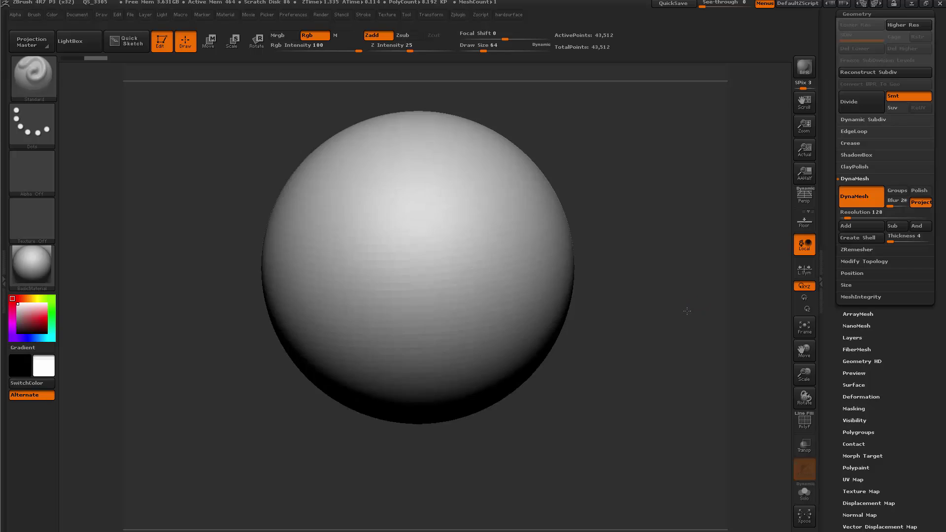
# Step: Examine the DynaMesh sphere's polygon wireframe and its surface shading up close
pyautogui.hotkey('shift', 'f')
pyautogui.scroll(-4, 838, 338)
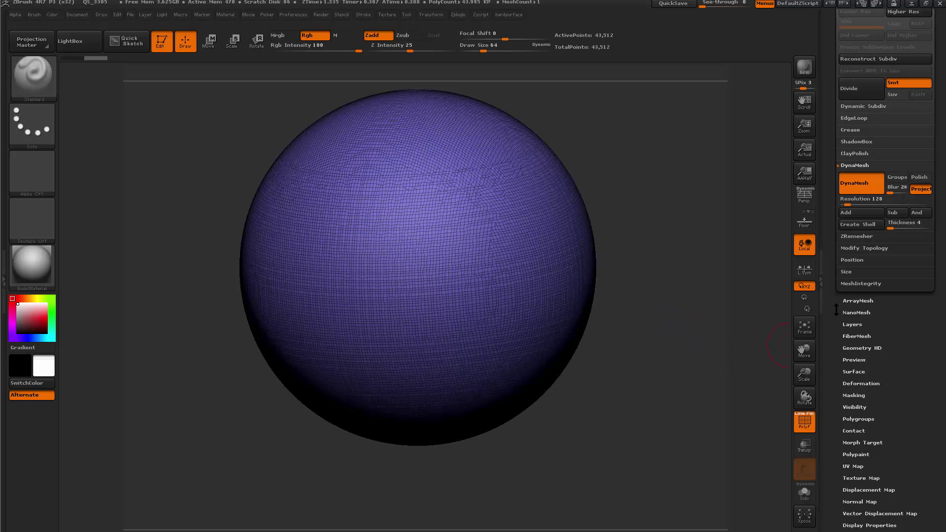
pyautogui.hotkey('shift', 'f')
pyautogui.keyDown('ctrl'); pyautogui.moveTo(666, 325); pyautogui.dragTo(694, 367, button='right'); pyautogui.keyUp('ctrl')
pyautogui.keyDown('ctrl'); pyautogui.moveTo(654, 276); pyautogui.dragTo(617, 236, button='right'); pyautogui.keyUp('ctrl')
pyautogui.keyDown('alt'); pyautogui.moveTo(618, 236); pyautogui.dragTo(594, 238); pyautogui.keyUp('alt')
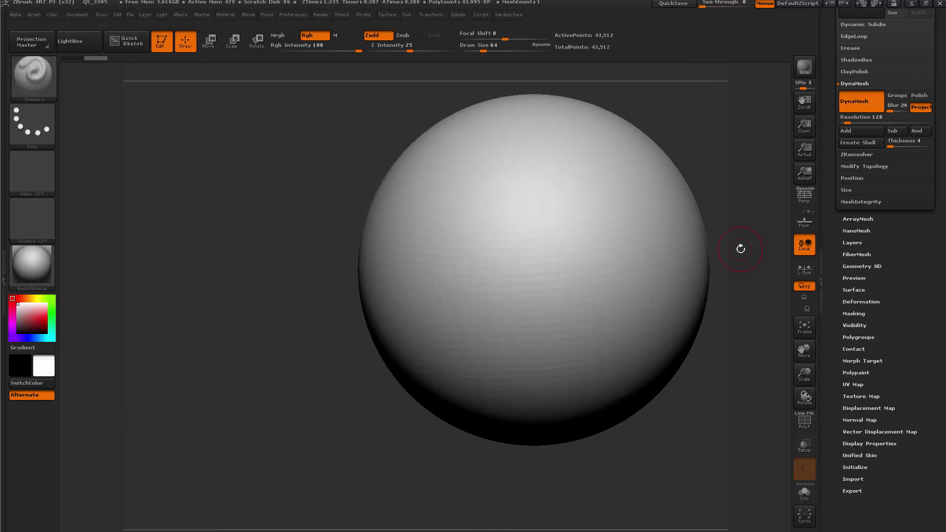
pyautogui.keyDown('alt'); pyautogui.moveTo(744, 248); pyautogui.dragTo(557, 200); pyautogui.keyUp('alt')
pyautogui.keyDown('alt'); pyautogui.moveTo(694, 266); pyautogui.dragTo(695, 312); pyautogui.keyUp('alt')
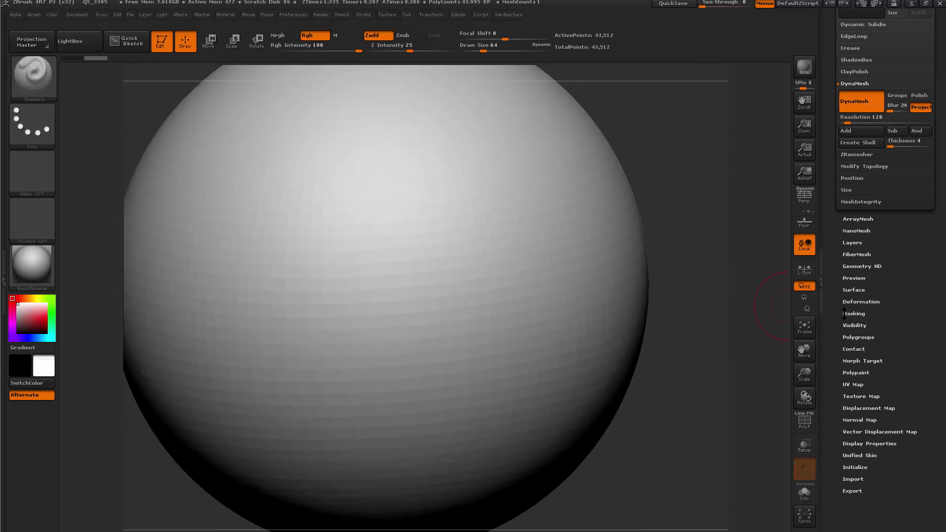
# Step: Smooth the whole sphere slightly with the Smooth deformation, and collapse the Deformation settings
pyautogui.click(853, 301)
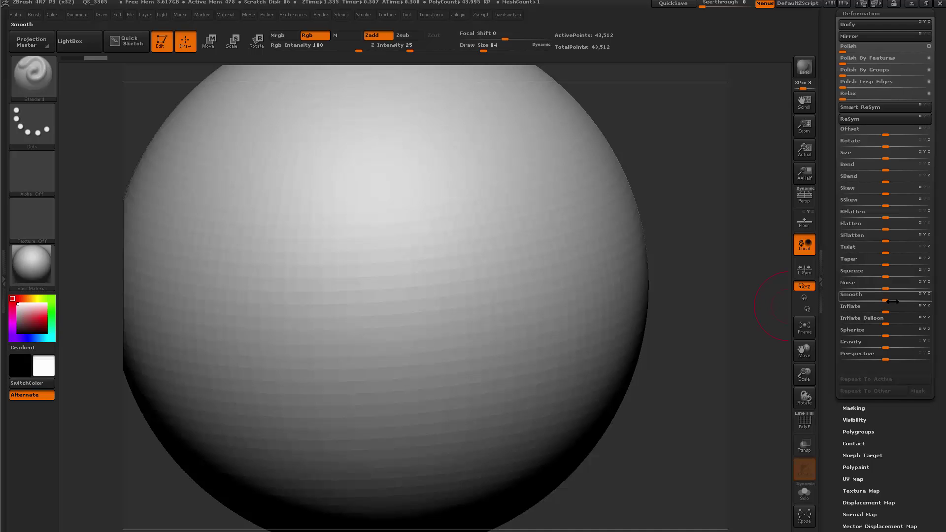
pyautogui.moveTo(925, 301); pyautogui.dragTo(889, 301)
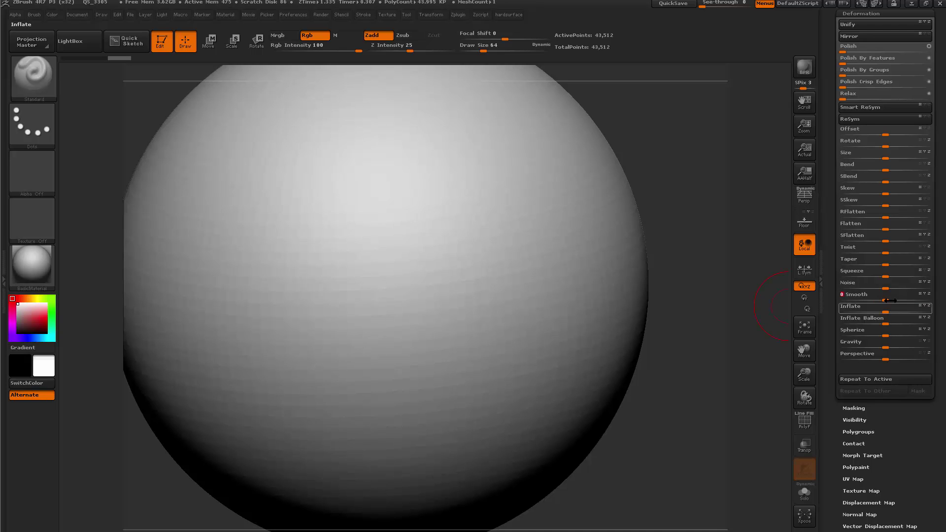
pyautogui.press('f')
pyautogui.hotkey('shift', 'f')
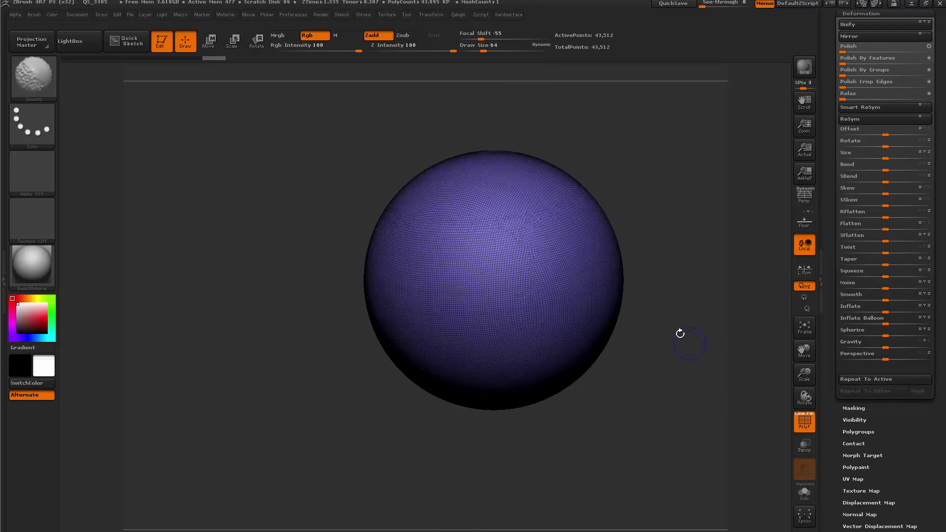
pyautogui.hotkey('shift', 'f')
pyautogui.keyDown('shift'); pyautogui.moveTo(682, 307); pyautogui.dragTo(610, 266); pyautogui.keyUp('shift')
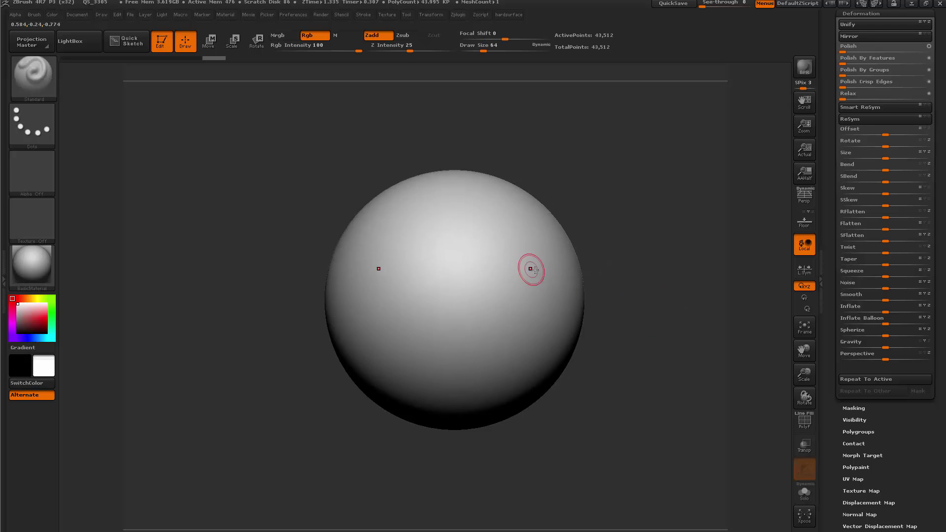
pyautogui.keyDown('alt'); pyautogui.moveTo(667, 275); pyautogui.dragTo(608, 262); pyautogui.keyUp('alt')
pyautogui.moveTo(869, 16); pyautogui.dragTo(871, 295)
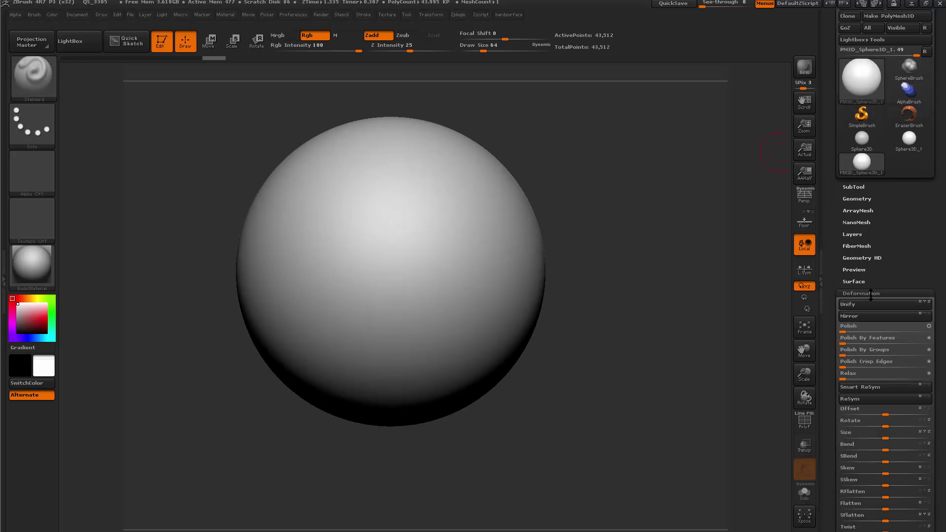
pyautogui.click(869, 294)
pyautogui.keyDown('alt'); pyautogui.moveTo(673, 258); pyautogui.dragTo(629, 268); pyautogui.keyUp('alt')
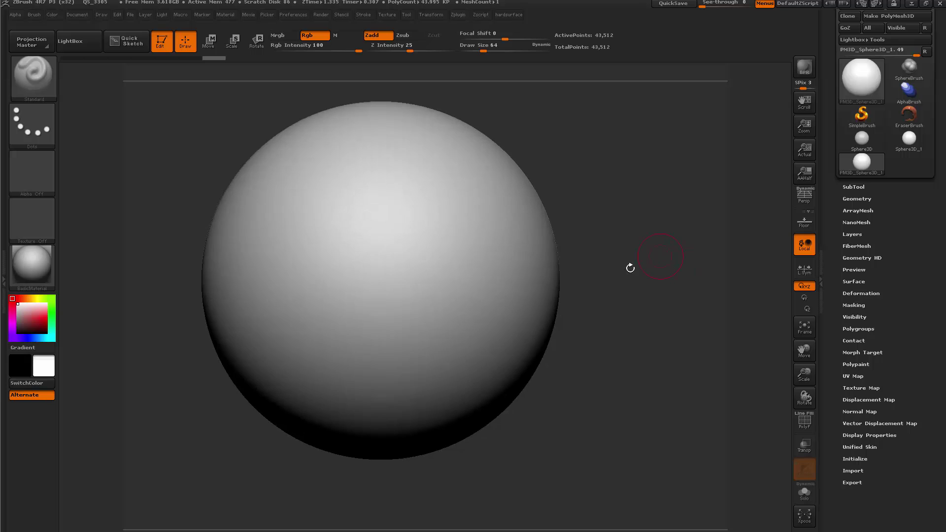
pyautogui.keyDown('alt'); pyautogui.moveTo(654, 235); pyautogui.dragTo(694, 194); pyautogui.keyUp('alt')
# Step: Try isolating rectangular areas at the sphere's sides with the SelectRect brush
pyautogui.keyDown('ctrl'); pyautogui.keyDown('shift'); pyautogui.moveTo(643, 171); pyautogui.dragTo(537, 281); pyautogui.keyUp('shift'); pyautogui.keyUp('ctrl')
pyautogui.keyDown('ctrl'); pyautogui.keyDown('shift'); pyautogui.click(220, 212); pyautogui.keyUp('shift'); pyautogui.keyUp('ctrl')
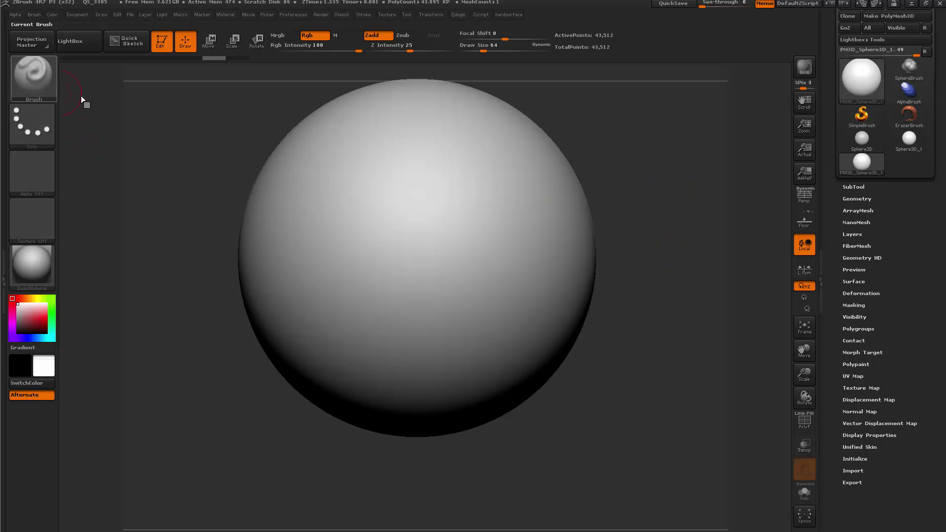
pyautogui.press('b')
pyautogui.press('Escape')
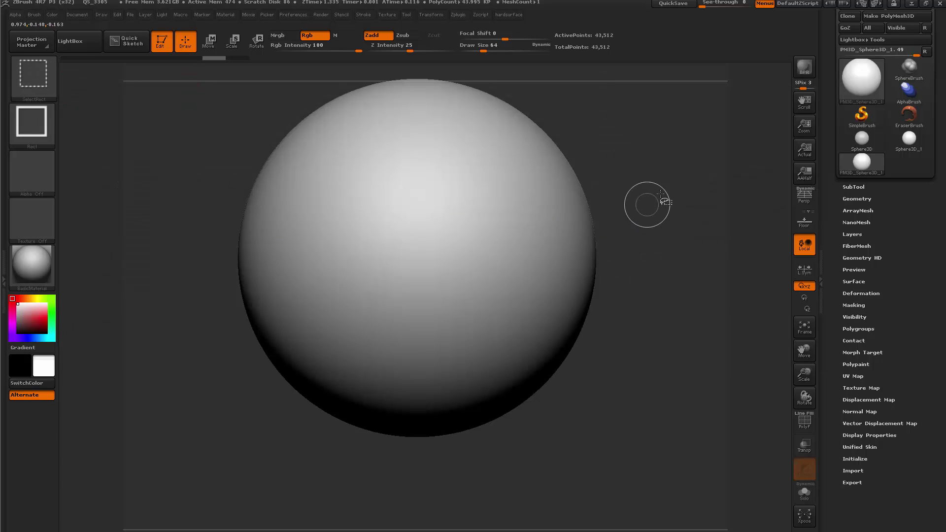
pyautogui.moveTo(660, 192)
pyautogui.keyDown('ctrl'); pyautogui.keyDown('shift'); pyautogui.mouseDown()
pyautogui.moveTo(467, 424)
pyautogui.moveTo(546, 279)
pyautogui.moveTo(519, 329)
pyautogui.mouseUp(); pyautogui.keyUp('shift'); pyautogui.keyUp('ctrl')
pyautogui.keyDown('ctrl'); pyautogui.keyDown('shift'); pyautogui.click(629, 269); pyautogui.keyUp('shift'); pyautogui.keyUp('ctrl')
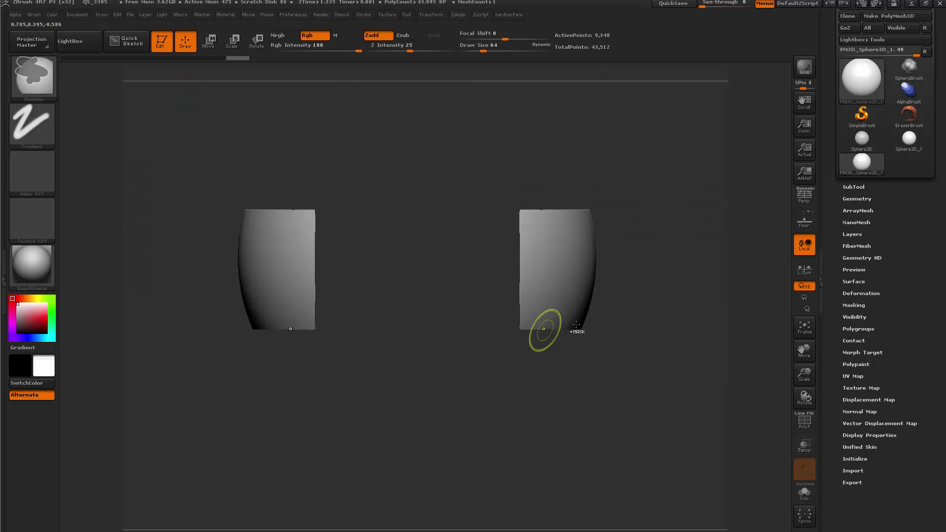
pyautogui.keyDown('ctrl'); pyautogui.keyDown('shift'); pyautogui.click(634, 274); pyautogui.keyUp('shift'); pyautogui.keyUp('ctrl')
pyautogui.keyDown('ctrl'); pyautogui.keyDown('shift'); pyautogui.moveTo(656, 215); pyautogui.dragTo(567, 282); pyautogui.keyUp('shift'); pyautogui.keyUp('ctrl')
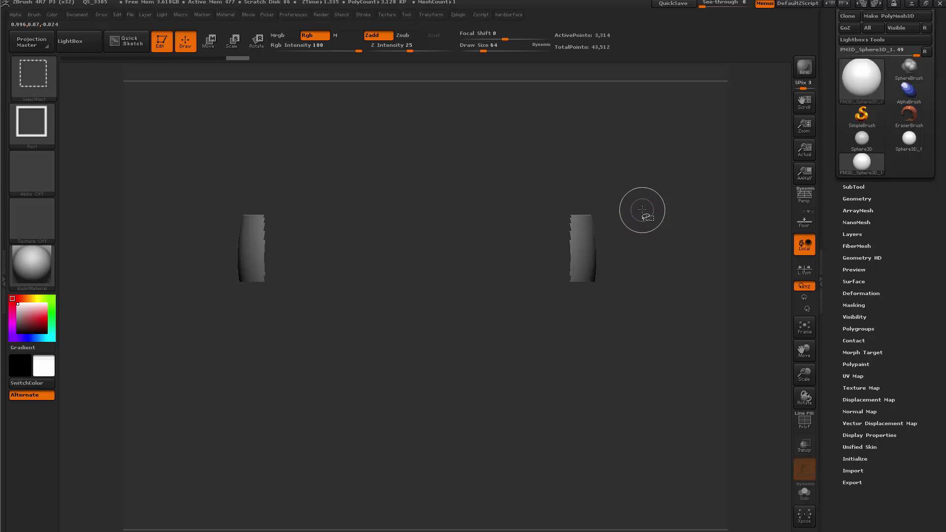
# Step: Choose the ClipCurve brush as the active selection brush and accept the note
pyautogui.press('b')
pyautogui.press('s')
pyautogui.press('l')
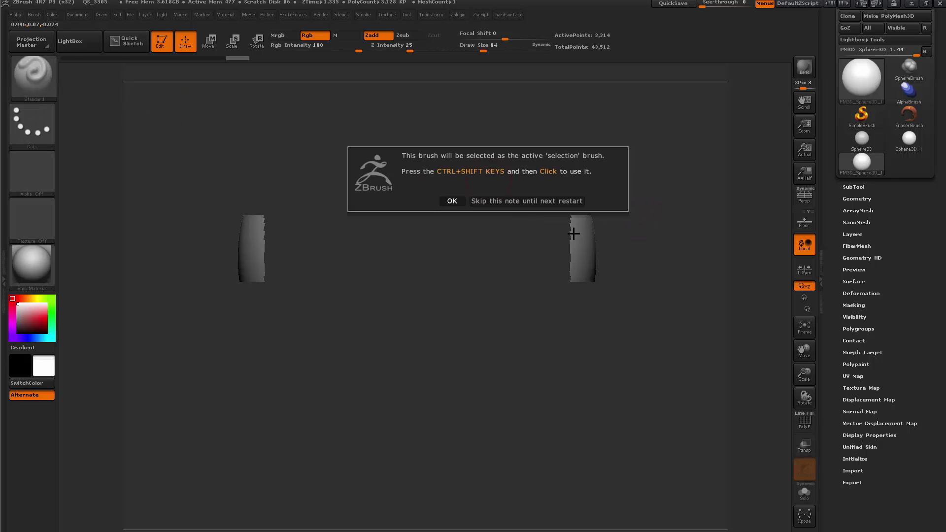
pyautogui.click(452, 202)
# Step: Restore the hidden parts of the sphere and clip its lower sides along a curved line
pyautogui.keyDown('ctrl'); pyautogui.keyDown('shift'); pyautogui.click(640, 240); pyautogui.keyUp('shift'); pyautogui.keyUp('ctrl')
pyautogui.keyDown('ctrl'); pyautogui.keyDown('shift'); pyautogui.moveTo(642, 232); pyautogui.dragTo(571, 266); pyautogui.keyUp('shift'); pyautogui.keyUp('ctrl')
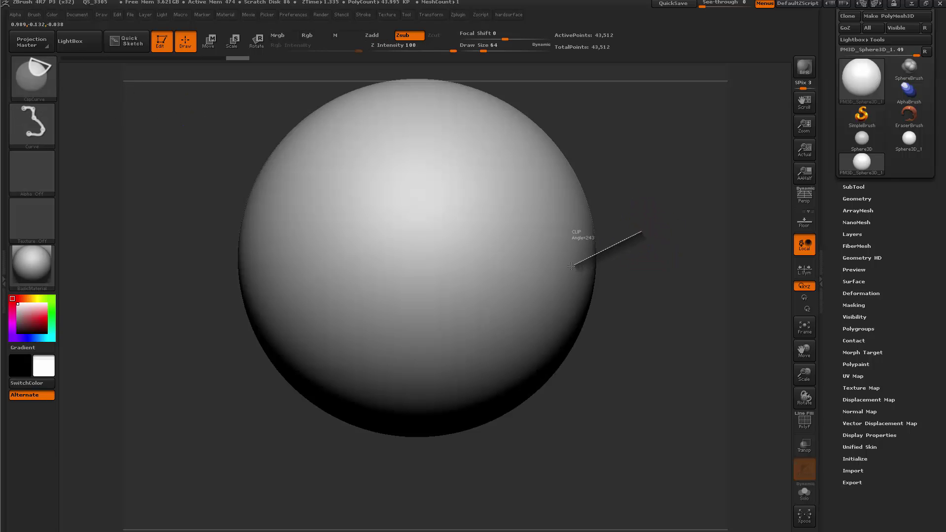
pyautogui.keyDown('ctrl'); pyautogui.keyDown('shift'); pyautogui.moveTo(471, 489); pyautogui.dragTo(471, 491); pyautogui.keyUp('shift'); pyautogui.keyUp('ctrl')
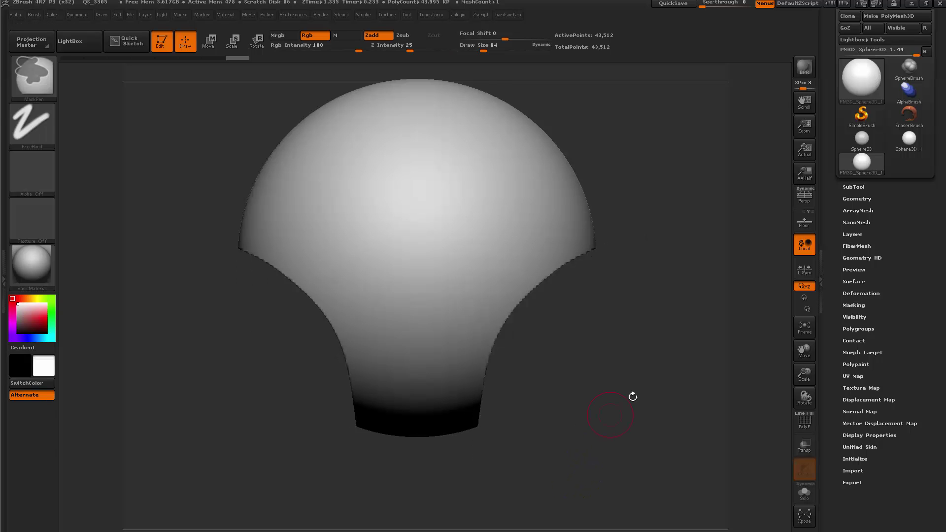
pyautogui.moveTo(632, 397); pyautogui.dragTo(698, 222)
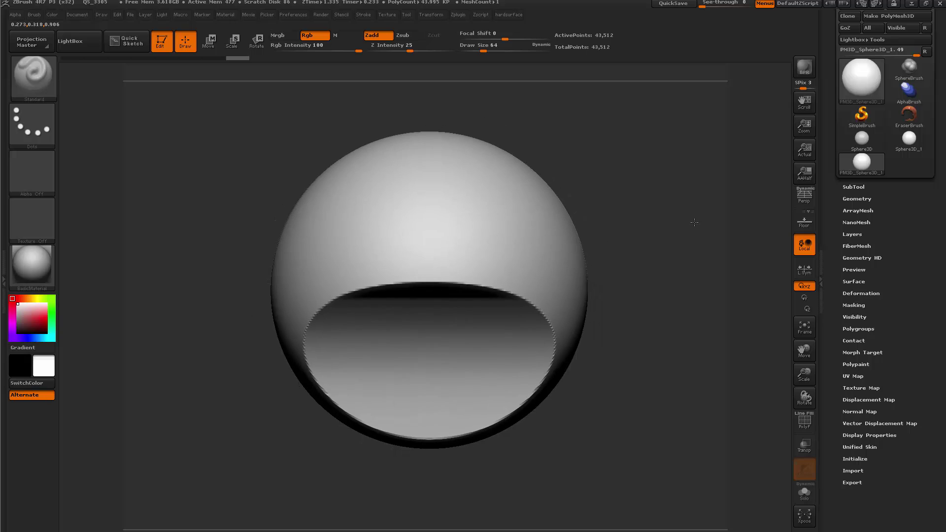
# Step: Try clipping the sphere's top along a downward-sloping curve in side view, and undo the clips made so far
pyautogui.hotkey('ctrl', 'shift')
pyautogui.keyDown('ctrl'); pyautogui.keyDown('shift'); pyautogui.moveTo(331, 147); pyautogui.dragTo(686, 377); pyautogui.keyUp('shift'); pyautogui.keyUp('ctrl')
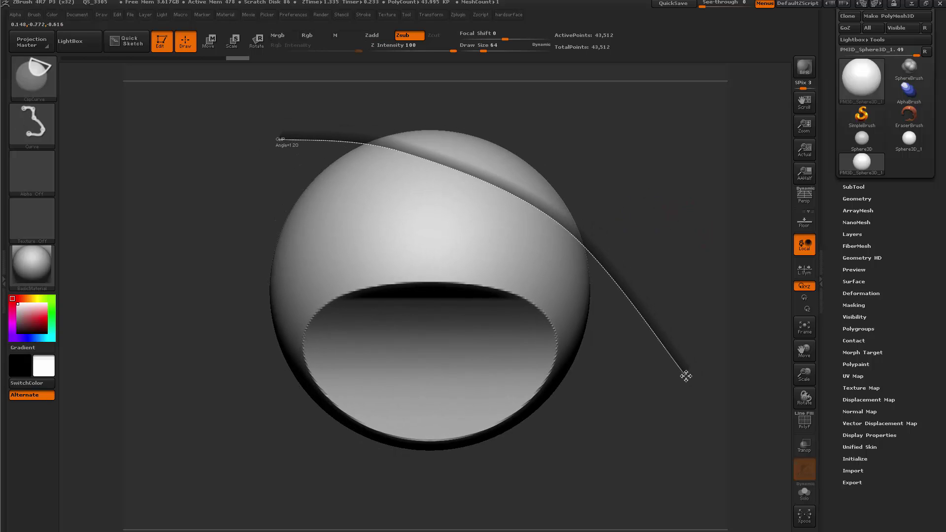
pyautogui.moveTo(672, 211)
pyautogui.mouseDown()
pyautogui.moveTo(712, 227)
pyautogui.moveTo(670, 238)
pyautogui.mouseUp()
pyautogui.hotkey('ctrl', 'z')
pyautogui.hotkey('ctrl', 'z')
pyautogui.hotkey('ctrl', 'z')
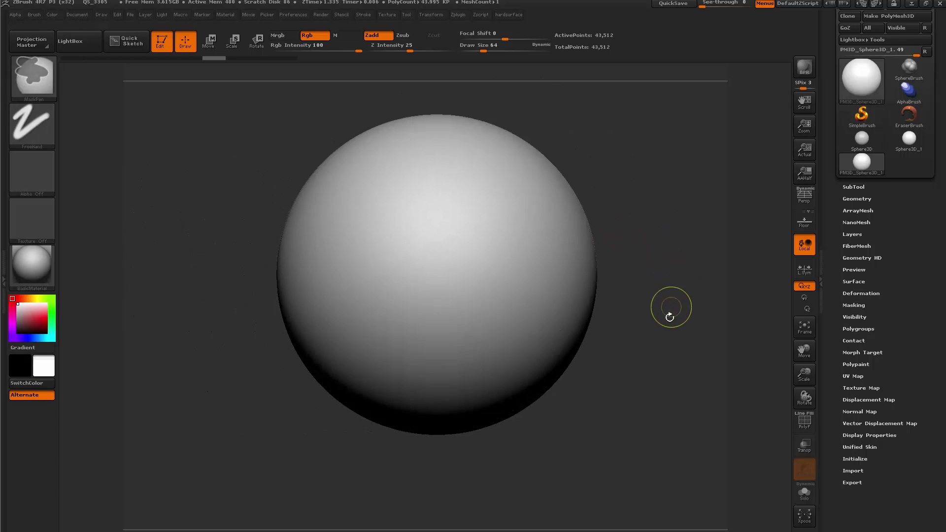
# Step: Try clipping the sphere's sides along a ClipCurve line with sharp corners, and undo the cut
pyautogui.moveTo(672, 320)
pyautogui.keyDown('shift'); pyautogui.mouseDown()
pyautogui.moveTo(639, 329)
pyautogui.moveTo(638, 306)
pyautogui.moveTo(665, 317)
pyautogui.moveTo(674, 342)
pyautogui.mouseUp(); pyautogui.keyUp('shift')
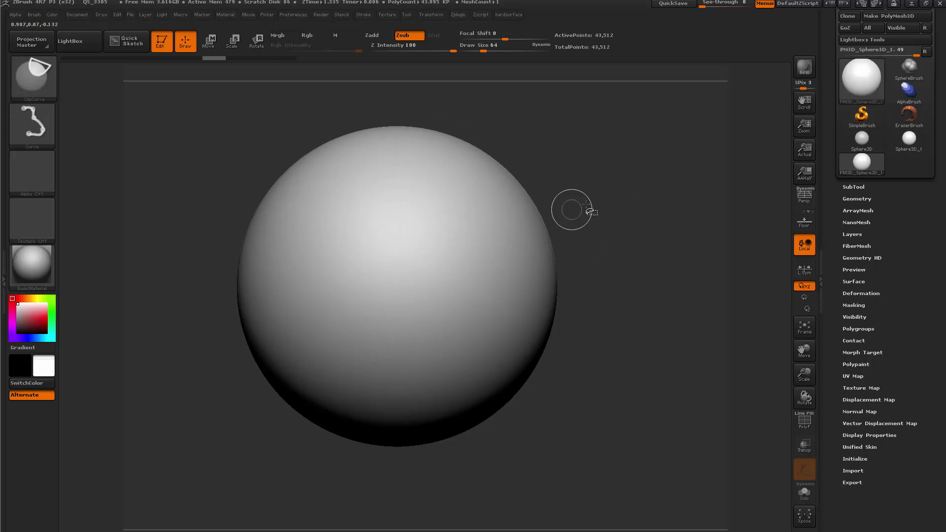
pyautogui.moveTo(587, 196)
pyautogui.keyDown('ctrl'); pyautogui.keyDown('shift'); pyautogui.mouseDown()
pyautogui.moveTo(492, 330)
pyautogui.moveTo(516, 330)
pyautogui.moveTo(501, 306)
pyautogui.mouseUp(); pyautogui.keyUp('shift'); pyautogui.keyUp('ctrl')
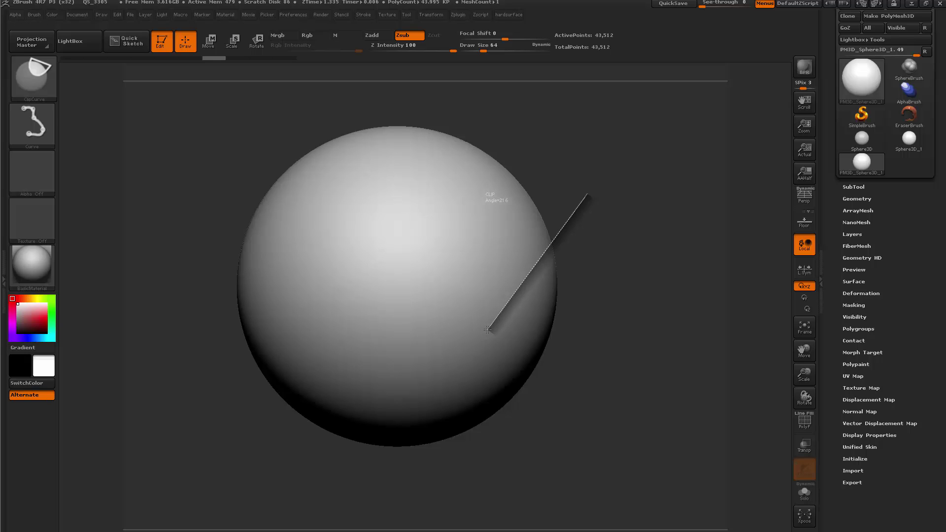
pyautogui.press('alt')
pyautogui.keyDown('ctrl'); pyautogui.keyDown('shift'); pyautogui.moveTo(487, 330); pyautogui.dragTo(577, 504); pyautogui.keyUp('shift'); pyautogui.keyUp('ctrl')
pyautogui.press('alt')
pyautogui.moveTo(662, 387)
pyautogui.keyDown('ctrl'); pyautogui.keyDown('shift'); pyautogui.mouseDown()
pyautogui.moveTo(677, 351)
pyautogui.moveTo(634, 151)
pyautogui.moveTo(649, 163)
pyautogui.moveTo(559, 53)
pyautogui.moveTo(642, 106)
pyautogui.moveTo(331, 169)
pyautogui.moveTo(253, 154)
pyautogui.moveTo(248, 219)
pyautogui.mouseUp(); pyautogui.keyUp('shift'); pyautogui.keyUp('ctrl')
pyautogui.press('alt')
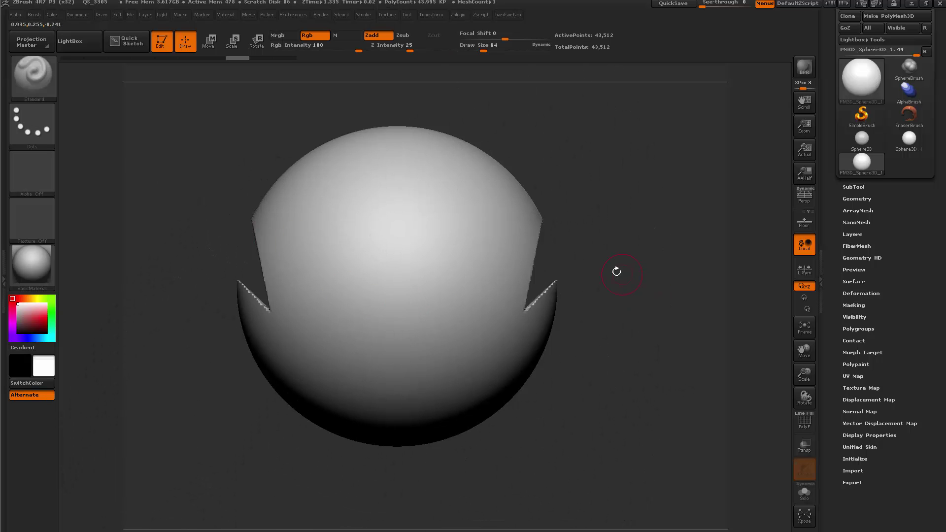
pyautogui.hotkey('ctrl', 'z')
# Step: Try clipping the sphere's sides along a steep line running from top to bottom, and undo it
pyautogui.keyDown('ctrl'); pyautogui.keyDown('shift'); pyautogui.moveTo(547, 134); pyautogui.dragTo(517, 281); pyautogui.keyUp('shift'); pyautogui.keyUp('ctrl')
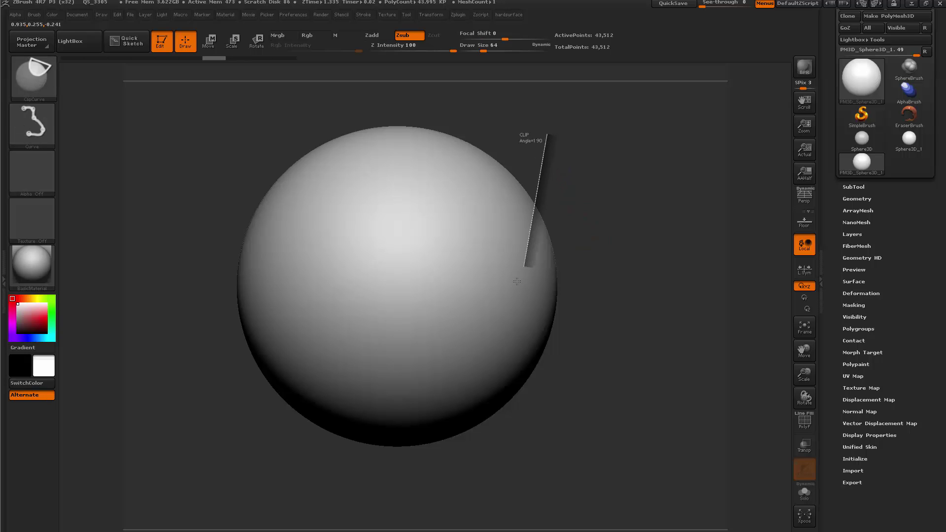
pyautogui.keyDown('ctrl'); pyautogui.keyDown('shift'); pyautogui.moveTo(484, 477); pyautogui.dragTo(494, 134); pyautogui.keyUp('shift'); pyautogui.keyUp('ctrl')
pyautogui.hotkey('ctrl', 'z')
pyautogui.hotkey('ctrl', 'z')
pyautogui.hotkey('ctrl', 'z')
pyautogui.hotkey('ctrl', 'z')
pyautogui.hotkey('ctrl', 'z')
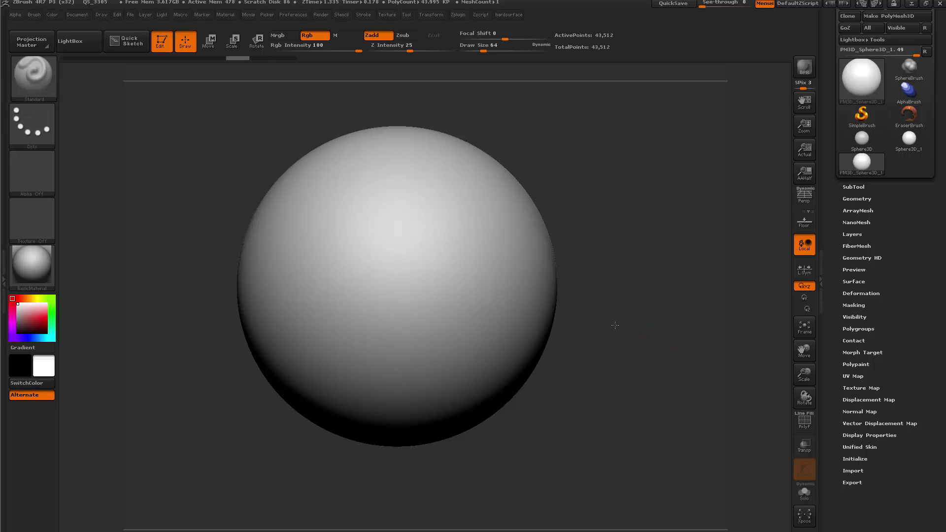
# Step: Clip the sphere's lower sides symmetrically with a smooth inward-bending ClipCurve stroke in front view
pyautogui.keyDown('alt'); pyautogui.moveTo(616, 259); pyautogui.dragTo(631, 274); pyautogui.keyUp('alt')
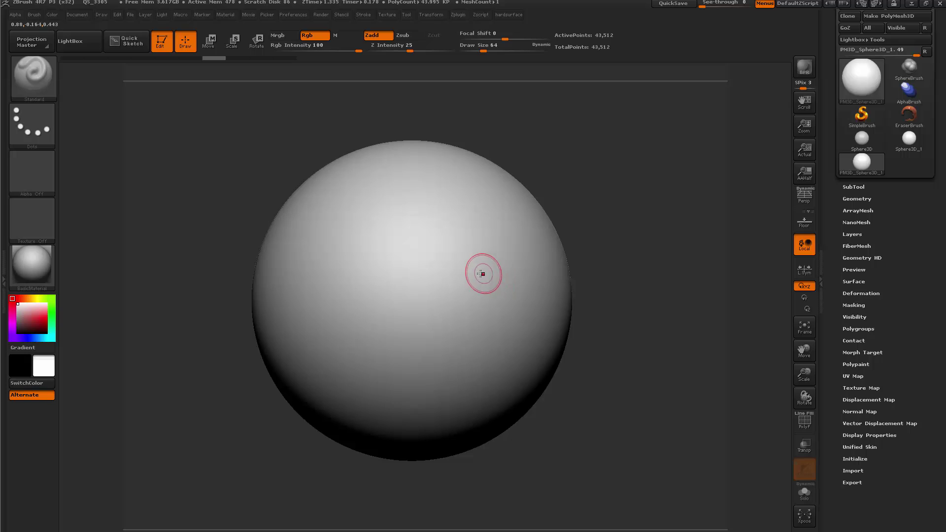
pyautogui.hotkey('ctrl', 'shift')
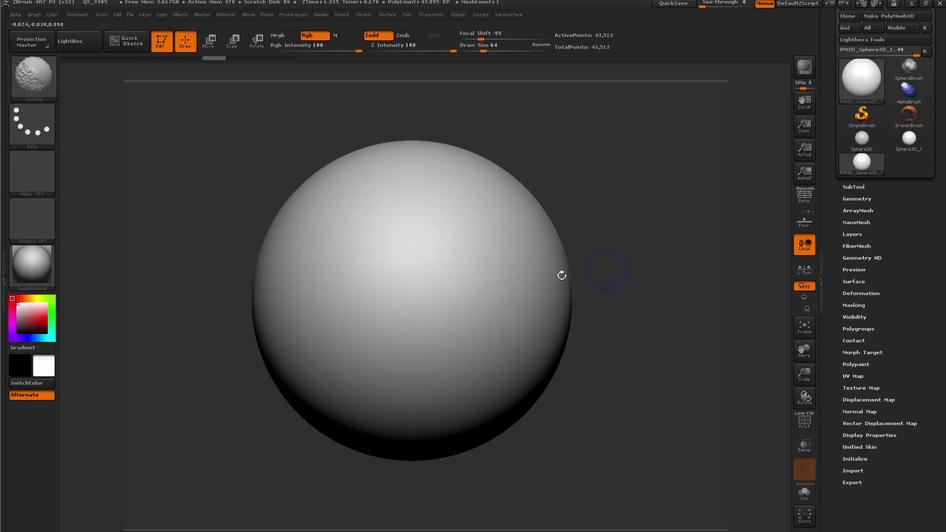
pyautogui.keyDown('ctrl'); pyautogui.keyDown('shift'); pyautogui.moveTo(519, 292); pyautogui.dragTo(475, 354); pyautogui.keyUp('shift'); pyautogui.keyUp('ctrl')
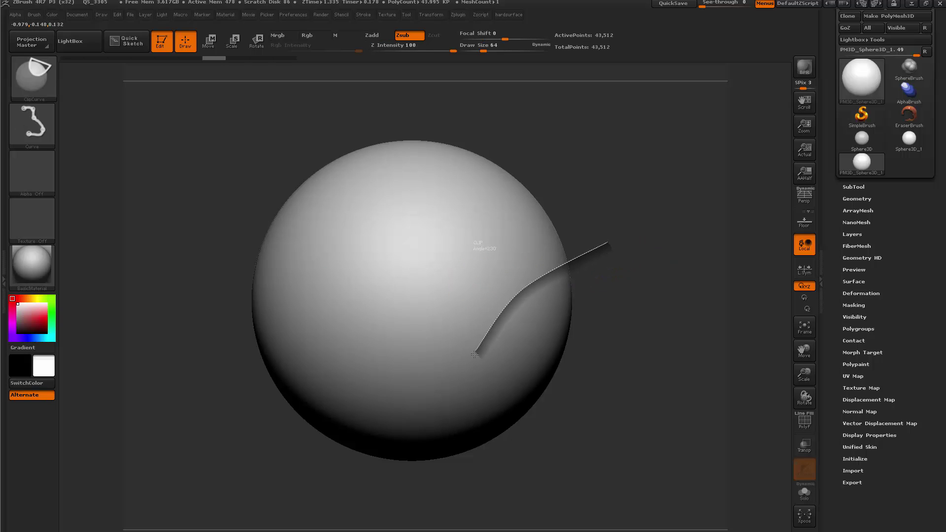
pyautogui.keyDown('ctrl'); pyautogui.keyDown('shift'); pyautogui.moveTo(444, 474); pyautogui.dragTo(440, 485); pyautogui.keyUp('shift'); pyautogui.keyUp('ctrl')
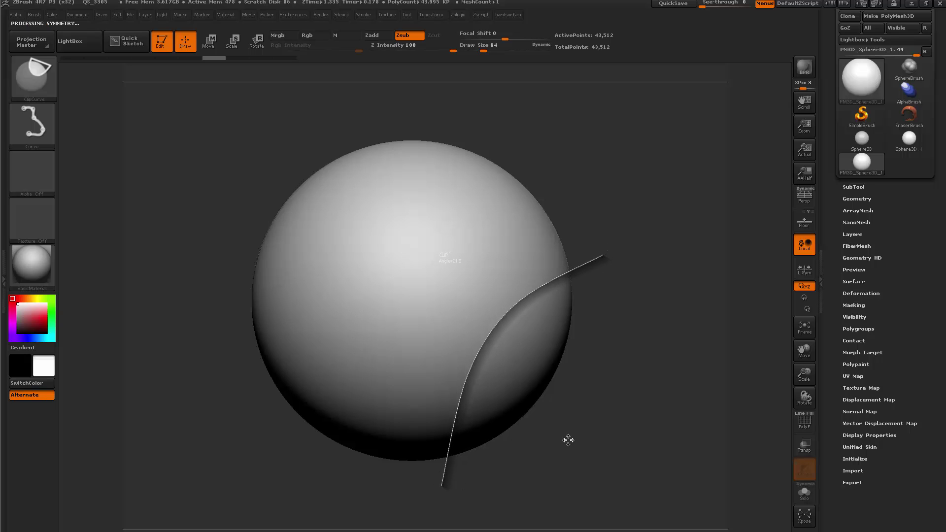
pyautogui.moveTo(615, 361); pyautogui.dragTo(507, 350)
pyautogui.keyDown('shift'); pyautogui.moveTo(615, 338); pyautogui.dragTo(602, 320); pyautogui.keyUp('shift')
pyautogui.keyDown('alt'); pyautogui.moveTo(638, 379); pyautogui.dragTo(643, 387); pyautogui.keyUp('alt')
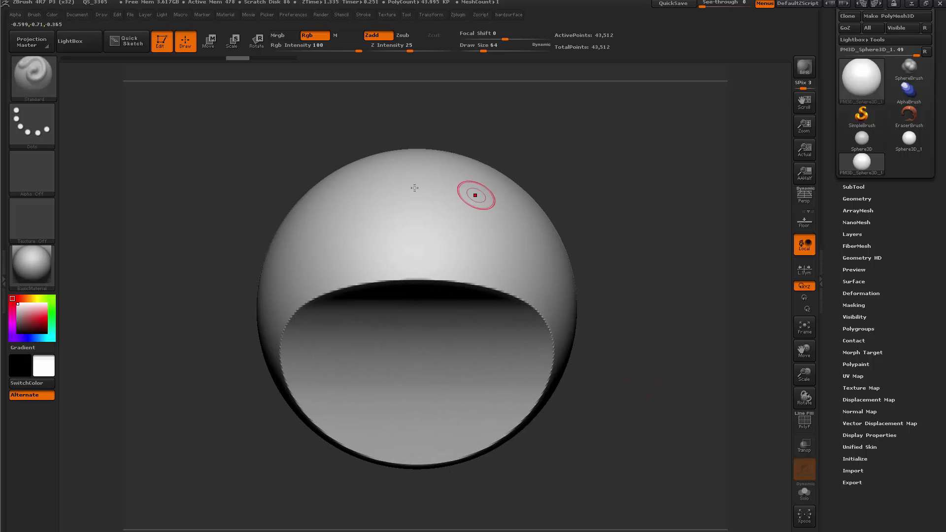
# Step: Clip off the top of the shape along a diagonal curve in side view
pyautogui.hotkey('ctrl', 'shift')
pyautogui.moveTo(459, 186)
pyautogui.keyDown('ctrl'); pyautogui.keyDown('shift'); pyautogui.mouseDown()
pyautogui.moveTo(606, 224)
pyautogui.moveTo(627, 239)
pyautogui.moveTo(614, 253)
pyautogui.moveTo(612, 245)
pyautogui.mouseUp(); pyautogui.keyUp('shift'); pyautogui.keyUp('ctrl')
pyautogui.keyDown('alt'); pyautogui.moveTo(656, 293); pyautogui.dragTo(587, 279); pyautogui.keyUp('alt')
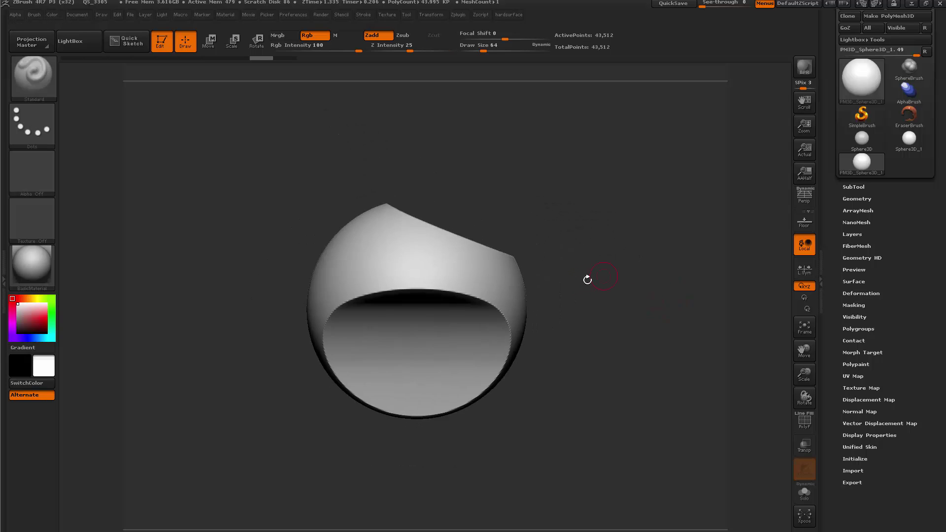
# Step: Pull the side of the head shape outward below the low end of the sloped cut, using the Move brush at draw size 734
pyautogui.press('space')
pyautogui.moveTo(508, 291); pyautogui.dragTo(544, 286)
pyautogui.press('w')
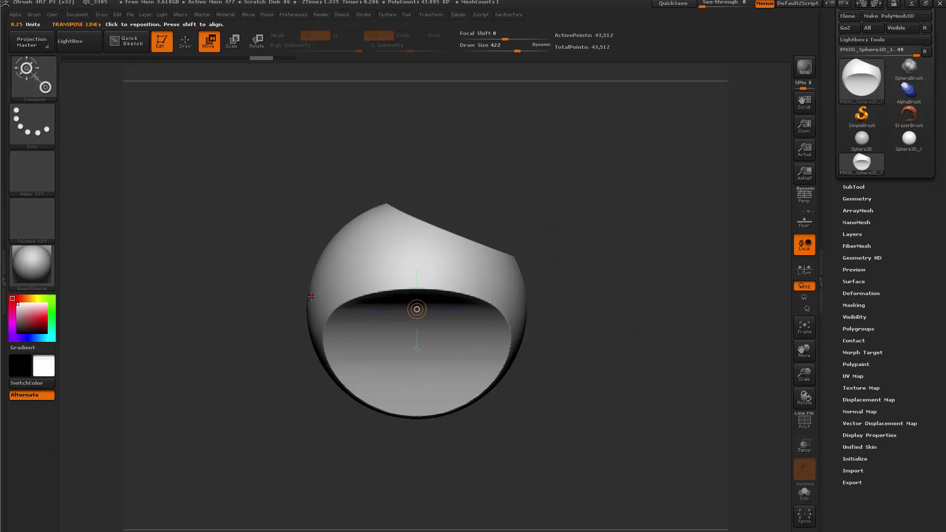
pyautogui.moveTo(317, 296)
pyautogui.keyDown('shift'); pyautogui.mouseDown()
pyautogui.moveTo(573, 294)
pyautogui.moveTo(484, 290)
pyautogui.moveTo(530, 290)
pyautogui.moveTo(514, 286)
pyautogui.mouseUp(); pyautogui.keyUp('shift')
pyautogui.press('q')
pyautogui.press('space')
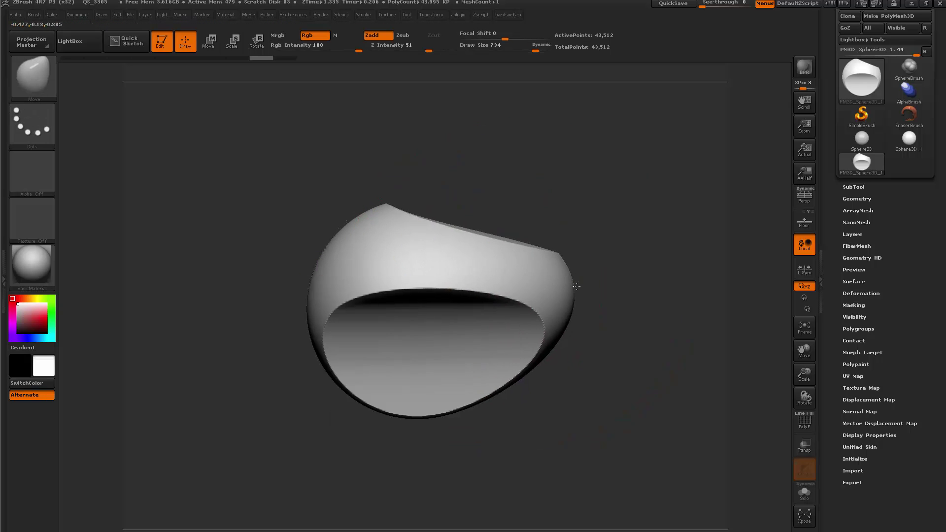
pyautogui.moveTo(641, 278); pyautogui.dragTo(405, 274)
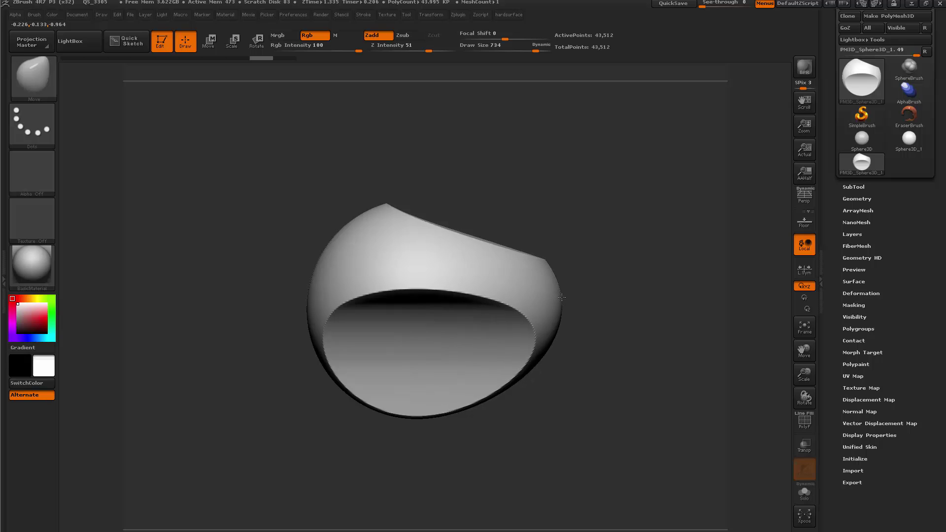
pyautogui.moveTo(638, 286)
pyautogui.mouseDown()
pyautogui.moveTo(667, 289)
pyautogui.moveTo(621, 285)
pyautogui.mouseUp()
pyautogui.moveTo(557, 285)
pyautogui.mouseDown()
pyautogui.moveTo(621, 296)
pyautogui.moveTo(562, 295)
pyautogui.moveTo(688, 295)
pyautogui.moveTo(644, 311)
pyautogui.moveTo(595, 306)
pyautogui.moveTo(605, 276)
pyautogui.moveTo(642, 284)
pyautogui.moveTo(652, 240)
pyautogui.moveTo(626, 244)
pyautogui.mouseUp()
# Step: Reshape the sloped top surface and its rim with the Move brush at draw sizes 386 and 629
pyautogui.press('space')
pyautogui.moveTo(626, 241)
pyautogui.mouseDown()
pyautogui.moveTo(632, 229)
pyautogui.moveTo(629, 258)
pyautogui.moveTo(581, 266)
pyautogui.moveTo(641, 256)
pyautogui.moveTo(602, 246)
pyautogui.moveTo(612, 255)
pyautogui.mouseUp()
pyautogui.press('space')
pyautogui.moveTo(493, 236); pyautogui.dragTo(498, 235)
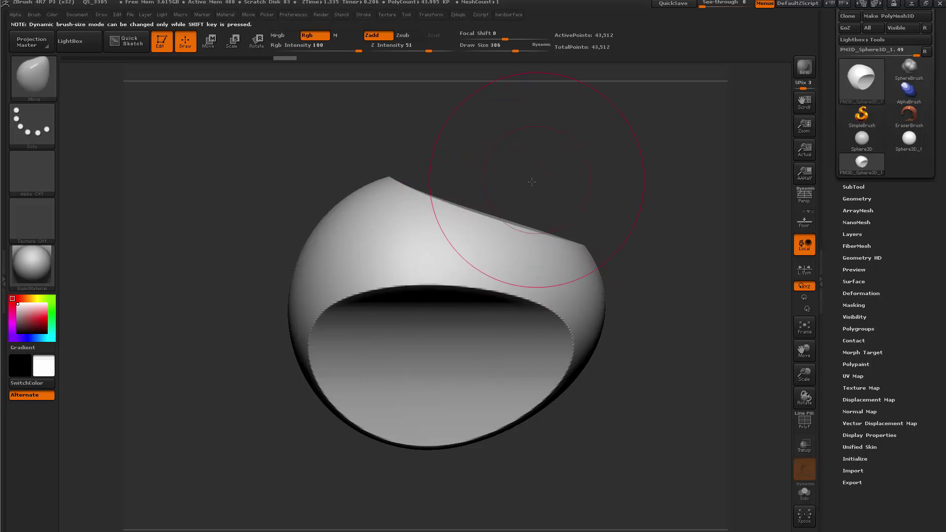
pyautogui.moveTo(530, 182)
pyautogui.mouseDown()
pyautogui.moveTo(476, 181)
pyautogui.moveTo(525, 182)
pyautogui.moveTo(496, 199)
pyautogui.moveTo(497, 209)
pyautogui.mouseUp()
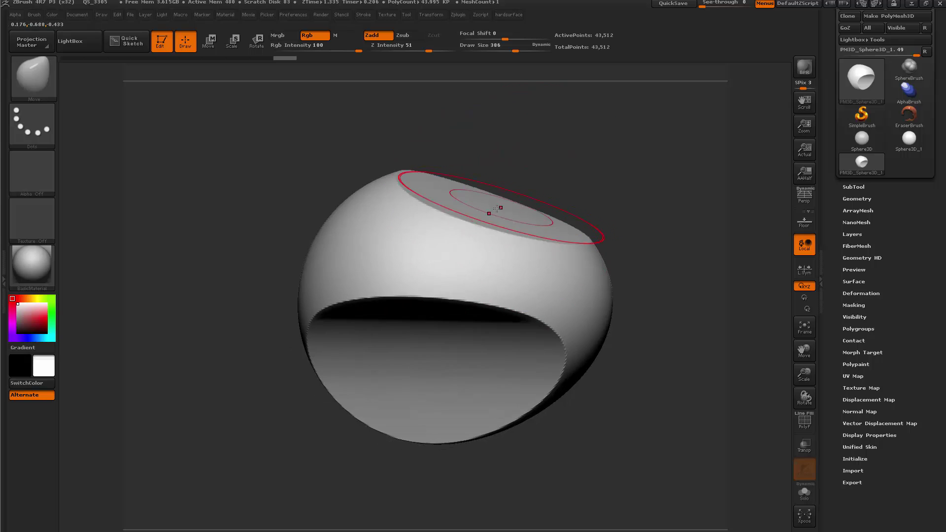
pyautogui.moveTo(570, 175)
pyautogui.mouseDown()
pyautogui.moveTo(585, 177)
pyautogui.moveTo(585, 157)
pyautogui.mouseUp()
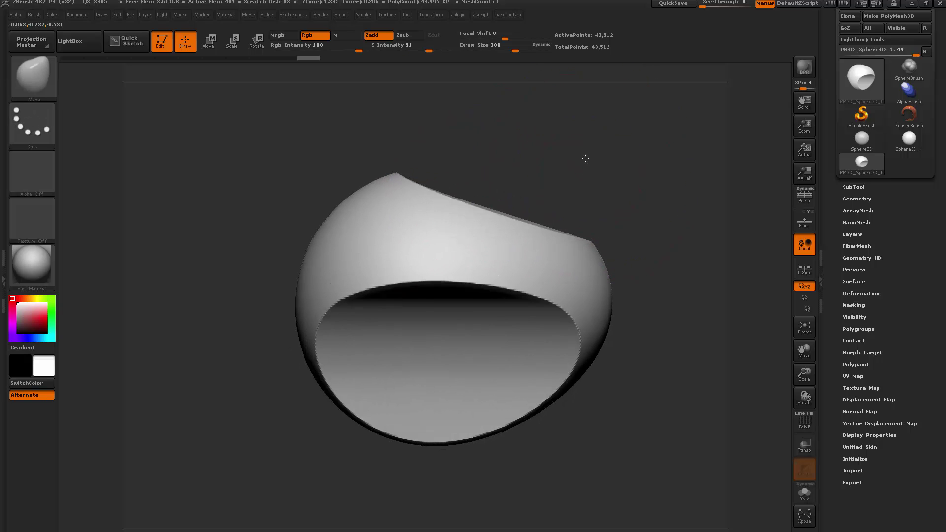
pyautogui.keyDown('ctrl'); pyautogui.moveTo(417, 174); pyautogui.dragTo(478, 152); pyautogui.keyUp('ctrl')
pyautogui.moveTo(493, 196)
pyautogui.mouseDown()
pyautogui.moveTo(539, 197)
pyautogui.moveTo(504, 199)
pyautogui.moveTo(516, 198)
pyautogui.mouseUp()
pyautogui.press('space')
pyautogui.moveTo(564, 174)
pyautogui.mouseDown()
pyautogui.moveTo(600, 148)
pyautogui.moveTo(595, 165)
pyautogui.mouseUp()
# Step: Clip the bulging top along the diagonal slope with a ClipCurve stroke in side view
pyautogui.keyDown('ctrl'); pyautogui.keyDown('shift'); pyautogui.moveTo(392, 159); pyautogui.dragTo(422, 159); pyautogui.keyUp('shift'); pyautogui.keyUp('ctrl')
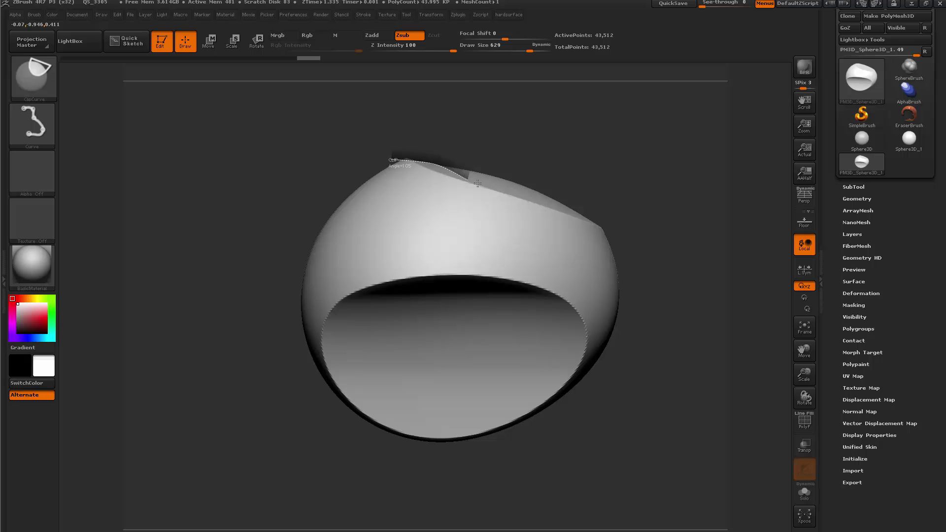
pyautogui.keyDown('ctrl'); pyautogui.keyDown('shift'); pyautogui.moveTo(653, 264); pyautogui.dragTo(678, 268); pyautogui.keyUp('shift'); pyautogui.keyUp('ctrl')
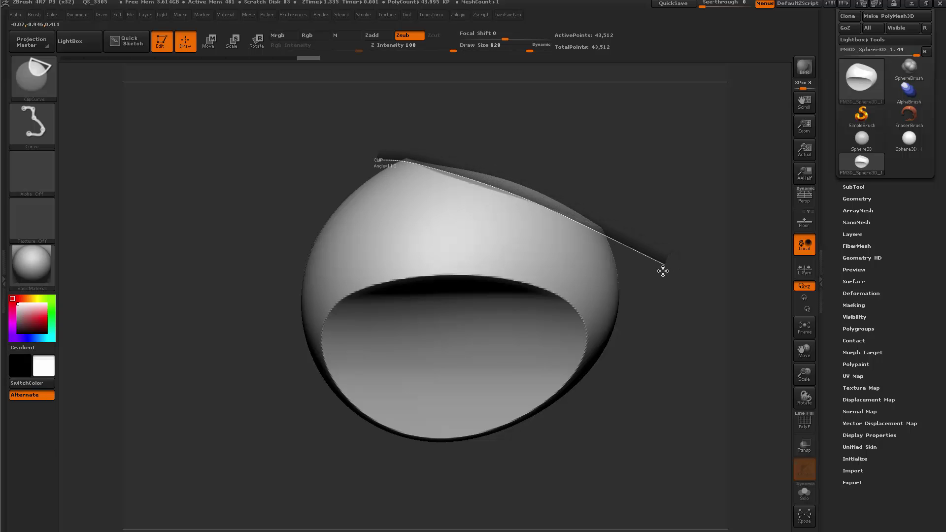
pyautogui.moveTo(694, 217)
pyautogui.mouseDown()
pyautogui.moveTo(665, 226)
pyautogui.moveTo(744, 222)
pyautogui.moveTo(671, 220)
pyautogui.mouseUp()
pyautogui.moveTo(604, 192); pyautogui.dragTo(525, 200)
pyautogui.press('space')
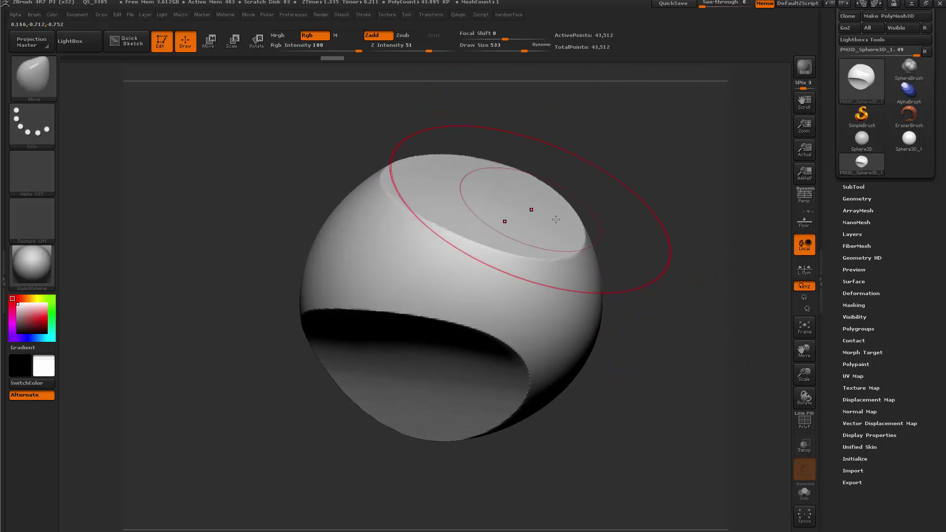
# Step: Try clipping the low end of the sloped top and pulling the top upward with the Move brush, and undo both
pyautogui.moveTo(611, 238)
pyautogui.keyDown('shift'); pyautogui.mouseDown()
pyautogui.moveTo(623, 236)
pyautogui.moveTo(602, 250)
pyautogui.mouseUp(); pyautogui.keyUp('shift')
pyautogui.moveTo(640, 223); pyautogui.dragTo(650, 226)
pyautogui.keyDown('ctrl'); pyautogui.keyDown('shift'); pyautogui.moveTo(494, 200); pyautogui.dragTo(544, 224); pyautogui.keyUp('shift'); pyautogui.keyUp('ctrl')
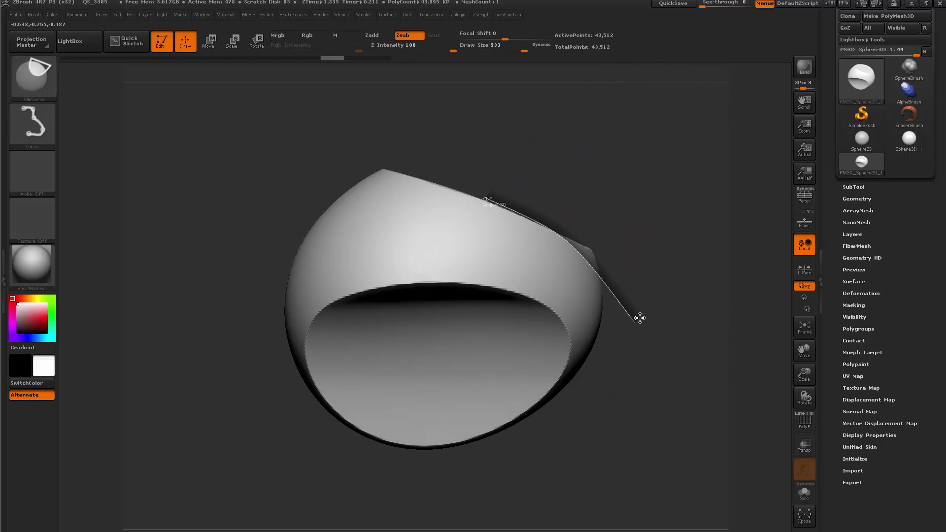
pyautogui.keyDown('ctrl'); pyautogui.keyDown('shift'); pyautogui.moveTo(640, 317); pyautogui.dragTo(640, 318); pyautogui.keyUp('shift'); pyautogui.keyUp('ctrl')
pyautogui.moveTo(665, 274)
pyautogui.mouseDown()
pyautogui.moveTo(612, 277)
pyautogui.moveTo(597, 218)
pyautogui.moveTo(640, 186)
pyautogui.moveTo(684, 208)
pyautogui.moveTo(685, 176)
pyautogui.moveTo(490, 203)
pyautogui.moveTo(604, 228)
pyautogui.moveTo(641, 216)
pyautogui.moveTo(597, 225)
pyautogui.moveTo(558, 210)
pyautogui.mouseUp()
pyautogui.press('b')
pyautogui.press('m')
pyautogui.press('v')
pyautogui.moveTo(462, 171)
pyautogui.mouseDown()
pyautogui.moveTo(465, 134)
pyautogui.moveTo(566, 113)
pyautogui.moveTo(395, 191)
pyautogui.moveTo(574, 187)
pyautogui.moveTo(399, 127)
pyautogui.moveTo(446, 222)
pyautogui.moveTo(436, 121)
pyautogui.mouseUp()
pyautogui.hotkey('ctrl', 'z')
# Step: Clip off the pointed peak of the sloped top along a gently rounded ClipCurve line in side view
pyautogui.moveTo(625, 222); pyautogui.dragTo(646, 211)
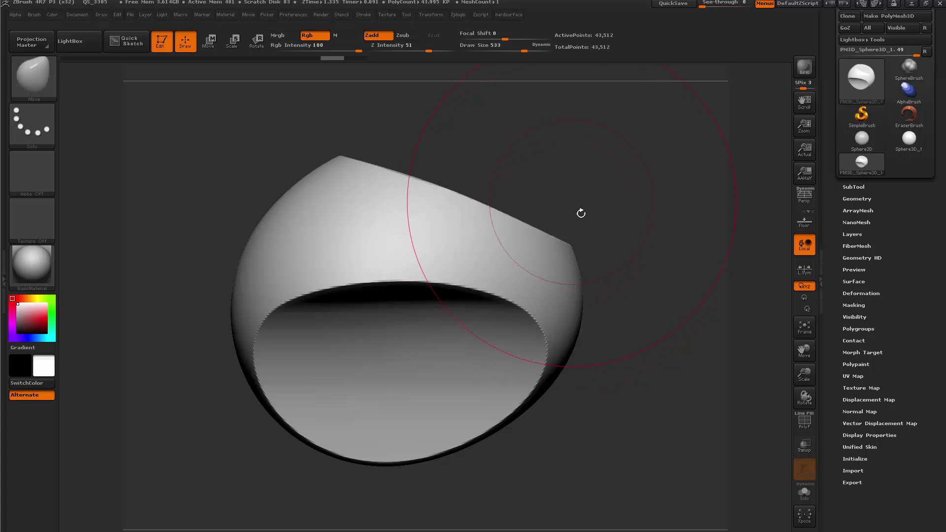
pyautogui.moveTo(600, 230)
pyautogui.keyDown('alt'); pyautogui.mouseDown()
pyautogui.moveTo(620, 231)
pyautogui.moveTo(559, 227)
pyautogui.mouseUp(); pyautogui.keyUp('alt')
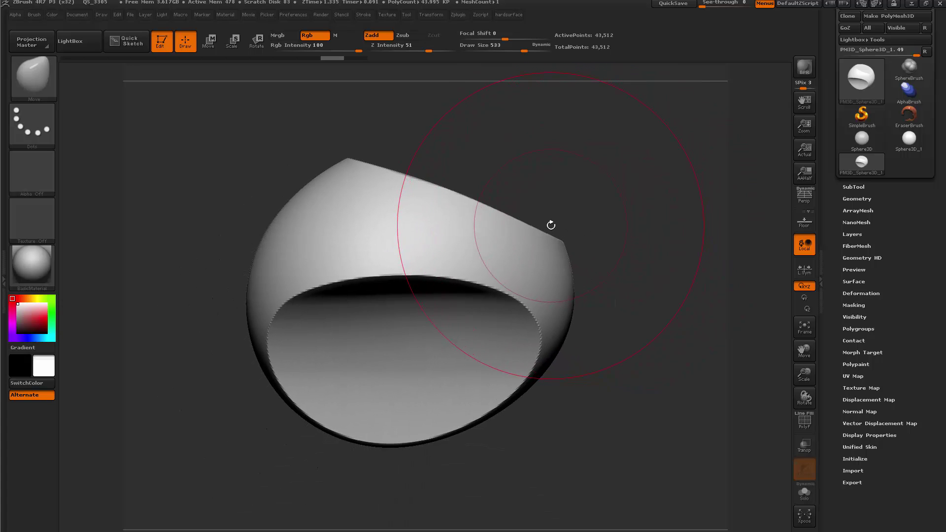
pyautogui.press('space')
pyautogui.moveTo(614, 194)
pyautogui.mouseDown()
pyautogui.moveTo(597, 195)
pyautogui.moveTo(672, 199)
pyautogui.moveTo(548, 191)
pyautogui.mouseUp()
pyautogui.moveTo(628, 216)
pyautogui.mouseDown()
pyautogui.moveTo(792, 230)
pyautogui.moveTo(649, 264)
pyautogui.moveTo(647, 296)
pyautogui.mouseUp()
pyautogui.press('space')
pyautogui.click(552, 238)
pyautogui.keyDown('alt'); pyautogui.moveTo(552, 150); pyautogui.dragTo(572, 184); pyautogui.keyUp('alt')
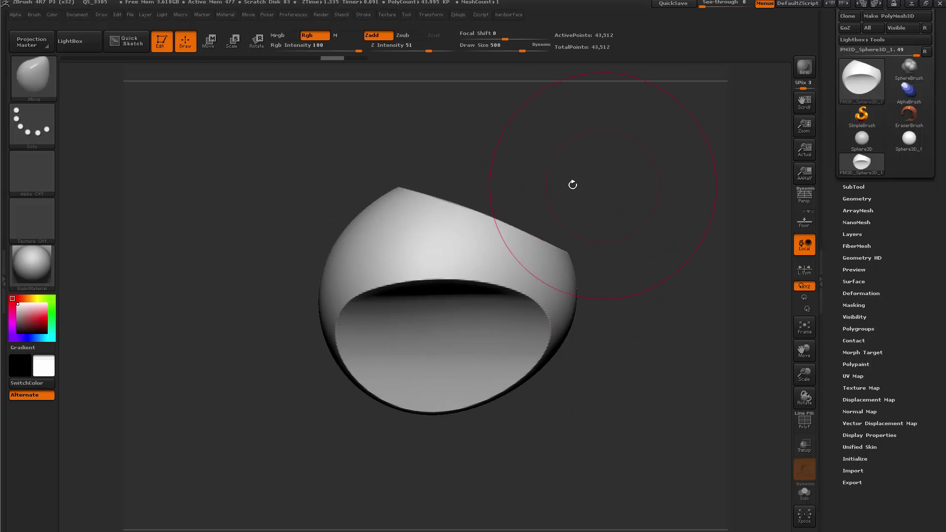
pyautogui.keyDown('ctrl'); pyautogui.keyDown('shift'); pyautogui.moveTo(349, 197); pyautogui.dragTo(426, 201); pyautogui.keyUp('shift'); pyautogui.keyUp('ctrl')
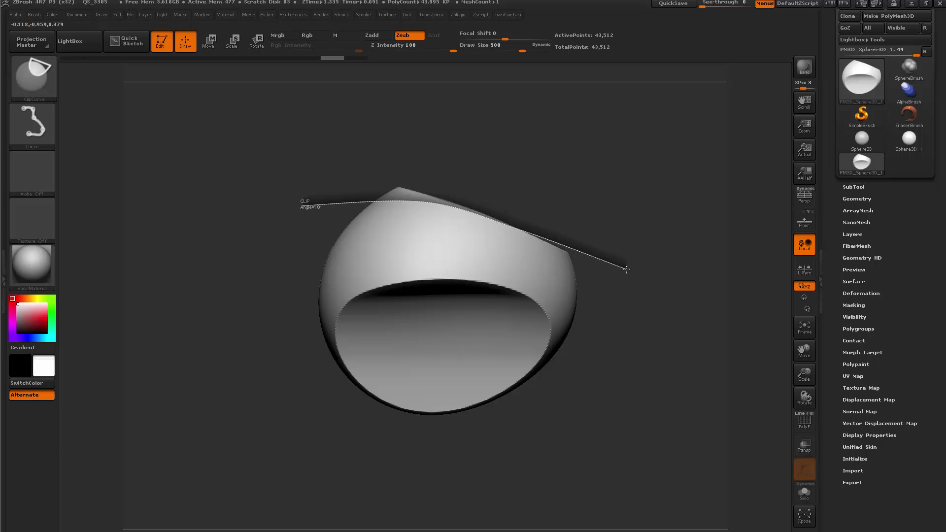
pyautogui.keyDown('ctrl'); pyautogui.keyDown('shift'); pyautogui.moveTo(627, 270); pyautogui.dragTo(624, 268); pyautogui.keyUp('shift'); pyautogui.keyUp('ctrl')
# Step: Remesh the clipped shape with DynaMesh
pyautogui.moveTo(614, 200)
pyautogui.mouseDown()
pyautogui.moveTo(615, 281)
pyautogui.moveTo(548, 236)
pyautogui.mouseUp()
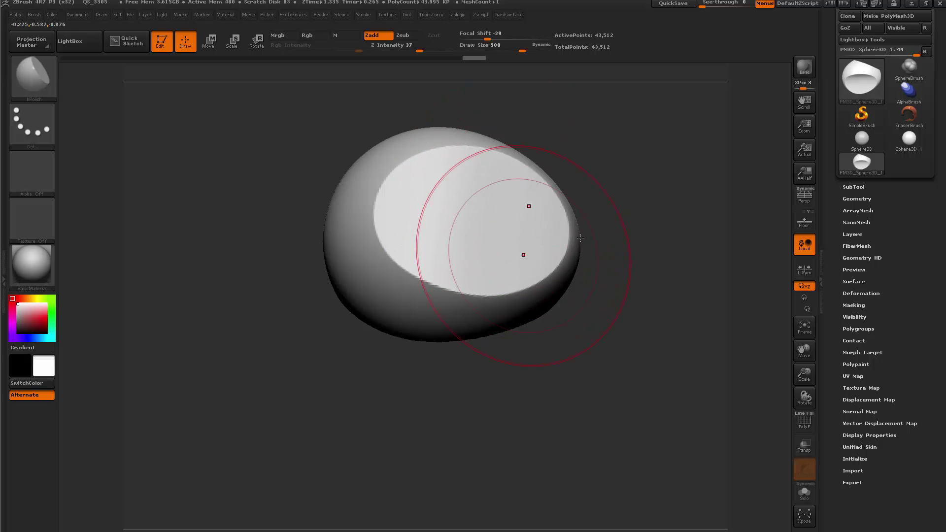
pyautogui.moveTo(611, 237); pyautogui.dragTo(627, 146)
pyautogui.keyDown('ctrl'); pyautogui.moveTo(661, 197); pyautogui.dragTo(625, 325); pyautogui.keyUp('ctrl')
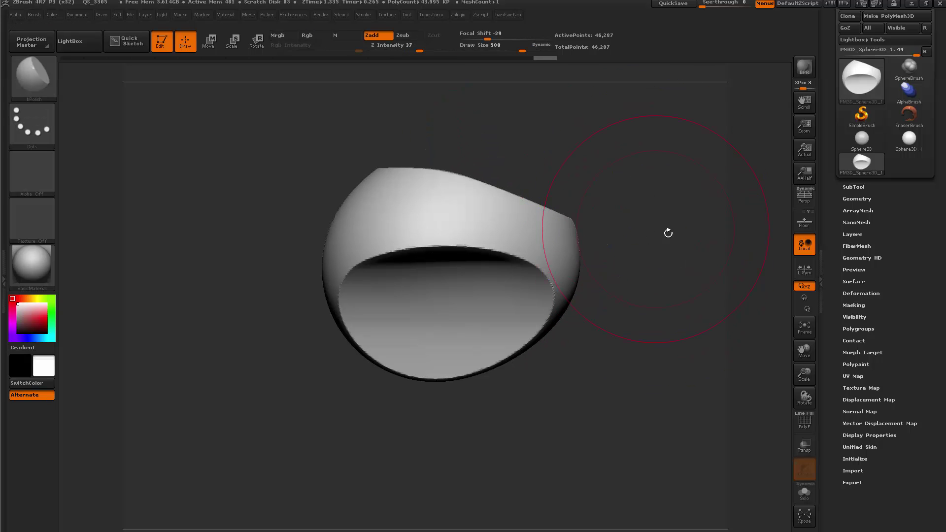
# Step: Soften the edge around the top cut with the hPolish brush at draw sizes 108 and 223
pyautogui.moveTo(668, 232)
pyautogui.mouseDown()
pyautogui.moveTo(628, 249)
pyautogui.moveTo(655, 266)
pyautogui.moveTo(628, 235)
pyautogui.moveTo(620, 246)
pyautogui.moveTo(630, 217)
pyautogui.moveTo(594, 242)
pyautogui.mouseUp()
pyautogui.press('space')
pyautogui.press('space')
pyautogui.moveTo(472, 240); pyautogui.dragTo(456, 239)
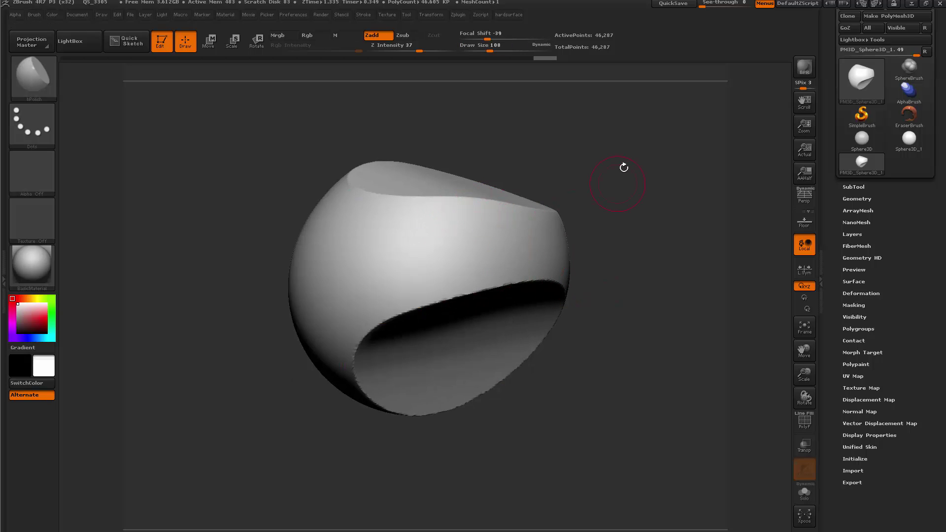
pyautogui.moveTo(622, 167)
pyautogui.mouseDown()
pyautogui.moveTo(599, 203)
pyautogui.moveTo(598, 175)
pyautogui.mouseUp()
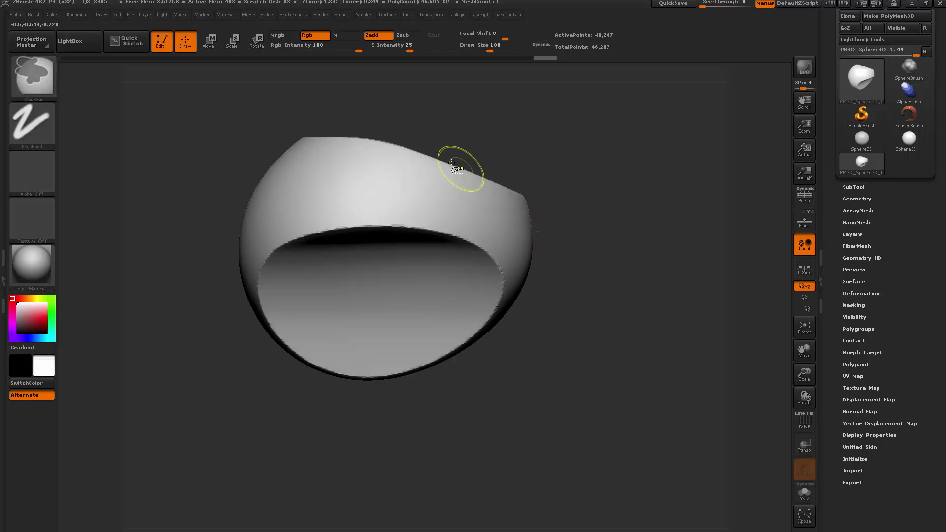
pyautogui.moveTo(452, 160)
pyautogui.keyDown('ctrl'); pyautogui.keyDown('shift'); pyautogui.mouseDown()
pyautogui.moveTo(555, 211)
pyautogui.moveTo(458, 194)
pyautogui.moveTo(474, 194)
pyautogui.mouseUp(); pyautogui.keyUp('shift'); pyautogui.keyUp('ctrl')
pyautogui.press('space')
pyautogui.moveTo(554, 163); pyautogui.dragTo(449, 186)
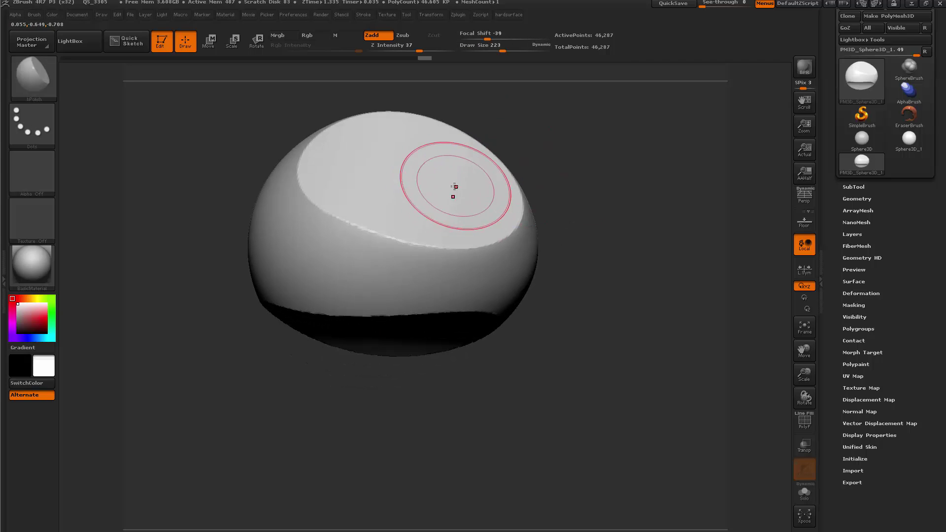
pyautogui.moveTo(582, 246)
pyautogui.mouseDown()
pyautogui.moveTo(587, 184)
pyautogui.moveTo(597, 215)
pyautogui.mouseUp()
# Step: Mask a long rounded panel on the side between the top cut and the lower opening at draw size 87
pyautogui.press('space')
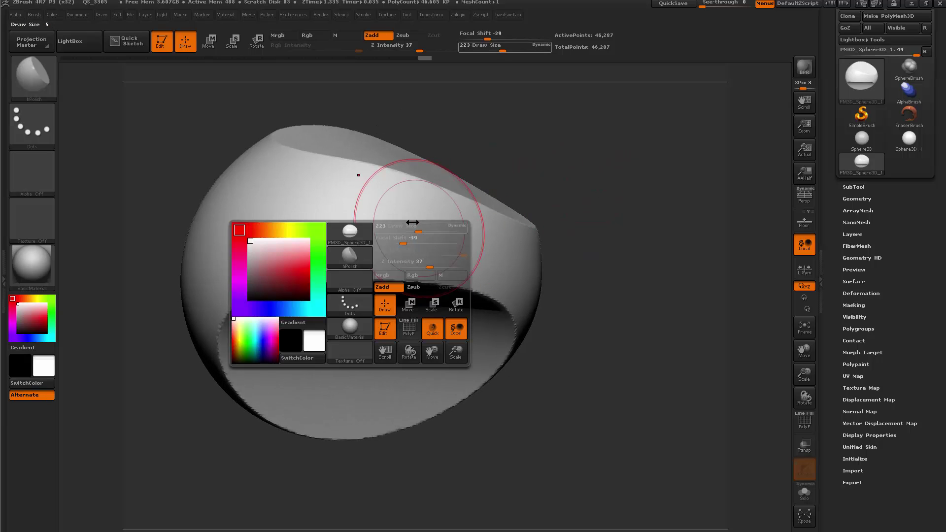
pyautogui.moveTo(413, 228); pyautogui.dragTo(422, 231)
pyautogui.press('ctrl')
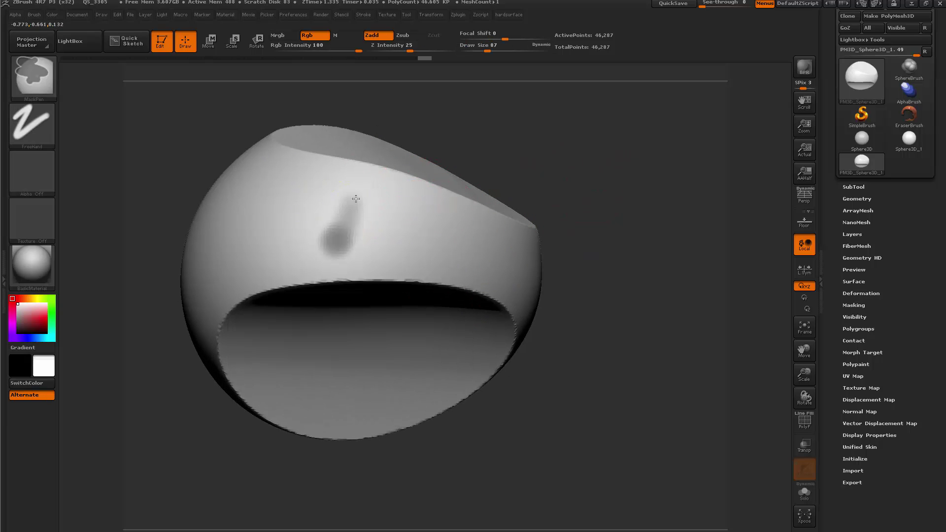
pyautogui.moveTo(356, 199)
pyautogui.keyDown('ctrl'); pyautogui.mouseDown()
pyautogui.moveTo(360, 246)
pyautogui.moveTo(443, 251)
pyautogui.moveTo(443, 207)
pyautogui.moveTo(495, 245)
pyautogui.mouseUp(); pyautogui.keyUp('ctrl')
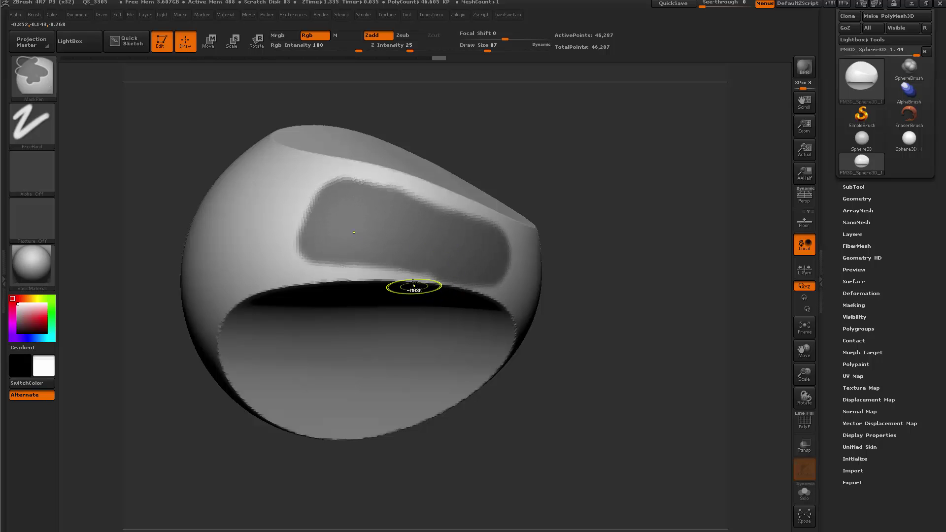
# Step: Erase the mask along the panel's lower border to clean it up, reducing the draw size to 59
pyautogui.keyDown('ctrl'); pyautogui.keyDown('alt'); pyautogui.moveTo(477, 289); pyautogui.dragTo(495, 295); pyautogui.keyUp('alt'); pyautogui.keyUp('ctrl')
pyautogui.press('space')
pyautogui.moveTo(458, 246); pyautogui.dragTo(452, 246)
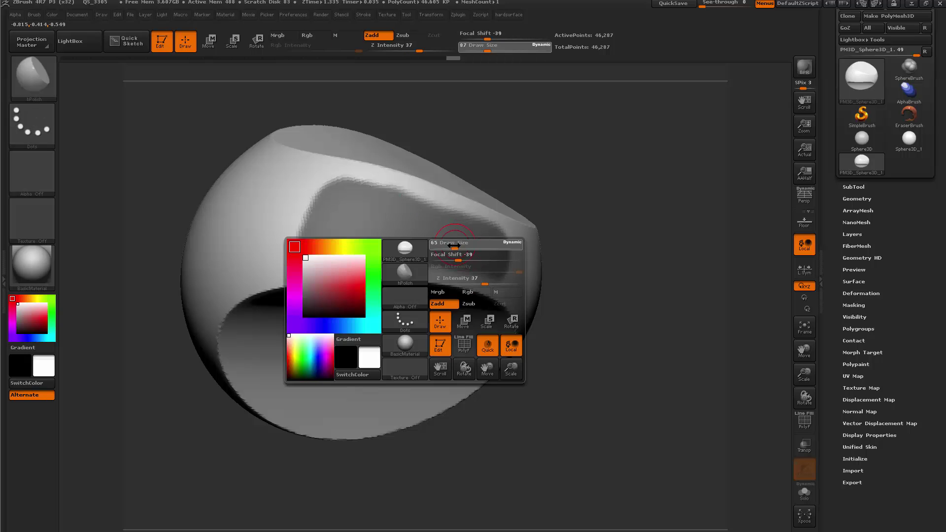
pyautogui.keyDown('ctrl'); pyautogui.keyDown('alt'); pyautogui.moveTo(397, 257); pyautogui.dragTo(414, 258); pyautogui.keyUp('alt'); pyautogui.keyUp('ctrl')
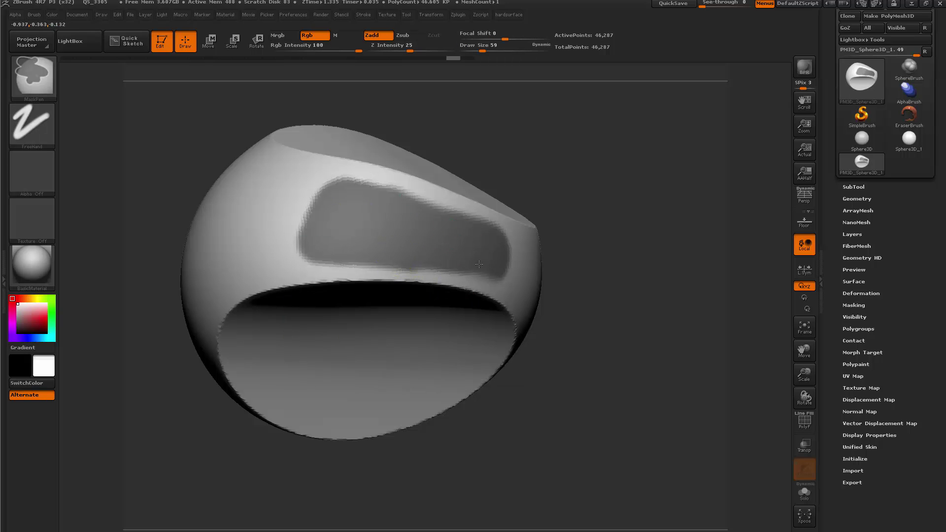
# Step: Preview subtool extractions of the masked panel at thicknesses of 0.02, 0.20299 and 0.05204
pyautogui.moveTo(566, 268)
pyautogui.keyDown('alt'); pyautogui.mouseDown()
pyautogui.moveTo(585, 232)
pyautogui.moveTo(618, 254)
pyautogui.mouseUp(); pyautogui.keyUp('alt')
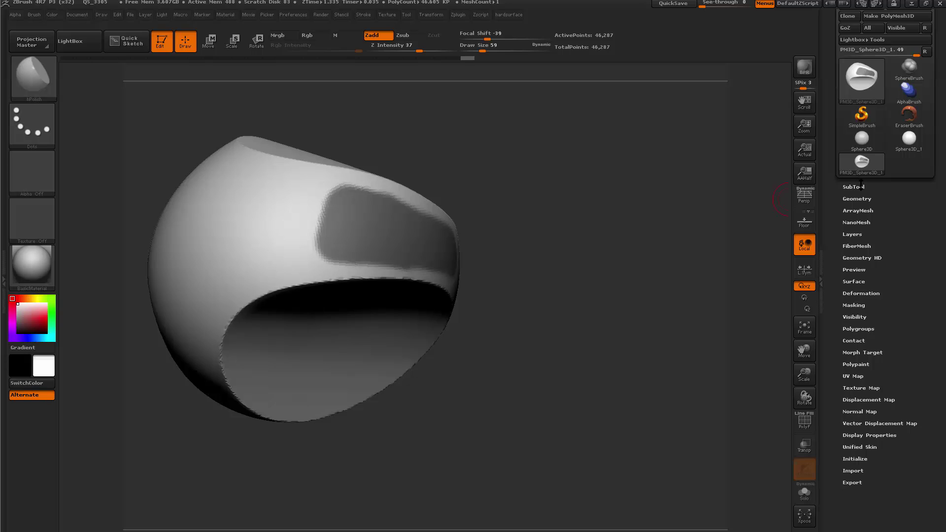
pyautogui.click(856, 187)
pyautogui.moveTo(851, 531); pyautogui.dragTo(858, 340)
pyautogui.click(865, 355)
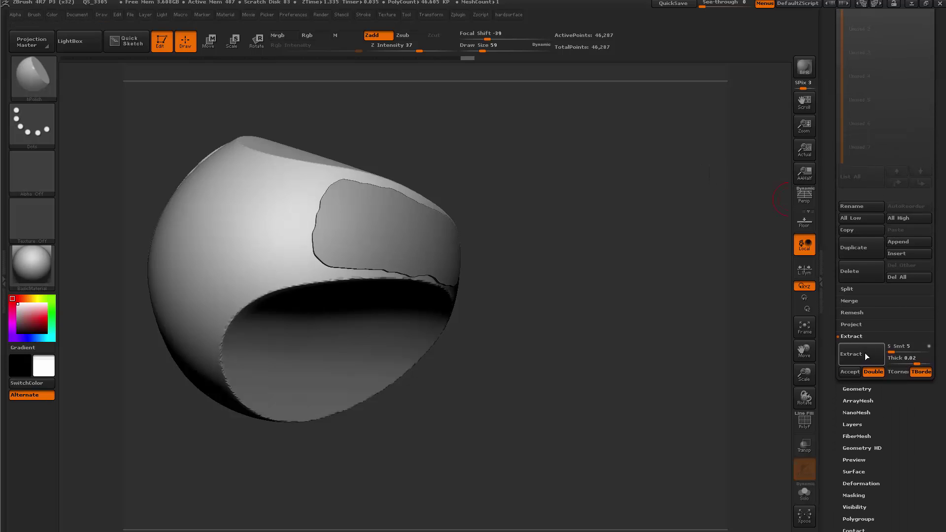
pyautogui.moveTo(644, 376); pyautogui.dragTo(712, 370)
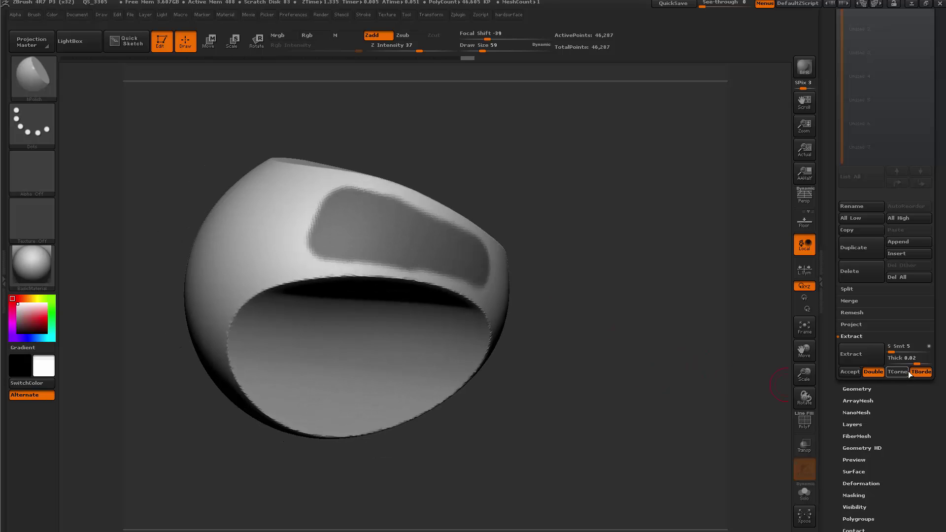
pyautogui.click(848, 361)
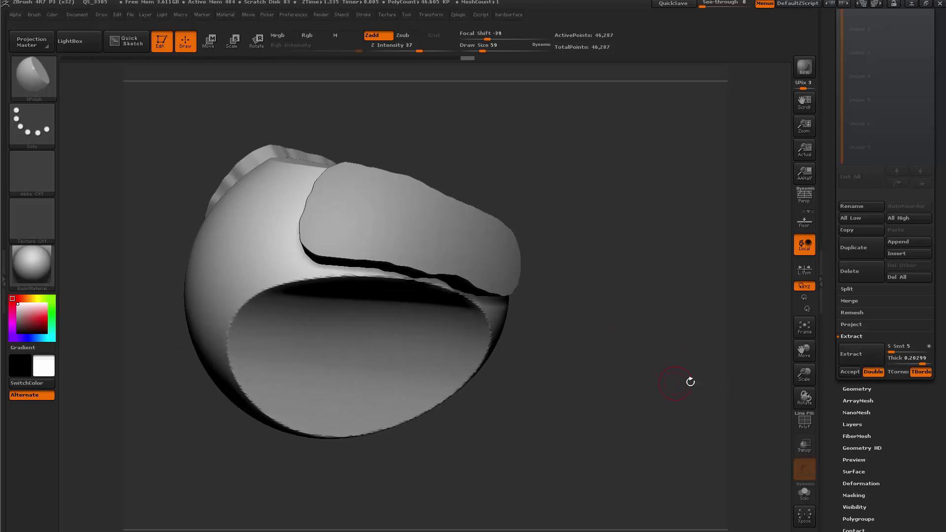
pyautogui.moveTo(652, 368); pyautogui.dragTo(680, 372)
pyautogui.click(857, 373)
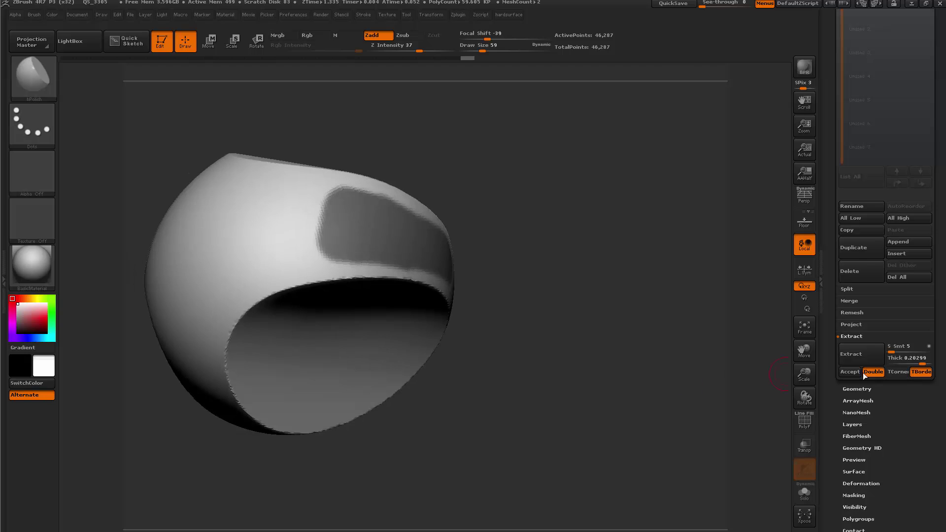
pyautogui.moveTo(920, 361); pyautogui.dragTo(918, 361)
pyautogui.click(858, 363)
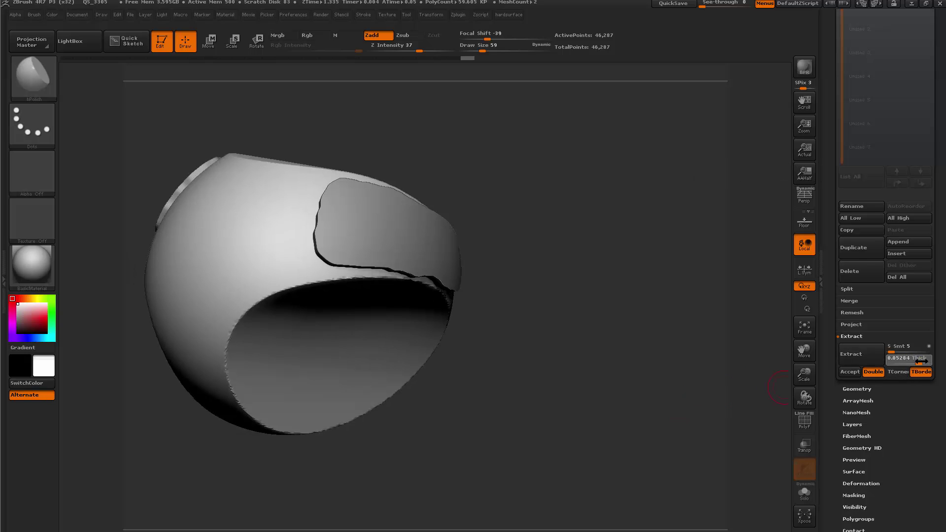
# Step: Extract the masked panel with a thickness of 0.14439 and accept it as a new subtool
pyautogui.moveTo(920, 361); pyautogui.dragTo(933, 362)
pyautogui.click(855, 360)
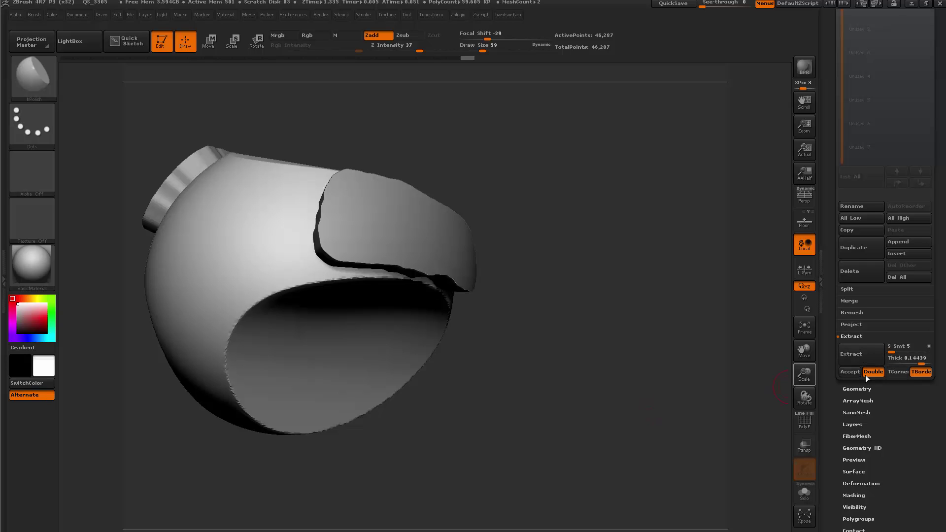
pyautogui.moveTo(692, 342); pyautogui.dragTo(683, 316)
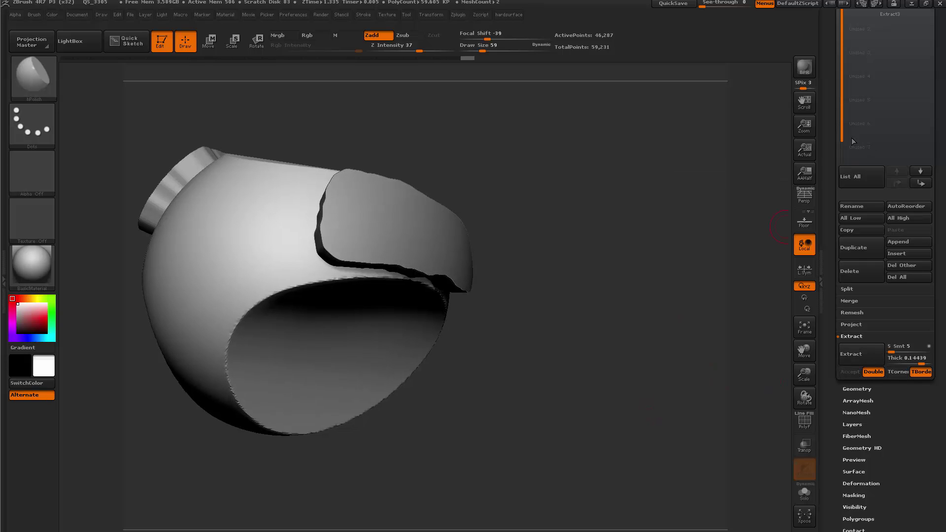
# Step: Make the extracted panel the active subtool and convert it to a DynaMesh at resolution 128
pyautogui.moveTo(832, 140); pyautogui.dragTo(834, 227)
pyautogui.click(864, 99)
pyautogui.moveTo(639, 263); pyautogui.dragTo(721, 348)
pyautogui.moveTo(836, 403); pyautogui.dragTo(846, 288)
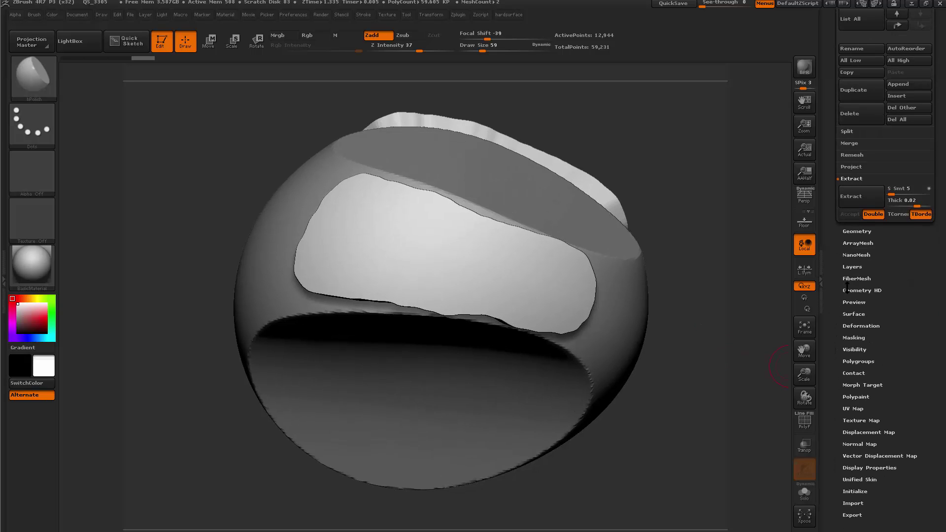
pyautogui.click(857, 230)
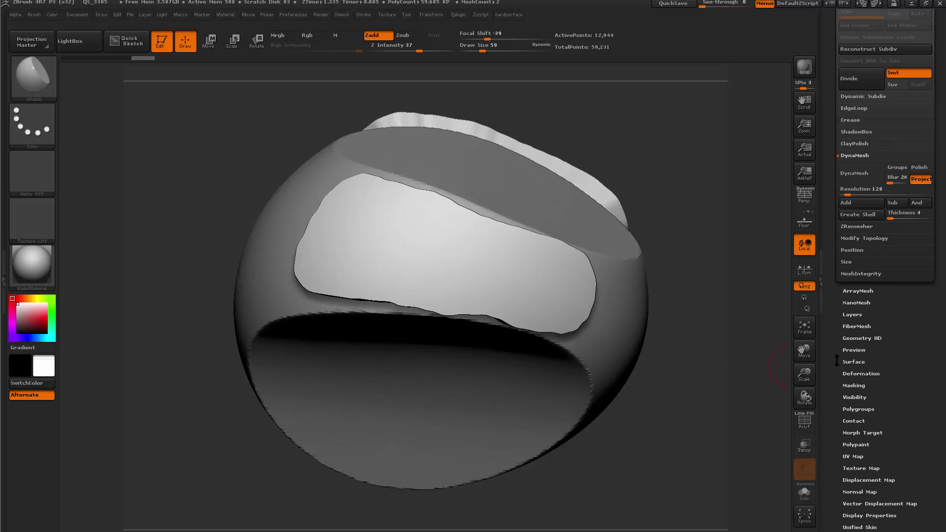
pyautogui.click(867, 202)
pyautogui.moveTo(731, 314)
pyautogui.mouseDown()
pyautogui.moveTo(718, 333)
pyautogui.moveTo(754, 310)
pyautogui.moveTo(657, 302)
pyautogui.mouseUp()
# Step: Turn on the polyframe display and merge the extracted panels into one polygroup
pyautogui.hotkey('shift', 'f')
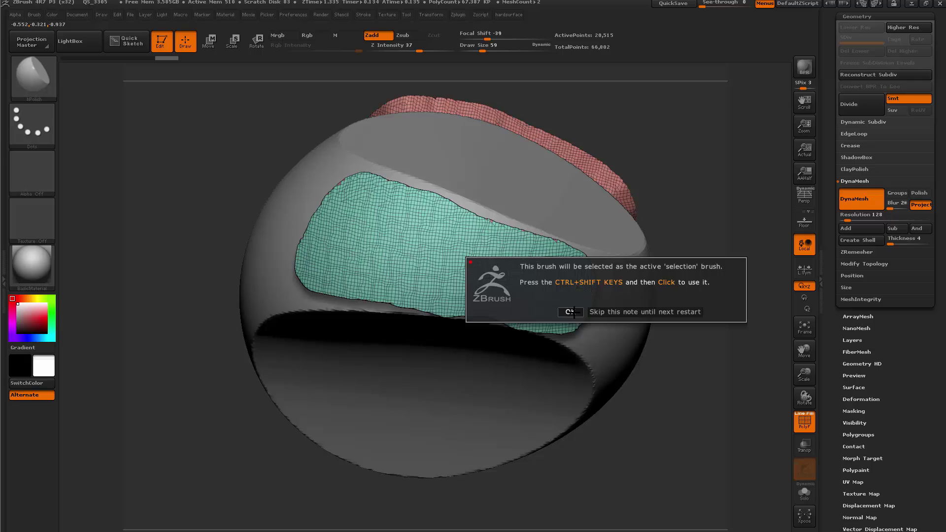
pyautogui.click(574, 312)
pyautogui.hotkey('ctrl', 'w')
# Step: Clip the extracted panel's ragged upper edge to a clean diagonal line parallel to the top cut
pyautogui.moveTo(685, 212)
pyautogui.mouseDown()
pyautogui.moveTo(667, 212)
pyautogui.moveTo(665, 230)
pyautogui.mouseUp()
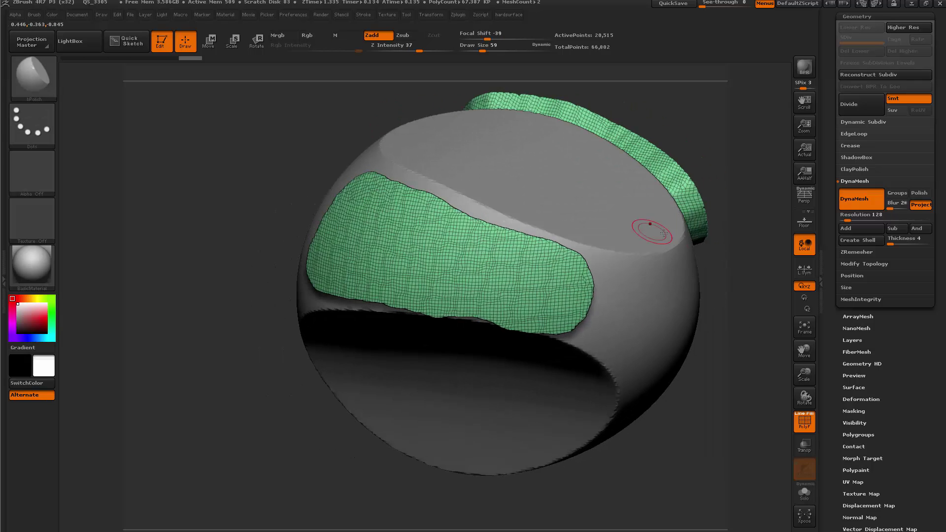
pyautogui.moveTo(723, 236); pyautogui.dragTo(680, 238)
pyautogui.moveTo(696, 197); pyautogui.dragTo(690, 197)
pyautogui.keyDown('ctrl'); pyautogui.keyDown('shift'); pyautogui.moveTo(299, 163); pyautogui.dragTo(449, 218); pyautogui.keyUp('shift'); pyautogui.keyUp('ctrl')
pyautogui.keyDown('ctrl'); pyautogui.keyDown('shift'); pyautogui.moveTo(584, 271); pyautogui.dragTo(605, 273); pyautogui.keyUp('shift'); pyautogui.keyUp('ctrl')
pyautogui.moveTo(707, 302)
pyautogui.mouseDown()
pyautogui.moveTo(673, 333)
pyautogui.moveTo(697, 332)
pyautogui.mouseUp()
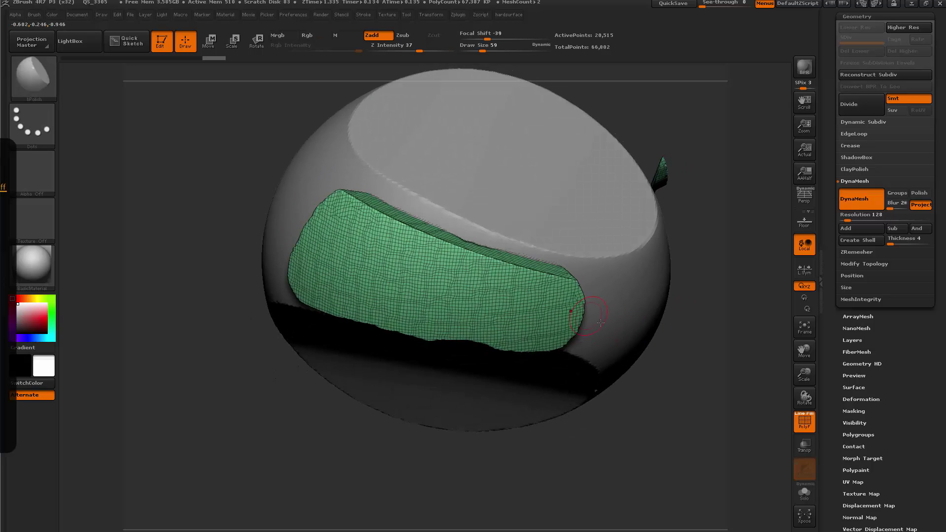
# Step: Clip the panel's narrow end to a slanted straight line and its ragged lower edge to a smooth line
pyautogui.moveTo(631, 401); pyautogui.dragTo(631, 373)
pyautogui.keyDown('ctrl'); pyautogui.keyDown('shift'); pyautogui.moveTo(574, 238); pyautogui.dragTo(537, 355); pyautogui.keyUp('shift'); pyautogui.keyUp('ctrl')
pyautogui.keyDown('ctrl'); pyautogui.keyDown('shift'); pyautogui.moveTo(589, 328); pyautogui.dragTo(308, 280); pyautogui.keyUp('shift'); pyautogui.keyUp('ctrl')
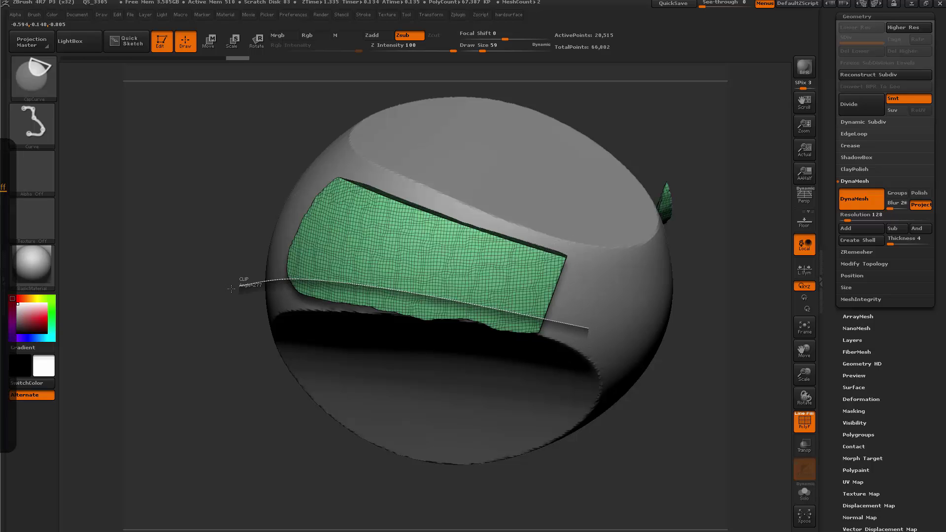
pyautogui.keyDown('ctrl'); pyautogui.keyDown('shift'); pyautogui.moveTo(231, 289); pyautogui.dragTo(218, 294); pyautogui.keyUp('shift'); pyautogui.keyUp('ctrl')
# Step: Clip the panel's wide end to a clean edge and cut its lower corner off at an angle
pyautogui.moveTo(213, 404); pyautogui.dragTo(256, 427)
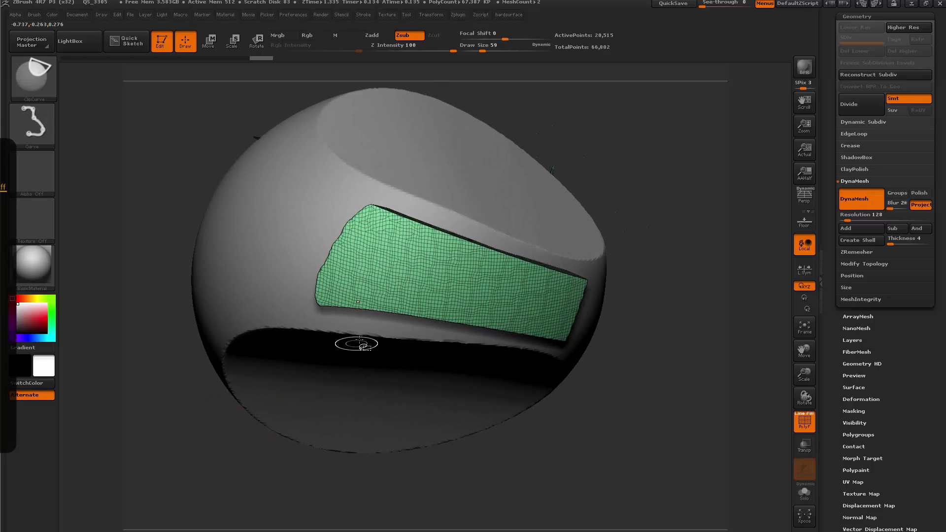
pyautogui.keyDown('ctrl'); pyautogui.keyDown('shift'); pyautogui.moveTo(359, 340); pyautogui.dragTo(305, 261); pyautogui.keyUp('shift'); pyautogui.keyUp('ctrl')
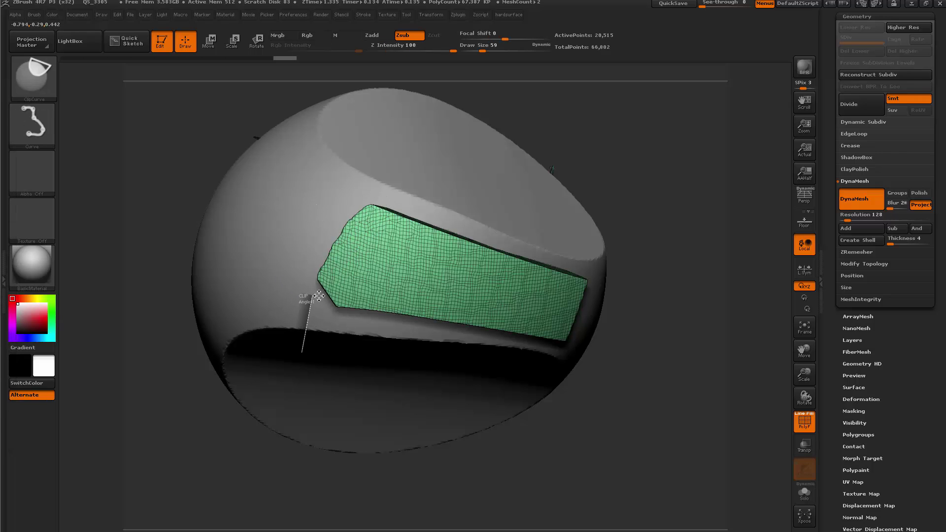
pyautogui.keyDown('ctrl'); pyautogui.keyDown('shift'); pyautogui.moveTo(353, 232); pyautogui.dragTo(421, 186); pyautogui.keyUp('shift'); pyautogui.keyUp('ctrl')
# Step: Turn off the polyframe display and mirror and weld the trimmed panel to the other side
pyautogui.moveTo(640, 329)
pyautogui.keyDown('alt'); pyautogui.mouseDown()
pyautogui.moveTo(632, 326)
pyautogui.moveTo(619, 384)
pyautogui.moveTo(584, 384)
pyautogui.moveTo(668, 386)
pyautogui.moveTo(546, 365)
pyautogui.moveTo(649, 378)
pyautogui.moveTo(636, 365)
pyautogui.moveTo(641, 376)
pyautogui.moveTo(547, 368)
pyautogui.moveTo(591, 338)
pyautogui.moveTo(616, 374)
pyautogui.moveTo(621, 346)
pyautogui.moveTo(696, 366)
pyautogui.moveTo(778, 318)
pyautogui.mouseUp(); pyautogui.keyUp('alt')
pyautogui.hotkey('shift', 'f')
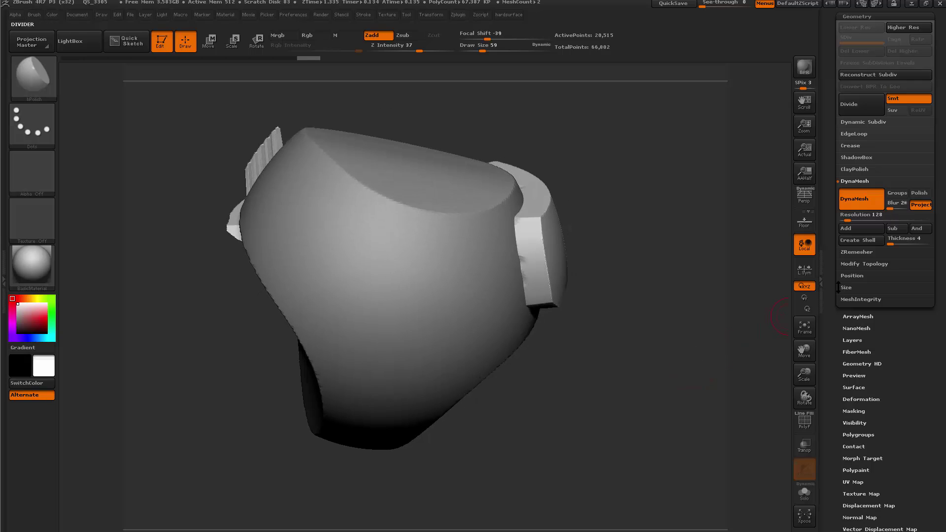
pyautogui.click(865, 264)
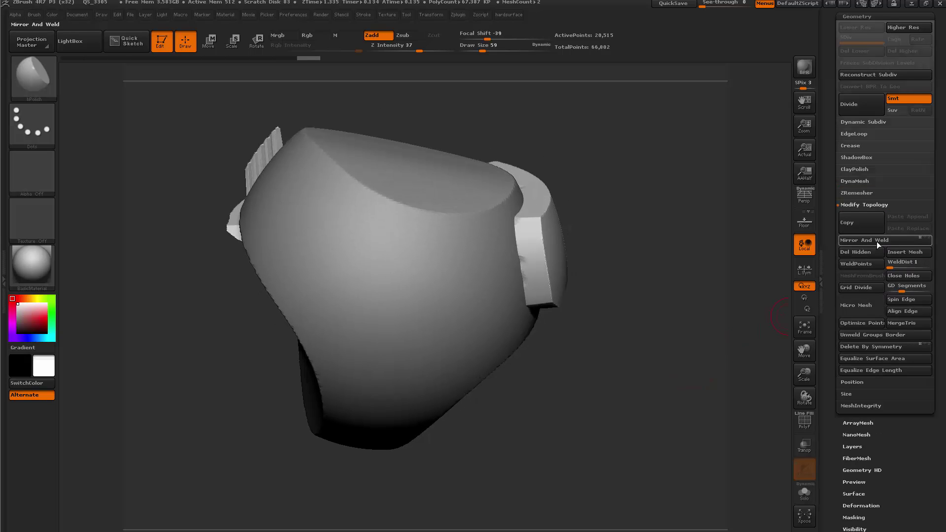
pyautogui.moveTo(768, 274); pyautogui.dragTo(486, 340)
# Step: Isolate the side panels in solo view, turned so their wavy inner faces can be clipped
pyautogui.moveTo(704, 286)
pyautogui.keyDown('alt'); pyautogui.mouseDown()
pyautogui.moveTo(584, 286)
pyautogui.moveTo(676, 338)
pyautogui.moveTo(618, 313)
pyautogui.moveTo(686, 386)
pyautogui.moveTo(627, 411)
pyautogui.moveTo(706, 375)
pyautogui.moveTo(722, 377)
pyautogui.moveTo(637, 380)
pyautogui.moveTo(676, 393)
pyautogui.moveTo(708, 378)
pyautogui.mouseUp(); pyautogui.keyUp('alt')
pyautogui.hotkey('shift', 's')
pyautogui.hotkey('ctrl', 'shift')
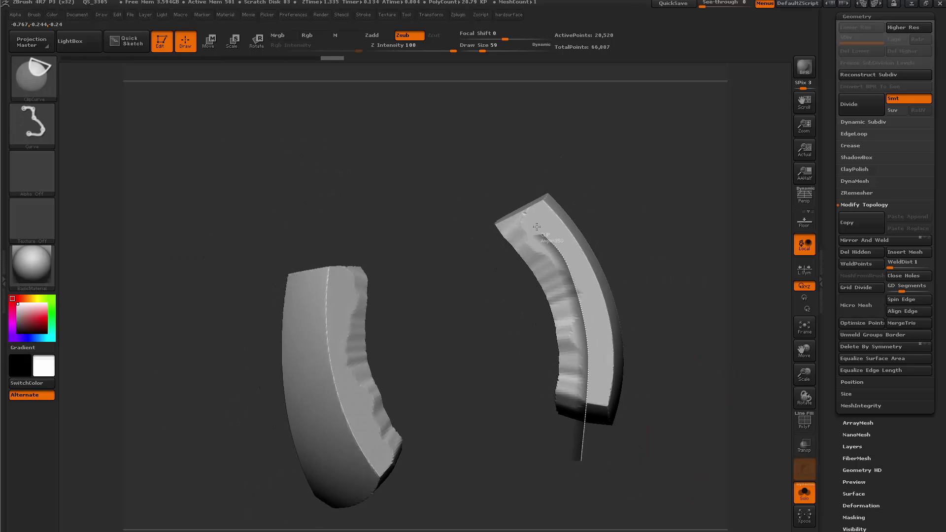
# Step: Try to clip the wavy inner face of one panel along a curve with ClipCurve
pyautogui.keyDown('ctrl'); pyautogui.keyDown('shift'); pyautogui.moveTo(498, 183); pyautogui.dragTo(497, 182); pyautogui.keyUp('shift'); pyautogui.keyUp('ctrl')
pyautogui.moveTo(690, 359)
pyautogui.mouseDown()
pyautogui.moveTo(701, 285)
pyautogui.moveTo(680, 355)
pyautogui.moveTo(678, 259)
pyautogui.moveTo(433, 270)
pyautogui.mouseUp()
pyautogui.hotkey('ctrl', 'z')
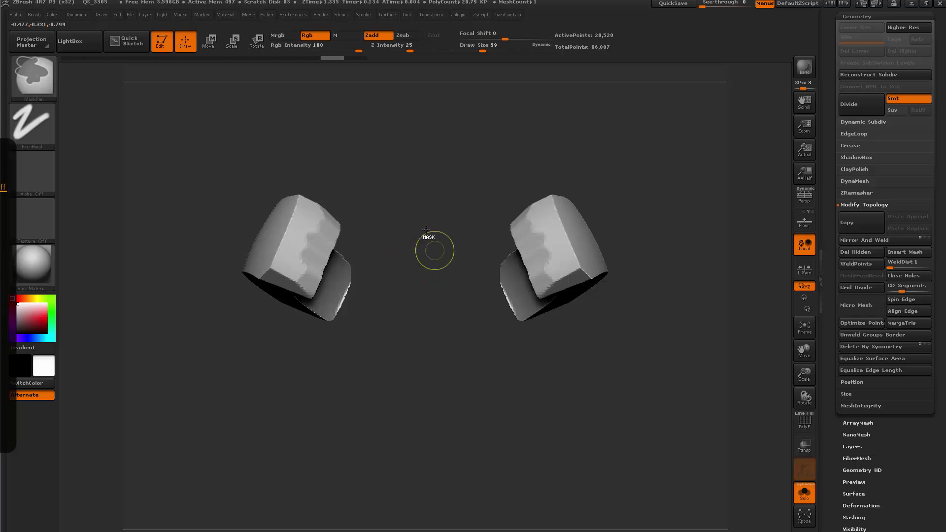
# Step: Mask one of the two panels completely to protect it from the clipping
pyautogui.keyDown('ctrl'); pyautogui.moveTo(174, 143); pyautogui.dragTo(405, 390); pyautogui.keyUp('ctrl')
pyautogui.moveTo(491, 363)
pyautogui.mouseDown()
pyautogui.moveTo(510, 458)
pyautogui.moveTo(549, 481)
pyautogui.moveTo(577, 387)
pyautogui.mouseUp()
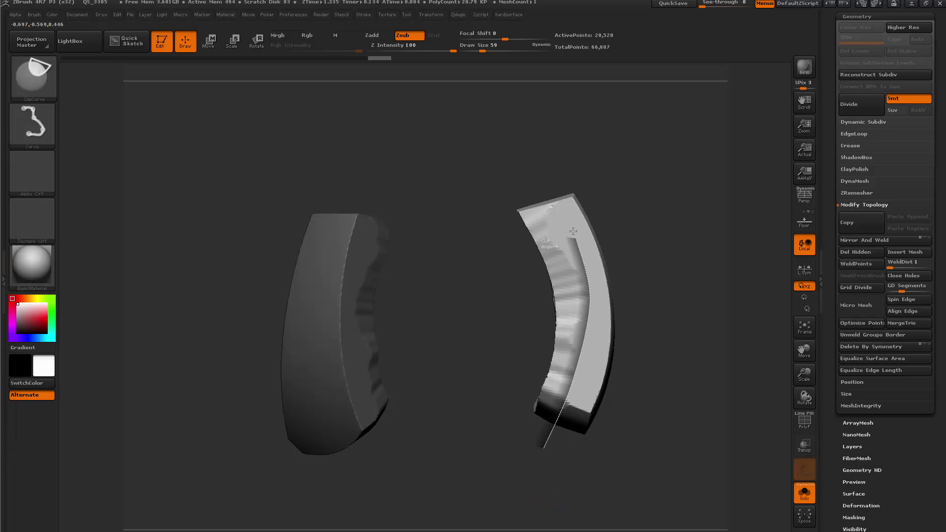
# Step: Try a curved clip along the inner face of the unmasked panel
pyautogui.keyDown('ctrl'); pyautogui.keyDown('shift'); pyautogui.moveTo(543, 184); pyautogui.dragTo(536, 170); pyautogui.keyUp('shift'); pyautogui.keyUp('ctrl')
pyautogui.moveTo(690, 315); pyautogui.dragTo(684, 294)
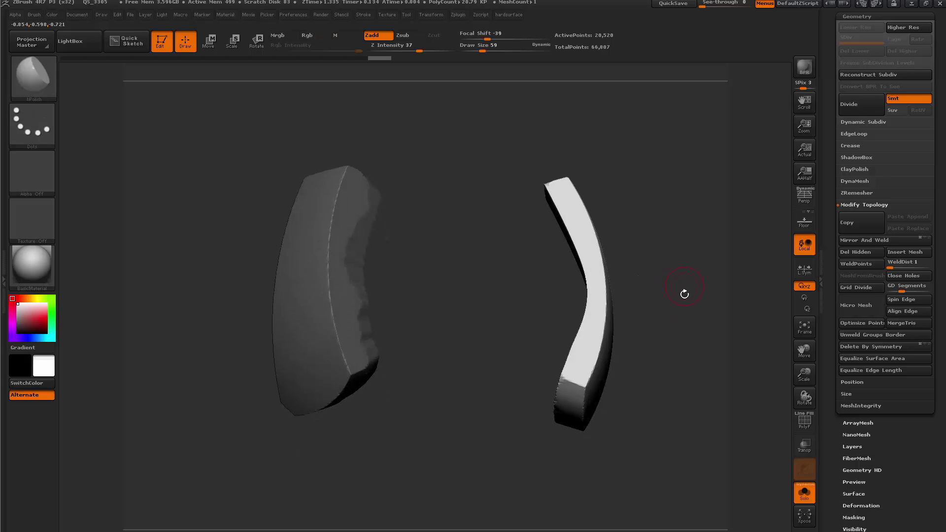
pyautogui.hotkey('ctrl', 'z')
# Step: Clip the unmasked panel's wavy inner face along a smooth curve and mirror and weld the result onto the other panel
pyautogui.moveTo(533, 473)
pyautogui.mouseDown()
pyautogui.moveTo(529, 514)
pyautogui.moveTo(545, 482)
pyautogui.mouseUp()
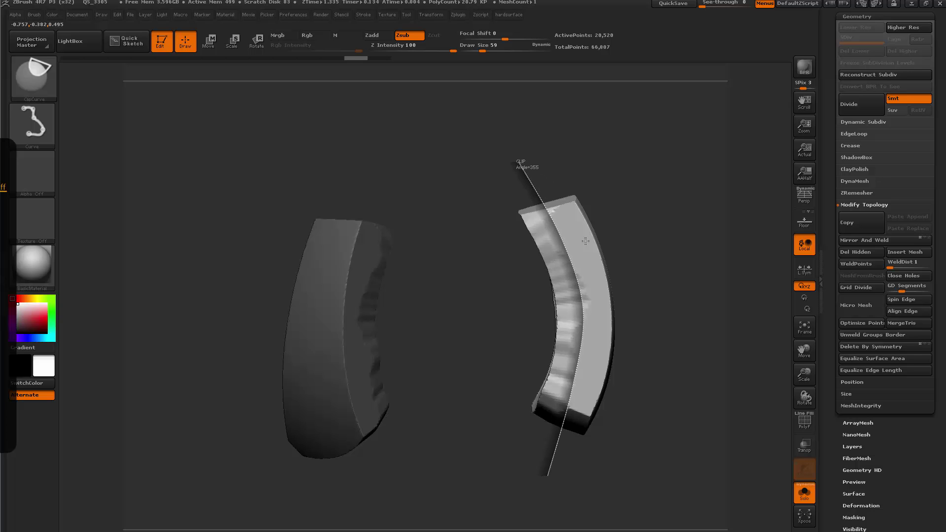
pyautogui.moveTo(690, 316); pyautogui.dragTo(707, 266)
pyautogui.keyDown('ctrl'); pyautogui.moveTo(711, 266); pyautogui.dragTo(759, 345); pyautogui.keyUp('ctrl')
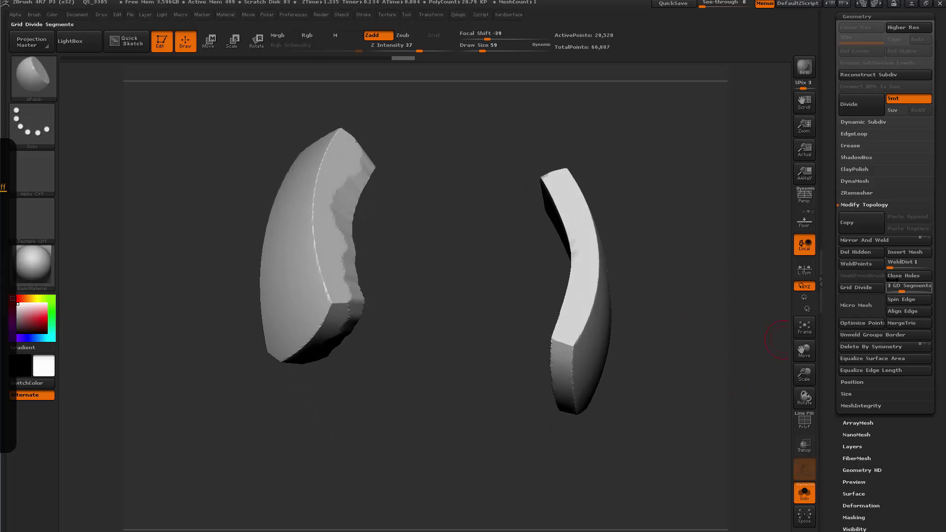
pyautogui.click(885, 242)
# Step: Show the body again and reposition the mirrored panels against its sides with the Move transpose line
pyautogui.moveTo(690, 368); pyautogui.dragTo(693, 403)
pyautogui.hotkey('alt', 's')
pyautogui.press('w')
pyautogui.moveTo(653, 265); pyautogui.dragTo(691, 268)
pyautogui.moveTo(698, 323); pyautogui.dragTo(650, 281)
pyautogui.click(628, 239)
pyautogui.keyDown('shift'); pyautogui.moveTo(686, 306); pyautogui.dragTo(713, 337); pyautogui.keyUp('shift')
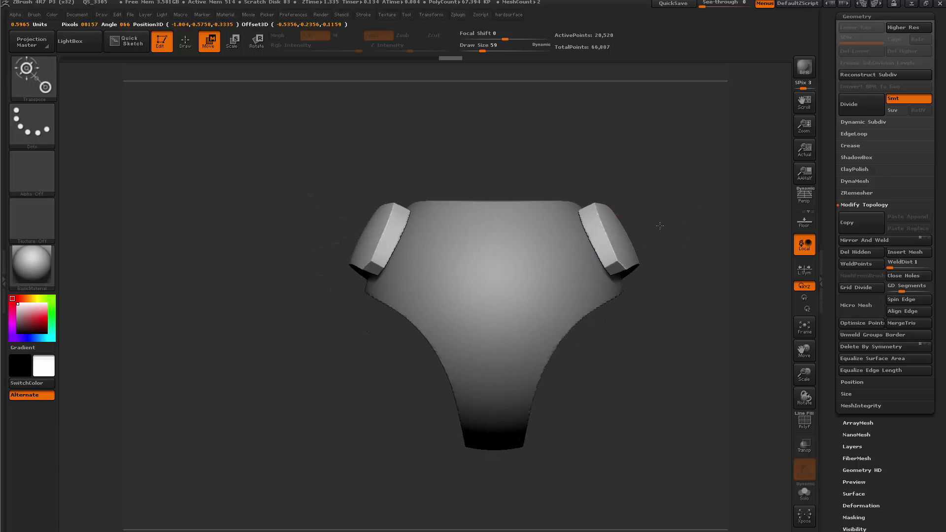
pyautogui.moveTo(656, 235)
pyautogui.mouseDown()
pyautogui.moveTo(704, 219)
pyautogui.moveTo(676, 228)
pyautogui.moveTo(608, 386)
pyautogui.moveTo(658, 378)
pyautogui.moveTo(659, 328)
pyautogui.moveTo(568, 261)
pyautogui.moveTo(579, 355)
pyautogui.moveTo(601, 385)
pyautogui.mouseUp()
# Step: Return to draw mode and isolate the repositioned panels
pyautogui.press('q')
pyautogui.moveTo(601, 384)
pyautogui.keyDown('alt'); pyautogui.mouseDown()
pyautogui.moveTo(548, 385)
pyautogui.moveTo(644, 465)
pyautogui.moveTo(652, 394)
pyautogui.moveTo(690, 397)
pyautogui.moveTo(586, 402)
pyautogui.moveTo(497, 367)
pyautogui.moveTo(562, 400)
pyautogui.moveTo(581, 354)
pyautogui.moveTo(547, 390)
pyautogui.moveTo(470, 408)
pyautogui.moveTo(422, 439)
pyautogui.moveTo(424, 383)
pyautogui.moveTo(407, 323)
pyautogui.moveTo(437, 323)
pyautogui.moveTo(405, 347)
pyautogui.moveTo(447, 313)
pyautogui.mouseUp(); pyautogui.keyUp('alt')
pyautogui.hotkey('shift', 'alt', 's')
pyautogui.hotkey('shift', 'alt', 's')
pyautogui.hotkey('shift', 'alt', 's')
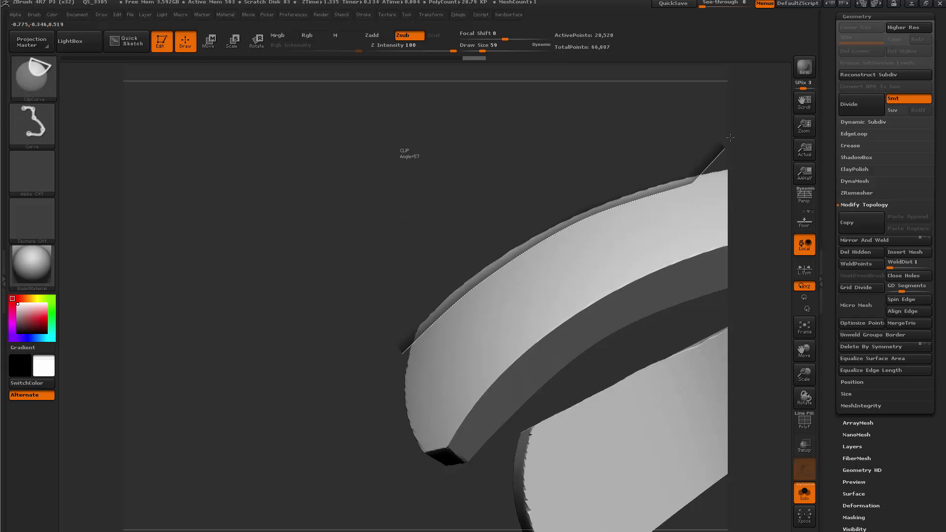
# Step: Try to clip the panel's outer side edge along a curve from two different angles
pyautogui.keyDown('ctrl'); pyautogui.keyDown('shift'); pyautogui.moveTo(730, 137); pyautogui.dragTo(724, 146); pyautogui.keyUp('shift'); pyautogui.keyUp('ctrl')
pyautogui.moveTo(666, 147)
pyautogui.mouseDown()
pyautogui.moveTo(592, 211)
pyautogui.moveTo(647, 291)
pyautogui.moveTo(658, 258)
pyautogui.moveTo(592, 145)
pyautogui.mouseUp()
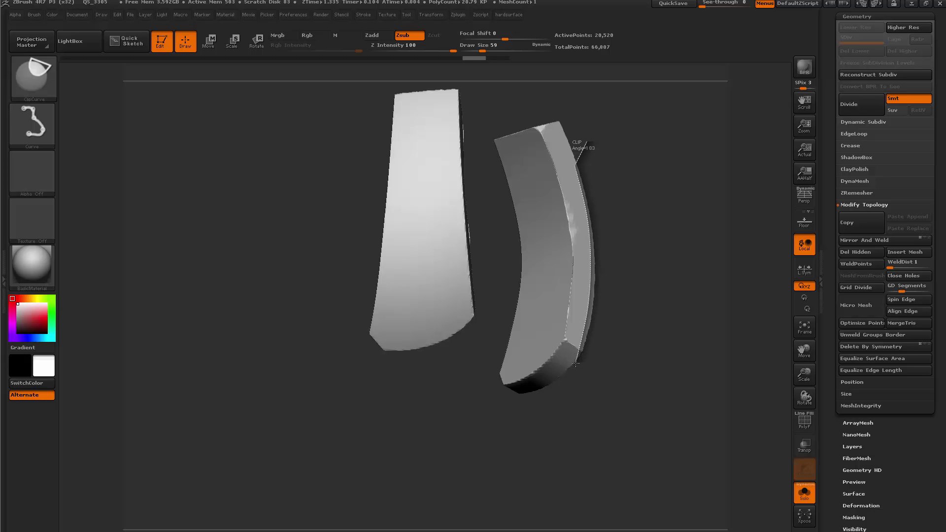
pyautogui.keyDown('ctrl'); pyautogui.keyDown('shift'); pyautogui.moveTo(576, 363); pyautogui.dragTo(575, 361); pyautogui.keyUp('shift'); pyautogui.keyUp('ctrl')
pyautogui.moveTo(644, 374)
pyautogui.mouseDown(button='right')
pyautogui.moveTo(500, 425)
pyautogui.moveTo(556, 309)
pyautogui.mouseUp(button='right')
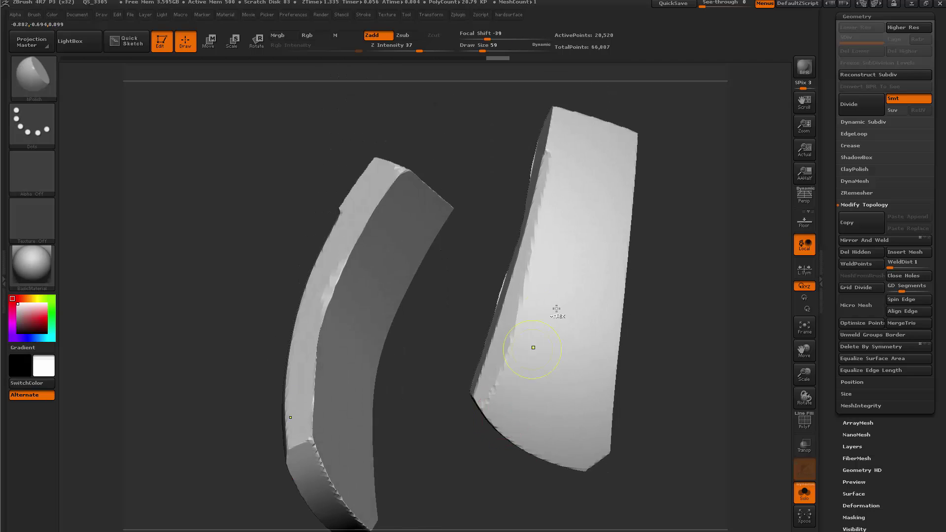
pyautogui.hotkey('ctrl', 'z')
# Step: Set the DynaMesh resolution to 256 and remesh the panels
pyautogui.moveTo(641, 309); pyautogui.dragTo(727, 289, button='right')
pyautogui.keyDown('ctrl'); pyautogui.moveTo(727, 288); pyautogui.dragTo(768, 267, button='right'); pyautogui.keyUp('ctrl')
pyautogui.click(859, 182)
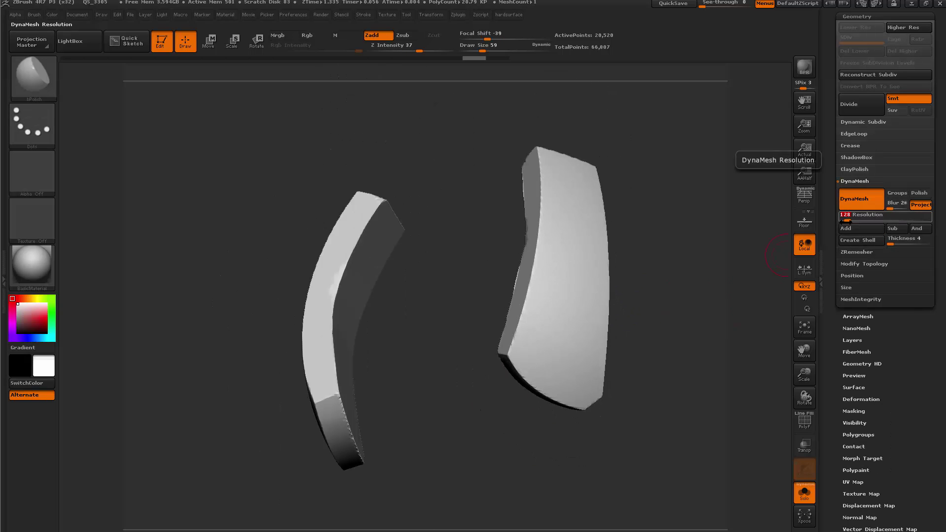
pyautogui.moveTo(739, 282); pyautogui.dragTo(714, 286, button='right')
pyautogui.keyDown('ctrl'); pyautogui.moveTo(667, 214); pyautogui.dragTo(724, 368); pyautogui.keyUp('ctrl')
pyautogui.moveTo(678, 284); pyautogui.dragTo(728, 301, button='right')
pyautogui.moveTo(648, 202); pyautogui.dragTo(592, 170)
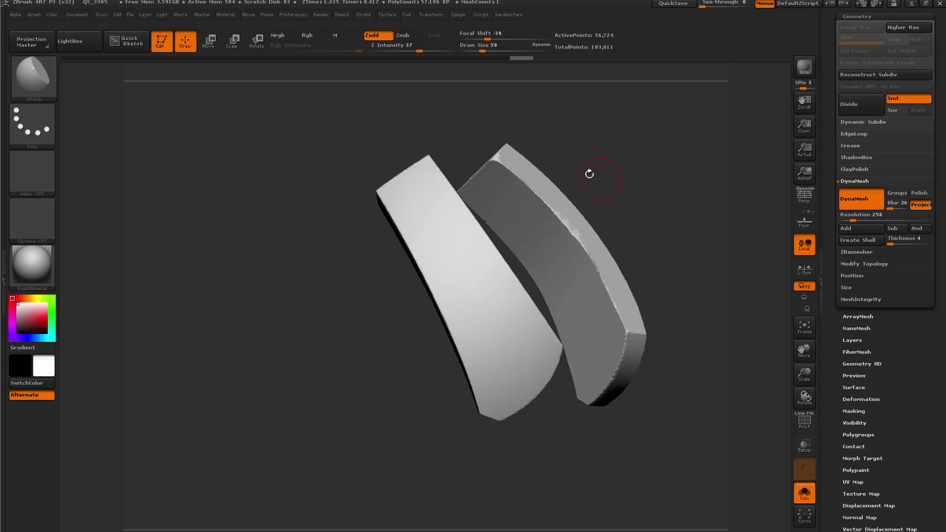
# Step: Clip a thin strip off the panel's jagged upper edge along a curve, from the wide end partway along its length
pyautogui.hotkey('ctrl', 'shift')
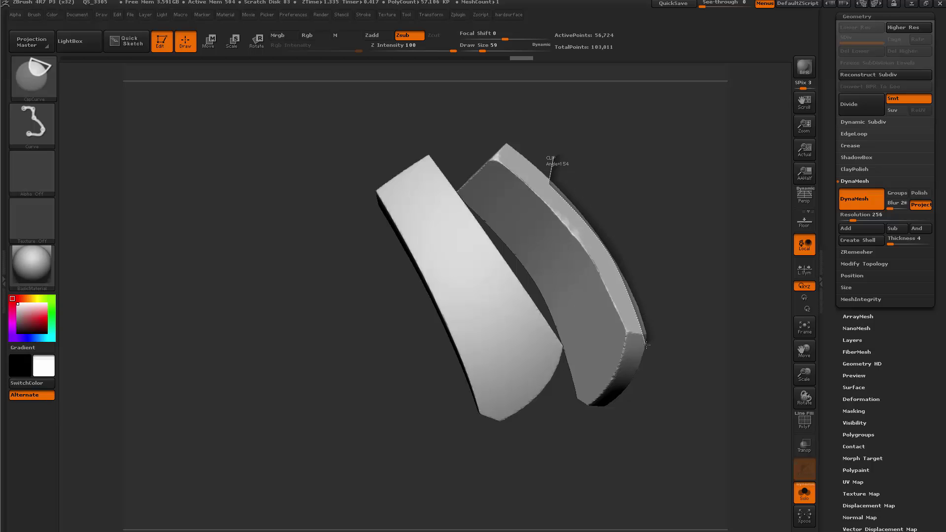
pyautogui.keyDown('ctrl'); pyautogui.keyDown('shift'); pyautogui.moveTo(649, 347); pyautogui.dragTo(649, 348); pyautogui.keyUp('shift'); pyautogui.keyUp('ctrl')
pyautogui.moveTo(700, 334)
pyautogui.mouseDown()
pyautogui.moveTo(629, 352)
pyautogui.moveTo(494, 416)
pyautogui.moveTo(518, 456)
pyautogui.moveTo(461, 408)
pyautogui.moveTo(471, 444)
pyautogui.moveTo(424, 475)
pyautogui.moveTo(433, 477)
pyautogui.moveTo(381, 490)
pyautogui.moveTo(337, 476)
pyautogui.moveTo(293, 438)
pyautogui.moveTo(338, 473)
pyautogui.moveTo(354, 409)
pyautogui.mouseUp()
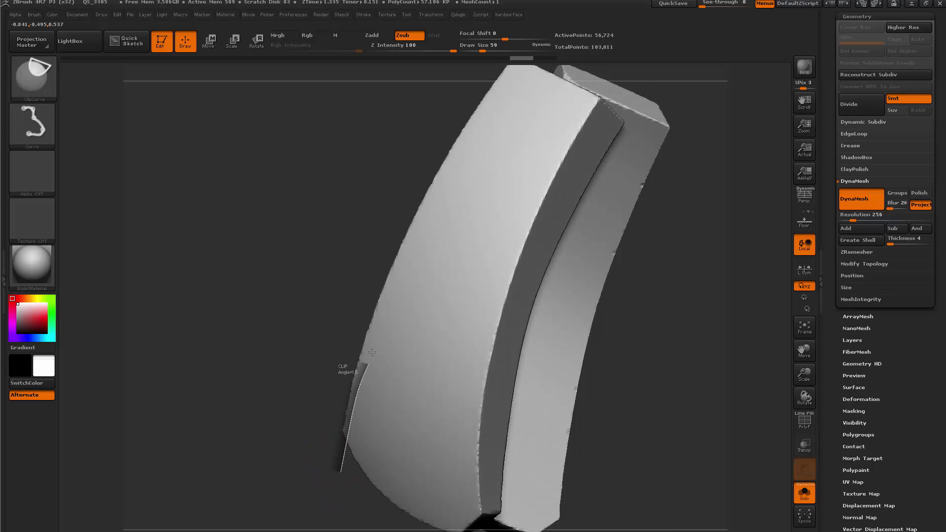
pyautogui.keyDown('ctrl'); pyautogui.keyDown('shift'); pyautogui.moveTo(393, 282); pyautogui.dragTo(411, 239); pyautogui.keyUp('shift'); pyautogui.keyUp('ctrl')
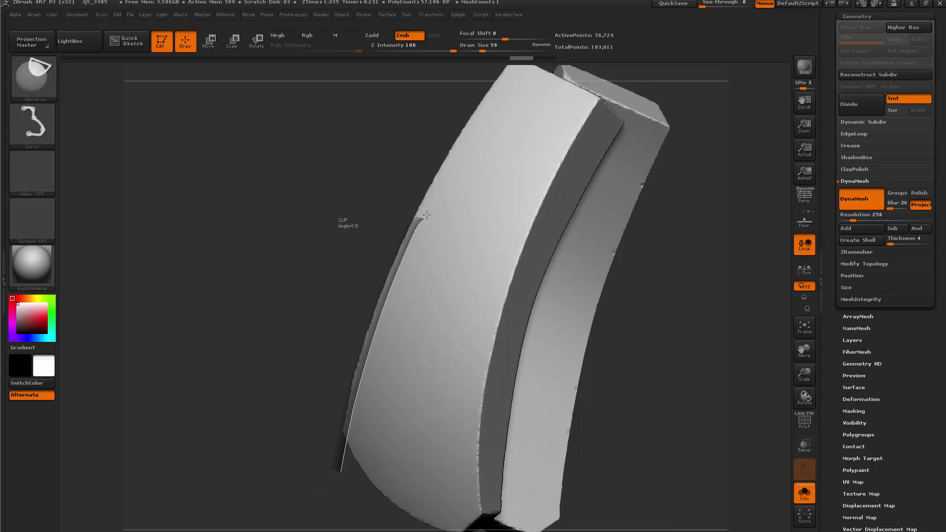
pyautogui.keyDown('ctrl'); pyautogui.keyDown('shift'); pyautogui.moveTo(420, 141); pyautogui.dragTo(419, 137); pyautogui.keyUp('shift'); pyautogui.keyUp('ctrl')
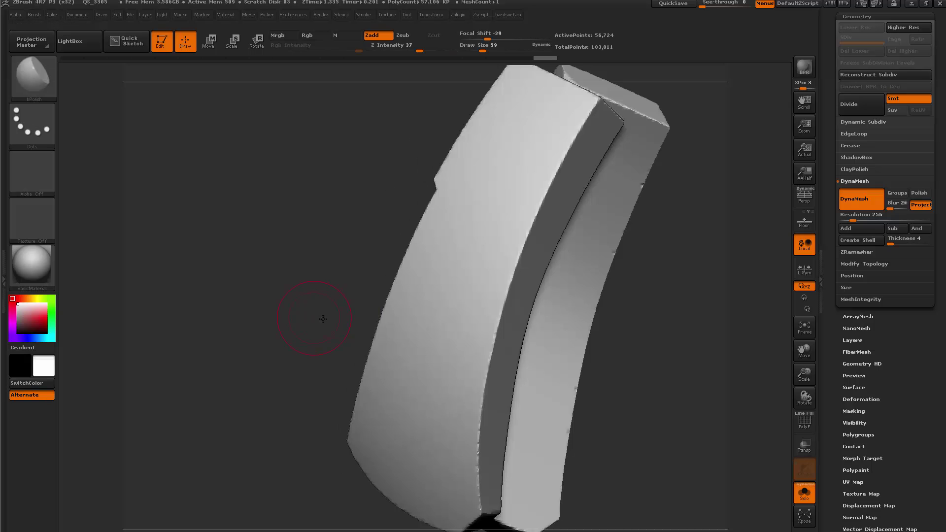
pyautogui.moveTo(323, 317); pyautogui.dragTo(382, 327)
pyautogui.moveTo(492, 330)
pyautogui.keyDown('alt'); pyautogui.mouseDown()
pyautogui.moveTo(563, 313)
pyautogui.moveTo(545, 288)
pyautogui.moveTo(581, 321)
pyautogui.moveTo(566, 317)
pyautogui.moveTo(623, 317)
pyautogui.moveTo(689, 272)
pyautogui.moveTo(655, 320)
pyautogui.moveTo(672, 372)
pyautogui.moveTo(656, 290)
pyautogui.moveTo(632, 301)
pyautogui.moveTo(638, 308)
pyautogui.moveTo(688, 292)
pyautogui.mouseUp(); pyautogui.keyUp('alt')
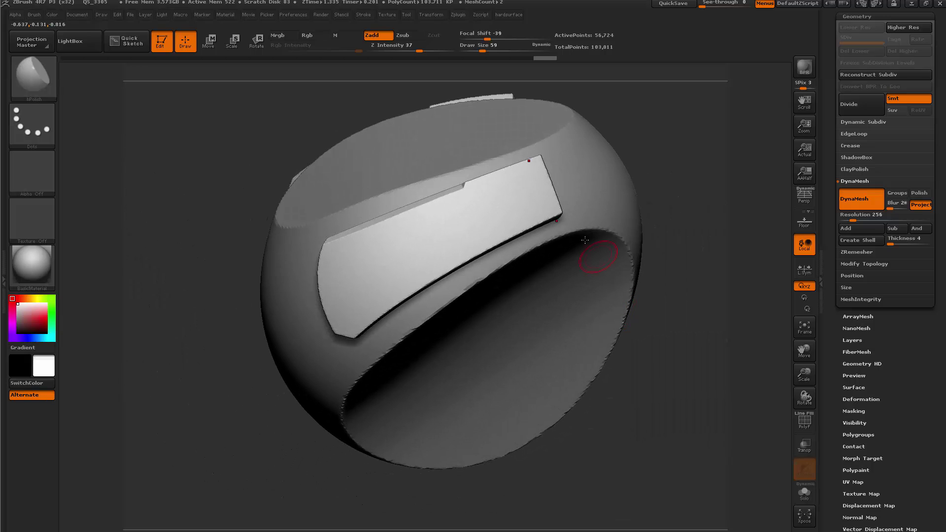
# Step: Clip the panel's narrow end along a slanted line with the body shown
pyautogui.keyDown('ctrl'); pyautogui.keyDown('shift'); pyautogui.moveTo(574, 169); pyautogui.dragTo(533, 273); pyautogui.keyUp('shift'); pyautogui.keyUp('ctrl')
pyautogui.moveTo(661, 374)
pyautogui.keyDown('alt'); pyautogui.mouseDown()
pyautogui.moveTo(620, 366)
pyautogui.moveTo(601, 380)
pyautogui.moveTo(602, 344)
pyautogui.moveTo(666, 400)
pyautogui.mouseUp(); pyautogui.keyUp('alt')
pyautogui.moveTo(687, 444)
pyautogui.mouseDown()
pyautogui.moveTo(633, 350)
pyautogui.moveTo(616, 425)
pyautogui.moveTo(648, 412)
pyautogui.moveTo(657, 444)
pyautogui.mouseUp()
pyautogui.moveTo(644, 327)
pyautogui.keyDown('alt'); pyautogui.mouseDown()
pyautogui.moveTo(618, 317)
pyautogui.moveTo(682, 342)
pyautogui.moveTo(660, 342)
pyautogui.moveTo(658, 375)
pyautogui.moveTo(443, 232)
pyautogui.mouseUp(); pyautogui.keyUp('alt')
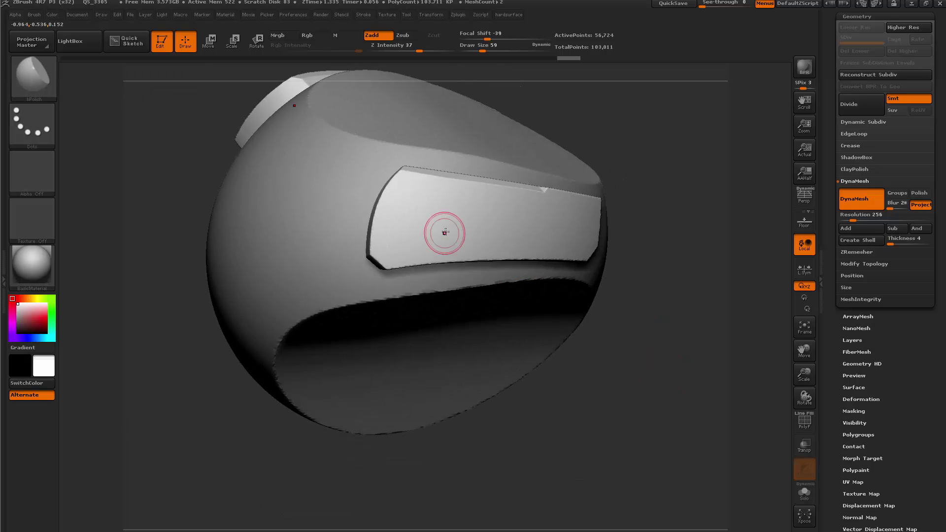
# Step: Insert a subtractive cylinder near the panel's wide end with the InsertCylinder brush
pyautogui.press('b')
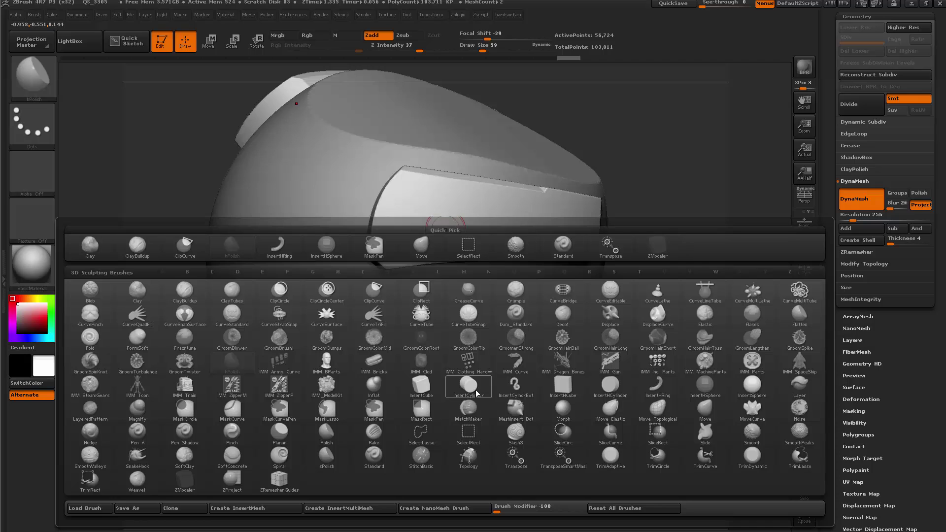
pyautogui.click(476, 389)
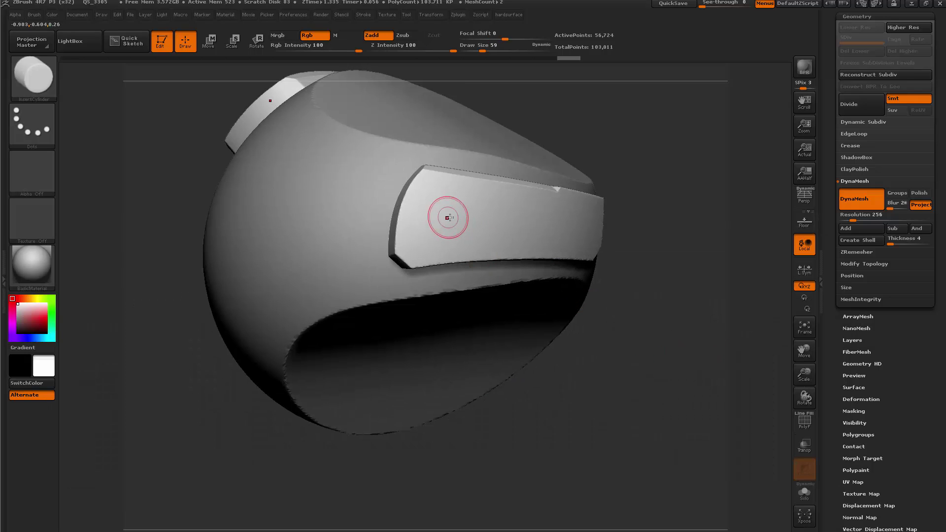
pyautogui.keyDown('alt'); pyautogui.moveTo(449, 217); pyautogui.dragTo(461, 246); pyautogui.keyUp('alt')
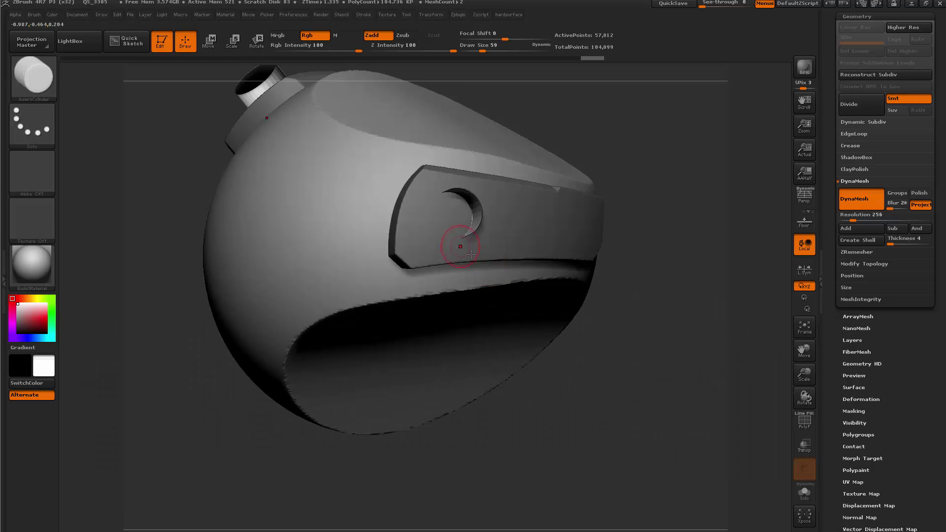
# Step: Isolate the panels and move the inserted cylinder along its axis through the panel's thickness
pyautogui.moveTo(668, 339)
pyautogui.mouseDown()
pyautogui.moveTo(693, 332)
pyautogui.moveTo(712, 302)
pyautogui.moveTo(646, 232)
pyautogui.moveTo(601, 225)
pyautogui.moveTo(591, 298)
pyautogui.moveTo(680, 290)
pyautogui.moveTo(590, 292)
pyautogui.moveTo(661, 283)
pyautogui.moveTo(632, 300)
pyautogui.moveTo(539, 265)
pyautogui.mouseUp()
pyautogui.hotkey('alt', 's')
pyautogui.press('w')
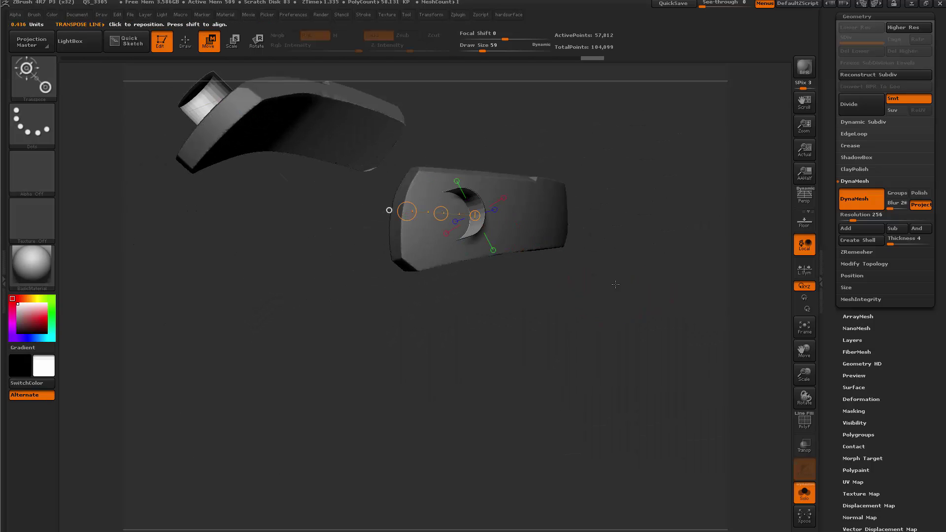
pyautogui.moveTo(615, 284); pyautogui.dragTo(731, 277)
pyautogui.moveTo(490, 225)
pyautogui.mouseDown()
pyautogui.moveTo(532, 213)
pyautogui.moveTo(507, 217)
pyautogui.mouseUp()
# Step: Show the body again and remesh the panel to cut the cylinder out as a round hole
pyautogui.press('q')
pyautogui.moveTo(555, 269)
pyautogui.mouseDown()
pyautogui.moveTo(595, 332)
pyautogui.moveTo(551, 348)
pyautogui.mouseUp()
pyautogui.moveTo(425, 338)
pyautogui.mouseDown()
pyautogui.moveTo(405, 374)
pyautogui.moveTo(549, 359)
pyautogui.moveTo(608, 327)
pyautogui.mouseUp()
pyautogui.hotkey('alt', 's')
pyautogui.keyDown('ctrl'); pyautogui.moveTo(620, 260); pyautogui.dragTo(695, 390); pyautogui.keyUp('ctrl')
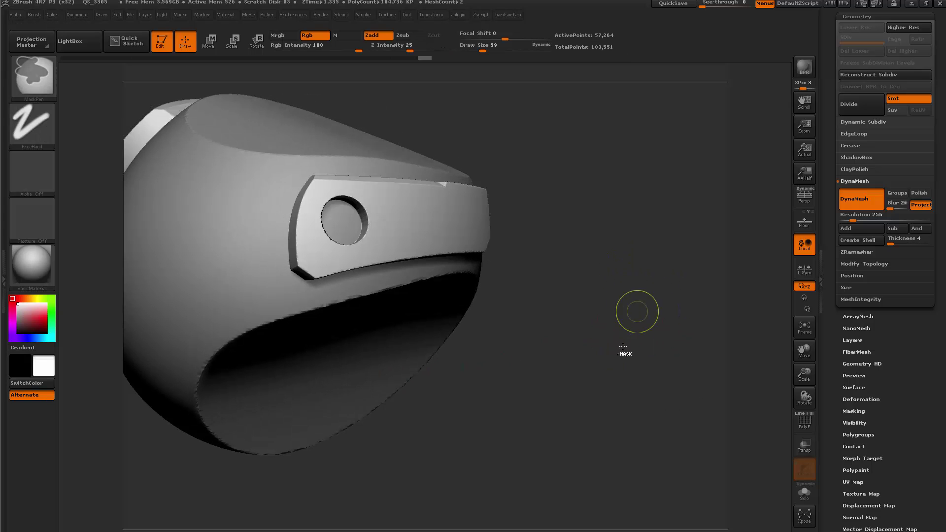
# Step: Inspect the round hole up close and isolate the panels in solo view
pyautogui.moveTo(634, 313); pyautogui.dragTo(684, 400)
pyautogui.hotkey('alt', 's')
pyautogui.hotkey('alt', 's')
pyautogui.moveTo(684, 400); pyautogui.dragTo(539, 238, button='right')
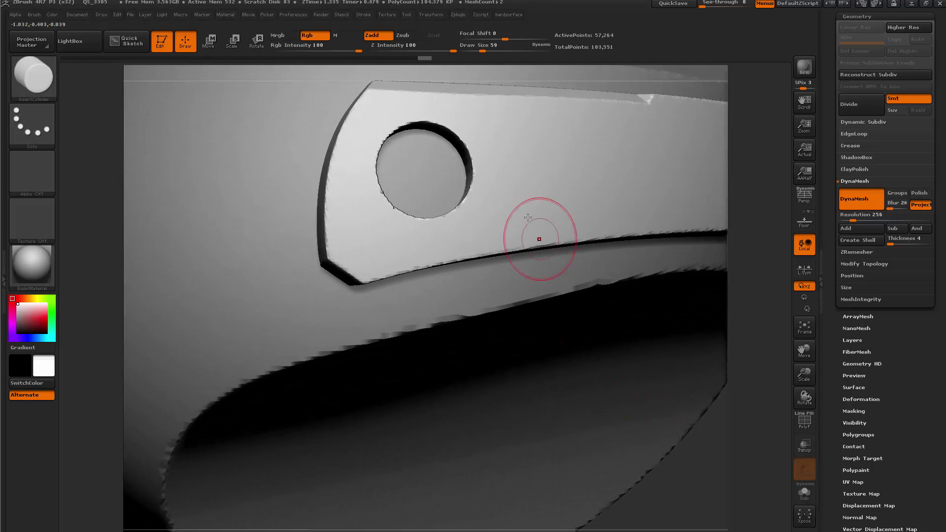
pyautogui.moveTo(488, 203)
pyautogui.keyDown('alt'); pyautogui.mouseDown(button='right')
pyautogui.moveTo(469, 291)
pyautogui.moveTo(498, 313)
pyautogui.moveTo(465, 292)
pyautogui.moveTo(479, 302)
pyautogui.moveTo(451, 266)
pyautogui.mouseUp(button='right'); pyautogui.keyUp('alt')
pyautogui.hotkey('alt', 's')
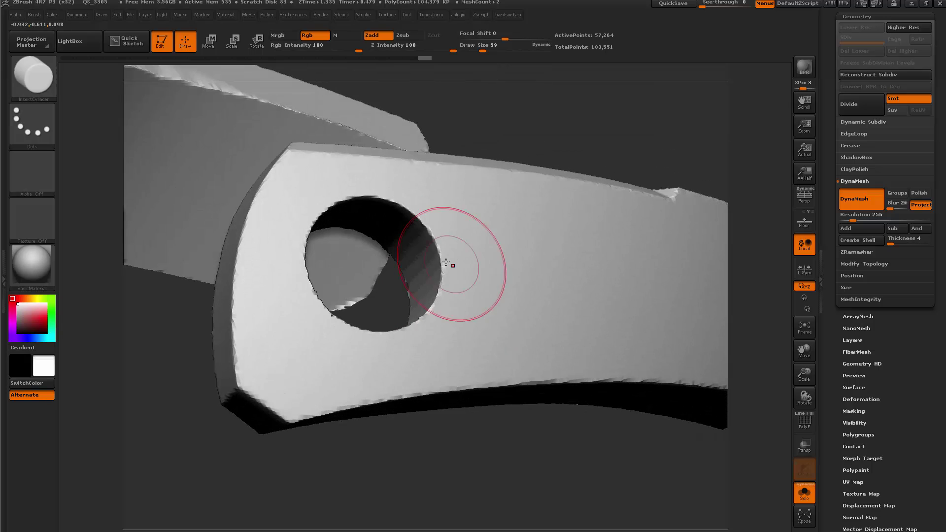
# Step: Reduce the draw size to 22 and mask a small patch at the hole's rim
pyautogui.press('space')
pyautogui.moveTo(447, 258); pyautogui.dragTo(438, 257)
pyautogui.moveTo(454, 258)
pyautogui.mouseDown(button='right')
pyautogui.moveTo(475, 262)
pyautogui.moveTo(434, 258)
pyautogui.moveTo(411, 278)
pyautogui.moveTo(439, 258)
pyautogui.moveTo(462, 266)
pyautogui.mouseUp(button='right')
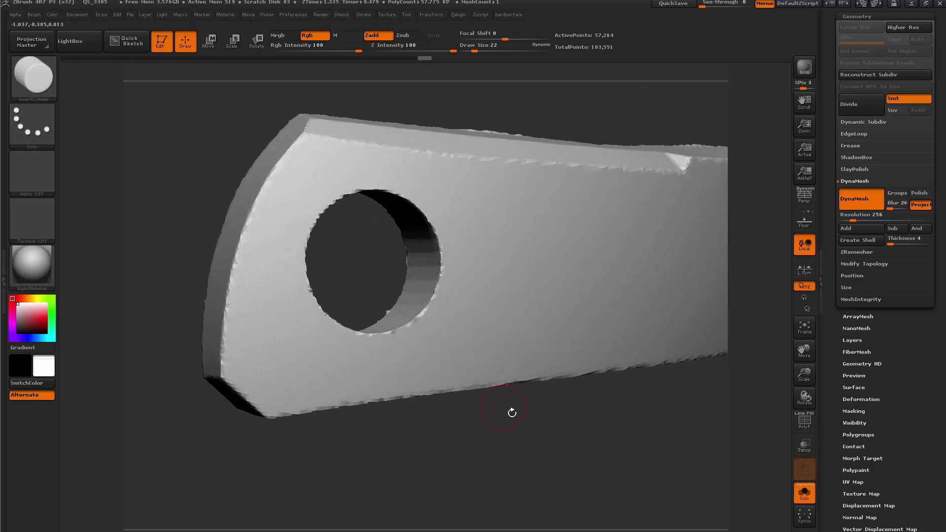
pyautogui.moveTo(511, 411)
pyautogui.keyDown('alt'); pyautogui.mouseDown(button='right')
pyautogui.moveTo(485, 411)
pyautogui.moveTo(444, 264)
pyautogui.moveTo(424, 245)
pyautogui.mouseUp(button='right'); pyautogui.keyUp('alt')
pyautogui.press('ctrl')
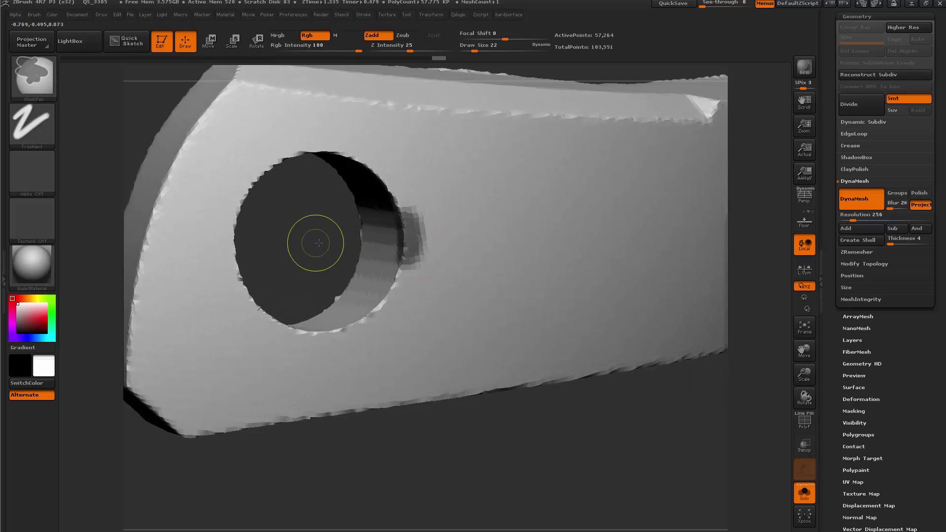
# Step: Invert the mask and adjust the unmasked patch at the hole's rim with the Move transpose line
pyautogui.moveTo(318, 242); pyautogui.dragTo(417, 199, button='right')
pyautogui.press('w')
pyautogui.click(402, 243)
pyautogui.moveTo(404, 239); pyautogui.dragTo(351, 259)
pyautogui.click(403, 243)
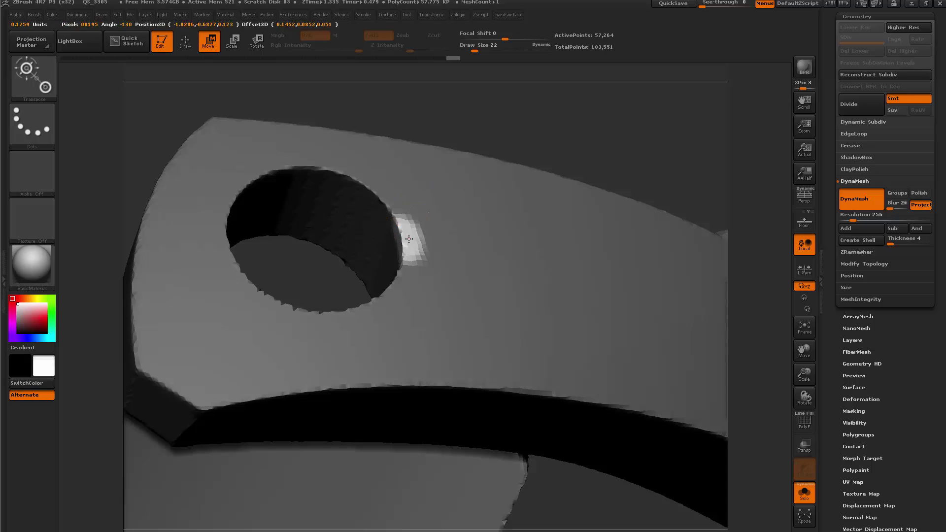
pyautogui.moveTo(403, 242); pyautogui.dragTo(436, 202, button='right')
pyautogui.moveTo(410, 243)
pyautogui.mouseDown()
pyautogui.moveTo(422, 230)
pyautogui.moveTo(412, 246)
pyautogui.mouseUp()
pyautogui.moveTo(418, 212)
pyautogui.mouseDown(button='right')
pyautogui.moveTo(416, 247)
pyautogui.moveTo(406, 234)
pyautogui.mouseUp(button='right')
pyautogui.press('q')
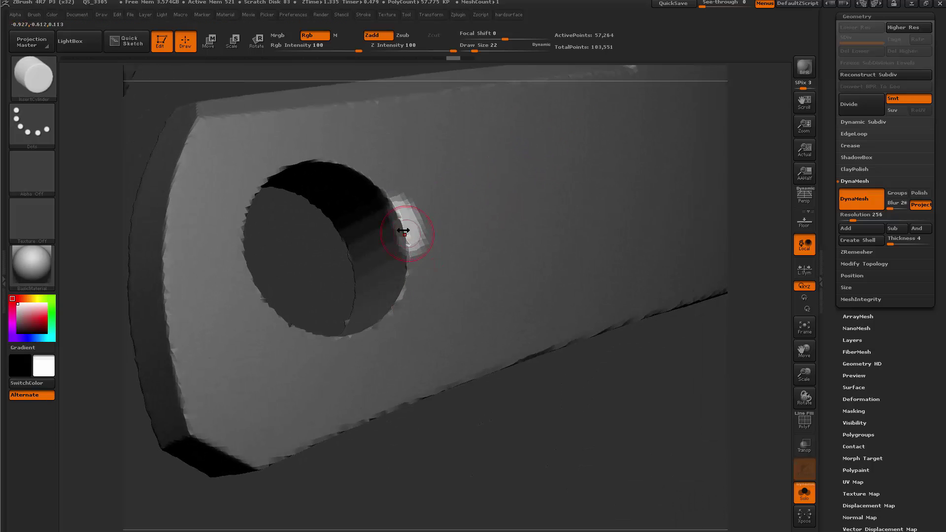
# Step: Try to carve the unmasked patch at the hole's rim using hPolish and TrimDynamic brushes at draw size 46
pyautogui.press('space')
pyautogui.moveTo(403, 230); pyautogui.dragTo(409, 231)
pyautogui.press('b')
pyautogui.press('h')
pyautogui.press('p')
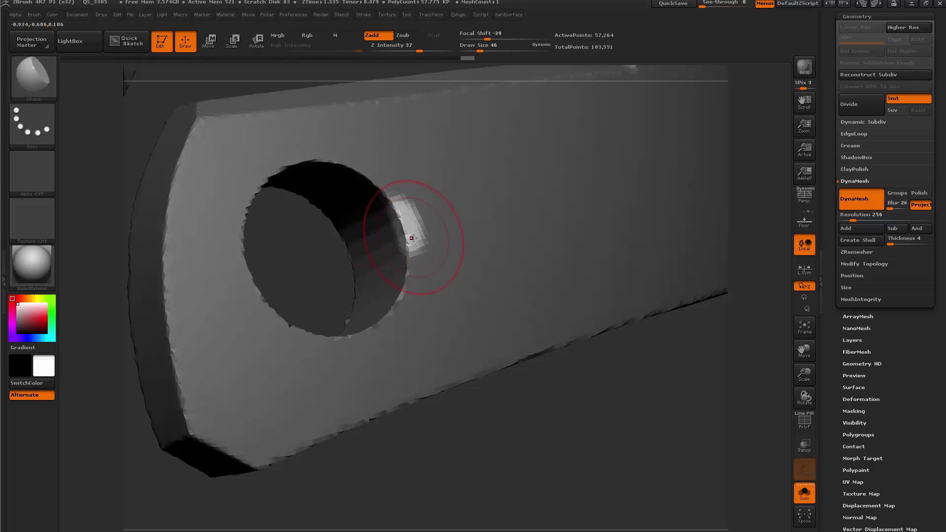
pyautogui.press('b')
pyautogui.press('t')
pyautogui.press('d')
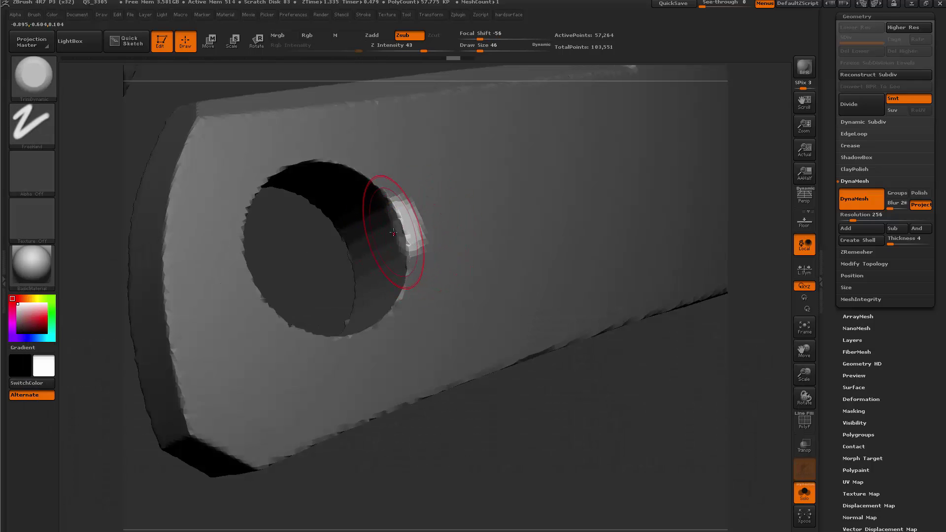
pyautogui.press('b')
pyautogui.press('t')
pyautogui.press('d')
pyautogui.moveTo(397, 230); pyautogui.dragTo(406, 227)
pyautogui.moveTo(406, 227)
pyautogui.mouseDown(button='right')
pyautogui.moveTo(379, 219)
pyautogui.moveTo(419, 248)
pyautogui.mouseUp(button='right')
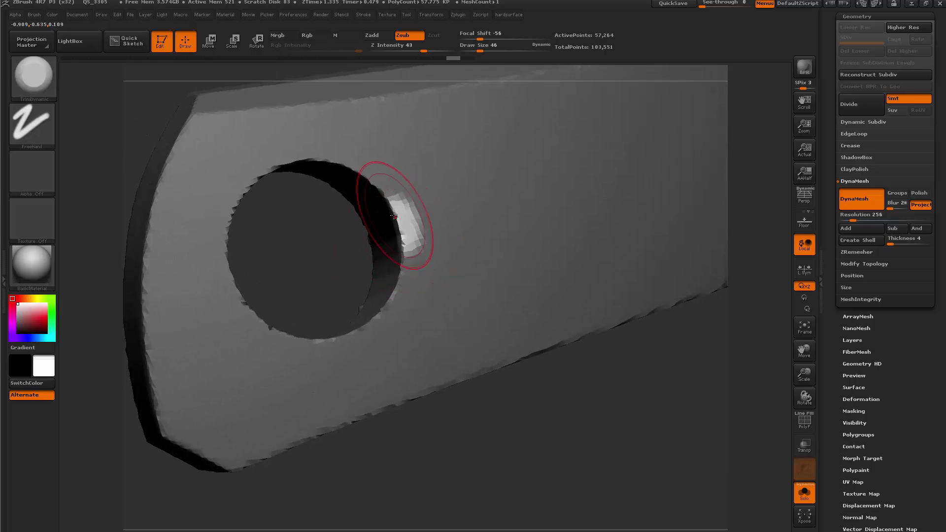
pyautogui.moveTo(395, 215)
pyautogui.mouseDown()
pyautogui.moveTo(400, 232)
pyautogui.moveTo(396, 209)
pyautogui.mouseUp()
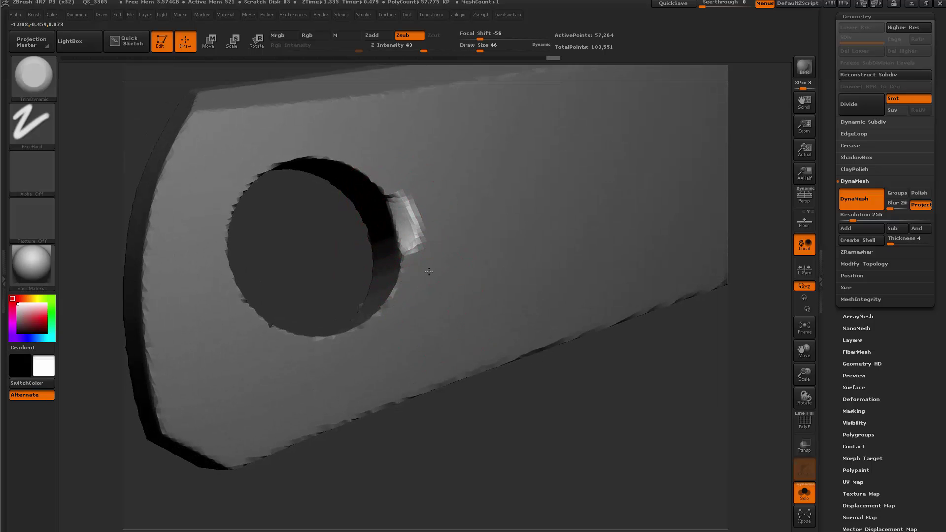
# Step: Switch to the Move brush at draw size 35 and invert the mask around the carved rim patch
pyautogui.press('f')
pyautogui.hotkey('shift', 'f')
pyautogui.moveTo(486, 437)
pyautogui.mouseDown()
pyautogui.moveTo(523, 419)
pyautogui.moveTo(551, 425)
pyautogui.moveTo(562, 462)
pyautogui.mouseUp()
pyautogui.hotkey('shift', 'f')
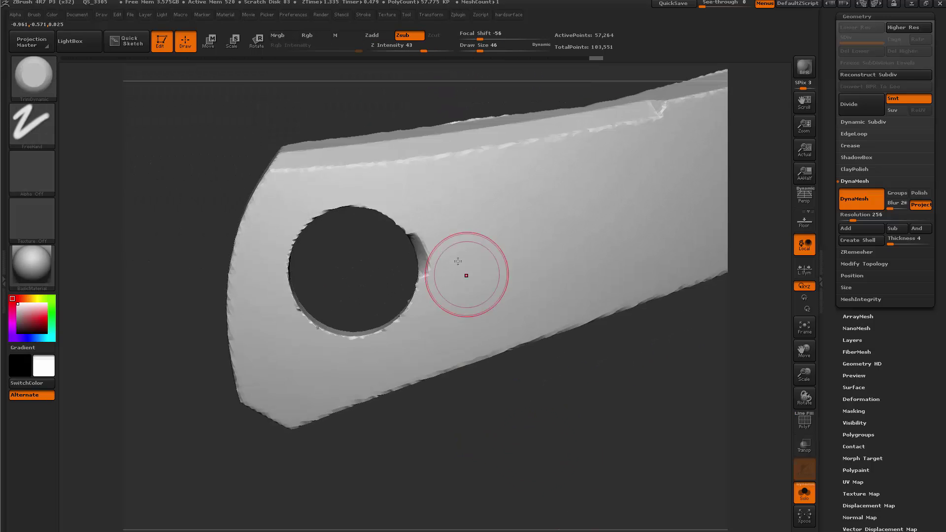
pyautogui.press('space')
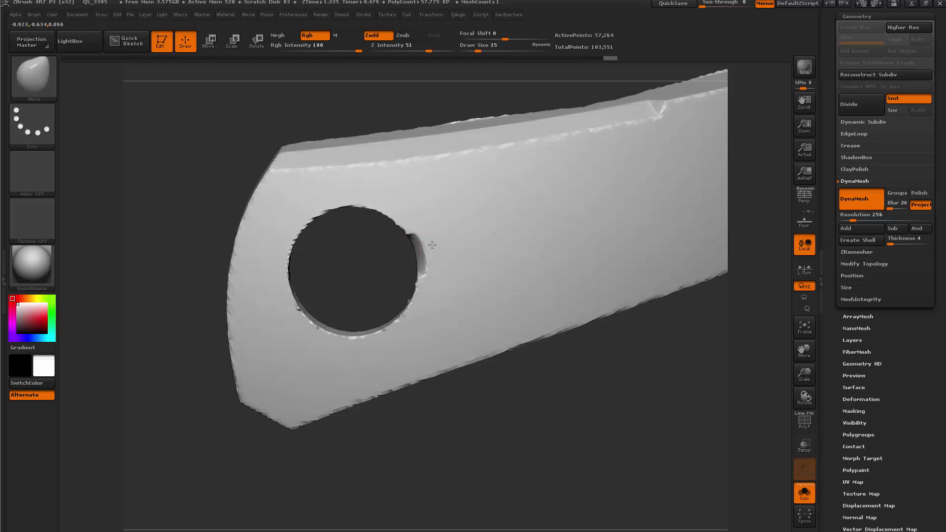
pyautogui.moveTo(518, 440); pyautogui.dragTo(542, 412)
pyautogui.keyDown('ctrl'); pyautogui.click(570, 434); pyautogui.keyUp('ctrl')
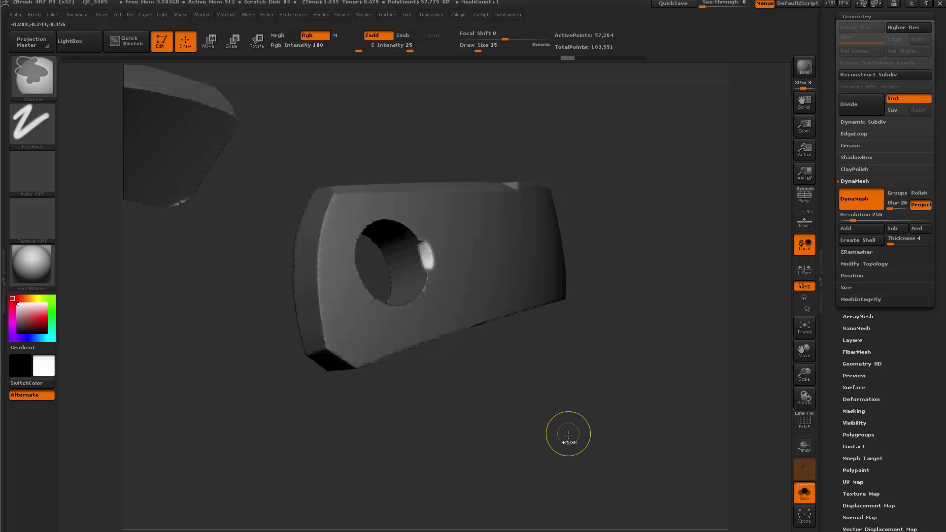
pyautogui.keyDown('ctrl'); pyautogui.click(567, 438); pyautogui.keyUp('ctrl')
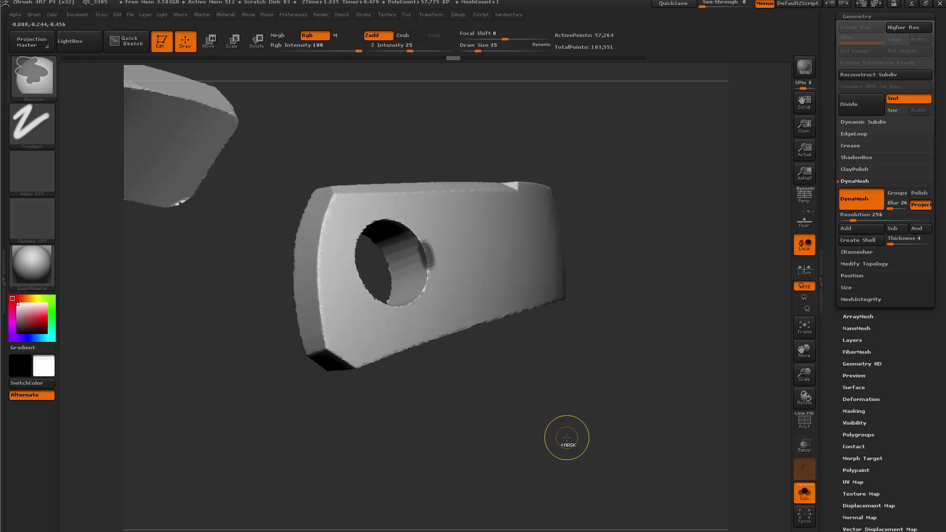
# Step: Set the DynaMesh resolution to 512 and remesh the panels
pyautogui.moveTo(853, 215); pyautogui.dragTo(859, 215)
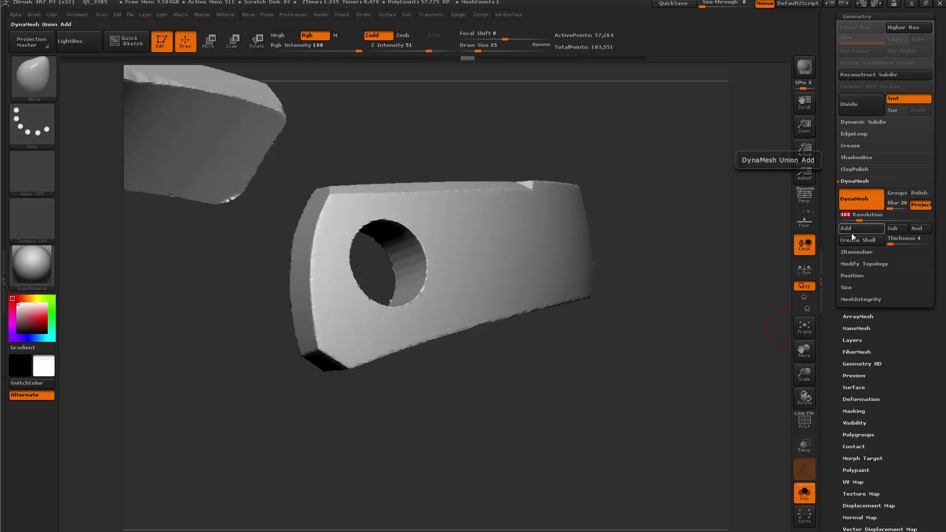
pyautogui.moveTo(632, 385); pyautogui.dragTo(656, 382)
pyautogui.keyDown('ctrl'); pyautogui.moveTo(619, 335); pyautogui.dragTo(690, 444); pyautogui.keyUp('ctrl')
# Step: Smooth the rim of the panel's round hole
pyautogui.moveTo(566, 437)
pyautogui.mouseDown()
pyautogui.moveTo(549, 441)
pyautogui.moveTo(546, 473)
pyautogui.mouseUp()
pyautogui.keyDown('shift'); pyautogui.moveTo(425, 268); pyautogui.dragTo(411, 304); pyautogui.keyUp('shift')
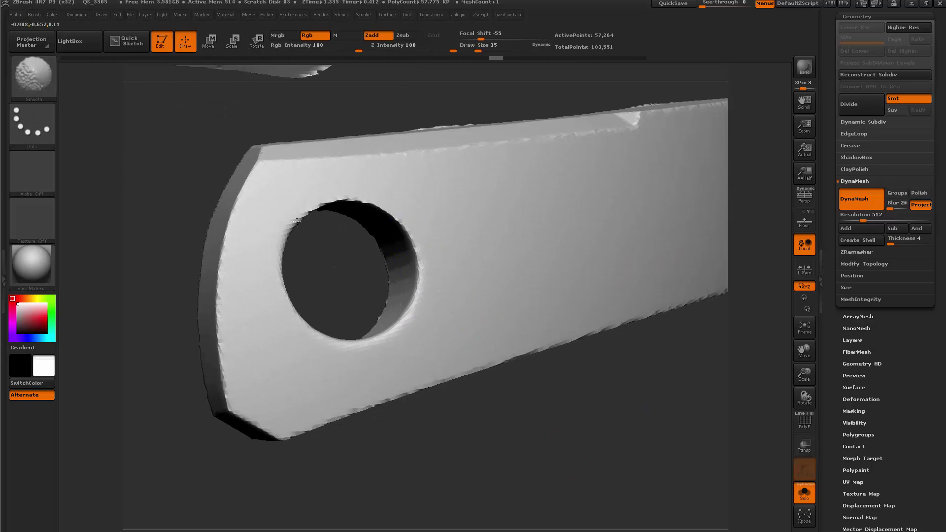
pyautogui.moveTo(350, 275); pyautogui.dragTo(431, 249)
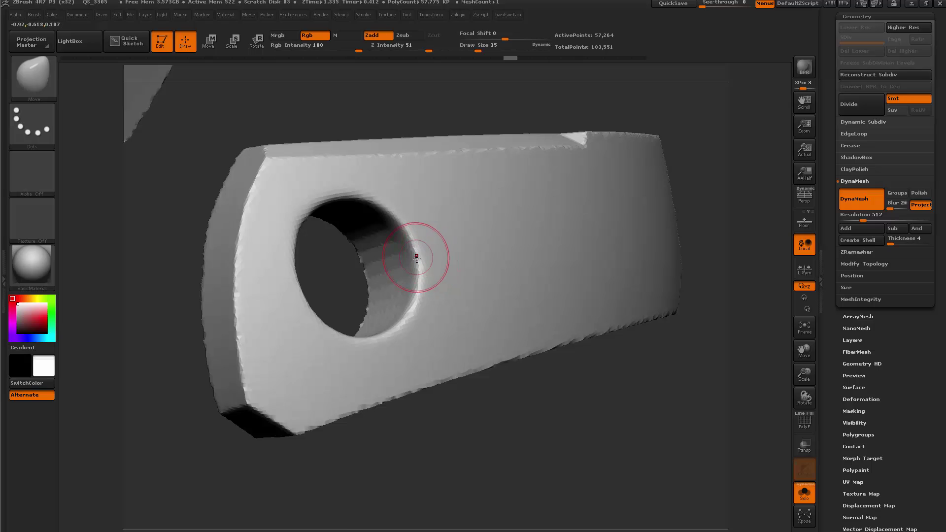
# Step: Bevel the hole's rim on the side facing the panel's long end with TrimDynamic at draw size 27
pyautogui.press('b')
pyautogui.press('t')
pyautogui.press('d')
pyautogui.press('space')
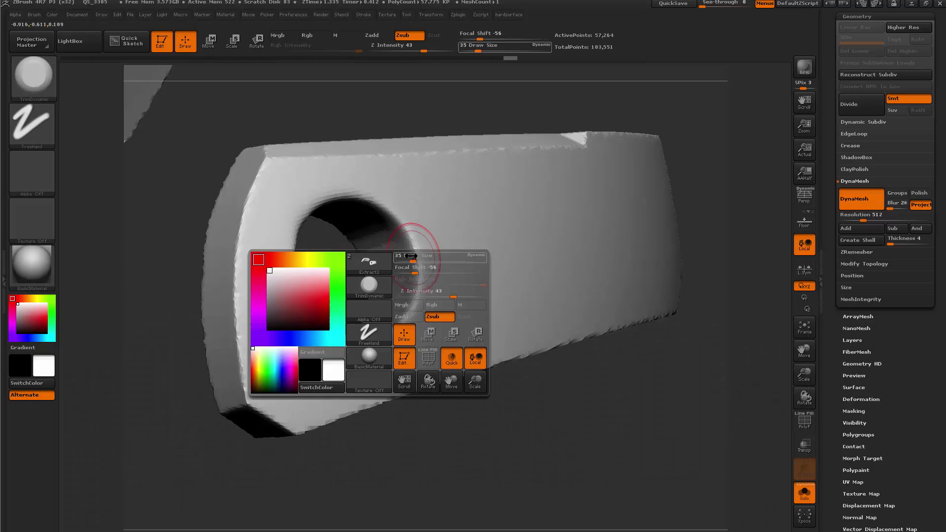
pyautogui.moveTo(411, 256); pyautogui.dragTo(419, 259)
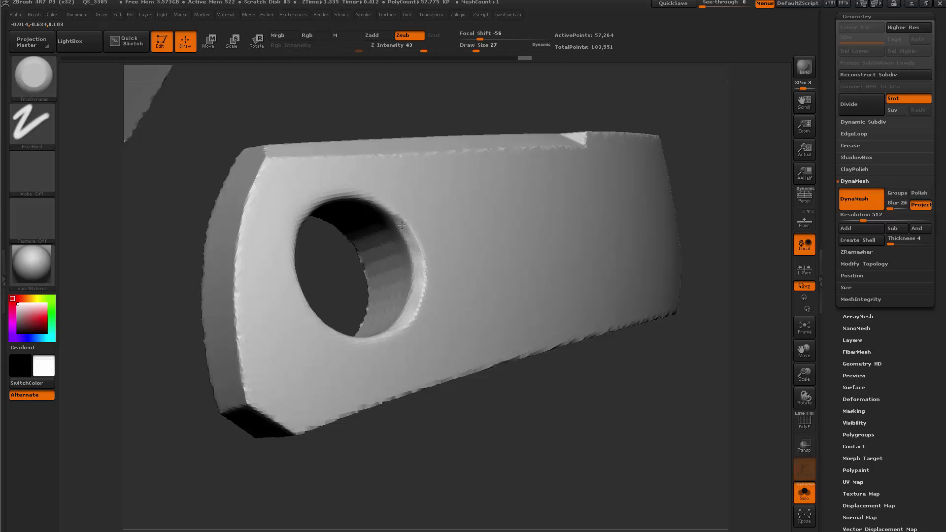
pyautogui.moveTo(350, 266)
pyautogui.mouseDown()
pyautogui.moveTo(338, 275)
pyautogui.moveTo(340, 310)
pyautogui.moveTo(355, 275)
pyautogui.mouseUp()
pyautogui.moveTo(386, 241); pyautogui.dragTo(391, 248)
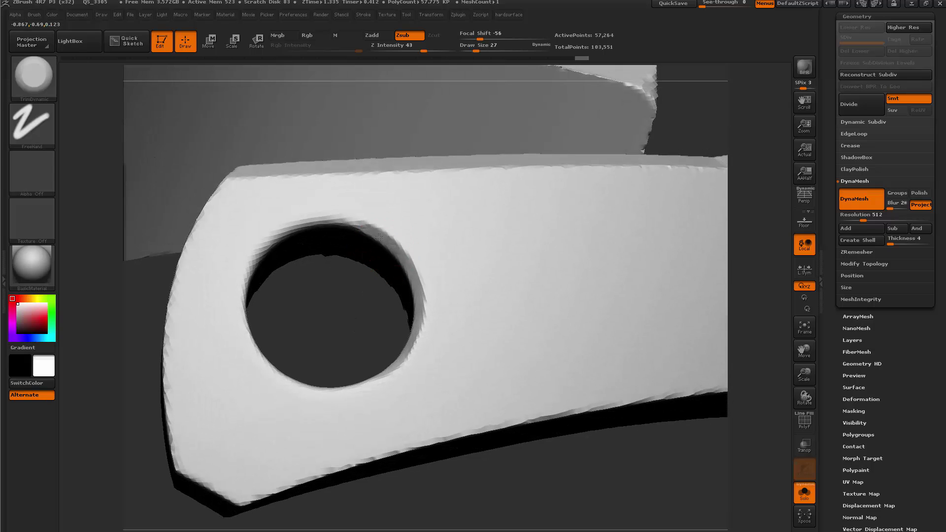
# Step: Continue the trimmed bevel around the hole's upper rim and outer-end side, undoing one stroke
pyautogui.moveTo(364, 308); pyautogui.dragTo(325, 252)
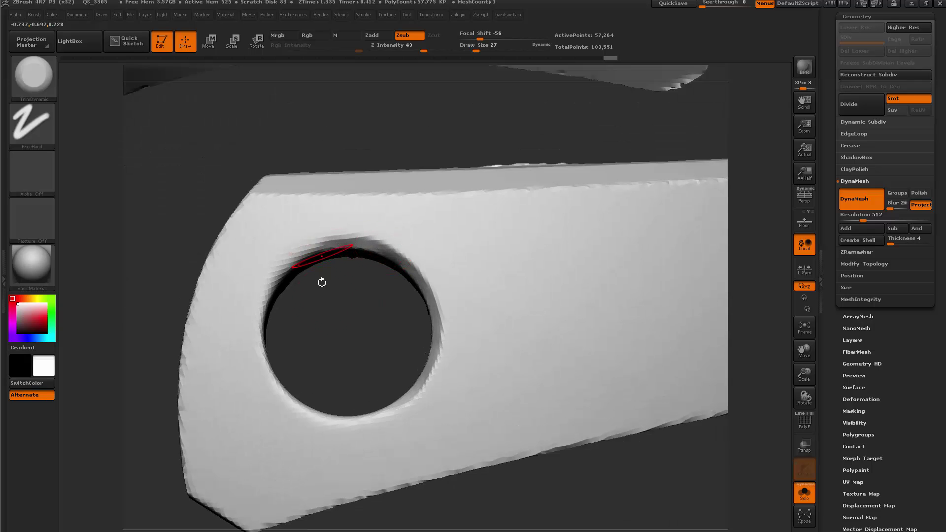
pyautogui.moveTo(322, 281); pyautogui.dragTo(314, 308)
pyautogui.moveTo(378, 336); pyautogui.dragTo(301, 313)
pyautogui.hotkey('ctrl', 'z')
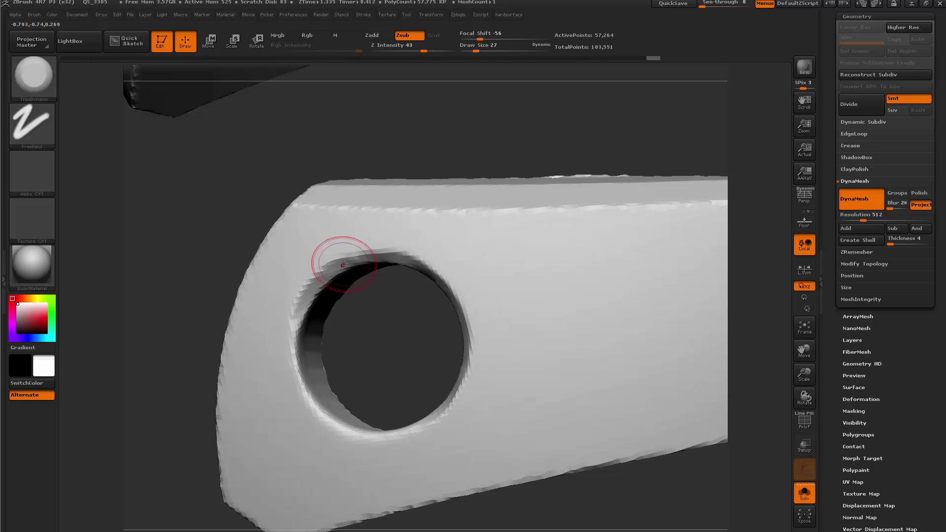
pyautogui.moveTo(388, 341); pyautogui.dragTo(300, 298)
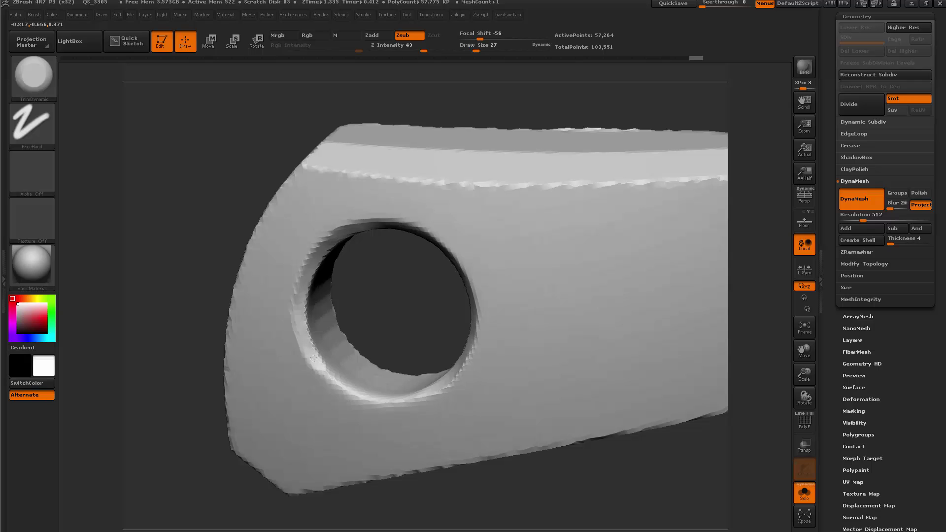
pyautogui.moveTo(345, 389); pyautogui.dragTo(361, 398)
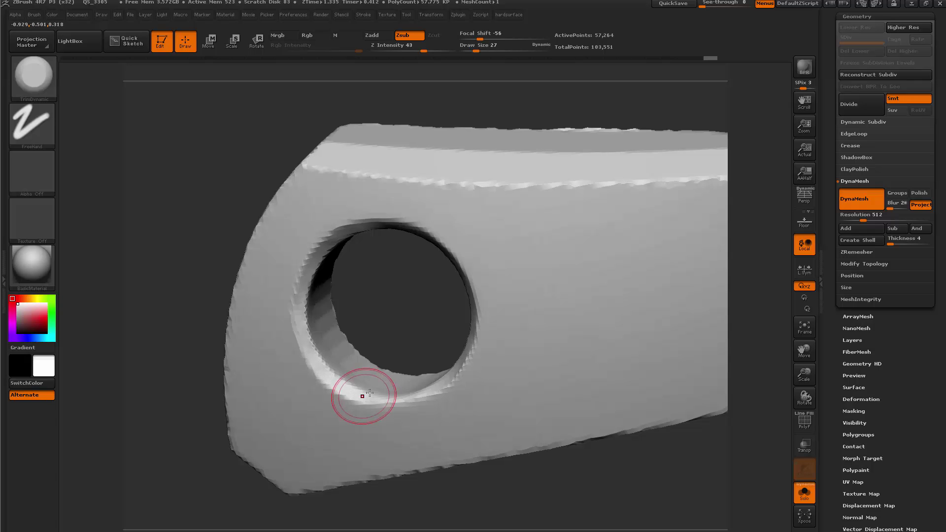
# Step: Trim the hole's lower rim and even out the bevel on the side facing the panel's long end
pyautogui.moveTo(364, 397); pyautogui.dragTo(409, 401, button='right')
pyautogui.moveTo(406, 400); pyautogui.dragTo(366, 403)
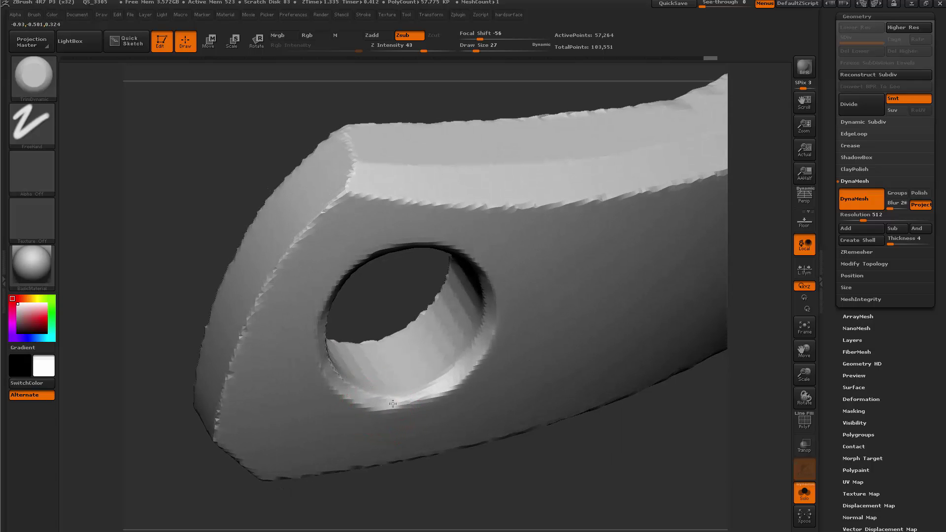
pyautogui.moveTo(446, 381)
pyautogui.mouseDown()
pyautogui.moveTo(366, 400)
pyautogui.moveTo(422, 397)
pyautogui.moveTo(471, 362)
pyautogui.mouseUp()
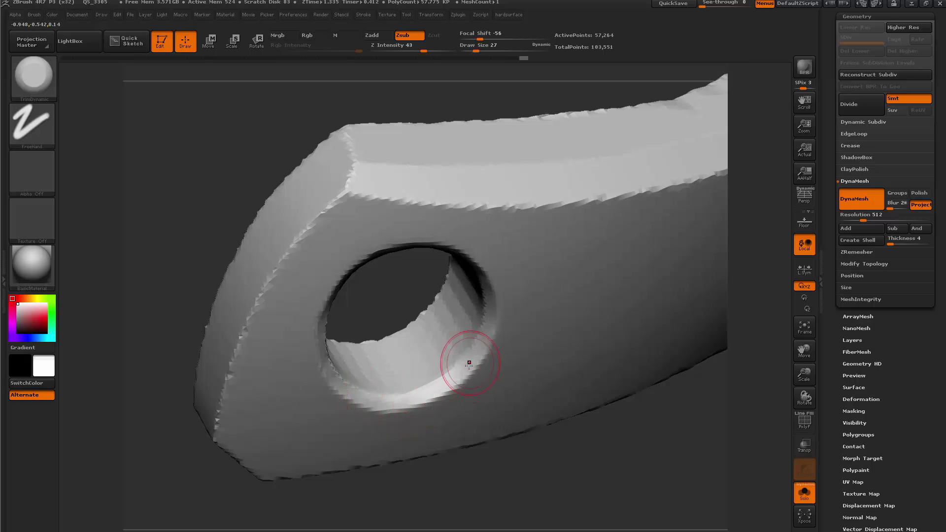
pyautogui.moveTo(469, 365); pyautogui.dragTo(548, 418, button='right')
pyautogui.moveTo(494, 465)
pyautogui.keyDown('alt'); pyautogui.mouseDown(button='right')
pyautogui.moveTo(503, 434)
pyautogui.moveTo(509, 467)
pyautogui.mouseUp(button='right'); pyautogui.keyUp('alt')
pyautogui.moveTo(509, 466)
pyautogui.mouseDown(button='right')
pyautogui.moveTo(564, 469)
pyautogui.moveTo(556, 497)
pyautogui.mouseUp(button='right')
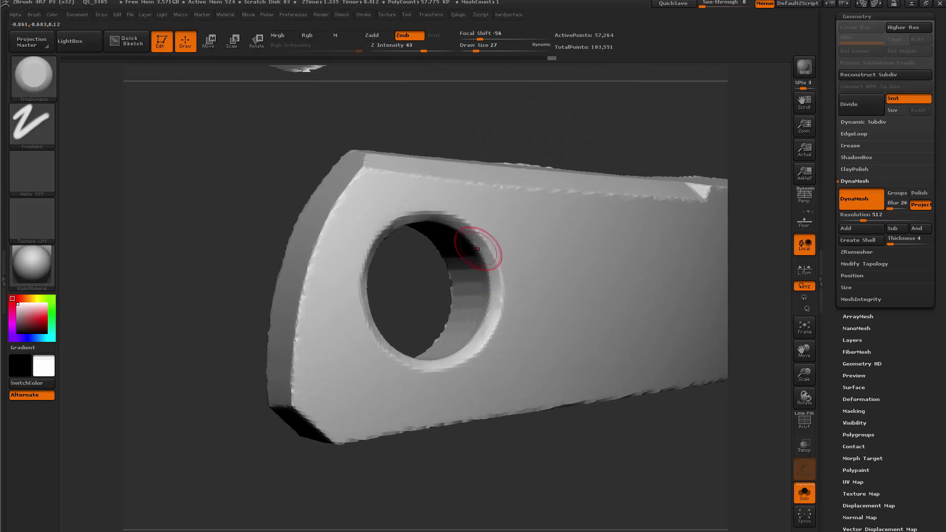
pyautogui.moveTo(481, 244)
pyautogui.mouseDown()
pyautogui.moveTo(497, 268)
pyautogui.moveTo(490, 310)
pyautogui.mouseUp()
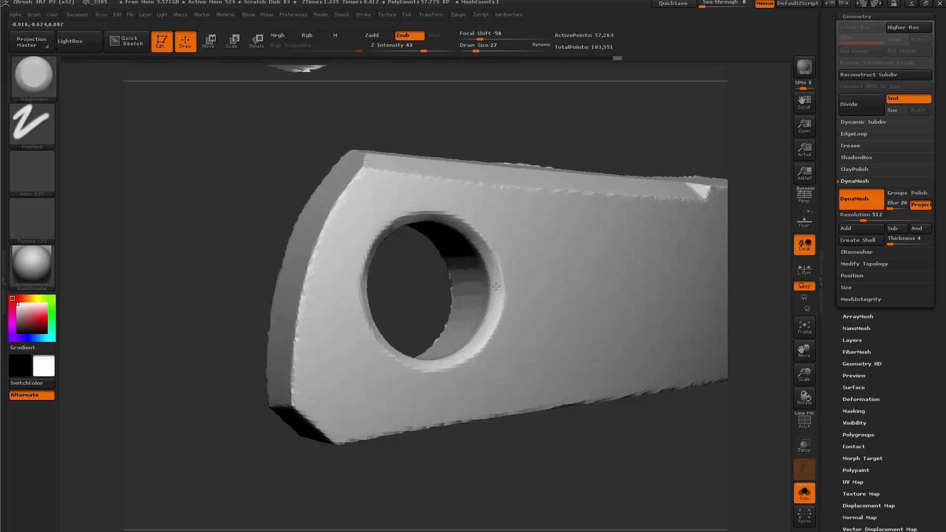
# Step: Touch up the bevel along the hole's outer-end and upper rim, undoing one stroke
pyautogui.moveTo(508, 478); pyautogui.dragTo(418, 354, button='right')
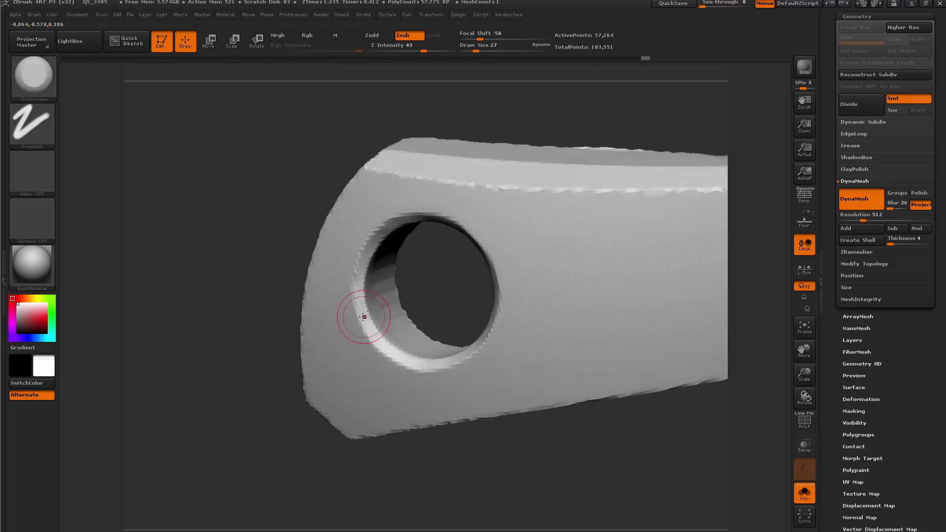
pyautogui.moveTo(379, 296); pyautogui.dragTo(421, 227, button='right')
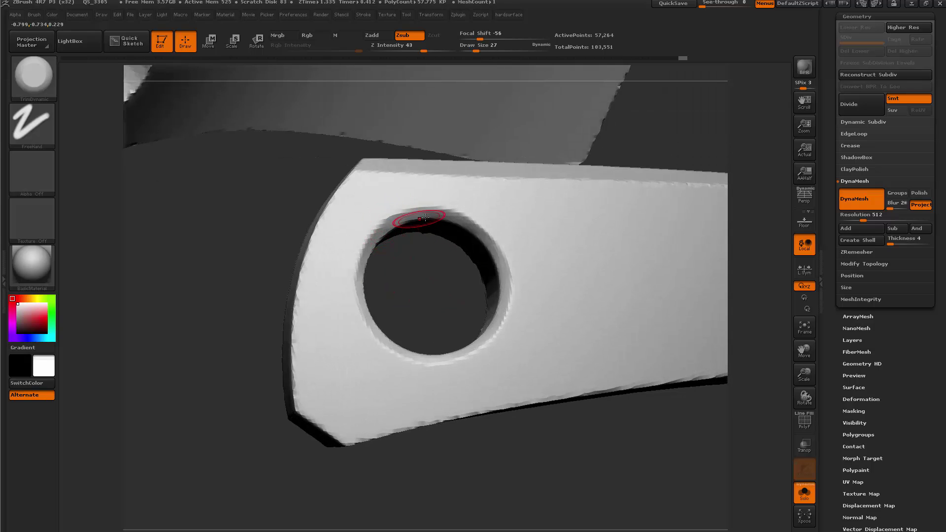
pyautogui.hotkey('ctrl', 'z')
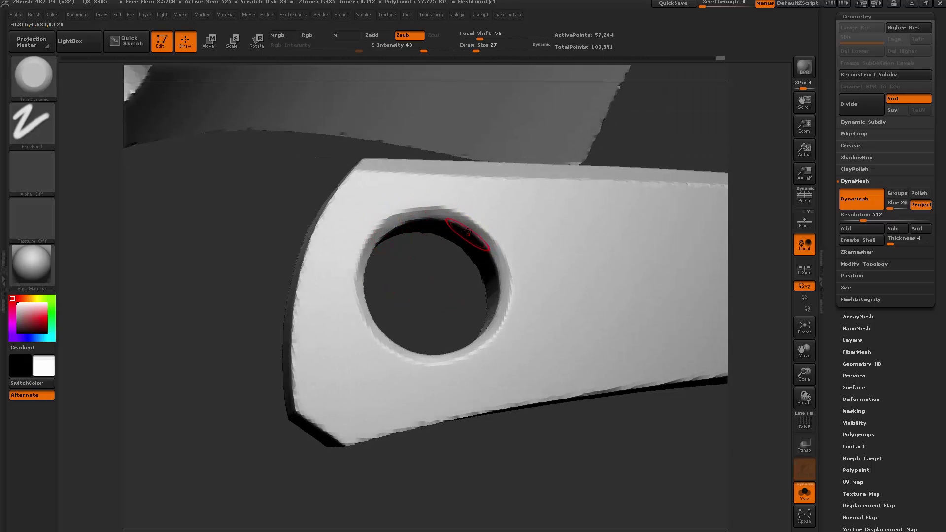
pyautogui.moveTo(467, 235); pyautogui.dragTo(456, 217, button='right')
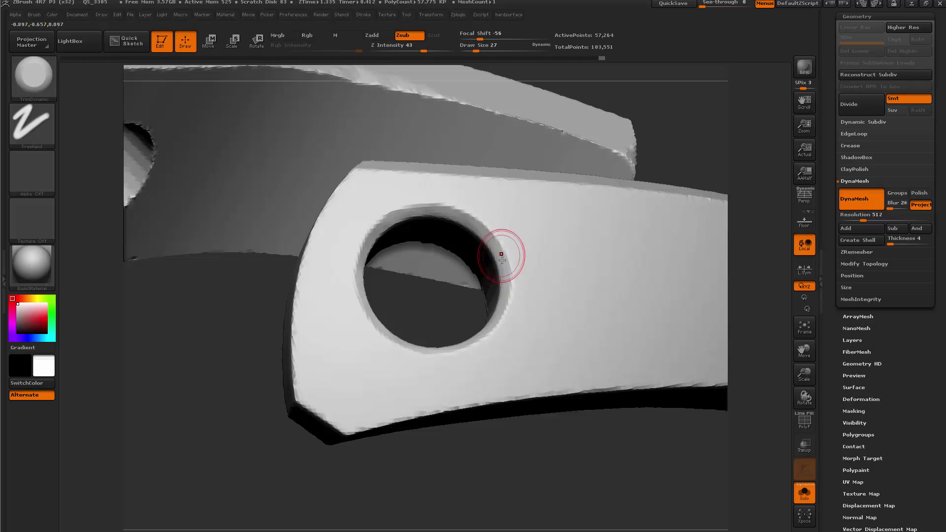
# Step: Insert a subtractive cube at the middle of the panel's curved lower edge with the InsertCube brush
pyautogui.press('f')
pyautogui.moveTo(442, 400)
pyautogui.mouseDown()
pyautogui.moveTo(487, 409)
pyautogui.moveTo(476, 399)
pyautogui.moveTo(433, 387)
pyautogui.moveTo(434, 407)
pyautogui.moveTo(519, 460)
pyautogui.moveTo(513, 444)
pyautogui.moveTo(544, 423)
pyautogui.moveTo(507, 406)
pyautogui.moveTo(516, 410)
pyautogui.moveTo(461, 404)
pyautogui.moveTo(544, 429)
pyautogui.moveTo(473, 404)
pyautogui.moveTo(494, 424)
pyautogui.moveTo(494, 416)
pyautogui.mouseUp()
pyautogui.hotkey('shift', 'f')
pyautogui.hotkey('shift', 'f')
pyautogui.press('b')
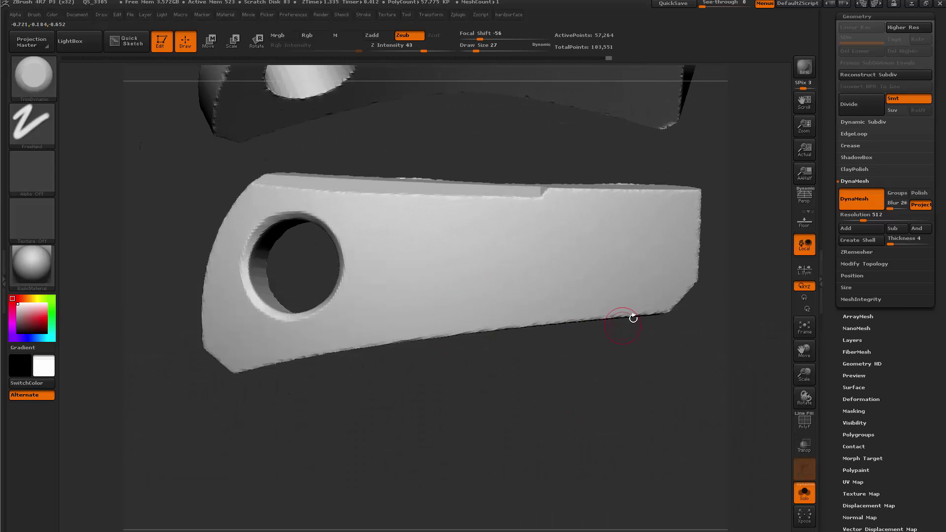
pyautogui.moveTo(633, 318)
pyautogui.mouseDown()
pyautogui.moveTo(614, 382)
pyautogui.moveTo(532, 394)
pyautogui.mouseUp()
pyautogui.press('b')
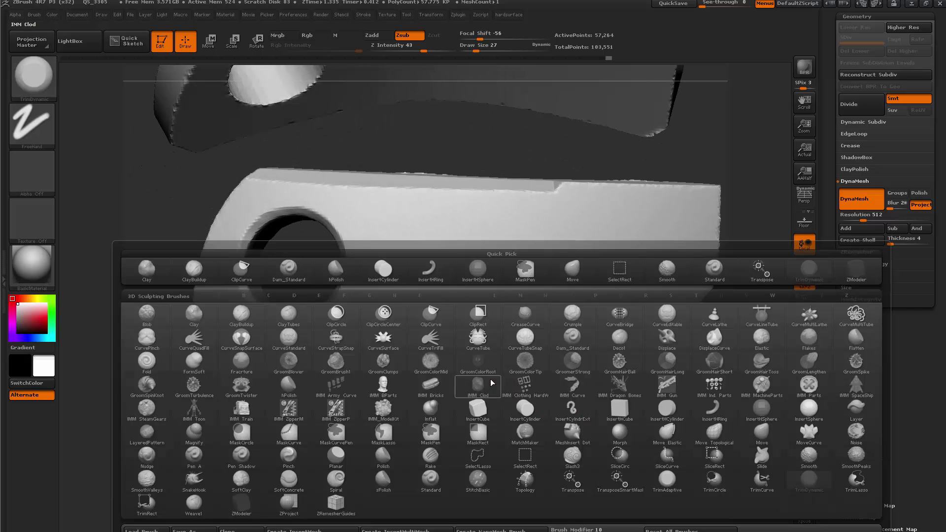
pyautogui.click(620, 409)
pyautogui.moveTo(536, 410); pyautogui.dragTo(535, 369)
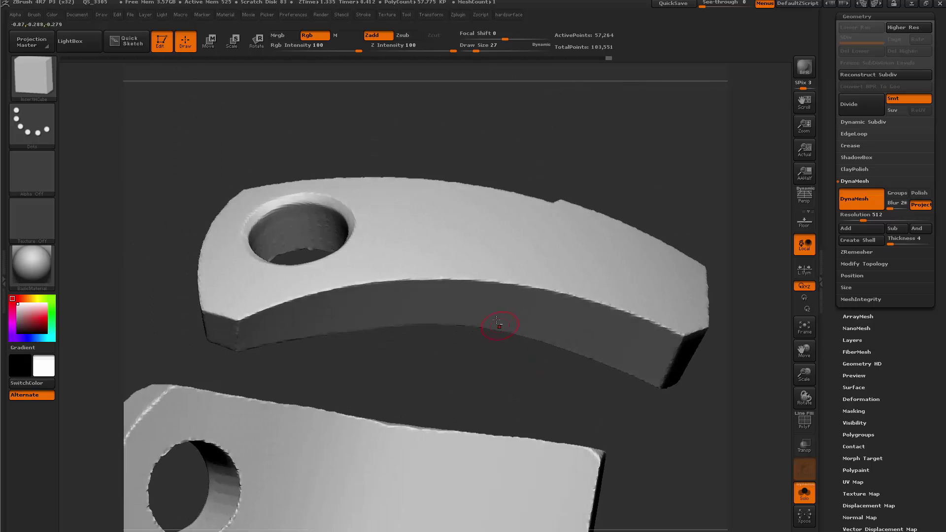
pyautogui.keyDown('alt'); pyautogui.moveTo(490, 293); pyautogui.dragTo(489, 345); pyautogui.keyUp('alt')
# Step: Position the cube with the Move transpose line so it spans the full thickness of the panel's lower edge
pyautogui.moveTo(612, 387); pyautogui.dragTo(567, 419)
pyautogui.moveTo(538, 386); pyautogui.dragTo(519, 353)
pyautogui.press('w')
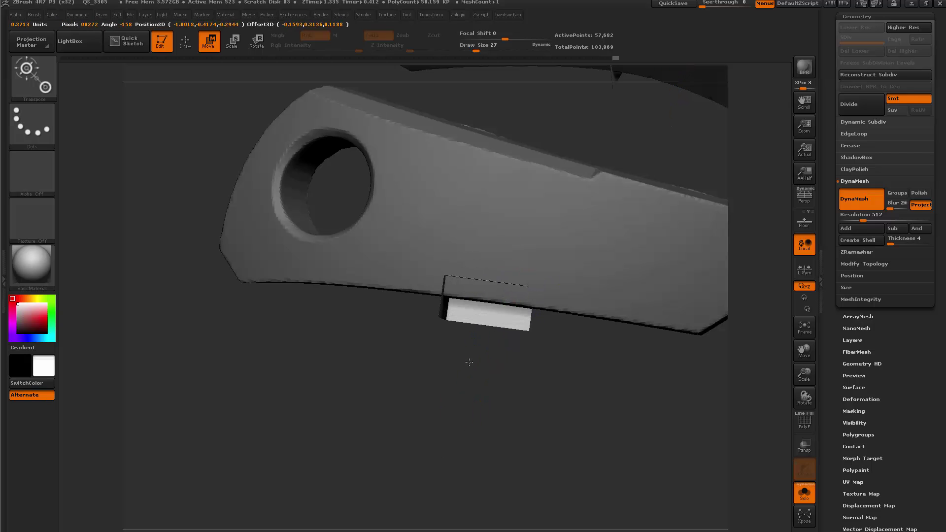
pyautogui.moveTo(469, 362); pyautogui.dragTo(461, 360)
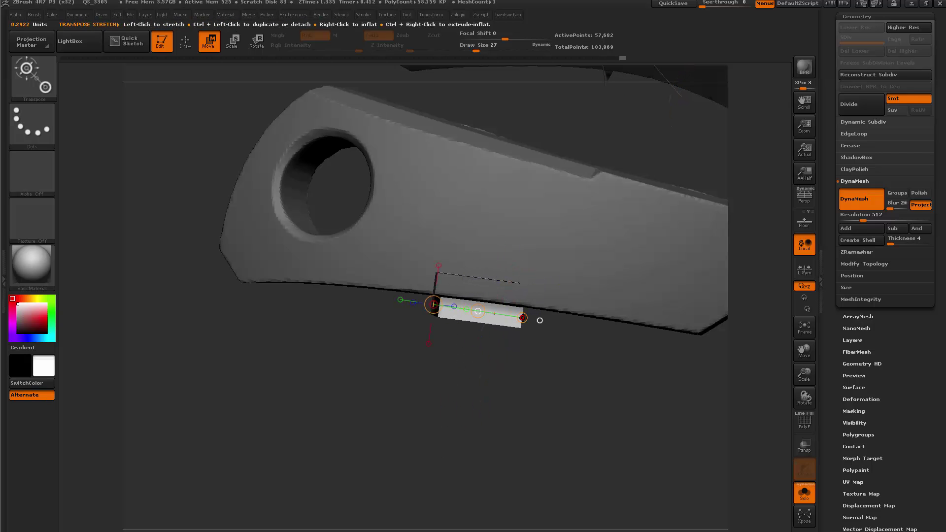
pyautogui.moveTo(522, 400); pyautogui.dragTo(502, 332)
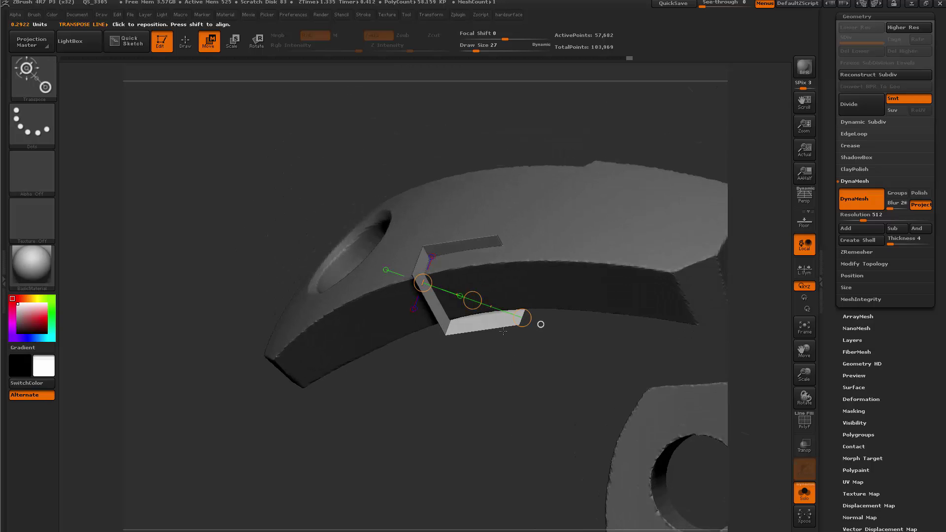
pyautogui.moveTo(463, 405); pyautogui.dragTo(520, 295)
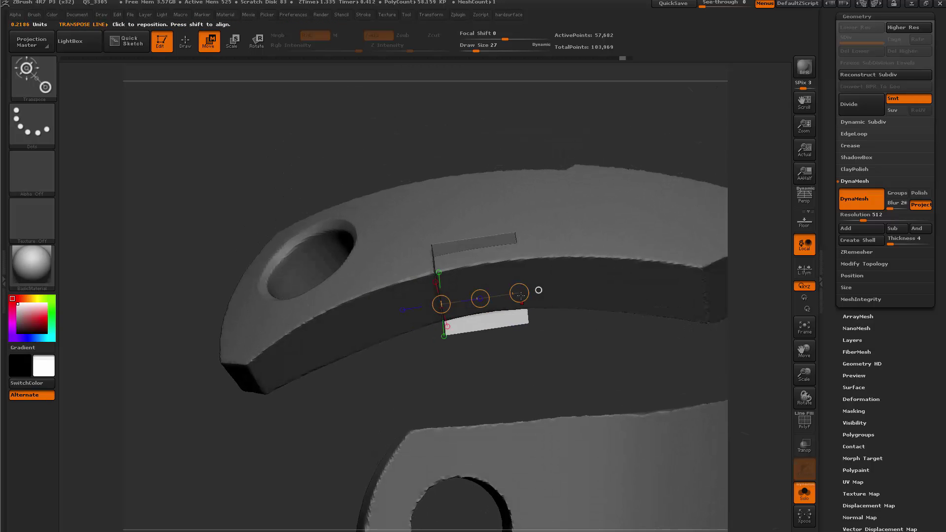
pyautogui.moveTo(466, 341); pyautogui.dragTo(556, 307)
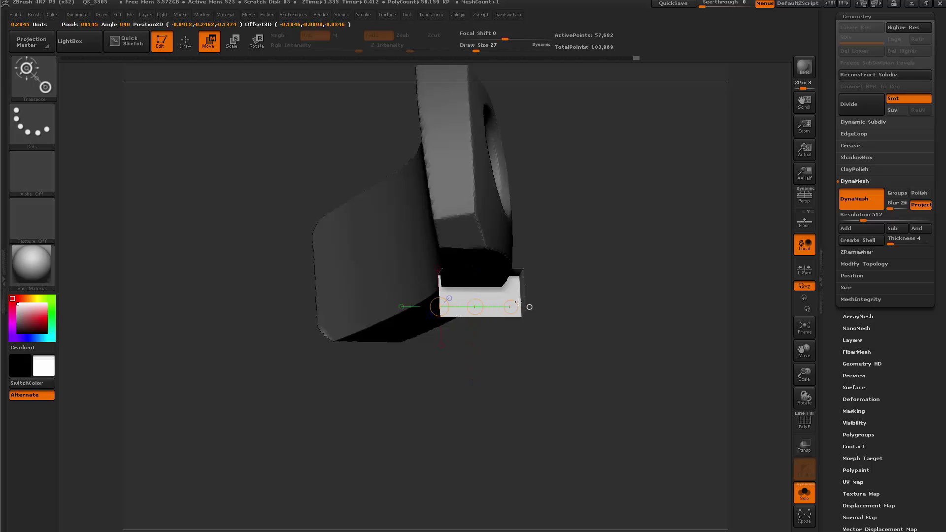
pyautogui.moveTo(598, 332); pyautogui.dragTo(507, 293)
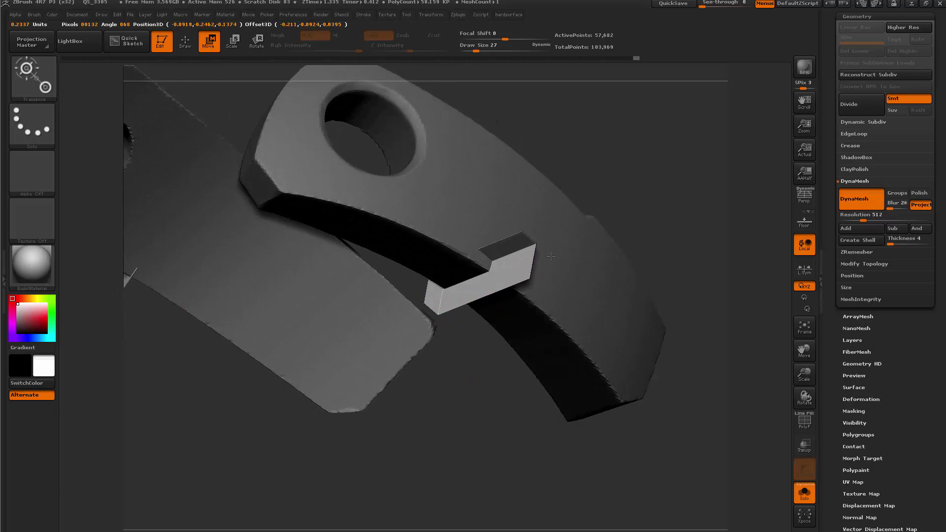
# Step: Duplicate the subtractive cube into a row of four along the panel's lower edge and remesh the DynaMesh to cut the notches
pyautogui.moveTo(551, 256); pyautogui.dragTo(516, 336)
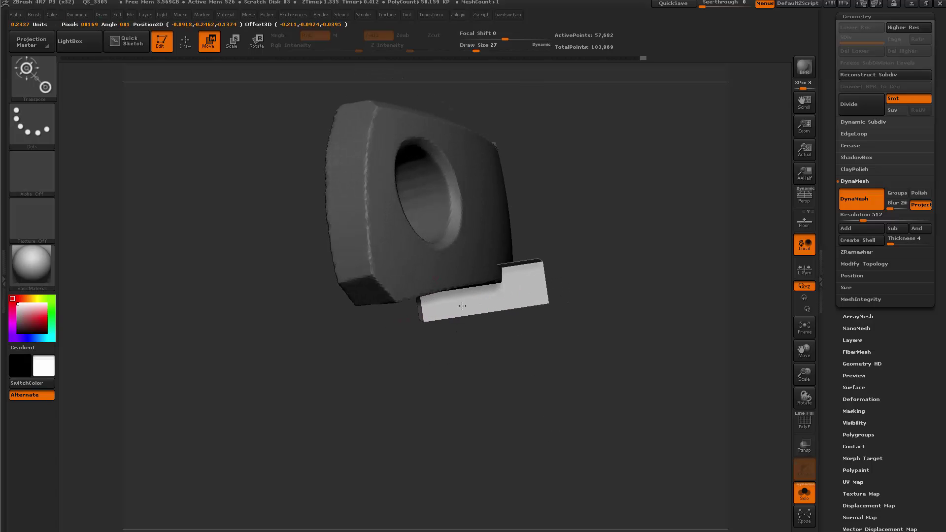
pyautogui.moveTo(500, 377)
pyautogui.mouseDown()
pyautogui.moveTo(455, 399)
pyautogui.moveTo(388, 221)
pyautogui.mouseUp()
pyautogui.moveTo(482, 392)
pyautogui.mouseDown()
pyautogui.moveTo(505, 394)
pyautogui.moveTo(522, 363)
pyautogui.mouseUp()
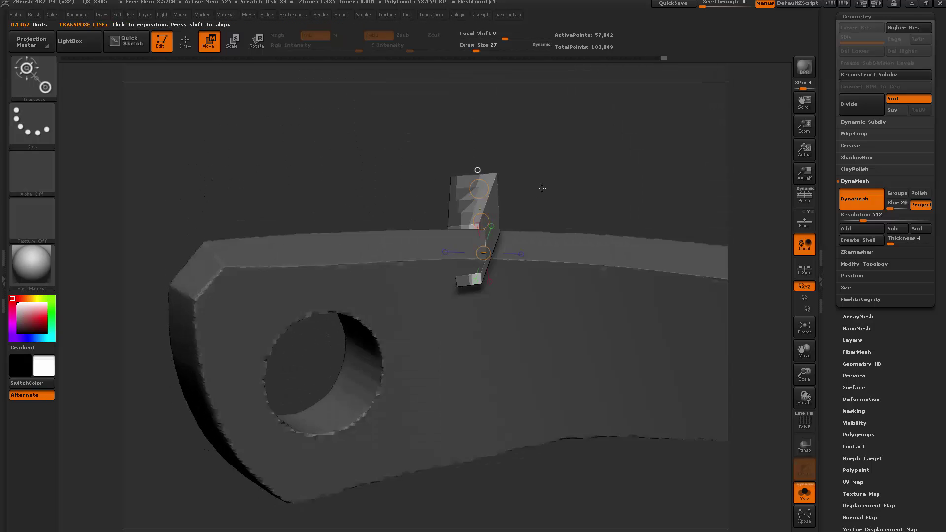
pyautogui.moveTo(541, 365); pyautogui.dragTo(595, 355)
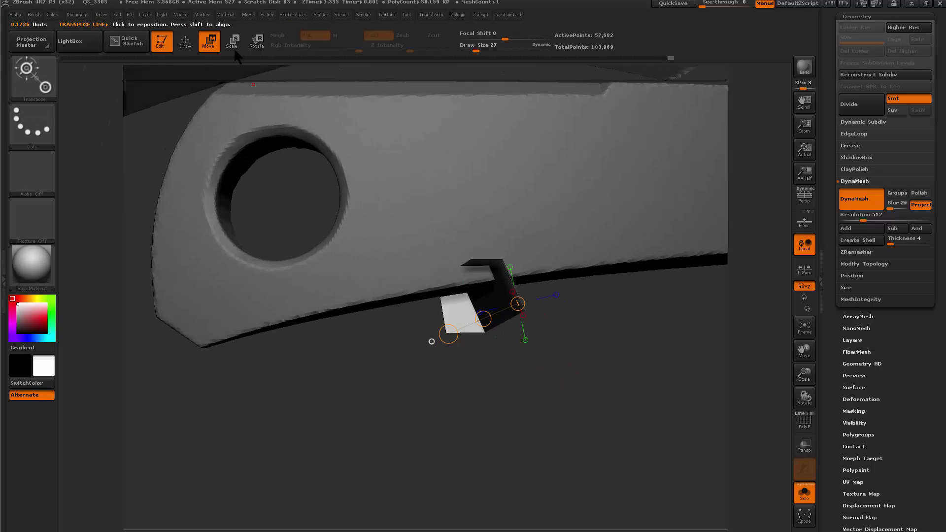
pyautogui.moveTo(528, 430); pyautogui.dragTo(472, 348)
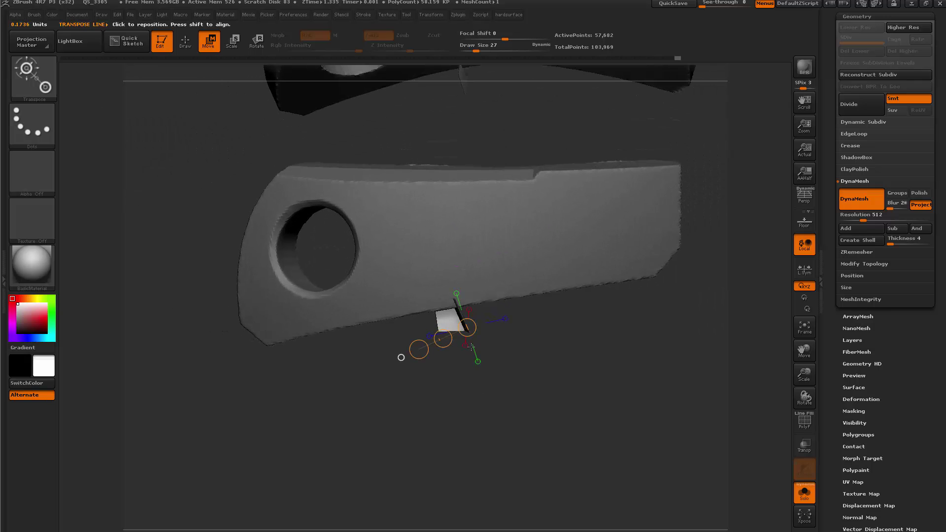
pyautogui.press('ctrl')
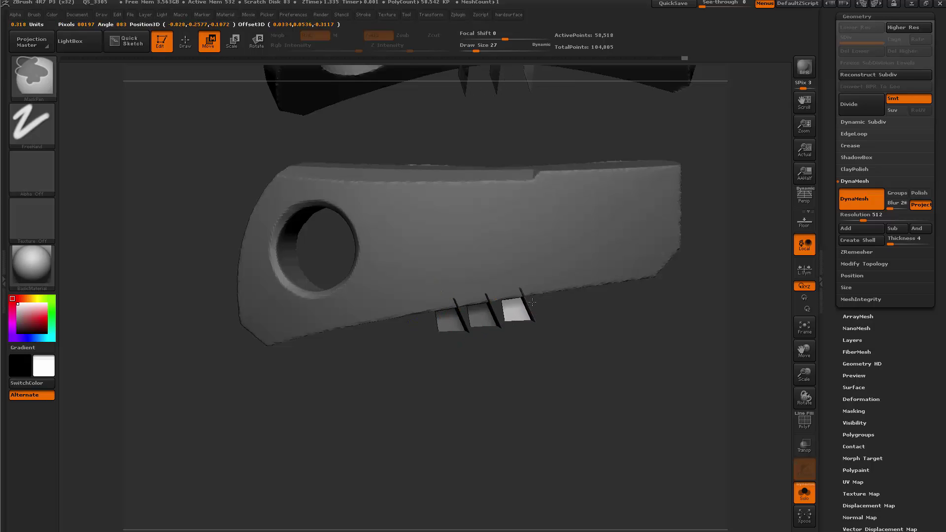
pyautogui.hotkey('ctrl', 'z')
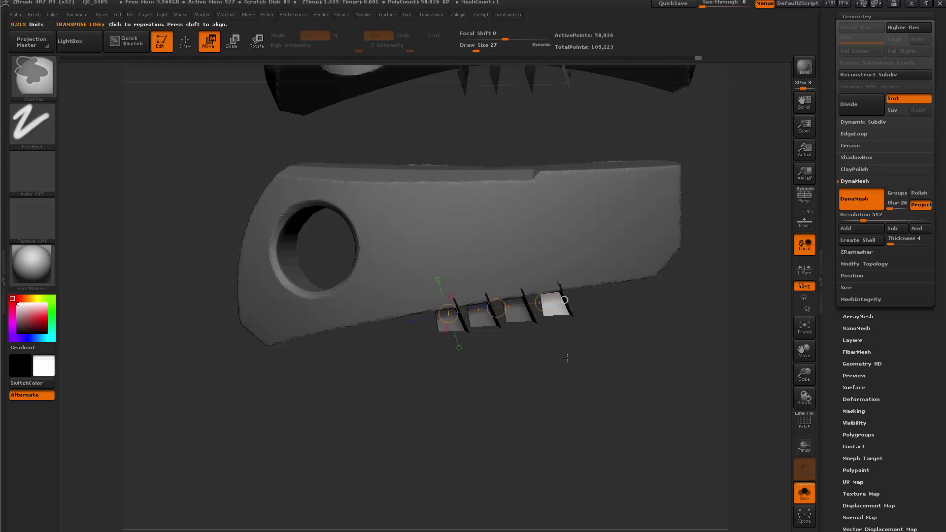
pyautogui.moveTo(566, 355)
pyautogui.mouseDown()
pyautogui.moveTo(614, 376)
pyautogui.moveTo(608, 265)
pyautogui.moveTo(629, 379)
pyautogui.moveTo(649, 428)
pyautogui.mouseUp()
pyautogui.press('q')
pyautogui.keyDown('ctrl'); pyautogui.moveTo(698, 361); pyautogui.dragTo(654, 448); pyautogui.keyUp('ctrl')
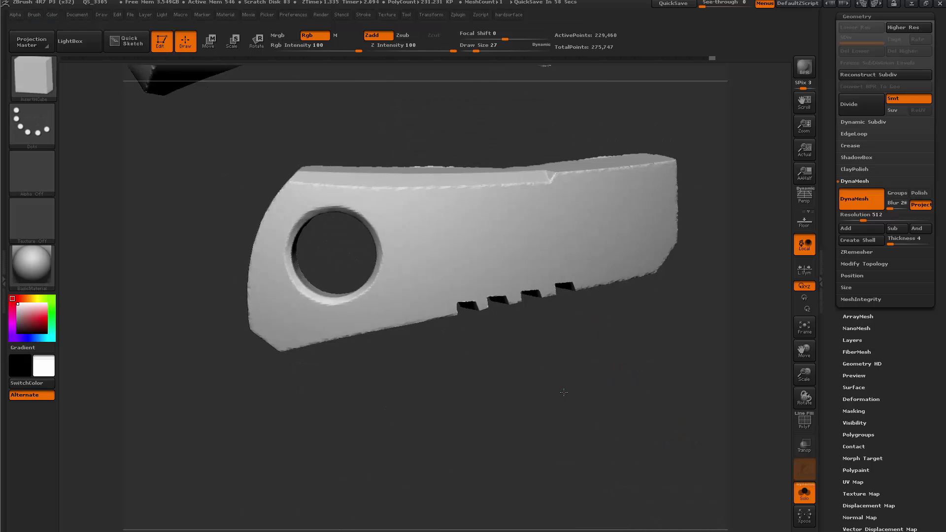
# Step: Clip a shallow recess along the panel's lower edge between the hole end and the first notch with the ClipCurve brush
pyautogui.moveTo(562, 393)
pyautogui.mouseDown()
pyautogui.moveTo(574, 397)
pyautogui.moveTo(554, 383)
pyautogui.mouseUp()
pyautogui.hotkey('alt', 's')
pyautogui.moveTo(611, 410)
pyautogui.mouseDown()
pyautogui.moveTo(537, 391)
pyautogui.moveTo(612, 308)
pyautogui.moveTo(604, 373)
pyautogui.moveTo(613, 401)
pyautogui.moveTo(617, 359)
pyautogui.moveTo(566, 335)
pyautogui.moveTo(503, 388)
pyautogui.moveTo(530, 477)
pyautogui.moveTo(497, 346)
pyautogui.mouseUp()
pyautogui.hotkey('alt', 's')
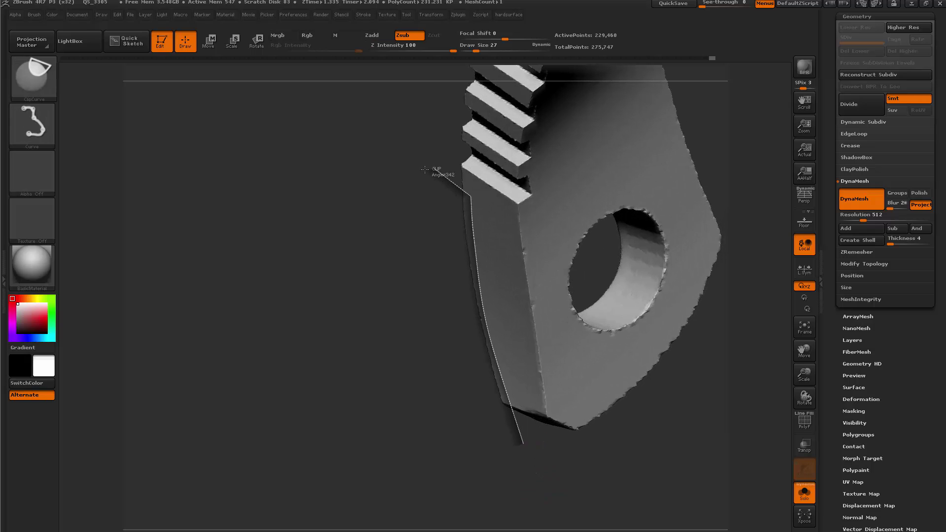
# Step: Clip the lower edge between the last notch and the panel's angled far corner, undoing the first cut and redrawing the curve
pyautogui.moveTo(386, 385)
pyautogui.mouseDown()
pyautogui.moveTo(534, 382)
pyautogui.moveTo(537, 438)
pyautogui.moveTo(585, 376)
pyautogui.moveTo(416, 416)
pyautogui.moveTo(383, 377)
pyautogui.moveTo(363, 439)
pyautogui.moveTo(407, 370)
pyautogui.moveTo(432, 356)
pyautogui.mouseUp()
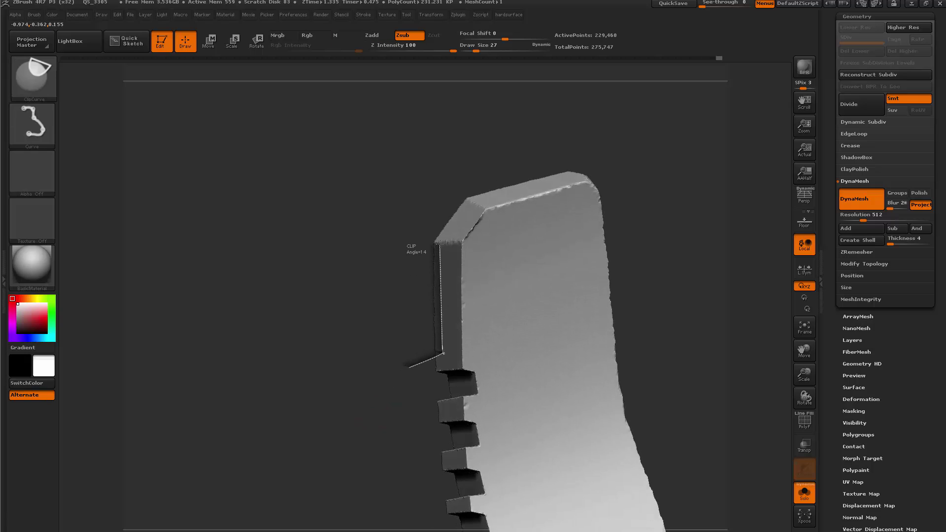
pyautogui.keyDown('ctrl'); pyautogui.keyDown('shift'); pyautogui.moveTo(472, 204); pyautogui.dragTo(472, 204); pyautogui.keyUp('shift'); pyautogui.keyUp('ctrl')
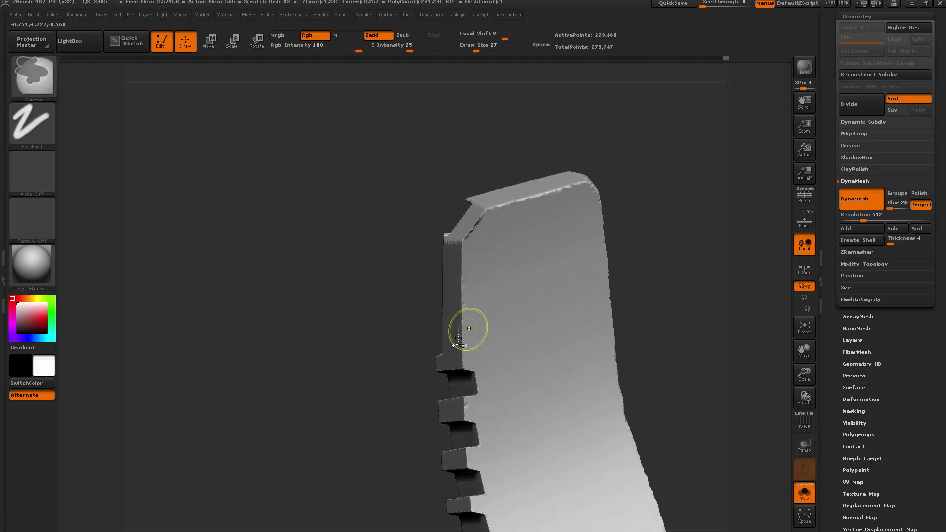
pyautogui.hotkey('ctrl', 'z')
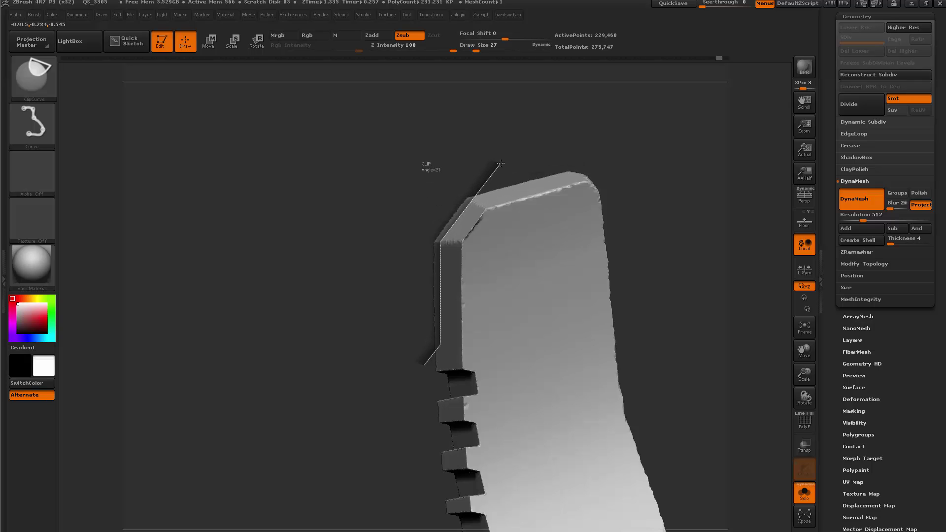
pyautogui.keyDown('ctrl'); pyautogui.keyDown('shift'); pyautogui.moveTo(501, 163); pyautogui.dragTo(500, 163); pyautogui.keyUp('shift'); pyautogui.keyUp('ctrl')
pyautogui.moveTo(411, 202); pyautogui.dragTo(542, 244)
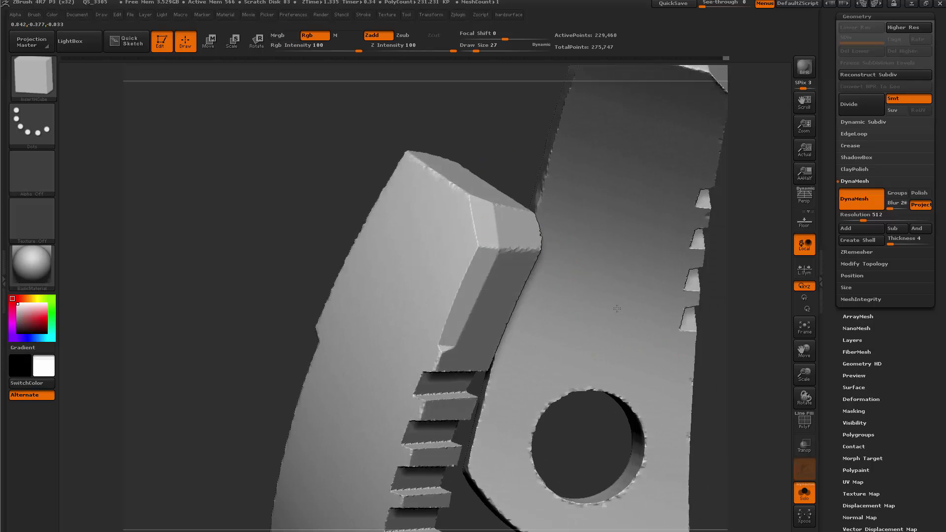
# Step: Clip a small notch into the middle of the panel's short end opposite the hole with the ClipCurve brush
pyautogui.press('f')
pyautogui.moveTo(476, 290); pyautogui.dragTo(396, 405)
pyautogui.moveTo(397, 405); pyautogui.dragTo(689, 433)
pyautogui.moveTo(754, 251)
pyautogui.keyDown('alt'); pyautogui.mouseDown()
pyautogui.moveTo(583, 275)
pyautogui.moveTo(634, 230)
pyautogui.moveTo(504, 269)
pyautogui.moveTo(650, 263)
pyautogui.moveTo(575, 163)
pyautogui.moveTo(542, 176)
pyautogui.mouseUp(); pyautogui.keyUp('alt')
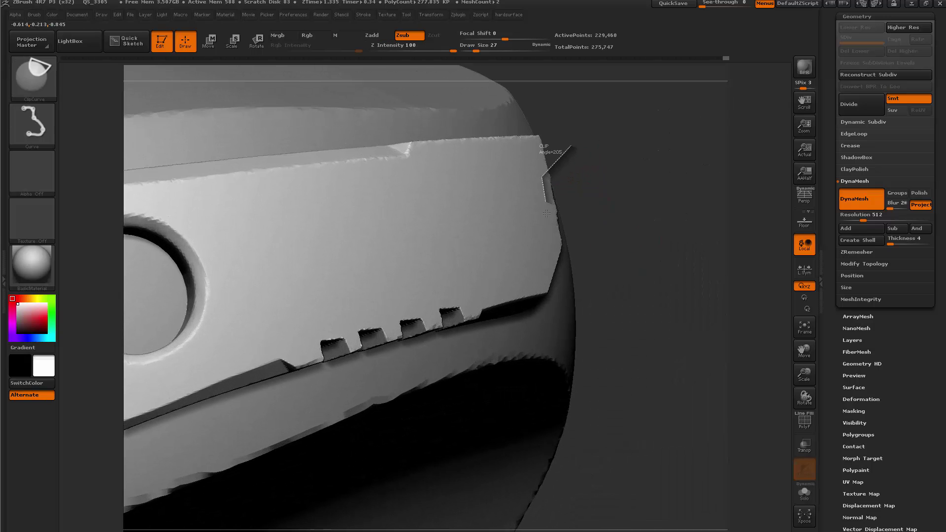
pyautogui.moveTo(635, 224)
pyautogui.mouseDown()
pyautogui.moveTo(606, 230)
pyautogui.moveTo(596, 219)
pyautogui.mouseUp()
# Step: Examine the notched side panel against the whole rounded form from several angles, checking its polygroups
pyautogui.press('f')
pyautogui.moveTo(354, 427)
pyautogui.mouseDown()
pyautogui.moveTo(380, 447)
pyautogui.moveTo(527, 444)
pyautogui.mouseUp()
pyautogui.moveTo(658, 296); pyautogui.dragTo(620, 275)
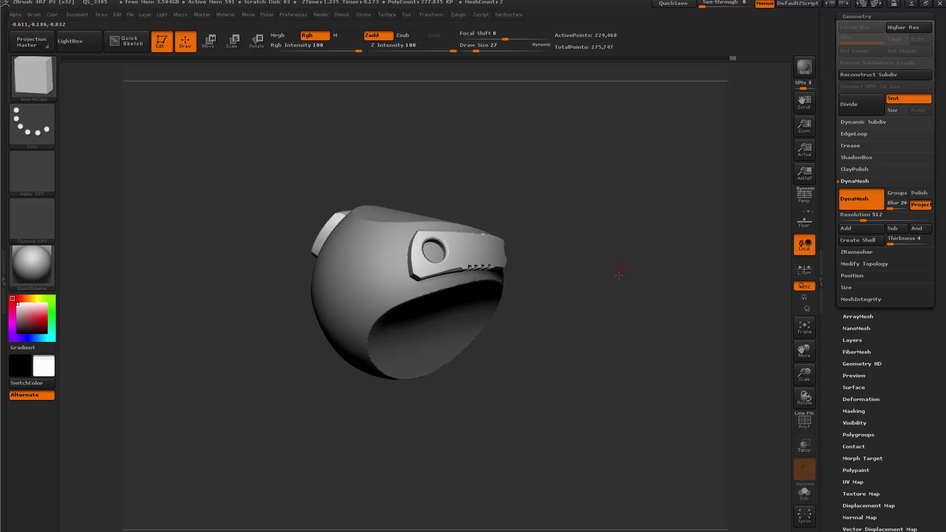
pyautogui.moveTo(583, 315); pyautogui.dragTo(590, 286)
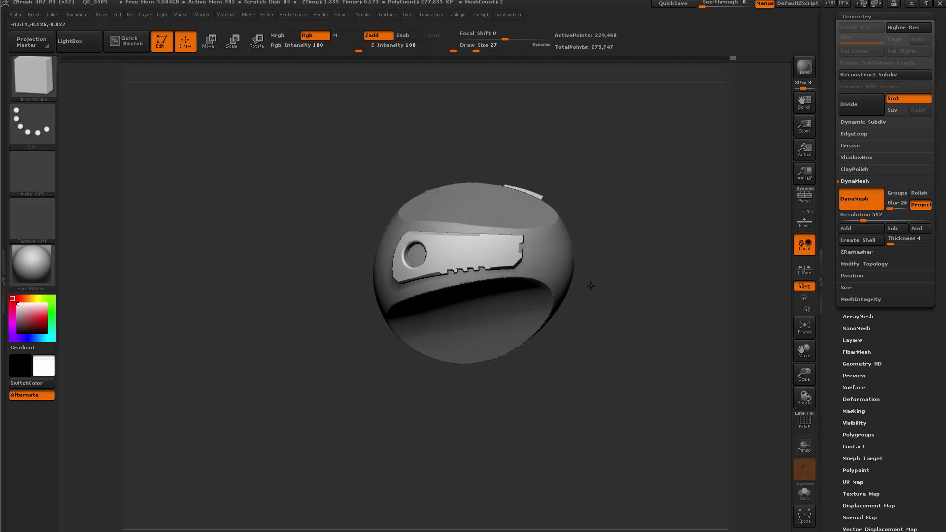
pyautogui.keyDown('alt'); pyautogui.moveTo(648, 245); pyautogui.dragTo(705, 319); pyautogui.keyUp('alt')
pyautogui.moveTo(140, 276)
pyautogui.mouseDown()
pyautogui.moveTo(345, 269)
pyautogui.moveTo(330, 266)
pyautogui.mouseUp()
pyautogui.moveTo(635, 281); pyautogui.dragTo(650, 246)
pyautogui.hotkey('shift', 'f')
pyautogui.moveTo(650, 247); pyautogui.dragTo(623, 261)
pyautogui.keyDown('alt'); pyautogui.moveTo(623, 261); pyautogui.dragTo(650, 331); pyautogui.keyUp('alt')
pyautogui.hotkey('shift', 'f')
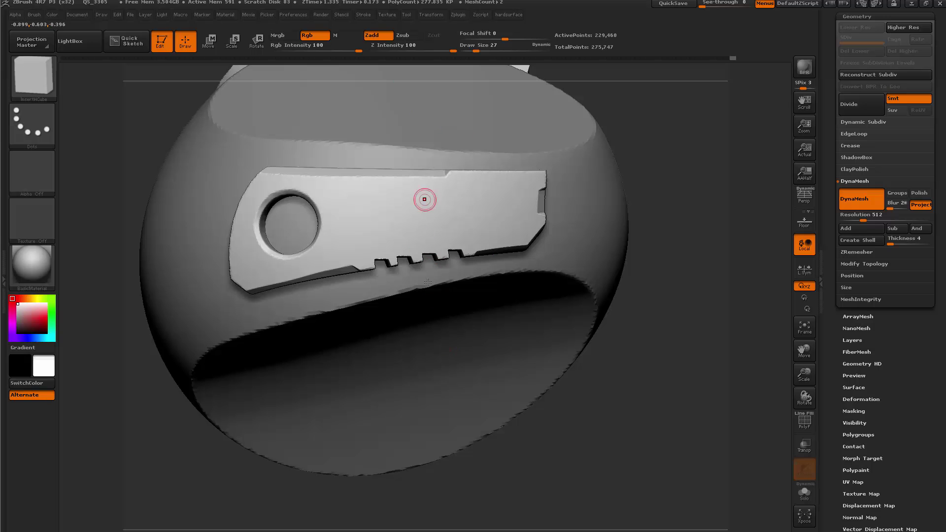
pyautogui.moveTo(653, 368); pyautogui.dragTo(712, 344)
# Step: Assign the whole side panel to a single polygroup and check it with the polyframe display
pyautogui.hotkey('shift', 'f')
pyautogui.moveTo(618, 350)
pyautogui.mouseDown()
pyautogui.moveTo(606, 343)
pyautogui.moveTo(617, 334)
pyautogui.moveTo(610, 328)
pyautogui.moveTo(582, 332)
pyautogui.moveTo(613, 326)
pyautogui.moveTo(606, 313)
pyautogui.moveTo(656, 329)
pyautogui.moveTo(649, 314)
pyautogui.moveTo(633, 318)
pyautogui.moveTo(649, 316)
pyautogui.mouseUp()
pyautogui.hotkey('ctrl', 'w')
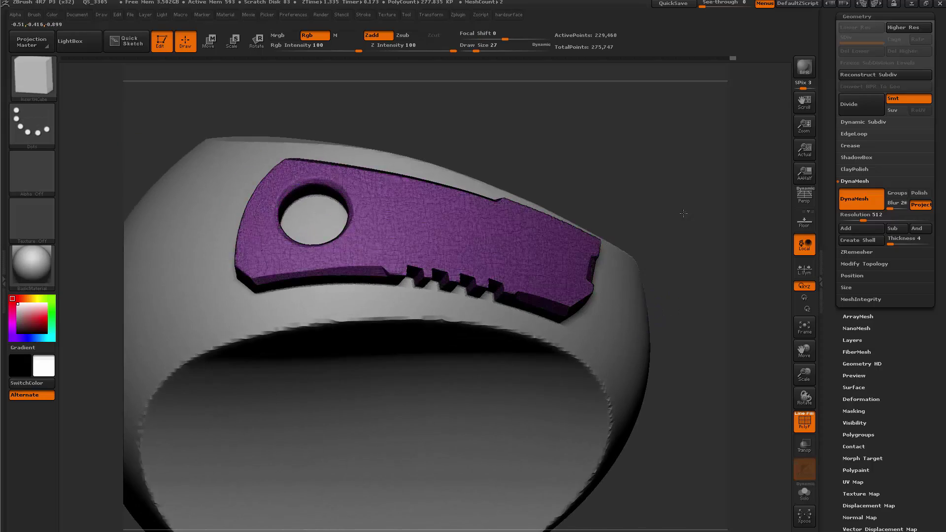
pyautogui.moveTo(683, 213); pyautogui.dragTo(669, 344)
pyautogui.hotkey('shift', 'f')
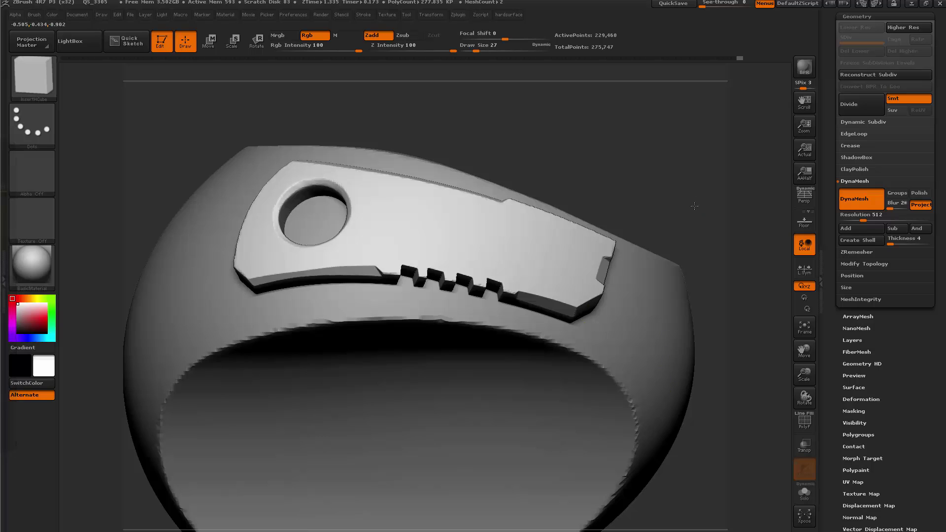
# Step: Slice the panel with a slanted SliceCurve cut between the round hole and the row of notches, splitting it into two polygroups
pyautogui.moveTo(693, 206)
pyautogui.mouseDown()
pyautogui.moveTo(692, 287)
pyautogui.moveTo(527, 258)
pyautogui.mouseUp()
pyautogui.press('b')
pyautogui.press('s')
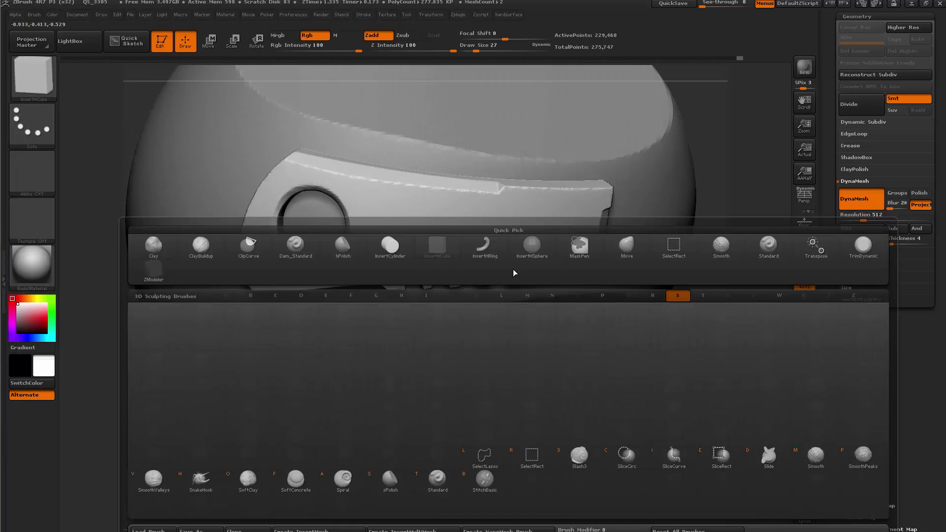
pyautogui.press('i')
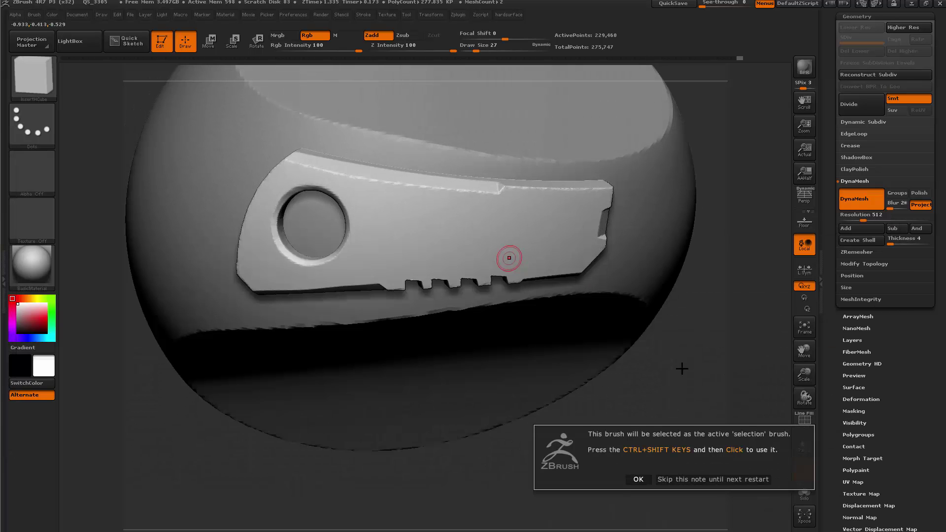
pyautogui.click(639, 479)
pyautogui.moveTo(709, 433); pyautogui.dragTo(687, 397)
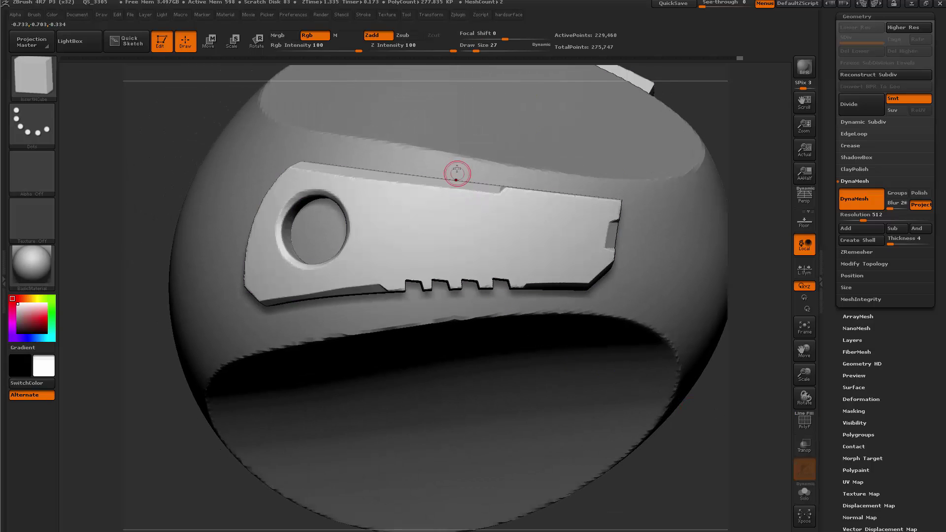
pyautogui.hotkey('ctrl', 'shift')
pyautogui.hotkey('shift', 'f')
pyautogui.hotkey('ctrl', 'shift')
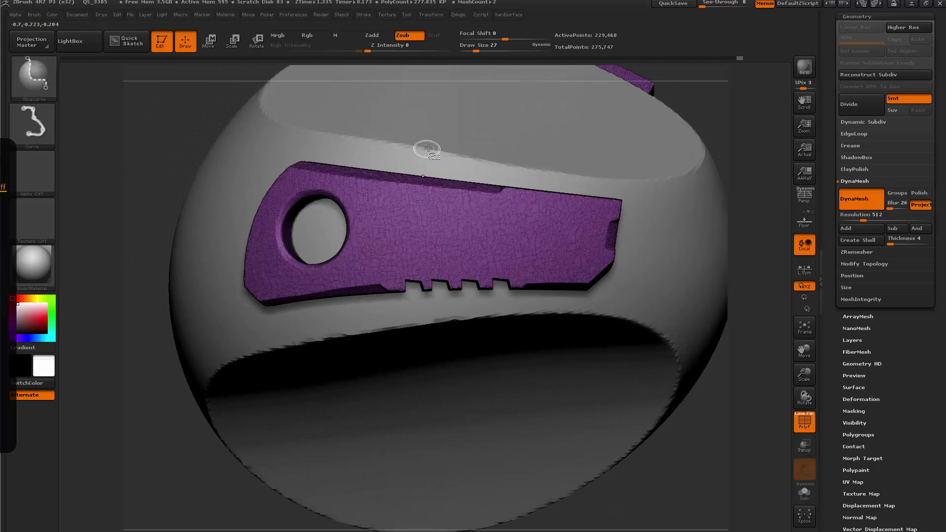
pyautogui.keyDown('ctrl'); pyautogui.keyDown('shift'); pyautogui.moveTo(563, 313); pyautogui.dragTo(451, 276); pyautogui.keyUp('shift'); pyautogui.keyUp('ctrl')
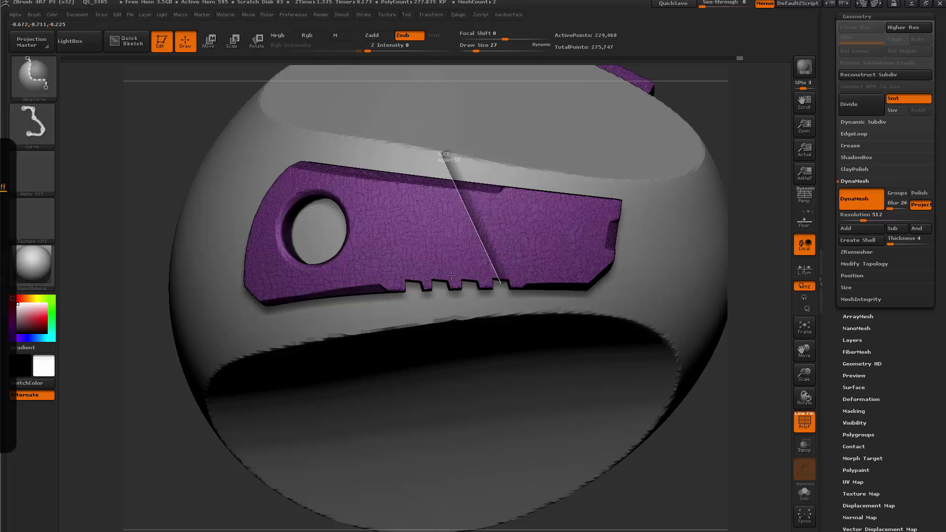
pyautogui.moveTo(358, 304)
pyautogui.keyDown('ctrl'); pyautogui.keyDown('shift'); pyautogui.mouseDown()
pyautogui.moveTo(331, 312)
pyautogui.moveTo(341, 338)
pyautogui.mouseUp(); pyautogui.keyUp('shift'); pyautogui.keyUp('ctrl')
pyautogui.moveTo(641, 458); pyautogui.dragTo(669, 414)
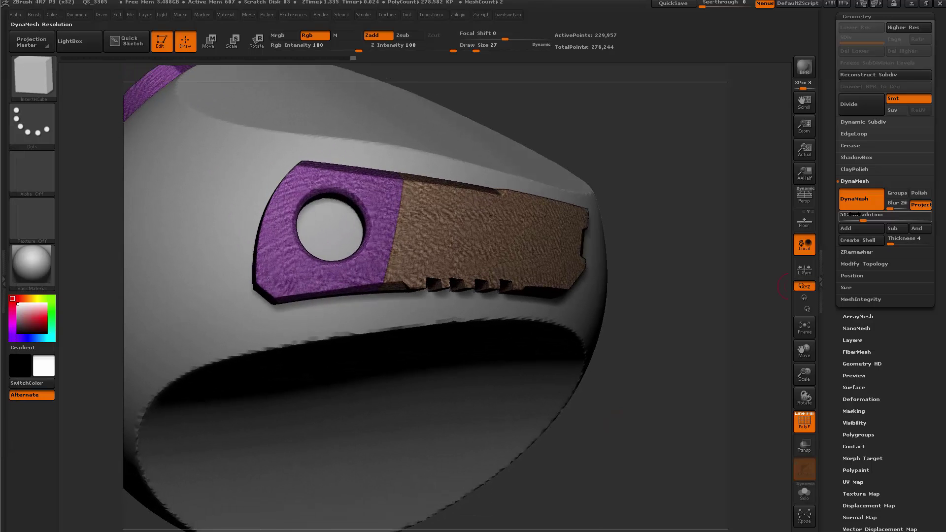
# Step: Remesh the panel with DynaMesh Groups on and Project off to separate it along the slice, and hide the polyframe
pyautogui.click(900, 194)
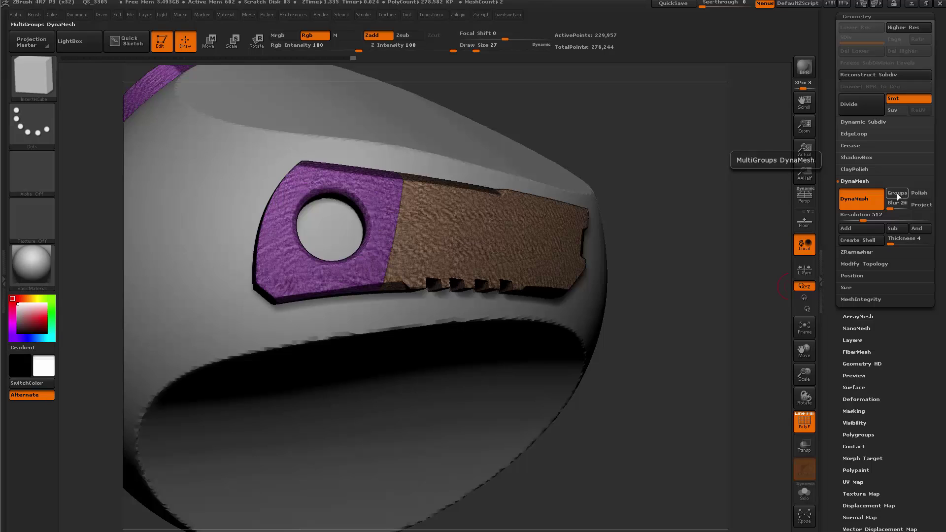
pyautogui.keyDown('ctrl'); pyautogui.moveTo(685, 320); pyautogui.dragTo(675, 327); pyautogui.keyUp('ctrl')
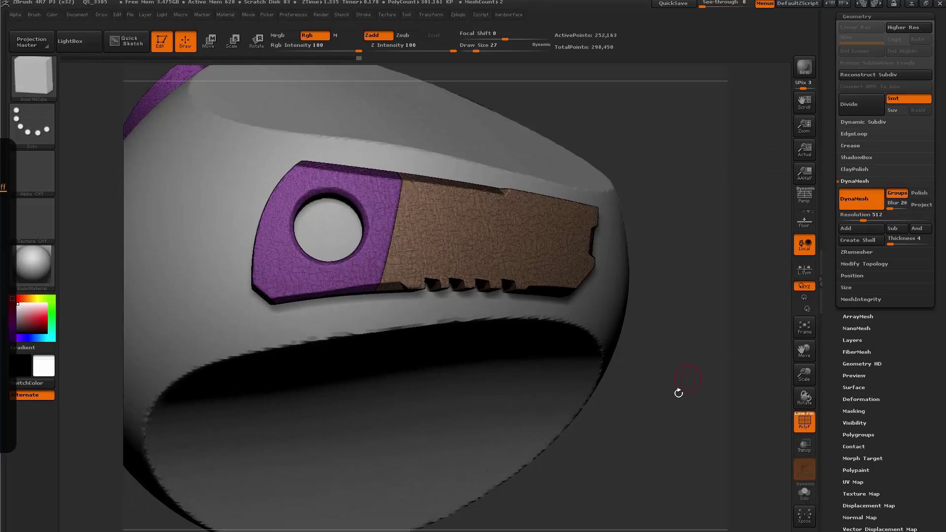
pyautogui.moveTo(681, 365); pyautogui.dragTo(704, 424)
pyautogui.hotkey('shift', 'f')
pyautogui.moveTo(424, 276); pyautogui.dragTo(413, 266, button='right')
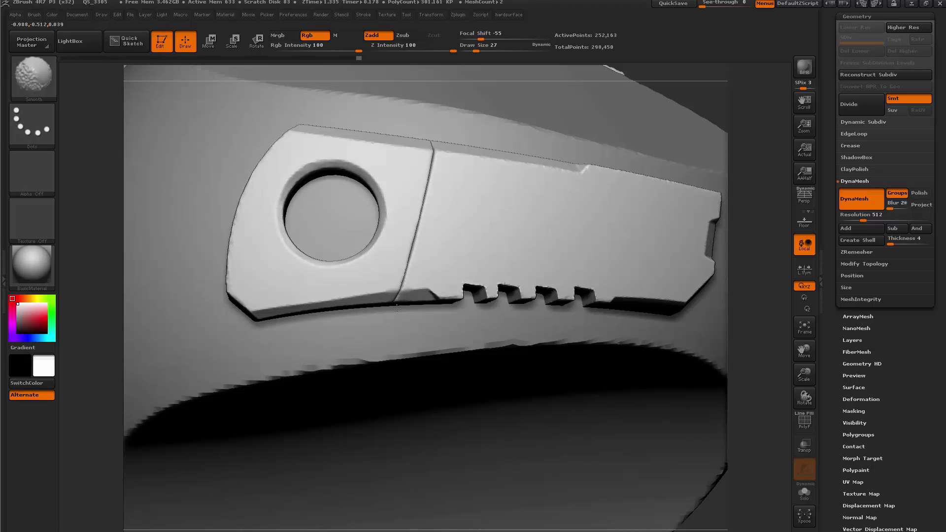
pyautogui.keyDown('shift'); pyautogui.moveTo(425, 154); pyautogui.dragTo(430, 162); pyautogui.keyUp('shift')
pyautogui.moveTo(438, 199)
pyautogui.mouseDown(button='right')
pyautogui.moveTo(443, 283)
pyautogui.moveTo(409, 268)
pyautogui.moveTo(355, 222)
pyautogui.mouseUp(button='right')
# Step: Try to move the hole section away from the masked notched section with the Move transpose line, and undo the move
pyautogui.hotkey('alt', 's')
pyautogui.moveTo(488, 402)
pyautogui.mouseDown()
pyautogui.moveTo(476, 422)
pyautogui.moveTo(469, 407)
pyautogui.moveTo(513, 449)
pyautogui.moveTo(476, 394)
pyautogui.mouseUp()
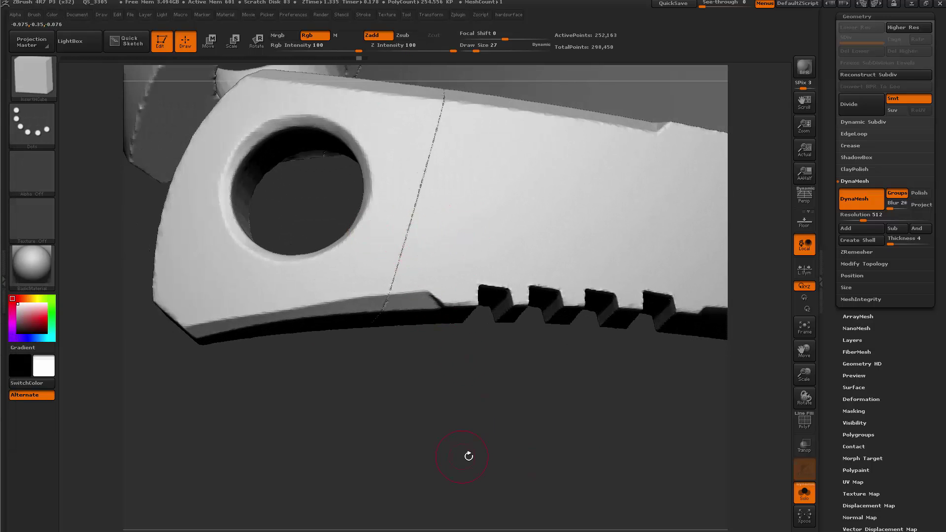
pyautogui.moveTo(469, 457); pyautogui.dragTo(411, 435)
pyautogui.press('w')
pyautogui.keyDown('ctrl'); pyautogui.click(395, 328); pyautogui.keyUp('ctrl')
pyautogui.moveTo(360, 447); pyautogui.dragTo(420, 448)
pyautogui.moveTo(329, 377); pyautogui.dragTo(387, 383)
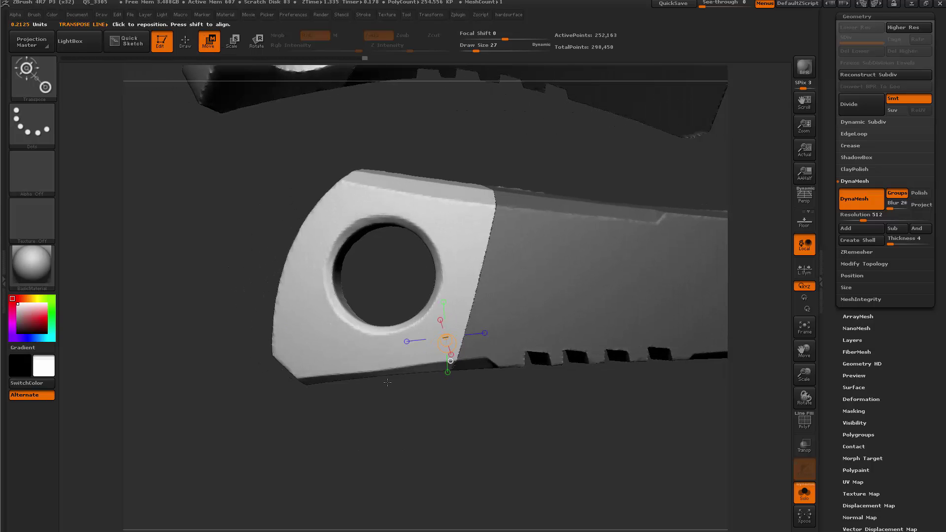
pyautogui.moveTo(336, 355); pyautogui.dragTo(232, 336)
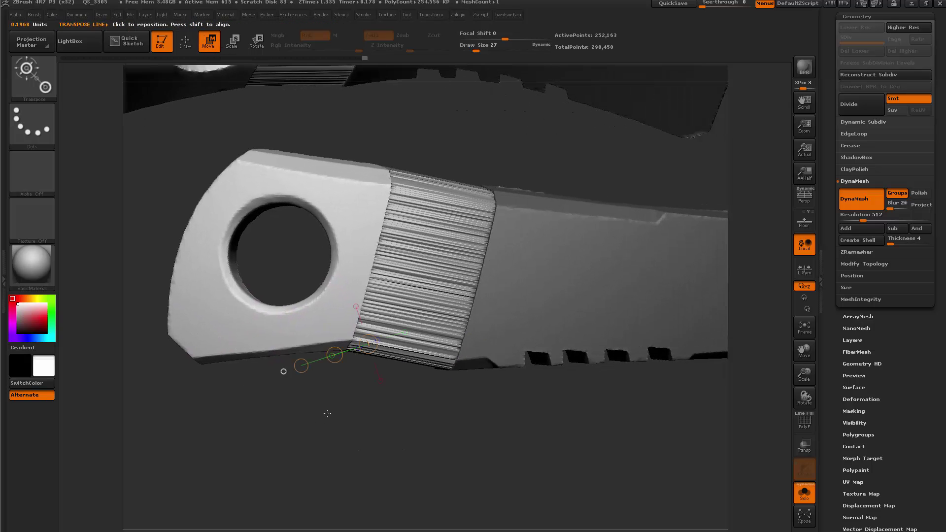
pyautogui.moveTo(327, 412); pyautogui.dragTo(430, 397)
pyautogui.hotkey('ctrl', 'z')
# Step: Regroup the panel's sections into separate polygroups with Auto Groups
pyautogui.moveTo(464, 463); pyautogui.dragTo(723, 383)
pyautogui.moveTo(834, 365); pyautogui.dragTo(834, 298)
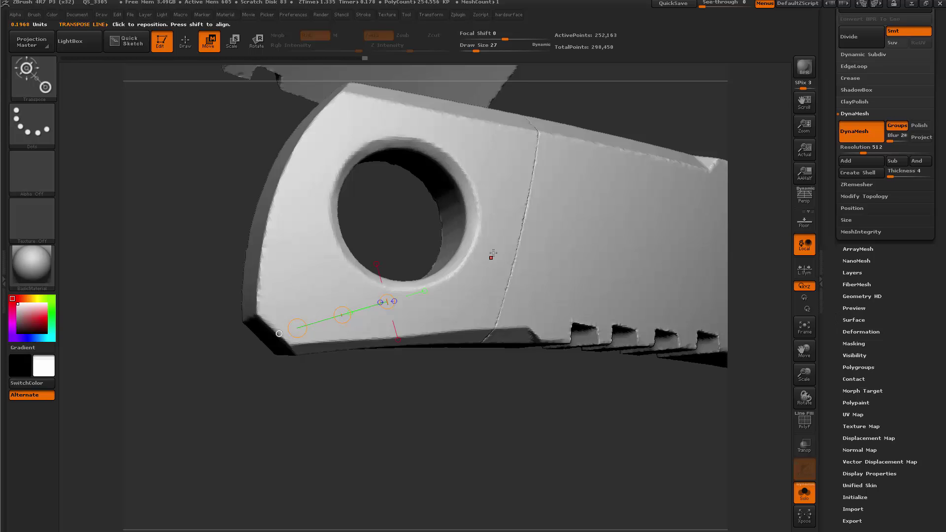
pyautogui.moveTo(519, 465); pyautogui.dragTo(580, 452)
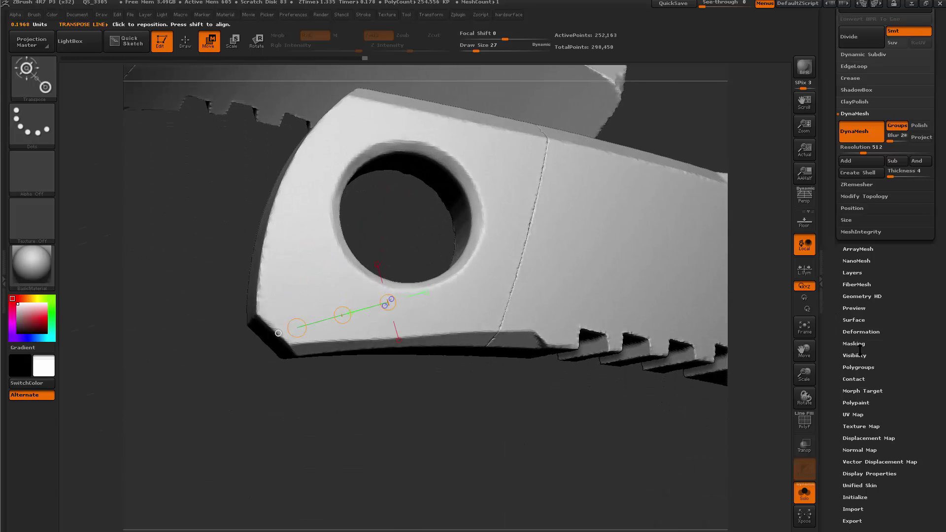
pyautogui.click(858, 367)
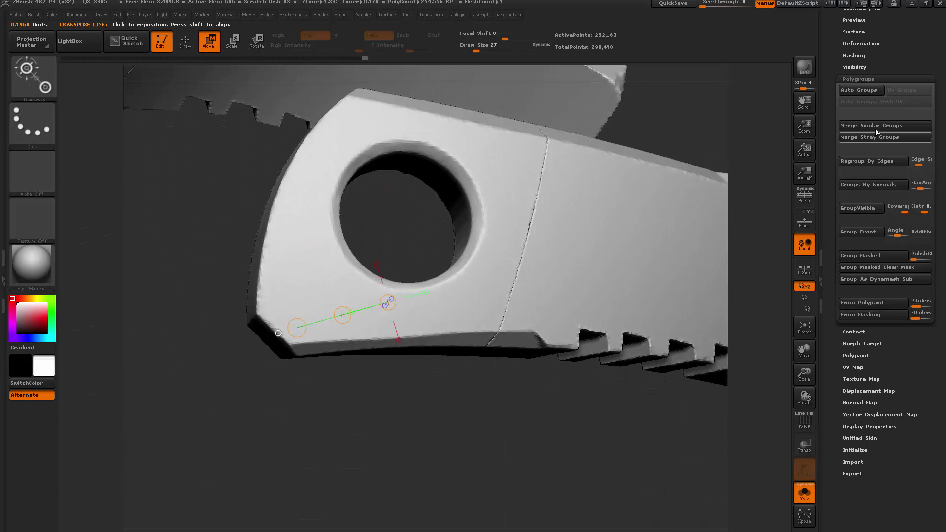
pyautogui.click(865, 90)
# Step: Mask everything except the hole section and shift it slightly away from the notched section with the Move transpose line
pyautogui.moveTo(486, 432); pyautogui.dragTo(463, 430)
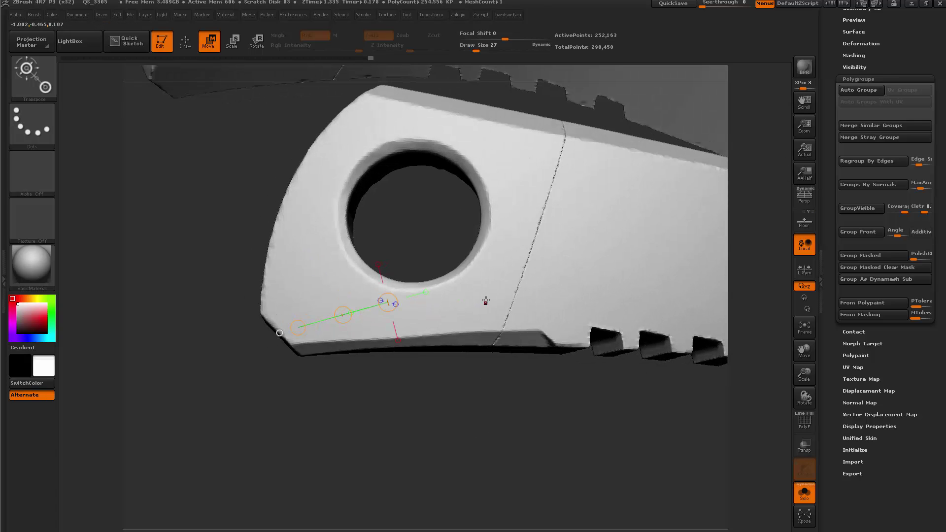
pyautogui.keyDown('ctrl'); pyautogui.click(491, 290); pyautogui.keyUp('ctrl')
pyautogui.moveTo(475, 397); pyautogui.dragTo(469, 419)
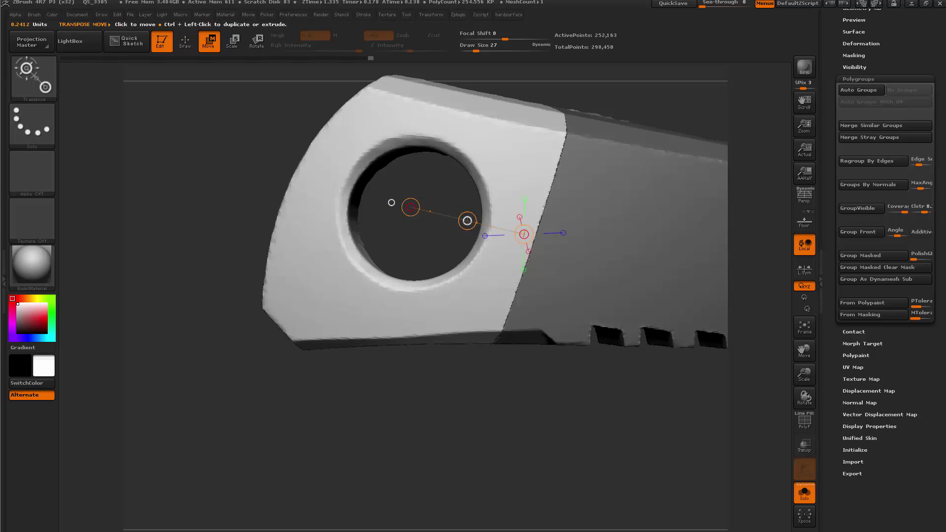
pyautogui.moveTo(467, 221); pyautogui.dragTo(459, 218)
pyautogui.moveTo(549, 433)
pyautogui.mouseDown()
pyautogui.moveTo(487, 403)
pyautogui.moveTo(538, 412)
pyautogui.moveTo(536, 401)
pyautogui.moveTo(606, 393)
pyautogui.moveTo(567, 375)
pyautogui.moveTo(590, 378)
pyautogui.moveTo(616, 419)
pyautogui.moveTo(653, 361)
pyautogui.mouseUp()
pyautogui.press('q')
pyautogui.click(804, 493)
pyautogui.moveTo(652, 361)
pyautogui.mouseDown()
pyautogui.moveTo(560, 430)
pyautogui.moveTo(562, 492)
pyautogui.moveTo(604, 419)
pyautogui.moveTo(599, 389)
pyautogui.moveTo(573, 348)
pyautogui.moveTo(560, 370)
pyautogui.moveTo(572, 370)
pyautogui.mouseUp()
pyautogui.hotkey('ctrl', 'z')
pyautogui.hotkey('ctrl', 'z')
pyautogui.hotkey('ctrl', 'z')
# Step: Try to reposition the hole section with Move transpose lines drawn across and outward from it, and undo the change
pyautogui.press('w')
pyautogui.moveTo(527, 243); pyautogui.dragTo(477, 239)
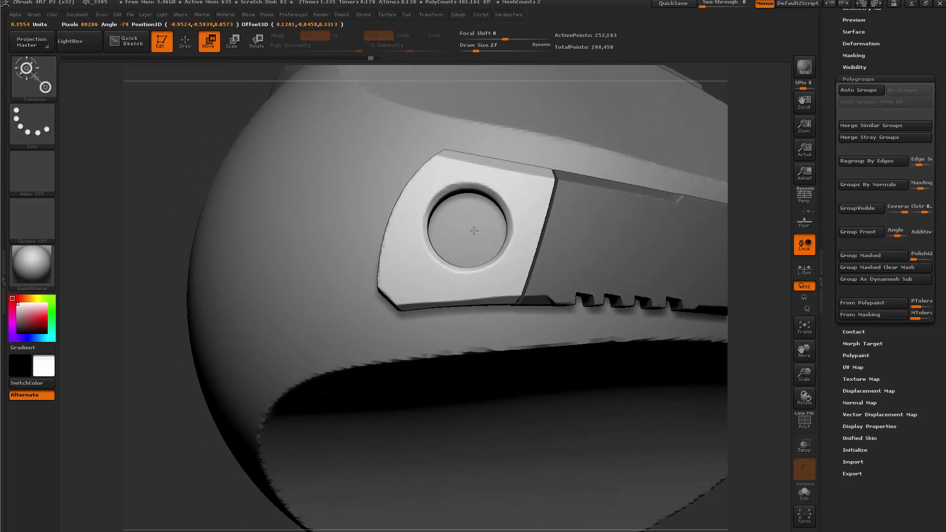
pyautogui.moveTo(428, 456); pyautogui.dragTo(328, 431, button='right')
pyautogui.moveTo(257, 437); pyautogui.dragTo(531, 202)
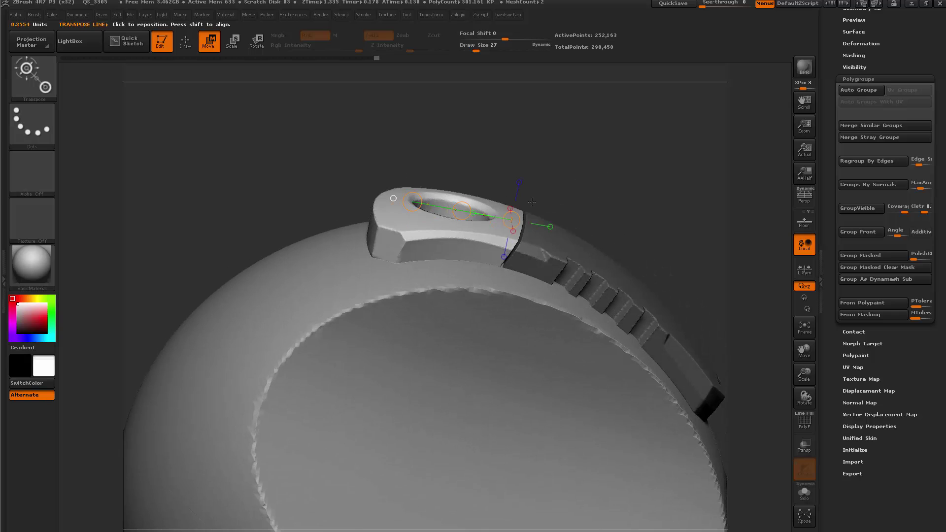
pyautogui.moveTo(514, 168); pyautogui.dragTo(524, 215)
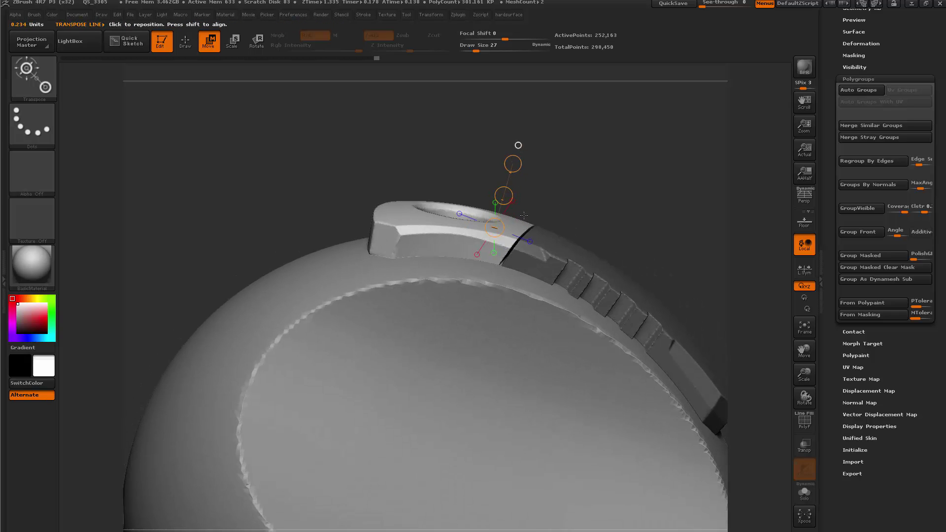
pyautogui.moveTo(574, 187); pyautogui.dragTo(542, 174)
pyautogui.hotkey('ctrl', 'z')
pyautogui.moveTo(440, 178); pyautogui.dragTo(452, 164)
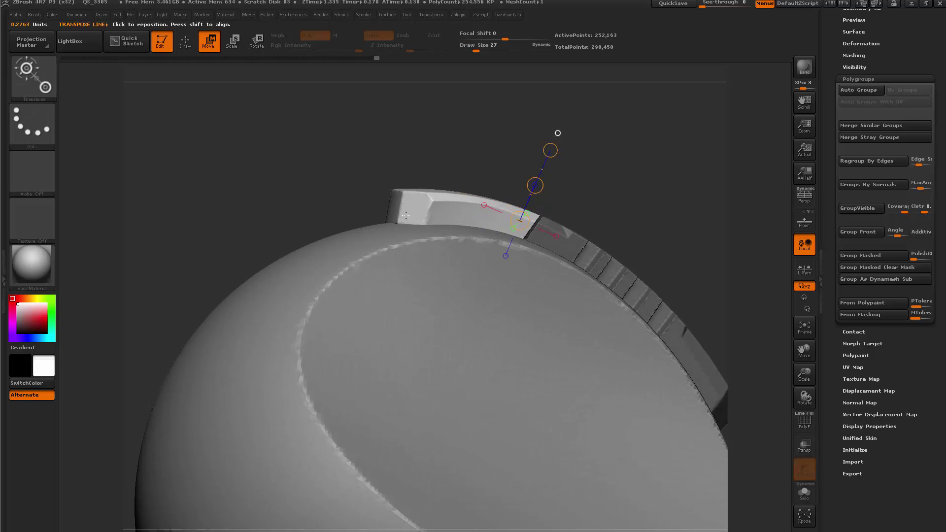
# Step: Isolate the panel, switch the masking stroke to Lasso and mask the inner side of the hole section
pyautogui.press('q')
pyautogui.hotkey('alt', 's')
pyautogui.moveTo(443, 331); pyautogui.dragTo(423, 341)
pyautogui.click(53, 133)
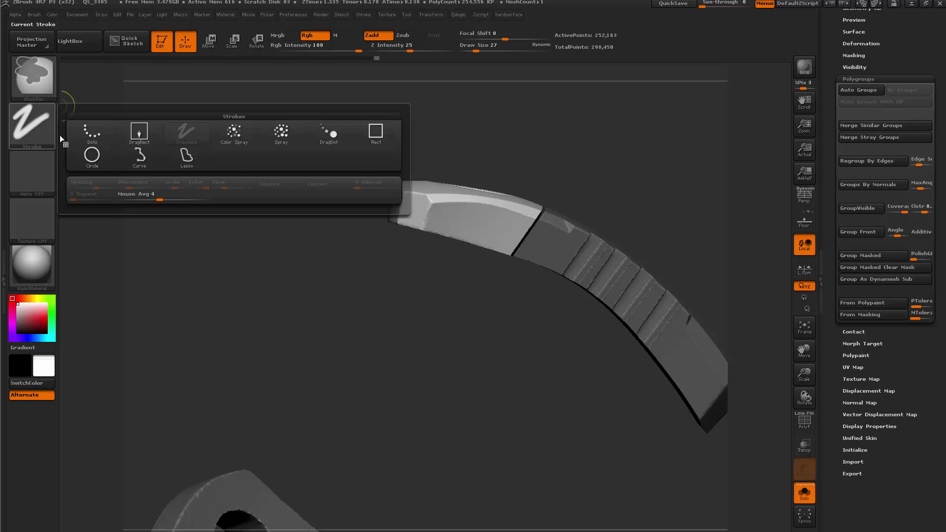
pyautogui.click(188, 156)
pyautogui.moveTo(435, 311)
pyautogui.keyDown('ctrl'); pyautogui.mouseDown()
pyautogui.moveTo(542, 261)
pyautogui.moveTo(512, 222)
pyautogui.moveTo(289, 190)
pyautogui.mouseUp(); pyautogui.keyUp('ctrl')
pyautogui.moveTo(442, 328); pyautogui.dragTo(502, 216)
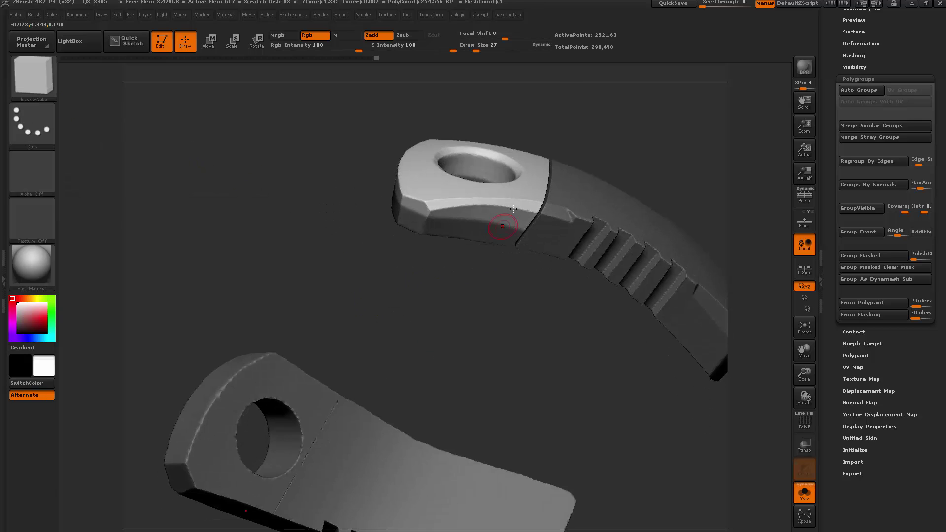
# Step: Pull the unmasked outer face of the hole section outward with the Move transpose line to thicken it
pyautogui.press('w')
pyautogui.moveTo(637, 103); pyautogui.dragTo(620, 98)
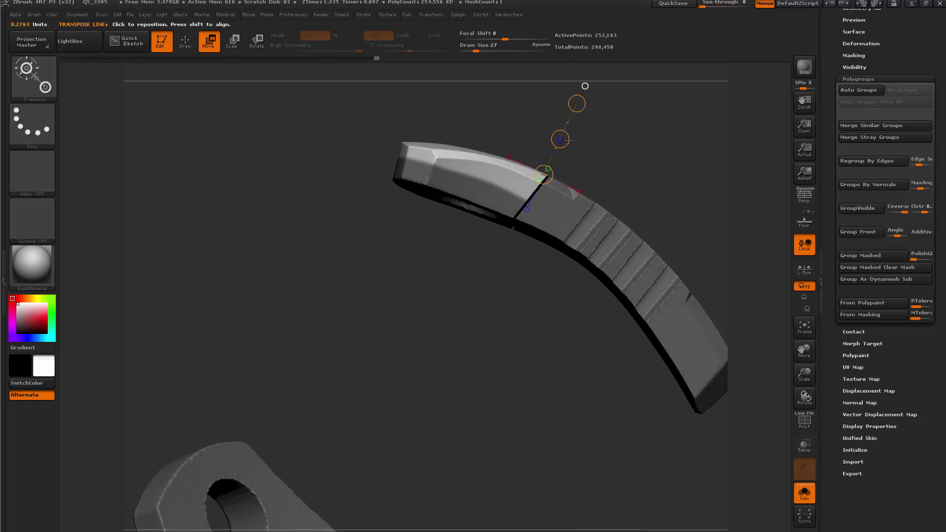
pyautogui.moveTo(562, 136); pyautogui.dragTo(577, 93)
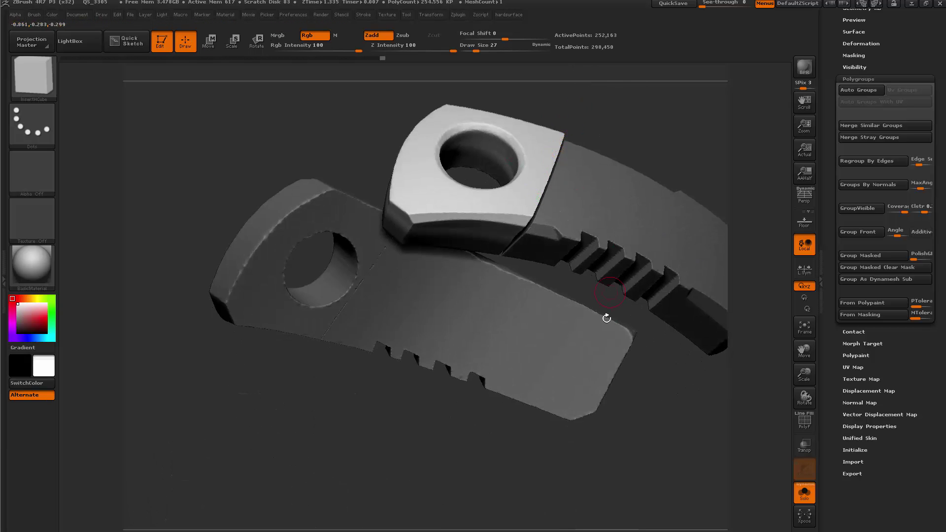
pyautogui.moveTo(639, 443); pyautogui.dragTo(673, 273)
# Step: Try to slice the hole section near its cut edge, and undo the attempts
pyautogui.hotkey('ctrl', 'shift')
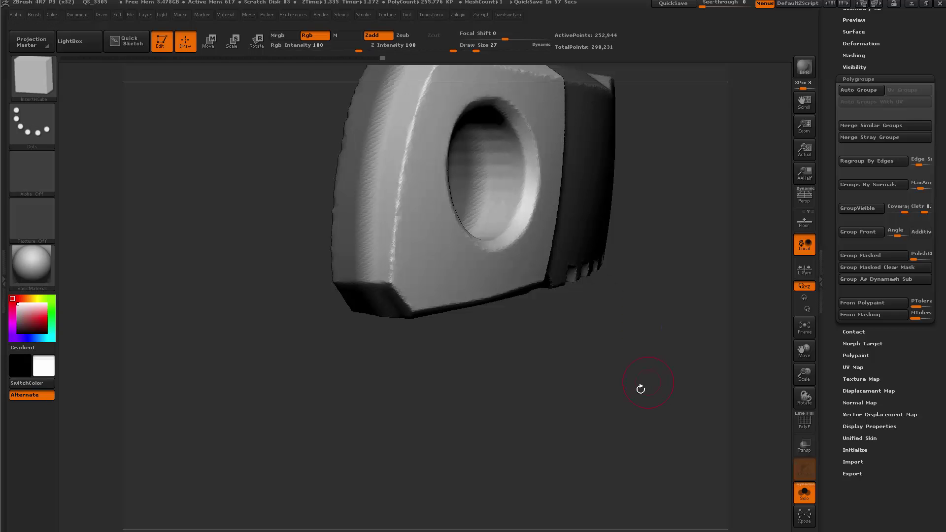
pyautogui.moveTo(627, 379)
pyautogui.mouseDown()
pyautogui.moveTo(614, 386)
pyautogui.moveTo(602, 317)
pyautogui.moveTo(498, 364)
pyautogui.moveTo(409, 388)
pyautogui.moveTo(392, 419)
pyautogui.moveTo(409, 424)
pyautogui.mouseUp()
pyautogui.hotkey('ctrl', 'z')
pyautogui.press('1')
pyautogui.click(571, 337)
pyautogui.keyDown('ctrl'); pyautogui.keyDown('shift'); pyautogui.click(391, 420); pyautogui.keyUp('shift'); pyautogui.keyUp('ctrl')
pyautogui.hotkey('ctrl', 'z')
# Step: Choose SelectLasso as the active selection brush and dismiss its note until the next restart
pyautogui.moveTo(657, 317)
pyautogui.keyDown('alt'); pyautogui.mouseDown()
pyautogui.moveTo(661, 173)
pyautogui.moveTo(639, 258)
pyautogui.moveTo(685, 220)
pyautogui.moveTo(638, 264)
pyautogui.mouseUp(); pyautogui.keyUp('alt')
pyautogui.press('b')
pyautogui.press('s')
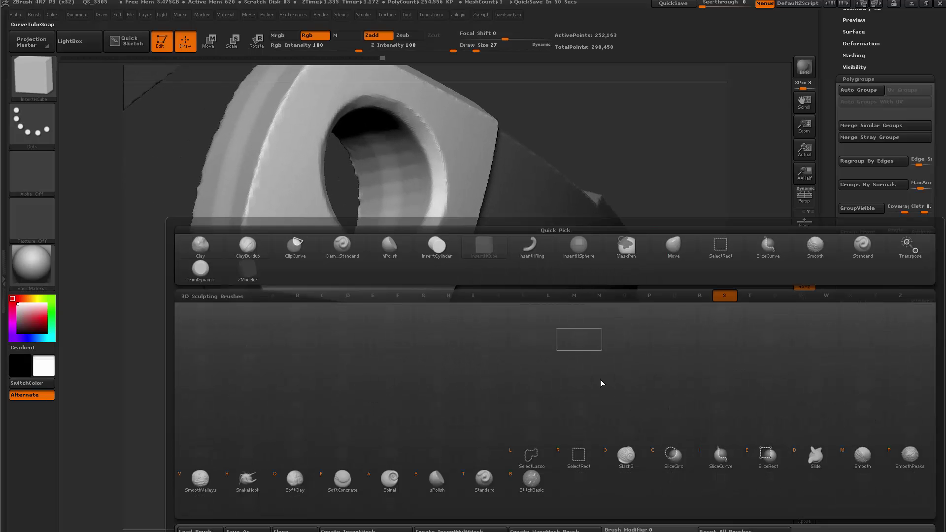
pyautogui.click(632, 450)
pyautogui.press('b')
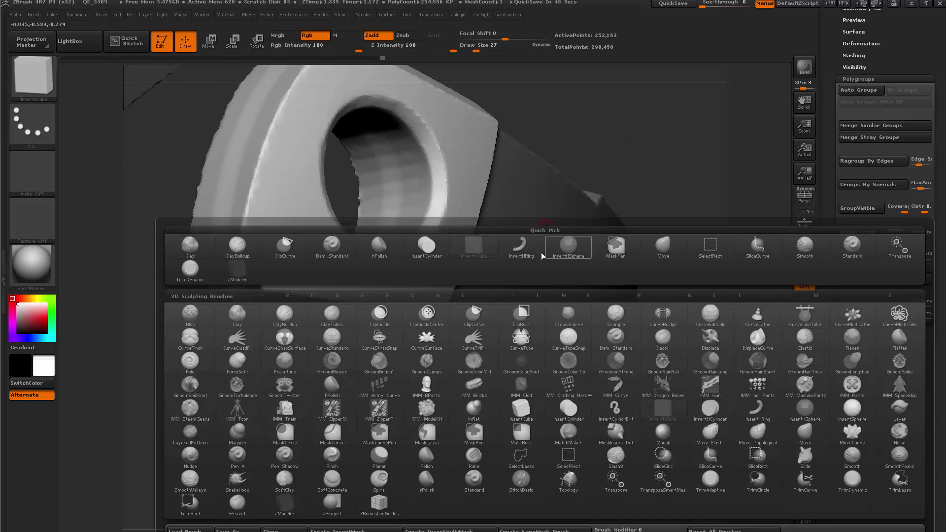
pyautogui.press('s')
pyautogui.press('l')
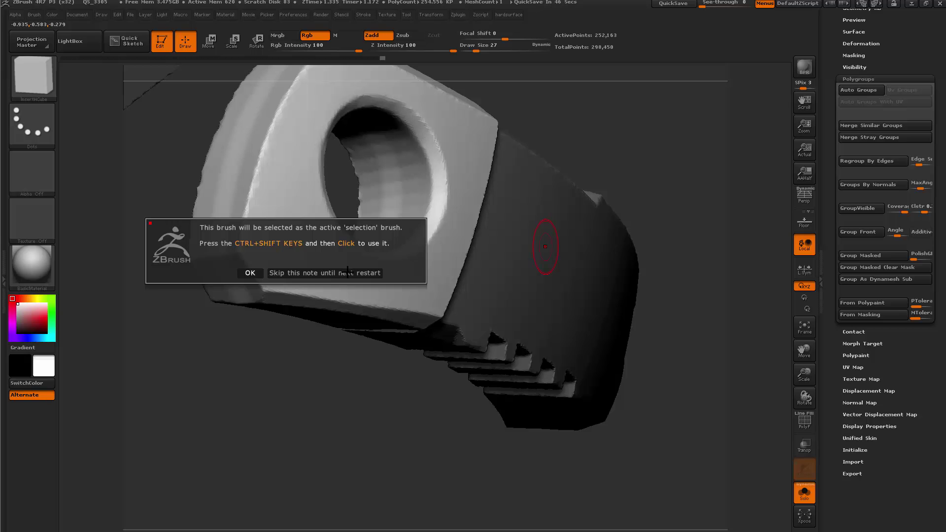
pyautogui.click(379, 273)
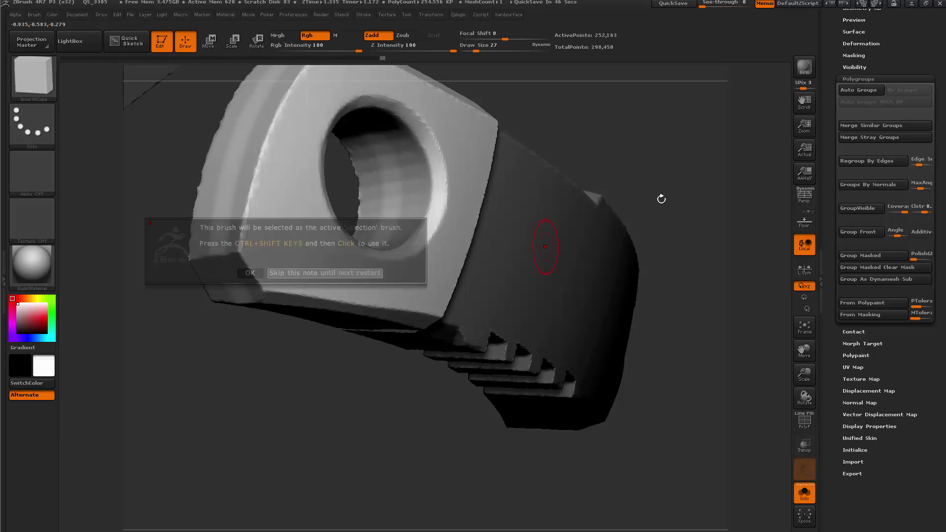
# Step: Clip a shallow notch into the hole section's edge facing the notched section with ClipCurve
pyautogui.moveTo(661, 198)
pyautogui.mouseDown()
pyautogui.moveTo(700, 207)
pyautogui.moveTo(680, 314)
pyautogui.moveTo(696, 433)
pyautogui.moveTo(658, 428)
pyautogui.mouseUp()
pyautogui.hotkey('ctrl', 'shift')
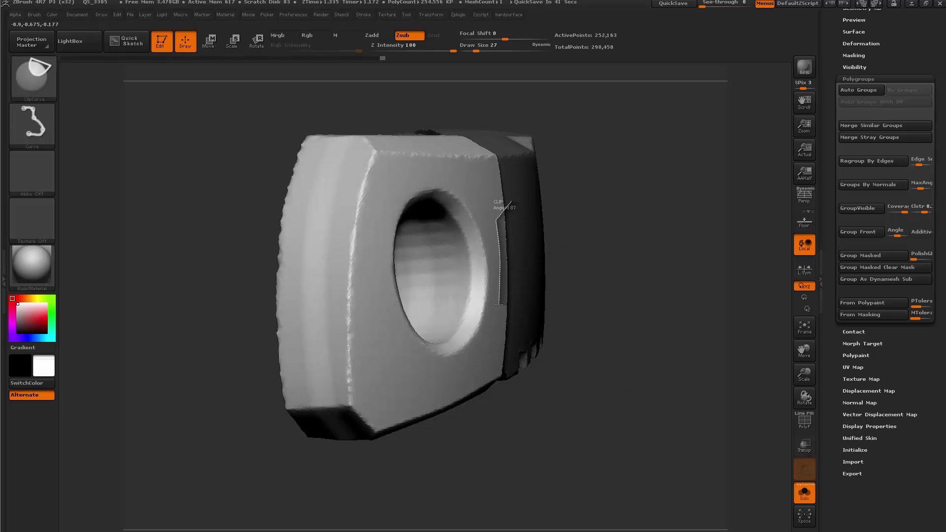
pyautogui.moveTo(575, 346)
pyautogui.mouseDown()
pyautogui.moveTo(640, 412)
pyautogui.moveTo(598, 382)
pyautogui.mouseUp()
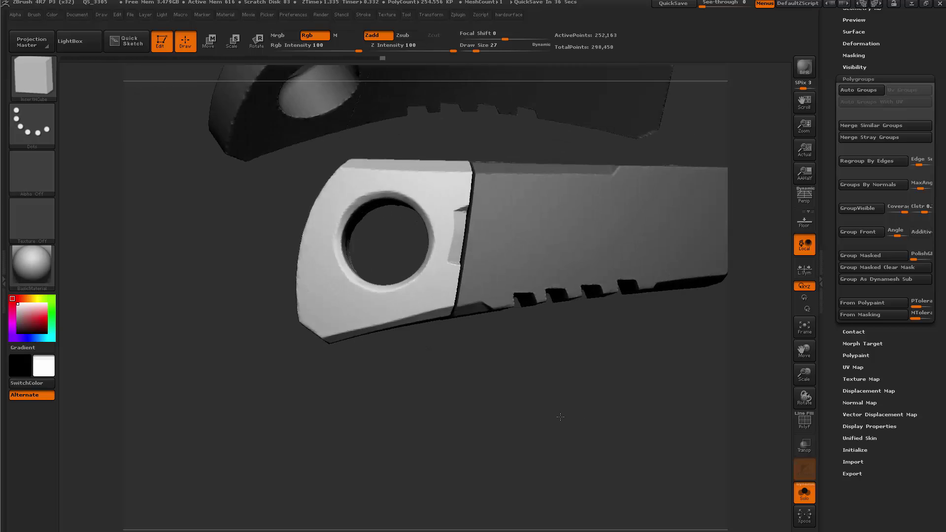
# Step: Clear the mask, mask the hole section so only the notched section stays editable, and show the sphere again
pyautogui.moveTo(551, 422); pyautogui.dragTo(541, 429)
pyautogui.keyDown('ctrl'); pyautogui.moveTo(545, 423); pyautogui.dragTo(581, 464); pyautogui.keyUp('ctrl')
pyautogui.moveTo(577, 444); pyautogui.dragTo(545, 324)
pyautogui.press('w')
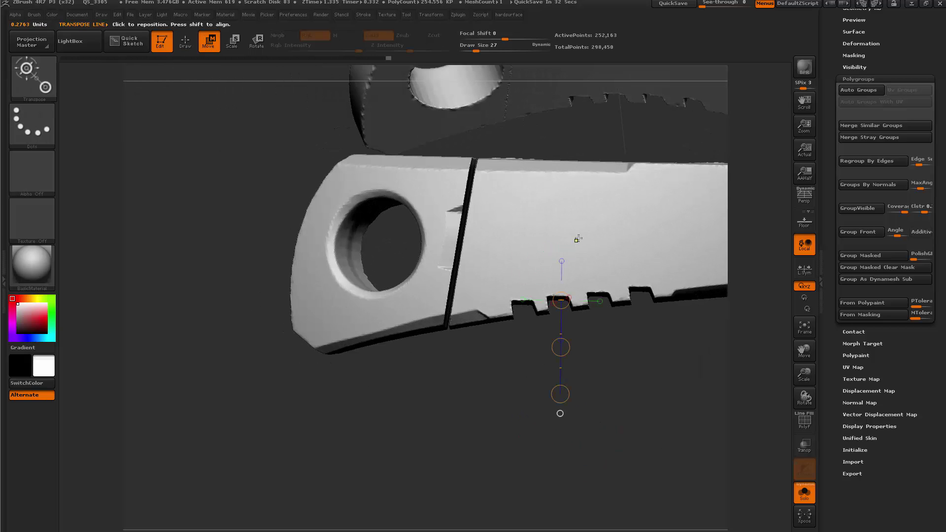
pyautogui.keyDown('ctrl'); pyautogui.click(588, 235); pyautogui.keyUp('ctrl')
pyautogui.hotkey('alt', 's')
pyautogui.moveTo(541, 398); pyautogui.dragTo(482, 394)
pyautogui.hotkey('alt', 's')
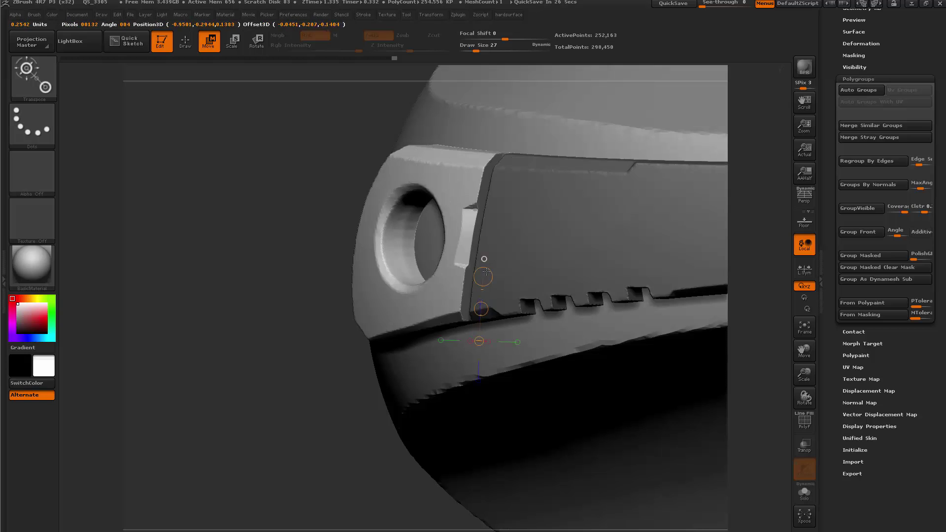
# Step: Clip the notched section's edge along the cut into a slanted bevel with ClipCurve
pyautogui.press('q')
pyautogui.keyDown('ctrl'); pyautogui.keyDown('shift'); pyautogui.moveTo(481, 343); pyautogui.dragTo(481, 291); pyautogui.keyUp('shift'); pyautogui.keyUp('ctrl')
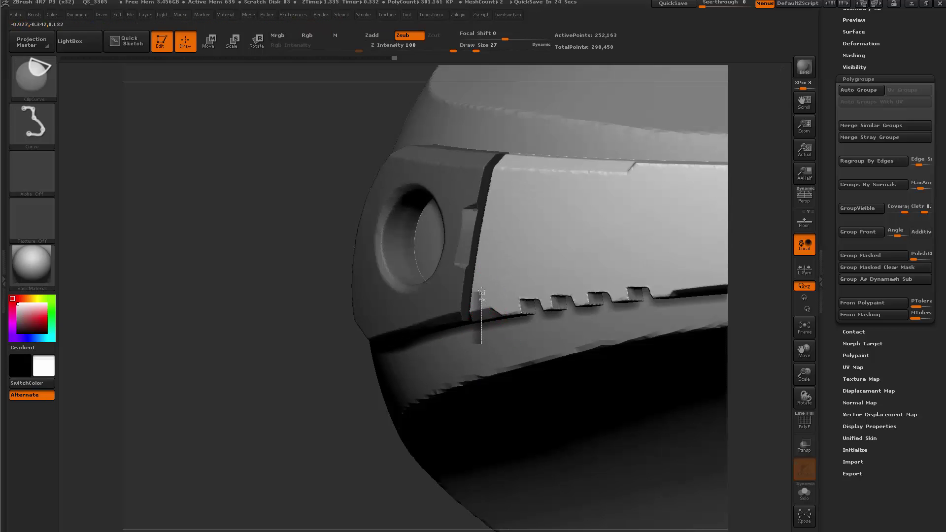
pyautogui.keyDown('ctrl'); pyautogui.keyDown('shift'); pyautogui.moveTo(507, 169); pyautogui.dragTo(497, 155); pyautogui.keyUp('shift'); pyautogui.keyUp('ctrl')
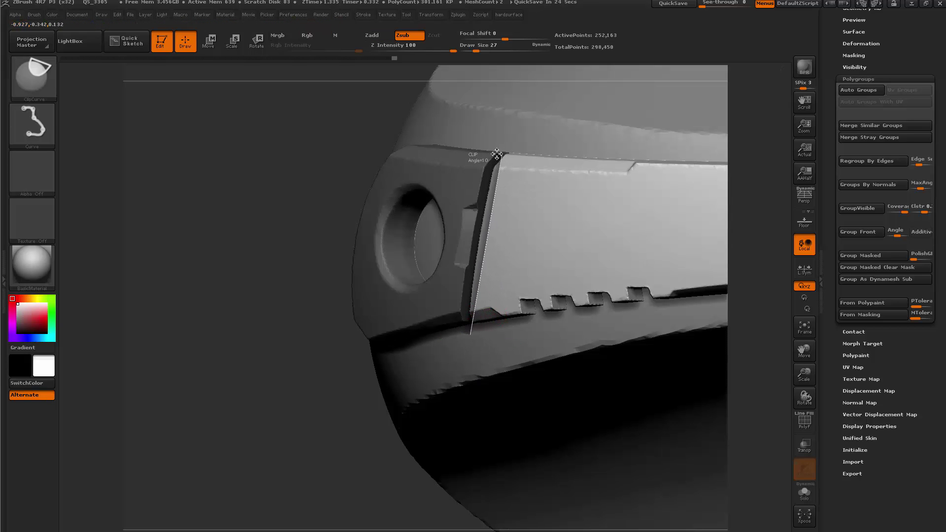
pyautogui.moveTo(550, 285)
pyautogui.mouseDown(button='right')
pyautogui.moveTo(575, 270)
pyautogui.moveTo(533, 322)
pyautogui.mouseUp(button='right')
pyautogui.moveTo(653, 447); pyautogui.dragTo(688, 488)
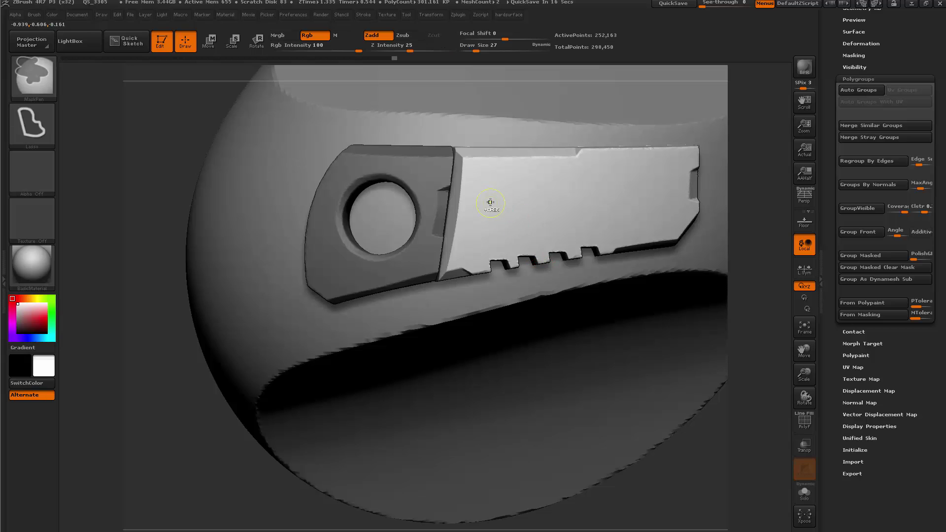
# Step: Try masking a small patch on the notched section beside the cut, and clear that patch
pyautogui.keyDown('ctrl'); pyautogui.moveTo(528, 193); pyautogui.dragTo(498, 196); pyautogui.keyUp('ctrl')
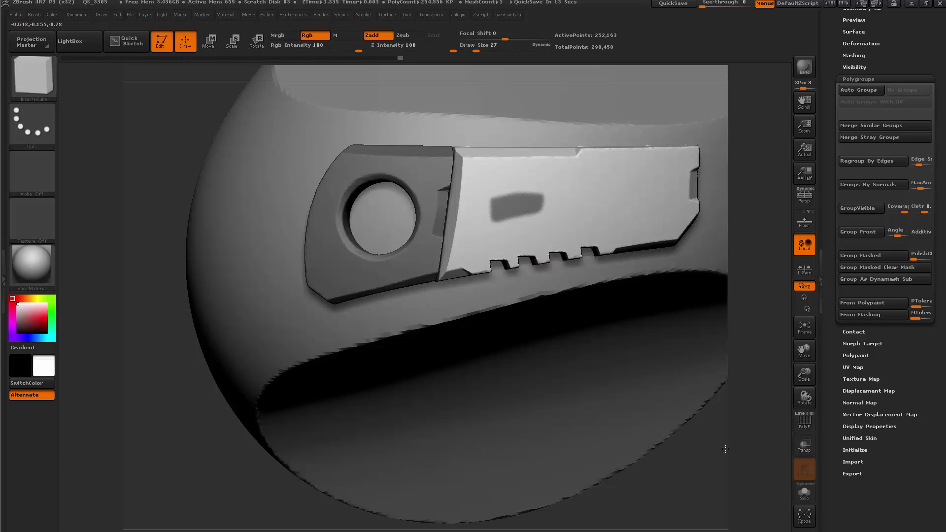
pyautogui.moveTo(726, 449)
pyautogui.mouseDown()
pyautogui.moveTo(684, 444)
pyautogui.moveTo(567, 318)
pyautogui.mouseUp()
pyautogui.moveTo(534, 375); pyautogui.dragTo(531, 373)
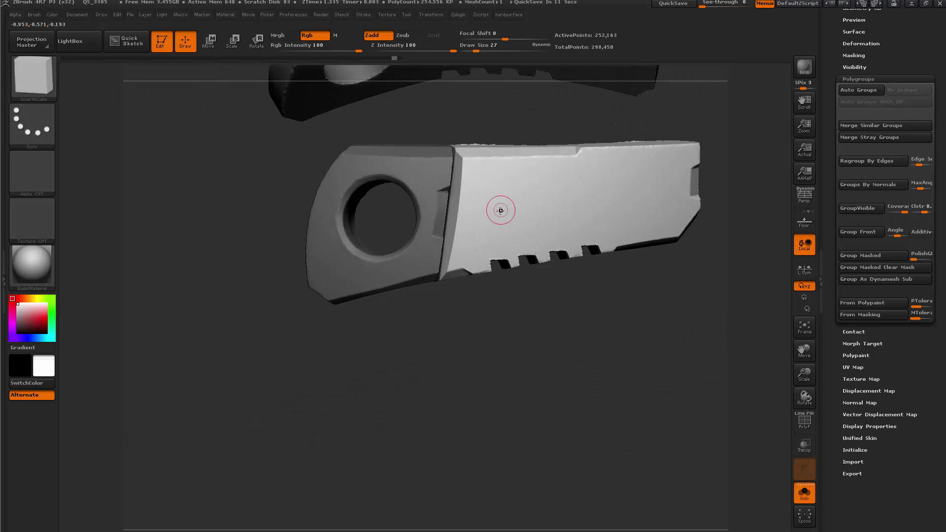
# Step: Set the draw size to 31 and the masking stroke to Freehand, and paint a rounded rectangular mask on the notched section
pyautogui.press('space')
pyautogui.click(502, 209)
pyautogui.click(39, 124)
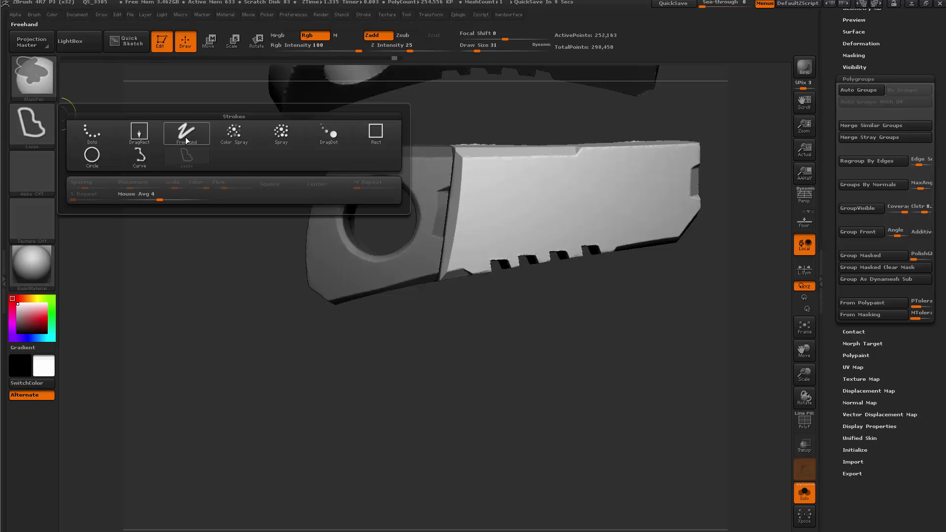
pyautogui.click(191, 137)
pyautogui.press('ctrl')
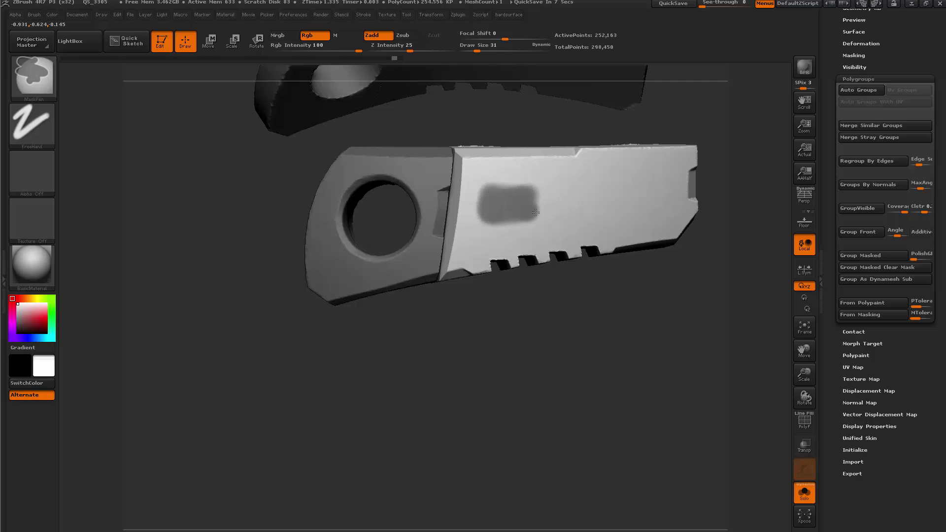
pyautogui.moveTo(586, 343); pyautogui.dragTo(627, 365)
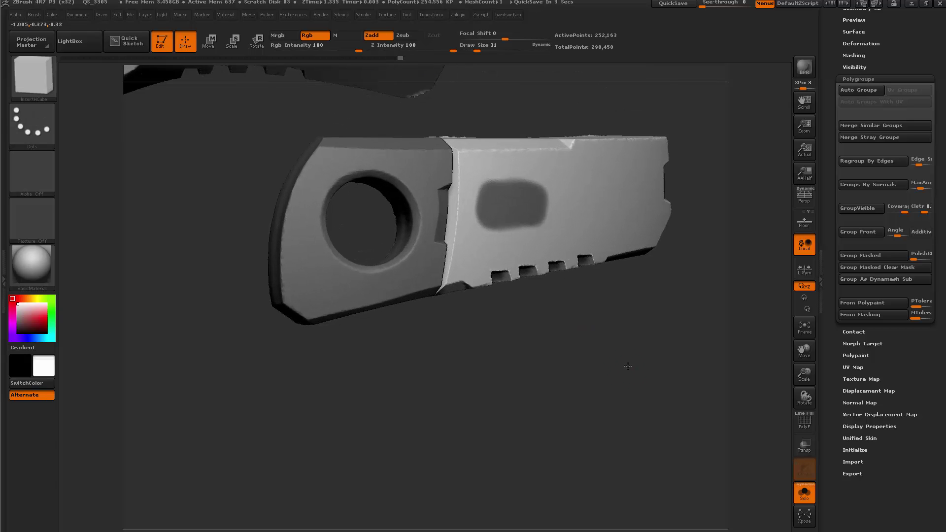
# Step: Clear the panel's masks and repaint only the rounded patch mask on the notched section near the cut
pyautogui.hotkey('ctrl', 'w')
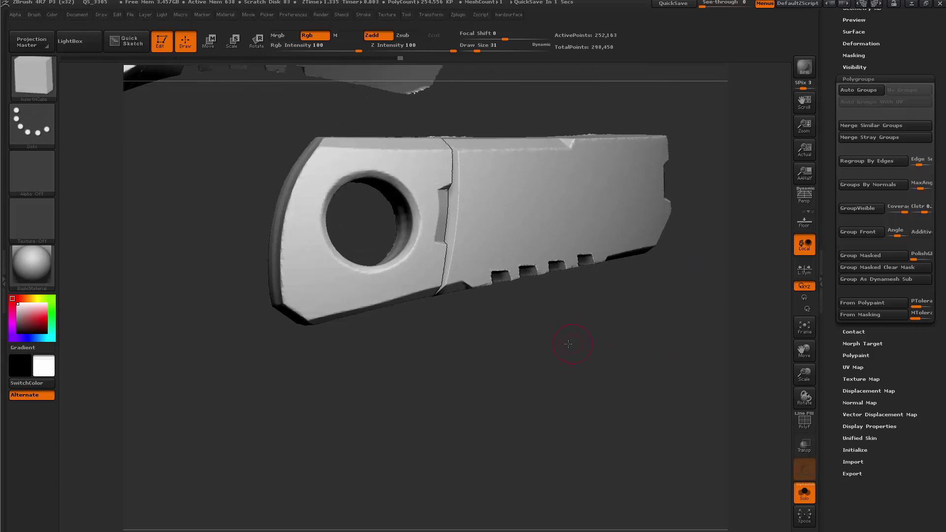
pyautogui.keyDown('ctrl'); pyautogui.keyDown('shift'); pyautogui.click(478, 207); pyautogui.keyUp('shift'); pyautogui.keyUp('ctrl')
pyautogui.press('ctrl')
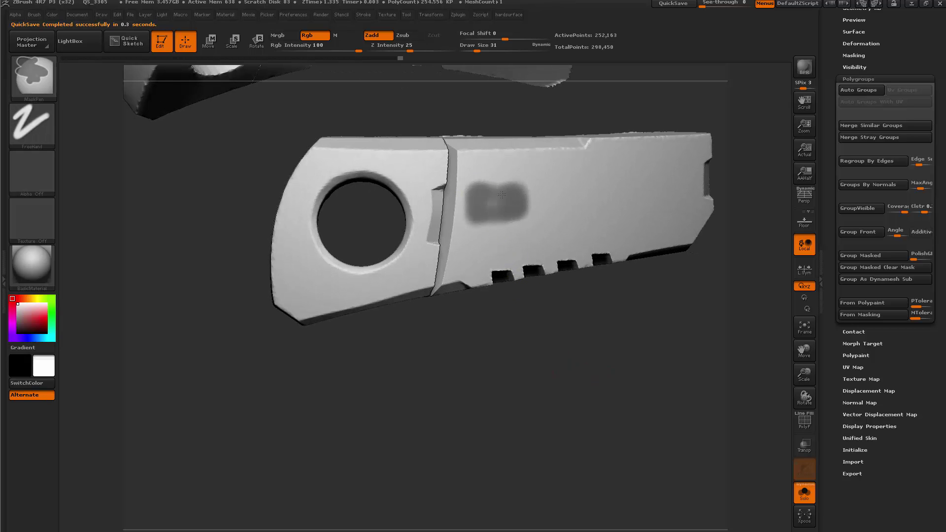
pyautogui.moveTo(683, 338); pyautogui.dragTo(775, 229)
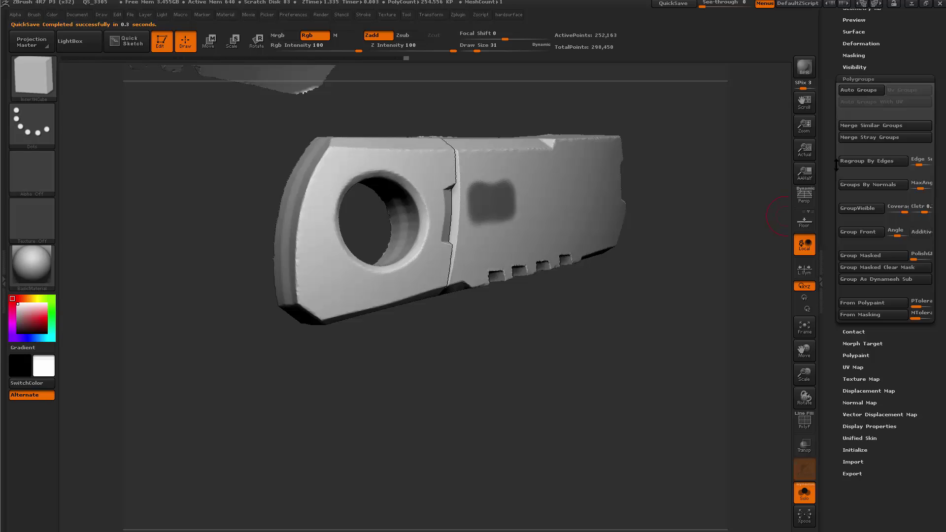
# Step: Extract the masked patch with S Smt 5 and Thick 0.02, accept it as a new subtool and select it
pyautogui.scroll(3, 843, 160)
pyautogui.click(855, 72)
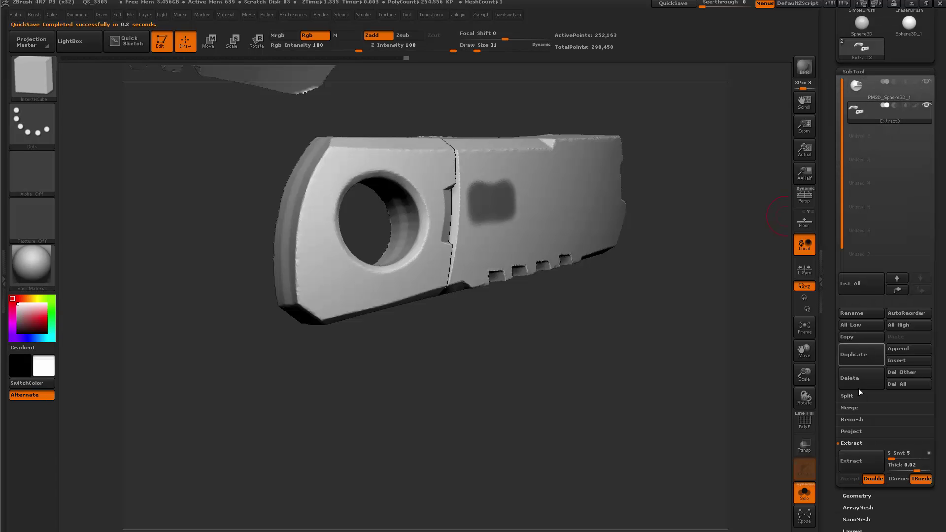
pyautogui.click(860, 462)
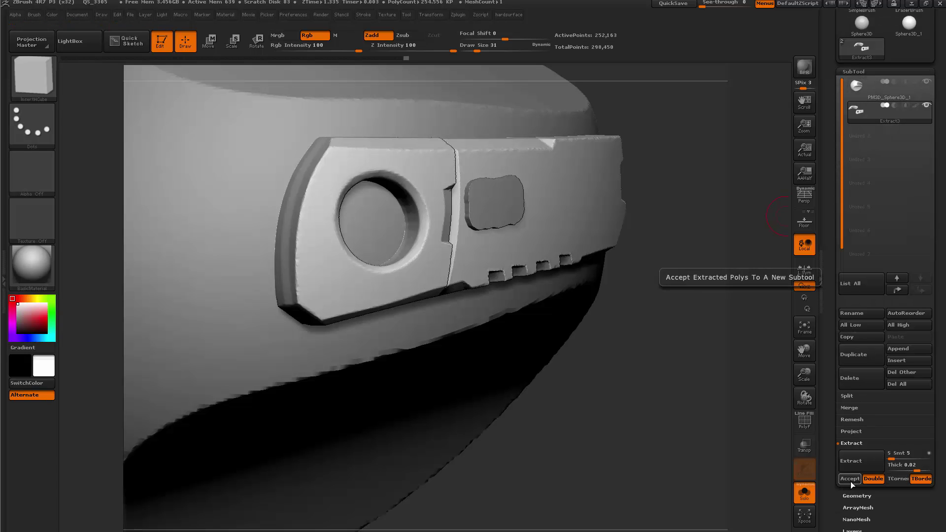
pyautogui.click(850, 479)
pyautogui.click(847, 140)
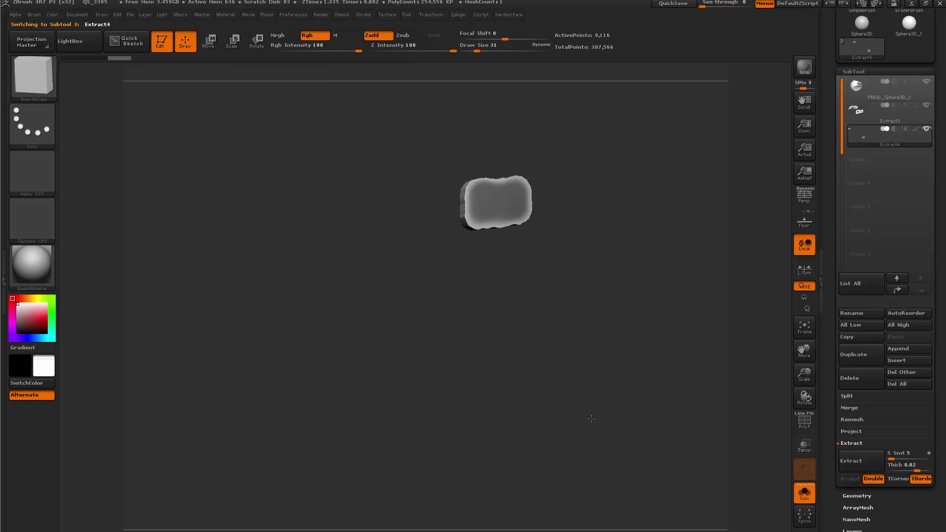
pyautogui.click(590, 397)
pyautogui.moveTo(586, 407); pyautogui.dragTo(584, 401)
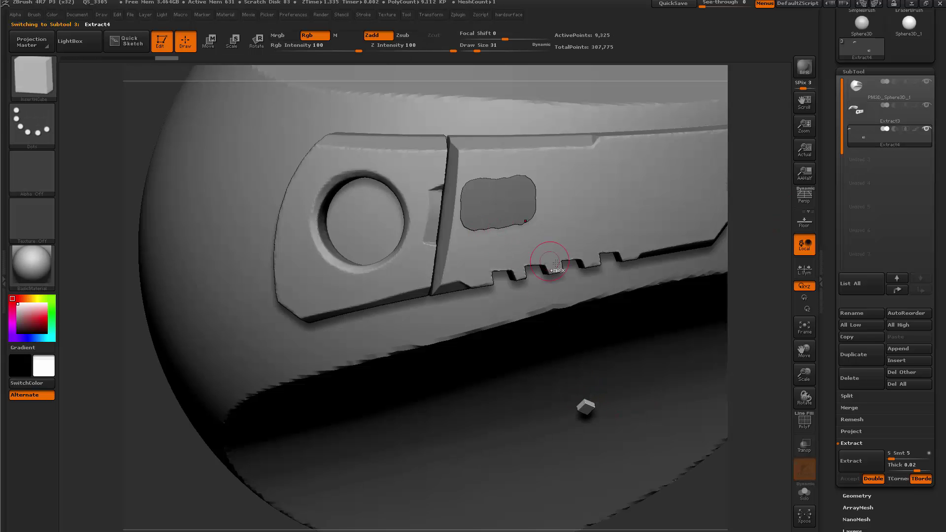
pyautogui.hotkey('ctrl', 'z')
# Step: Stretch the extracted patch lengthwise across the cut until it overlaps the round hole, and set the draw size to 116
pyautogui.press('w')
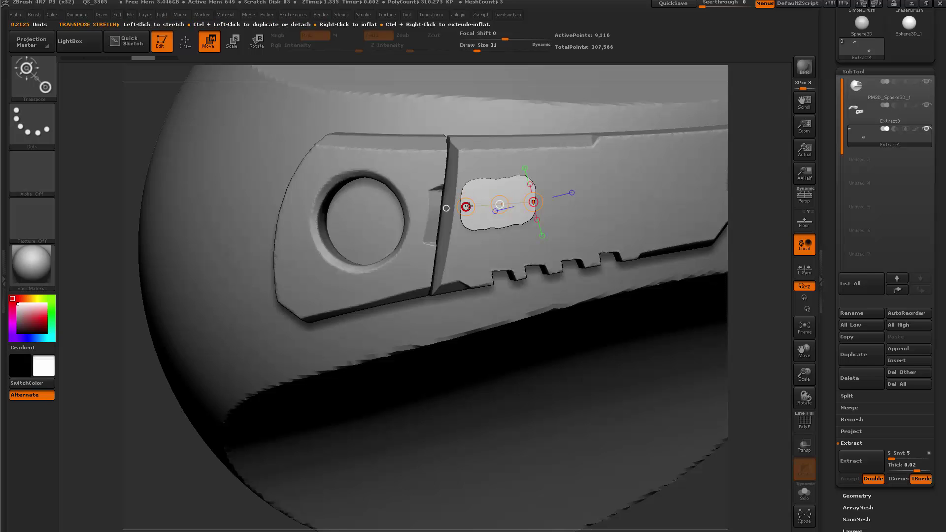
pyautogui.moveTo(465, 206); pyautogui.dragTo(387, 214)
pyautogui.moveTo(470, 210); pyautogui.dragTo(467, 223, button='right')
pyautogui.press('q')
pyautogui.press('space')
pyautogui.moveTo(460, 210); pyautogui.dragTo(476, 212)
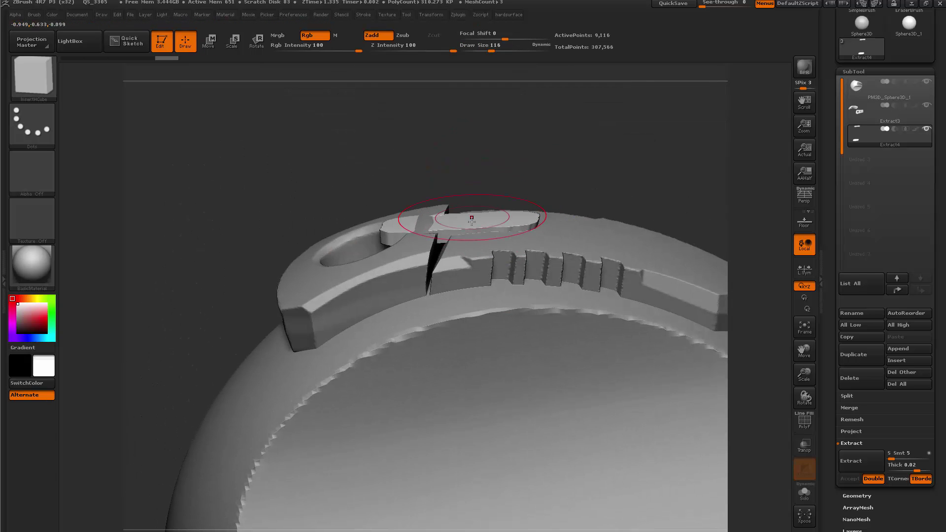
# Step: Thicken the stretched patch by pulling its outer face away from the panel, and lower it slightly toward the surface
pyautogui.press('w')
pyautogui.moveTo(520, 168); pyautogui.dragTo(515, 163, button='right')
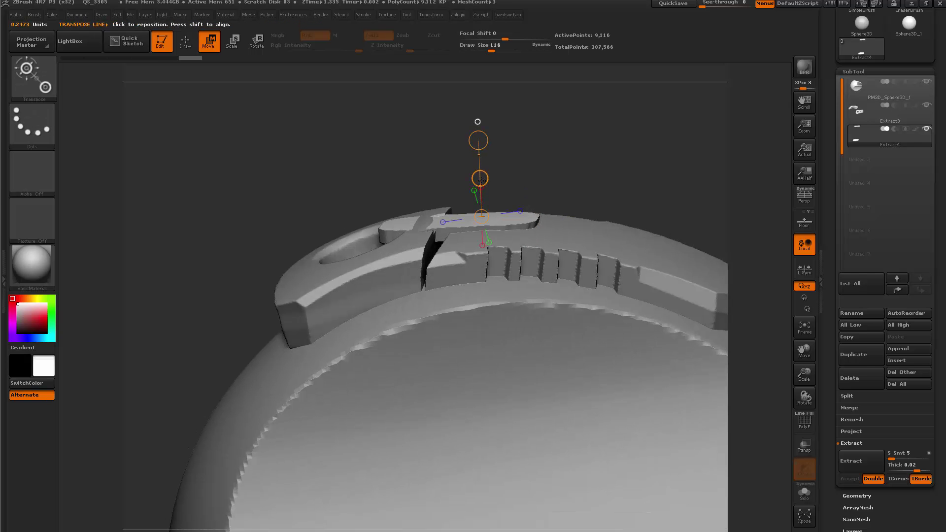
pyautogui.keyDown('ctrl'); pyautogui.moveTo(480, 179); pyautogui.dragTo(479, 149); pyautogui.keyUp('ctrl')
pyautogui.moveTo(585, 152); pyautogui.dragTo(517, 216, button='right')
pyautogui.hotkey('ctrl', 'z')
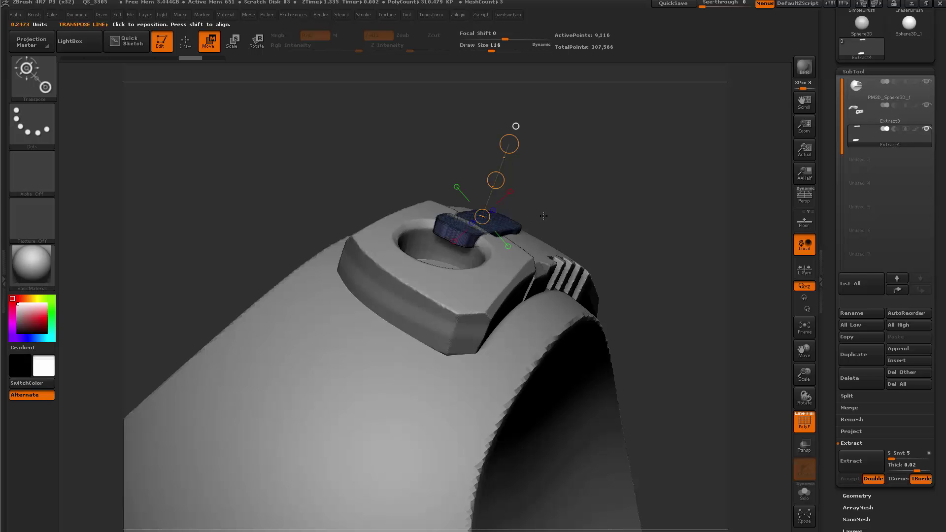
pyautogui.moveTo(601, 208); pyautogui.dragTo(622, 266, button='right')
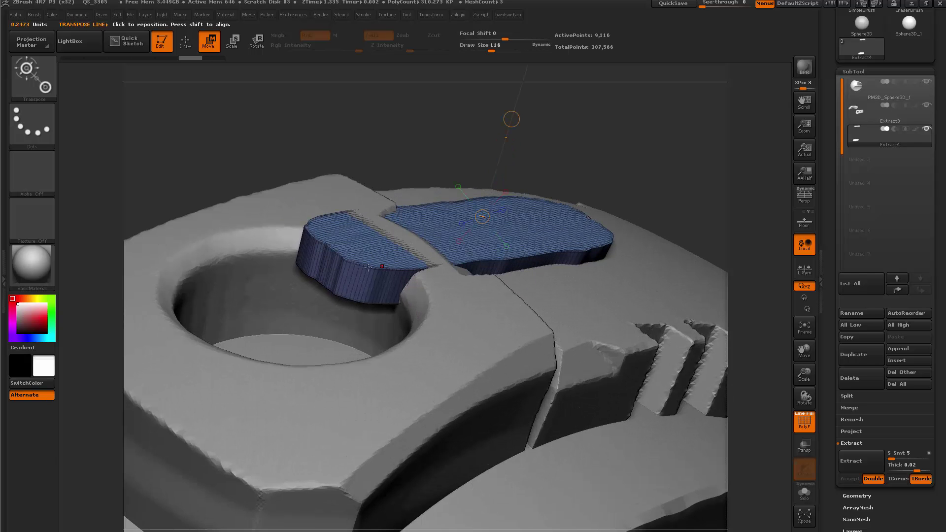
pyautogui.moveTo(649, 148); pyautogui.dragTo(646, 122, button='right')
pyautogui.click(533, 216)
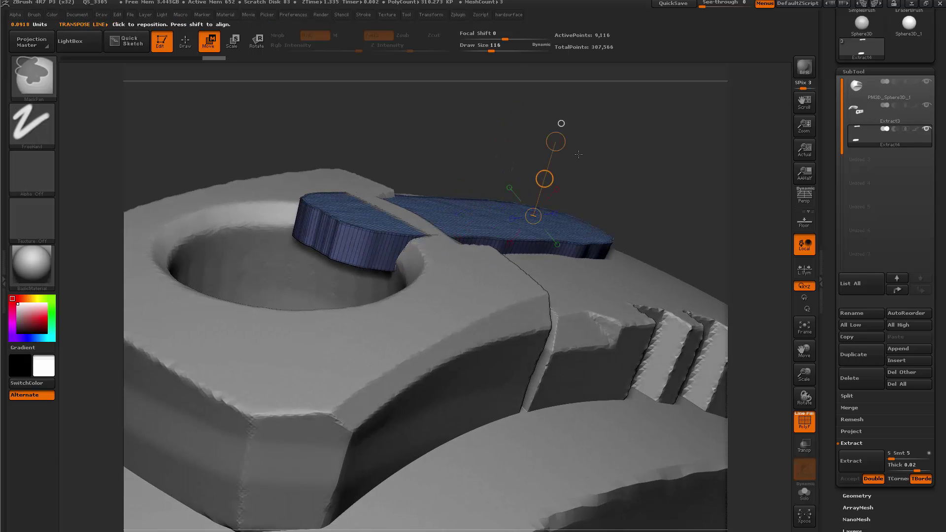
pyautogui.moveTo(572, 181); pyautogui.dragTo(573, 171, button='right')
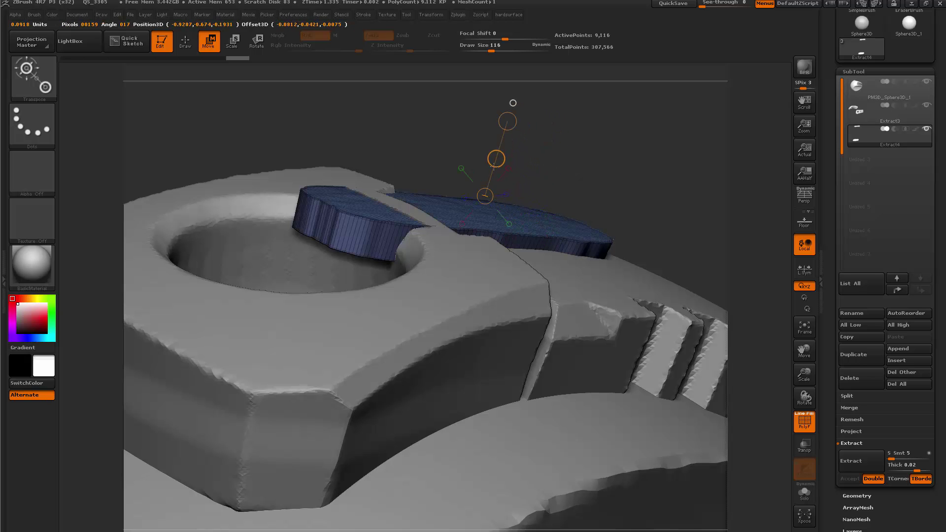
pyautogui.moveTo(491, 179); pyautogui.dragTo(503, 139)
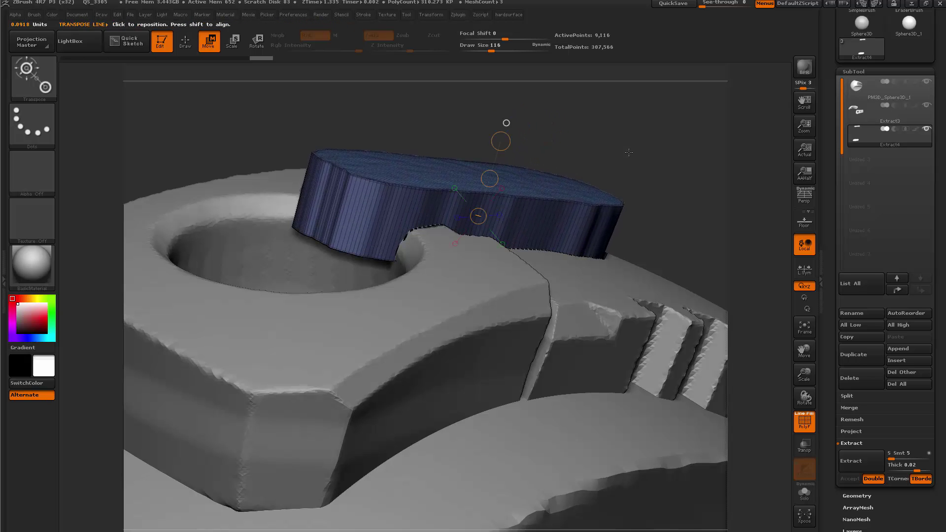
pyautogui.moveTo(627, 150); pyautogui.dragTo(574, 203, button='right')
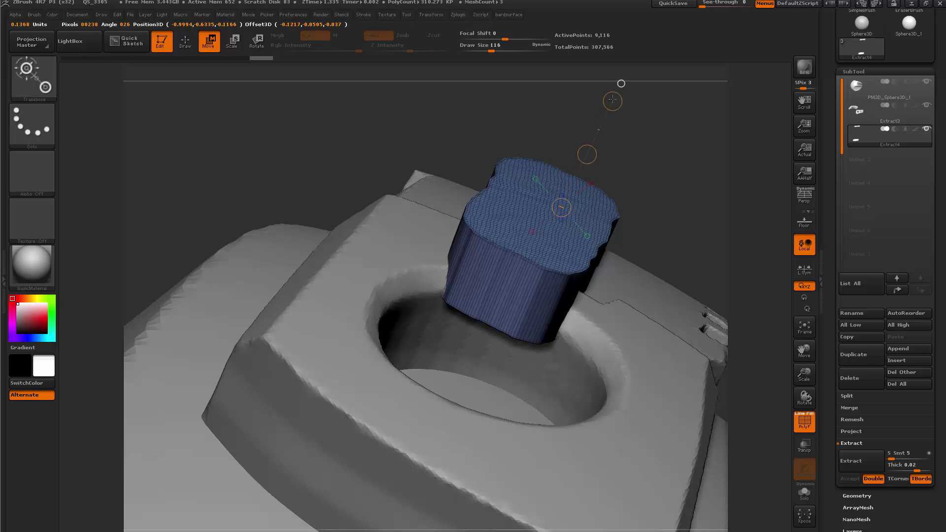
pyautogui.moveTo(589, 149); pyautogui.dragTo(597, 184)
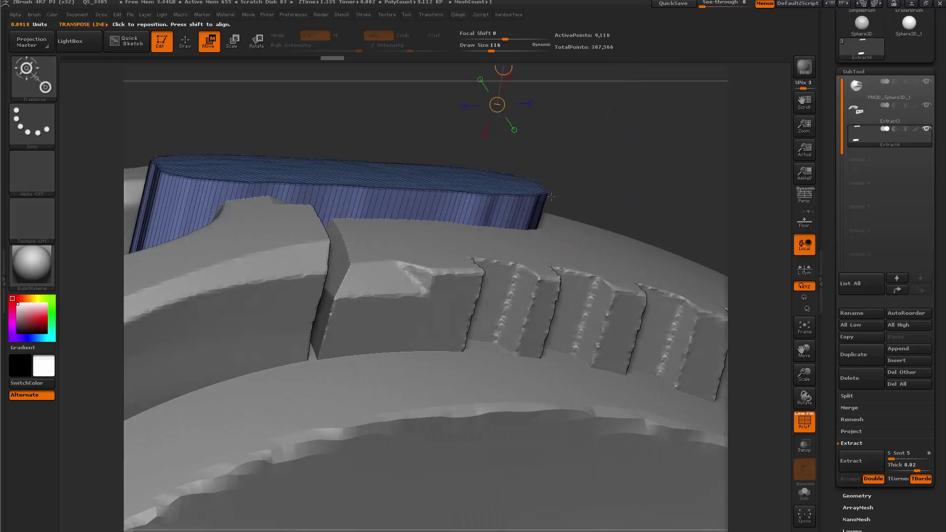
# Step: Reshape the middle of the raised bar using the Move brush at draw size 344
pyautogui.press('space')
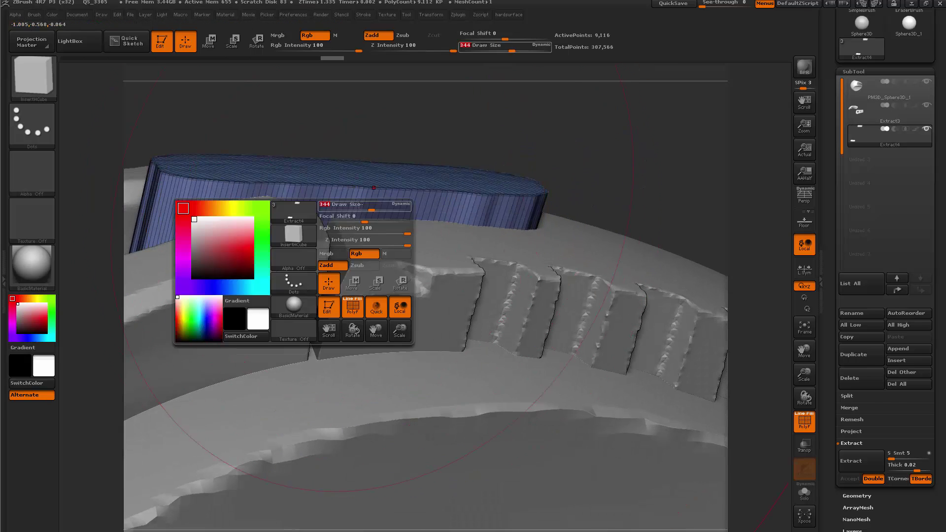
pyautogui.press('b')
pyautogui.press('m')
pyautogui.press('v')
pyautogui.moveTo(364, 190); pyautogui.dragTo(381, 165)
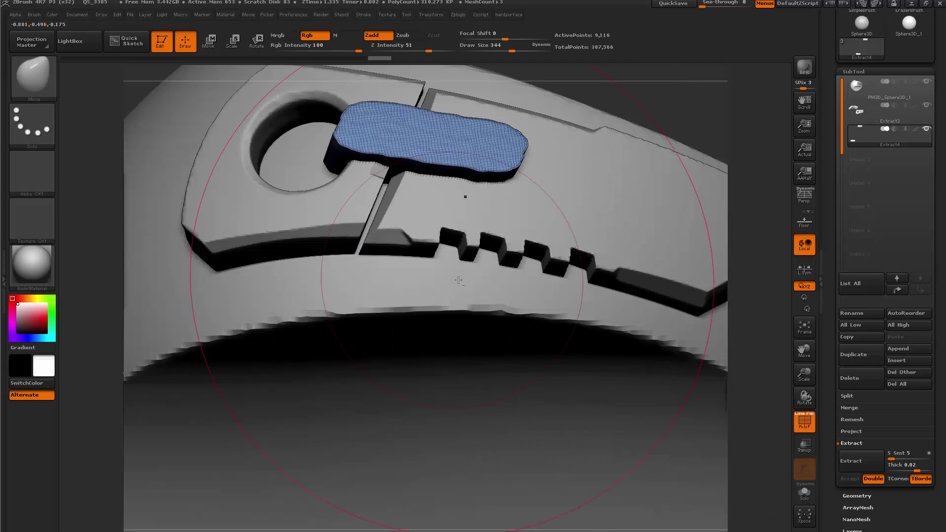
# Step: Shift the bar slightly across the panel toward the notched edge
pyautogui.moveTo(450, 274)
pyautogui.mouseDown(button='right')
pyautogui.moveTo(439, 323)
pyautogui.moveTo(431, 215)
pyautogui.mouseUp(button='right')
pyautogui.press('w')
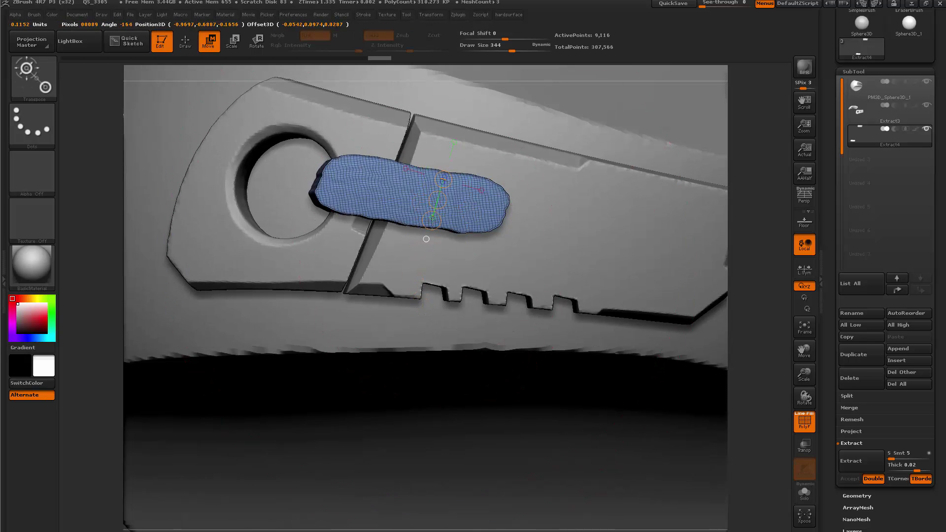
pyautogui.moveTo(440, 207); pyautogui.dragTo(432, 218)
pyautogui.press('q')
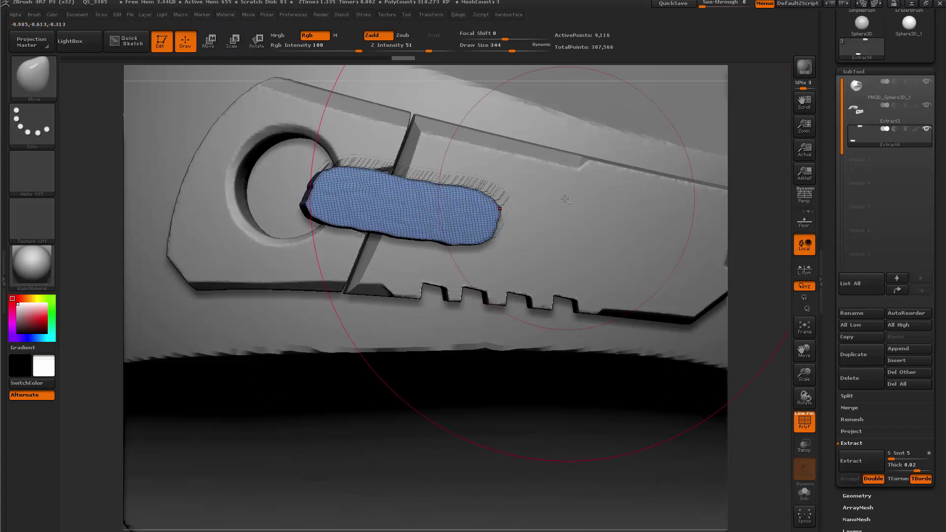
# Step: Convert the bar to a DynaMesh at resolution 128 and turn off its polygroup wireframe display
pyautogui.press('f')
pyautogui.moveTo(565, 199); pyautogui.dragTo(780, 224, button='right')
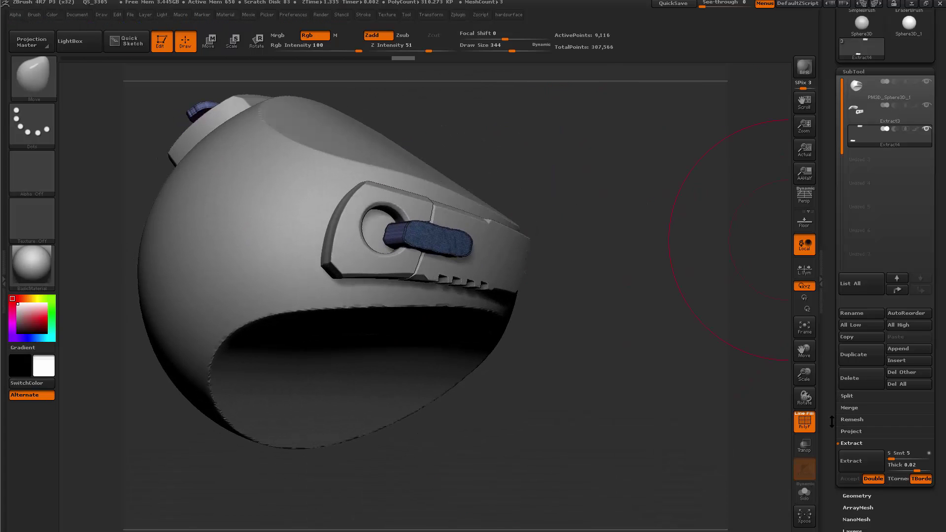
pyautogui.moveTo(831, 421); pyautogui.dragTo(847, 383)
pyautogui.click(853, 370)
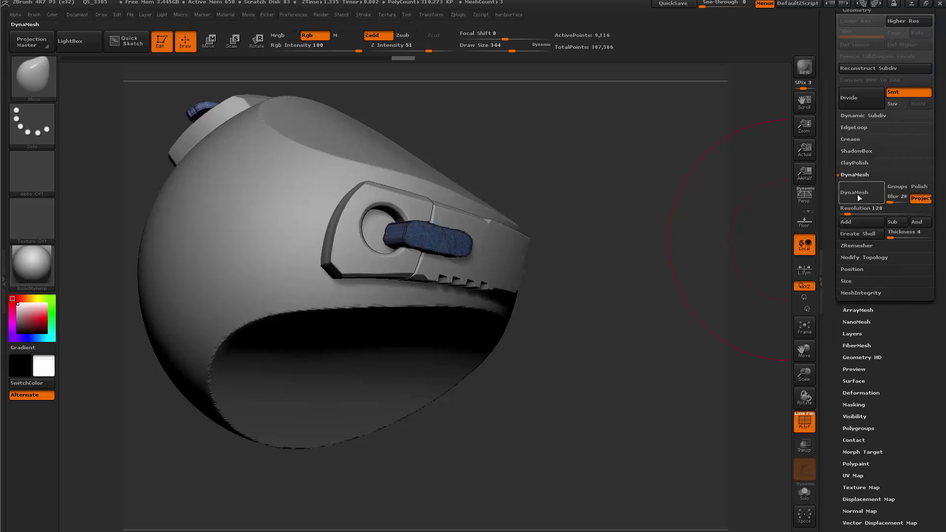
pyautogui.moveTo(661, 372); pyautogui.dragTo(682, 419)
pyautogui.hotkey('shift', 'f')
pyautogui.moveTo(400, 338); pyautogui.dragTo(379, 320)
pyautogui.moveTo(379, 320); pyautogui.dragTo(256, 396, button='right')
pyautogui.rightClick(257, 395)
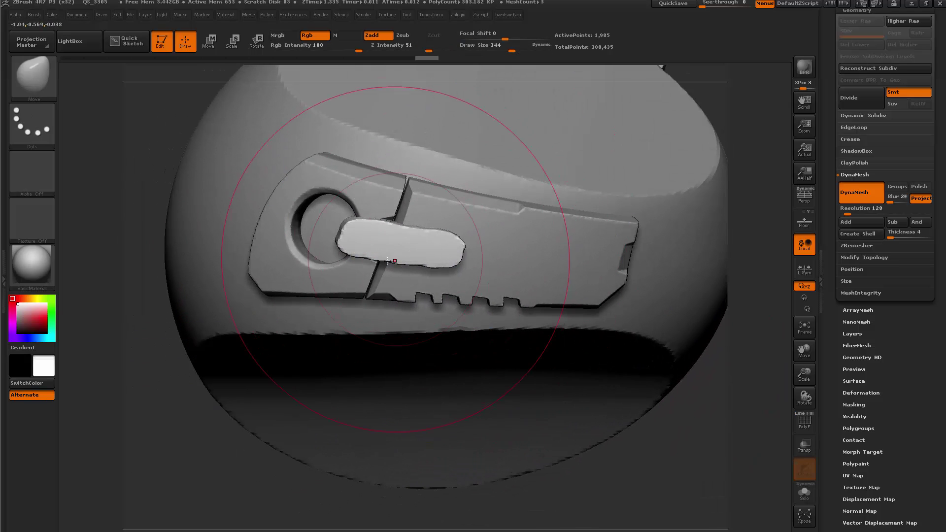
# Step: Clip the bar's long sides and the end over the notched section to straight edges with the ClipCurve brush
pyautogui.press('b')
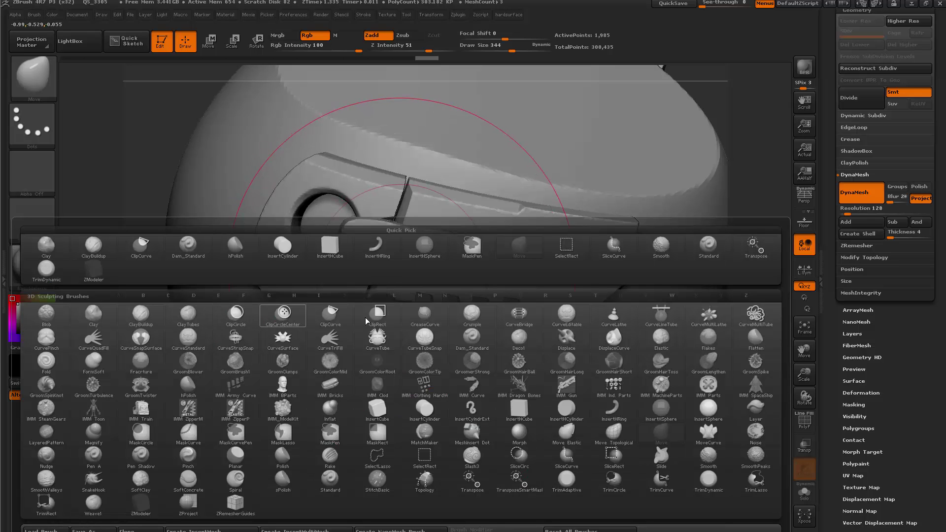
pyautogui.click(339, 318)
pyautogui.rightClick(320, 316)
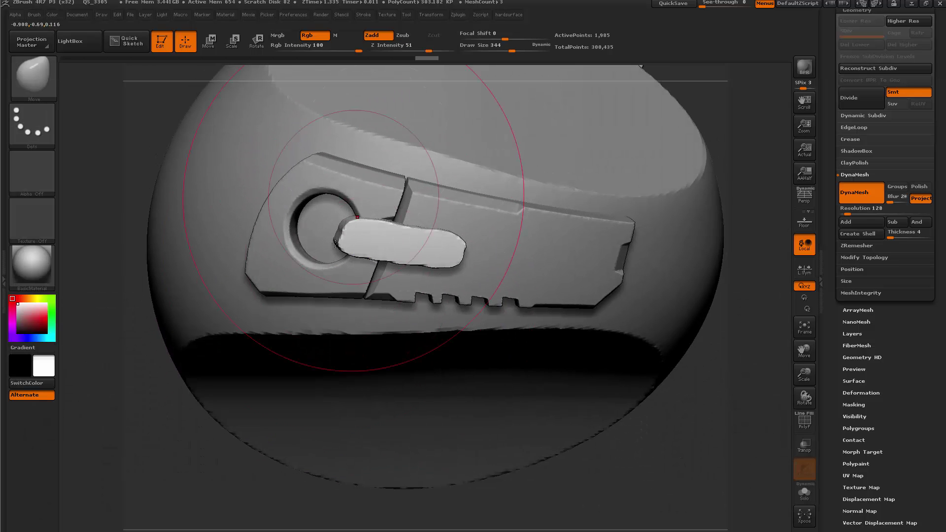
pyautogui.moveTo(325, 284)
pyautogui.keyDown('ctrl'); pyautogui.keyDown('shift'); pyautogui.mouseDown()
pyautogui.moveTo(358, 195)
pyautogui.moveTo(432, 326)
pyautogui.moveTo(422, 335)
pyautogui.mouseUp(); pyautogui.keyUp('shift'); pyautogui.keyUp('ctrl')
pyautogui.moveTo(447, 361); pyautogui.dragTo(445, 194, button='right')
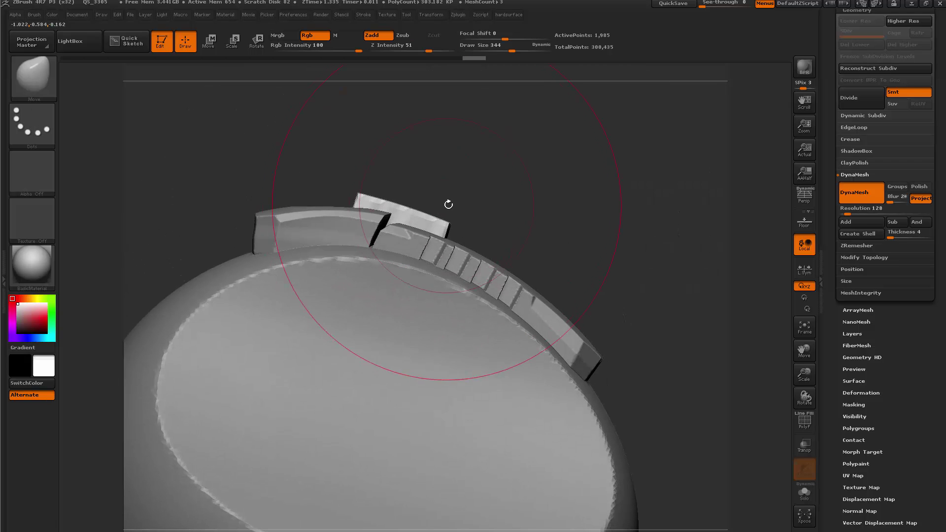
pyautogui.moveTo(448, 204); pyautogui.dragTo(449, 252)
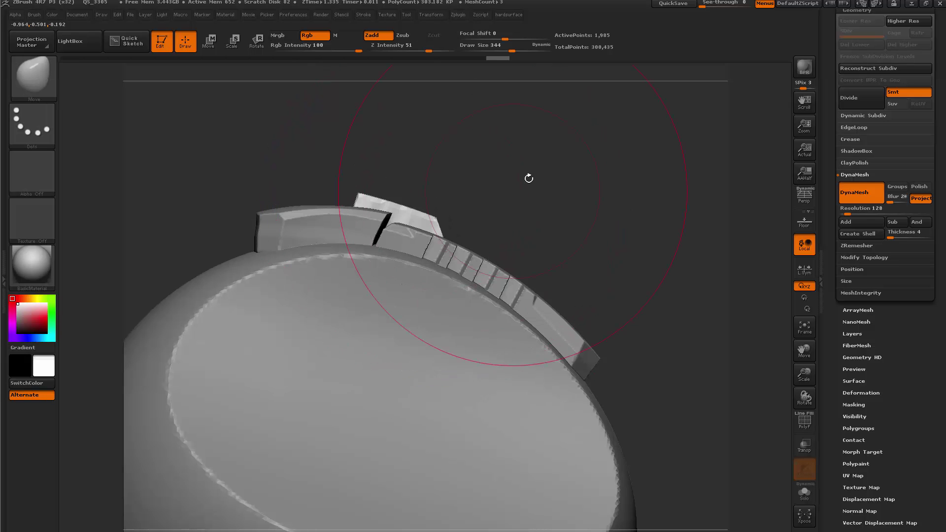
pyautogui.moveTo(528, 178)
pyautogui.mouseDown(button='right')
pyautogui.moveTo(470, 284)
pyautogui.moveTo(458, 253)
pyautogui.mouseUp(button='right')
pyautogui.moveTo(486, 219); pyautogui.dragTo(495, 243, button='right')
pyautogui.moveTo(495, 243)
pyautogui.mouseDown()
pyautogui.moveTo(482, 290)
pyautogui.moveTo(486, 250)
pyautogui.moveTo(466, 231)
pyautogui.mouseUp()
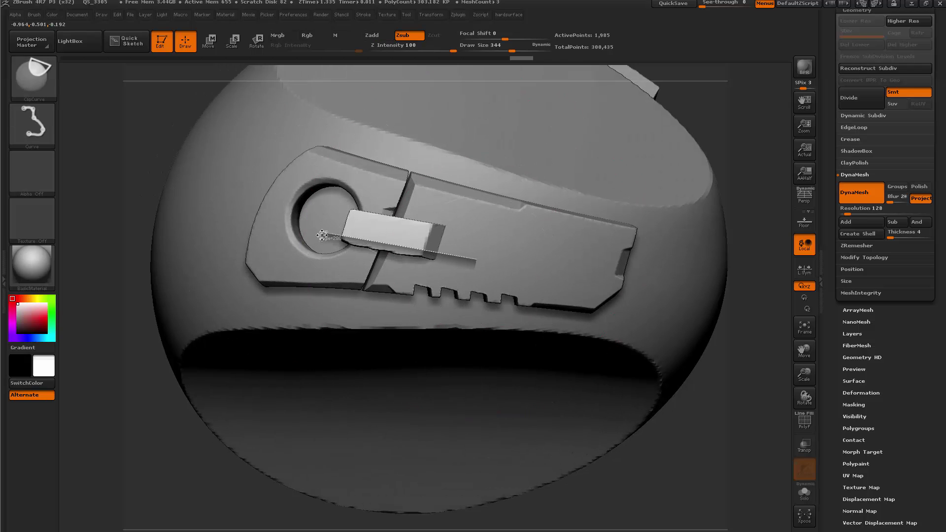
pyautogui.keyDown('ctrl'); pyautogui.keyDown('shift'); pyautogui.moveTo(322, 235); pyautogui.dragTo(322, 235); pyautogui.keyUp('shift'); pyautogui.keyUp('ctrl')
# Step: Clip the bar's end over the round hole flat and bevel its upper corner with ClipCurve
pyautogui.moveTo(370, 262)
pyautogui.mouseDown(button='right')
pyautogui.moveTo(402, 201)
pyautogui.moveTo(388, 186)
pyautogui.mouseUp(button='right')
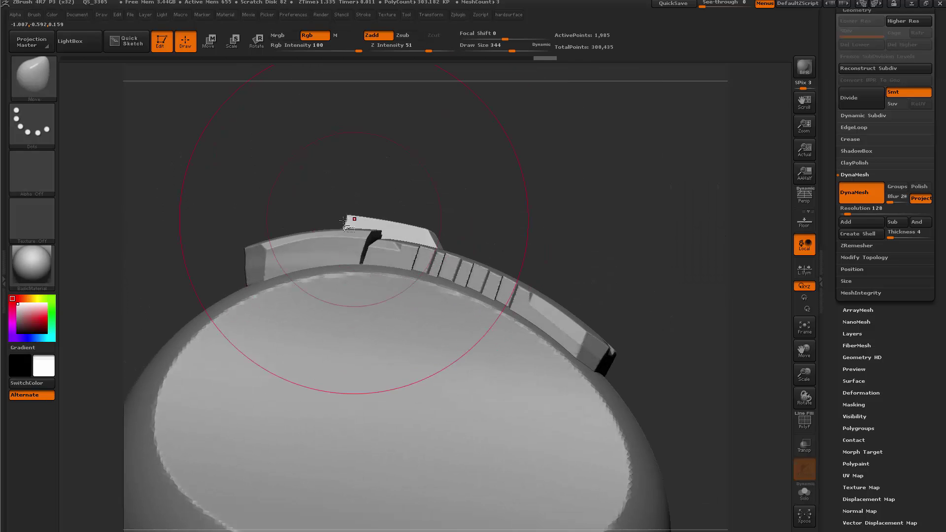
pyautogui.keyDown('ctrl'); pyautogui.keyDown('shift'); pyautogui.moveTo(336, 221); pyautogui.dragTo(371, 210); pyautogui.keyUp('shift'); pyautogui.keyUp('ctrl')
pyautogui.moveTo(424, 186); pyautogui.dragTo(438, 254, button='right')
pyautogui.moveTo(491, 188)
pyautogui.mouseDown(button='right')
pyautogui.moveTo(487, 246)
pyautogui.moveTo(484, 222)
pyautogui.moveTo(517, 226)
pyautogui.moveTo(503, 240)
pyautogui.moveTo(433, 168)
pyautogui.moveTo(345, 187)
pyautogui.mouseUp(button='right')
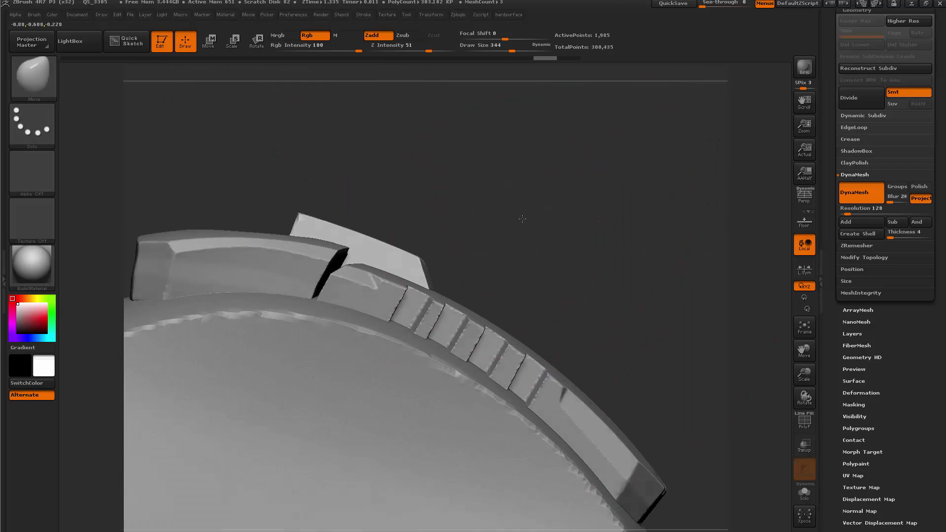
pyautogui.keyDown('ctrl'); pyautogui.keyDown('shift'); pyautogui.moveTo(280, 229); pyautogui.dragTo(351, 209); pyautogui.keyUp('shift'); pyautogui.keyUp('ctrl')
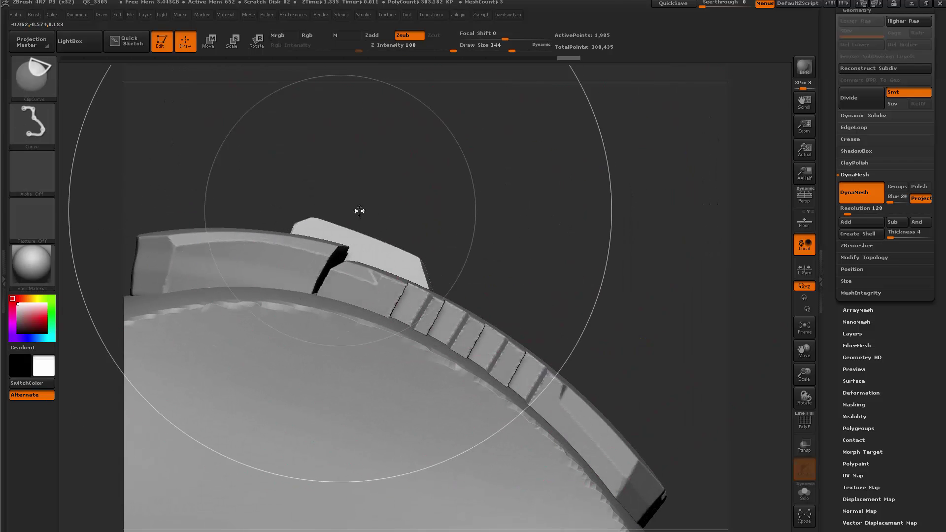
pyautogui.moveTo(463, 197)
pyautogui.mouseDown(button='right')
pyautogui.moveTo(508, 268)
pyautogui.moveTo(486, 291)
pyautogui.moveTo(491, 211)
pyautogui.moveTo(451, 199)
pyautogui.mouseUp(button='right')
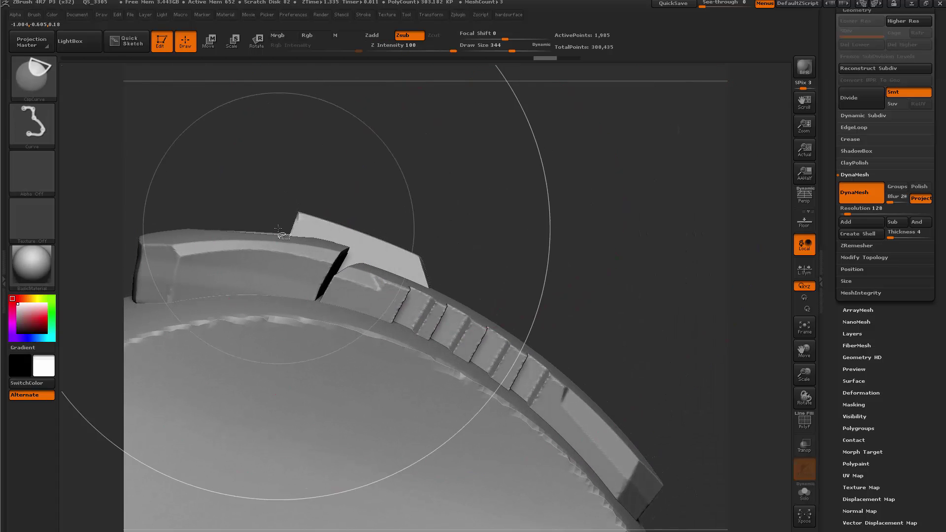
pyautogui.keyDown('ctrl'); pyautogui.keyDown('shift'); pyautogui.moveTo(281, 227); pyautogui.dragTo(340, 205); pyautogui.keyUp('shift'); pyautogui.keyUp('ctrl')
pyautogui.moveTo(383, 192)
pyautogui.mouseDown(button='right')
pyautogui.moveTo(479, 255)
pyautogui.moveTo(443, 246)
pyautogui.moveTo(480, 275)
pyautogui.moveTo(414, 317)
pyautogui.mouseUp(button='right')
# Step: Try clipping a recess into the middle of the bar's top face
pyautogui.hotkey('shift', 'f')
pyautogui.moveTo(475, 368)
pyautogui.mouseDown(button='right')
pyautogui.moveTo(541, 357)
pyautogui.moveTo(546, 406)
pyautogui.moveTo(556, 269)
pyautogui.mouseUp(button='right')
pyautogui.hotkey('shift', 'f')
pyautogui.moveTo(590, 163)
pyautogui.keyDown('alt'); pyautogui.mouseDown(button='right')
pyautogui.moveTo(578, 292)
pyautogui.moveTo(614, 207)
pyautogui.moveTo(622, 127)
pyautogui.moveTo(586, 225)
pyautogui.mouseUp(button='right'); pyautogui.keyUp('alt')
pyautogui.keyDown('ctrl'); pyautogui.keyDown('shift'); pyautogui.moveTo(369, 213); pyautogui.dragTo(376, 251); pyautogui.keyUp('shift'); pyautogui.keyUp('ctrl')
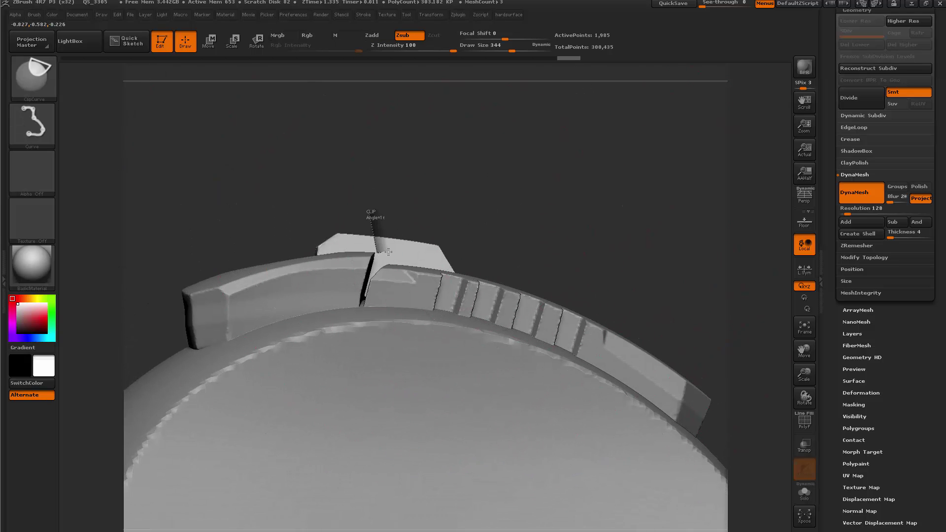
pyautogui.keyDown('ctrl'); pyautogui.keyDown('shift'); pyautogui.moveTo(453, 203); pyautogui.dragTo(452, 208); pyautogui.keyUp('shift'); pyautogui.keyUp('ctrl')
pyautogui.moveTo(563, 221)
pyautogui.mouseDown(button='right')
pyautogui.moveTo(569, 244)
pyautogui.moveTo(526, 382)
pyautogui.moveTo(485, 242)
pyautogui.moveTo(480, 290)
pyautogui.moveTo(463, 277)
pyautogui.mouseUp(button='right')
pyautogui.hotkey('ctrl', 'z')
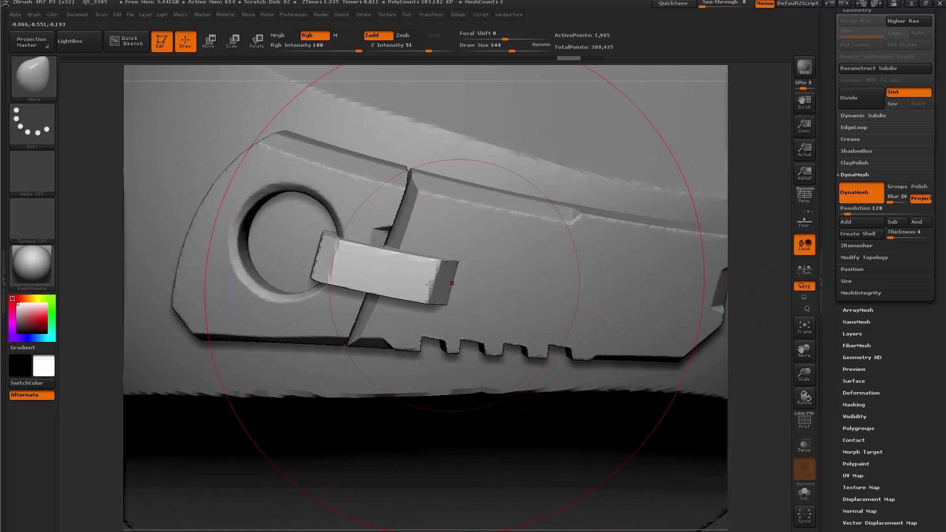
pyautogui.hotkey('ctrl', 'shift', 'z')
# Step: Adjust the bar's hole-side corner and remesh the bar with DynaMesh at resolution 256
pyautogui.moveTo(331, 228); pyautogui.dragTo(337, 229)
pyautogui.moveTo(446, 340)
pyautogui.keyDown('ctrl'); pyautogui.mouseDown(button='right')
pyautogui.moveTo(554, 382)
pyautogui.moveTo(629, 376)
pyautogui.moveTo(663, 412)
pyautogui.moveTo(685, 371)
pyautogui.mouseUp(button='right'); pyautogui.keyUp('ctrl')
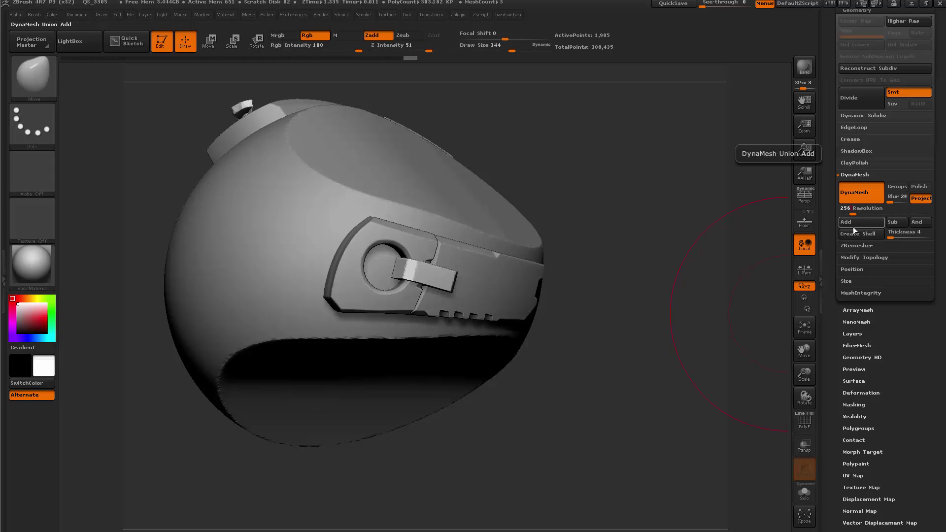
pyautogui.moveTo(644, 344); pyautogui.dragTo(655, 301, button='right')
pyautogui.keyDown('ctrl'); pyautogui.moveTo(671, 389); pyautogui.dragTo(655, 343); pyautogui.keyUp('ctrl')
pyautogui.moveTo(655, 343); pyautogui.dragTo(605, 280, button='right')
# Step: Clip a shallow recess into the middle of the bar's top face and review the mirrored bars on both sides
pyautogui.moveTo(400, 232)
pyautogui.keyDown('ctrl'); pyautogui.keyDown('shift'); pyautogui.mouseDown()
pyautogui.moveTo(407, 252)
pyautogui.moveTo(445, 255)
pyautogui.mouseUp(); pyautogui.keyUp('shift'); pyautogui.keyUp('ctrl')
pyautogui.moveTo(559, 283); pyautogui.dragTo(584, 357, button='right')
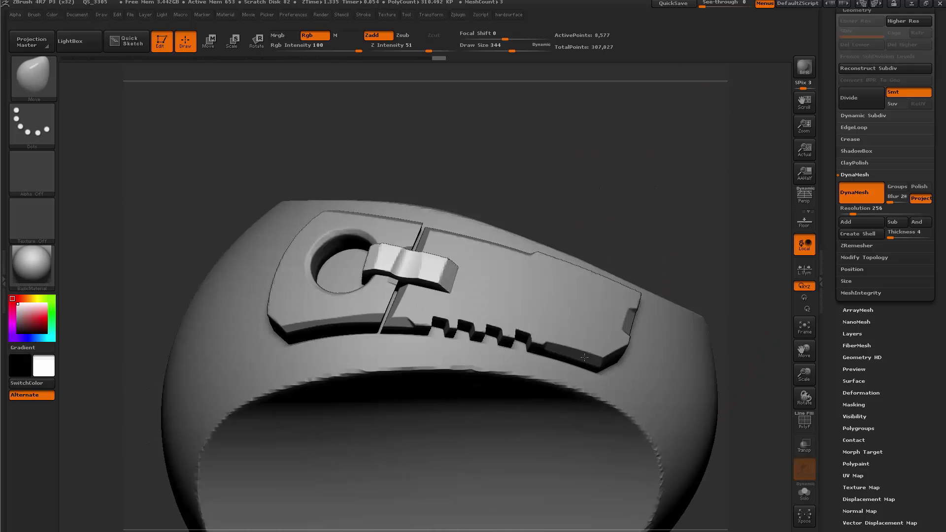
pyautogui.moveTo(613, 239); pyautogui.dragTo(650, 431, button='right')
pyautogui.press('w')
pyautogui.moveTo(701, 353)
pyautogui.keyDown('ctrl'); pyautogui.mouseDown(button='right')
pyautogui.moveTo(659, 311)
pyautogui.moveTo(596, 375)
pyautogui.moveTo(528, 397)
pyautogui.moveTo(510, 382)
pyautogui.mouseUp(button='right'); pyautogui.keyUp('ctrl')
pyautogui.press('q')
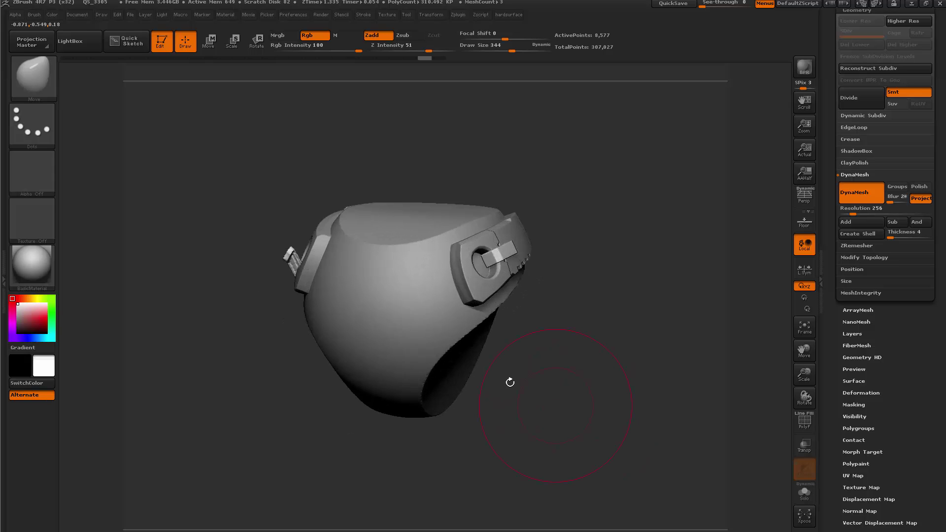
# Step: Isolate the side panel with the round hole and polish the faces and edges of its front end with hPolish
pyautogui.keyDown('alt'); pyautogui.click(441, 296); pyautogui.keyUp('alt')
pyautogui.moveTo(590, 392)
pyautogui.mouseDown(button='right')
pyautogui.moveTo(547, 387)
pyautogui.moveTo(619, 376)
pyautogui.moveTo(641, 389)
pyautogui.moveTo(617, 367)
pyautogui.moveTo(672, 362)
pyautogui.moveTo(627, 378)
pyautogui.moveTo(671, 376)
pyautogui.moveTo(661, 427)
pyautogui.moveTo(650, 401)
pyautogui.mouseUp(button='right')
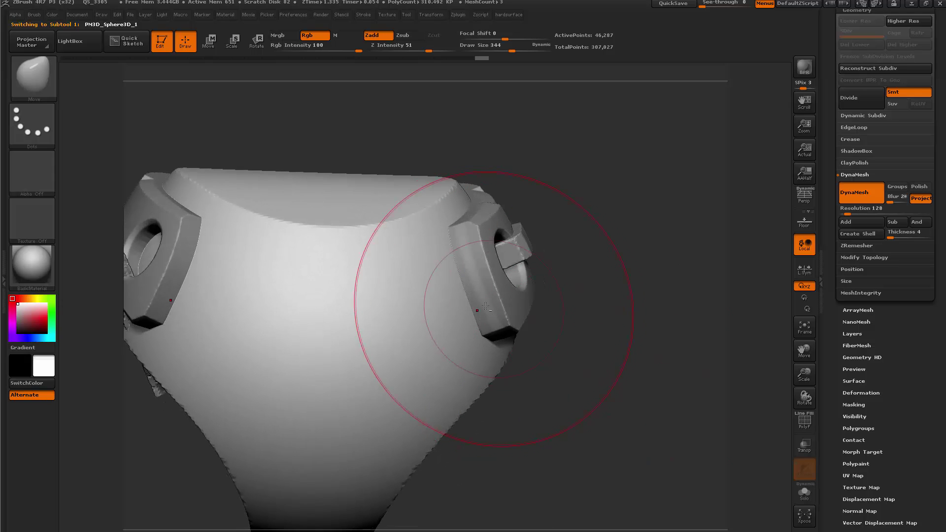
pyautogui.keyDown('alt'); pyautogui.click(495, 310); pyautogui.keyUp('alt')
pyautogui.moveTo(544, 372)
pyautogui.mouseDown(button='right')
pyautogui.moveTo(589, 390)
pyautogui.moveTo(616, 387)
pyautogui.moveTo(630, 362)
pyautogui.mouseUp(button='right')
pyautogui.hotkey('shift', 's')
pyautogui.press('space')
pyautogui.moveTo(499, 295); pyautogui.dragTo(476, 293)
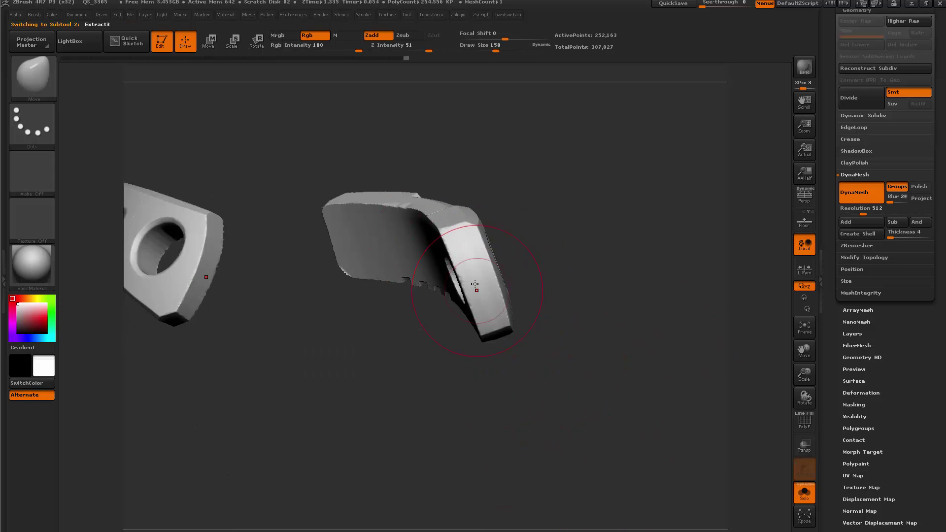
pyautogui.moveTo(559, 242); pyautogui.dragTo(448, 249, button='right')
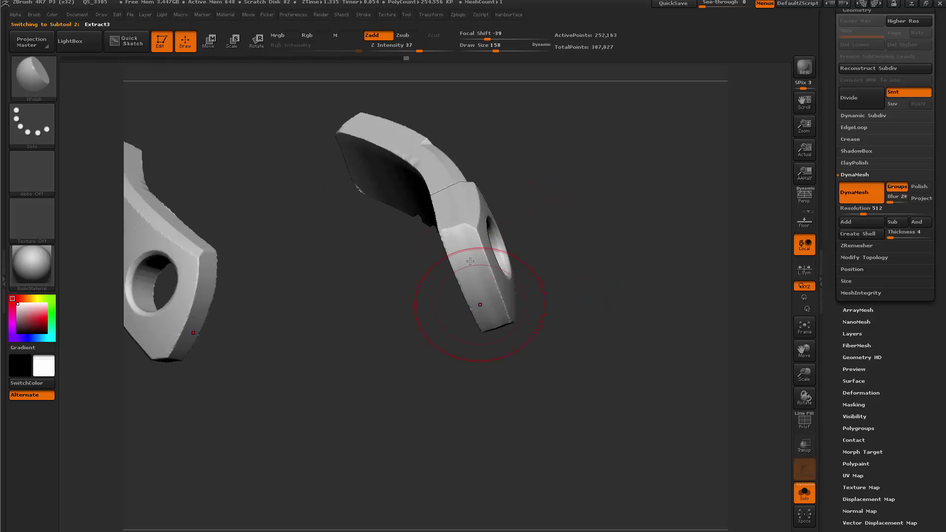
pyautogui.moveTo(463, 251); pyautogui.dragTo(500, 313, button='right')
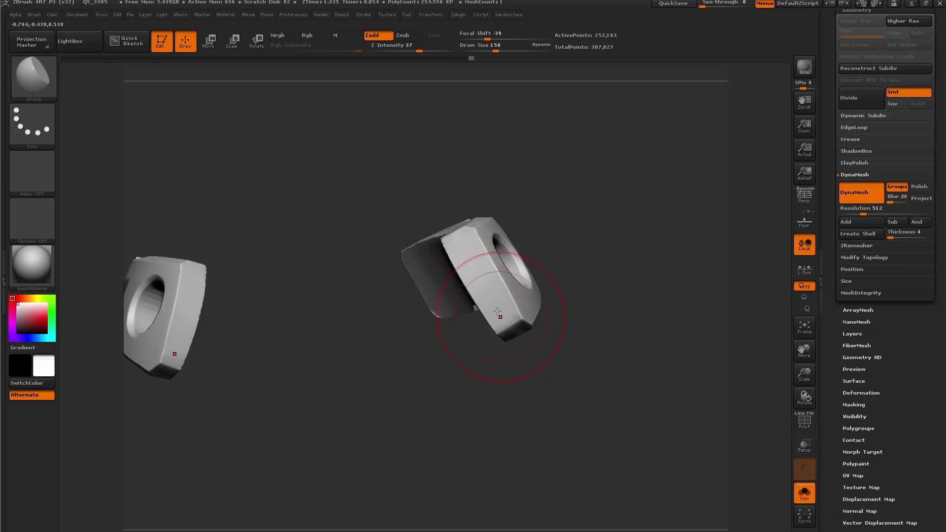
pyautogui.moveTo(566, 389); pyautogui.dragTo(528, 346, button='right')
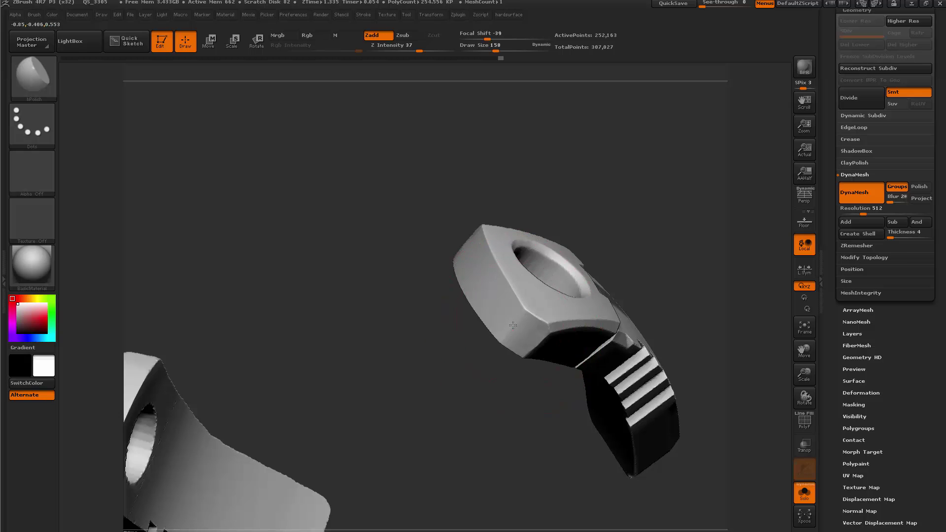
pyautogui.moveTo(513, 325); pyautogui.dragTo(493, 394, button='right')
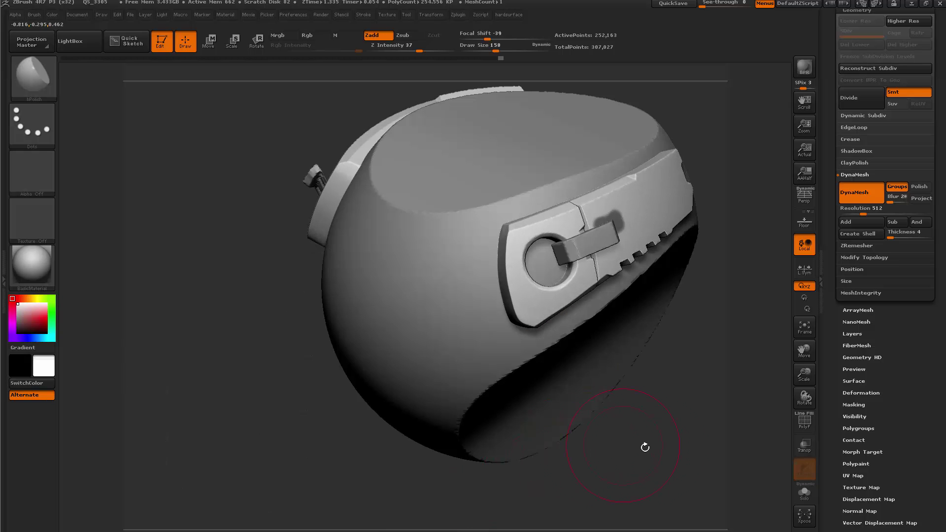
# Step: Show all parts again and apply Mirror And Weld to the side panel so both sides match
pyautogui.moveTo(644, 445); pyautogui.dragTo(605, 415, button='right')
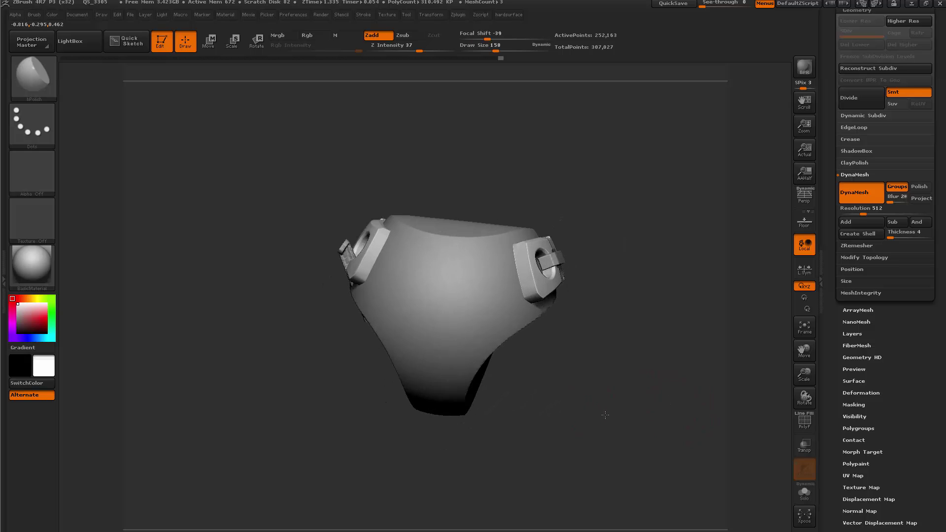
pyautogui.moveTo(605, 415); pyautogui.dragTo(653, 421)
pyautogui.moveTo(454, 480); pyautogui.dragTo(507, 475)
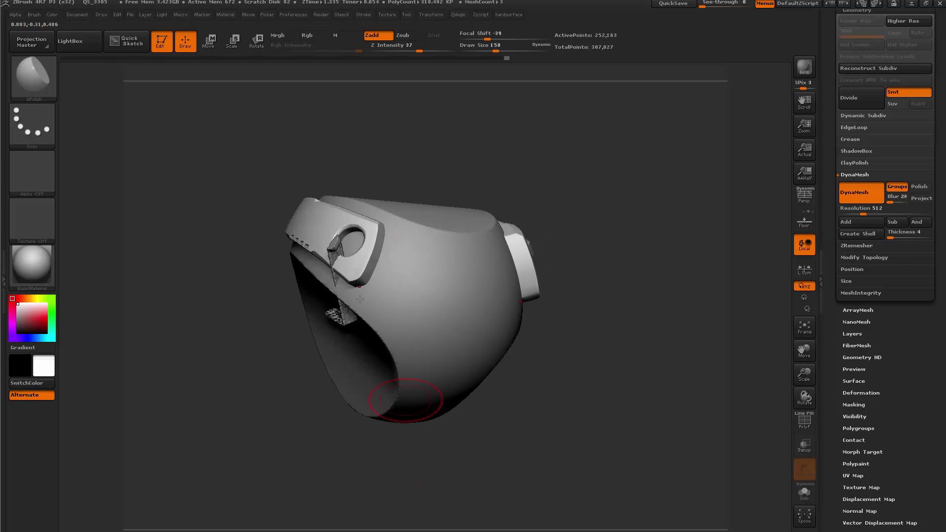
pyautogui.moveTo(673, 390); pyautogui.dragTo(619, 385)
pyautogui.click(864, 257)
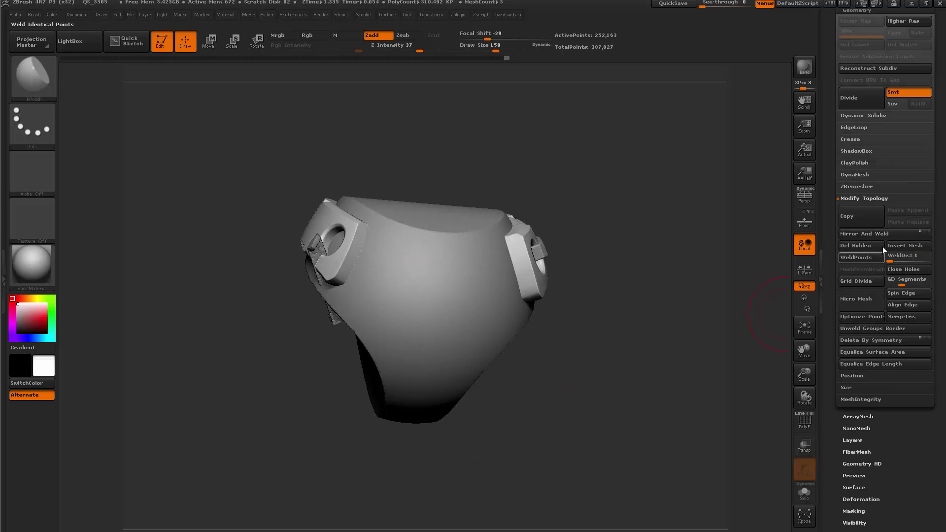
pyautogui.moveTo(671, 363); pyautogui.dragTo(563, 264)
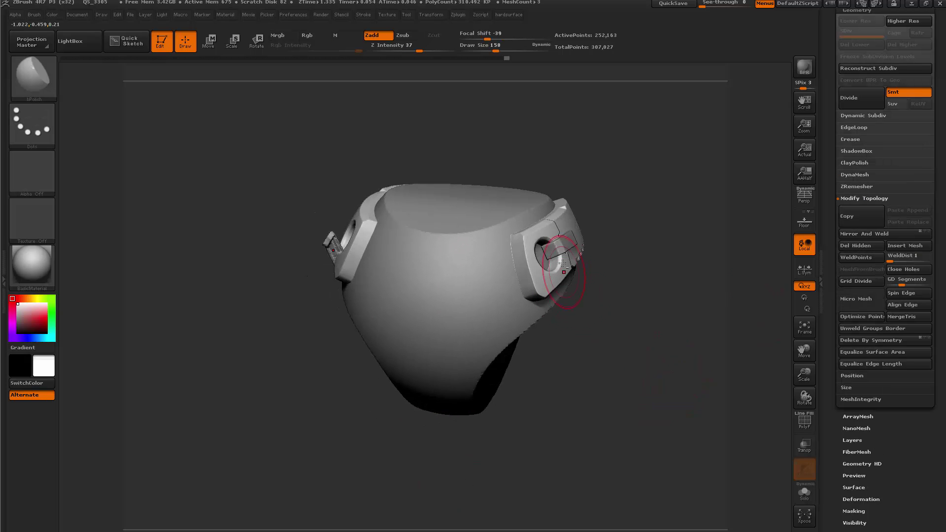
pyautogui.moveTo(664, 313); pyautogui.dragTo(615, 308)
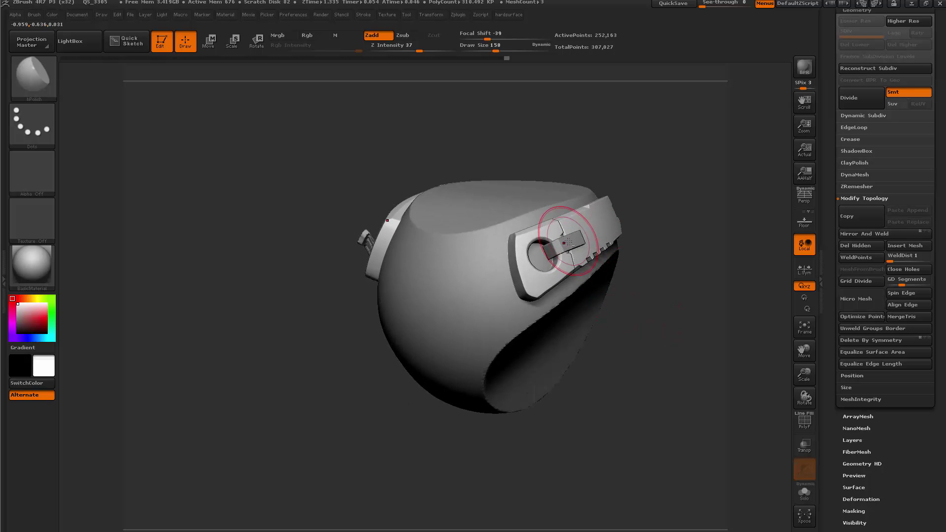
pyautogui.press('f')
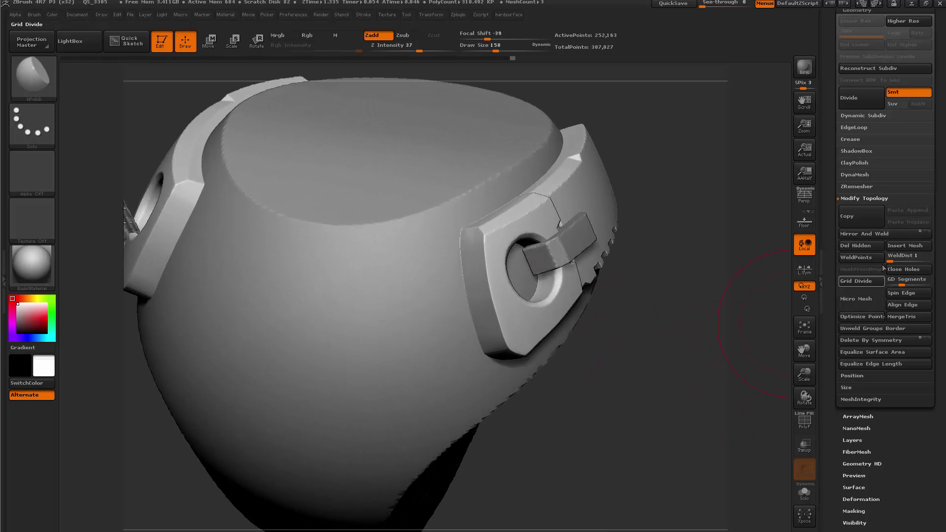
pyautogui.click(869, 235)
pyautogui.moveTo(655, 326); pyautogui.dragTo(608, 318)
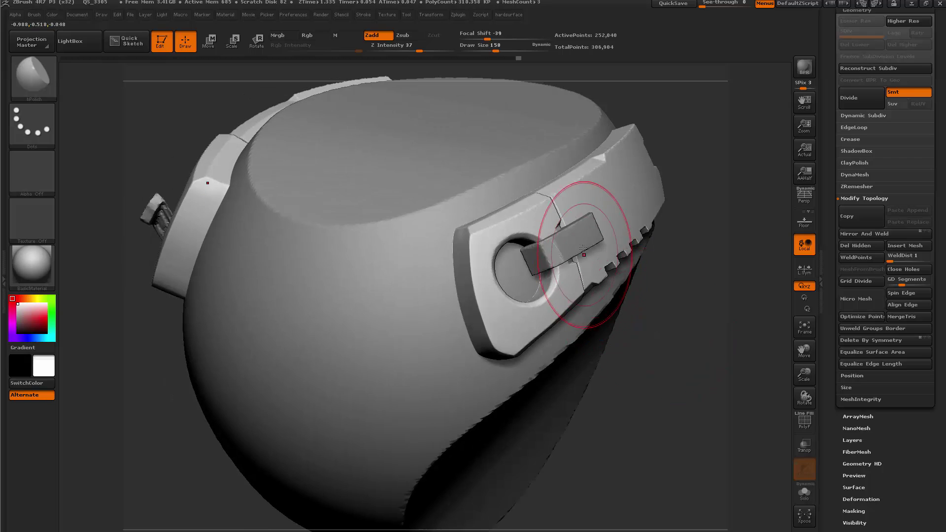
# Step: Select the small bar across the round hole and apply Mirror And Weld to it
pyautogui.press('space')
pyautogui.keyDown('alt'); pyautogui.click(571, 247); pyautogui.keyUp('alt')
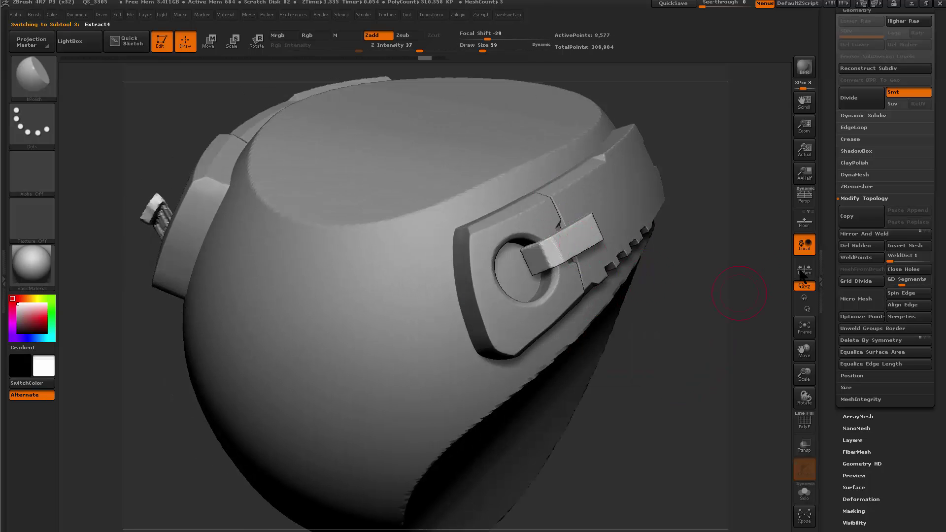
pyautogui.click(863, 234)
pyautogui.moveTo(778, 331); pyautogui.dragTo(594, 387)
# Step: Select the main body, set its DynaMesh resolution to 512 and remesh it
pyautogui.keyDown('alt'); pyautogui.click(456, 309); pyautogui.keyUp('alt')
pyautogui.moveTo(637, 418)
pyautogui.mouseDown()
pyautogui.moveTo(621, 397)
pyautogui.moveTo(610, 422)
pyautogui.moveTo(668, 394)
pyautogui.moveTo(655, 400)
pyautogui.moveTo(671, 437)
pyautogui.moveTo(679, 403)
pyautogui.moveTo(653, 394)
pyautogui.mouseUp()
pyautogui.press('space')
pyautogui.moveTo(475, 265); pyautogui.dragTo(482, 264)
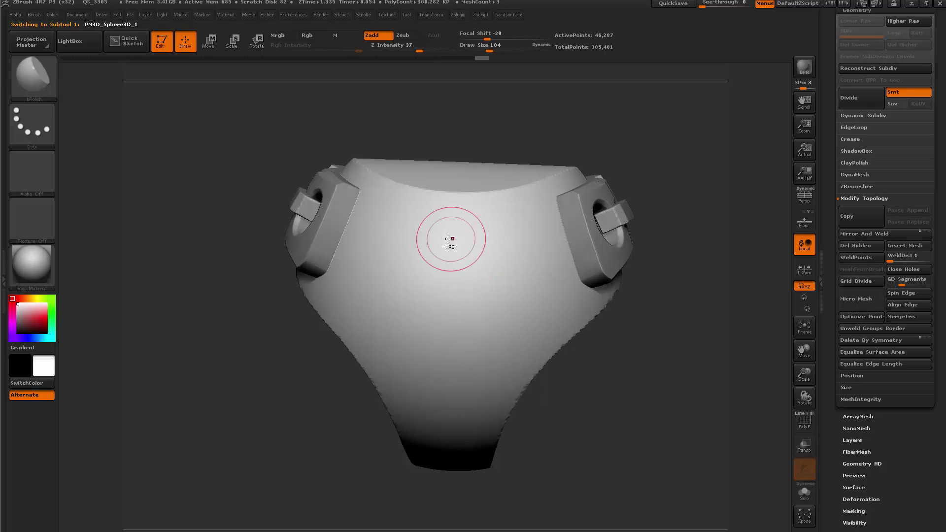
pyautogui.moveTo(636, 367); pyautogui.dragTo(591, 335)
pyautogui.hotkey('shift', 'f')
pyautogui.hotkey('shift', 'f')
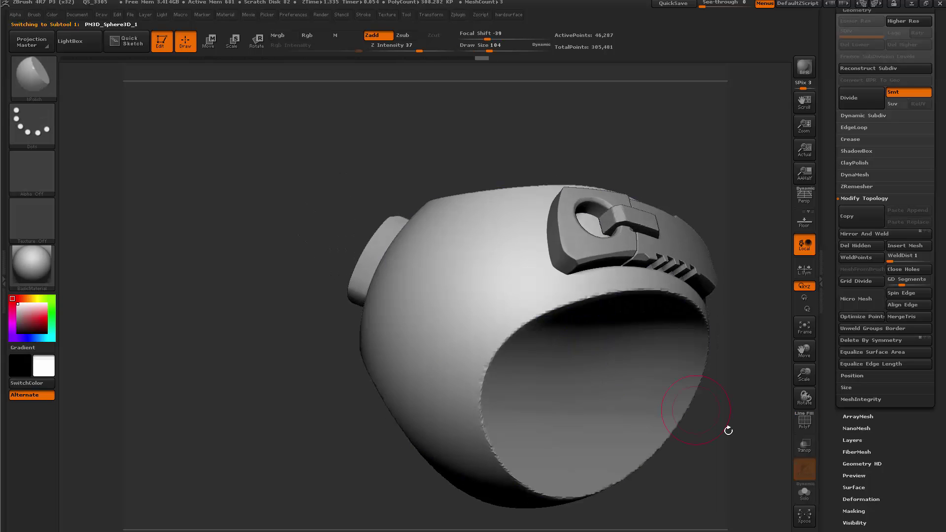
pyautogui.moveTo(728, 429); pyautogui.dragTo(779, 331)
pyautogui.click(855, 175)
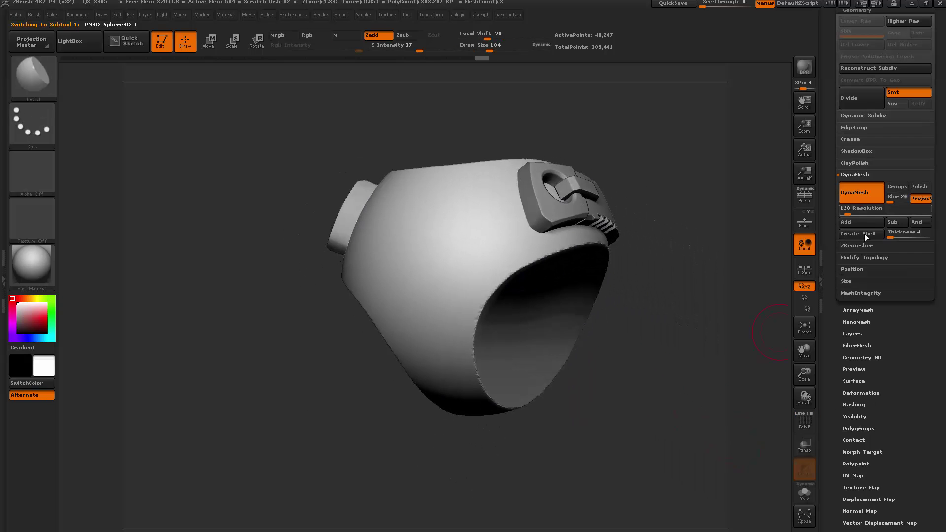
pyautogui.click(845, 212)
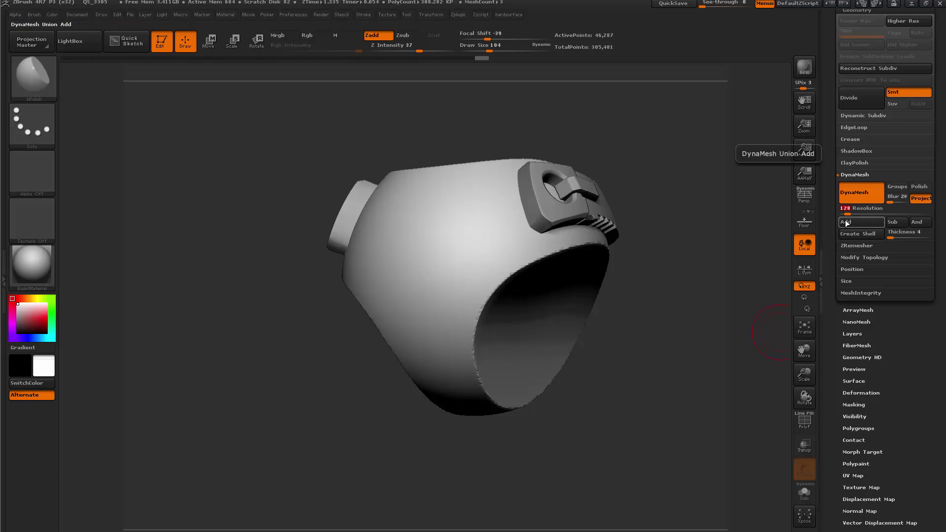
pyautogui.write('512')
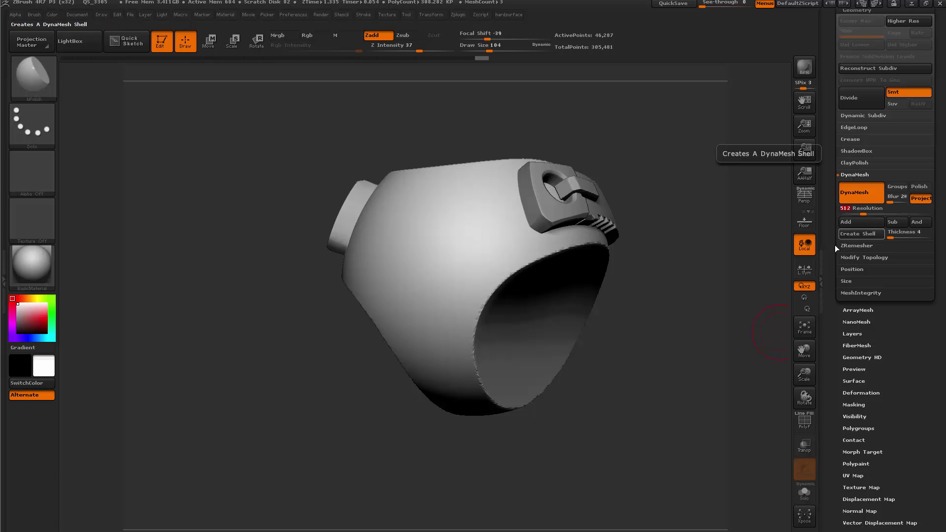
pyautogui.press('Return')
pyautogui.moveTo(695, 316); pyautogui.dragTo(665, 384)
pyautogui.keyDown('ctrl'); pyautogui.moveTo(665, 285); pyautogui.dragTo(706, 375); pyautogui.keyUp('ctrl')
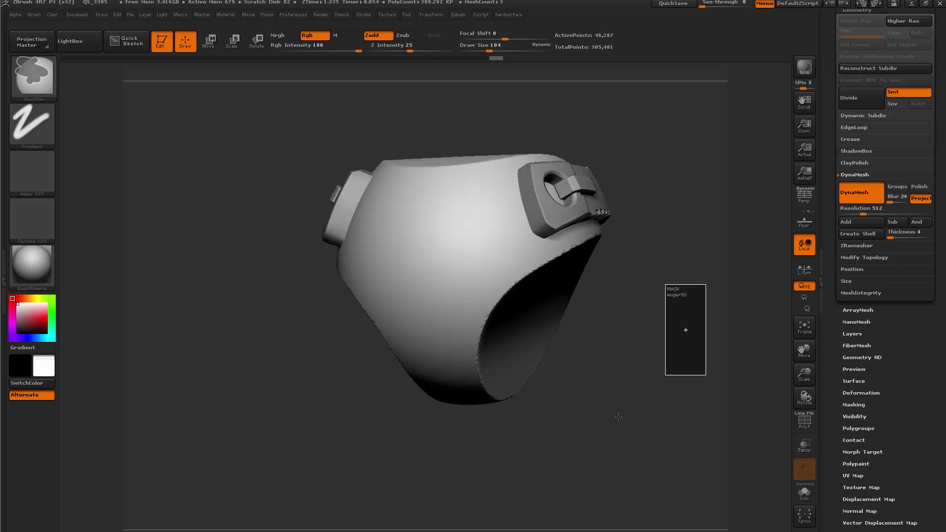
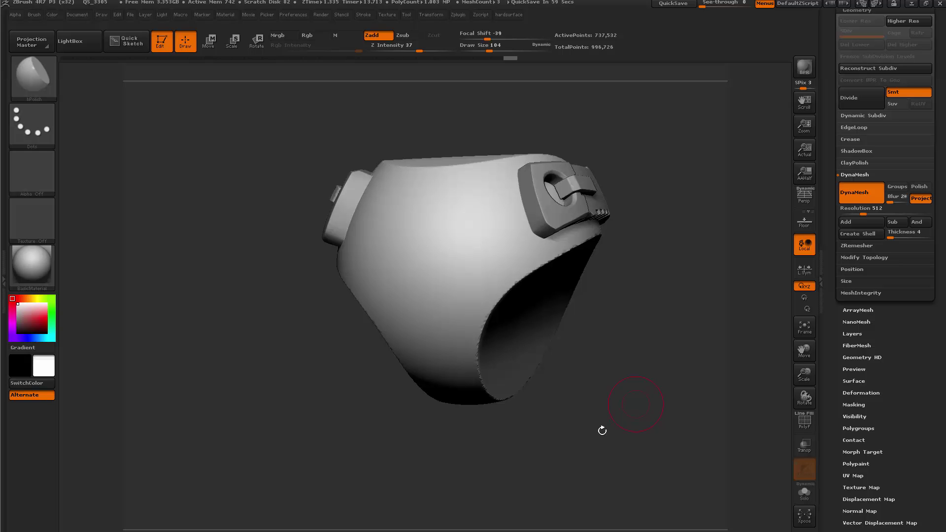
# Step: Reduce the brush size and paint a symmetric three-lobed mask on the front of the body, with a rounded lower lobe
pyautogui.moveTo(602, 430)
pyautogui.mouseDown()
pyautogui.moveTo(616, 421)
pyautogui.moveTo(619, 430)
pyautogui.mouseUp()
pyautogui.hotkey('shift', 'f')
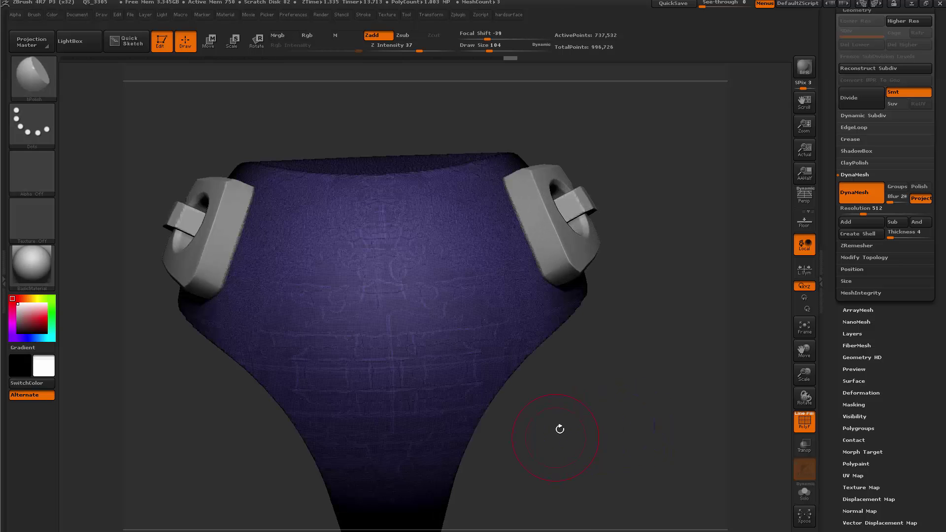
pyautogui.keyDown('alt'); pyautogui.moveTo(560, 429); pyautogui.dragTo(591, 428); pyautogui.keyUp('alt')
pyautogui.hotkey('shift', 'f')
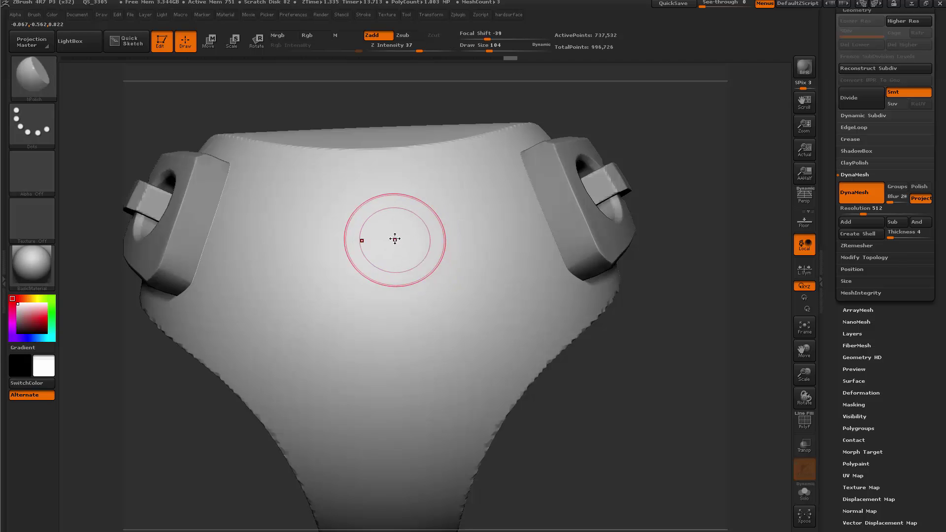
pyautogui.press('space')
pyautogui.moveTo(376, 238)
pyautogui.keyDown('ctrl'); pyautogui.mouseDown()
pyautogui.moveTo(465, 199)
pyautogui.moveTo(527, 275)
pyautogui.moveTo(458, 345)
pyautogui.moveTo(429, 415)
pyautogui.moveTo(391, 431)
pyautogui.moveTo(443, 325)
pyautogui.moveTo(434, 266)
pyautogui.moveTo(409, 232)
pyautogui.moveTo(500, 247)
pyautogui.moveTo(470, 261)
pyautogui.mouseUp(); pyautogui.keyUp('ctrl')
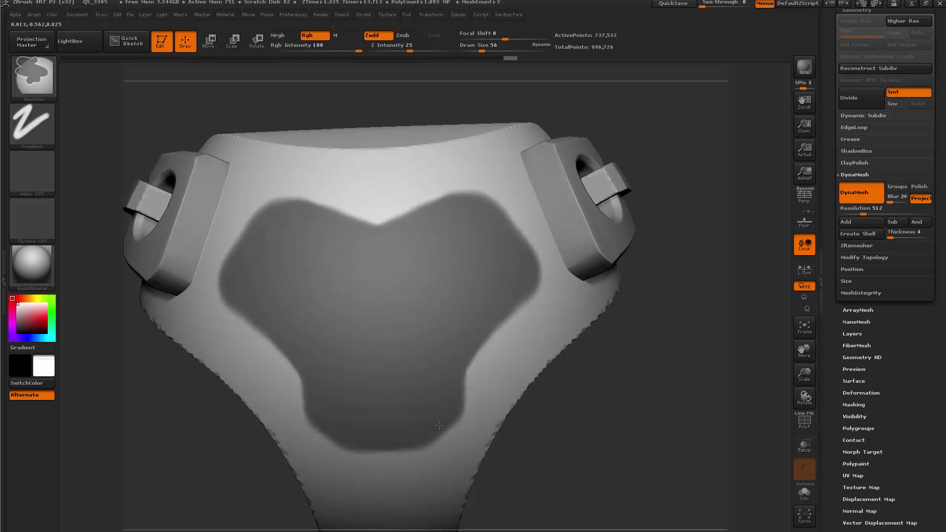
pyautogui.keyDown('ctrl'); pyautogui.moveTo(439, 425); pyautogui.dragTo(389, 463); pyautogui.keyUp('ctrl')
# Step: Carve the mask's sides into concave curves down to a narrow waist and repaint its two upper lobes higher
pyautogui.moveTo(527, 350)
pyautogui.keyDown('ctrl'); pyautogui.keyDown('alt'); pyautogui.mouseDown()
pyautogui.moveTo(495, 327)
pyautogui.moveTo(480, 406)
pyautogui.mouseUp(); pyautogui.keyUp('alt'); pyautogui.keyUp('ctrl')
pyautogui.keyDown('ctrl'); pyautogui.keyDown('alt'); pyautogui.moveTo(519, 307); pyautogui.dragTo(520, 270); pyautogui.keyUp('alt'); pyautogui.keyUp('ctrl')
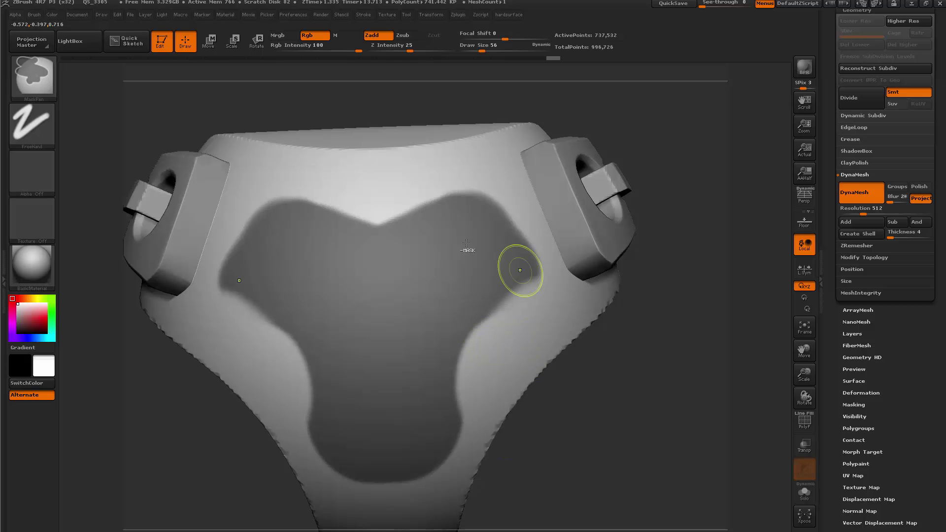
pyautogui.keyDown('ctrl'); pyautogui.keyDown('alt'); pyautogui.moveTo(382, 212); pyautogui.dragTo(482, 179); pyautogui.keyUp('alt'); pyautogui.keyUp('ctrl')
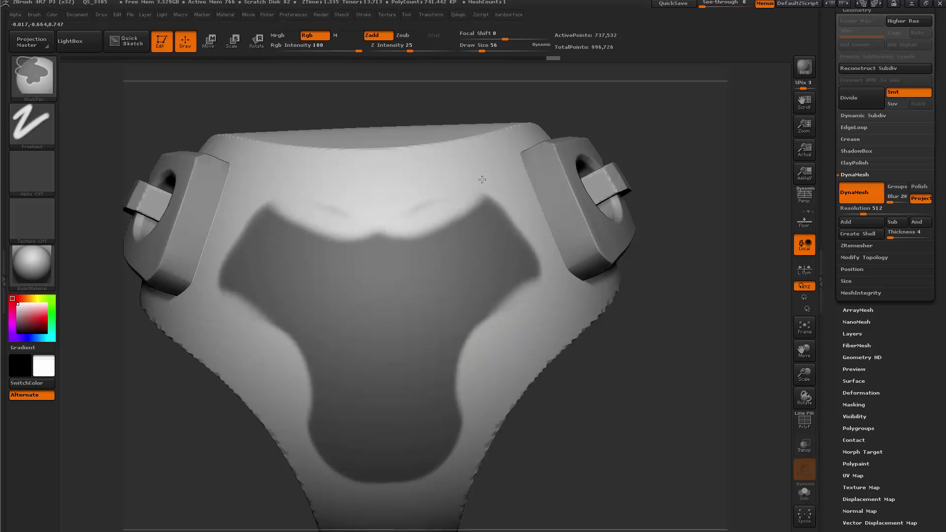
pyautogui.keyDown('ctrl'); pyautogui.click(442, 194); pyautogui.keyUp('ctrl')
pyautogui.moveTo(367, 264)
pyautogui.keyDown('ctrl'); pyautogui.mouseDown()
pyautogui.moveTo(439, 227)
pyautogui.moveTo(426, 202)
pyautogui.moveTo(424, 222)
pyautogui.moveTo(482, 204)
pyautogui.mouseUp(); pyautogui.keyUp('ctrl')
pyautogui.keyDown('ctrl'); pyautogui.moveTo(514, 247); pyautogui.dragTo(462, 379); pyautogui.keyUp('ctrl')
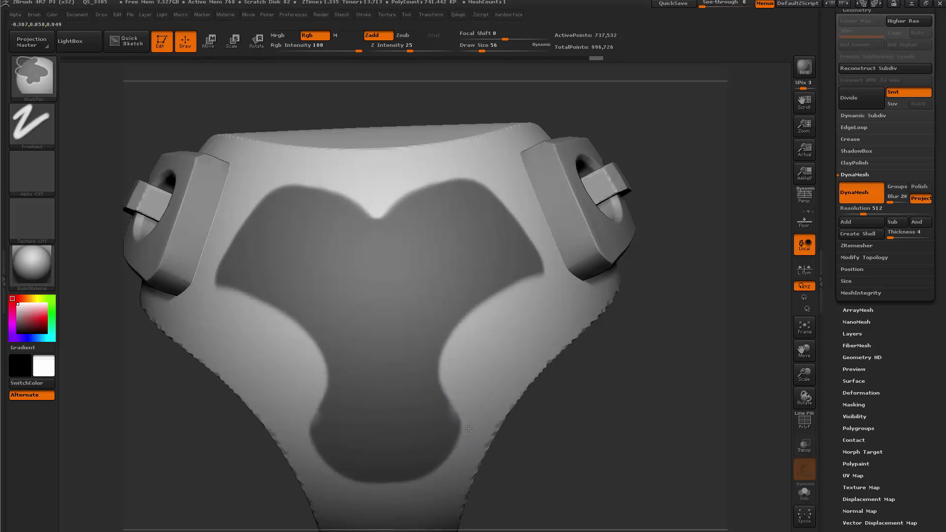
# Step: Trim both sides of the mask's lower lobe into a slightly narrower rounded shape
pyautogui.keyDown('ctrl'); pyautogui.moveTo(467, 412); pyautogui.dragTo(467, 384); pyautogui.keyUp('ctrl')
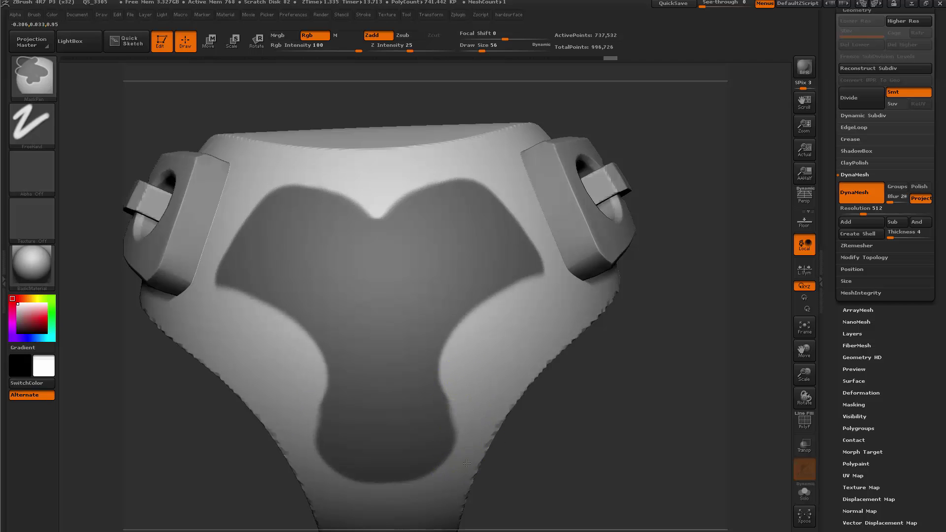
pyautogui.keyDown('ctrl'); pyautogui.moveTo(467, 463); pyautogui.dragTo(467, 405); pyautogui.keyUp('ctrl')
pyautogui.keyDown('ctrl'); pyautogui.moveTo(460, 461); pyautogui.dragTo(466, 398); pyautogui.keyUp('ctrl')
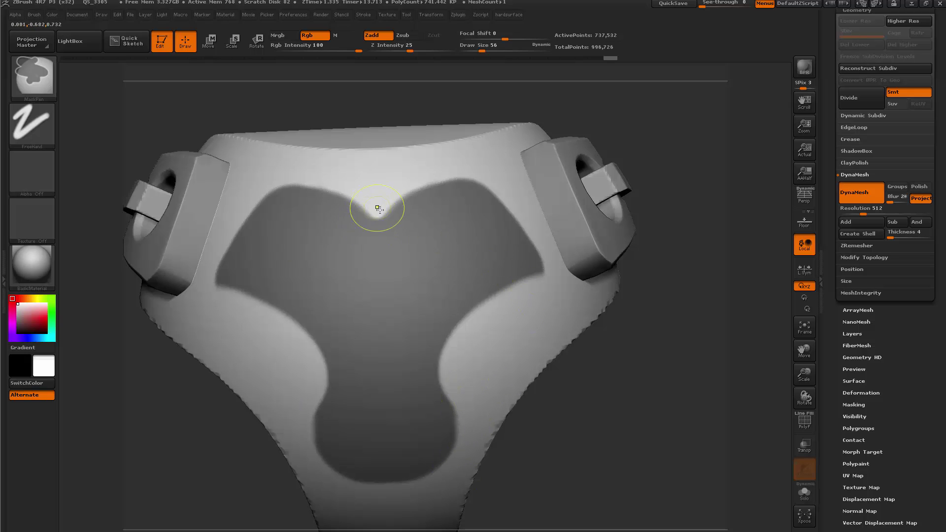
# Step: Erase the mask's upper edge into a shallow concave curve between two pointed corners and trim its side tips
pyautogui.moveTo(378, 208)
pyautogui.keyDown('ctrl'); pyautogui.keyDown('alt'); pyautogui.mouseDown()
pyautogui.moveTo(429, 198)
pyautogui.moveTo(461, 173)
pyautogui.mouseUp(); pyautogui.keyUp('alt'); pyautogui.keyUp('ctrl')
pyautogui.hotkey('ctrl', 'z')
pyautogui.moveTo(379, 207)
pyautogui.keyDown('ctrl'); pyautogui.keyDown('alt'); pyautogui.mouseDown()
pyautogui.moveTo(410, 203)
pyautogui.moveTo(474, 161)
pyautogui.mouseUp(); pyautogui.keyUp('alt'); pyautogui.keyUp('ctrl')
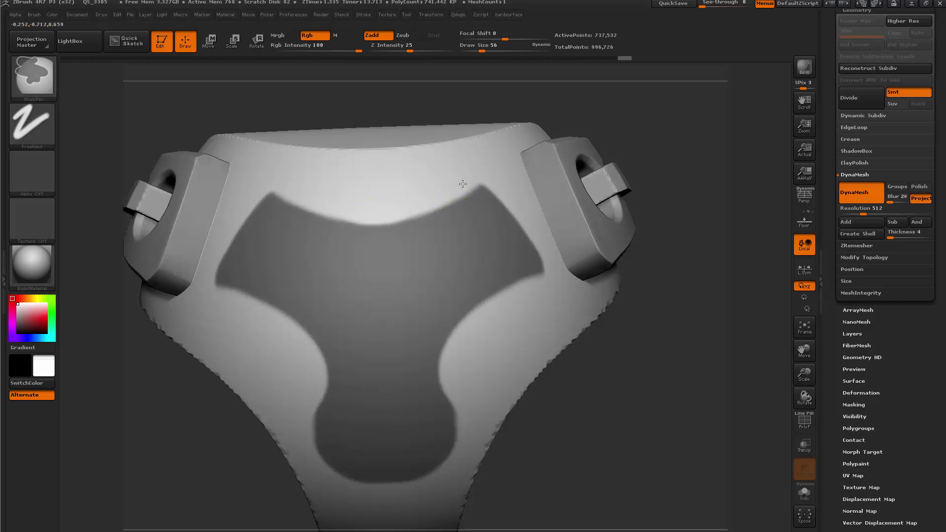
pyautogui.moveTo(552, 250)
pyautogui.keyDown('ctrl'); pyautogui.keyDown('alt'); pyautogui.mouseDown()
pyautogui.moveTo(516, 308)
pyautogui.moveTo(562, 293)
pyautogui.mouseUp(); pyautogui.keyUp('alt'); pyautogui.keyUp('ctrl')
# Step: Smooth the mask's side curves where the waist meets the lower lobe and check the outline from several angles
pyautogui.moveTo(587, 335)
pyautogui.keyDown('alt'); pyautogui.mouseDown()
pyautogui.moveTo(314, 444)
pyautogui.moveTo(324, 458)
pyautogui.moveTo(360, 462)
pyautogui.moveTo(327, 437)
pyautogui.moveTo(341, 449)
pyautogui.mouseUp(); pyautogui.keyUp('alt')
pyautogui.moveTo(661, 447); pyautogui.dragTo(466, 358)
pyautogui.press('ctrl')
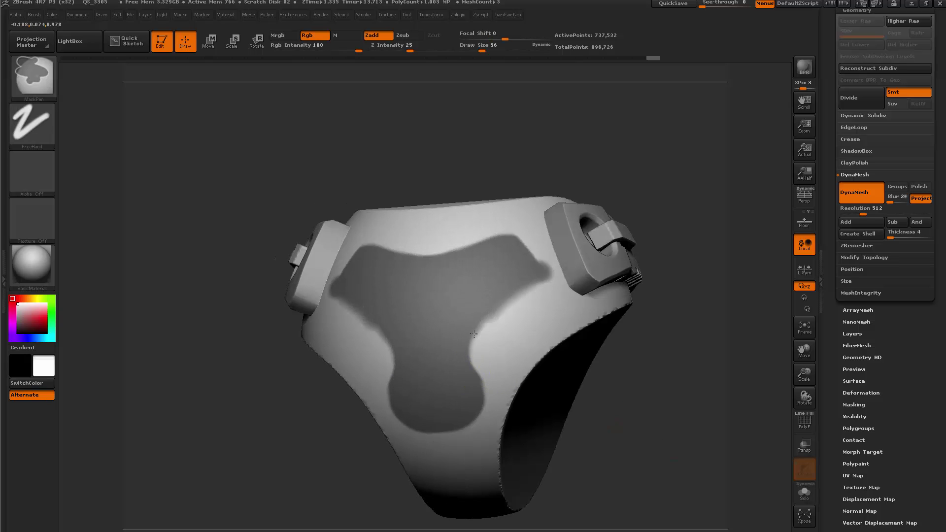
pyautogui.hotkey('ctrl', 'z')
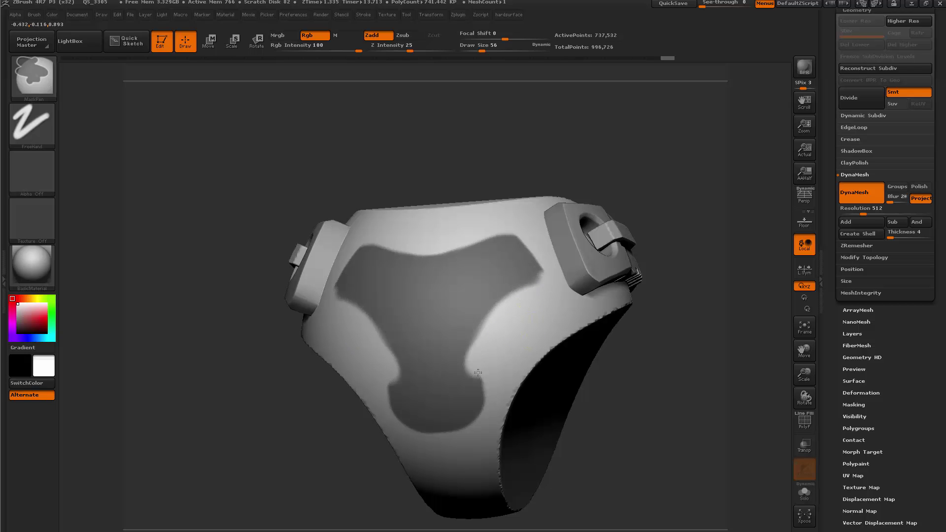
pyautogui.keyDown('ctrl'); pyautogui.moveTo(492, 375); pyautogui.dragTo(481, 355); pyautogui.keyUp('ctrl')
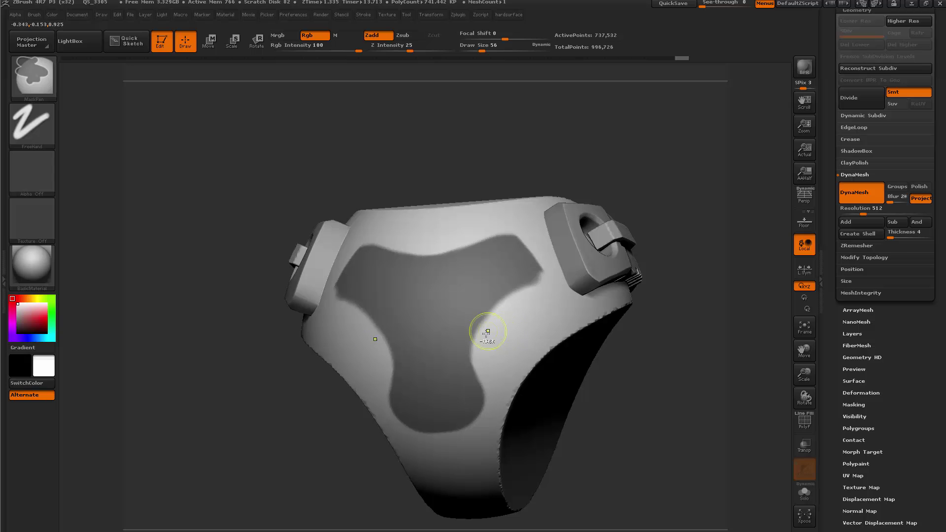
pyautogui.moveTo(536, 300); pyautogui.dragTo(557, 344, button='right')
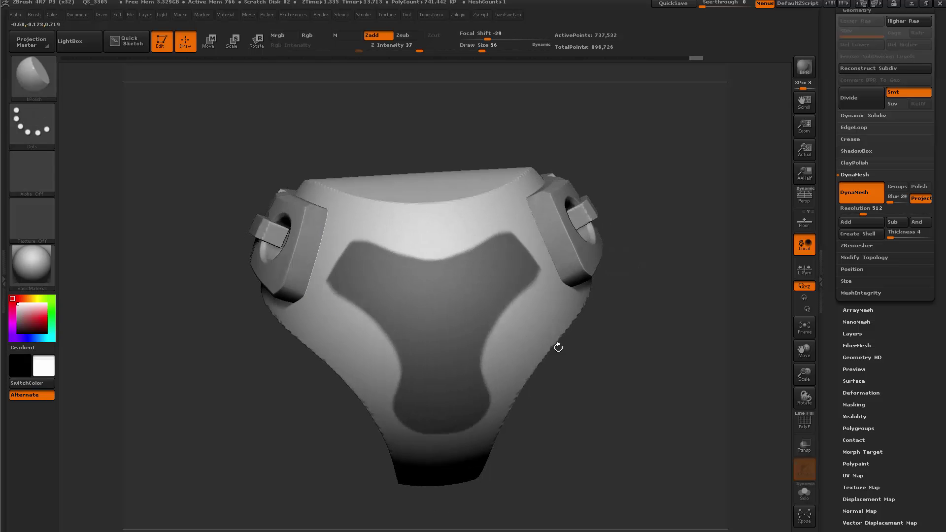
pyautogui.moveTo(599, 376); pyautogui.dragTo(556, 320, button='right')
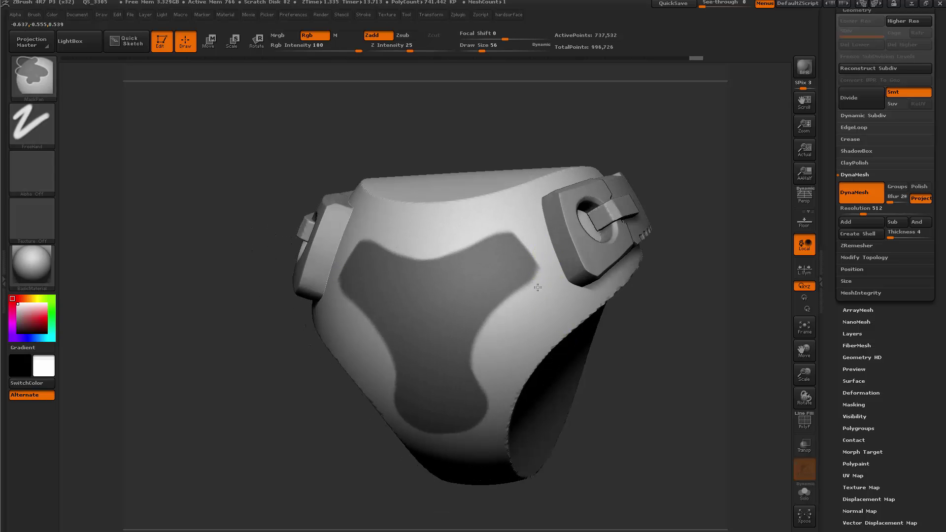
# Step: Turn the masked front patch into its own polygroup and clear the mask
pyautogui.moveTo(603, 433)
pyautogui.keyDown('alt'); pyautogui.mouseDown()
pyautogui.moveTo(587, 403)
pyautogui.moveTo(634, 376)
pyautogui.moveTo(681, 411)
pyautogui.mouseUp(); pyautogui.keyUp('alt')
pyautogui.moveTo(682, 411)
pyautogui.mouseDown()
pyautogui.moveTo(665, 414)
pyautogui.moveTo(664, 380)
pyautogui.mouseUp()
pyautogui.moveTo(664, 381)
pyautogui.keyDown('alt'); pyautogui.mouseDown()
pyautogui.moveTo(684, 401)
pyautogui.moveTo(708, 333)
pyautogui.moveTo(675, 371)
pyautogui.mouseUp(); pyautogui.keyUp('alt')
pyautogui.keyDown('ctrl'); pyautogui.moveTo(629, 420); pyautogui.dragTo(638, 437); pyautogui.keyUp('ctrl')
pyautogui.moveTo(639, 440); pyautogui.dragTo(568, 389)
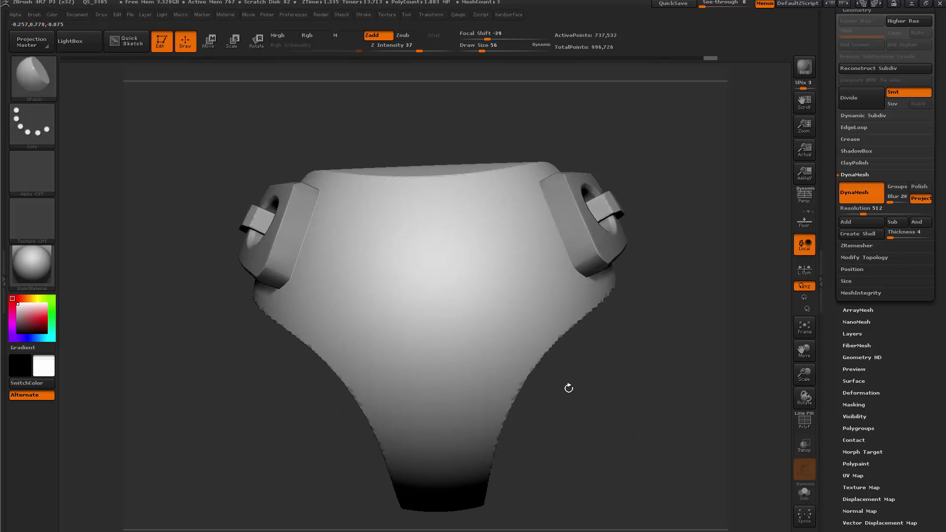
# Step: Display the polygroup colours and isolate the Y-shaped front patch from the rest of the body
pyautogui.hotkey('shift', 'f')
pyautogui.hotkey('shift', 'f')
pyautogui.hotkey('shift', 'f')
pyautogui.moveTo(619, 408)
pyautogui.mouseDown()
pyautogui.moveTo(652, 392)
pyautogui.moveTo(640, 424)
pyautogui.mouseUp()
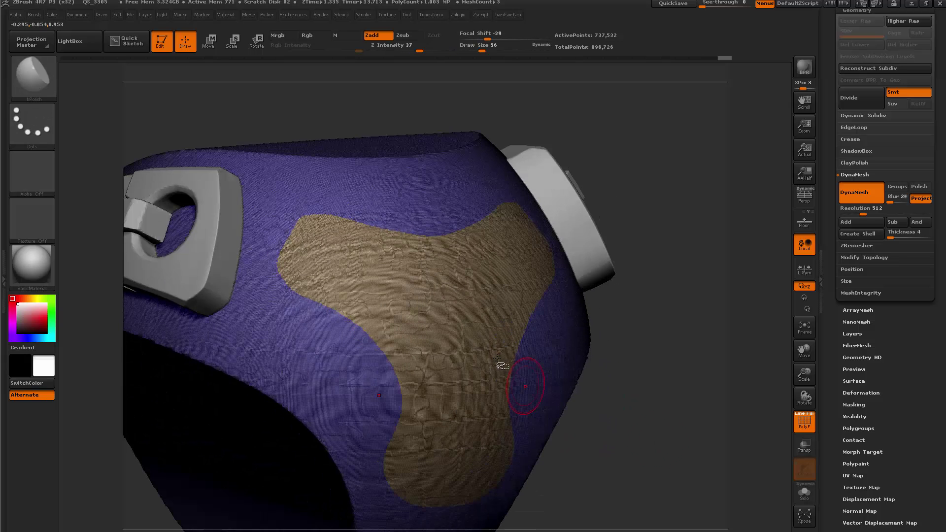
pyautogui.keyDown('ctrl'); pyautogui.keyDown('shift'); pyautogui.click(474, 334); pyautogui.keyUp('shift'); pyautogui.keyUp('ctrl')
pyautogui.moveTo(622, 389); pyautogui.dragTo(636, 368)
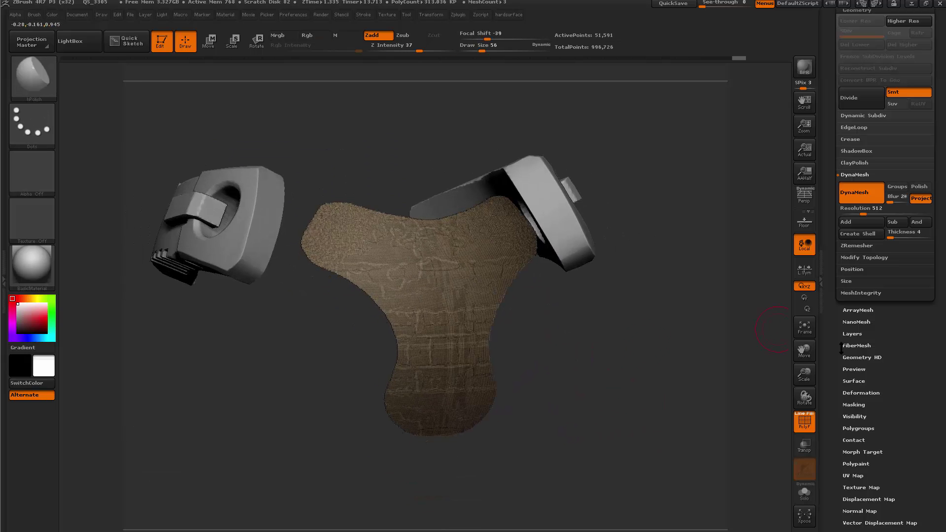
# Step: Smooth the isolated patch's surface and jagged outline with the Polish By Features deformation
pyautogui.moveTo(833, 370); pyautogui.dragTo(833, 478)
pyautogui.click(835, 339)
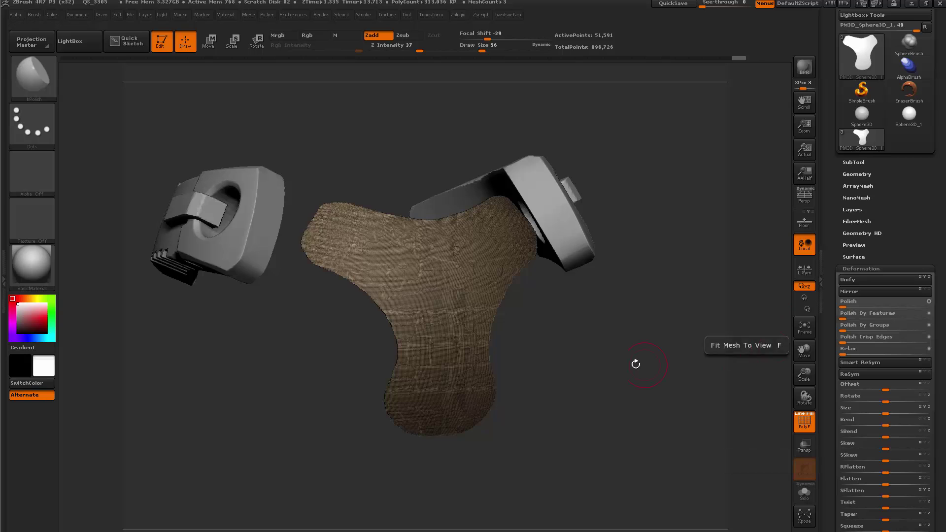
pyautogui.keyDown('alt'); pyautogui.moveTo(640, 364); pyautogui.dragTo(655, 381); pyautogui.keyUp('alt')
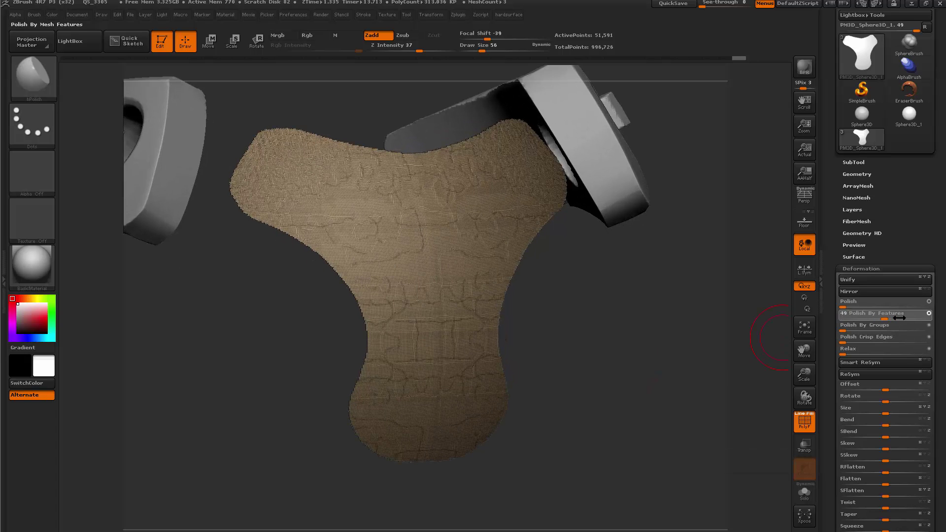
pyautogui.moveTo(926, 318); pyautogui.dragTo(928, 317)
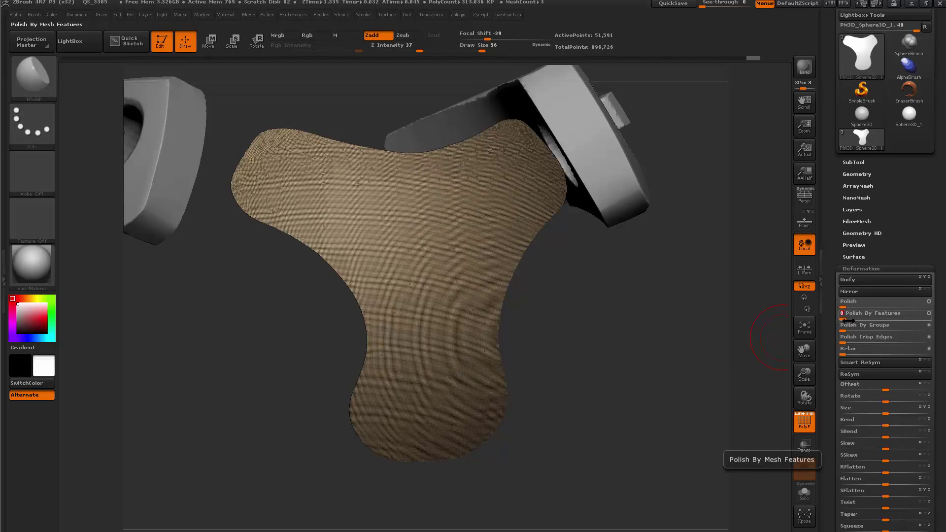
pyautogui.moveTo(664, 340); pyautogui.dragTo(633, 357)
# Step: Unhide the body, mask everything except the patch, and push the patch inward to form a recess with clean walls
pyautogui.keyDown('ctrl'); pyautogui.keyDown('shift'); pyautogui.click(678, 375); pyautogui.keyUp('shift'); pyautogui.keyUp('ctrl')
pyautogui.press('w')
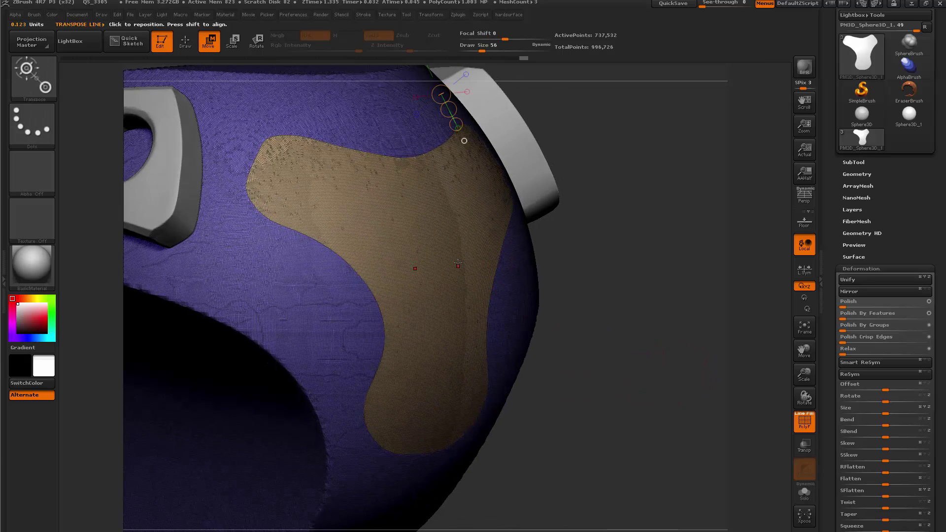
pyautogui.keyDown('ctrl'); pyautogui.click(462, 239); pyautogui.keyUp('ctrl')
pyautogui.click(465, 239)
pyautogui.moveTo(638, 296)
pyautogui.mouseDown()
pyautogui.moveTo(594, 289)
pyautogui.moveTo(626, 292)
pyautogui.mouseUp()
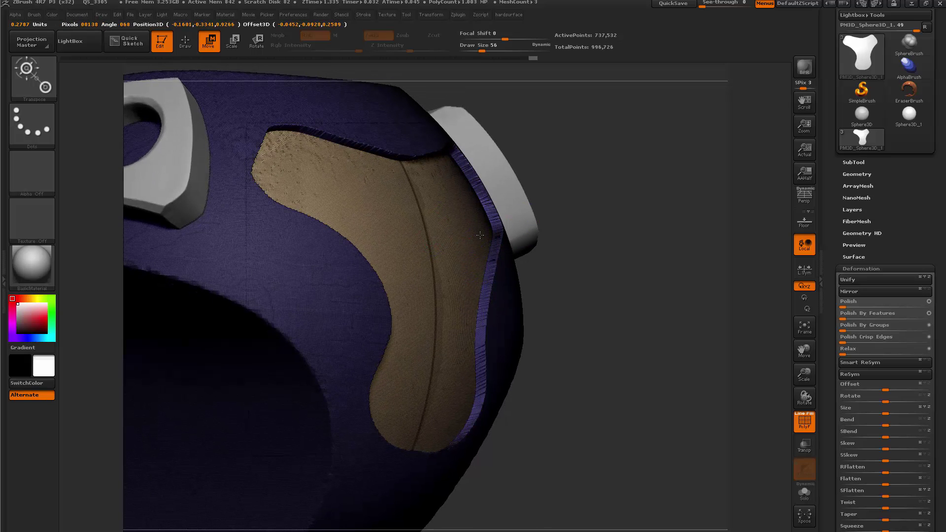
pyautogui.hotkey('shift', 'f')
pyautogui.moveTo(685, 231); pyautogui.dragTo(482, 215)
pyautogui.moveTo(645, 322)
pyautogui.keyDown('alt'); pyautogui.mouseDown()
pyautogui.moveTo(629, 357)
pyautogui.moveTo(607, 323)
pyautogui.moveTo(610, 302)
pyautogui.mouseUp(); pyautogui.keyUp('alt')
pyautogui.hotkey('ctrl', 'z')
pyautogui.hotkey('shift', 'f')
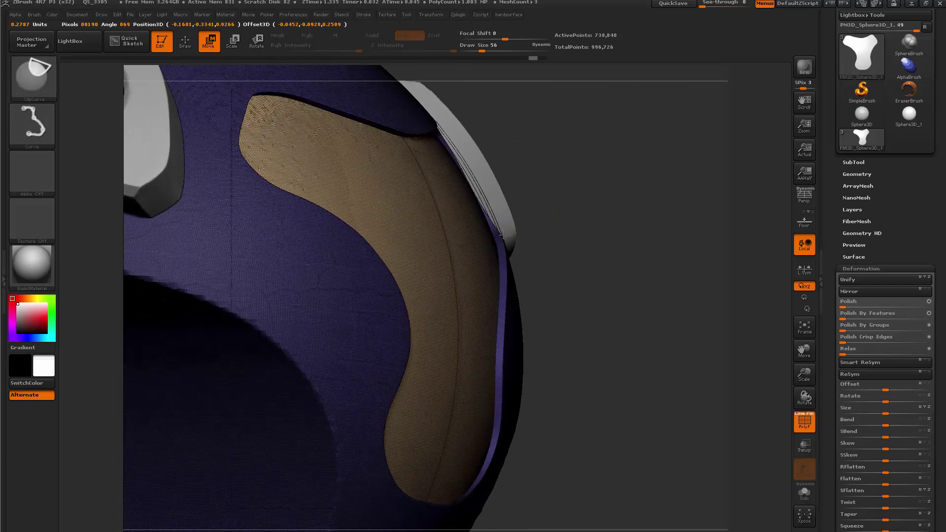
# Step: Hide the polygroup and mask display and scale the recessed floor down so its surrounding walls slope inward
pyautogui.keyDown('shift'); pyautogui.moveTo(637, 317); pyautogui.dragTo(613, 335); pyautogui.keyUp('shift')
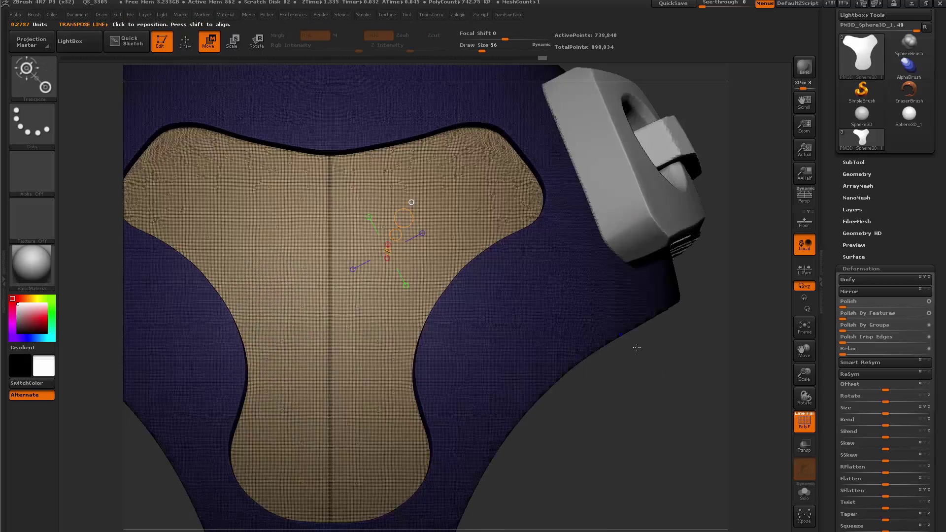
pyautogui.hotkey('shift', 'f')
pyautogui.moveTo(683, 393)
pyautogui.keyDown('alt'); pyautogui.mouseDown()
pyautogui.moveTo(651, 401)
pyautogui.moveTo(660, 353)
pyautogui.moveTo(659, 391)
pyautogui.moveTo(618, 389)
pyautogui.moveTo(646, 391)
pyautogui.moveTo(658, 413)
pyautogui.moveTo(633, 395)
pyautogui.mouseUp(); pyautogui.keyUp('alt')
pyautogui.hotkey('ctrl', 'h')
pyautogui.moveTo(470, 246); pyautogui.dragTo(468, 292)
pyautogui.moveTo(490, 262); pyautogui.dragTo(324, 102)
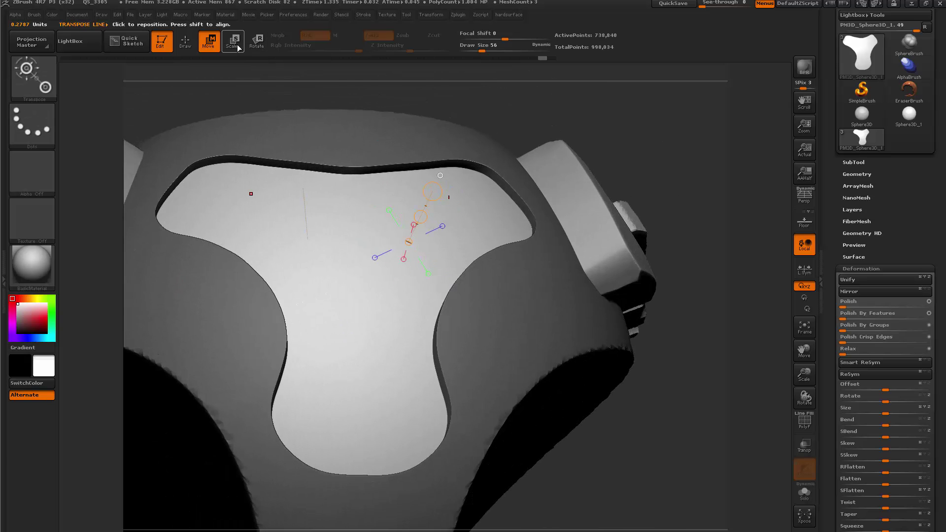
pyautogui.moveTo(438, 229); pyautogui.dragTo(446, 174)
pyautogui.moveTo(441, 139); pyautogui.dragTo(434, 145)
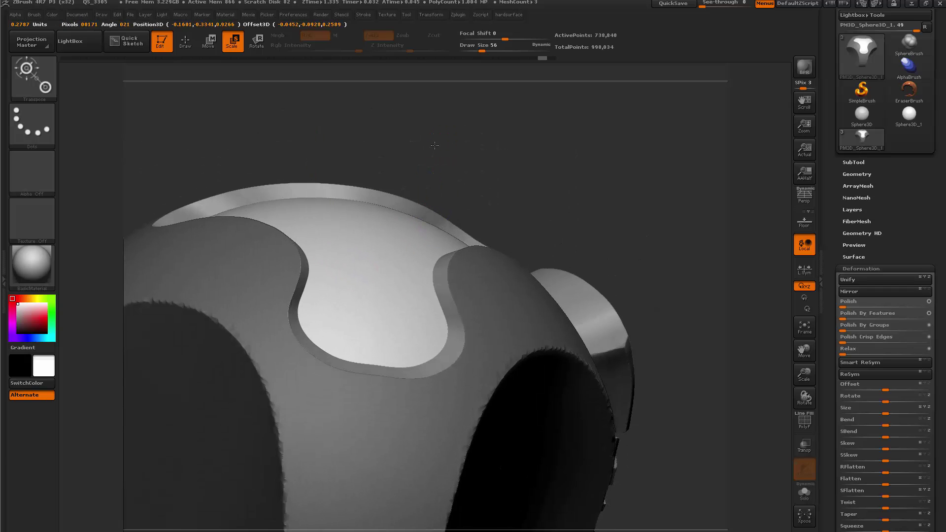
pyautogui.moveTo(437, 150)
pyautogui.mouseDown(button='right')
pyautogui.moveTo(438, 206)
pyautogui.moveTo(418, 268)
pyautogui.mouseUp(button='right')
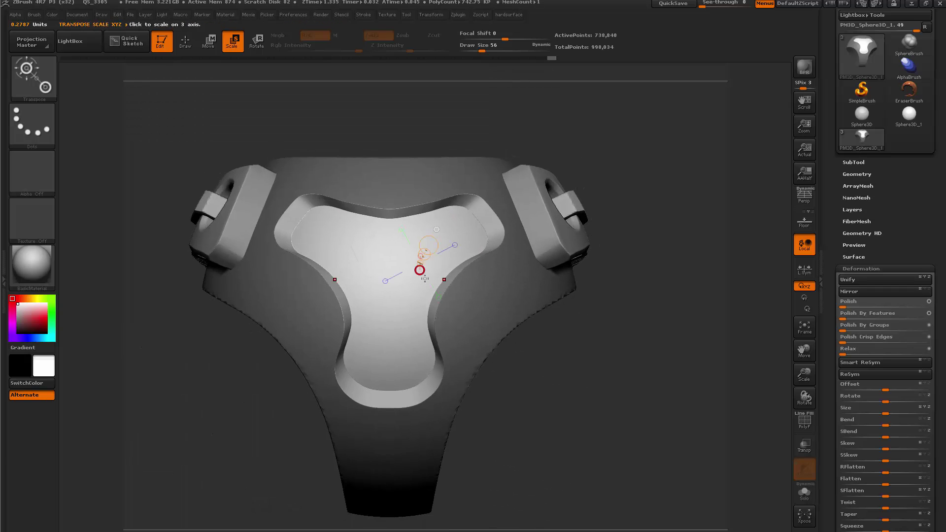
# Step: Adjust the recessed floor's outline with the Move brush at draw size 177 to even out the sloped walls
pyautogui.press('q')
pyautogui.press('space')
pyautogui.press('b')
pyautogui.press('m')
pyautogui.press('v')
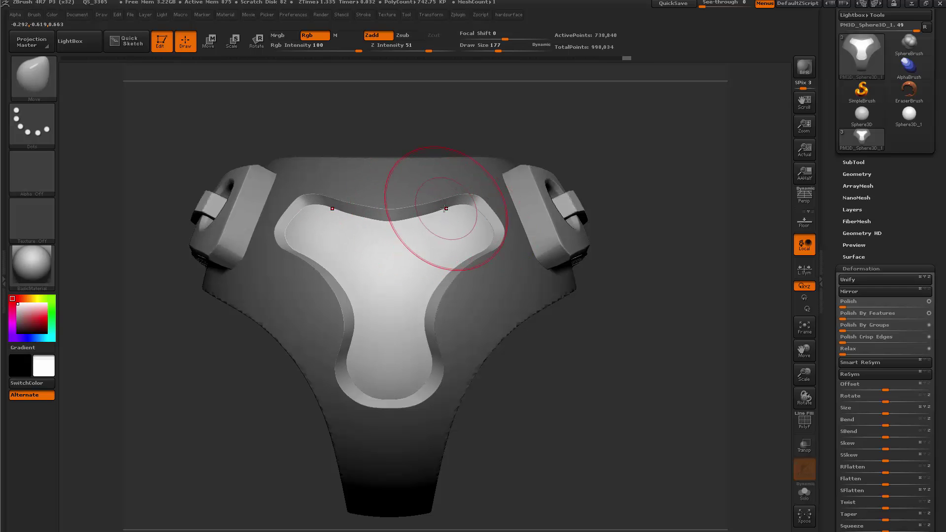
pyautogui.moveTo(463, 245)
pyautogui.mouseDown(button='right')
pyautogui.moveTo(486, 251)
pyautogui.moveTo(475, 243)
pyautogui.mouseUp(button='right')
pyautogui.press('w')
pyautogui.moveTo(537, 314)
pyautogui.mouseDown(button='right')
pyautogui.moveTo(498, 315)
pyautogui.moveTo(513, 380)
pyautogui.moveTo(493, 377)
pyautogui.mouseUp(button='right')
# Step: Clear the mask and isolate the recessed floor polygroup again
pyautogui.press('q')
pyautogui.keyDown('ctrl'); pyautogui.moveTo(571, 395); pyautogui.dragTo(604, 437); pyautogui.keyUp('ctrl')
pyautogui.keyDown('ctrl'); pyautogui.moveTo(599, 433); pyautogui.dragTo(690, 486, button='right'); pyautogui.keyUp('ctrl')
pyautogui.moveTo(690, 485)
pyautogui.mouseDown(button='right')
pyautogui.moveTo(672, 481)
pyautogui.moveTo(714, 458)
pyautogui.moveTo(653, 447)
pyautogui.moveTo(670, 448)
pyautogui.moveTo(585, 385)
pyautogui.moveTo(553, 394)
pyautogui.moveTo(594, 396)
pyautogui.moveTo(670, 448)
pyautogui.moveTo(678, 442)
pyautogui.moveTo(652, 395)
pyautogui.moveTo(621, 367)
pyautogui.moveTo(589, 414)
pyautogui.moveTo(534, 374)
pyautogui.moveTo(523, 313)
pyautogui.mouseUp(button='right')
pyautogui.hotkey('shift', 'f')
pyautogui.hotkey('shift', 'f')
pyautogui.keyDown('ctrl'); pyautogui.keyDown('shift'); pyautogui.click(419, 271); pyautogui.keyUp('shift'); pyautogui.keyUp('ctrl')
# Step: Bring up the stroke's curve functions with the Frame Mesh options for the isolated patch
pyautogui.press('b')
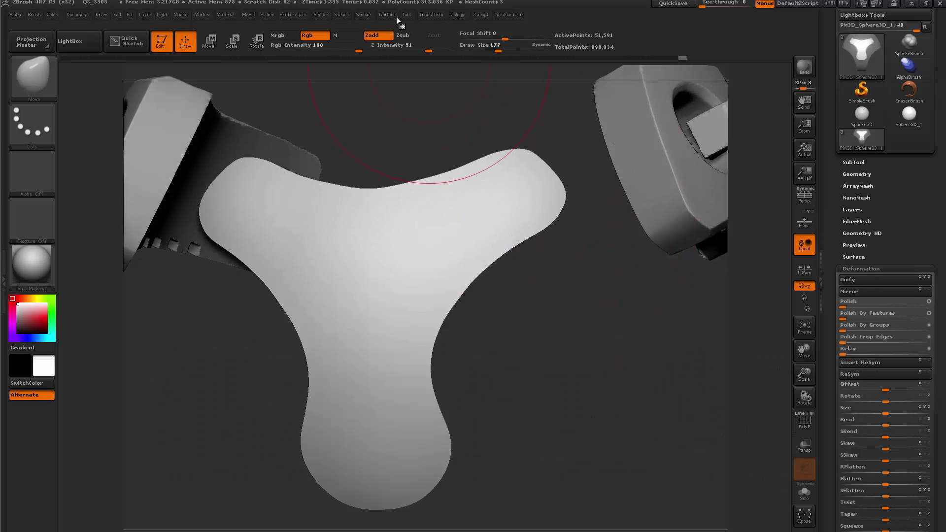
pyautogui.click(360, 19)
pyautogui.moveTo(373, 5); pyautogui.dragTo(386, 2)
pyautogui.click(375, 9)
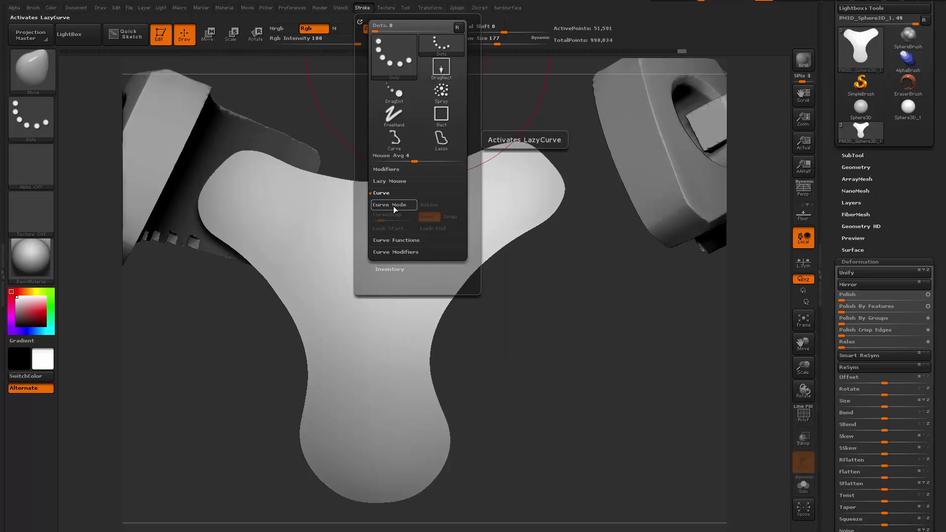
pyautogui.click(396, 241)
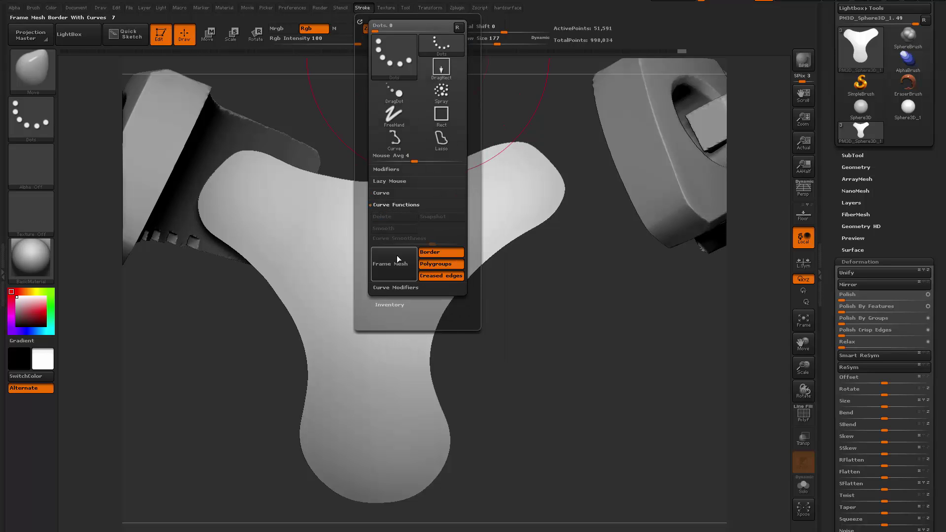
pyautogui.moveTo(570, 338)
pyautogui.mouseDown()
pyautogui.moveTo(584, 382)
pyautogui.moveTo(511, 348)
pyautogui.moveTo(559, 359)
pyautogui.moveTo(494, 323)
pyautogui.mouseUp()
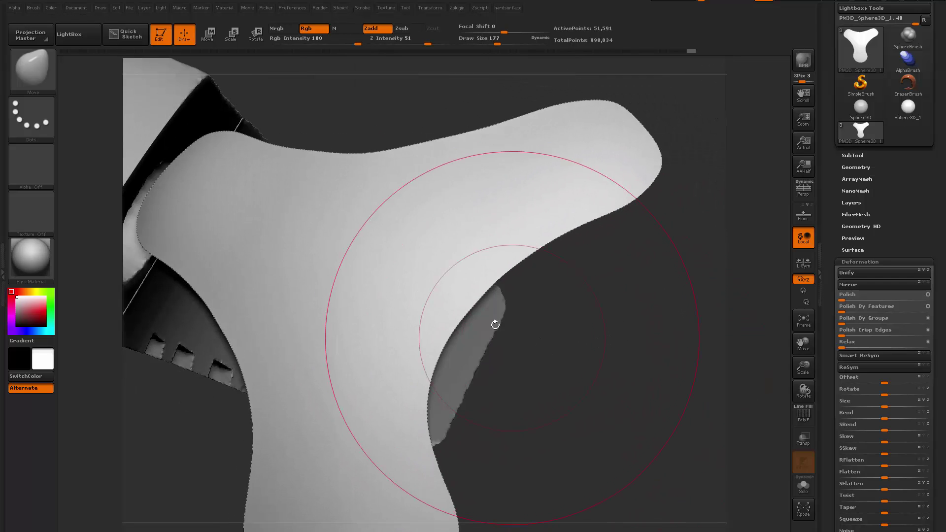
# Step: Switch to the InsertCylndrExt brush for adding cylinder trim to the three-lobed panel
pyautogui.moveTo(562, 291); pyautogui.dragTo(650, 325)
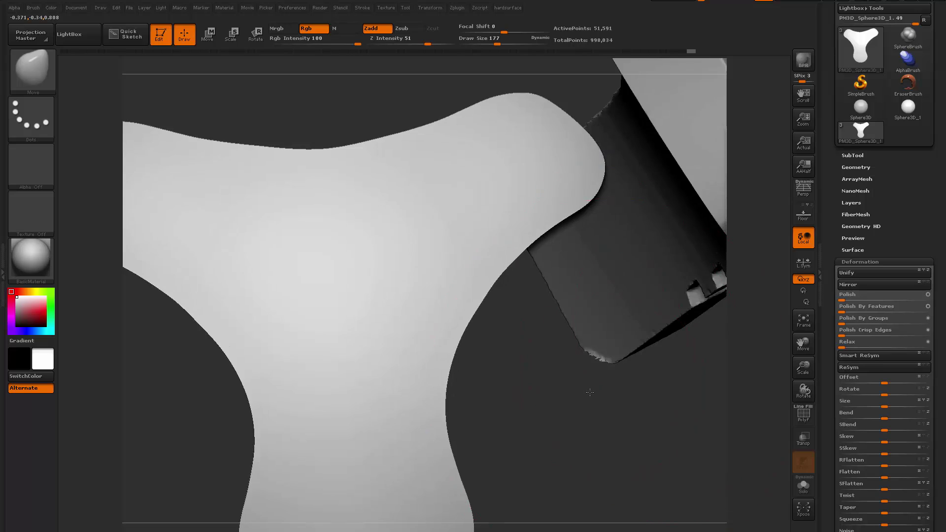
pyautogui.moveTo(590, 392)
pyautogui.mouseDown()
pyautogui.moveTo(570, 393)
pyautogui.moveTo(575, 326)
pyautogui.mouseUp()
pyautogui.press('b')
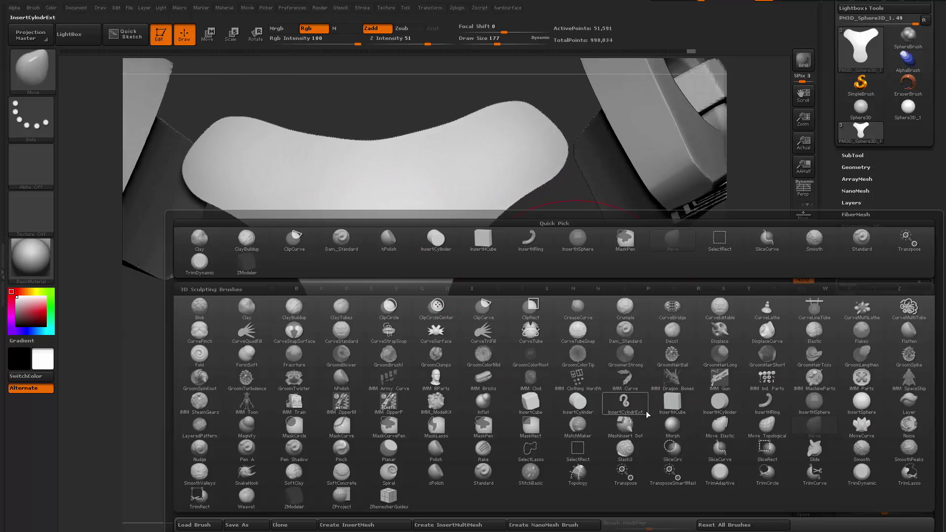
pyautogui.click(625, 404)
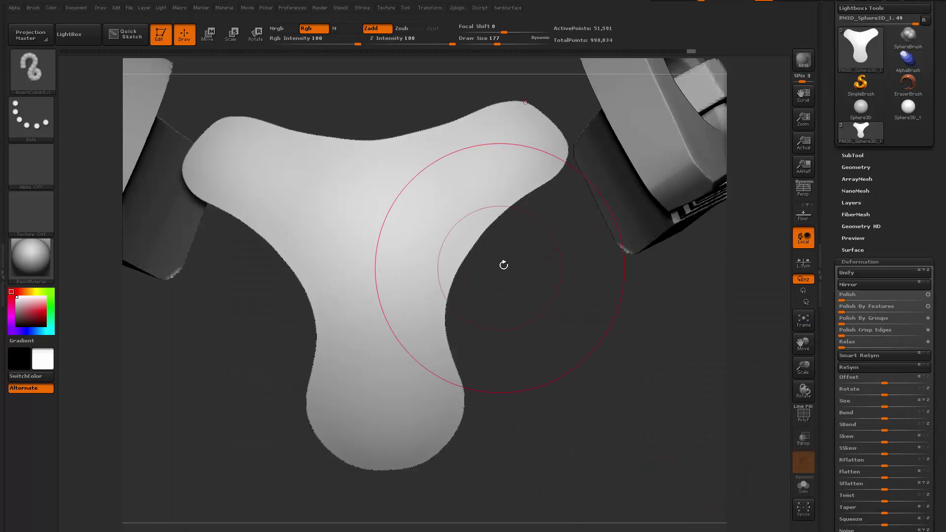
# Step: Try running a tube of cylinder segments along the three-lobed panel's outline at draw size 37
pyautogui.press('space')
pyautogui.moveTo(531, 245); pyautogui.dragTo(517, 237)
pyautogui.click(489, 222)
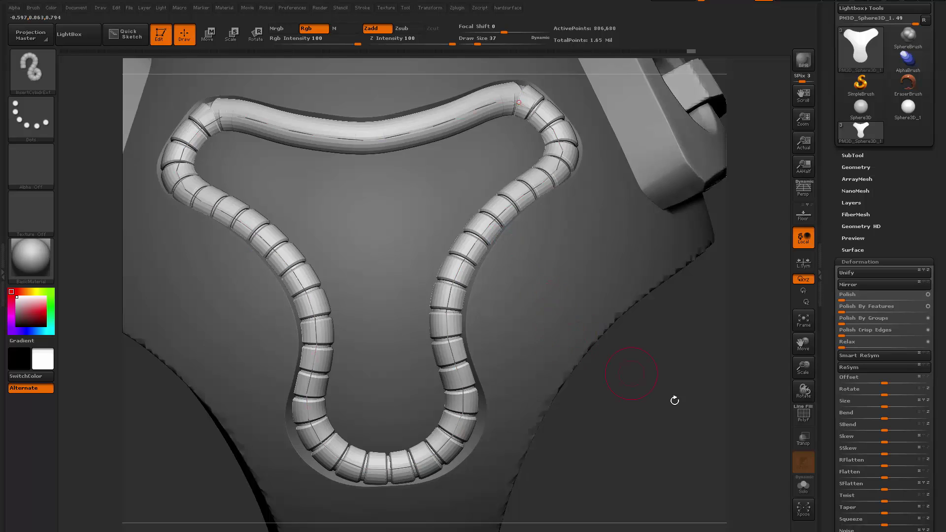
pyautogui.keyDown('alt'); pyautogui.moveTo(674, 399); pyautogui.dragTo(659, 420); pyautogui.keyUp('alt')
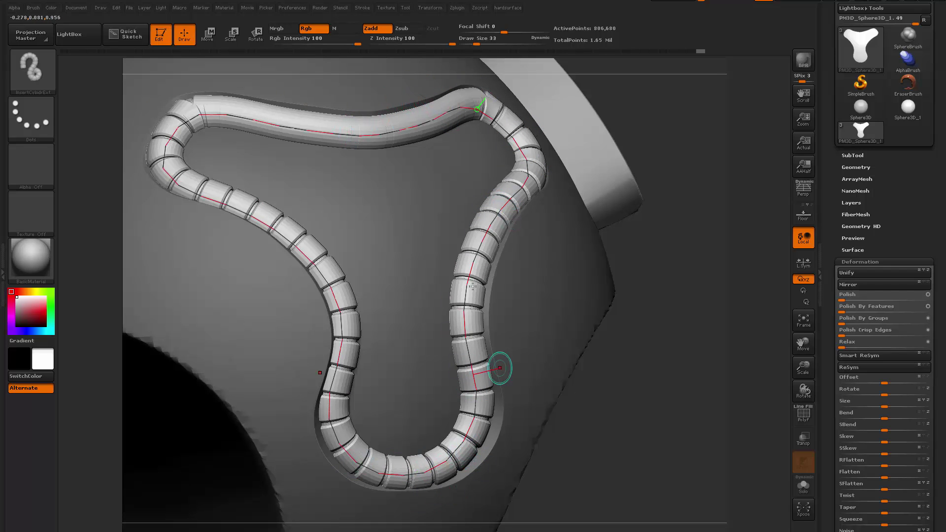
pyautogui.hotkey('ctrl', 'z')
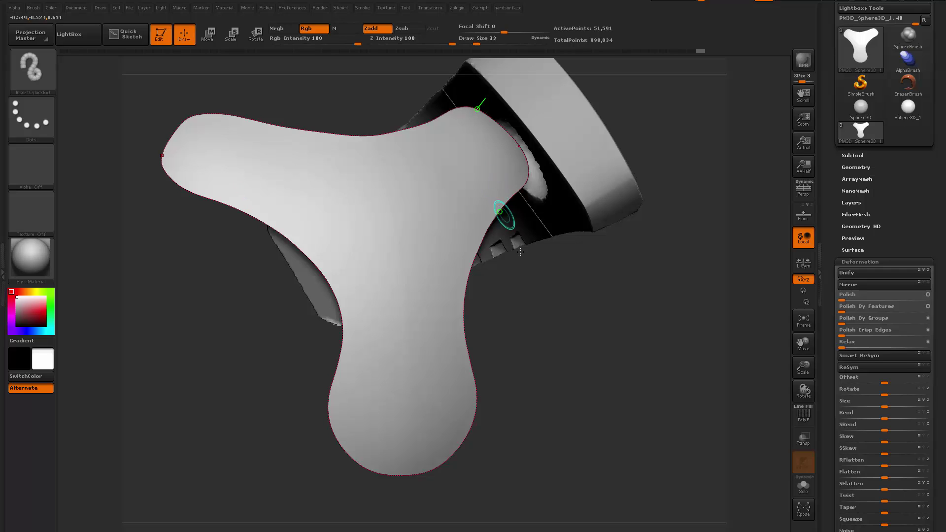
# Step: Try a thinner tube of cylinder segments around the panel's outline at draw size 17, and clear the mask
pyautogui.press('space')
pyautogui.moveTo(551, 334); pyautogui.dragTo(471, 318)
pyautogui.press(']')
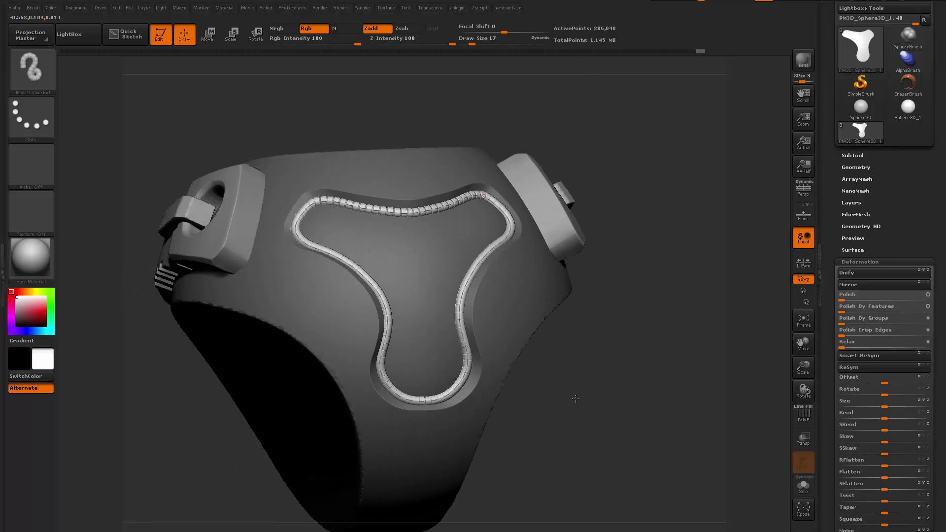
pyautogui.moveTo(576, 399); pyautogui.dragTo(562, 400)
pyautogui.moveTo(600, 408)
pyautogui.keyDown('ctrl'); pyautogui.mouseDown()
pyautogui.moveTo(632, 449)
pyautogui.moveTo(594, 424)
pyautogui.mouseUp(); pyautogui.keyUp('ctrl')
pyautogui.moveTo(594, 423); pyautogui.dragTo(548, 356)
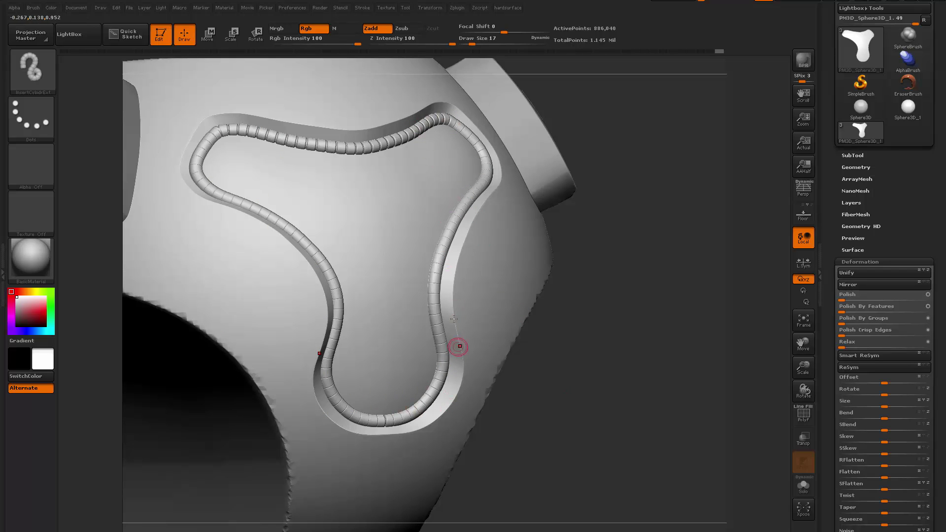
pyautogui.moveTo(440, 153)
pyautogui.keyDown('ctrl'); pyautogui.mouseDown(button='right')
pyautogui.moveTo(397, 171)
pyautogui.moveTo(390, 148)
pyautogui.mouseUp(button='right'); pyautogui.keyUp('ctrl')
pyautogui.moveTo(503, 345)
pyautogui.mouseDown()
pyautogui.moveTo(534, 360)
pyautogui.moveTo(493, 362)
pyautogui.moveTo(526, 362)
pyautogui.moveTo(596, 423)
pyautogui.moveTo(584, 408)
pyautogui.mouseUp()
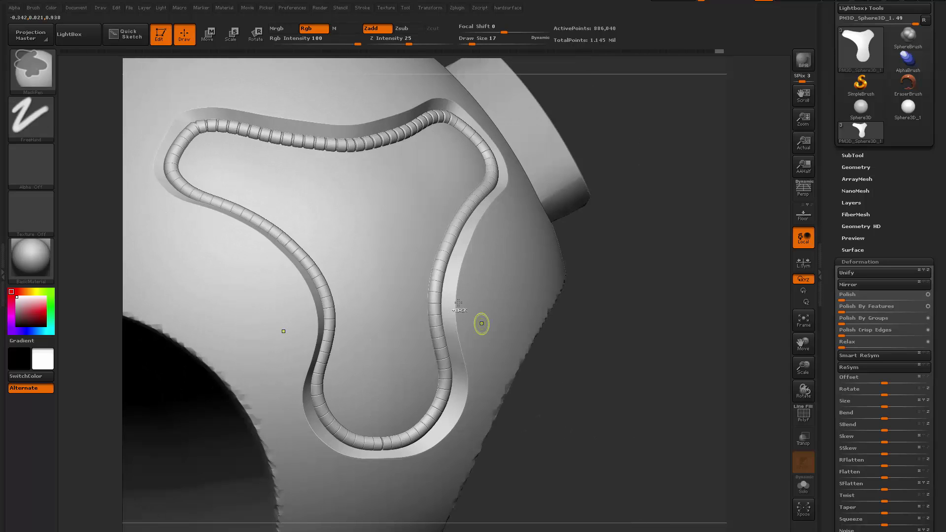
# Step: Undo the thin tube and try the cylinder segments along the panel's outline at draw size 23
pyautogui.hotkey('ctrl', 'z')
pyautogui.hotkey('ctrl', 'z')
pyautogui.hotkey('ctrl', 'z')
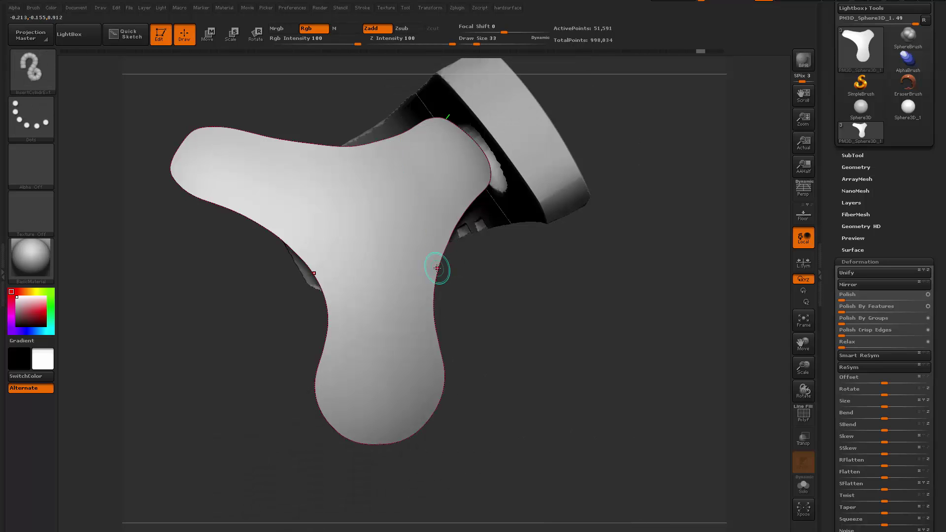
pyautogui.press('space')
pyautogui.click(437, 271)
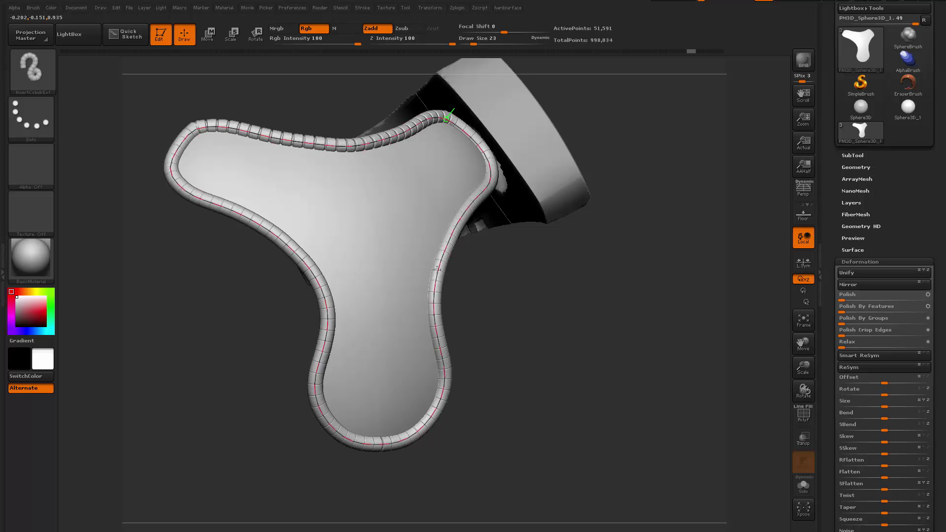
pyautogui.hotkey('ctrl', 'z')
# Step: Run the cylinder segments along the three-lobed panel's outline at draw size 17, and clear the mask
pyautogui.press('space')
pyautogui.moveTo(454, 277); pyautogui.dragTo(451, 274)
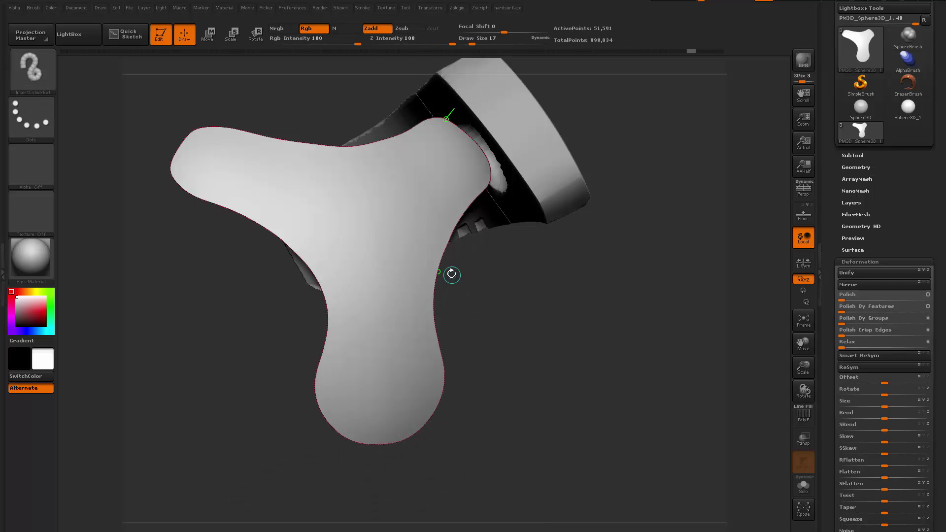
pyautogui.click(439, 270)
pyautogui.keyDown('ctrl'); pyautogui.keyDown('shift'); pyautogui.click(469, 285); pyautogui.keyUp('shift'); pyautogui.keyUp('ctrl')
pyautogui.moveTo(547, 367); pyautogui.dragTo(508, 314)
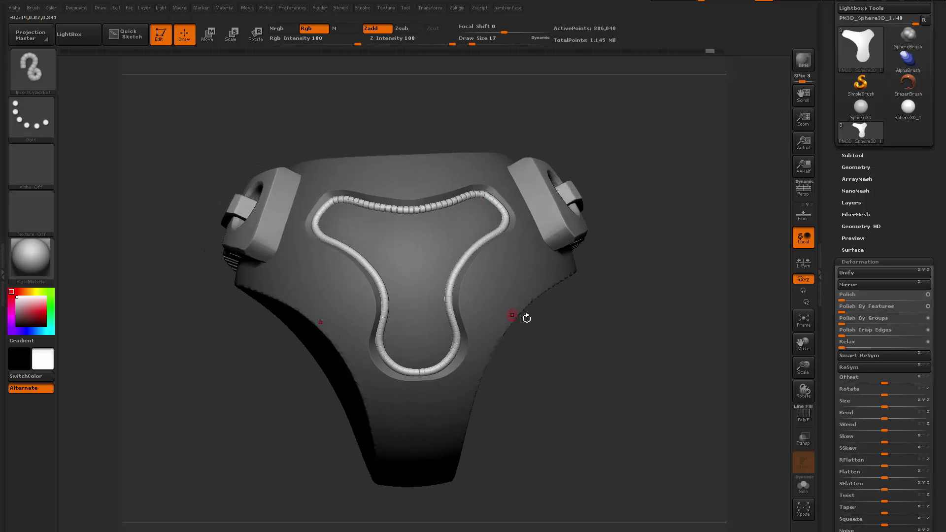
pyautogui.keyDown('ctrl'); pyautogui.moveTo(587, 390); pyautogui.dragTo(605, 411); pyautogui.keyUp('ctrl')
# Step: Examine the model's cut openings, side buckles and new panel trim from several angles
pyautogui.moveTo(634, 465)
pyautogui.mouseDown()
pyautogui.moveTo(644, 460)
pyautogui.moveTo(588, 432)
pyautogui.moveTo(560, 430)
pyautogui.moveTo(605, 422)
pyautogui.moveTo(583, 380)
pyautogui.moveTo(628, 439)
pyautogui.moveTo(594, 395)
pyautogui.moveTo(591, 404)
pyautogui.moveTo(599, 392)
pyautogui.mouseUp()
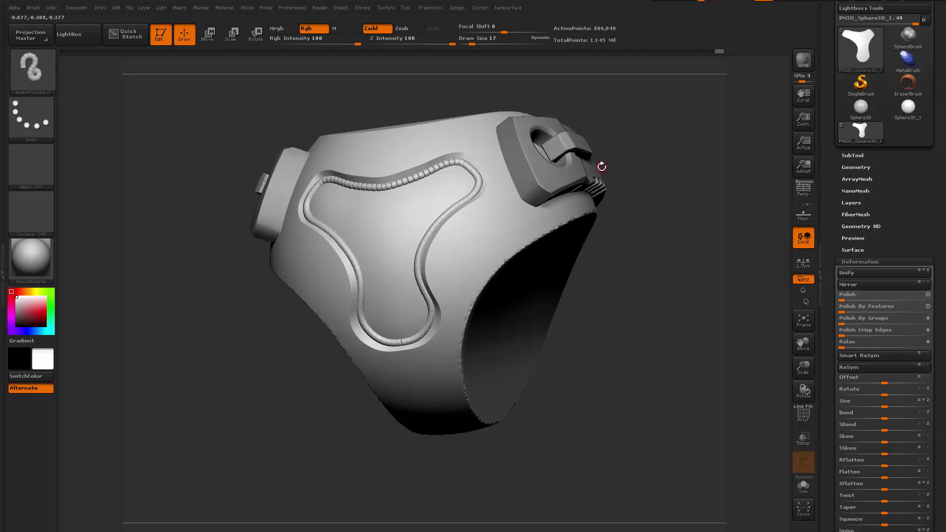
pyautogui.moveTo(634, 347); pyautogui.dragTo(590, 352)
pyautogui.moveTo(419, 187); pyautogui.dragTo(414, 165)
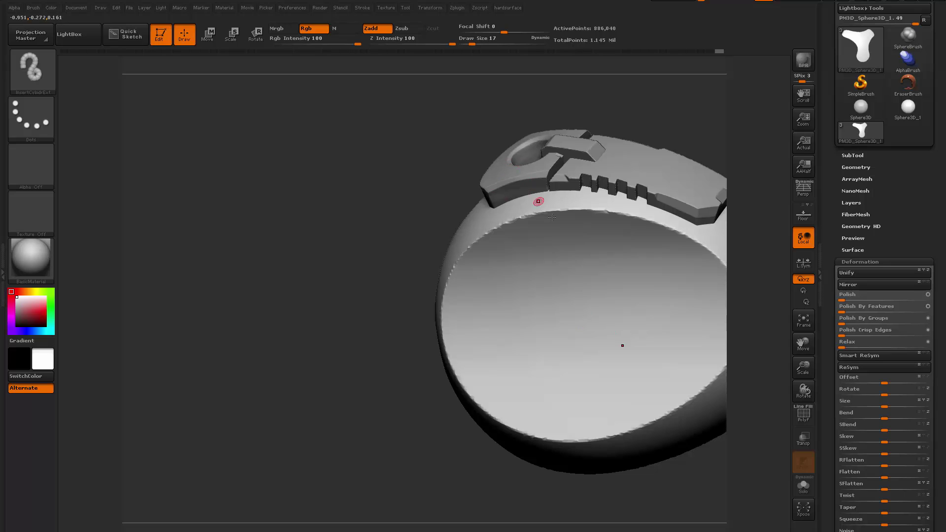
pyautogui.moveTo(552, 217); pyautogui.dragTo(585, 181)
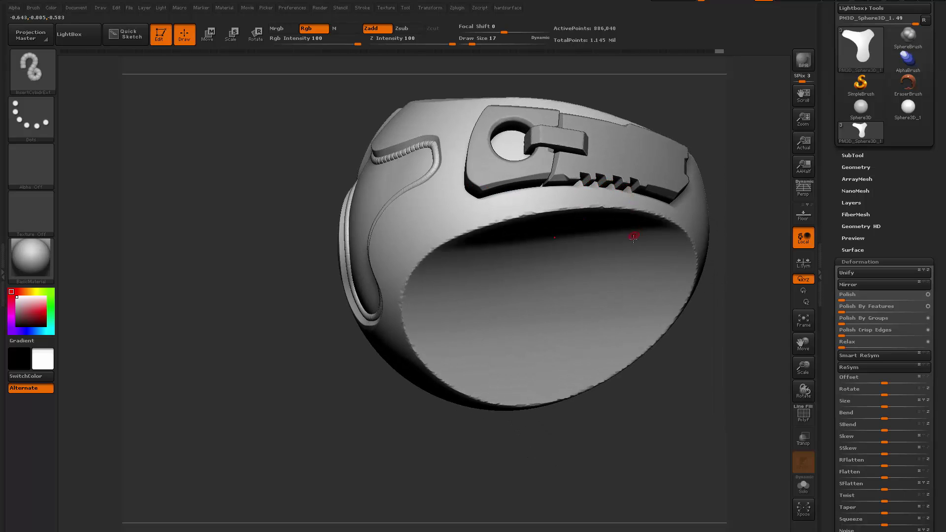
pyautogui.moveTo(633, 237); pyautogui.dragTo(582, 345)
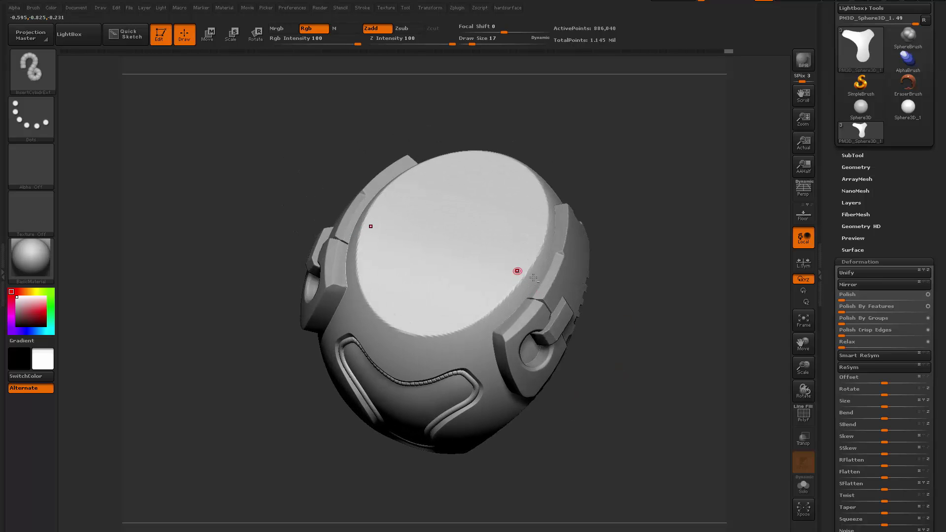
pyautogui.moveTo(659, 284); pyautogui.dragTo(665, 256)
pyautogui.moveTo(169, 174); pyautogui.dragTo(103, 111)
pyautogui.click(34, 78)
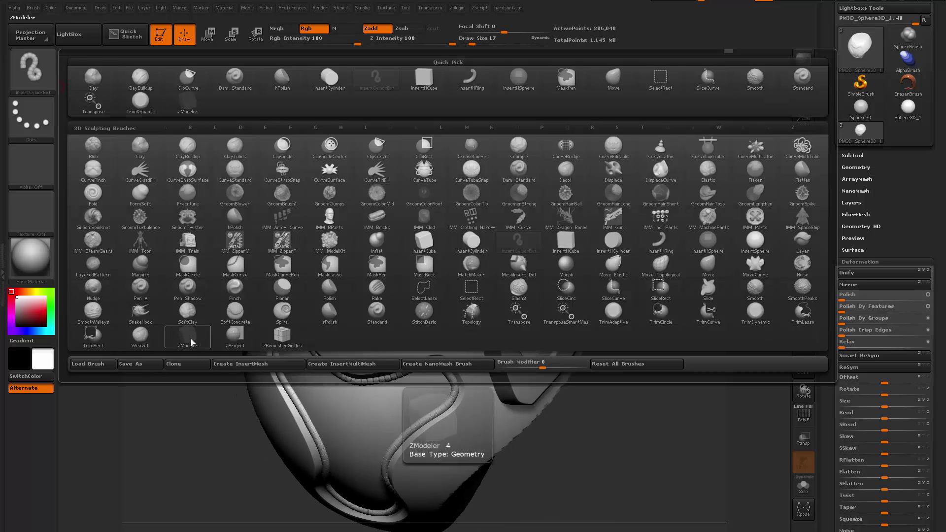
pyautogui.moveTo(183, 402)
pyautogui.mouseDown()
pyautogui.moveTo(177, 443)
pyautogui.moveTo(207, 386)
pyautogui.mouseUp()
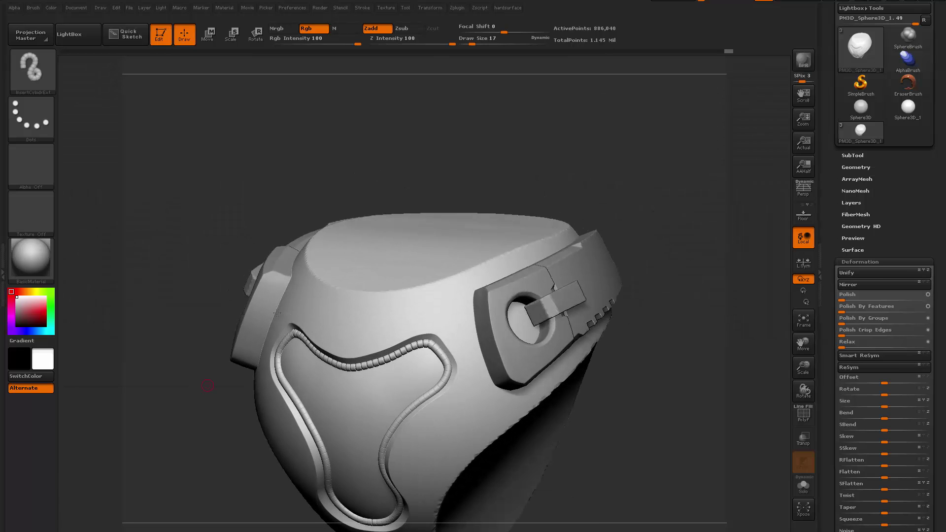
pyautogui.moveTo(114, 153); pyautogui.dragTo(121, 178)
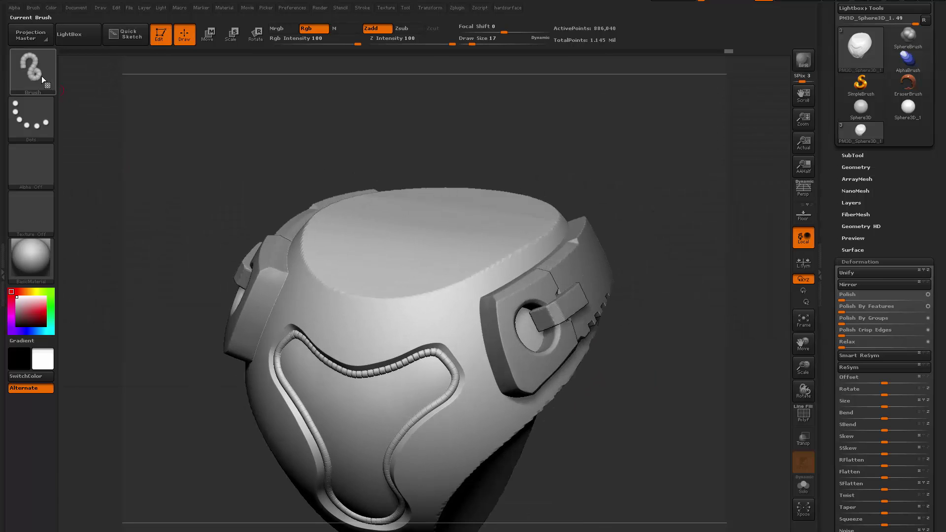
pyautogui.click(41, 75)
pyautogui.click(36, 59)
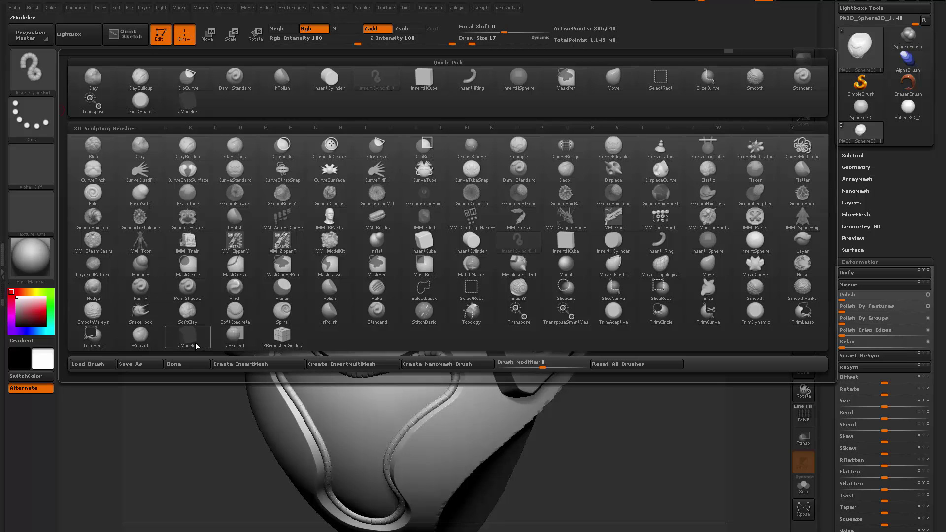
pyautogui.moveTo(200, 403); pyautogui.dragTo(207, 449)
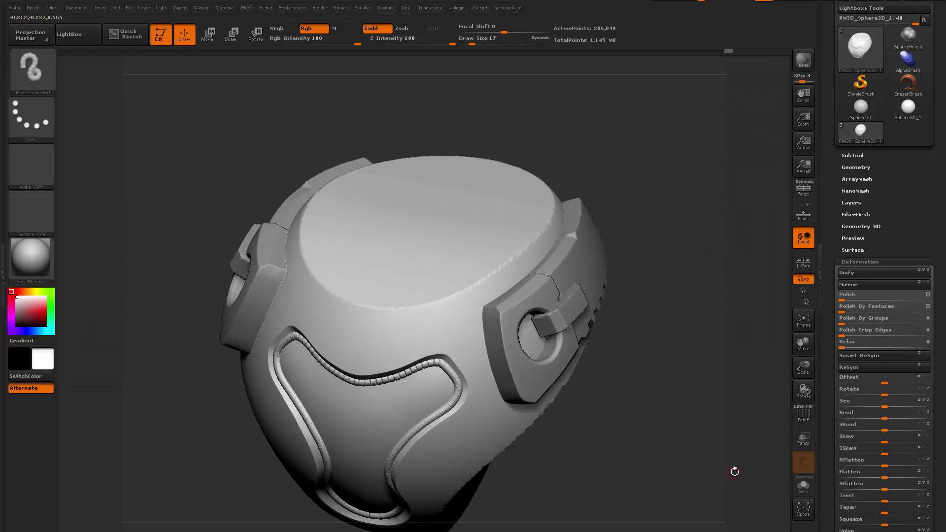
pyautogui.keyDown('alt'); pyautogui.moveTo(705, 435); pyautogui.dragTo(607, 348); pyautogui.keyUp('alt')
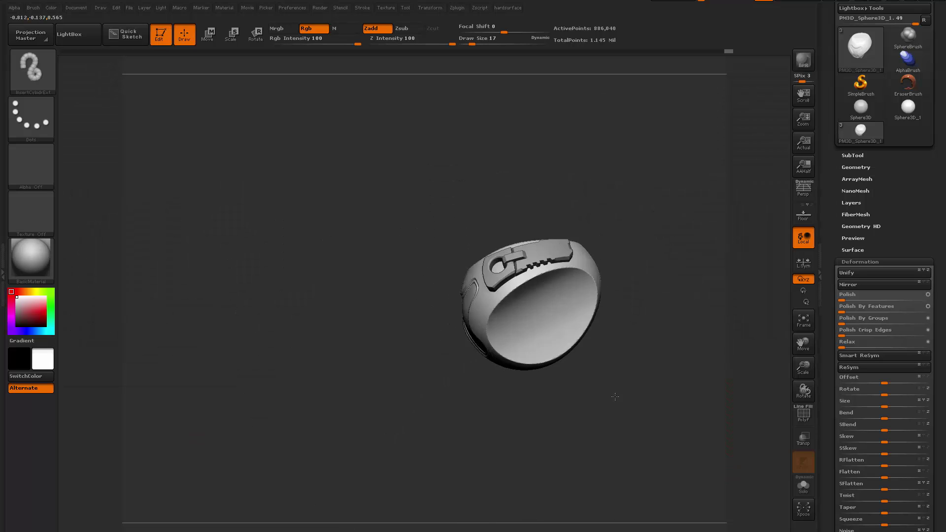
pyautogui.moveTo(615, 396); pyautogui.dragTo(464, 243)
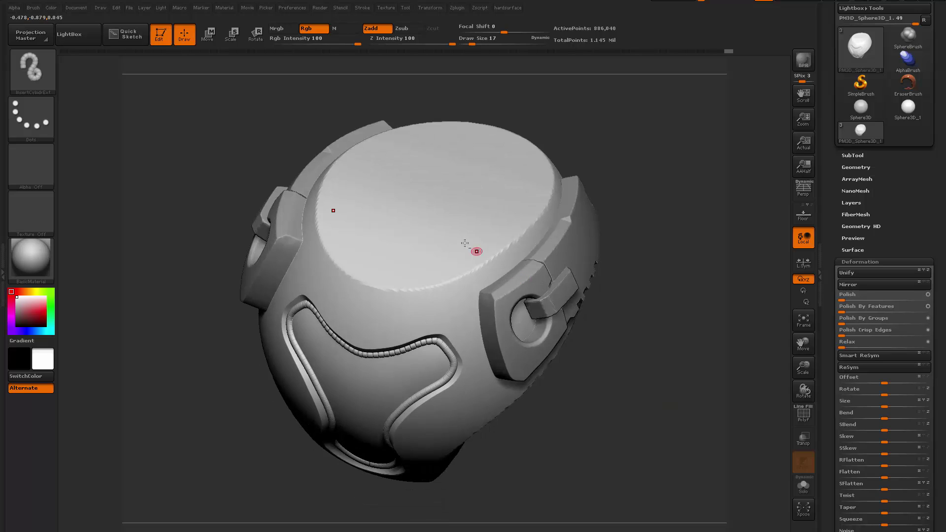
pyautogui.moveTo(549, 194)
pyautogui.mouseDown()
pyautogui.moveTo(612, 169)
pyautogui.moveTo(674, 234)
pyautogui.moveTo(659, 254)
pyautogui.moveTo(615, 244)
pyautogui.moveTo(611, 252)
pyautogui.moveTo(661, 257)
pyautogui.moveTo(754, 203)
pyautogui.mouseUp()
pyautogui.hotkey('shift', 'f')
pyautogui.hotkey('shift', 'f')
pyautogui.hotkey('shift', 'f')
pyautogui.hotkey('shift', 'f')
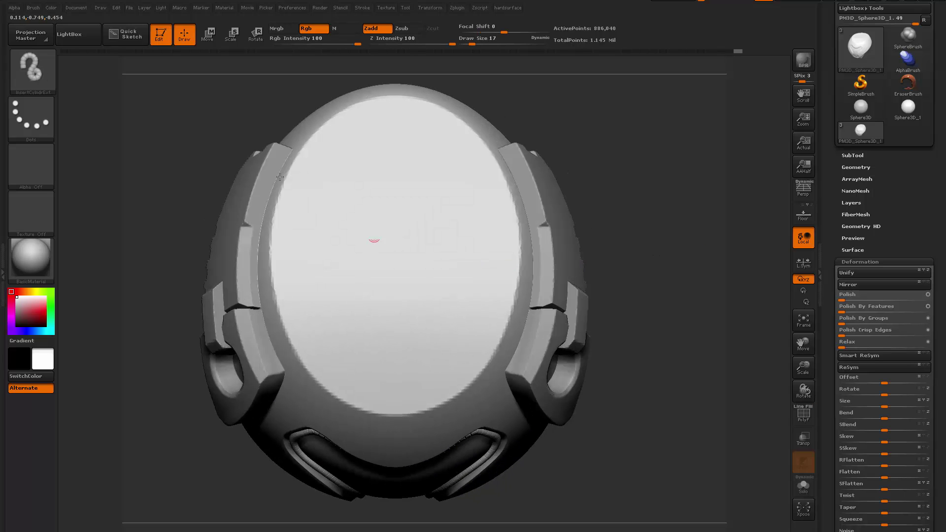
# Step: With the Topology brush, draw a grid of three lengthwise and four crosswise curves on the flat oval face
pyautogui.click(27, 69)
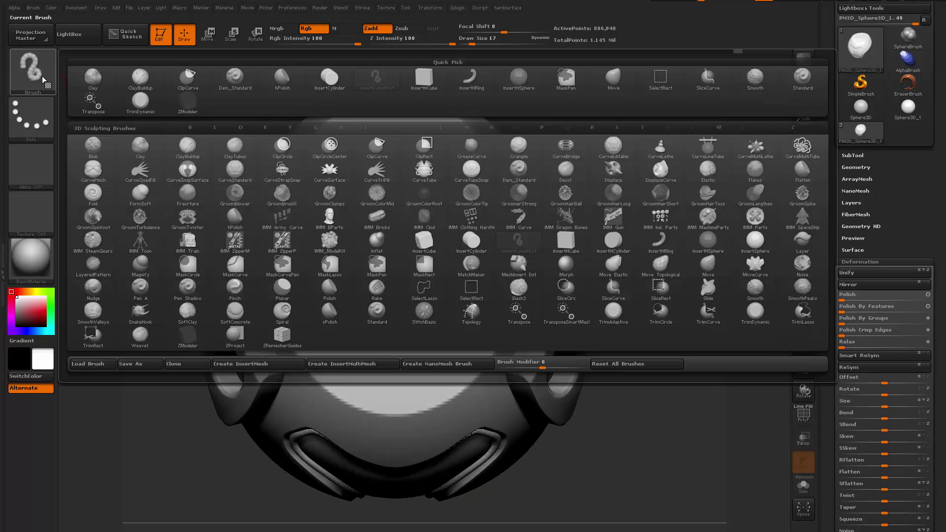
pyautogui.click(471, 313)
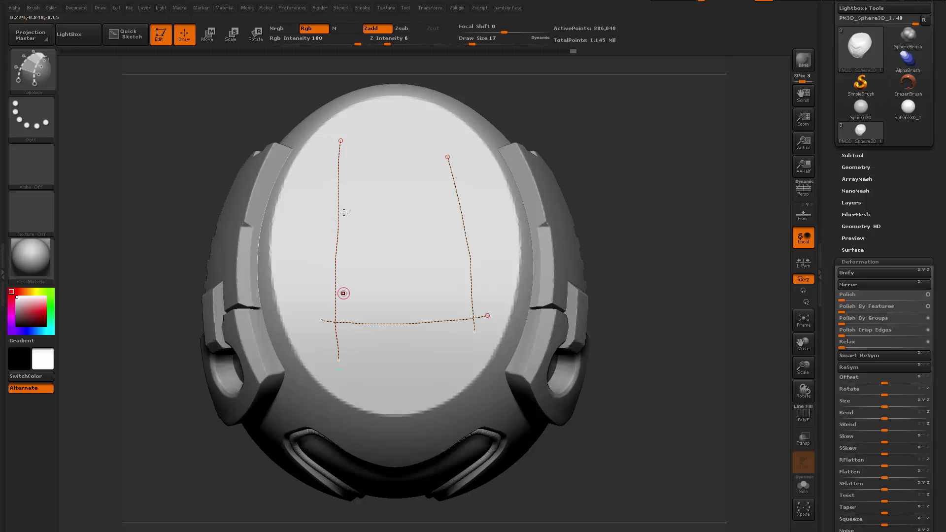
pyautogui.moveTo(434, 171); pyautogui.dragTo(492, 173)
pyautogui.moveTo(391, 134); pyautogui.dragTo(397, 374)
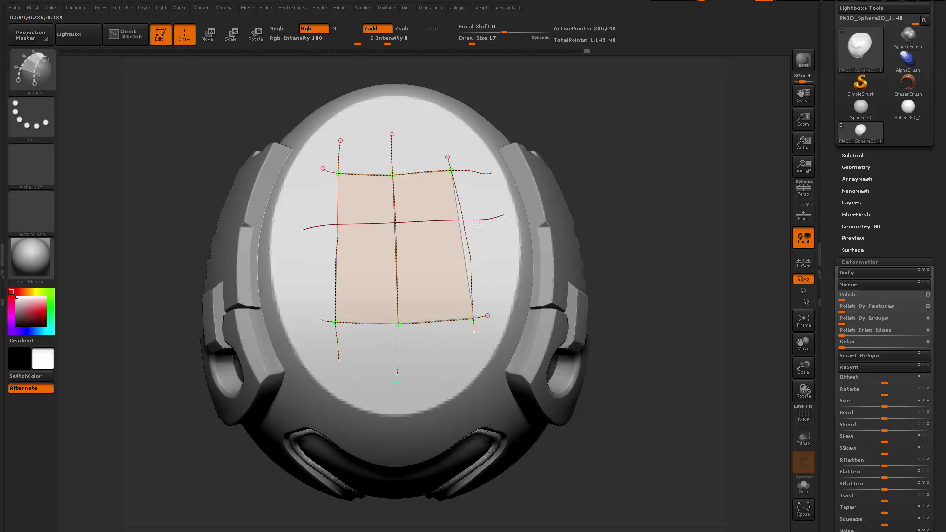
pyautogui.moveTo(315, 277); pyautogui.dragTo(466, 272)
# Step: Try adding further crosswise topology curves just beyond both ends of the grid, and undo them
pyautogui.moveTo(631, 295)
pyautogui.mouseDown()
pyautogui.moveTo(591, 246)
pyautogui.moveTo(541, 220)
pyautogui.moveTo(513, 121)
pyautogui.moveTo(447, 142)
pyautogui.moveTo(462, 154)
pyautogui.mouseUp()
pyautogui.moveTo(622, 125); pyautogui.dragTo(623, 151)
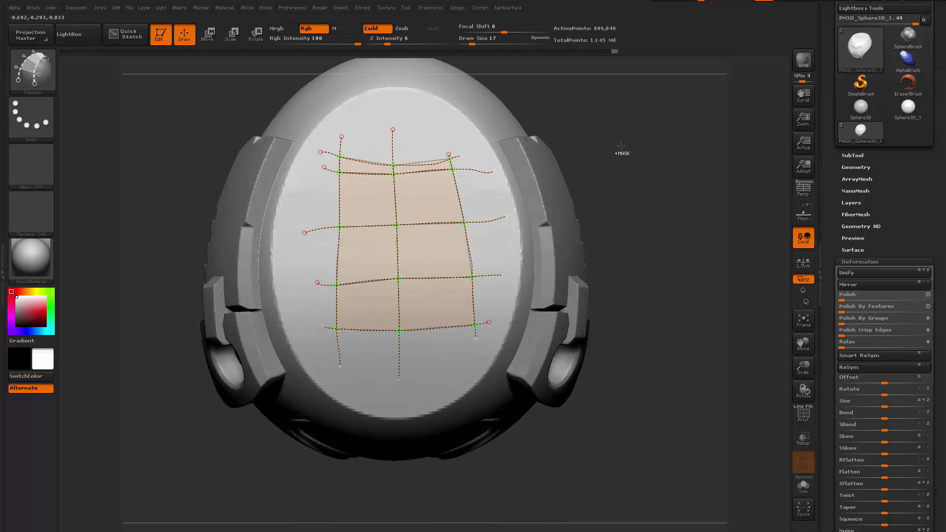
pyautogui.hotkey('ctrl', 'z')
pyautogui.moveTo(661, 201); pyautogui.dragTo(623, 204)
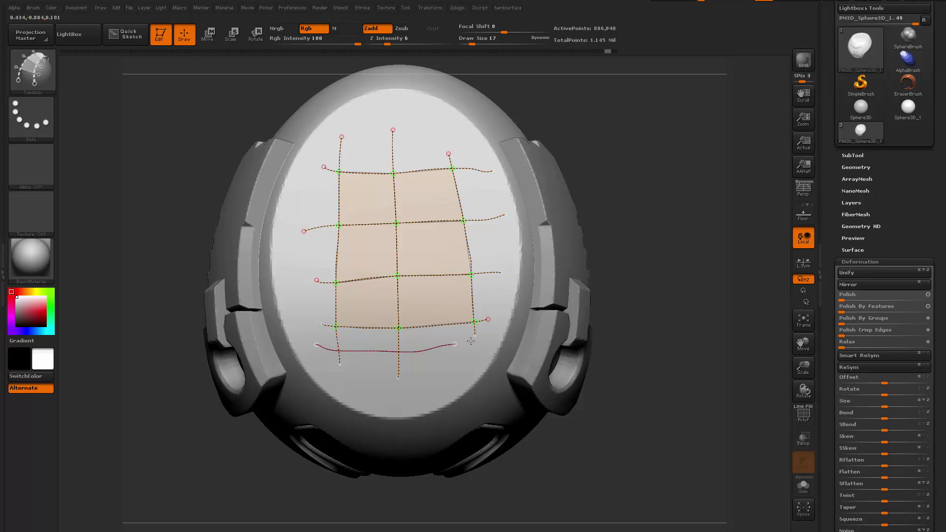
pyautogui.hotkey('ctrl', 'z')
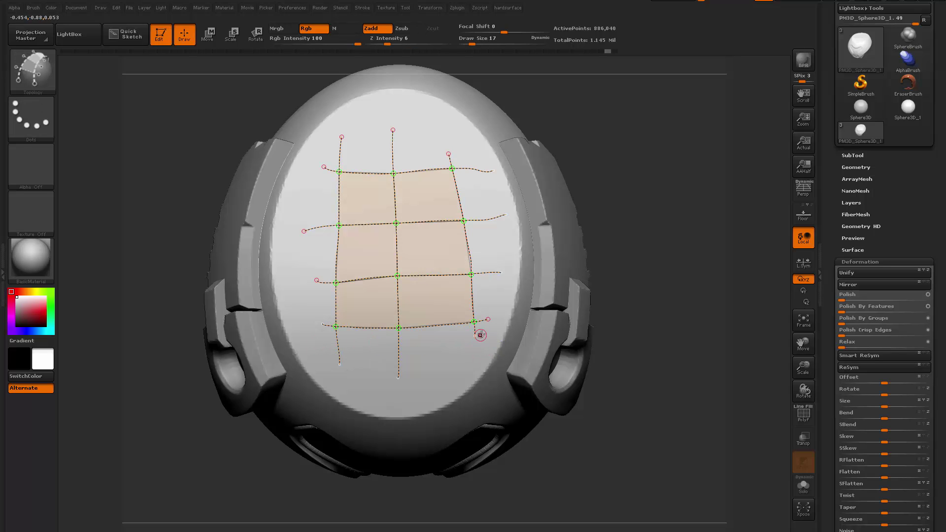
pyautogui.moveTo(320, 344); pyautogui.dragTo(294, 341)
pyautogui.moveTo(702, 380)
pyautogui.mouseDown()
pyautogui.moveTo(667, 364)
pyautogui.moveTo(685, 373)
pyautogui.moveTo(651, 306)
pyautogui.moveTo(667, 350)
pyautogui.moveTo(662, 309)
pyautogui.moveTo(682, 323)
pyautogui.moveTo(455, 336)
pyautogui.moveTo(588, 354)
pyautogui.moveTo(616, 344)
pyautogui.moveTo(631, 318)
pyautogui.moveTo(583, 257)
pyautogui.moveTo(574, 311)
pyautogui.mouseUp()
pyautogui.hotkey('ctrl', 'z')
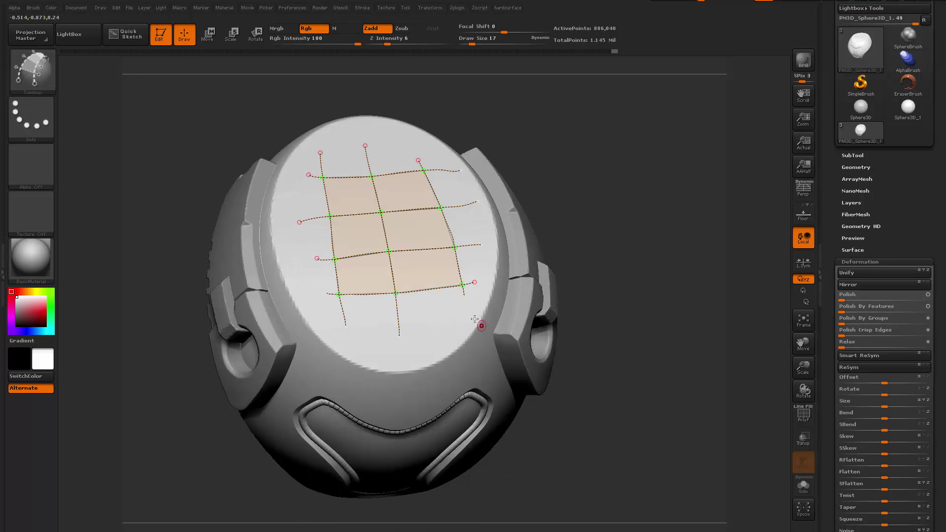
# Step: Generate a thick panel from the topology grid on the oval face at draw size 101
pyautogui.press('space')
pyautogui.moveTo(481, 324); pyautogui.dragTo(481, 325)
pyautogui.click(472, 324)
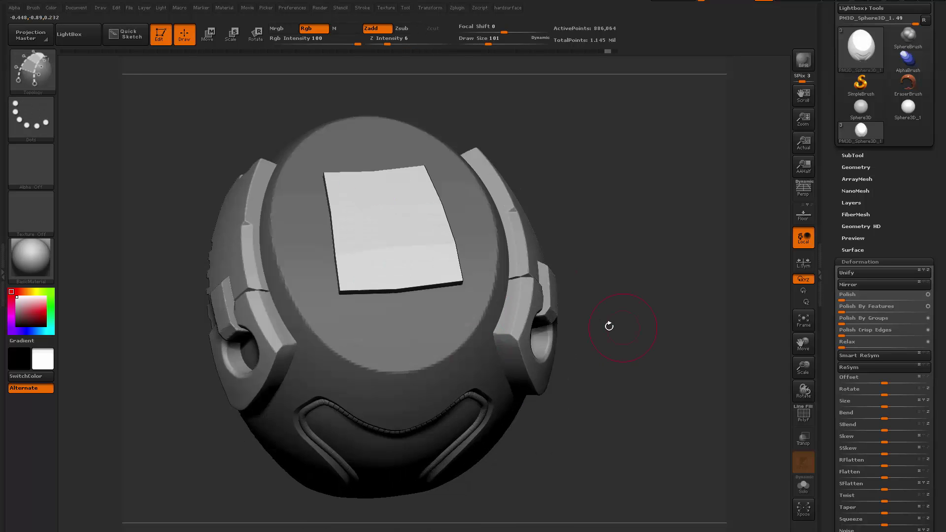
# Step: Display the polygon wireframe and mirror the new grid panel on the oval face
pyautogui.moveTo(616, 315); pyautogui.dragTo(655, 313)
pyautogui.click(803, 414)
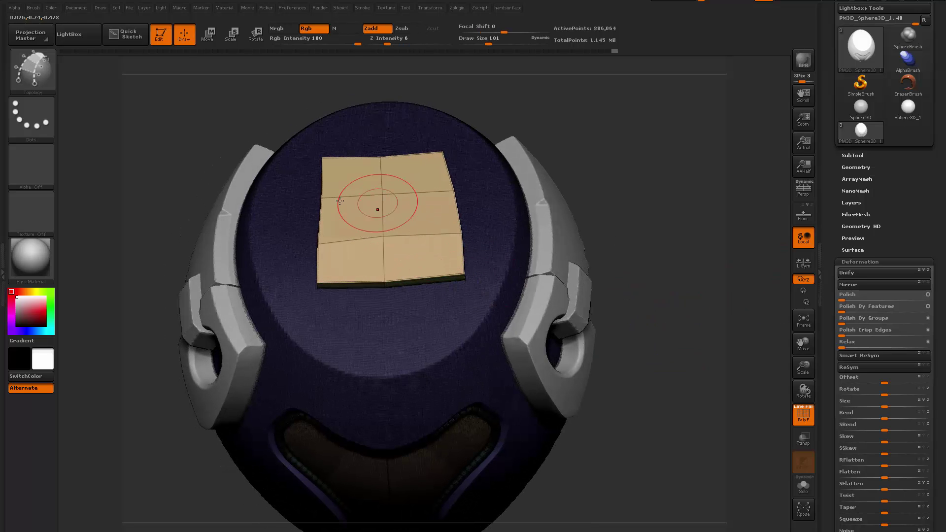
pyautogui.click(863, 286)
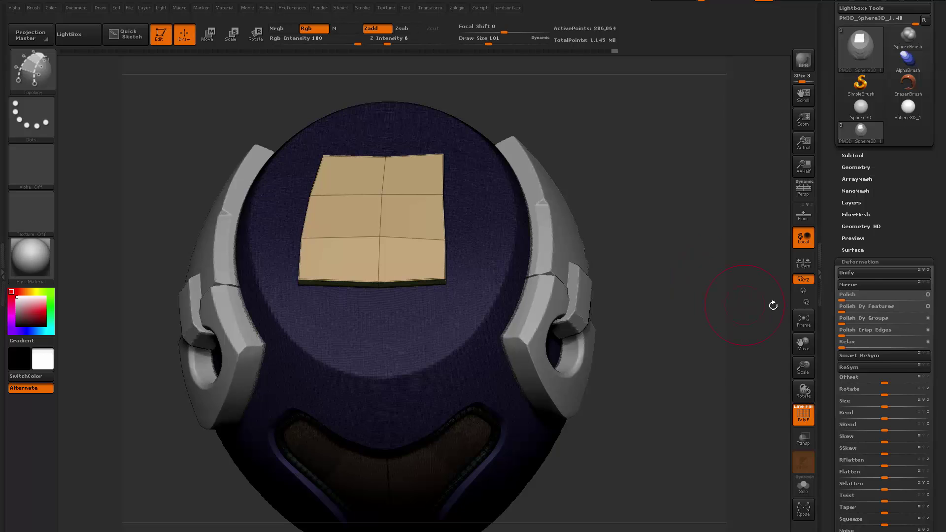
# Step: Try Mirror And Weld on the grid panel on the oval face, and undo it
pyautogui.click(855, 166)
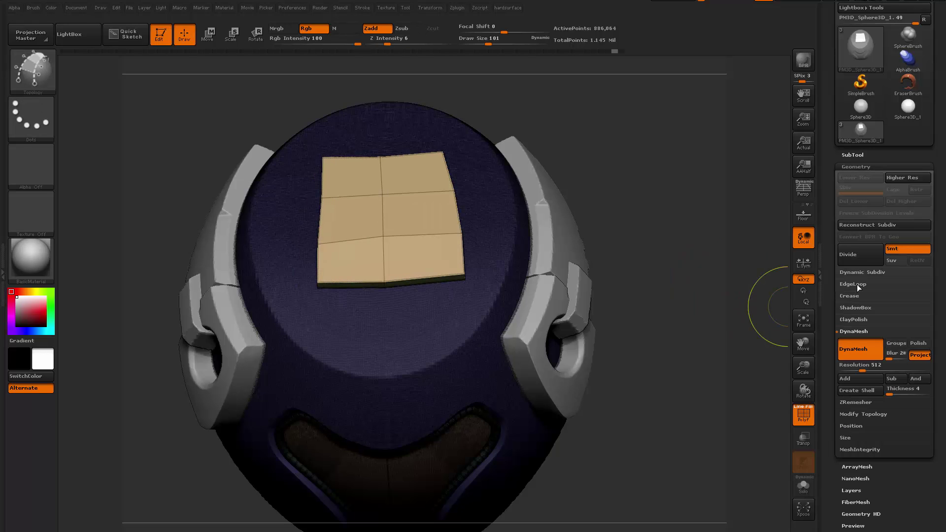
pyautogui.click(863, 413)
pyautogui.click(869, 392)
pyautogui.moveTo(688, 366)
pyautogui.mouseDown()
pyautogui.moveTo(718, 416)
pyautogui.moveTo(700, 334)
pyautogui.moveTo(699, 401)
pyautogui.moveTo(662, 378)
pyautogui.mouseUp()
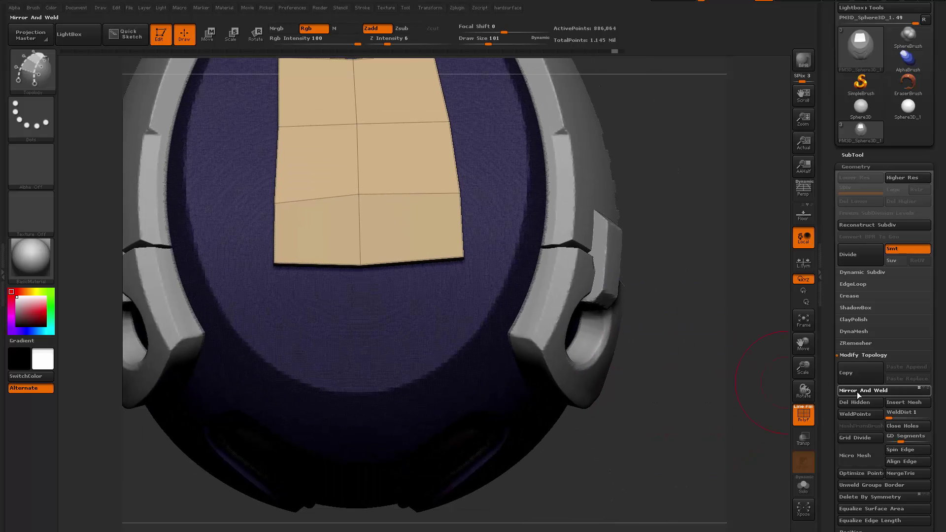
pyautogui.click(857, 390)
pyautogui.moveTo(757, 380)
pyautogui.mouseDown()
pyautogui.moveTo(703, 329)
pyautogui.moveTo(708, 337)
pyautogui.moveTo(714, 317)
pyautogui.moveTo(721, 362)
pyautogui.moveTo(702, 370)
pyautogui.mouseUp()
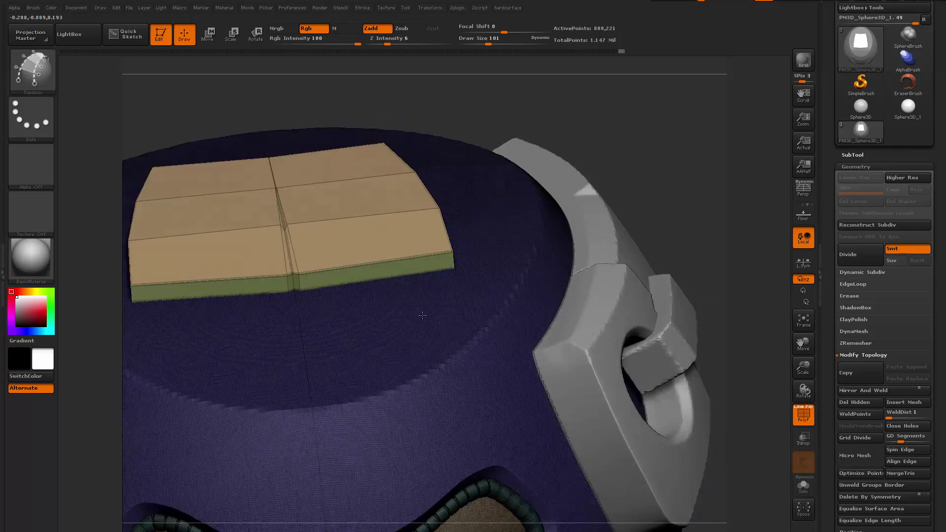
pyautogui.moveTo(422, 315); pyautogui.dragTo(389, 281, button='right')
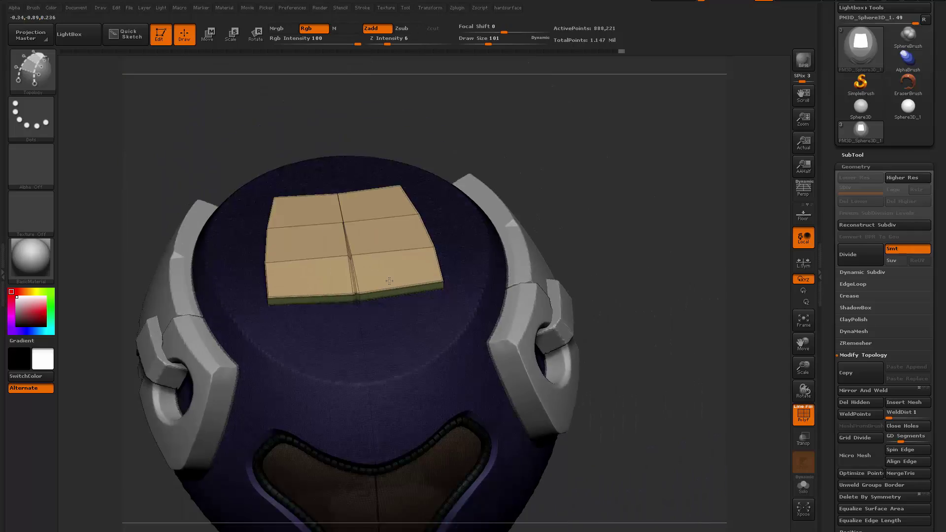
pyautogui.moveTo(605, 148); pyautogui.dragTo(602, 205)
pyautogui.hotkey('ctrl', 'z')
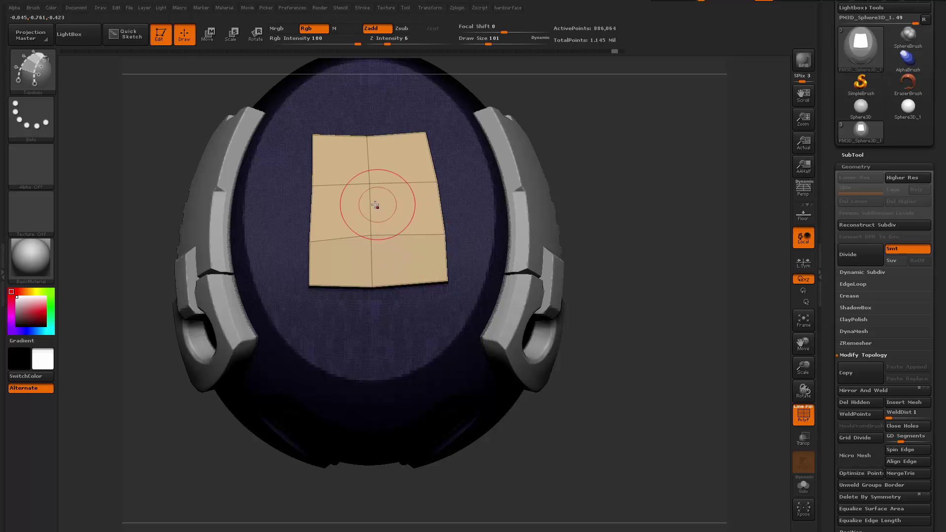
# Step: Activate the ZModeler brush for polygon editing of the grid panel on the oval face
pyautogui.press('b')
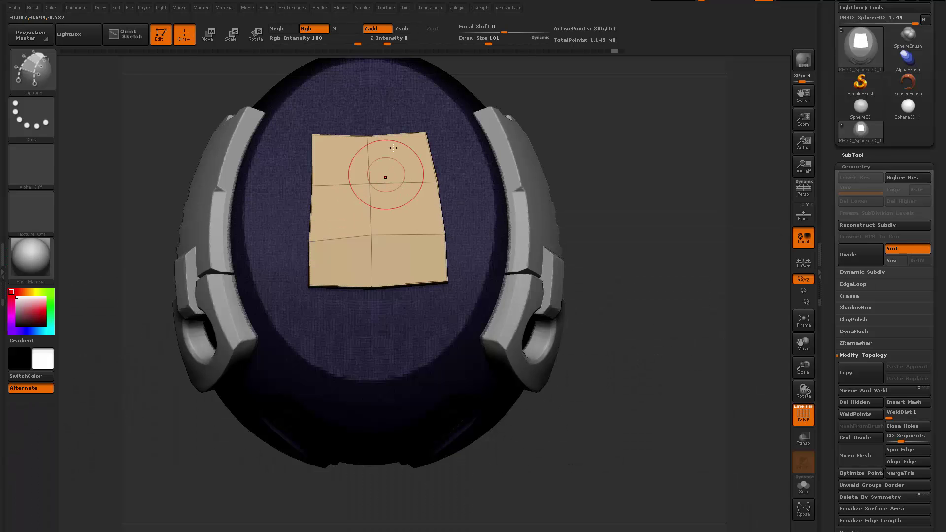
pyautogui.press('b')
pyautogui.press('m')
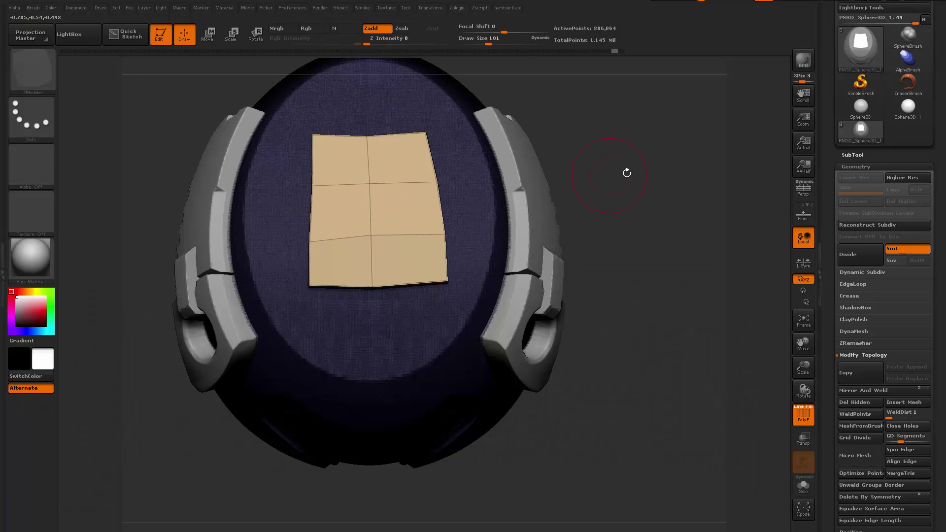
pyautogui.keyDown('alt'); pyautogui.moveTo(627, 173); pyautogui.dragTo(628, 276); pyautogui.keyUp('alt')
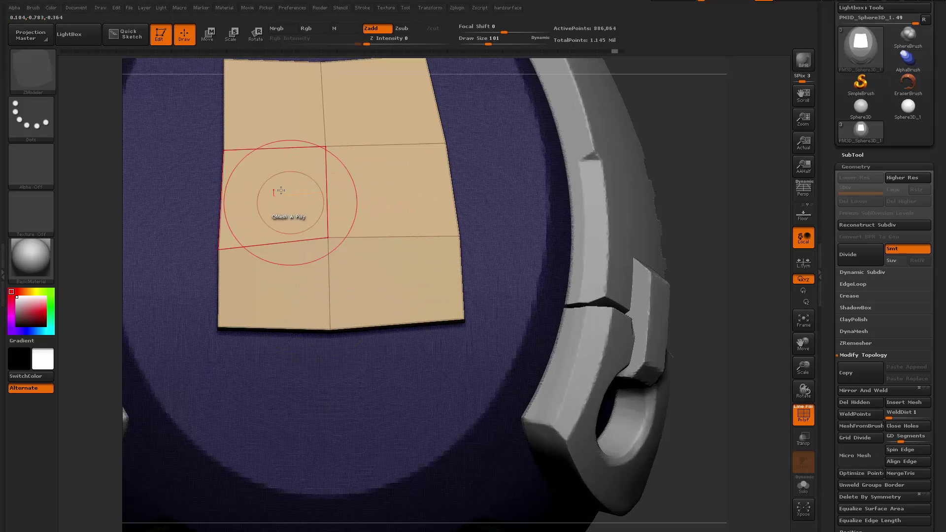
pyautogui.moveTo(382, 286); pyautogui.dragTo(372, 212, button='right')
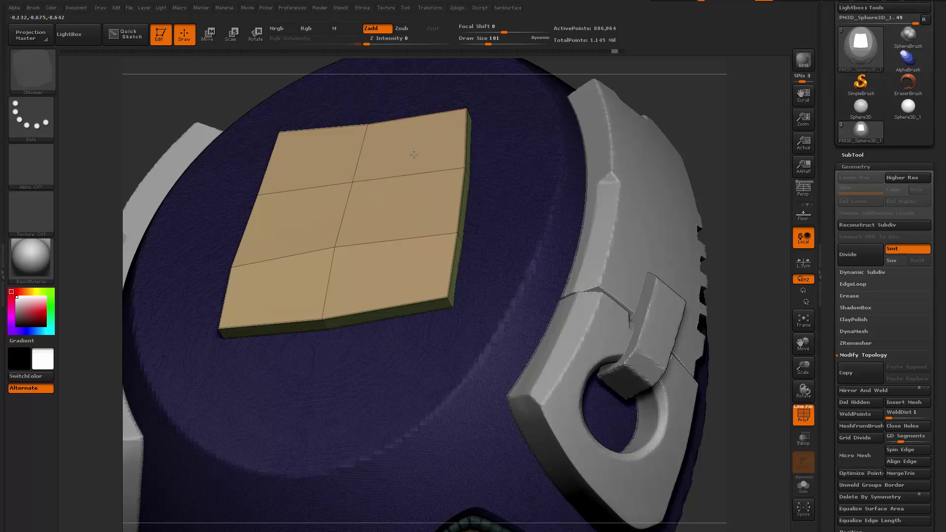
pyautogui.moveTo(393, 143)
pyautogui.mouseDown(button='right')
pyautogui.moveTo(412, 182)
pyautogui.moveTo(388, 166)
pyautogui.mouseUp(button='right')
pyautogui.moveTo(431, 201); pyautogui.dragTo(407, 93, button='right')
pyautogui.moveTo(611, 276); pyautogui.dragTo(652, 297, button='right')
pyautogui.keyDown('ctrl'); pyautogui.moveTo(652, 296); pyautogui.dragTo(686, 391, button='right'); pyautogui.keyUp('ctrl')
# Step: Hide the wireframe, isolate the grid panel from the rest of its mesh, and split the hidden geometry into a separate subtool
pyautogui.hotkey('shift', 'f')
pyautogui.moveTo(600, 163); pyautogui.dragTo(748, 186, button='right')
pyautogui.moveTo(639, 186); pyautogui.dragTo(618, 186, button='right')
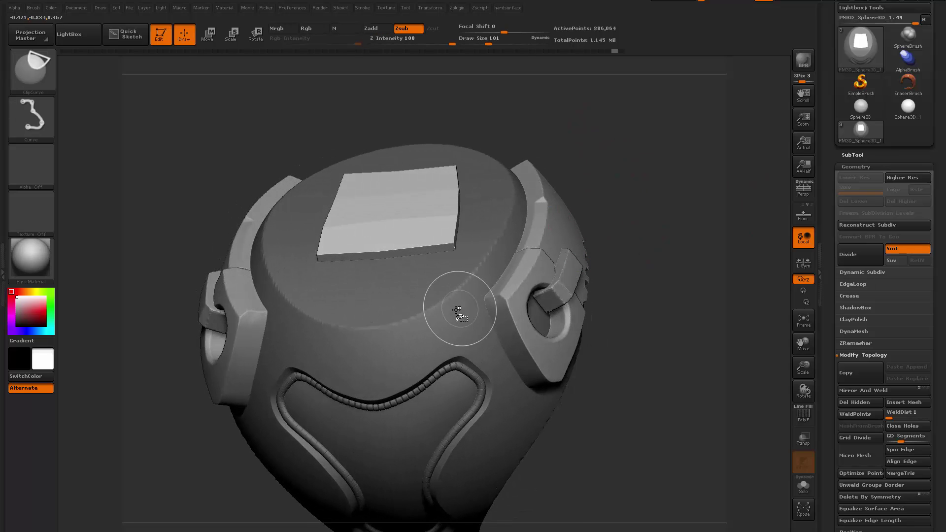
pyautogui.keyDown('ctrl'); pyautogui.keyDown('shift'); pyautogui.click(458, 310); pyautogui.keyUp('shift'); pyautogui.keyUp('ctrl')
pyautogui.keyDown('ctrl'); pyautogui.keyDown('shift'); pyautogui.click(459, 312); pyautogui.keyUp('shift'); pyautogui.keyUp('ctrl')
pyautogui.keyDown('ctrl'); pyautogui.keyDown('shift'); pyautogui.click(456, 369); pyautogui.keyUp('shift'); pyautogui.keyUp('ctrl')
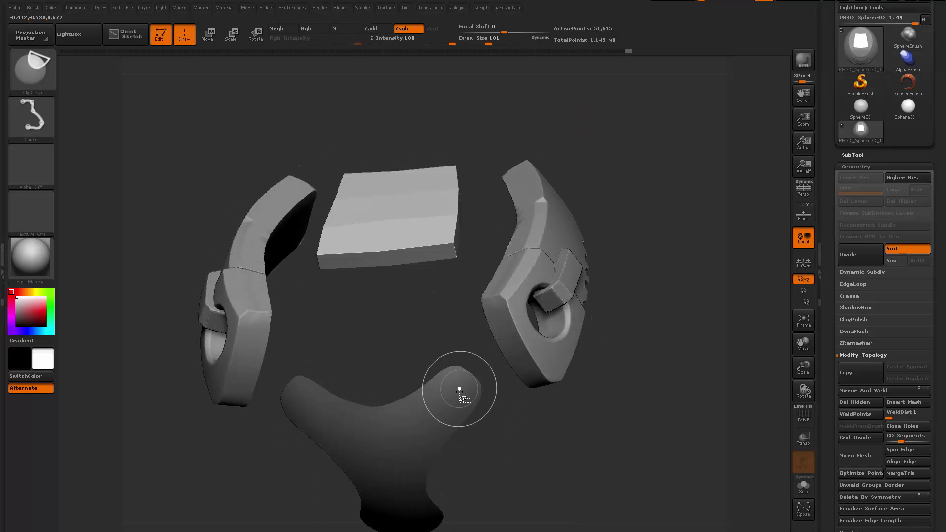
pyautogui.keyDown('ctrl'); pyautogui.keyDown('shift'); pyautogui.click(464, 395); pyautogui.keyUp('shift'); pyautogui.keyUp('ctrl')
pyautogui.moveTo(522, 450); pyautogui.dragTo(551, 441, button='right')
pyautogui.click(852, 155)
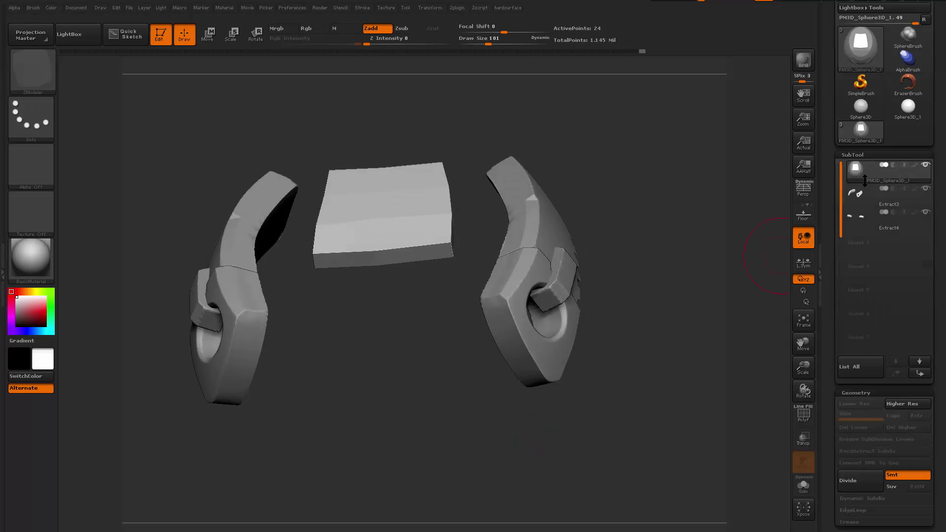
pyautogui.click(864, 434)
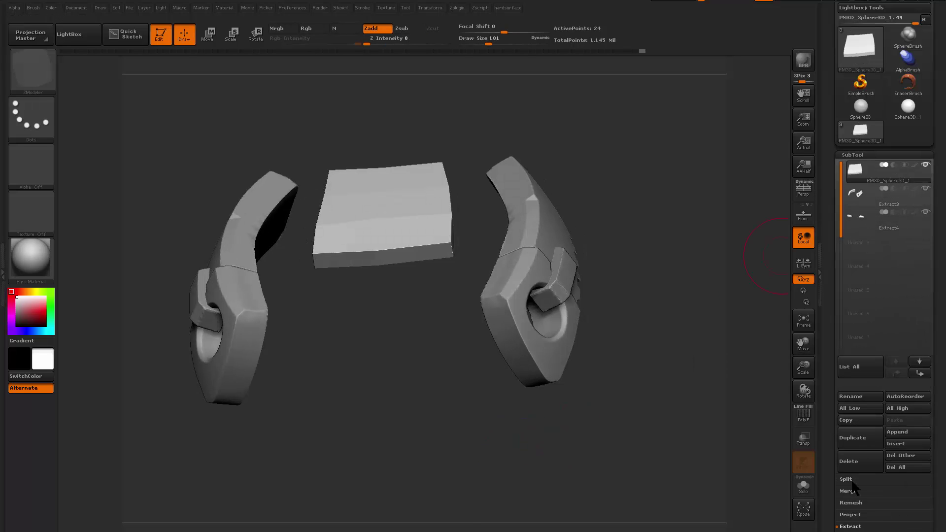
pyautogui.click(850, 479)
pyautogui.keyDown('ctrl'); pyautogui.keyDown('shift'); pyautogui.click(724, 382); pyautogui.keyUp('shift'); pyautogui.keyUp('ctrl')
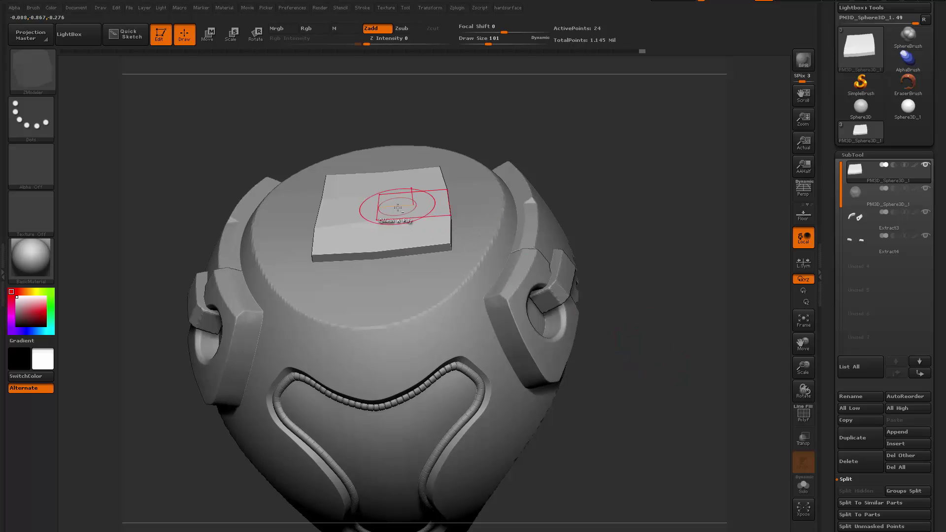
# Step: Make the grid panel's subtool active and display its polygon wireframe
pyautogui.moveTo(608, 143); pyautogui.dragTo(781, 184)
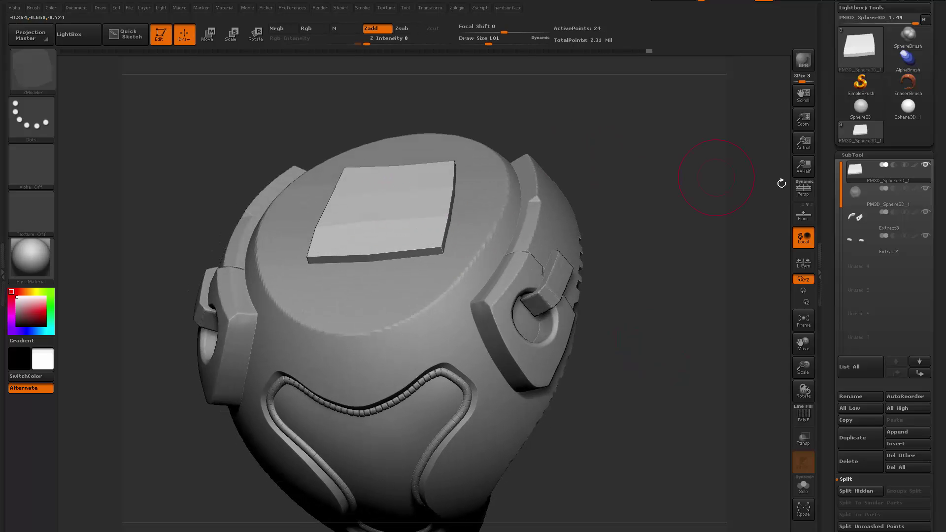
pyautogui.click(856, 173)
pyautogui.moveTo(667, 285); pyautogui.dragTo(674, 345)
pyautogui.hotkey('shift', 'f')
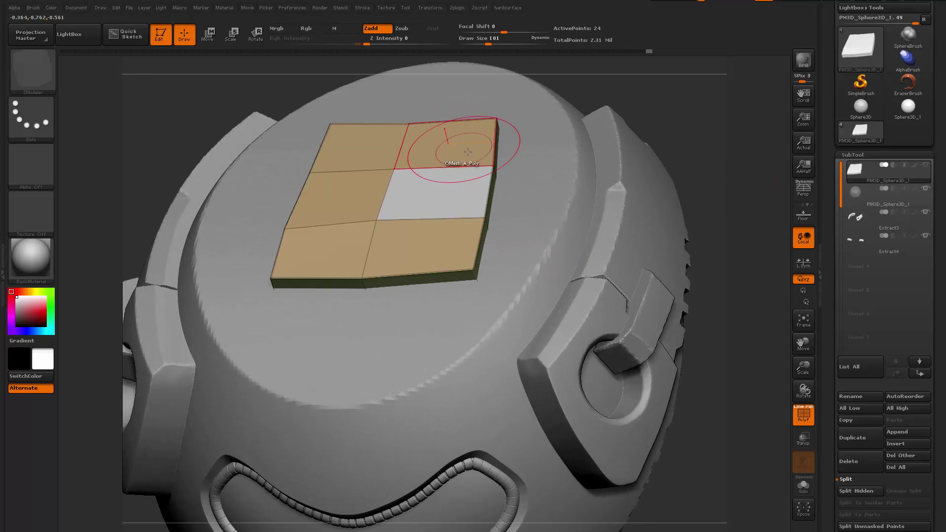
# Step: Try raising one corner polygon of the grid panel with single-poly QMesh, and undo it
pyautogui.moveTo(623, 77); pyautogui.dragTo(633, 123)
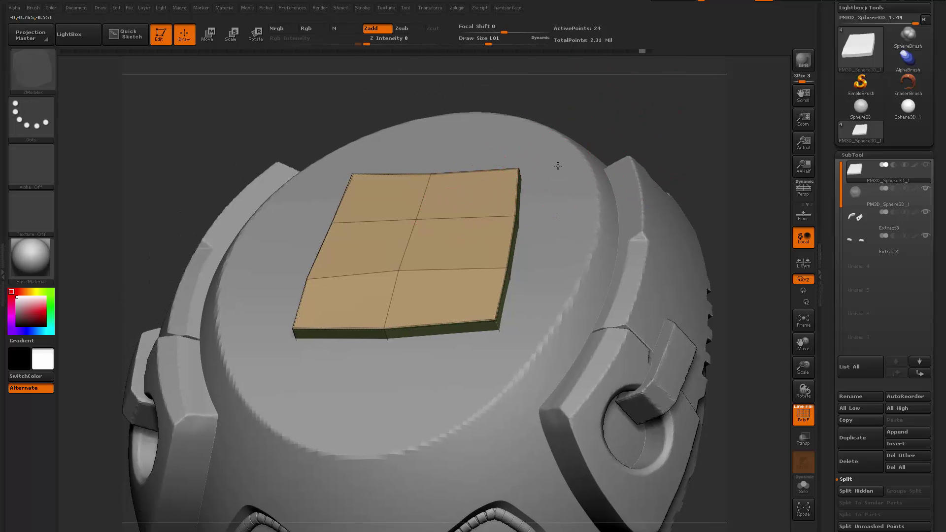
pyautogui.hotkey('ctrl', 'shift', 'z')
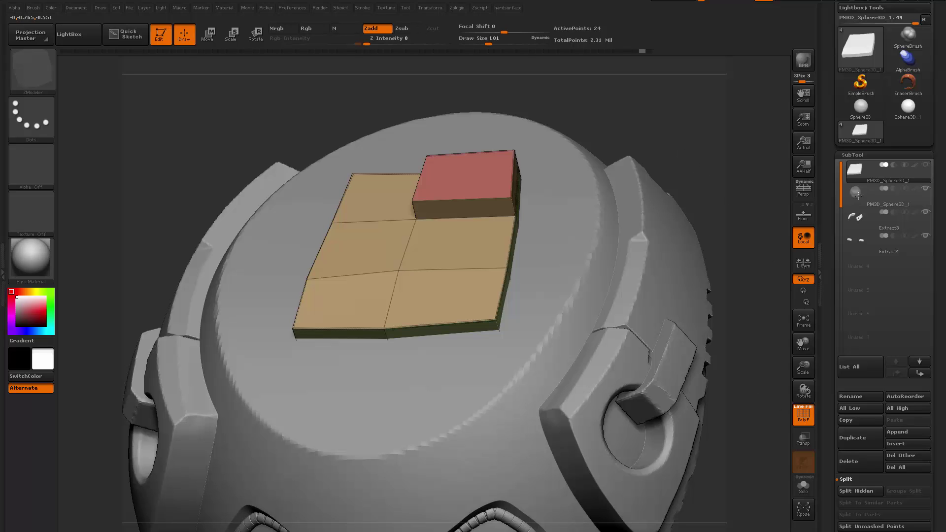
pyautogui.hotkey('ctrl', 'z')
pyautogui.scroll(-1, 830, 350)
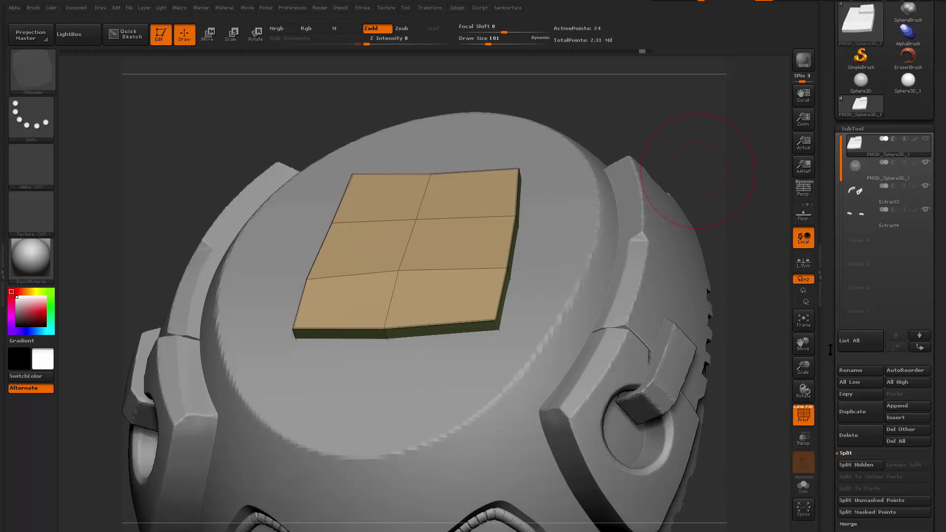
pyautogui.scroll(-8, 830, 350)
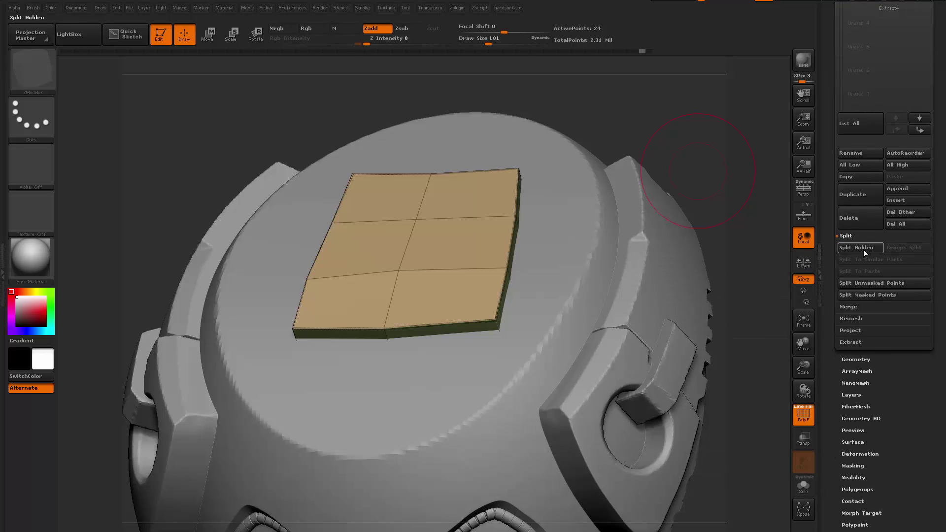
pyautogui.moveTo(833, 337); pyautogui.dragTo(833, 320)
pyautogui.click(853, 343)
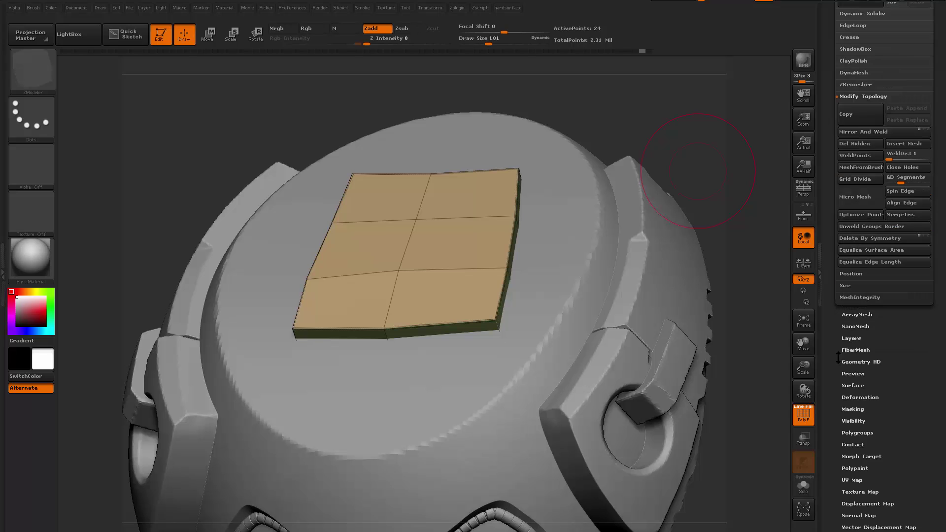
pyautogui.moveTo(838, 360); pyautogui.dragTo(837, 387)
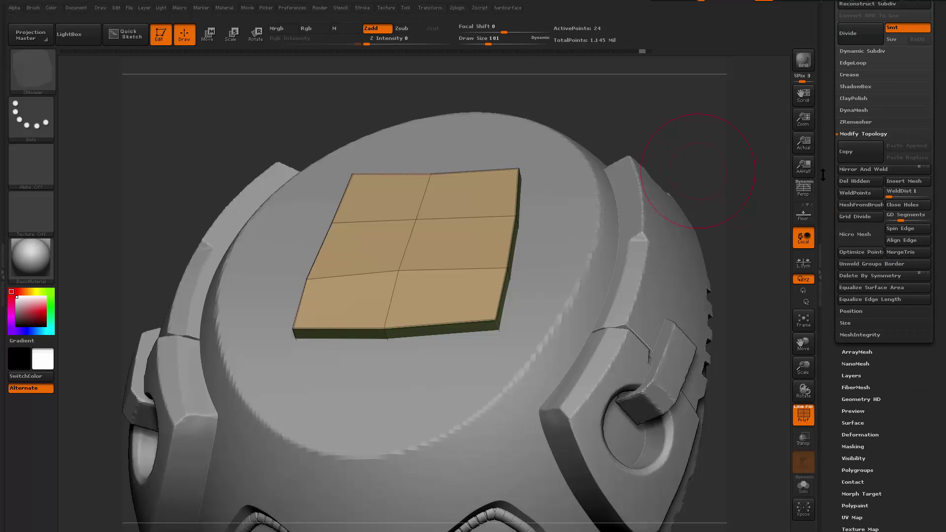
pyautogui.scroll(3, 830, 227)
pyautogui.scroll(3, 830, 227)
pyautogui.moveTo(728, 115); pyautogui.dragTo(816, 174)
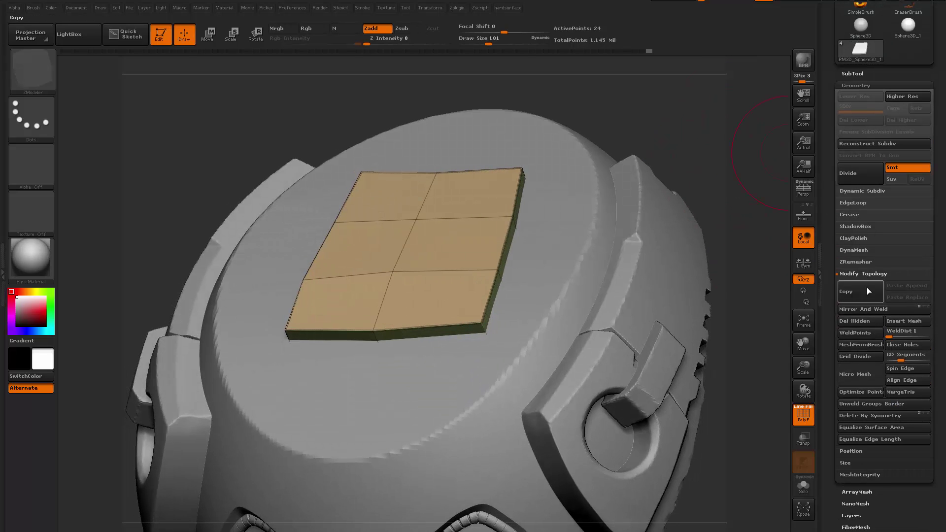
pyautogui.click(855, 274)
pyautogui.scroll(3, 831, 214)
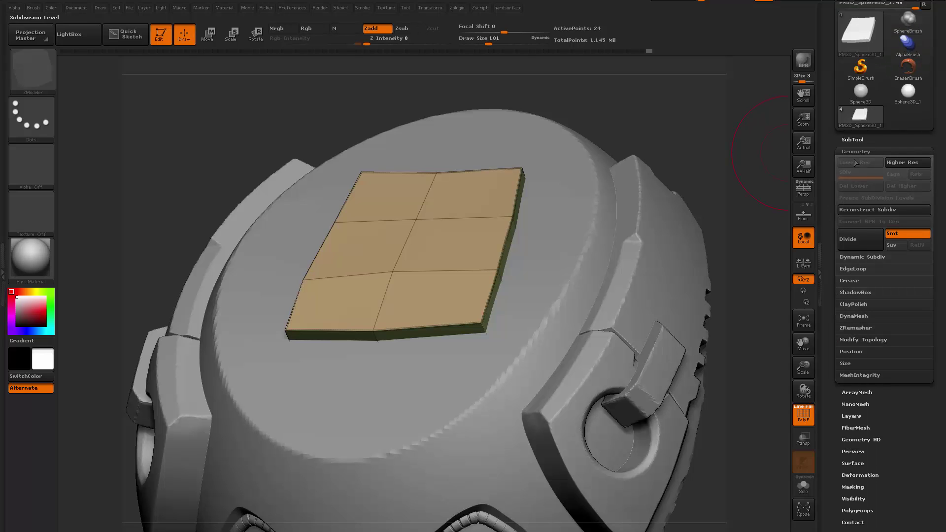
pyautogui.click(851, 140)
pyautogui.scroll(-5, 860, 256)
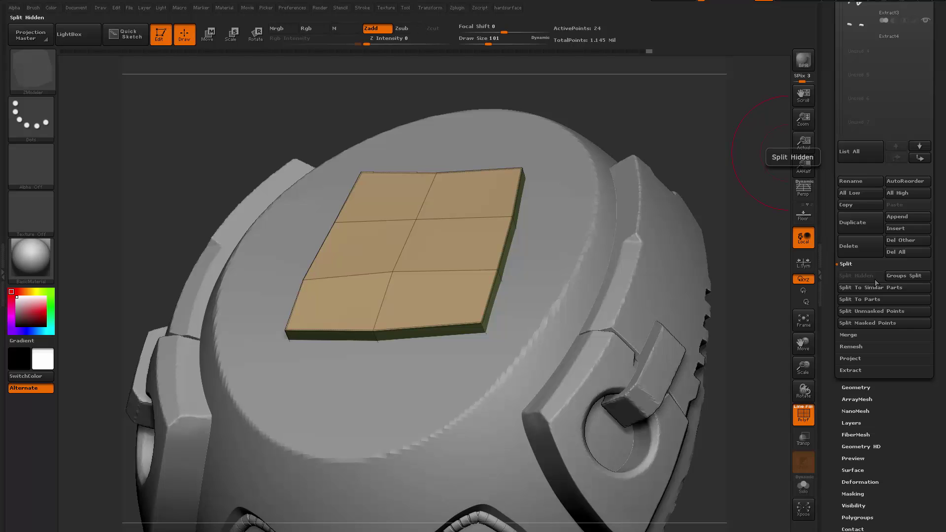
# Step: Try raising three adjoining polygons of the grid panel with single-poly QMesh, and undo the extrusions
pyautogui.moveTo(745, 236); pyautogui.dragTo(755, 228)
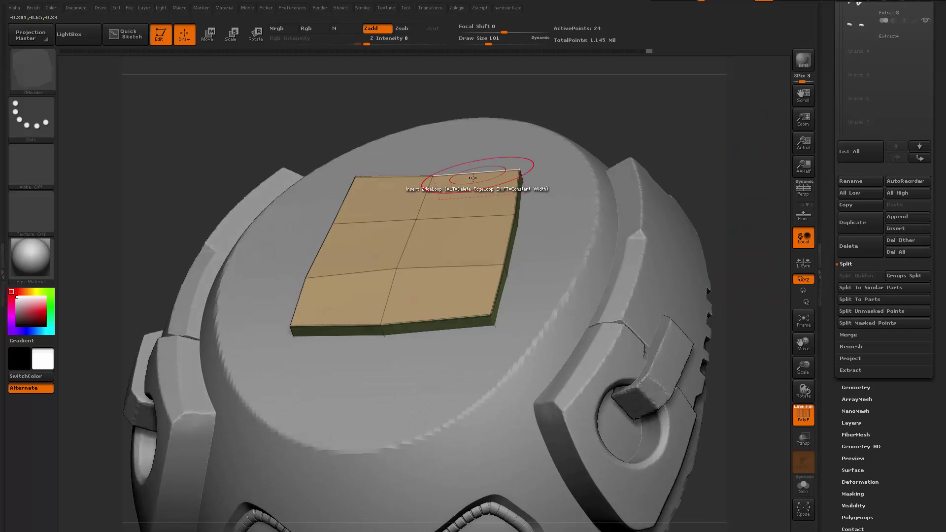
pyautogui.moveTo(464, 191); pyautogui.dragTo(458, 135)
pyautogui.moveTo(374, 196); pyautogui.dragTo(364, 150)
pyautogui.click(362, 246)
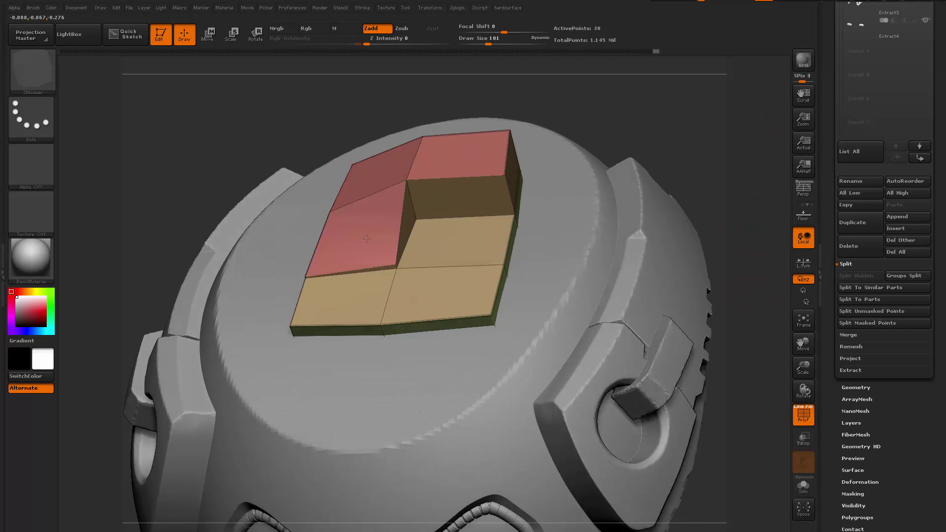
pyautogui.hotkey('ctrl', 'z')
pyautogui.hotkey('ctrl', 'z')
pyautogui.hotkey('ctrl', 'z')
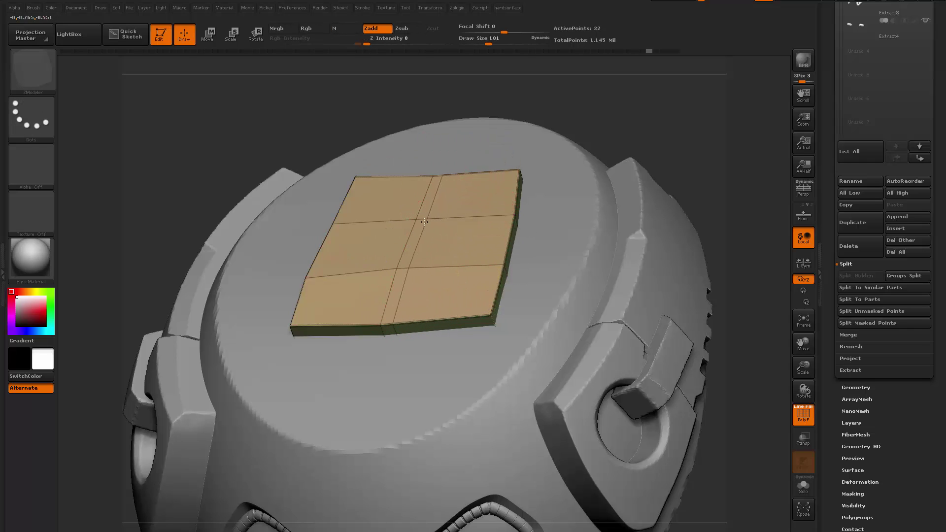
# Step: Try sliding points along an inserted lengthwise edge loop beside the panel's centre line, and undo the loop
pyautogui.moveTo(425, 221); pyautogui.dragTo(421, 223)
pyautogui.moveTo(398, 268); pyautogui.dragTo(403, 270)
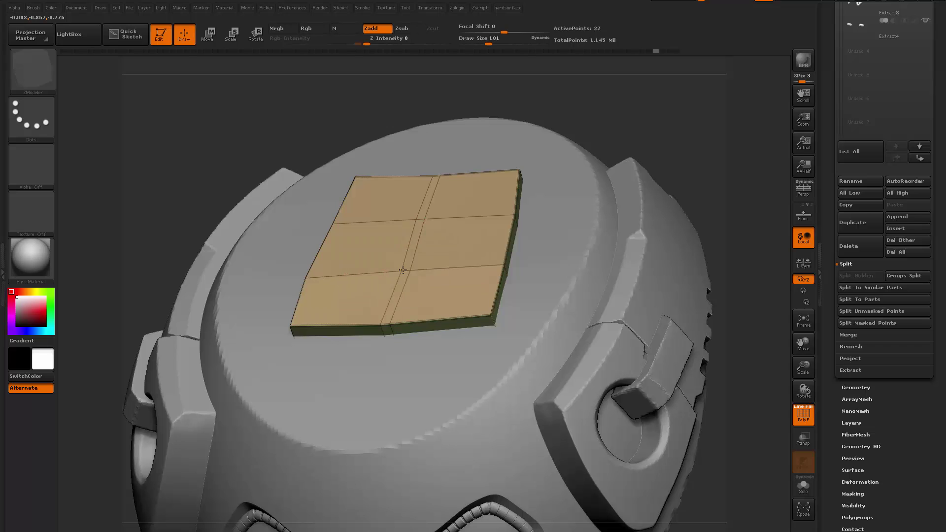
pyautogui.hotkey('ctrl', 'z')
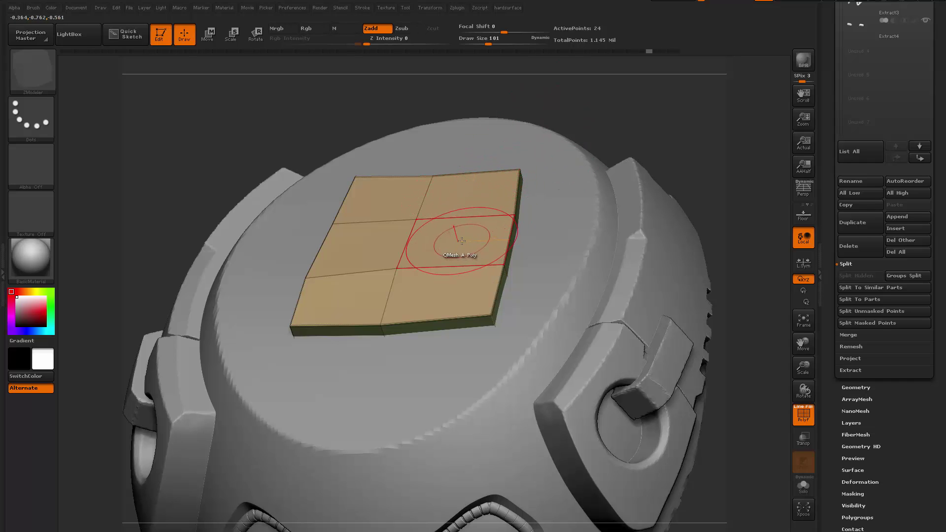
# Step: Try deleting the panel's top faces with the ZModeler Delete polygon action targeting Flat Island, and undo it
pyautogui.press('space')
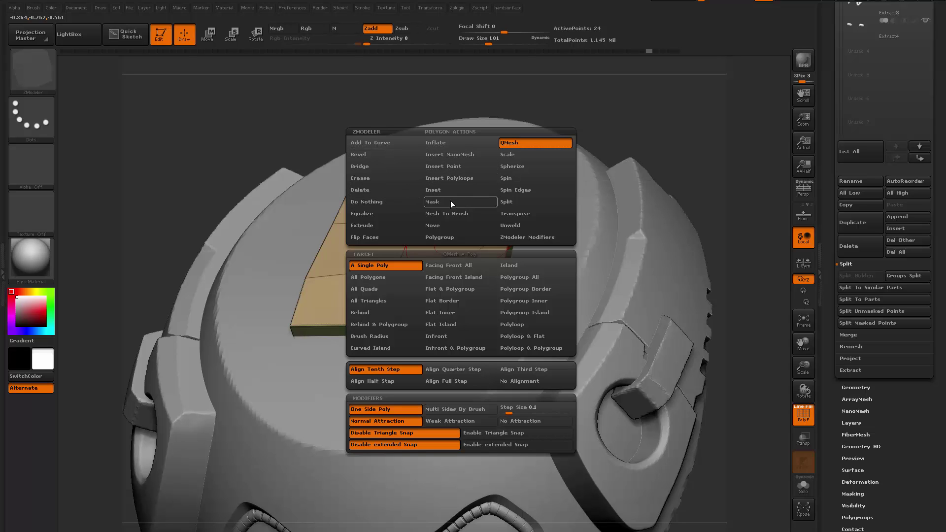
pyautogui.click(389, 190)
pyautogui.click(483, 190)
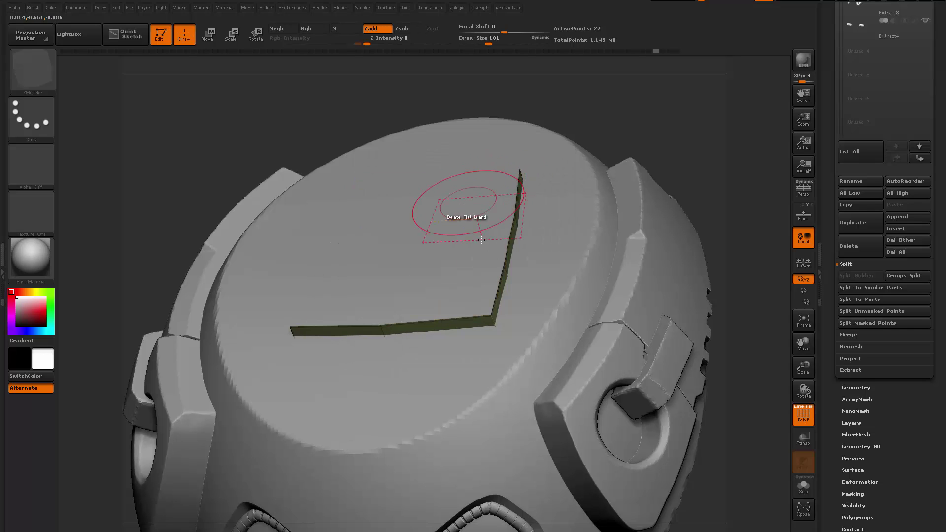
pyautogui.press('ctrl')
pyautogui.hotkey('ctrl', 'z')
# Step: Set the ZModeler polygon action to QMesh, try extruding one corner polygon of the panel, and undo it
pyautogui.press('space')
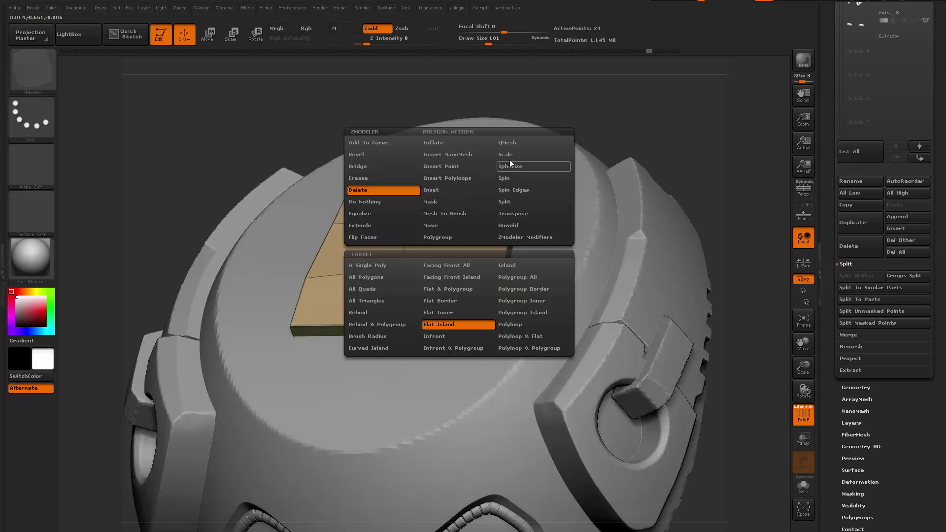
pyautogui.click(385, 155)
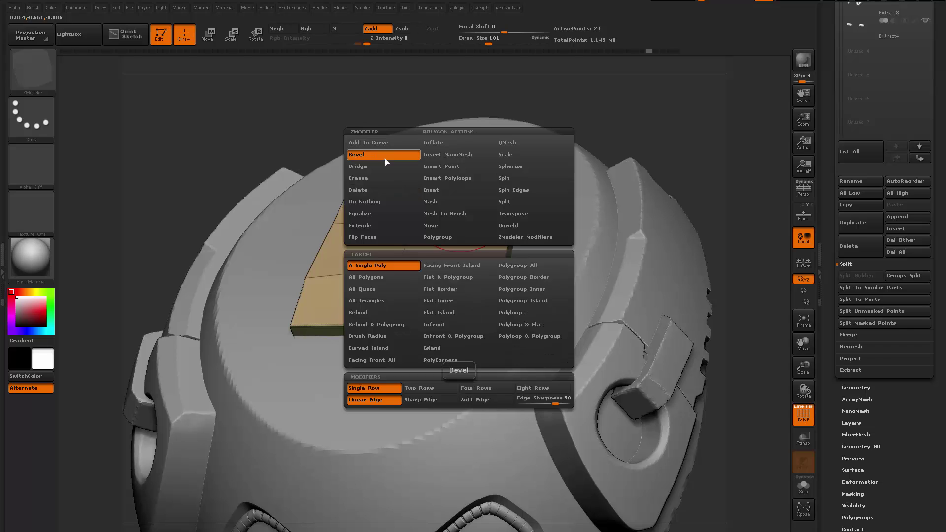
pyautogui.press('space')
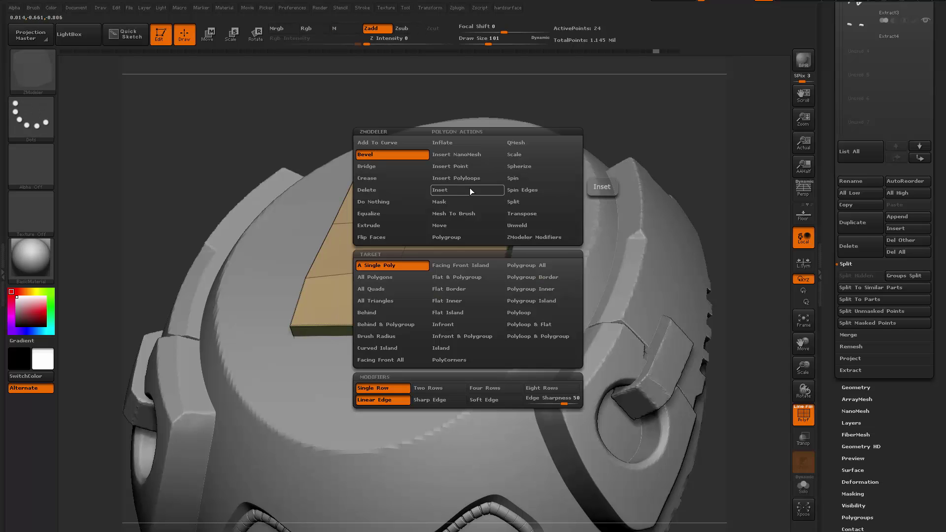
pyautogui.click(519, 146)
pyautogui.moveTo(547, 193); pyautogui.dragTo(482, 170)
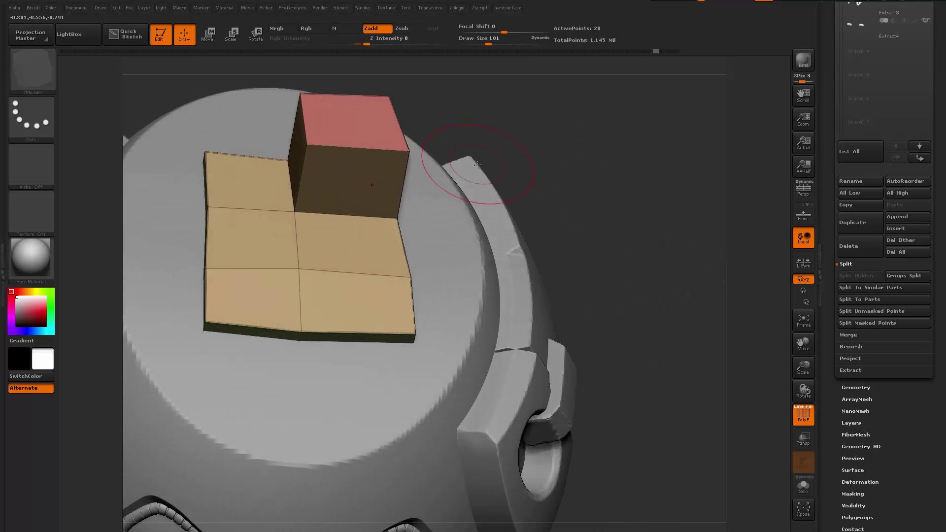
pyautogui.hotkey('ctrl', 'z')
pyautogui.moveTo(489, 121); pyautogui.dragTo(424, 170, button='right')
pyautogui.moveTo(279, 237); pyautogui.dragTo(411, 178, button='right')
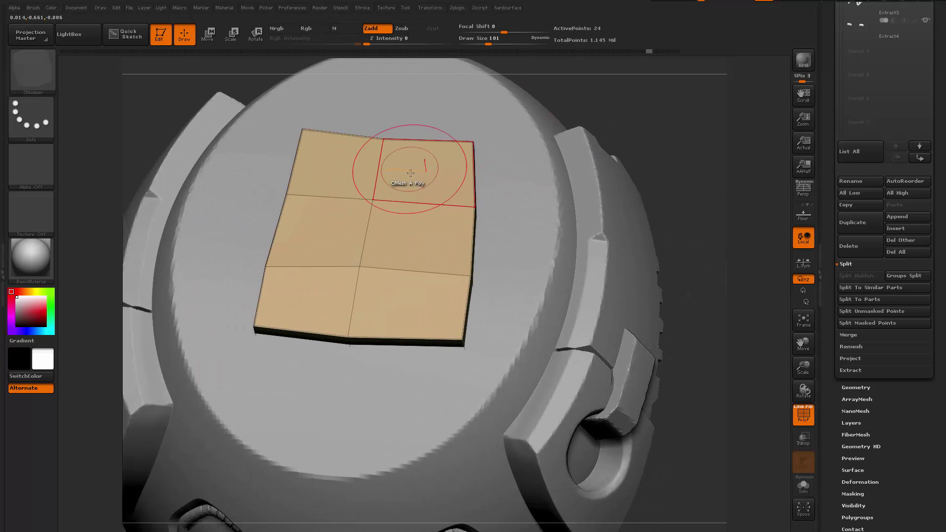
# Step: Try raising a middle-row polygon of the panel with QMesh targeting A Single Poly, and undo it
pyautogui.press('space')
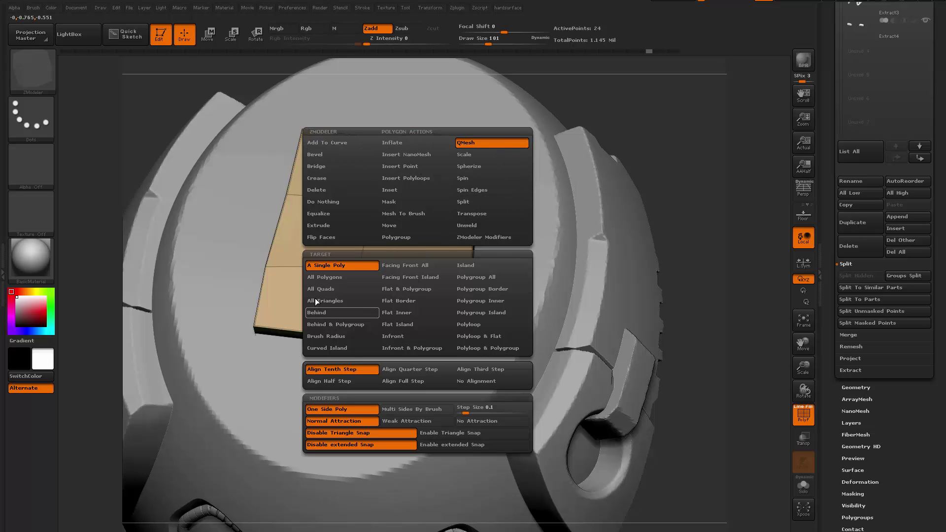
pyautogui.click(336, 267)
pyautogui.moveTo(337, 266); pyautogui.dragTo(353, 236, button='right')
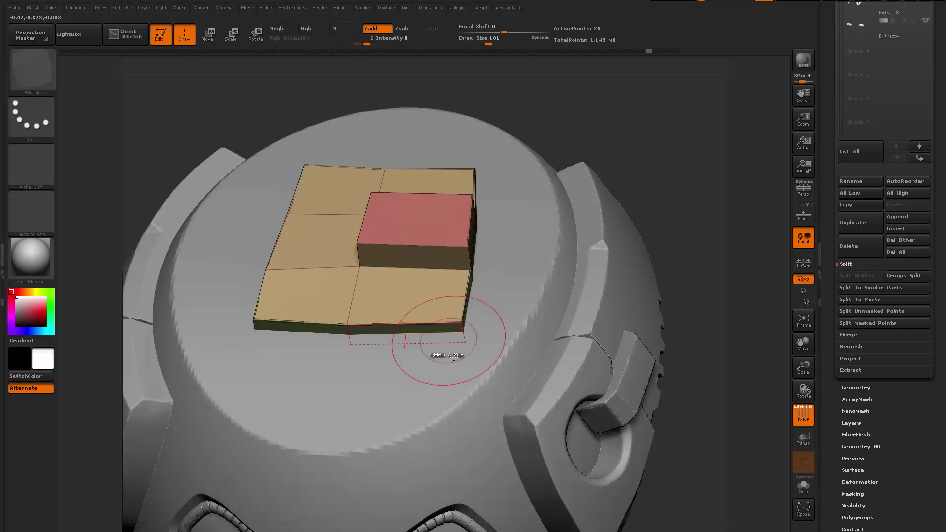
pyautogui.hotkey('ctrl', 'z')
# Step: Try the QMesh targets All Polygons, All Quads, All Triangles and Behind on the panel
pyautogui.press('space')
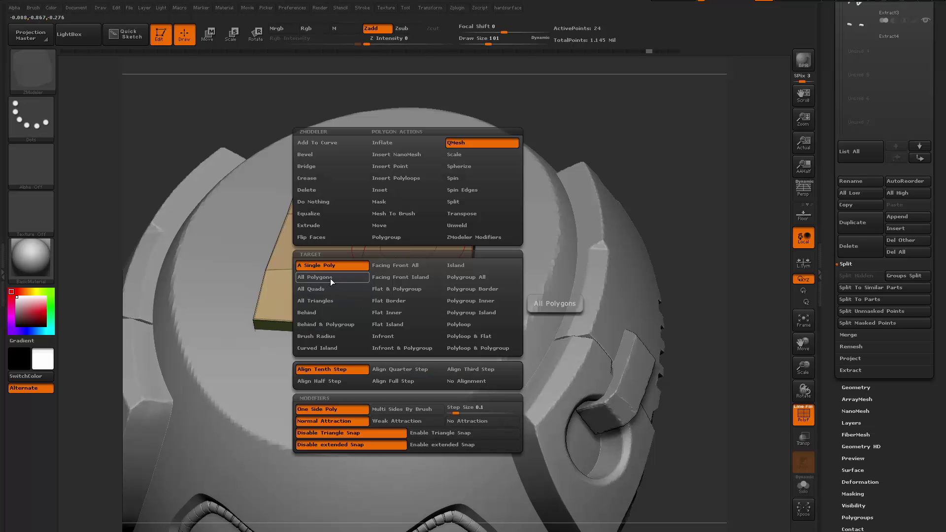
pyautogui.click(330, 278)
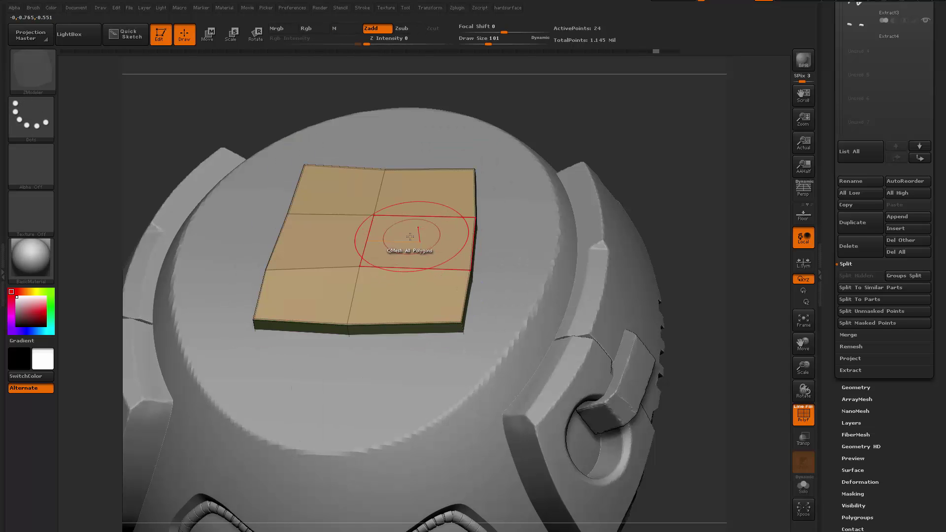
pyautogui.press('space')
pyautogui.click(321, 289)
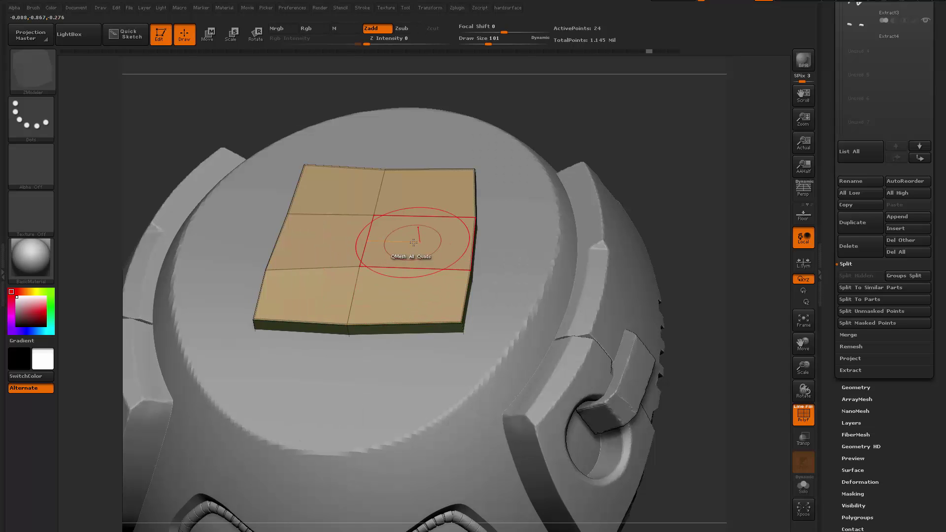
pyautogui.press('space')
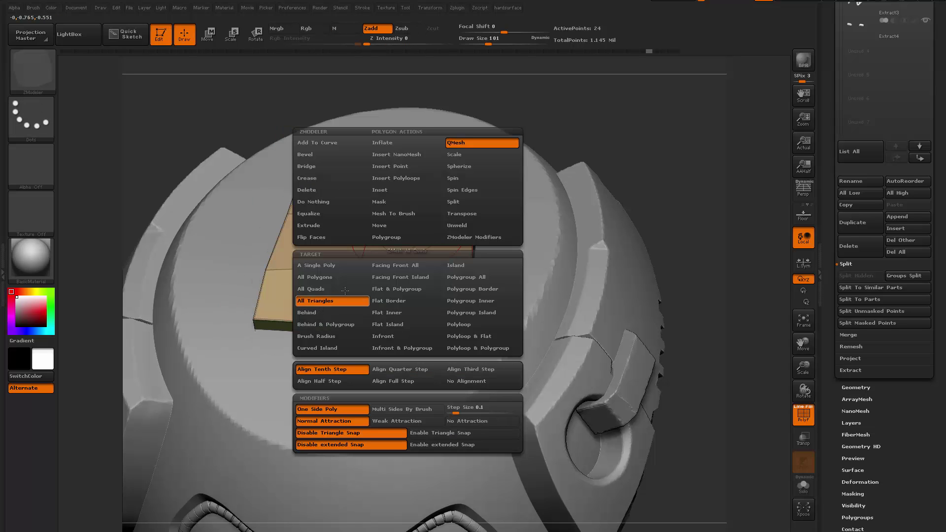
pyautogui.press('space')
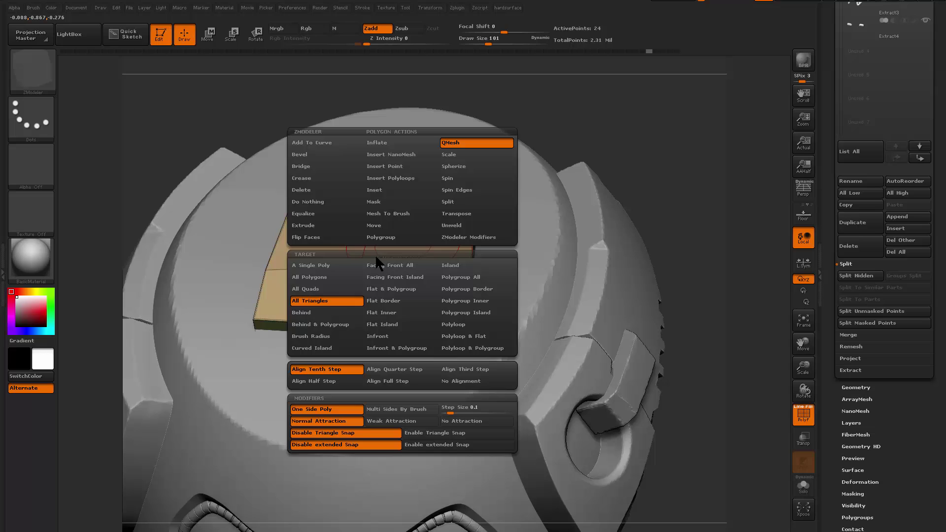
pyautogui.click(315, 317)
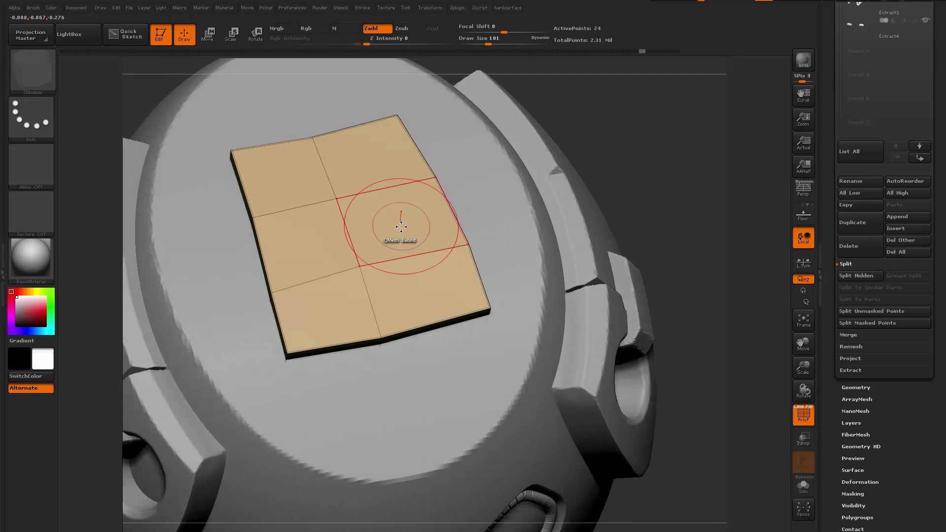
# Step: Try raising all of the panel's top faces with QMesh targeting Polygroup All, and undo the extrusion
pyautogui.press('space')
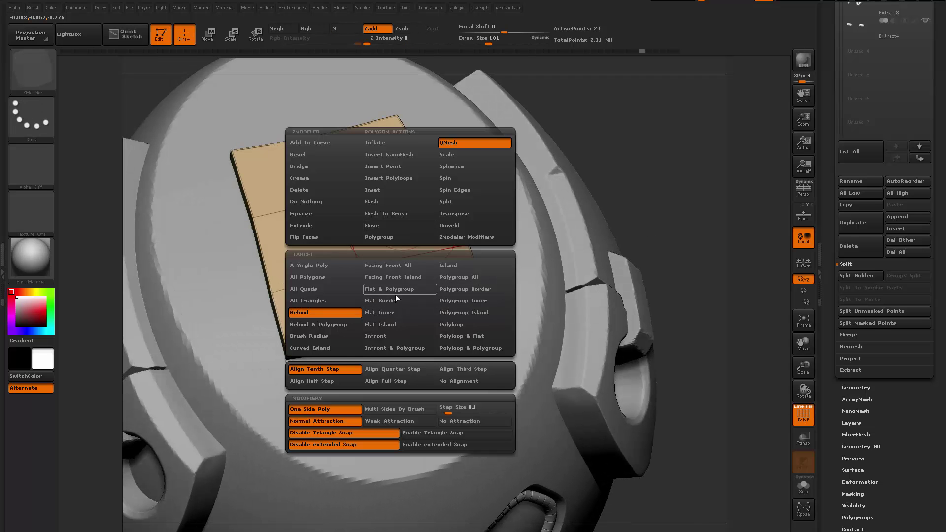
pyautogui.click(468, 277)
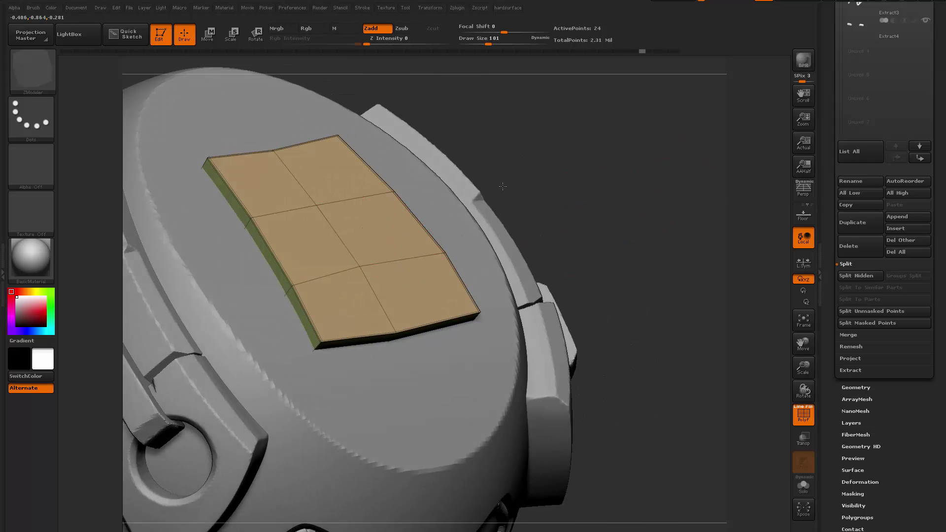
pyautogui.moveTo(502, 186); pyautogui.dragTo(592, 195)
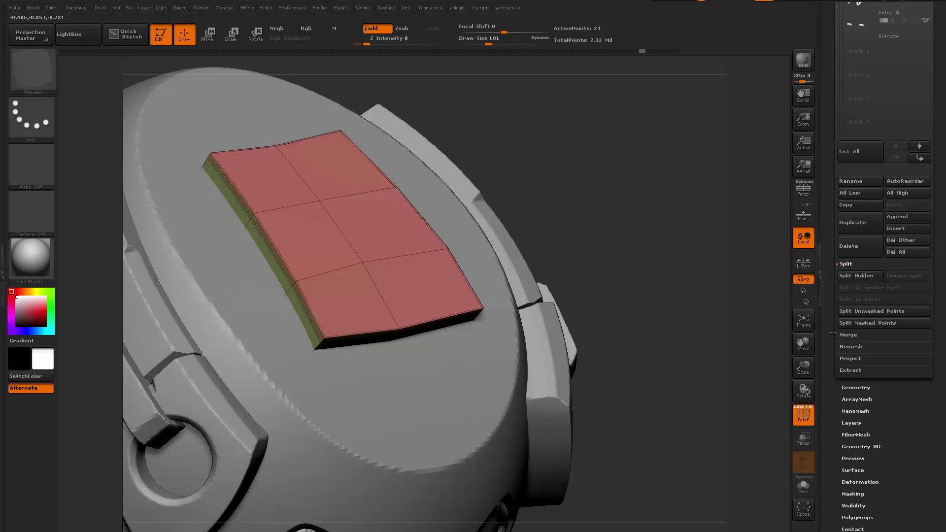
pyautogui.hotkey('ctrl', 'z')
# Step: Expand the Modify Topology options in the panel subtool's Geometry settings
pyautogui.scroll(-1, 856, 360)
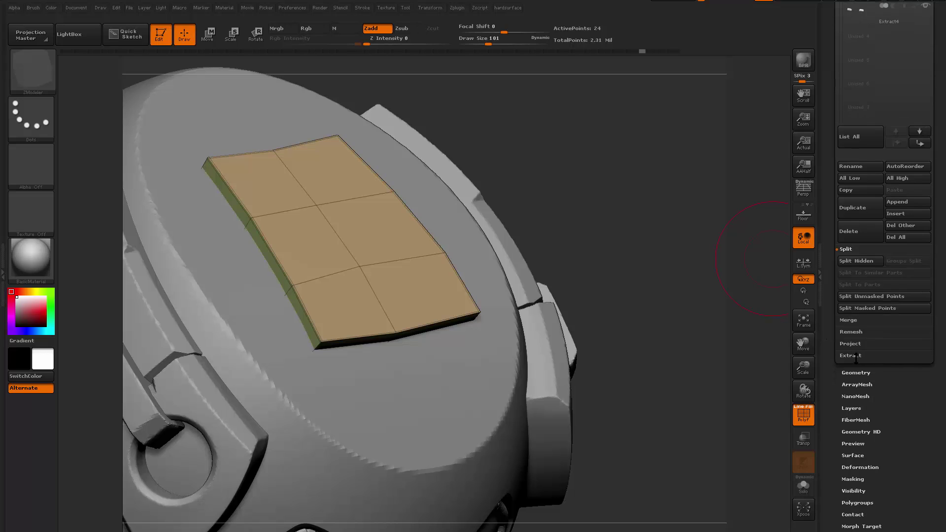
pyautogui.click(856, 373)
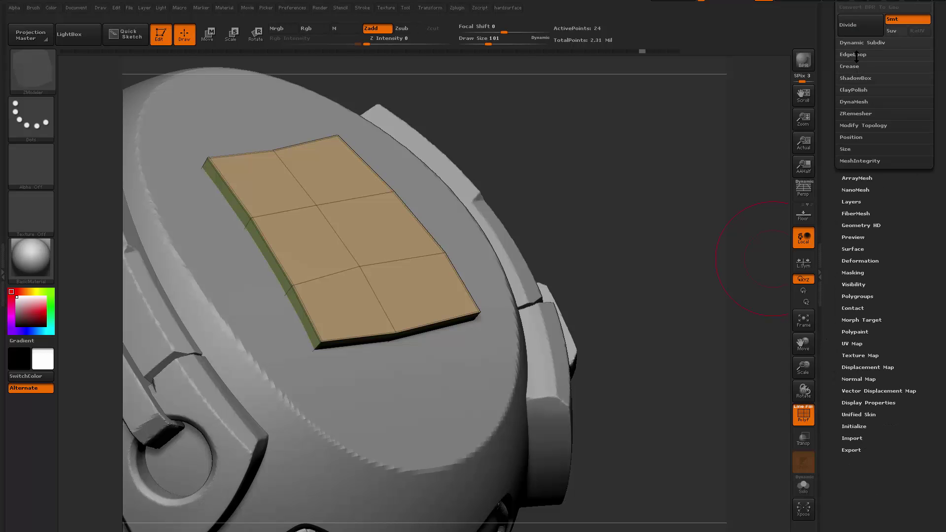
pyautogui.click(855, 125)
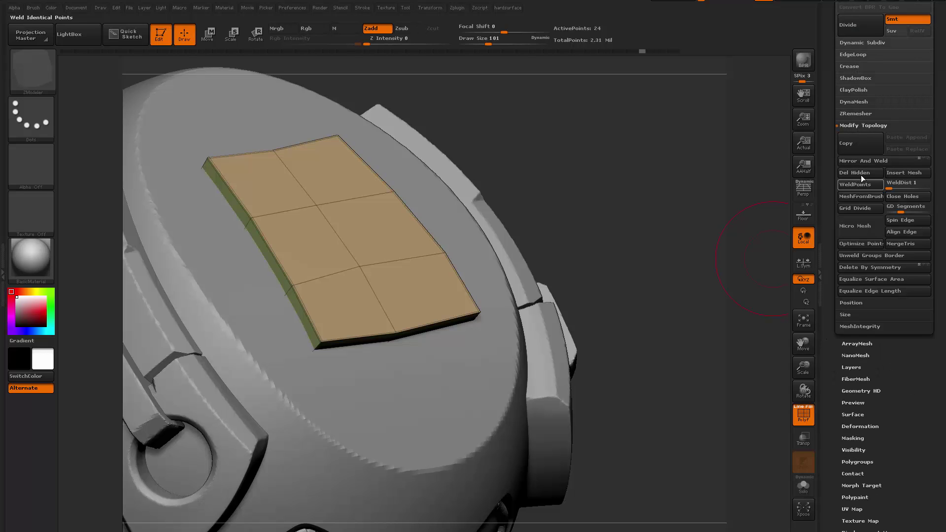
# Step: Try another Polygroup All QMesh on the panel's top, undo it, and try Del Hidden on the fully visible mesh
pyautogui.moveTo(680, 212); pyautogui.dragTo(550, 233)
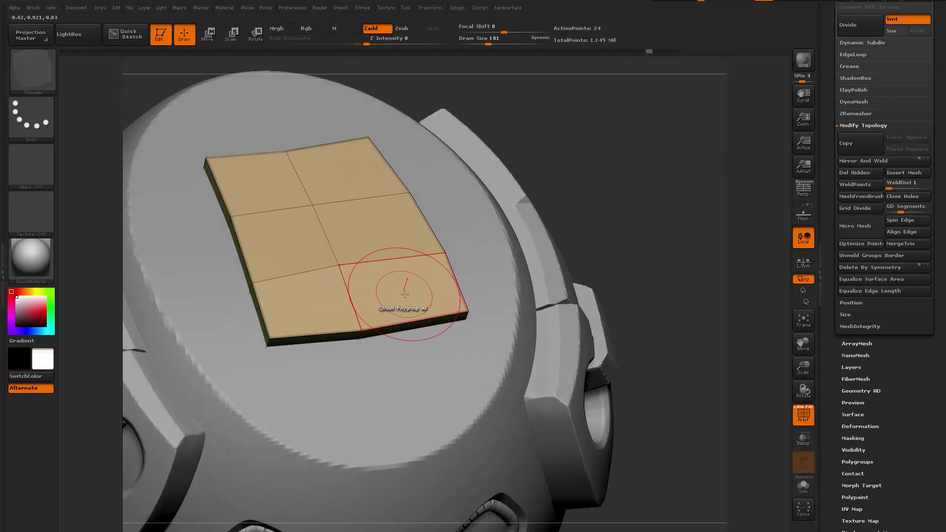
pyautogui.moveTo(405, 289); pyautogui.dragTo(427, 287)
pyautogui.moveTo(427, 290); pyautogui.dragTo(389, 283, button='right')
pyautogui.hotkey('ctrl', 'z')
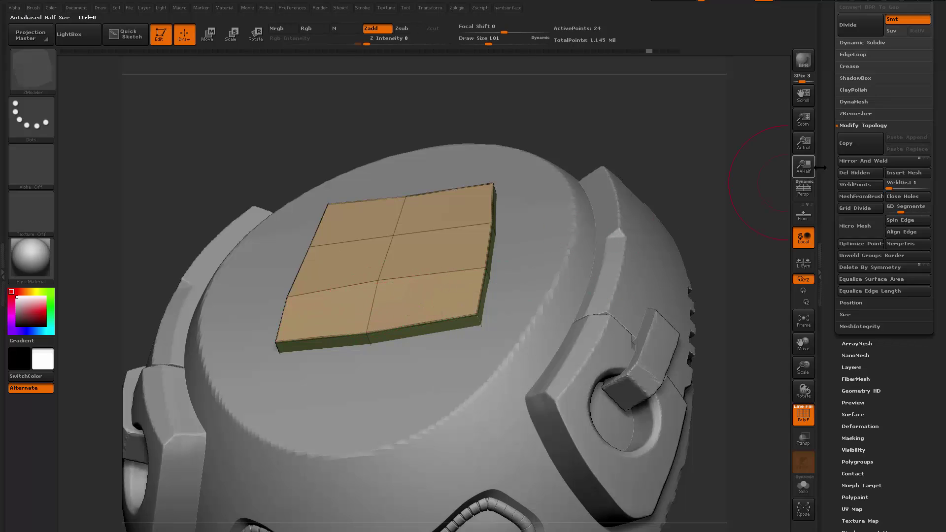
pyautogui.click(840, 175)
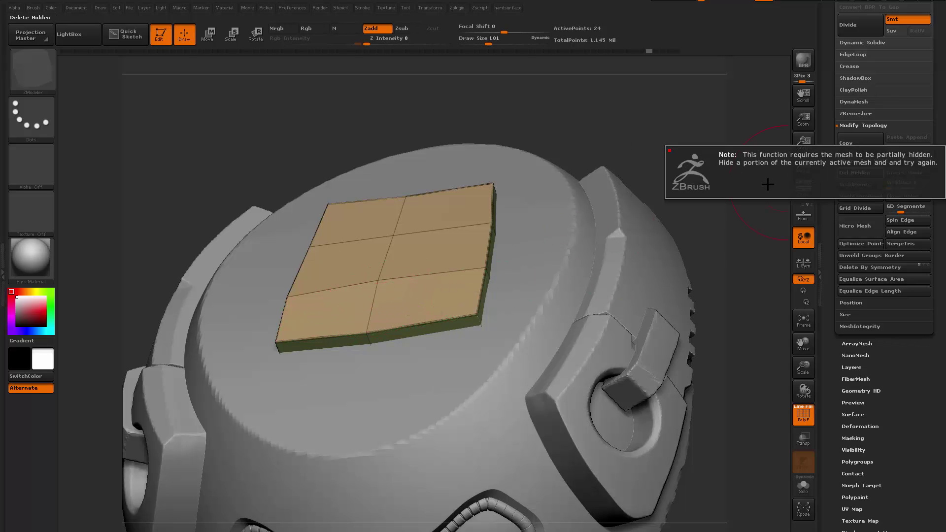
pyautogui.moveTo(741, 186); pyautogui.dragTo(670, 188, button='right')
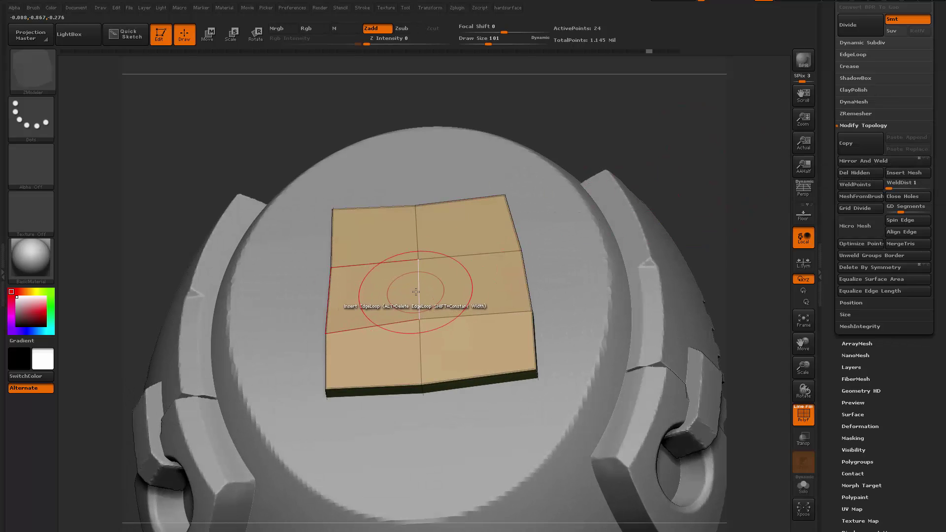
# Step: Delete the panel's lengthwise centre edge loop with the ZModeler edge action Delete targeting EdgeLoop Complete
pyautogui.press('space')
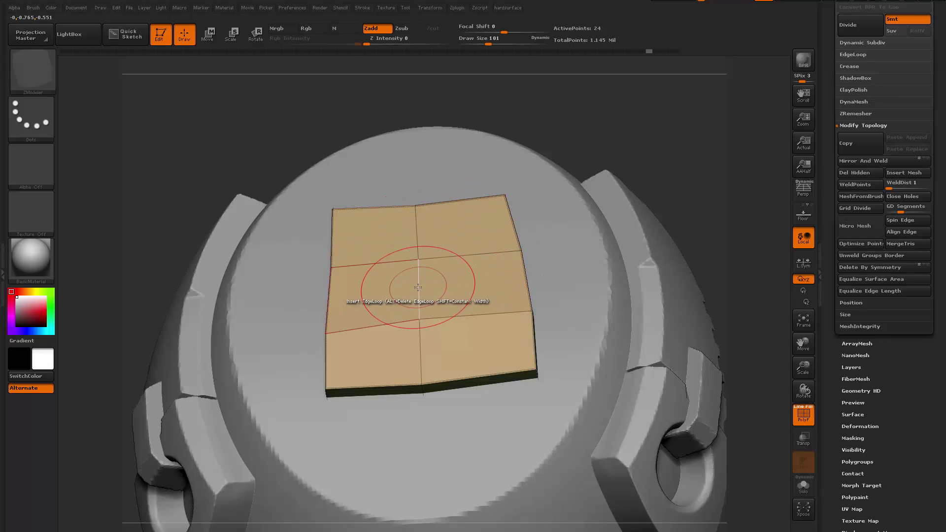
pyautogui.press('space')
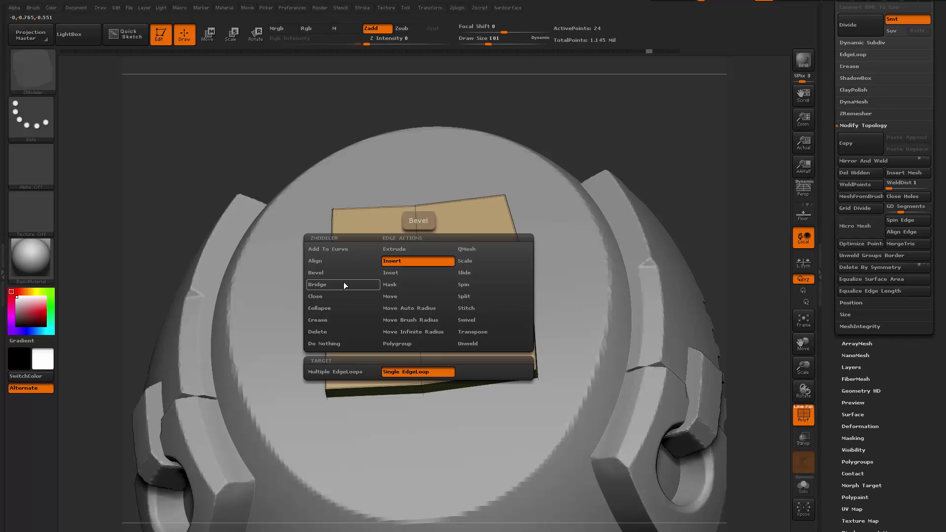
pyautogui.click(330, 332)
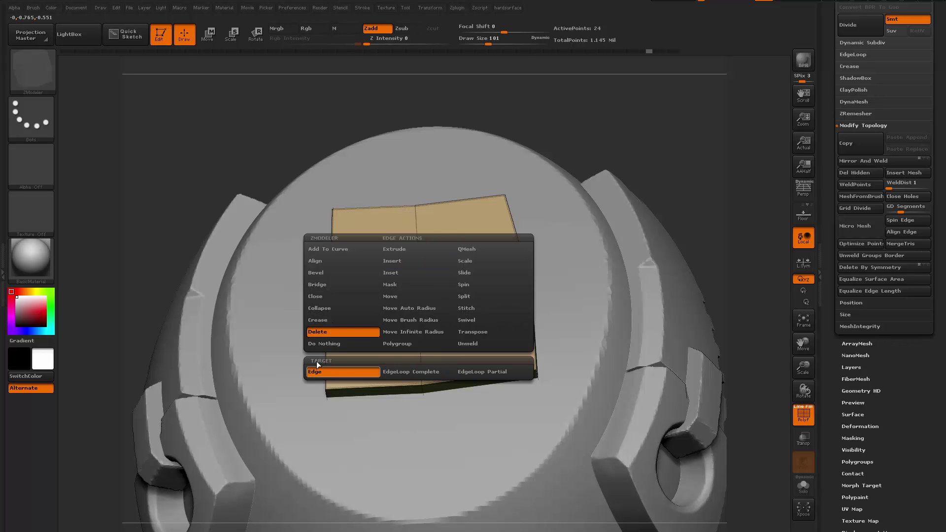
pyautogui.click(415, 373)
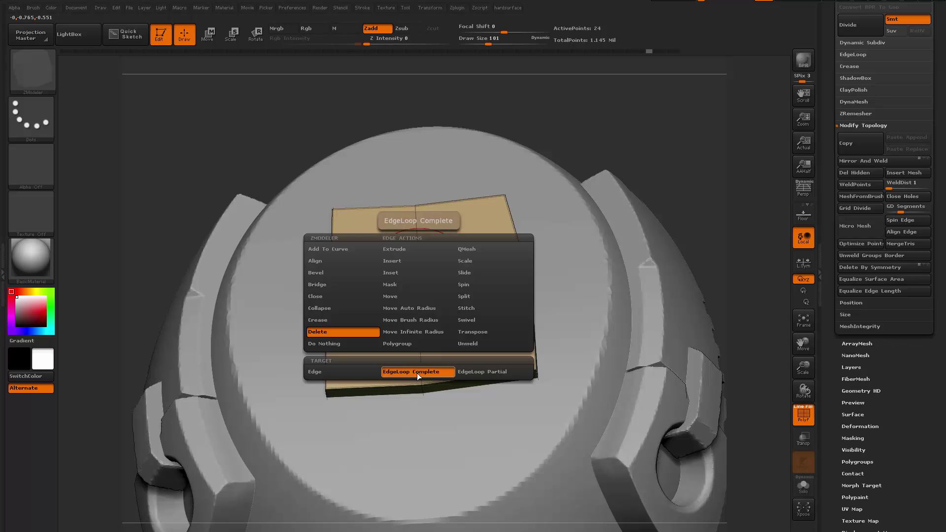
pyautogui.click(414, 296)
# Step: Make the panel symmetrical across its centre line with Mirror And Weld
pyautogui.keyDown('alt'); pyautogui.moveTo(739, 217); pyautogui.dragTo(784, 169); pyautogui.keyUp('alt')
pyautogui.moveTo(827, 130); pyautogui.dragTo(827, 137)
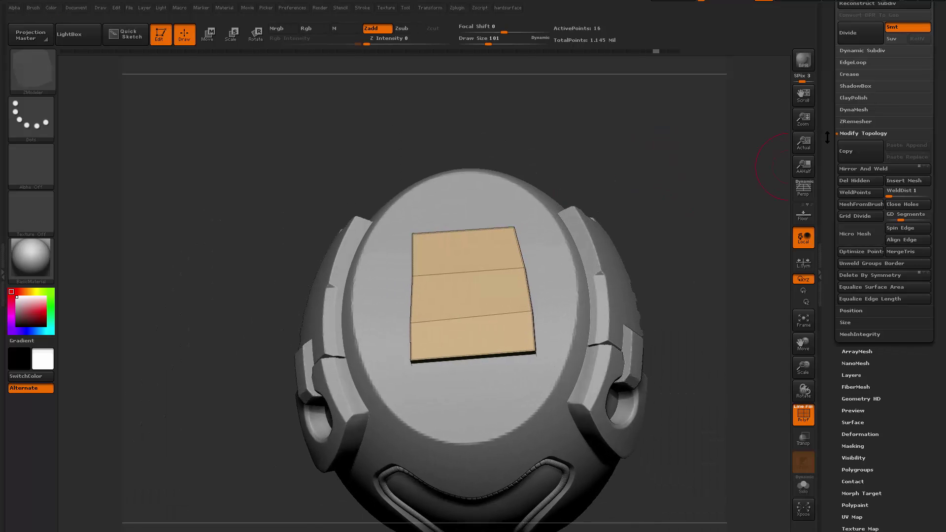
pyautogui.click(857, 172)
pyautogui.moveTo(667, 247); pyautogui.dragTo(665, 315)
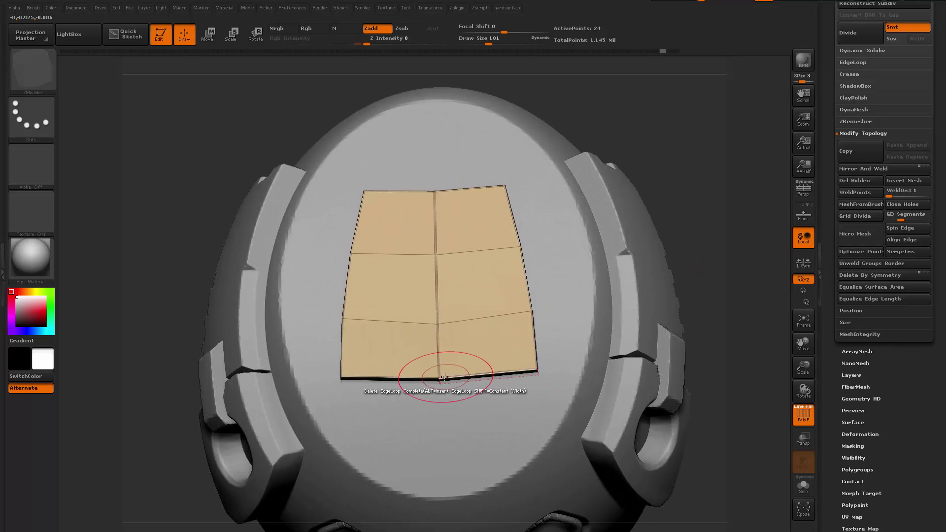
# Step: Switch to the Move brush and pull the middle of the panel's front edge slightly forward
pyautogui.press('b')
pyautogui.press('m')
pyautogui.press('v')
pyautogui.moveTo(441, 383); pyautogui.dragTo(441, 401)
pyautogui.moveTo(445, 422); pyautogui.dragTo(453, 299, button='right')
pyautogui.moveTo(452, 299); pyautogui.dragTo(452, 305)
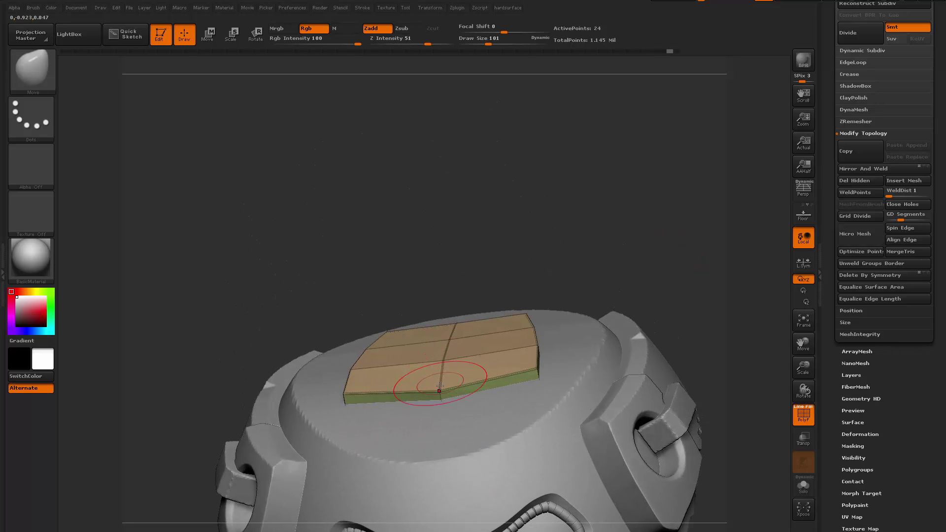
pyautogui.moveTo(461, 400); pyautogui.dragTo(458, 345)
pyautogui.moveTo(314, 414)
pyautogui.mouseDown()
pyautogui.moveTo(306, 458)
pyautogui.moveTo(341, 394)
pyautogui.moveTo(351, 456)
pyautogui.mouseUp()
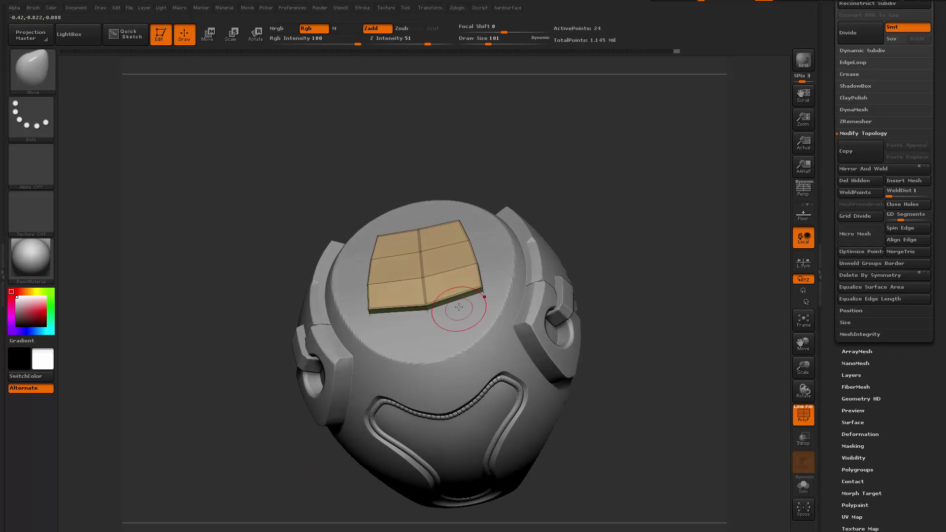
# Step: Enlarge the Move brush to a draw size of 177 and reshape the panel's front edge into a pronounced central point
pyautogui.moveTo(470, 339); pyautogui.dragTo(464, 377)
pyautogui.press('space')
pyautogui.moveTo(439, 309); pyautogui.dragTo(452, 304)
pyautogui.moveTo(465, 345); pyautogui.dragTo(463, 357)
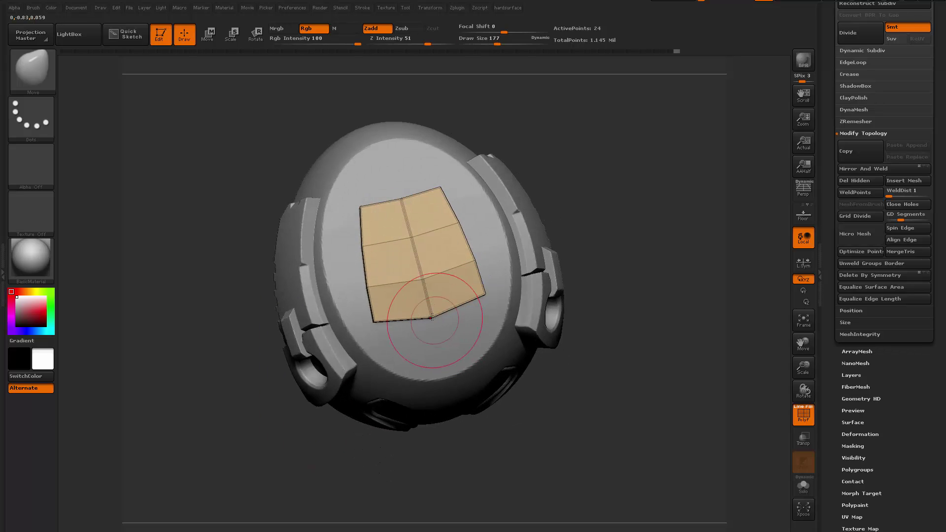
pyautogui.moveTo(434, 320)
pyautogui.mouseDown()
pyautogui.moveTo(439, 367)
pyautogui.moveTo(437, 298)
pyautogui.moveTo(433, 342)
pyautogui.moveTo(446, 357)
pyautogui.moveTo(425, 340)
pyautogui.moveTo(471, 350)
pyautogui.moveTo(444, 322)
pyautogui.moveTo(463, 340)
pyautogui.moveTo(451, 339)
pyautogui.moveTo(498, 360)
pyautogui.mouseUp()
pyautogui.hotkey('ctrl', 'z')
# Step: Switch back to the ZModeler brush and bring up its edge actions on the panel's pointed front edge
pyautogui.press('b')
pyautogui.press('z')
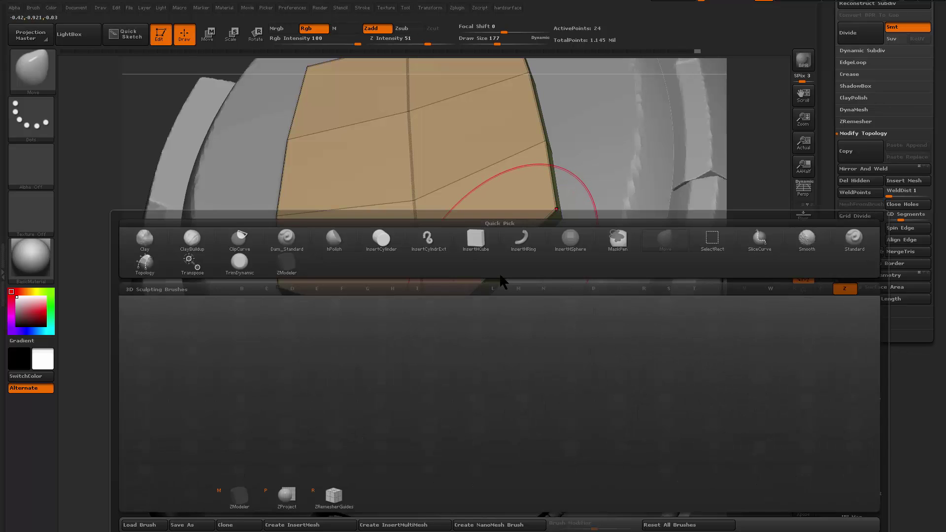
pyautogui.press('z')
pyautogui.press('m')
pyautogui.press('space')
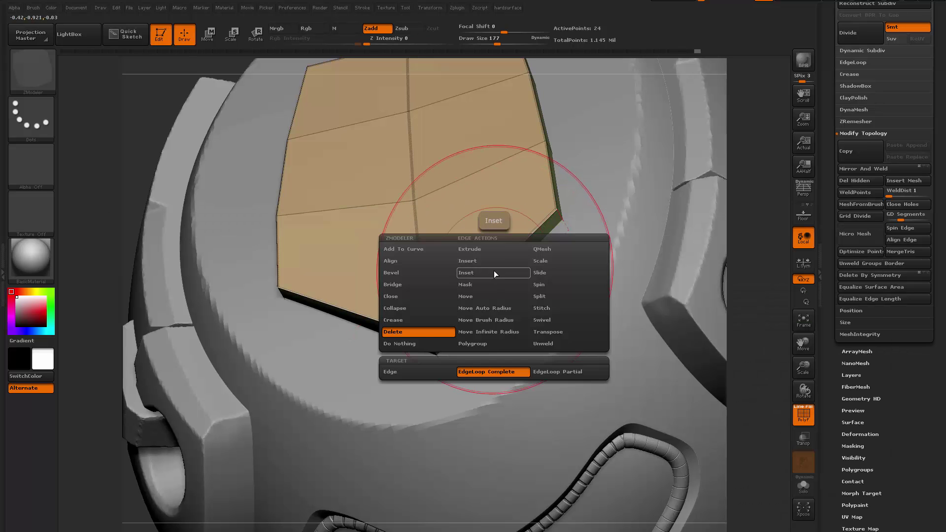
pyautogui.press('b')
pyautogui.press('z')
pyautogui.press('m')
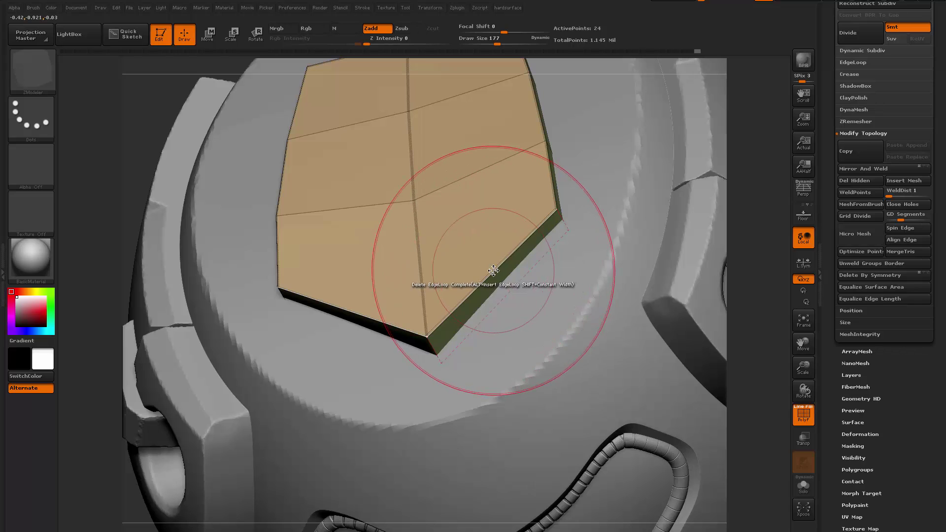
# Step: Insert lengthwise edge loops through the panel on both sides of its centre line using ZModeler's edge Insert action
pyautogui.press('space')
pyautogui.click(472, 262)
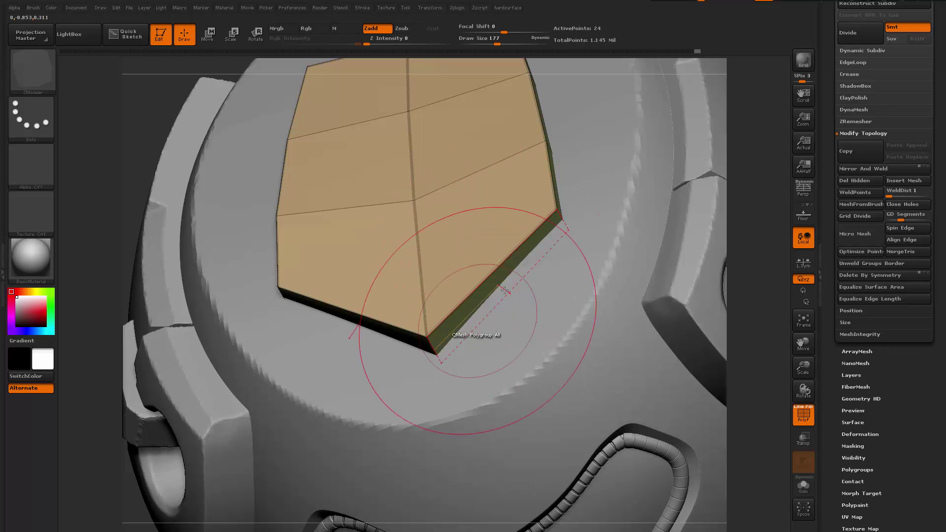
pyautogui.click(493, 275)
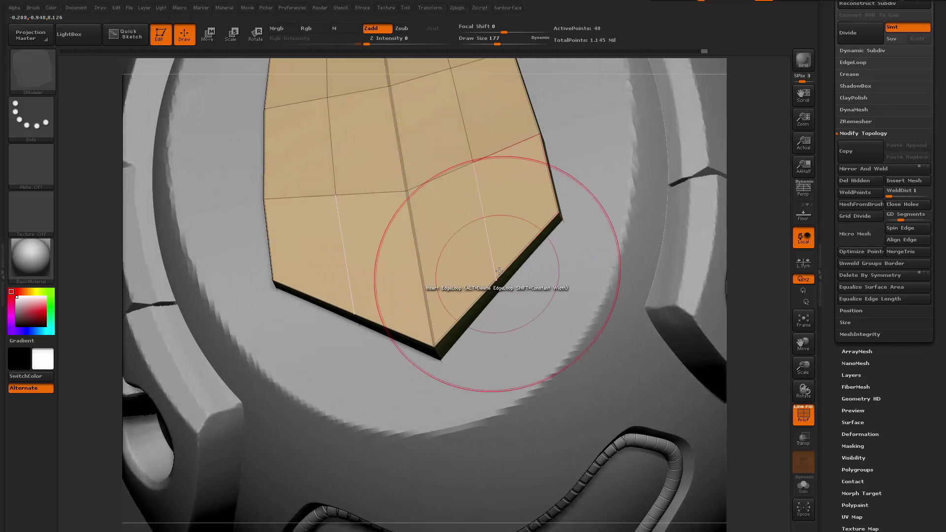
# Step: Set the ZModeler edge action to Move and shift the new front edges outward to give the panel a rounded, faceted front end
pyautogui.press('space')
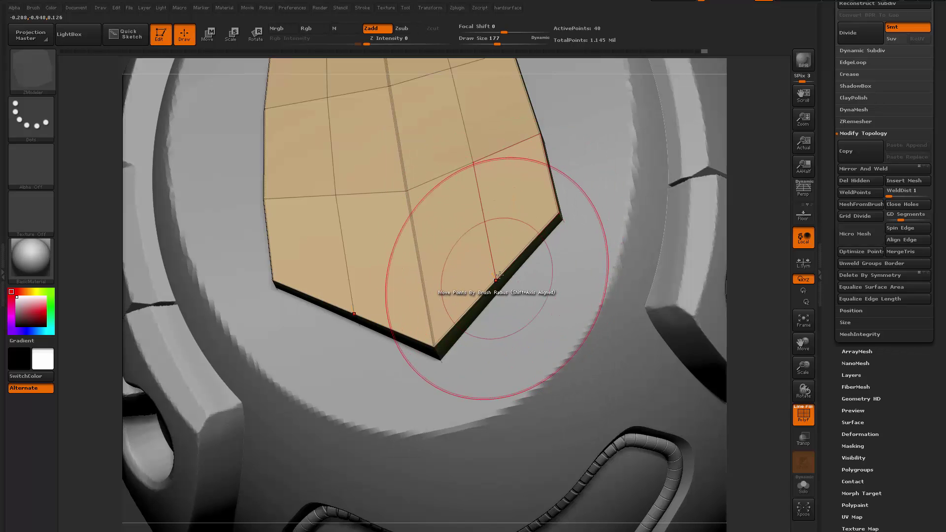
pyautogui.press('space')
pyautogui.click(530, 170)
pyautogui.moveTo(532, 204); pyautogui.dragTo(516, 227, button='right')
pyautogui.moveTo(494, 282); pyautogui.dragTo(485, 249, button='right')
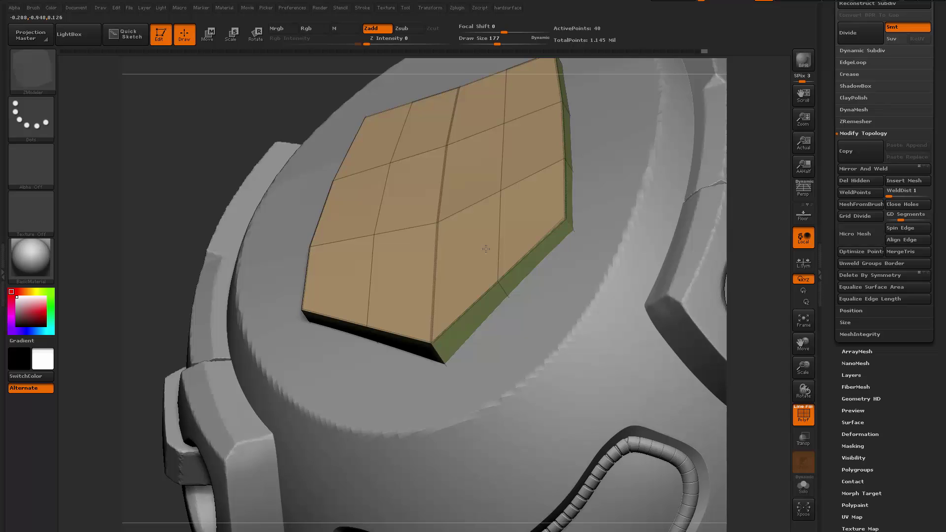
pyautogui.press('space')
pyautogui.click(486, 297)
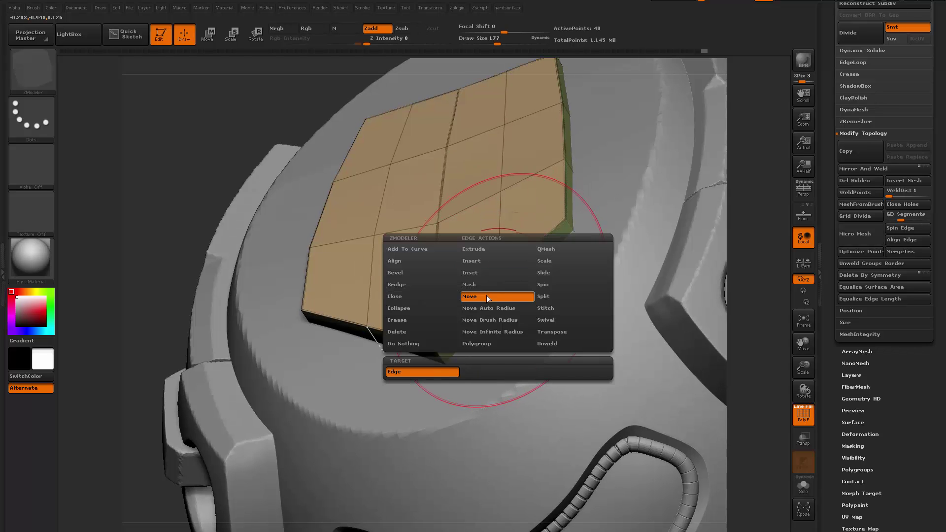
pyautogui.moveTo(513, 304); pyautogui.dragTo(514, 307)
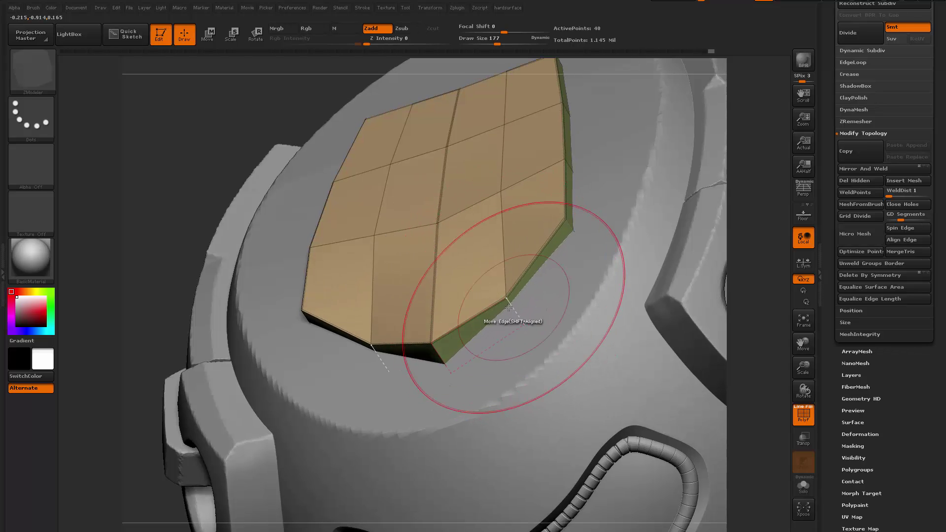
pyautogui.moveTo(514, 307); pyautogui.dragTo(428, 310, button='right')
pyautogui.moveTo(510, 304); pyautogui.dragTo(496, 307)
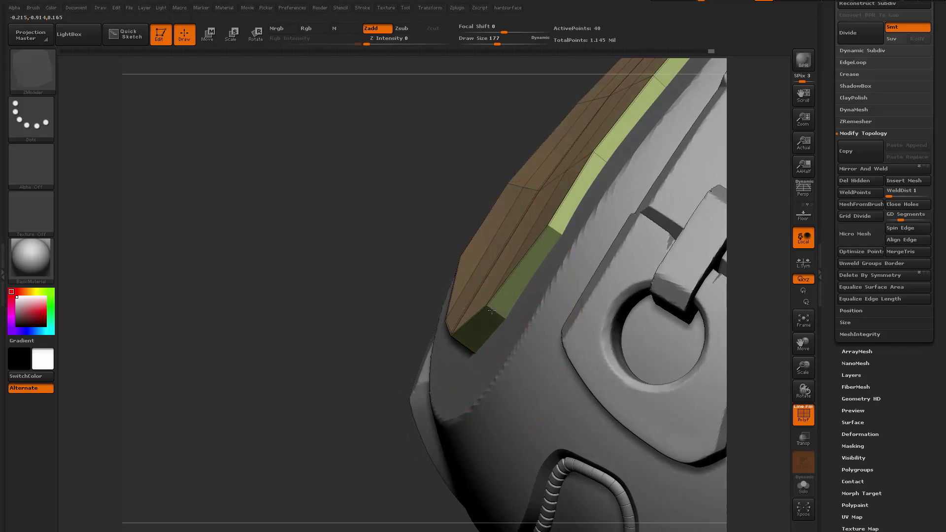
pyautogui.moveTo(492, 310); pyautogui.dragTo(547, 323, button='right')
pyautogui.moveTo(494, 315); pyautogui.dragTo(496, 306)
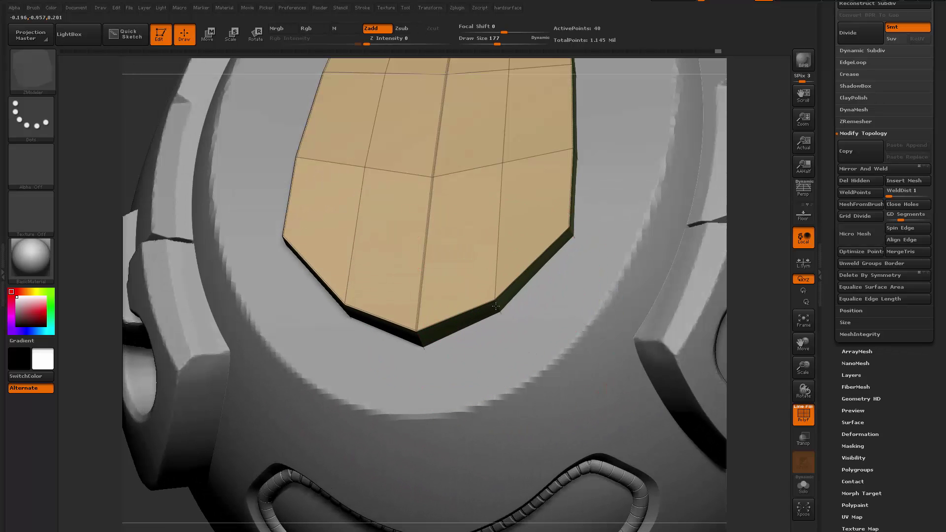
# Step: Mask everything except the panel's top face, raise that face with the Move transpose line to thicken the panel, and clear the mask
pyautogui.keyDown('ctrl'); pyautogui.moveTo(495, 306); pyautogui.dragTo(355, 123, button='right'); pyautogui.keyUp('ctrl')
pyautogui.moveTo(312, 399)
pyautogui.mouseDown(button='right')
pyautogui.moveTo(334, 447)
pyautogui.moveTo(321, 449)
pyautogui.moveTo(367, 471)
pyautogui.moveTo(430, 247)
pyautogui.moveTo(603, 233)
pyautogui.moveTo(586, 234)
pyautogui.mouseUp(button='right')
pyautogui.press('w')
pyautogui.keyDown('ctrl'); pyautogui.click(472, 285); pyautogui.keyUp('ctrl')
pyautogui.moveTo(471, 283); pyautogui.dragTo(478, 250, button='right')
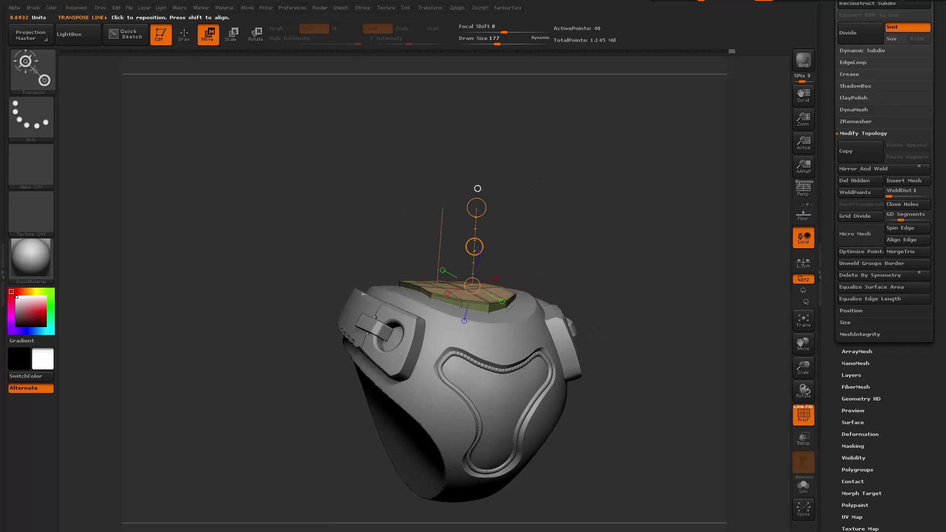
pyautogui.moveTo(476, 248)
pyautogui.mouseDown()
pyautogui.moveTo(481, 230)
pyautogui.moveTo(508, 232)
pyautogui.mouseUp()
pyautogui.moveTo(626, 231)
pyautogui.keyDown('shift'); pyautogui.mouseDown(button='right')
pyautogui.moveTo(591, 224)
pyautogui.moveTo(581, 205)
pyautogui.mouseUp(button='right'); pyautogui.keyUp('shift')
pyautogui.press('q')
pyautogui.keyDown('ctrl'); pyautogui.moveTo(598, 192); pyautogui.dragTo(636, 215); pyautogui.keyUp('ctrl')
pyautogui.moveTo(667, 213)
pyautogui.mouseDown(button='right')
pyautogui.moveTo(704, 252)
pyautogui.moveTo(718, 204)
pyautogui.moveTo(636, 234)
pyautogui.moveTo(699, 183)
pyautogui.mouseUp(button='right')
pyautogui.moveTo(699, 183); pyautogui.dragTo(673, 231, button='right')
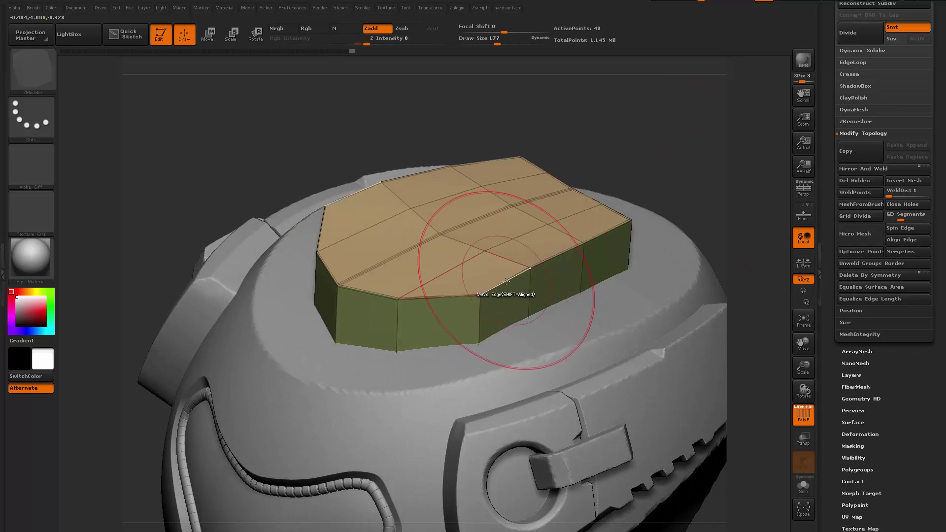
# Step: Return the panel to its low-poly mesh with the ZModeler brush and turn off DynaMesh for it
pyautogui.press('ctrl')
pyautogui.keyDown('ctrl'); pyautogui.moveTo(640, 124); pyautogui.dragTo(680, 159); pyautogui.keyUp('ctrl')
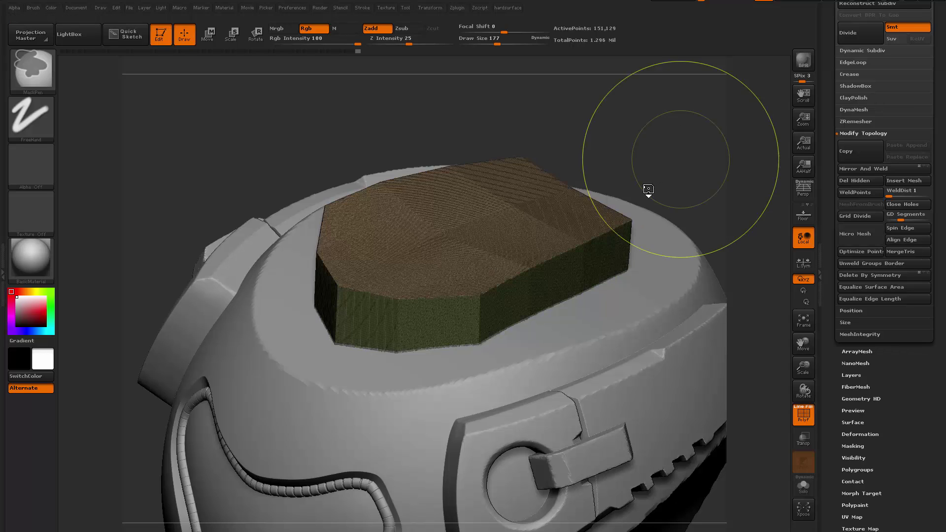
pyautogui.press('b')
pyautogui.press('z')
pyautogui.press('m')
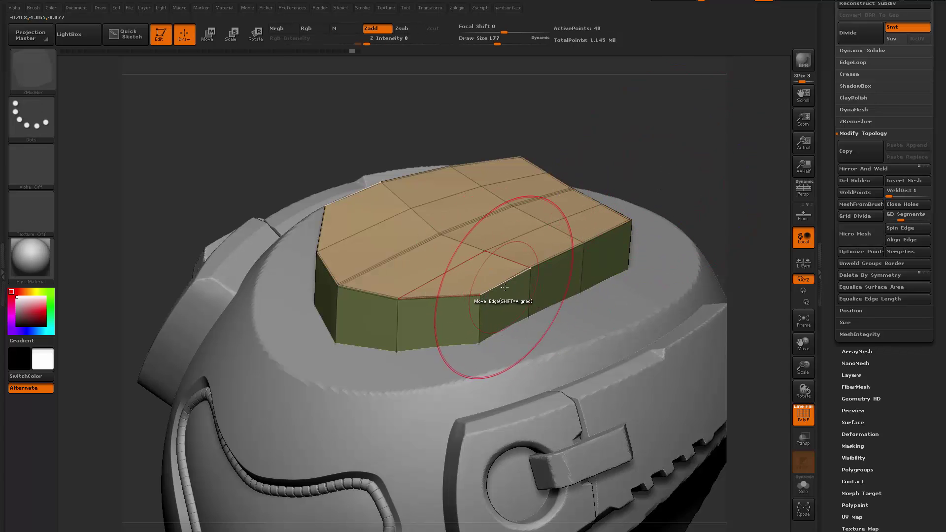
pyautogui.click(850, 111)
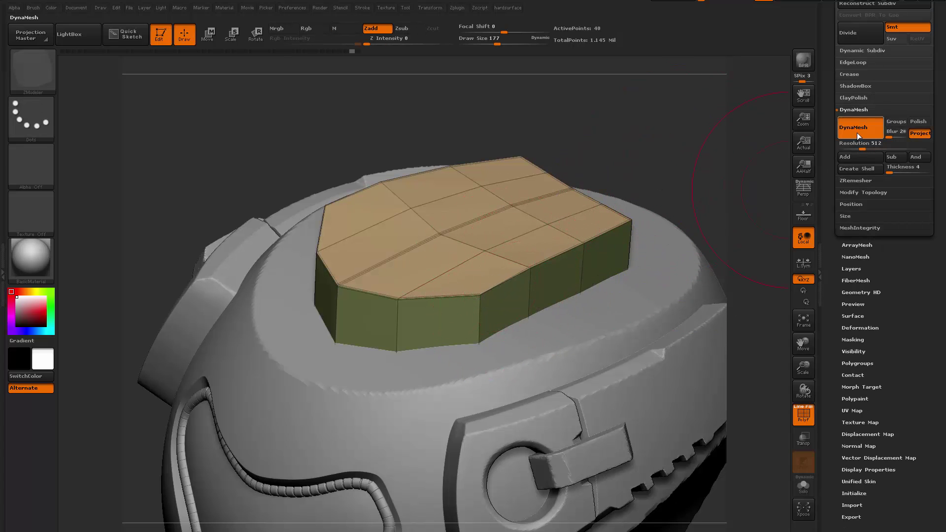
# Step: Try to bevel the complete edge loop around the panel's top rim with ZModeler
pyautogui.press('space')
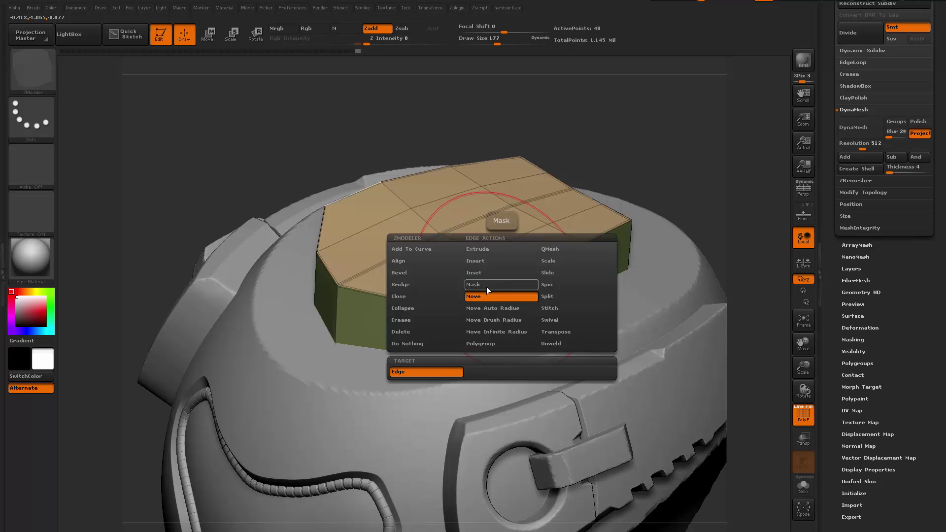
pyautogui.click(403, 273)
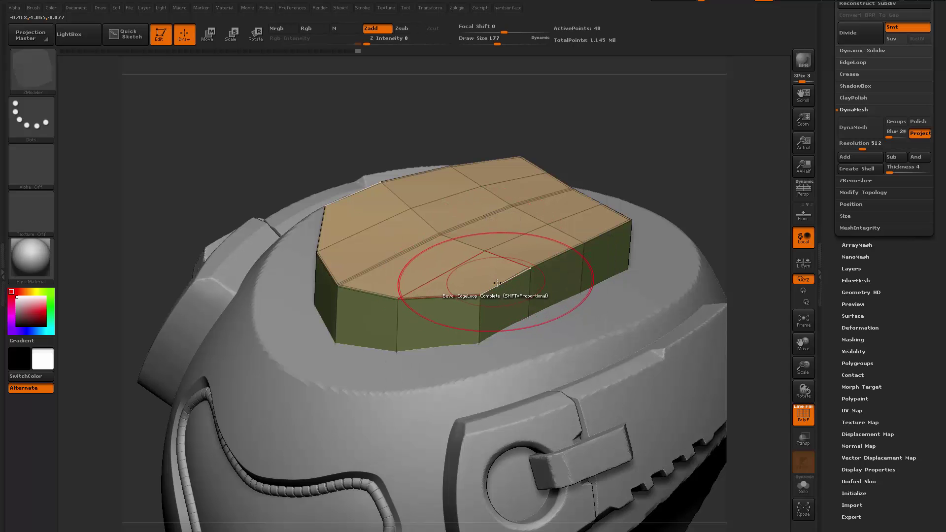
pyautogui.click(513, 278)
pyautogui.moveTo(515, 278); pyautogui.dragTo(480, 311, button='right')
pyautogui.hotkey('ctrl', 'z')
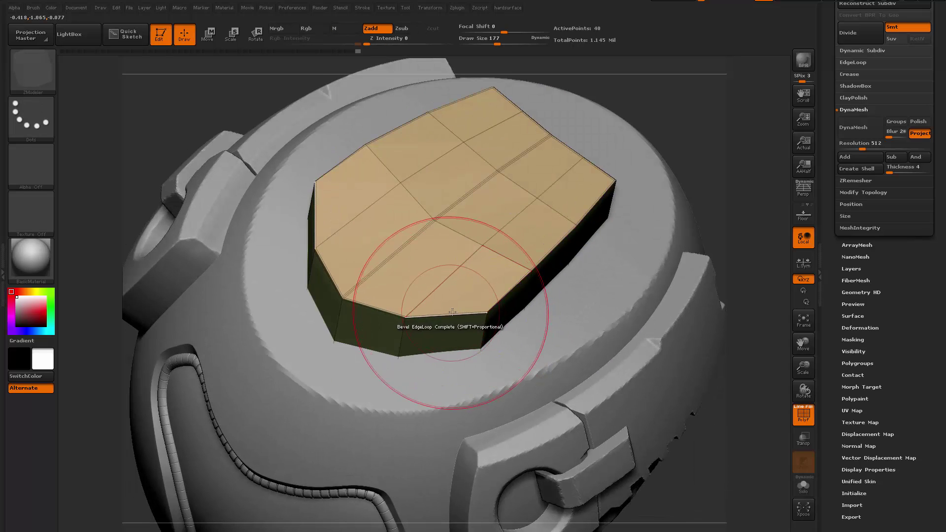
pyautogui.moveTo(451, 315); pyautogui.dragTo(483, 313)
pyautogui.hotkey('ctrl', 'z')
pyautogui.moveTo(673, 123); pyautogui.dragTo(607, 165, button='right')
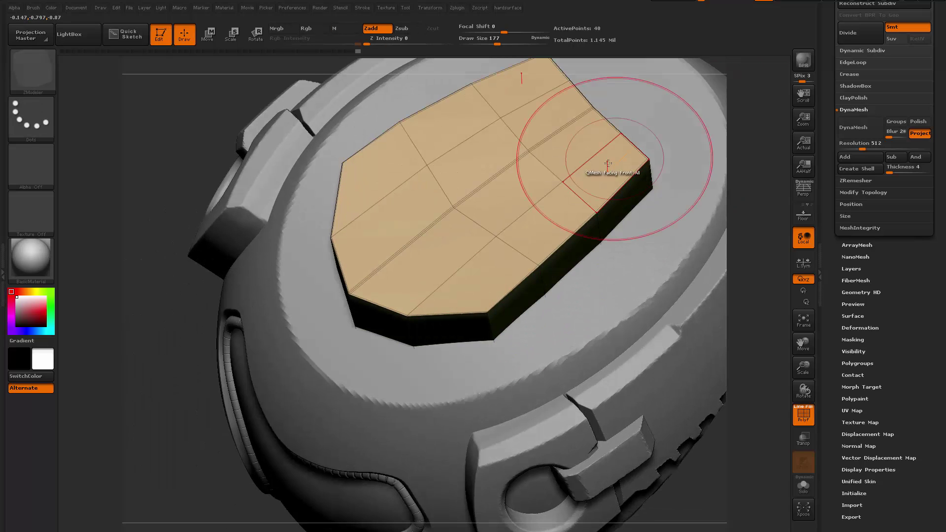
pyautogui.moveTo(630, 144); pyautogui.dragTo(641, 139)
pyautogui.hotkey('ctrl', 'z')
# Step: Isolate the panel's top polygroup by hiding its side faces
pyautogui.moveTo(584, 255); pyautogui.dragTo(510, 194, button='right')
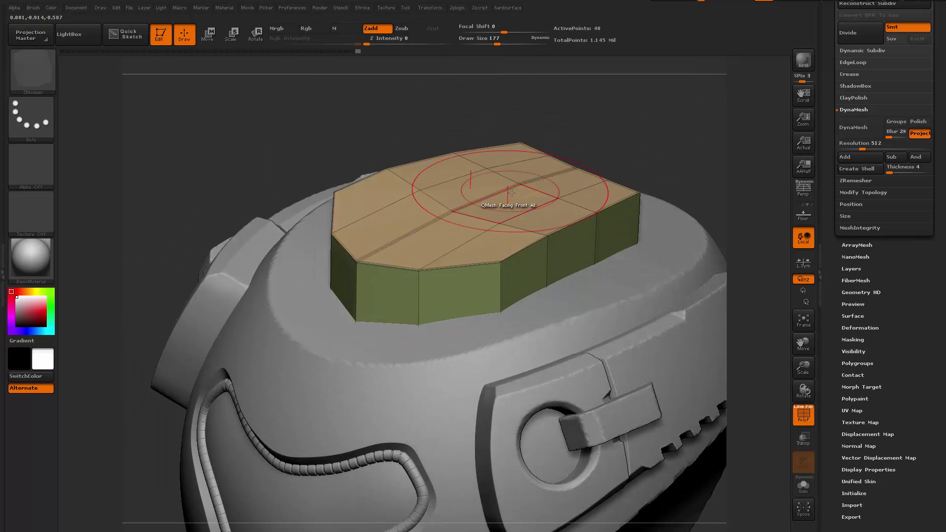
pyautogui.moveTo(644, 132)
pyautogui.mouseDown(button='right')
pyautogui.moveTo(607, 138)
pyautogui.moveTo(610, 169)
pyautogui.mouseUp(button='right')
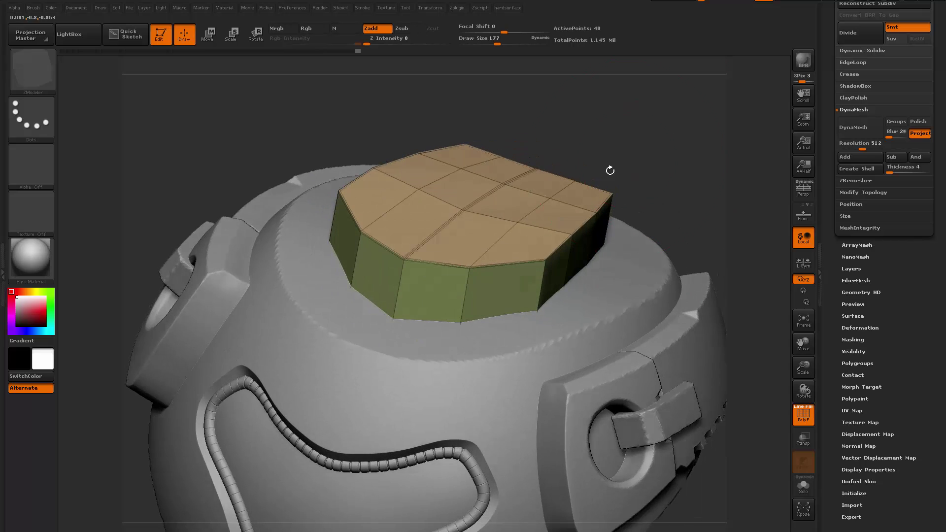
pyautogui.press('shift')
pyautogui.hotkey('ctrl', 'z')
pyautogui.moveTo(666, 157)
pyautogui.mouseDown()
pyautogui.moveTo(639, 155)
pyautogui.moveTo(678, 155)
pyautogui.moveTo(667, 154)
pyautogui.mouseUp()
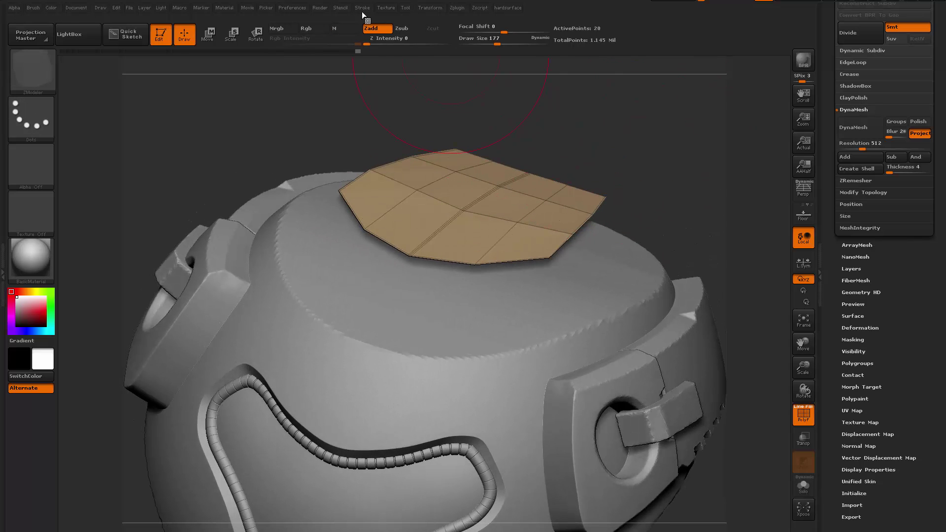
# Step: Frame the isolated top face with curves using Frame Mesh with Border, Polygroups and Creased edges enabled
pyautogui.click(824, 101)
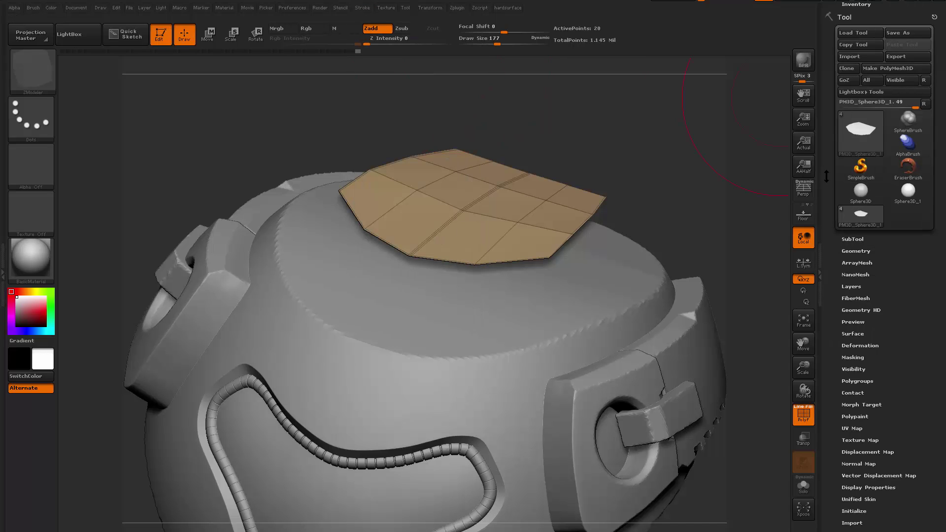
pyautogui.moveTo(826, 175); pyautogui.dragTo(831, 236)
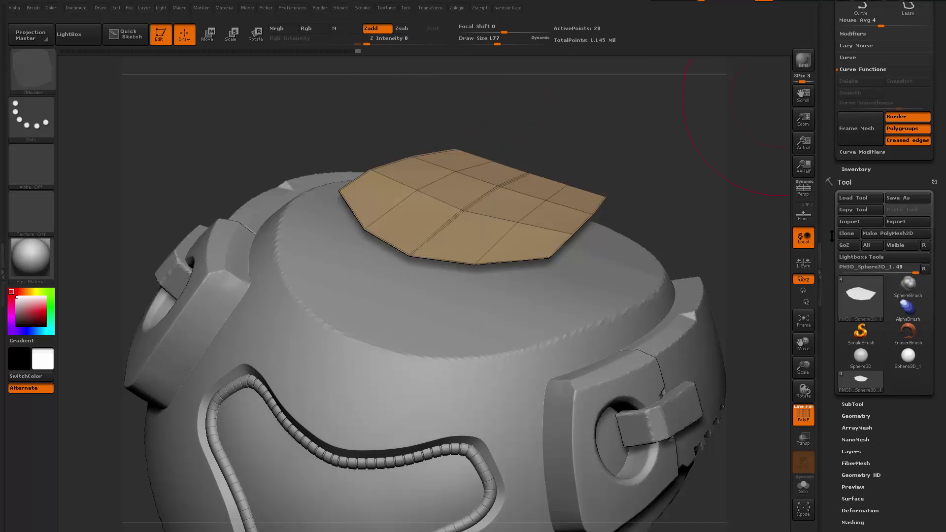
pyautogui.click(858, 141)
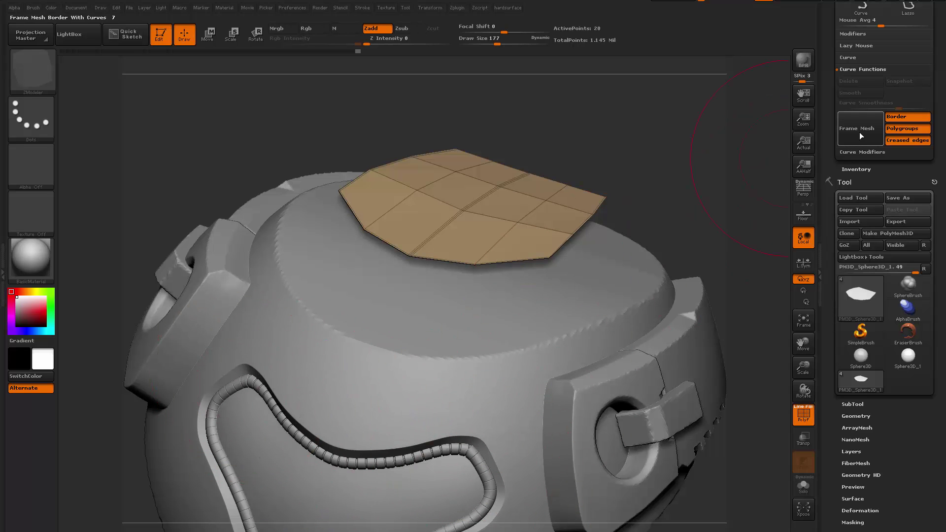
pyautogui.moveTo(724, 174); pyautogui.dragTo(660, 196)
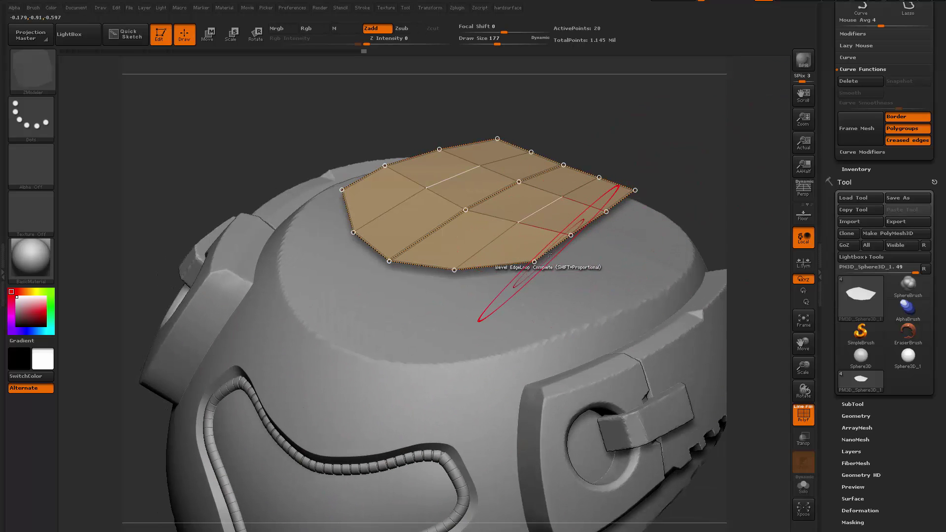
# Step: Solo the panel subtool, restore its hidden sides, and frame the full mesh with curves
pyautogui.press('space')
pyautogui.click(476, 274)
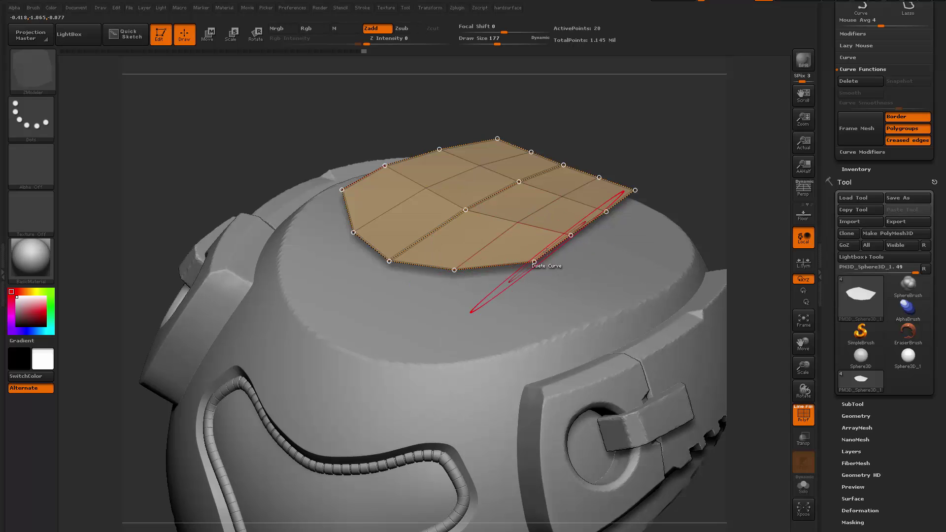
pyautogui.hotkey('shift', 's')
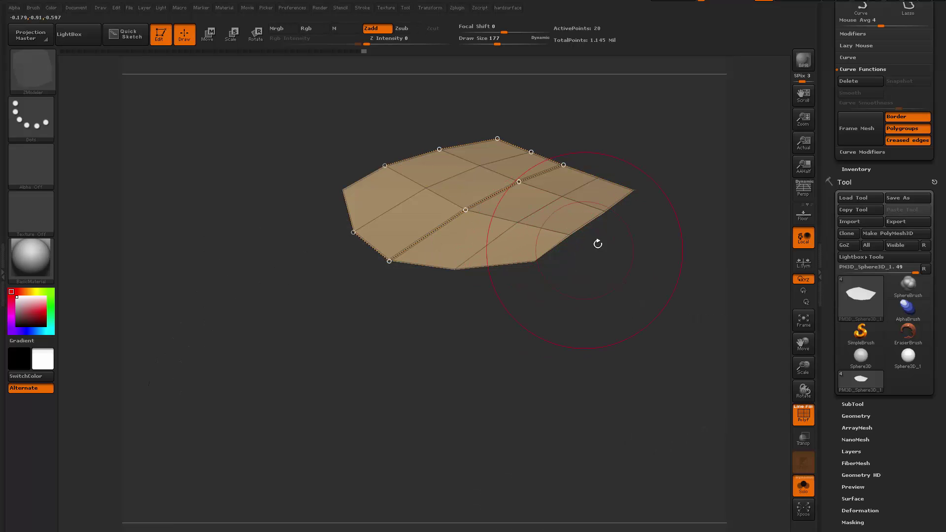
pyautogui.hotkey('shift', 'f')
pyautogui.moveTo(632, 245); pyautogui.dragTo(687, 194)
pyautogui.click(862, 128)
pyautogui.hotkey('shift', 'f')
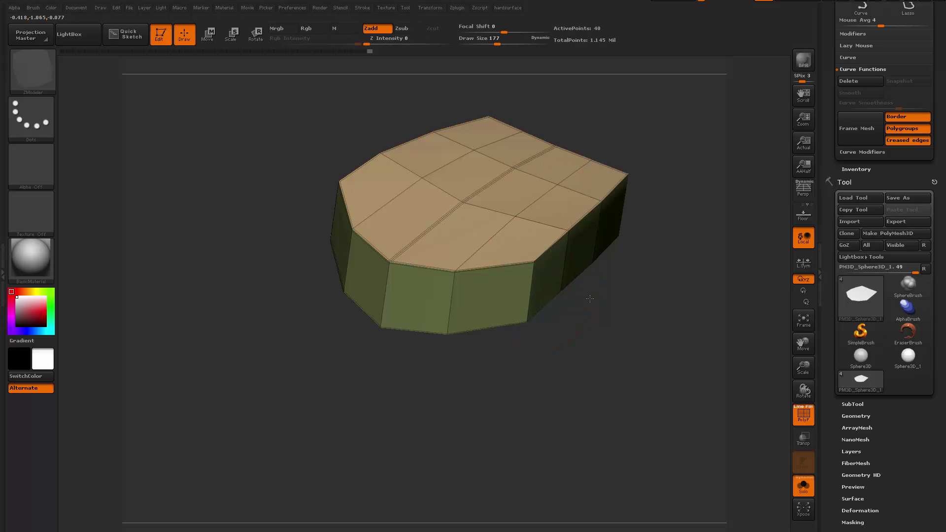
pyautogui.moveTo(590, 299); pyautogui.dragTo(621, 387)
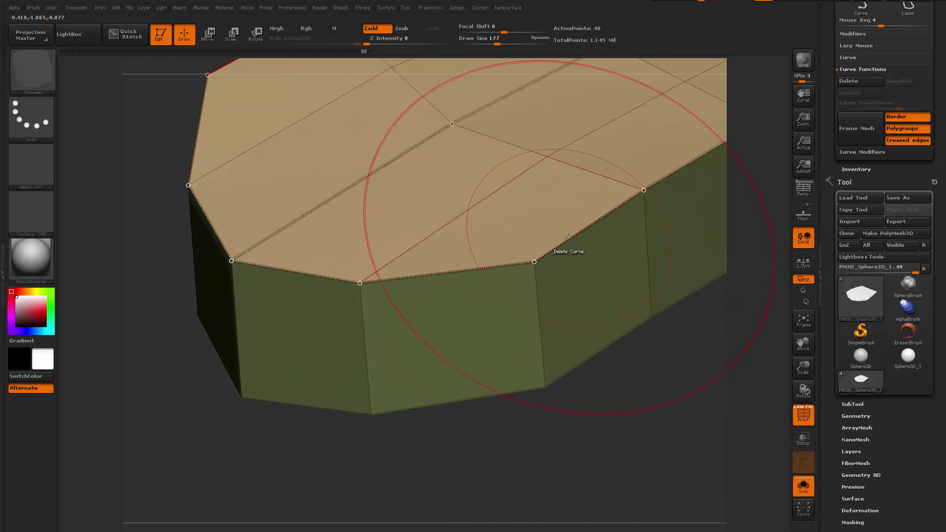
# Step: Try to bevel the curves framing the panel's top face
pyautogui.press('space')
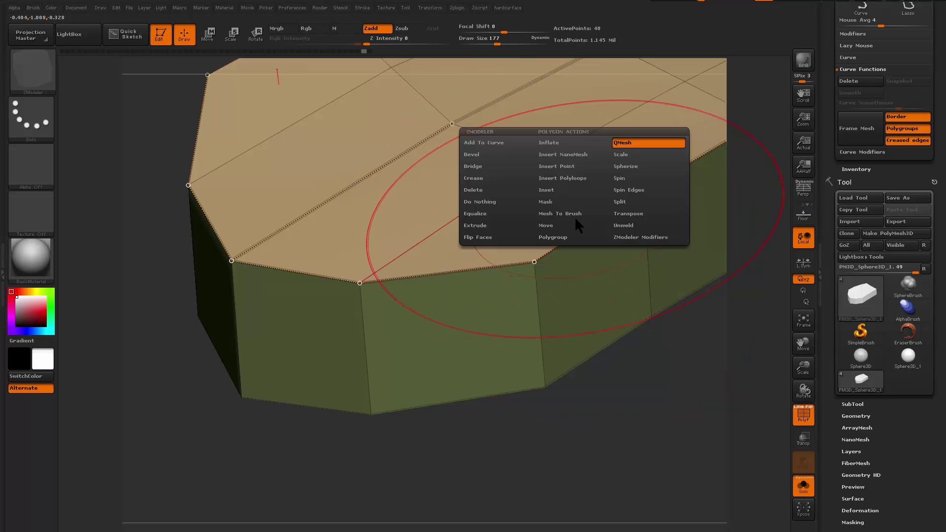
pyautogui.moveTo(567, 239); pyautogui.dragTo(615, 237)
pyautogui.keyDown('alt'); pyautogui.moveTo(594, 394); pyautogui.dragTo(565, 413); pyautogui.keyUp('alt')
pyautogui.hotkey('ctrl', 'z')
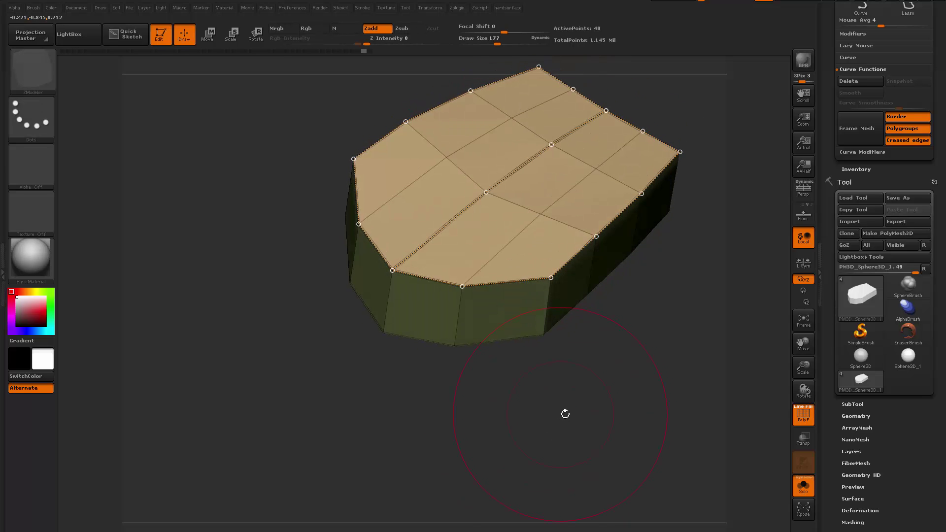
# Step: Turn off Creased edges for Frame Mesh and reframe the panel with a curve around its top outline only
pyautogui.moveTo(622, 370); pyautogui.dragTo(652, 377)
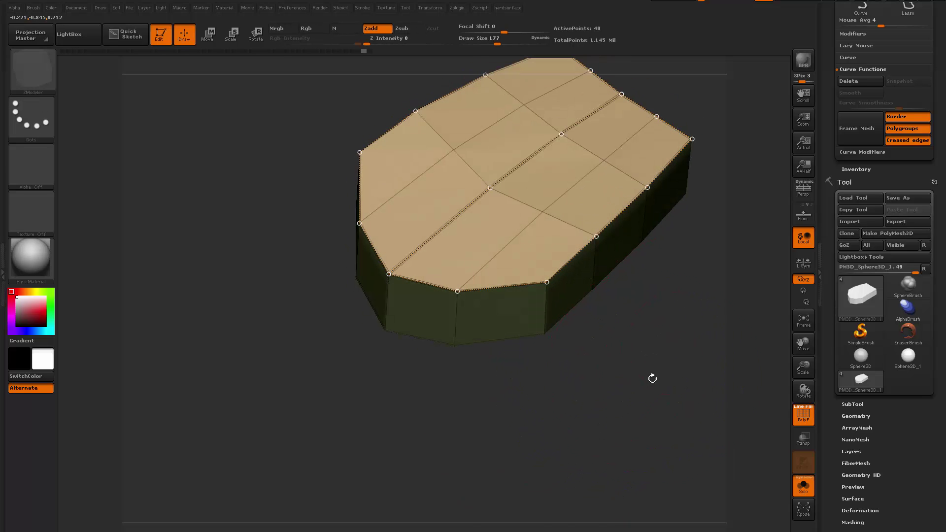
pyautogui.click(910, 144)
pyautogui.moveTo(650, 340); pyautogui.dragTo(595, 281)
pyautogui.hotkey('ctrl', 'z')
pyautogui.hotkey('ctrl', 'z')
pyautogui.hotkey('ctrl', 'shift', 'z')
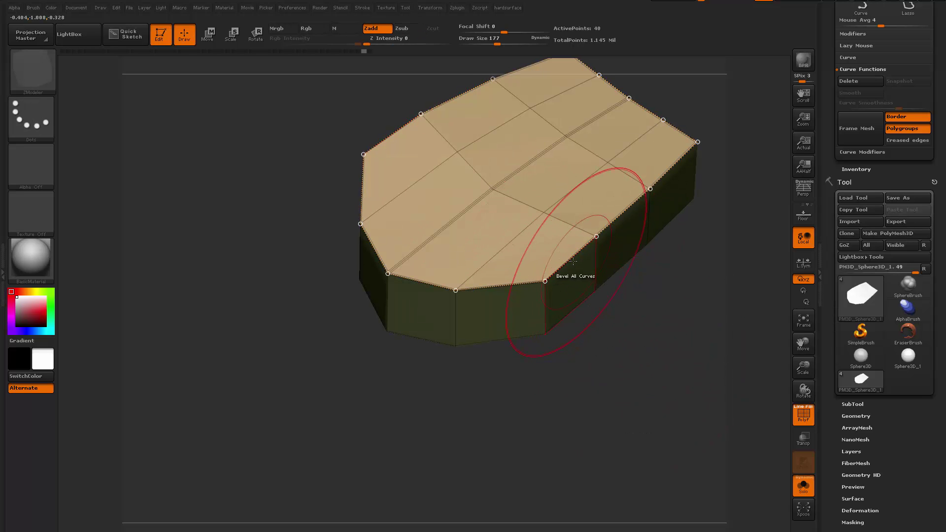
# Step: Bevel all curves to chamfer the panel's top rim, and reduce the draw size to 62
pyautogui.press('space')
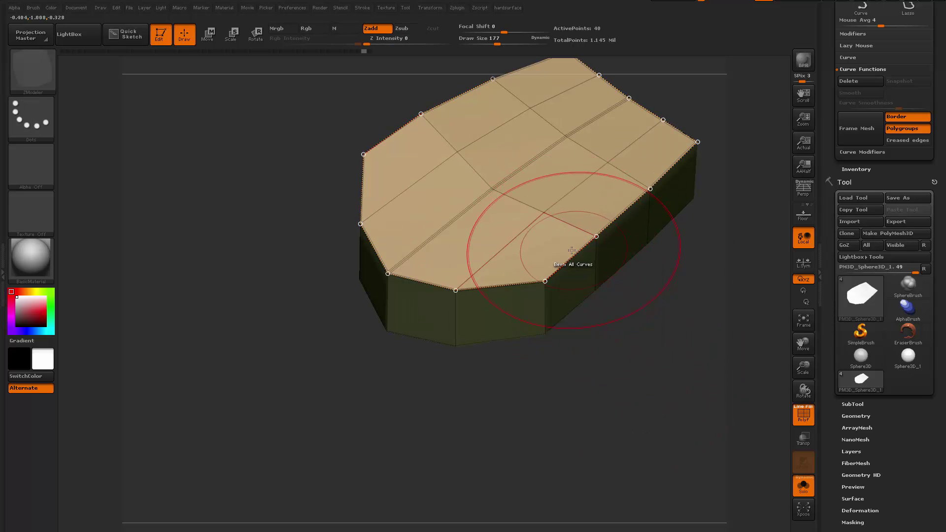
pyautogui.moveTo(571, 255); pyautogui.dragTo(576, 263)
pyautogui.moveTo(657, 323)
pyautogui.mouseDown()
pyautogui.moveTo(609, 392)
pyautogui.moveTo(631, 364)
pyautogui.moveTo(656, 383)
pyautogui.moveTo(640, 348)
pyautogui.moveTo(686, 384)
pyautogui.moveTo(664, 292)
pyautogui.moveTo(679, 277)
pyautogui.mouseUp()
pyautogui.press('space')
pyautogui.moveTo(685, 340); pyautogui.dragTo(674, 283)
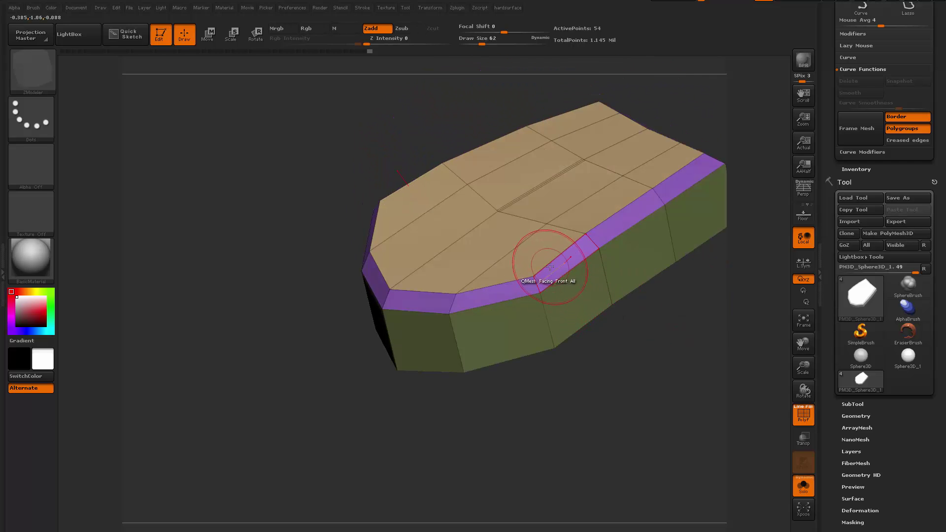
# Step: Set the ZModeler edge action to Crease
pyautogui.press('space')
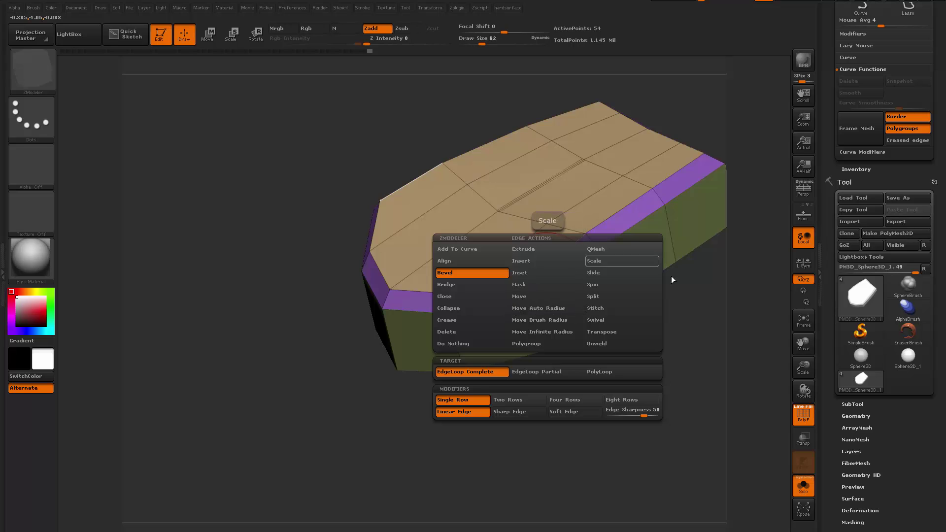
pyautogui.click(611, 249)
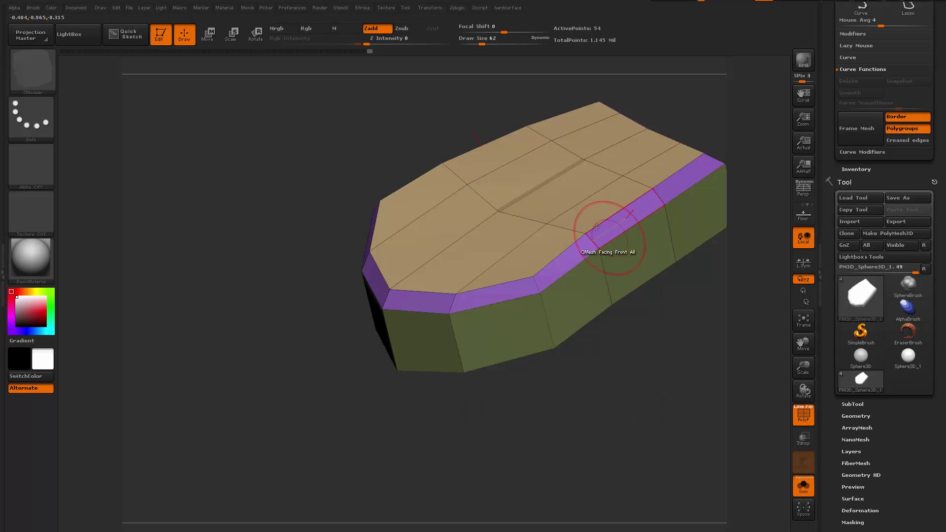
pyautogui.moveTo(495, 210); pyautogui.dragTo(525, 183, button='right')
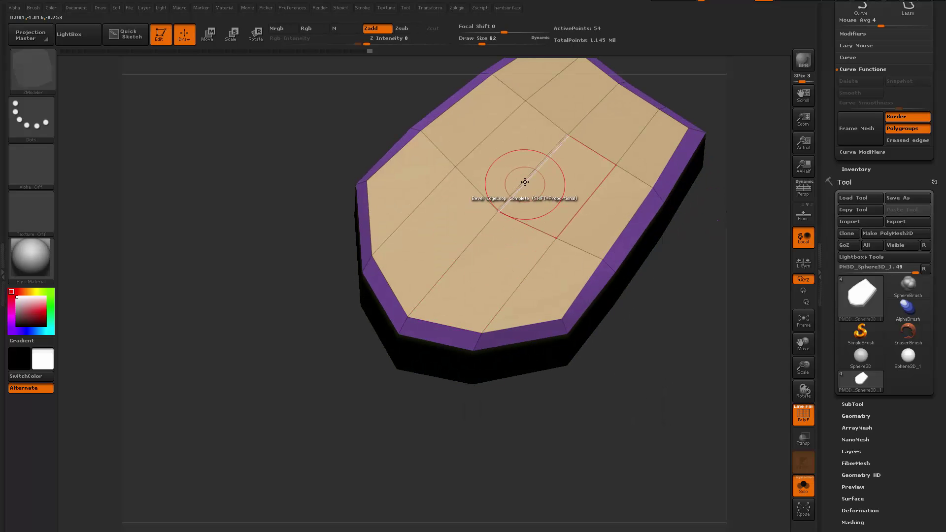
pyautogui.press('space')
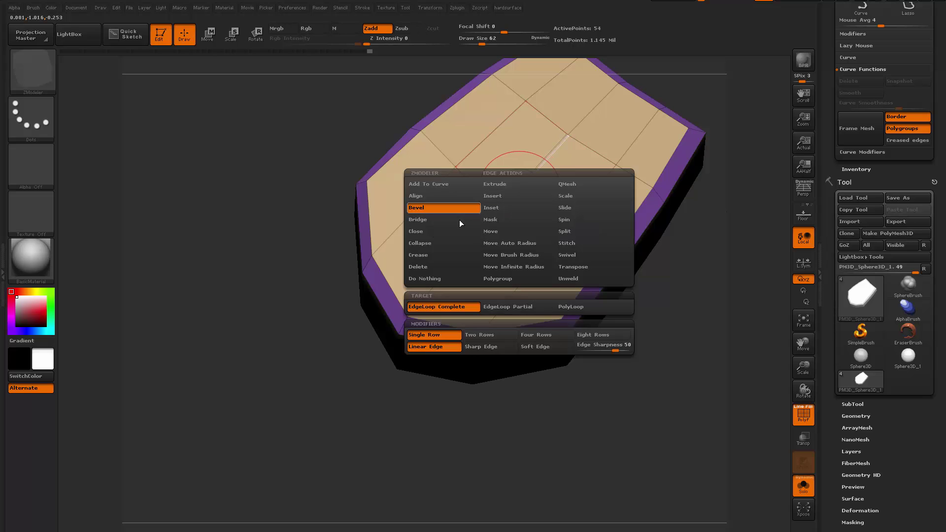
pyautogui.click(429, 255)
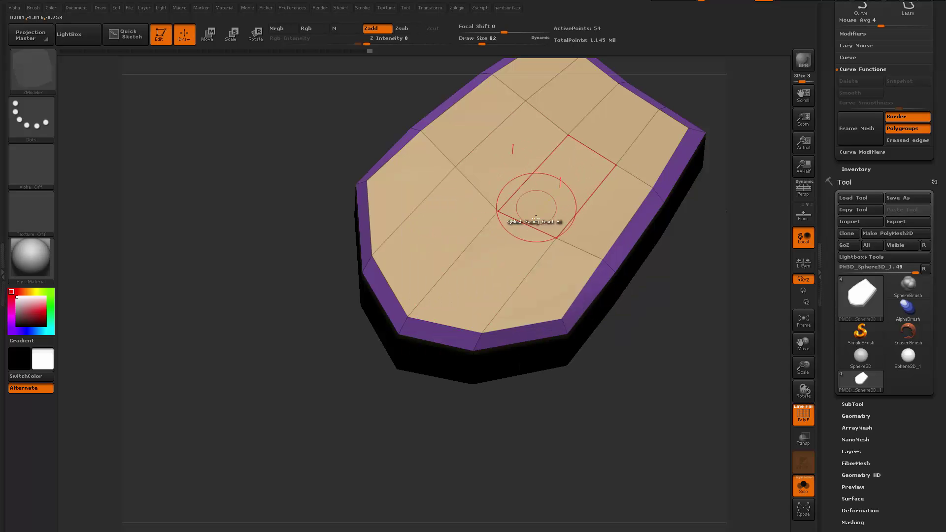
pyautogui.moveTo(536, 207); pyautogui.dragTo(510, 218, button='right')
# Step: Set the ZModeler point action to Split and split the central point of the panel's face into an octagon
pyautogui.press('space')
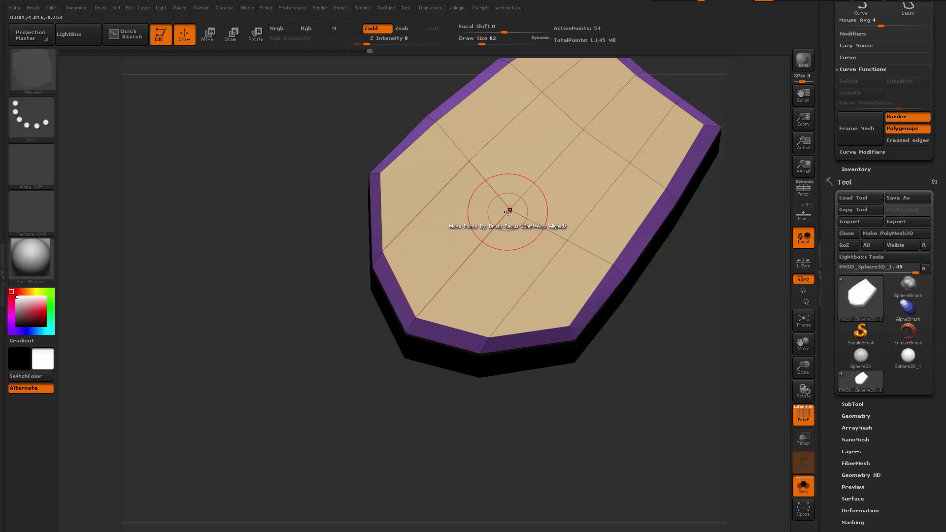
pyautogui.press('space')
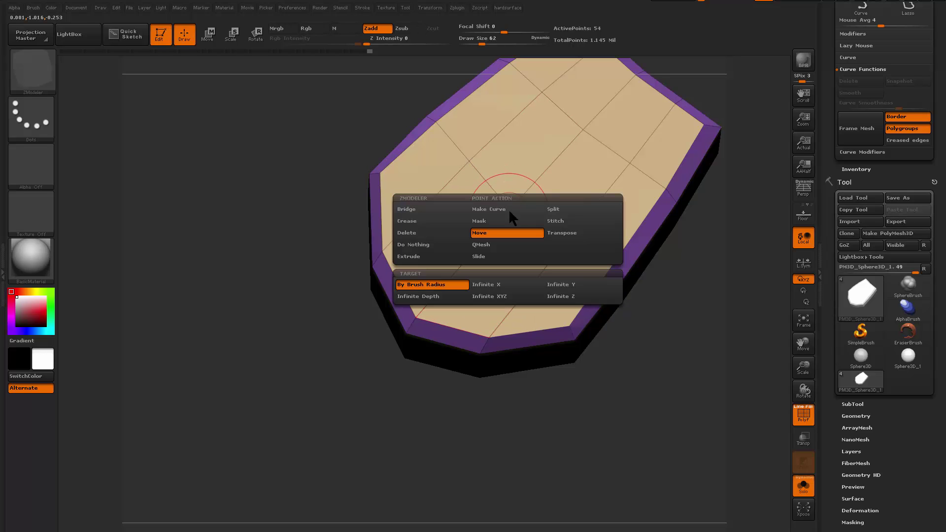
pyautogui.click(557, 209)
pyautogui.moveTo(510, 210); pyautogui.dragTo(545, 226)
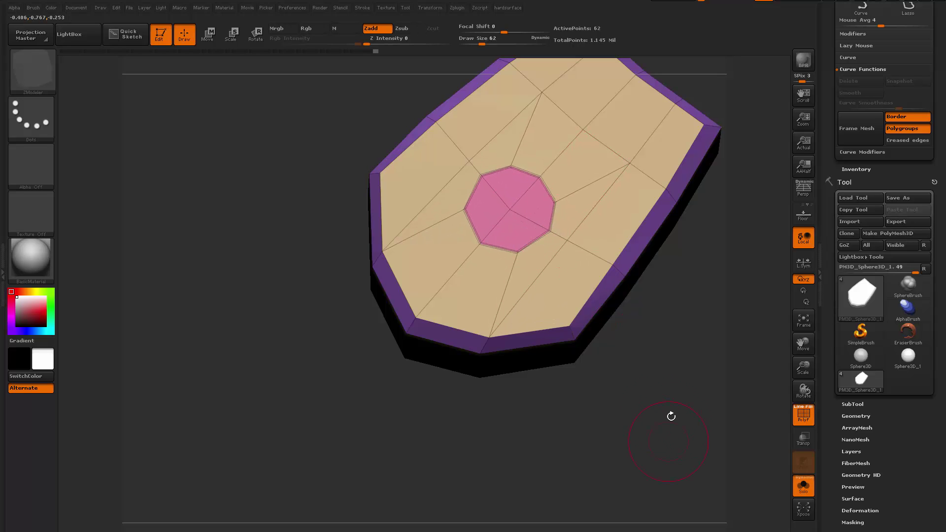
pyautogui.moveTo(671, 416); pyautogui.dragTo(542, 251)
pyautogui.moveTo(542, 252); pyautogui.dragTo(560, 420, button='right')
pyautogui.moveTo(561, 420); pyautogui.dragTo(579, 423)
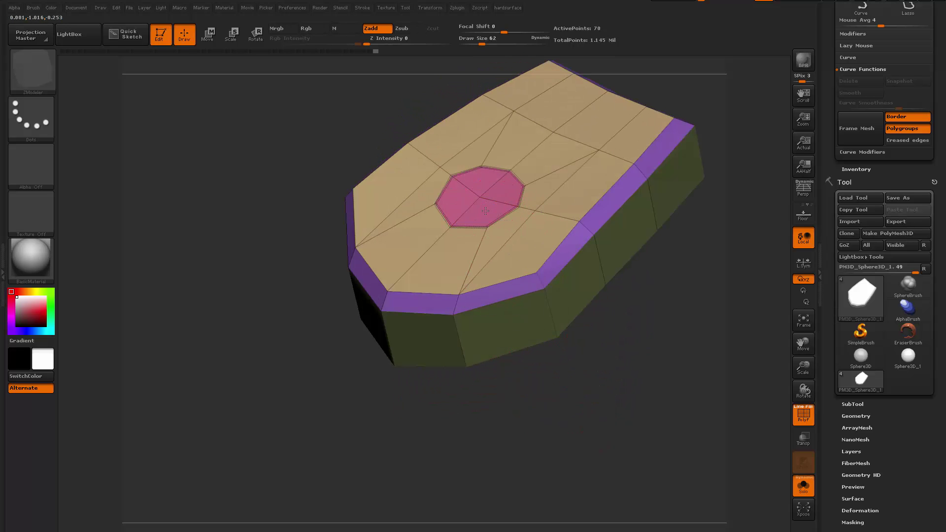
# Step: Set the QMesh target to Polygroup All and push the octagon through the panel to open a hole
pyautogui.rightClick(486, 211)
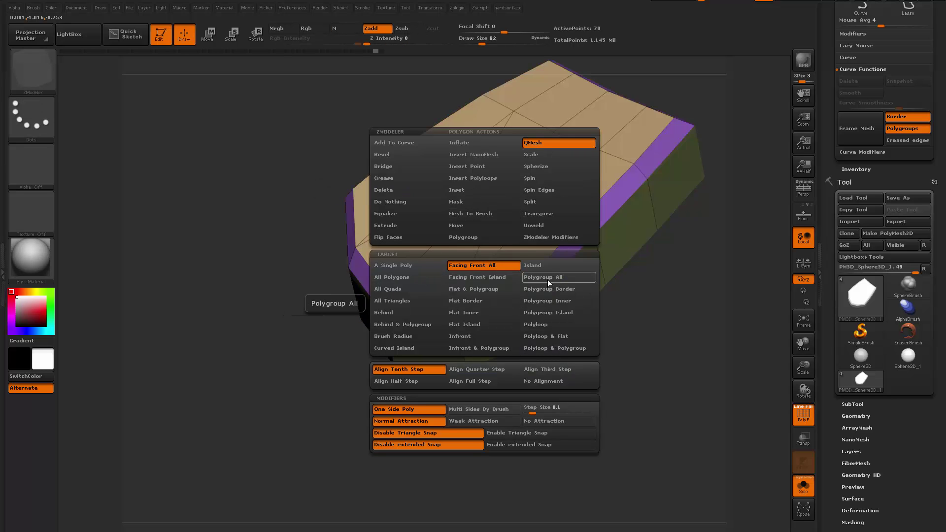
pyautogui.click(560, 279)
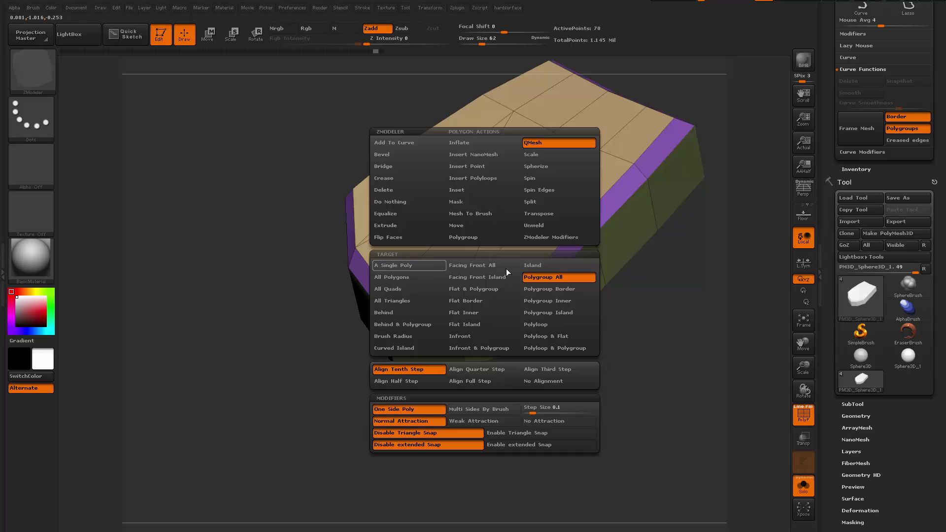
pyautogui.moveTo(680, 342); pyautogui.dragTo(673, 340)
pyautogui.moveTo(484, 209); pyautogui.dragTo(486, 272)
pyautogui.moveTo(644, 433); pyautogui.dragTo(729, 262)
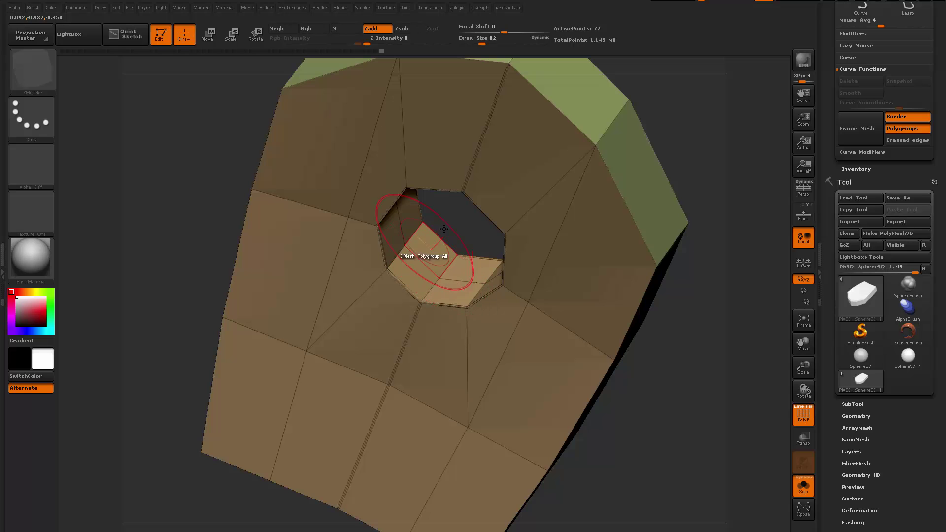
pyautogui.moveTo(466, 232); pyautogui.dragTo(685, 473)
pyautogui.press('d')
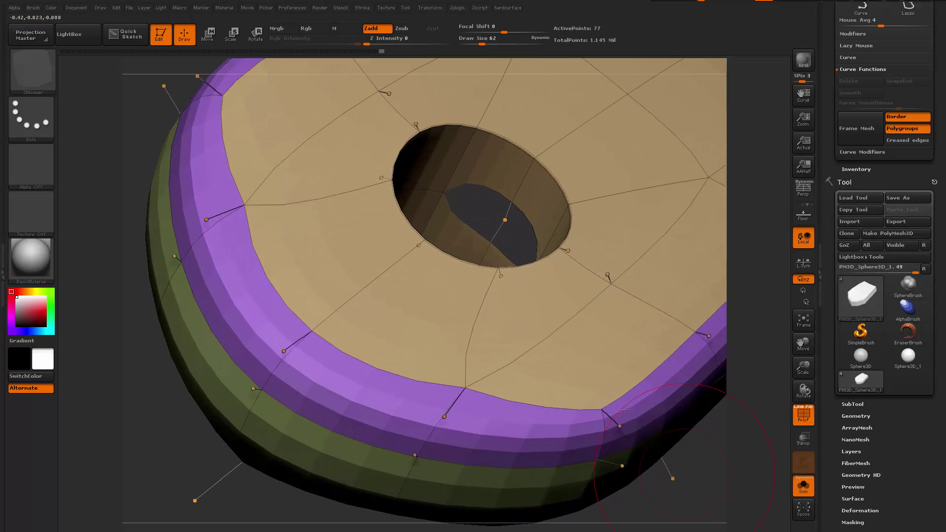
# Step: Undo the hole and try pushing the octagon through the panel again
pyautogui.hotkey('ctrl', 'z')
pyautogui.moveTo(545, 258); pyautogui.dragTo(521, 258, button='right')
pyautogui.moveTo(522, 258); pyautogui.dragTo(396, 301)
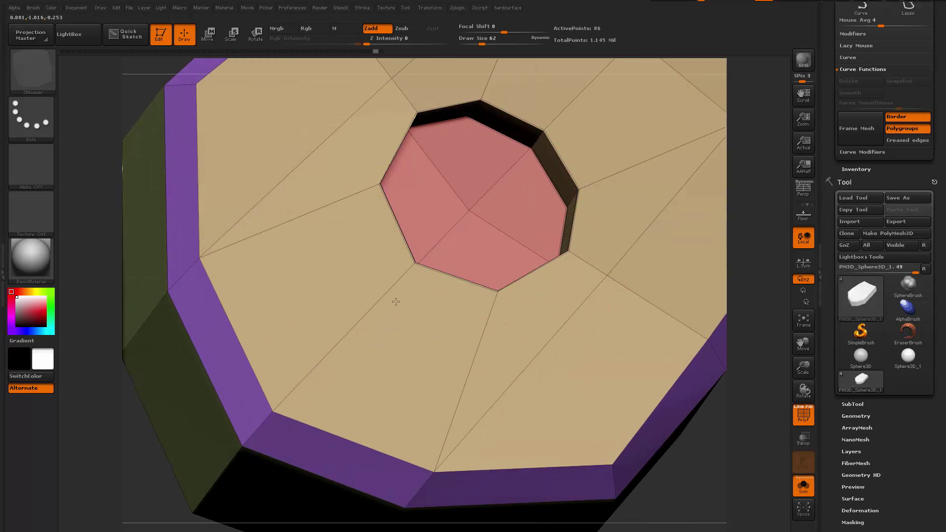
pyautogui.moveTo(291, 357)
pyautogui.mouseDown()
pyautogui.moveTo(270, 367)
pyautogui.moveTo(288, 372)
pyautogui.mouseUp()
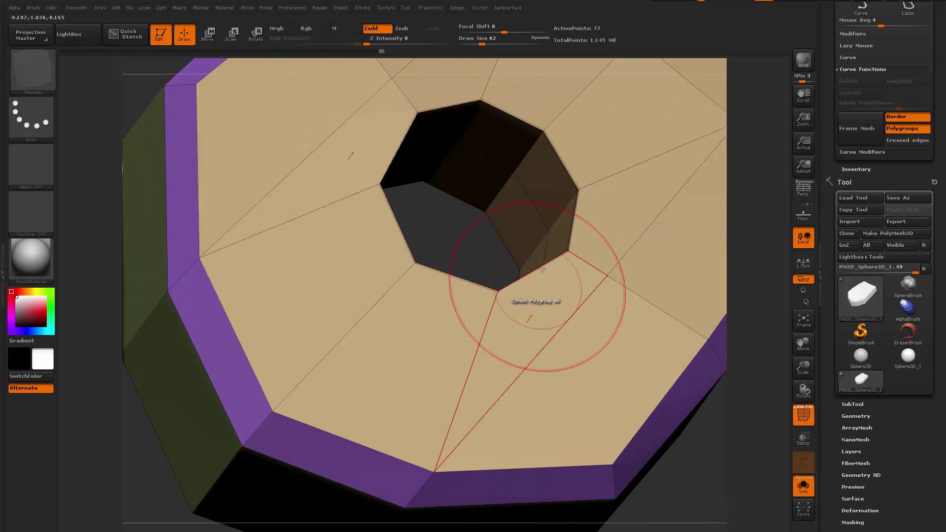
pyautogui.moveTo(541, 280); pyautogui.dragTo(516, 228, button='right')
pyautogui.hotkey('ctrl', 'z')
pyautogui.moveTo(516, 228); pyautogui.dragTo(615, 344)
pyautogui.moveTo(605, 295); pyautogui.dragTo(602, 264, button='right')
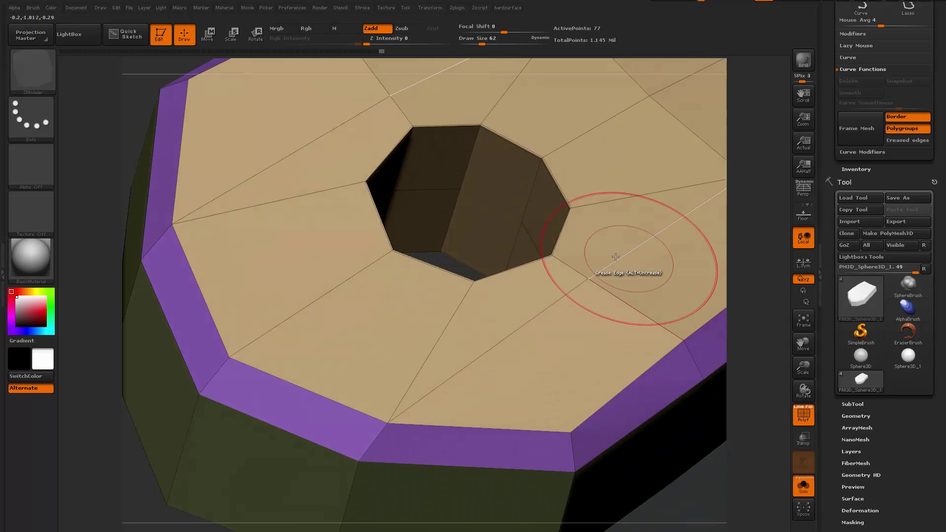
pyautogui.hotkey('ctrl', 'z')
# Step: Push the octagon through the panel with QMesh and delete the extra complete edge loops inside the hole
pyautogui.moveTo(543, 226); pyautogui.dragTo(420, 306)
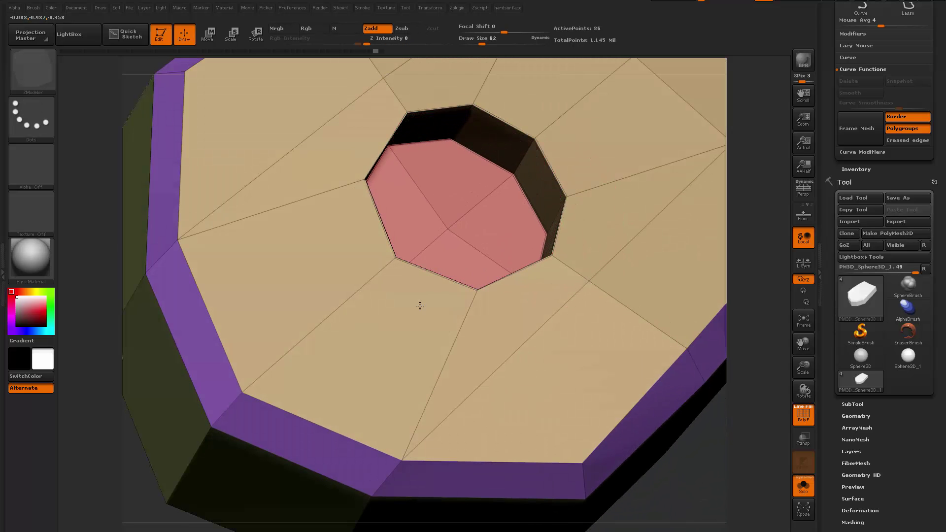
pyautogui.moveTo(500, 256); pyautogui.dragTo(464, 266)
pyautogui.moveTo(521, 217); pyautogui.dragTo(522, 196, button='right')
pyautogui.press('space')
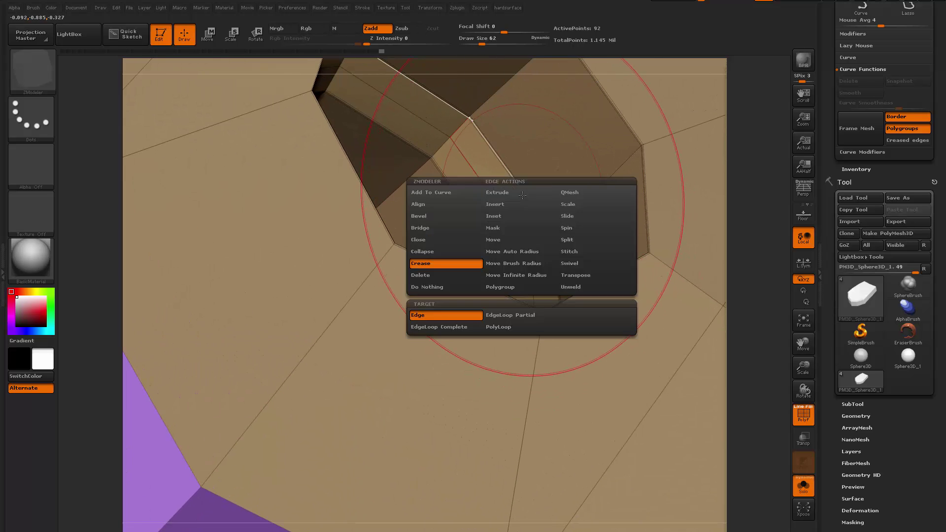
pyautogui.click(432, 276)
pyautogui.press('space')
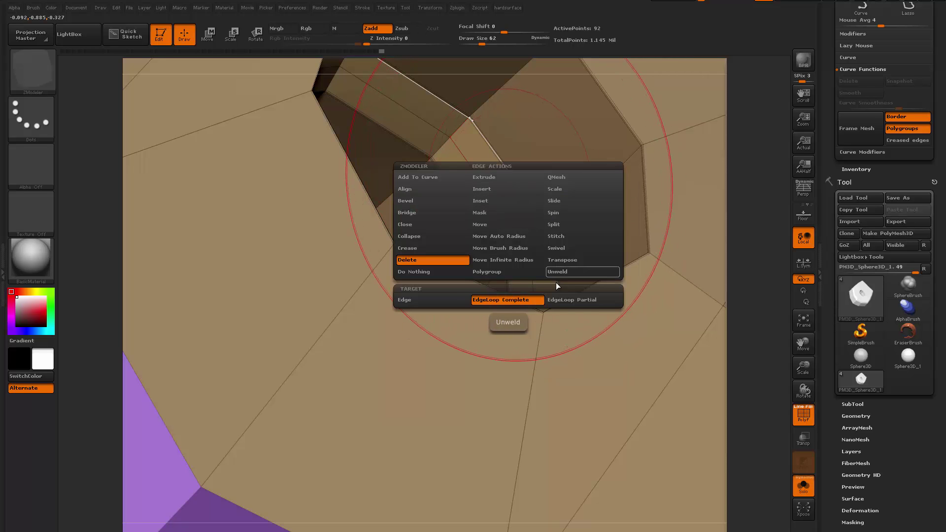
pyautogui.click(509, 197)
pyautogui.click(489, 212)
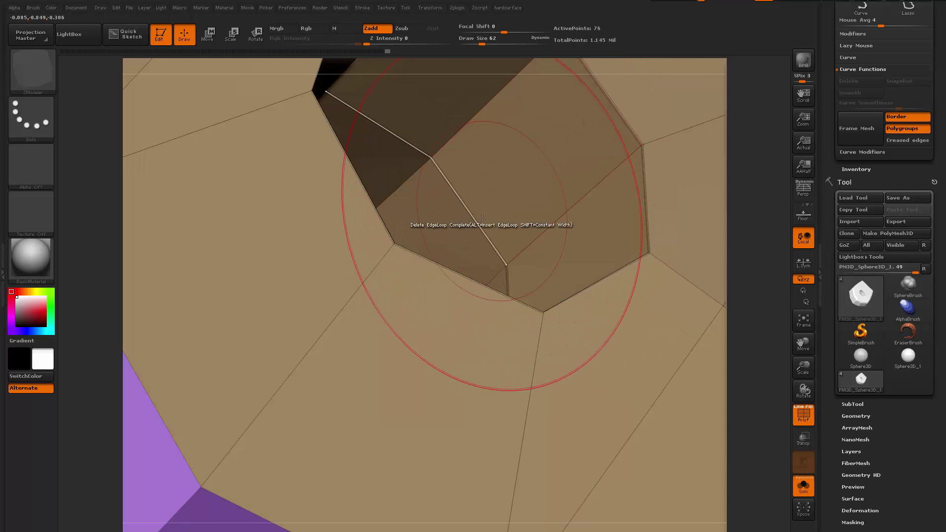
pyautogui.click(482, 217)
# Step: Examine the panel and its hole with dynamic subdivision smoothing on
pyautogui.moveTo(483, 217)
pyautogui.keyDown('ctrl'); pyautogui.mouseDown(button='right')
pyautogui.moveTo(355, 133)
pyautogui.moveTo(382, 386)
pyautogui.moveTo(302, 417)
pyautogui.moveTo(298, 438)
pyautogui.moveTo(359, 424)
pyautogui.mouseUp(button='right'); pyautogui.keyUp('ctrl')
pyautogui.hotkey('shift', 'f')
pyautogui.hotkey('shift', 'f')
pyautogui.hotkey('shift', 'f')
pyautogui.hotkey('shift', 'f')
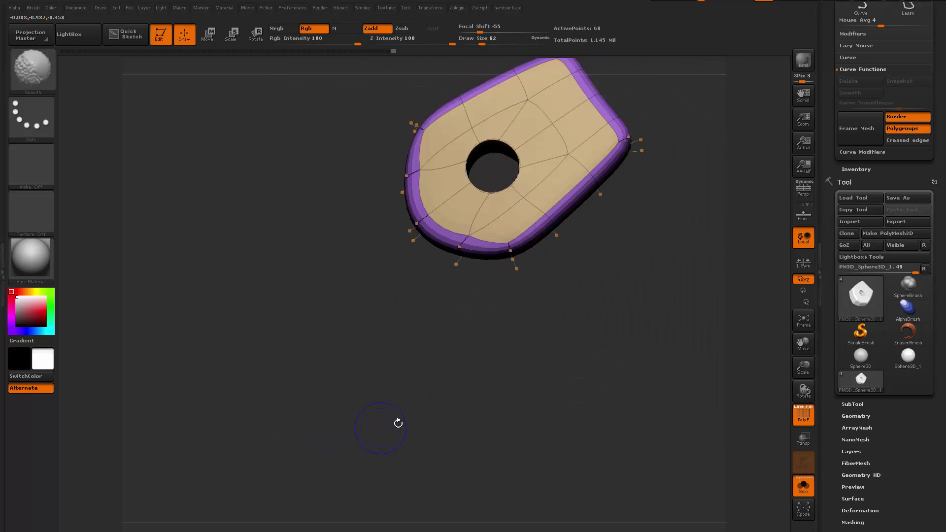
pyautogui.hotkey('shift', 'd')
pyautogui.moveTo(456, 406); pyautogui.dragTo(479, 404, button='right')
pyautogui.keyDown('alt'); pyautogui.moveTo(479, 404); pyautogui.dragTo(502, 508, button='right'); pyautogui.keyUp('alt')
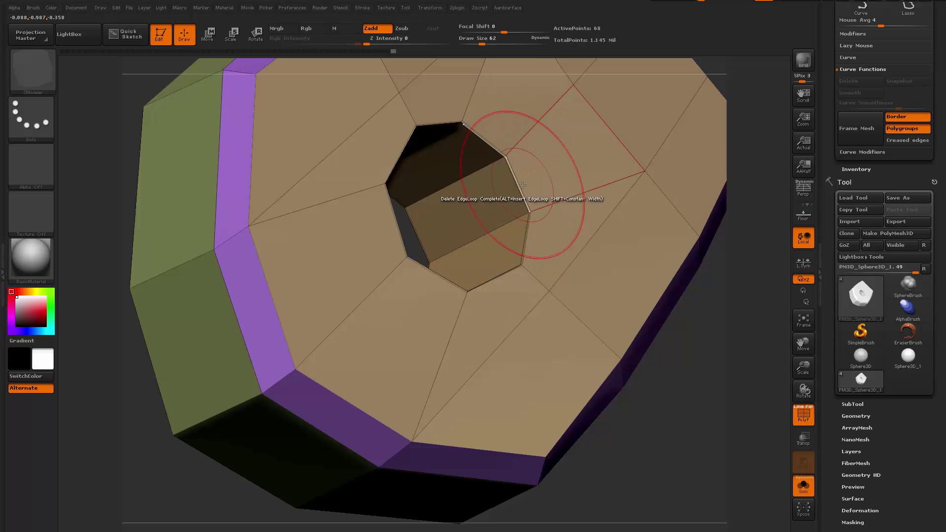
# Step: Bevel the complete edge loop around the hole's rim and insert single supporting edge loops beside the chamfer
pyautogui.press('space')
pyautogui.click(429, 211)
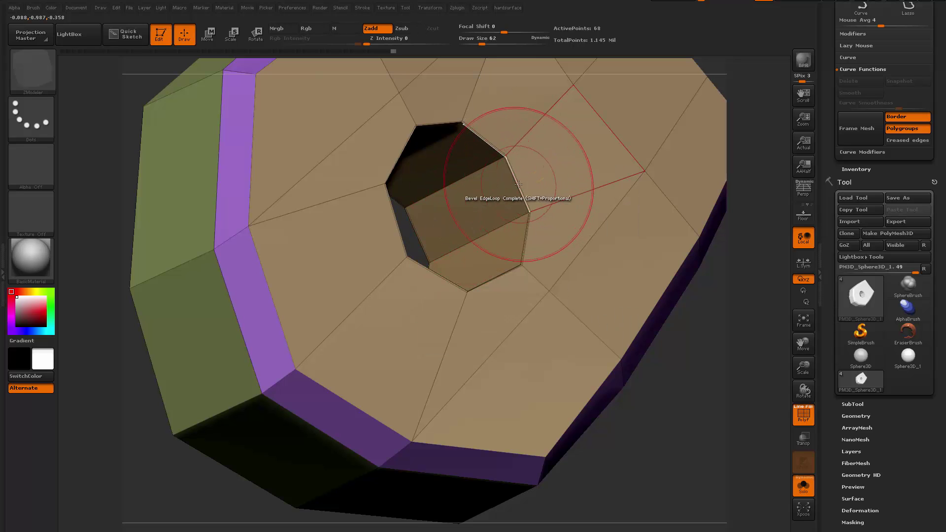
pyautogui.moveTo(535, 205); pyautogui.dragTo(532, 183)
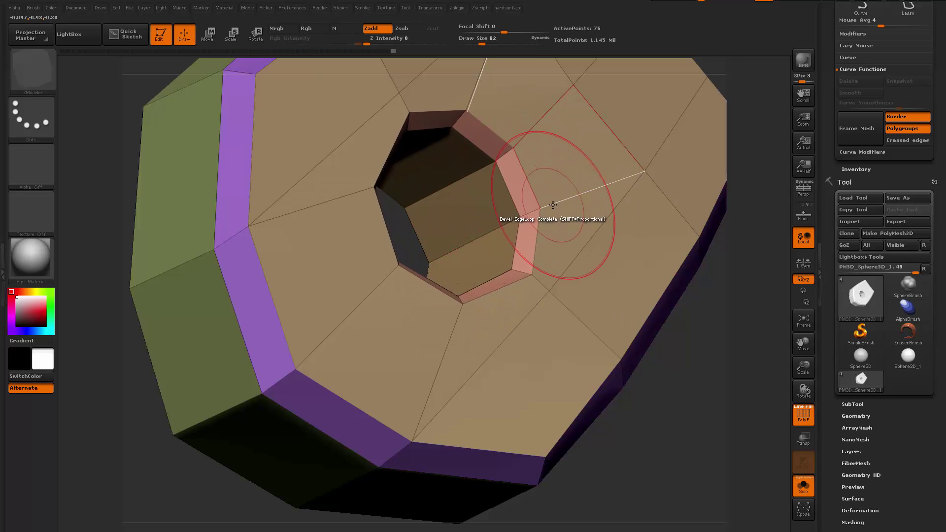
pyautogui.press('space')
pyautogui.click(517, 218)
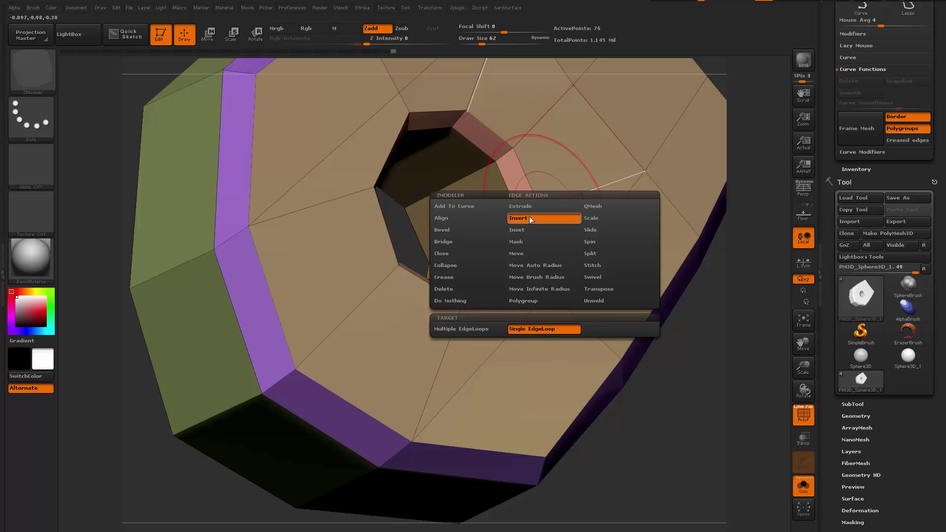
pyautogui.click(537, 211)
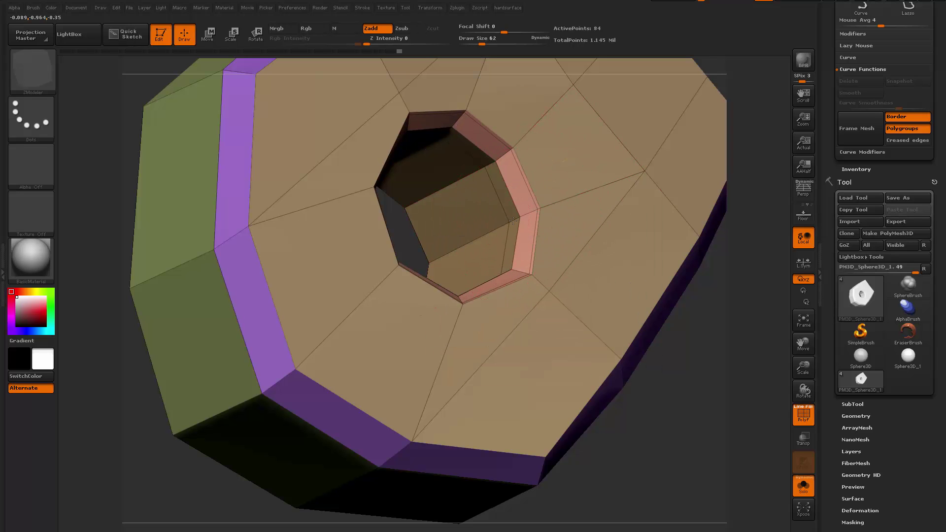
# Step: Examine the smoothed hole chamfer and outer rim with and without the polygon wireframe
pyautogui.press('f')
pyautogui.moveTo(620, 382)
pyautogui.mouseDown()
pyautogui.moveTo(593, 395)
pyautogui.moveTo(579, 376)
pyautogui.moveTo(608, 378)
pyautogui.moveTo(592, 384)
pyautogui.moveTo(555, 359)
pyautogui.moveTo(547, 387)
pyautogui.mouseUp()
pyautogui.press('d')
pyautogui.hotkey('shift', 'f')
pyautogui.hotkey('shift', 'f')
pyautogui.hotkey('shift', 'f')
pyautogui.hotkey('shift', 'd')
pyautogui.hotkey('shift', 'f')
pyautogui.press('d')
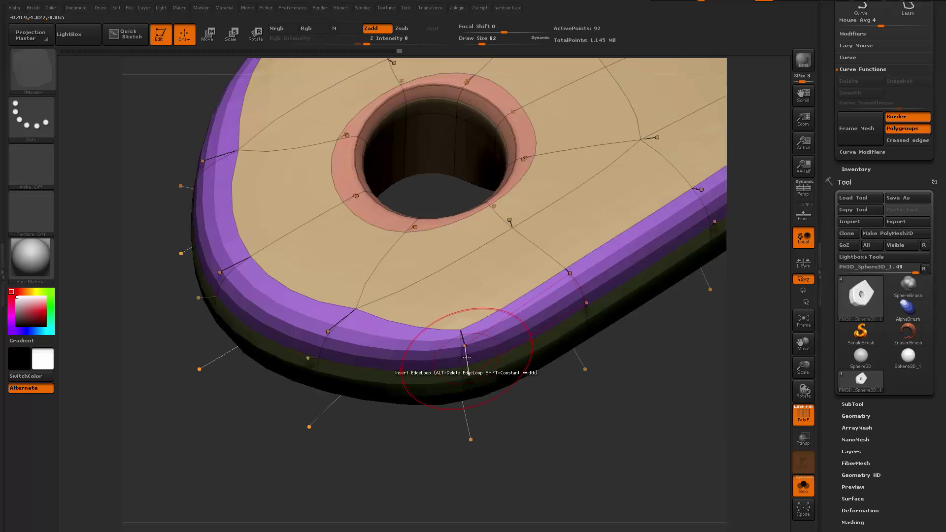
# Step: Insert two edge loops around the panel's purple rim chamfer and preview the smoothed shape without the wireframe
pyautogui.press('shift')
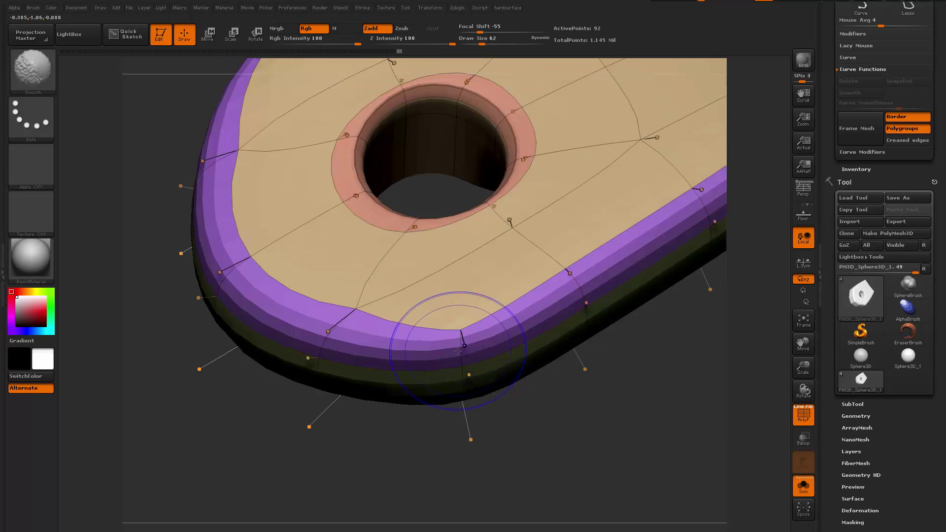
pyautogui.hotkey('shift', 'd')
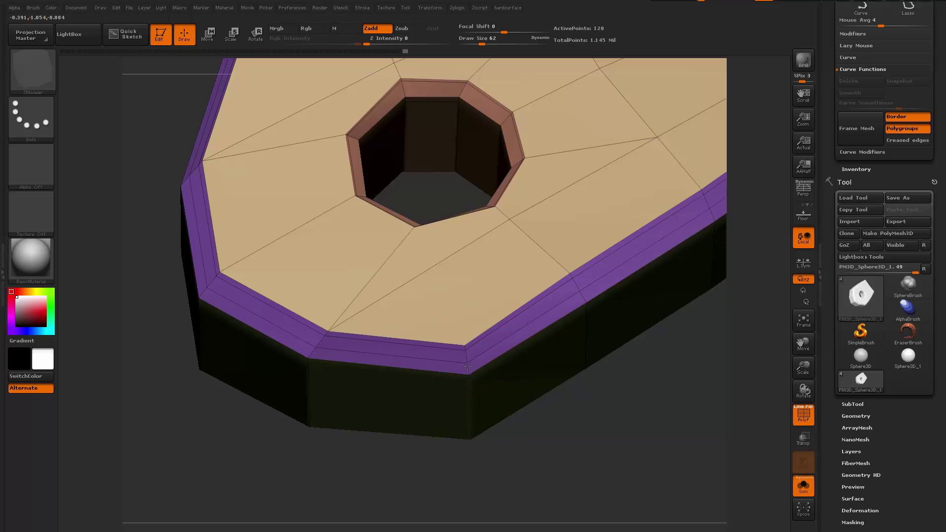
pyautogui.press('f')
pyautogui.press('d')
pyautogui.hotkey('shift', 'f')
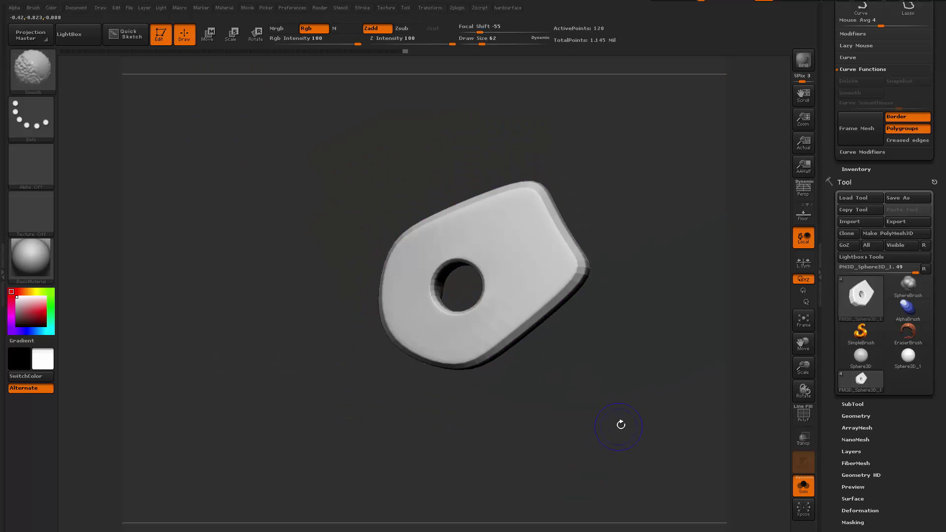
# Step: Examine the smoothed panel together with the rest of the model, and solo the panel again
pyautogui.keyDown('alt'); pyautogui.moveTo(633, 409); pyautogui.dragTo(630, 193); pyautogui.keyUp('alt')
pyautogui.hotkey('alt', 's')
pyautogui.hotkey('shift', 'f')
pyautogui.hotkey('shift', 'f')
pyautogui.hotkey('shift', 'd')
pyautogui.hotkey('alt', 's')
pyautogui.keyDown('alt'); pyautogui.moveTo(631, 193); pyautogui.dragTo(621, 316); pyautogui.keyUp('alt')
pyautogui.hotkey('shift', 'f')
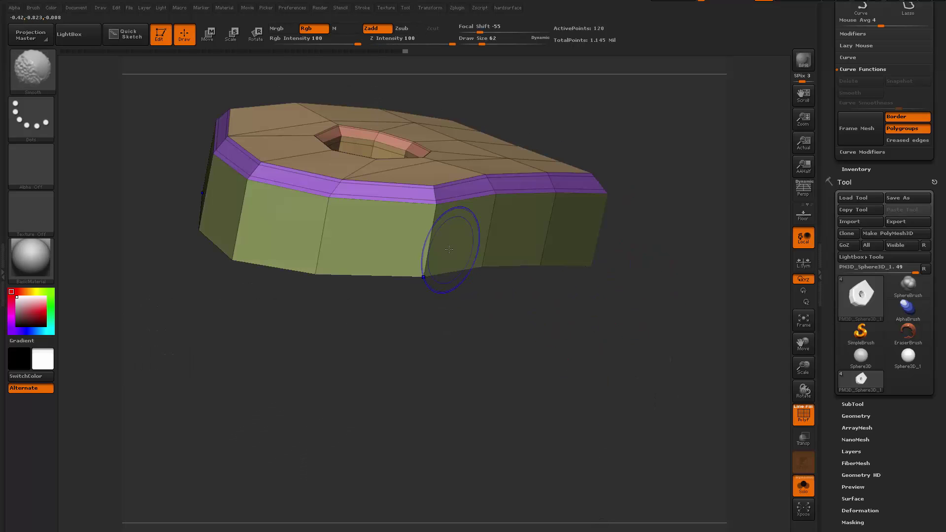
# Step: Insert an edge loop around the panel's green side wall and preview the smoothed result
pyautogui.keyDown('alt'); pyautogui.moveTo(501, 399); pyautogui.dragTo(597, 365); pyautogui.keyUp('alt')
pyautogui.hotkey('shift', 'f')
pyautogui.press('d')
pyautogui.moveTo(590, 331); pyautogui.dragTo(583, 327)
pyautogui.keyDown('alt'); pyautogui.moveTo(583, 327); pyautogui.dragTo(583, 456); pyautogui.keyUp('alt')
pyautogui.moveTo(584, 376); pyautogui.dragTo(589, 470)
pyautogui.hotkey('shift', 'f')
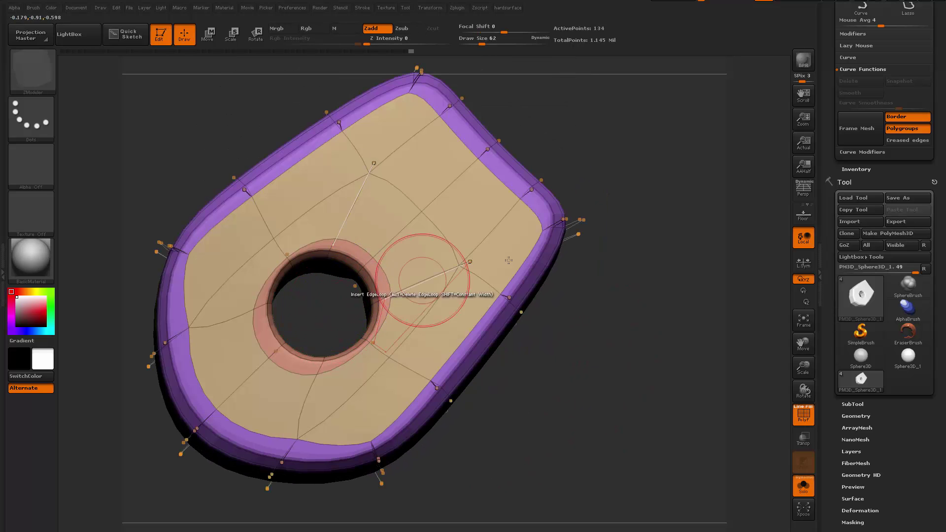
# Step: Insert an edge loop across the panel close to its straight end to sharpen the two corners
pyautogui.hotkey('shift', 'f')
pyautogui.hotkey('shift', 'd')
pyautogui.hotkey('shift', 'f')
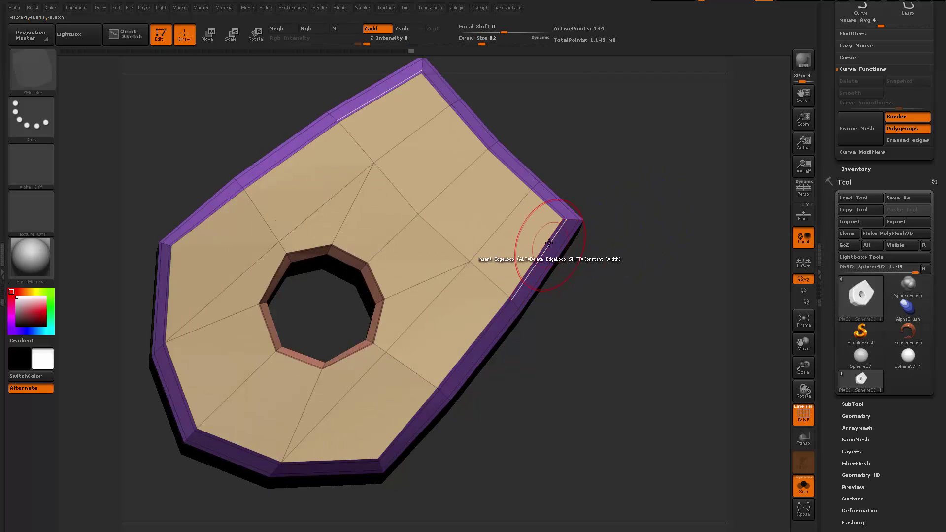
pyautogui.keyDown('alt'); pyautogui.click(553, 240); pyautogui.keyUp('alt')
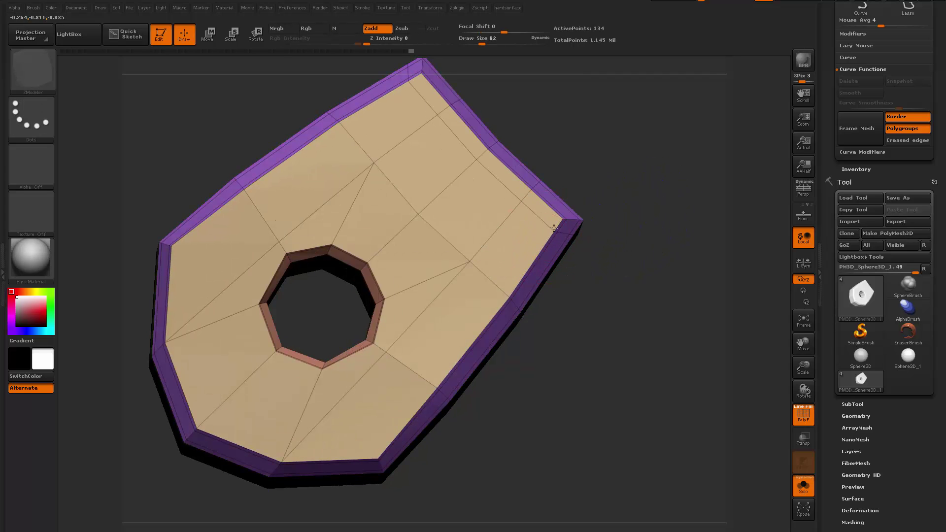
pyautogui.moveTo(606, 367)
pyautogui.keyDown('alt'); pyautogui.mouseDown()
pyautogui.moveTo(600, 300)
pyautogui.moveTo(613, 323)
pyautogui.moveTo(605, 374)
pyautogui.moveTo(623, 415)
pyautogui.moveTo(595, 307)
pyautogui.moveTo(587, 324)
pyautogui.moveTo(601, 352)
pyautogui.mouseUp(); pyautogui.keyUp('alt')
# Step: Smooth the panel with dynamic subdivision, hide the wireframe, and show all subtools again
pyautogui.press('d')
pyautogui.hotkey('shift', 'f')
pyautogui.hotkey('shift', 'f')
pyautogui.hotkey('shift', 'f')
pyautogui.hotkey('alt', 's')
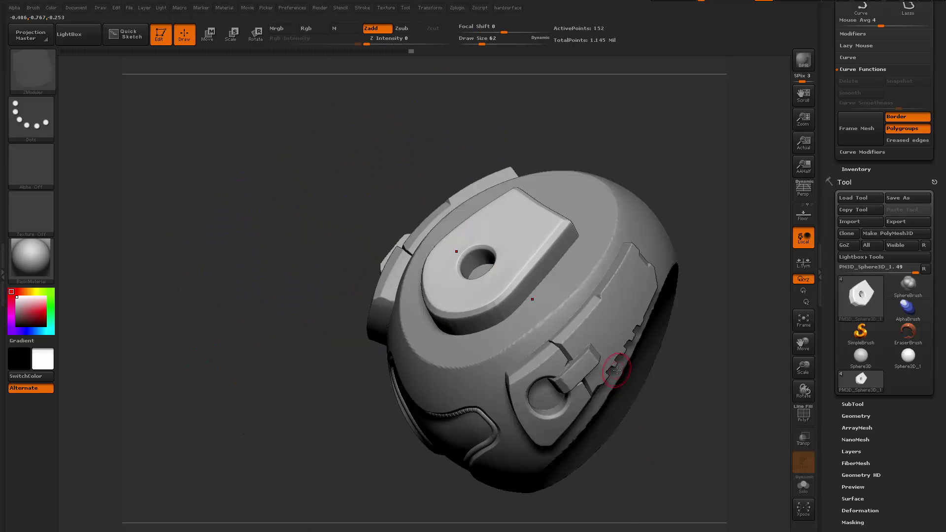
# Step: Display the panel's polyframe again and turn off dynamic subdivision to return to the low-poly cage
pyautogui.moveTo(682, 404); pyautogui.dragTo(709, 458)
pyautogui.hotkey('shift', 'f')
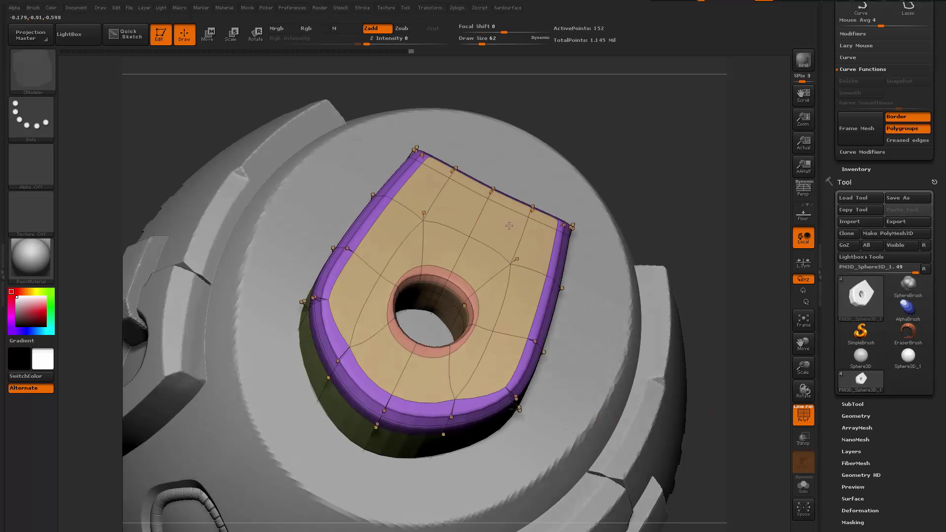
pyautogui.moveTo(690, 163); pyautogui.dragTo(683, 170)
pyautogui.press('shift')
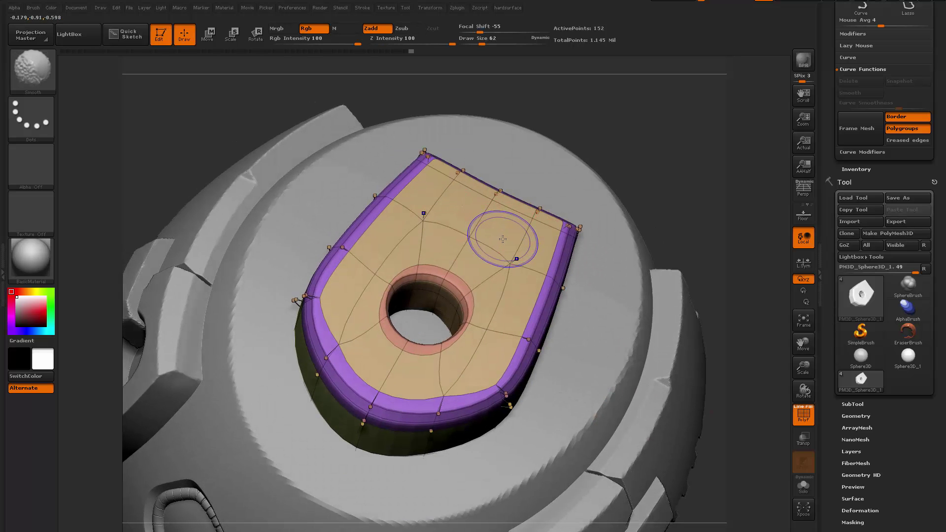
pyautogui.hotkey('shift', 'd')
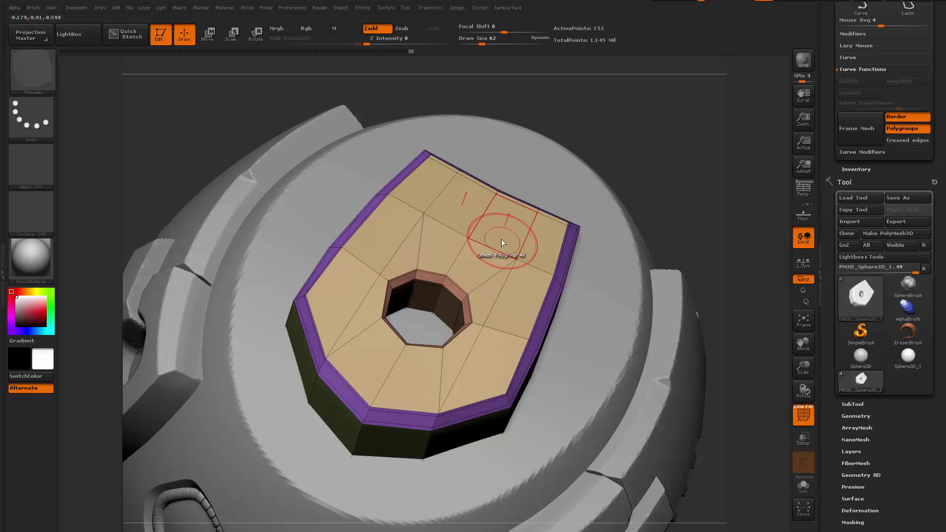
# Step: Try the Polygroup action with the Polyloop target and Checker option on the panel's top face, and undo it
pyautogui.press('space')
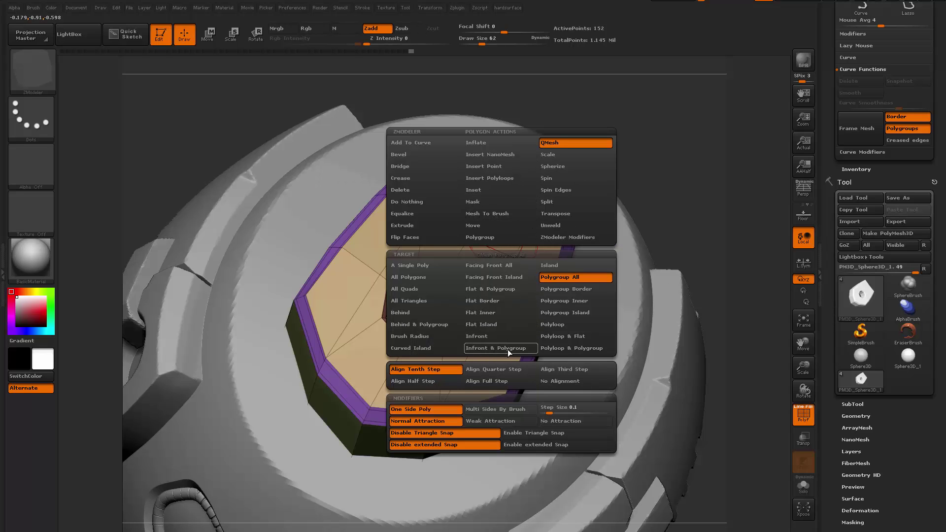
pyautogui.click(495, 237)
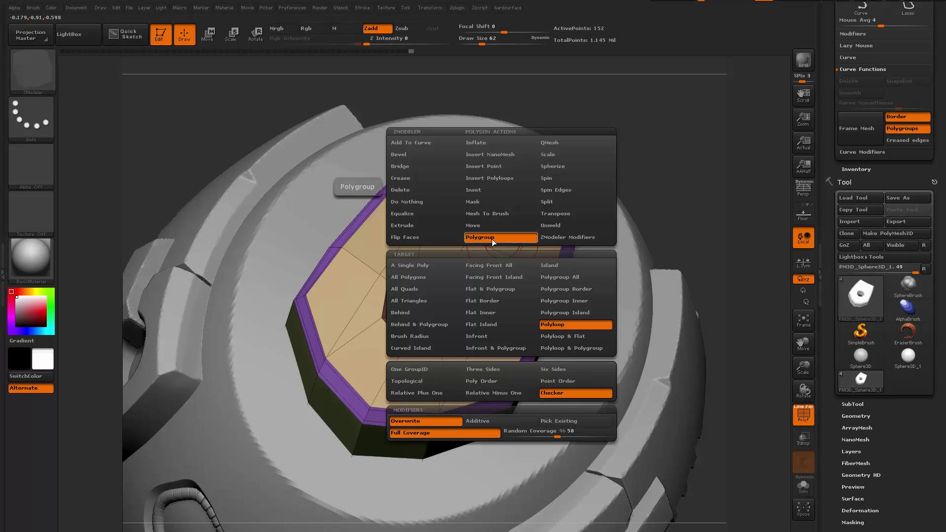
pyautogui.press('space')
pyautogui.click(499, 229)
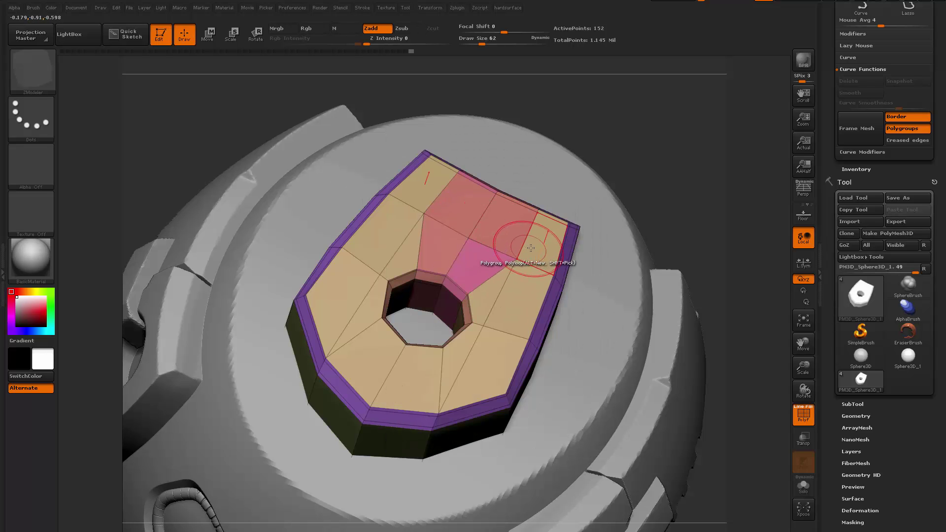
pyautogui.click(530, 255)
pyautogui.click(480, 290)
pyautogui.hotkey('ctrl', 'z')
pyautogui.hotkey('ctrl', 'z')
pyautogui.hotkey('ctrl', 'z')
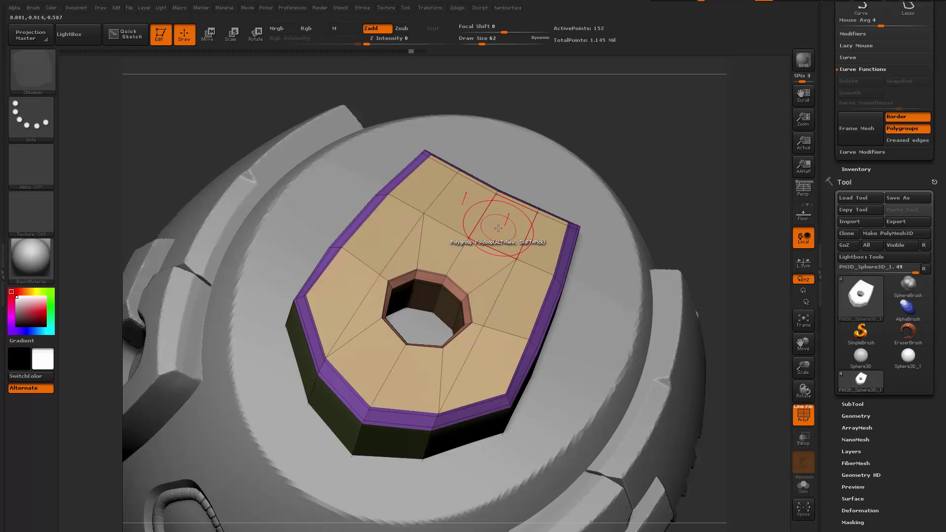
# Step: Set the draw size to 23 and try moving polygons near the straight end of the panel's top face
pyautogui.press('space')
pyautogui.press('space')
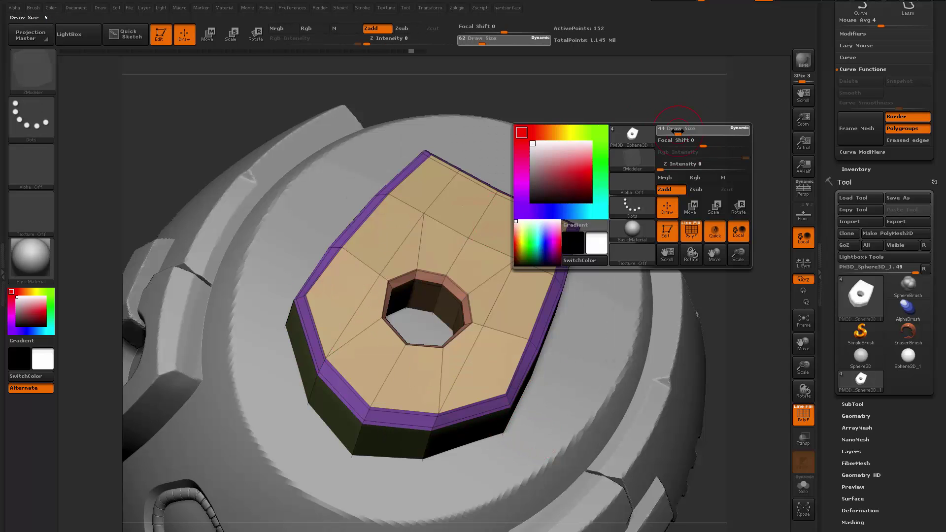
pyautogui.moveTo(675, 116)
pyautogui.mouseDown()
pyautogui.moveTo(651, 137)
pyautogui.moveTo(586, 119)
pyautogui.moveTo(626, 130)
pyautogui.moveTo(663, 123)
pyautogui.mouseUp()
pyautogui.moveTo(520, 206); pyautogui.dragTo(529, 193)
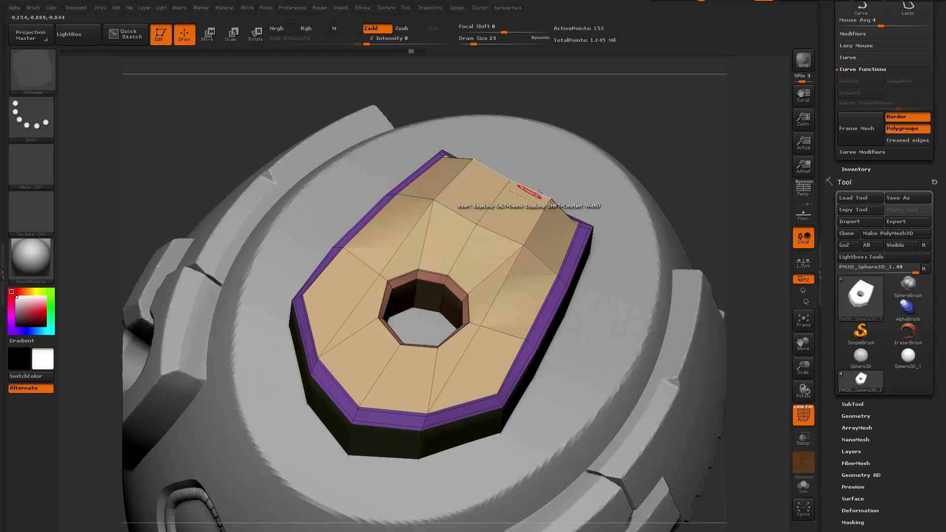
pyautogui.hotkey('ctrl', 'z')
# Step: Set the ZModeler polygon action to QMesh with the Polyloop target on the hole's bevelled ring
pyautogui.keyDown('alt'); pyautogui.moveTo(707, 159); pyautogui.dragTo(624, 247); pyautogui.keyUp('alt')
pyautogui.moveTo(476, 268); pyautogui.dragTo(556, 224, button='right')
pyautogui.press('space')
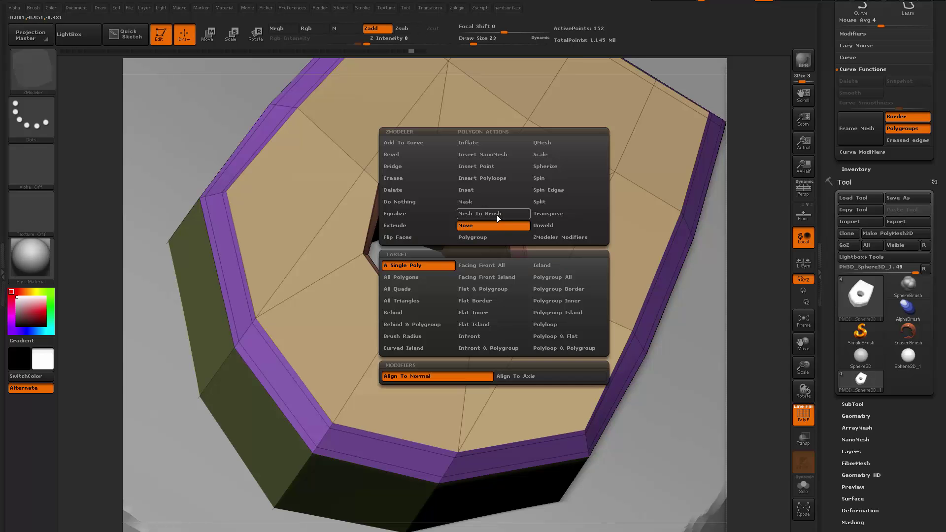
pyautogui.click(549, 153)
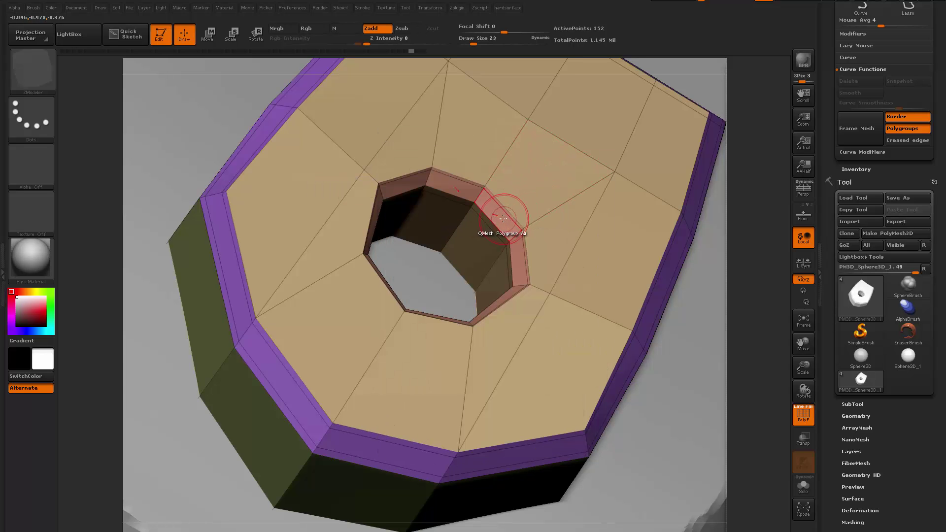
pyautogui.moveTo(492, 210); pyautogui.dragTo(499, 219)
pyautogui.press('space')
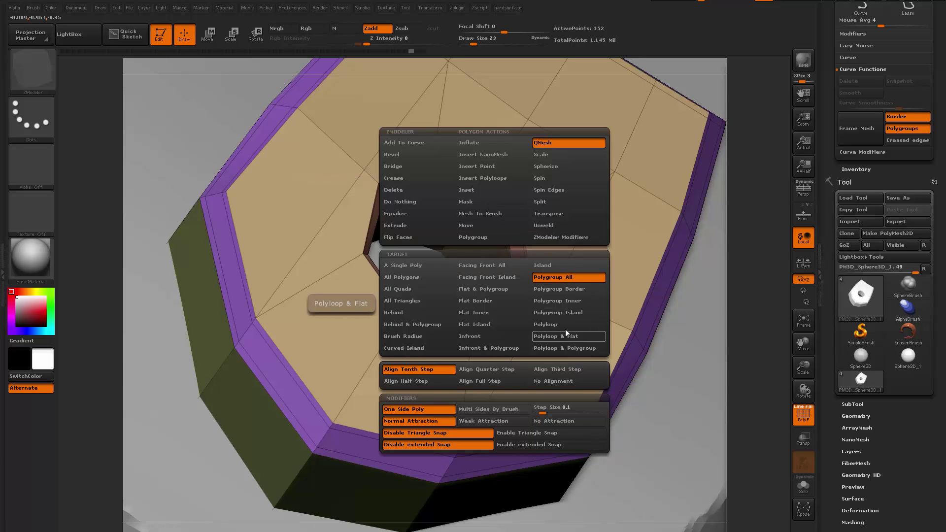
pyautogui.click(547, 324)
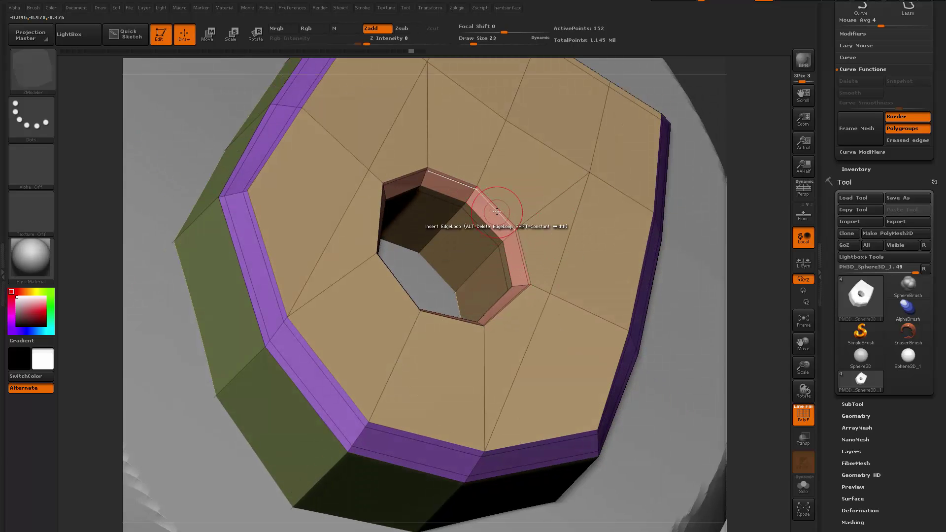
# Step: Extrude the bevelled ring of the panel's hole with QMesh Polyloop, undoing the first attempt and repeating it
pyautogui.keyDown('ctrl'); pyautogui.moveTo(494, 232); pyautogui.dragTo(522, 266, button='right'); pyautogui.keyUp('ctrl')
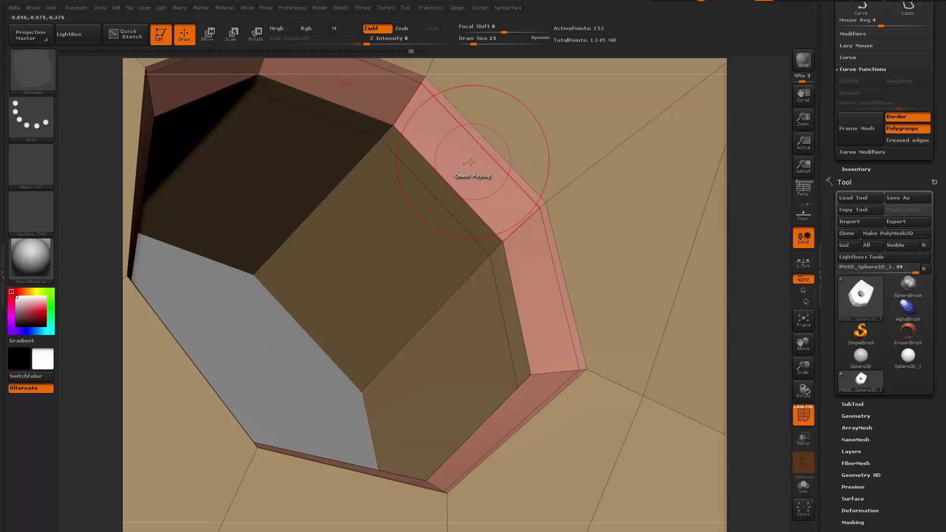
pyautogui.moveTo(470, 160); pyautogui.dragTo(456, 214)
pyautogui.moveTo(385, 266); pyautogui.dragTo(375, 283)
pyautogui.moveTo(598, 317); pyautogui.dragTo(577, 237, button='right')
pyautogui.hotkey('ctrl', 'z')
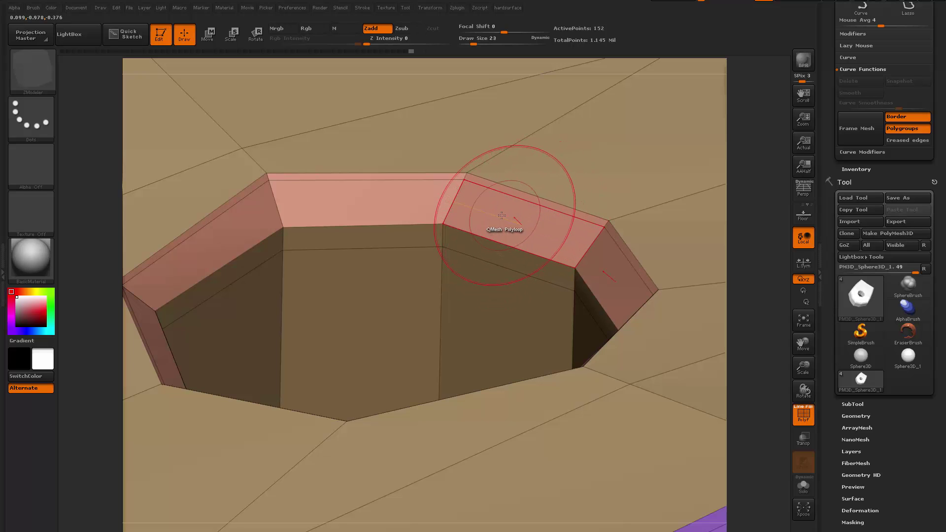
pyautogui.moveTo(502, 216); pyautogui.dragTo(500, 171)
pyautogui.moveTo(471, 238); pyautogui.dragTo(307, 112, button='right')
pyautogui.moveTo(306, 112); pyautogui.dragTo(465, 228, button='right')
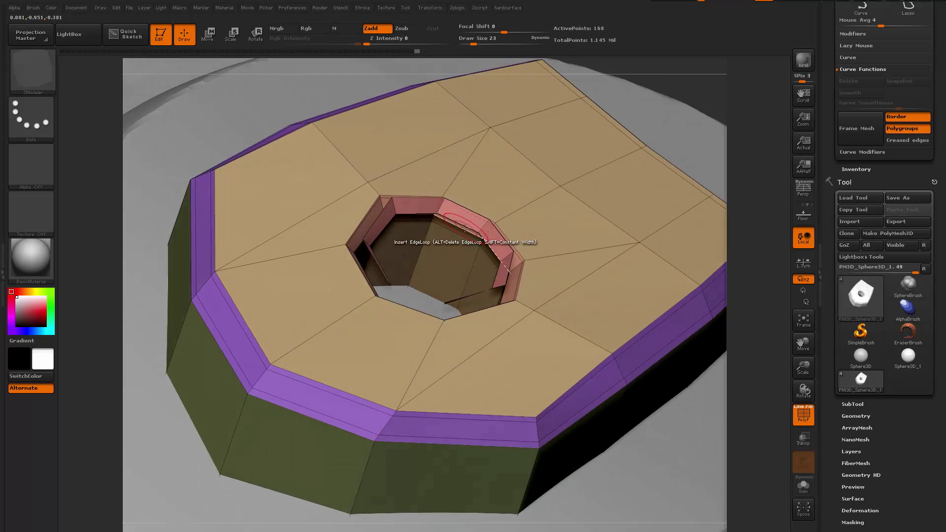
# Step: Cap the extruded ring's open edge with the Close action set to Convex Hole, shaping the cap into a dome
pyautogui.press('space')
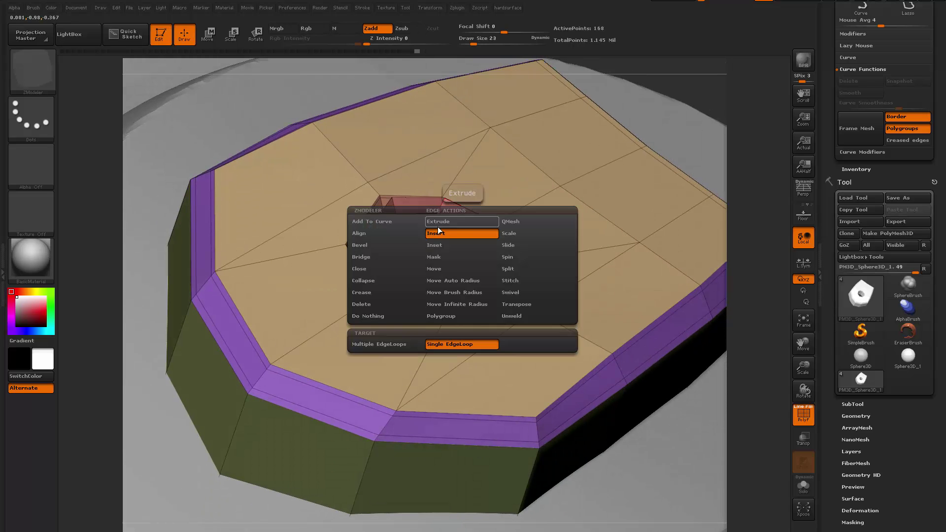
pyautogui.click(376, 271)
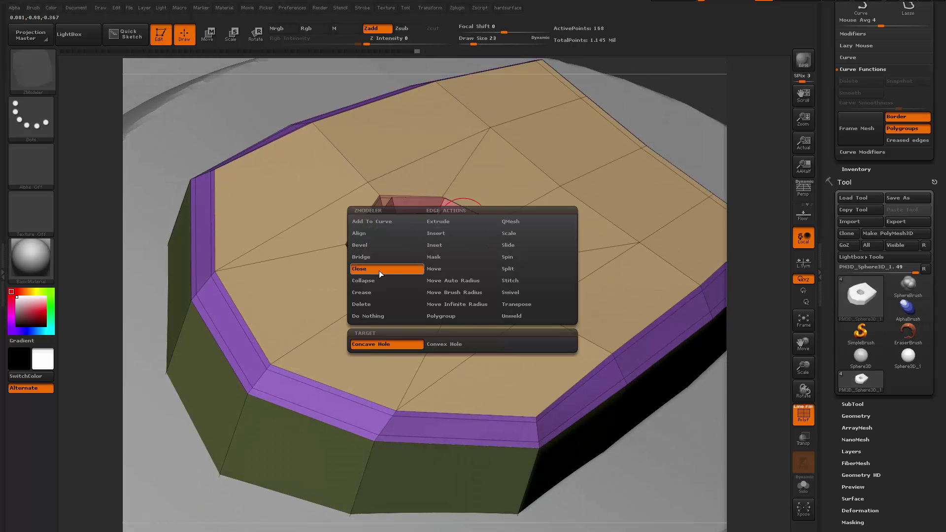
pyautogui.click(454, 347)
pyautogui.moveTo(465, 200); pyautogui.dragTo(460, 231, button='right')
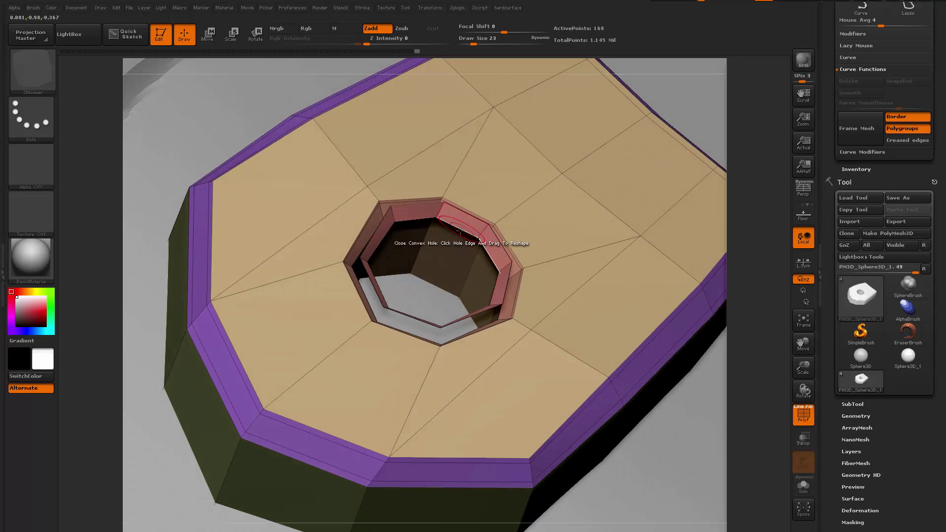
pyautogui.click(461, 228)
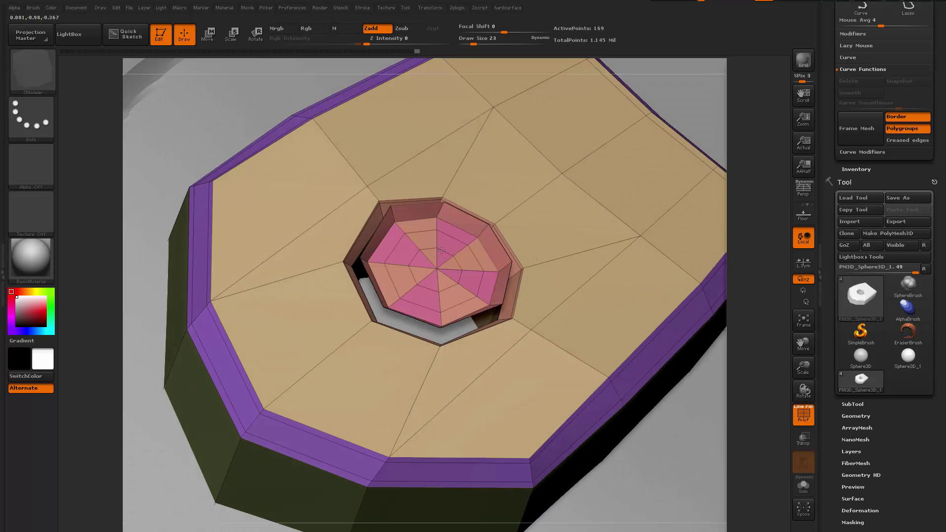
pyautogui.moveTo(492, 248); pyautogui.dragTo(523, 243)
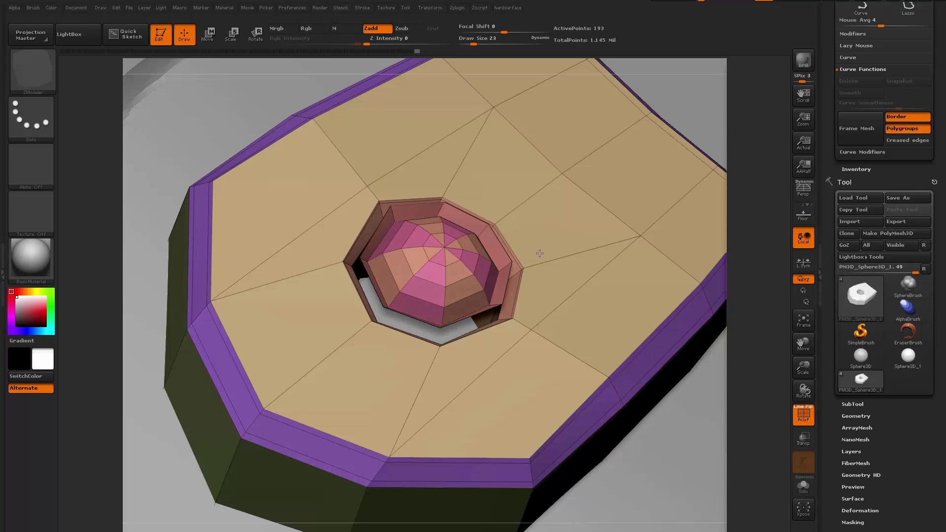
# Step: Examine the domed cap and the surrounding helmet-like model from several angles and distances
pyautogui.moveTo(543, 264)
pyautogui.mouseDown(button='right')
pyautogui.moveTo(501, 245)
pyautogui.moveTo(527, 291)
pyautogui.moveTo(504, 232)
pyautogui.moveTo(512, 231)
pyautogui.moveTo(394, 145)
pyautogui.mouseUp(button='right')
pyautogui.hotkey('ctrl', 'z')
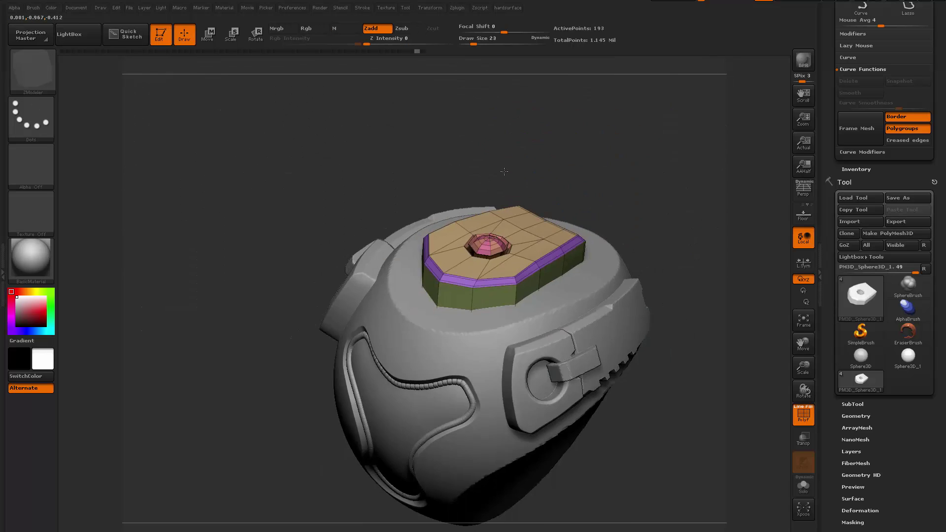
pyautogui.moveTo(505, 171); pyautogui.dragTo(530, 209, button='right')
pyautogui.keyDown('ctrl'); pyautogui.moveTo(530, 210); pyautogui.dragTo(489, 225, button='right'); pyautogui.keyUp('ctrl')
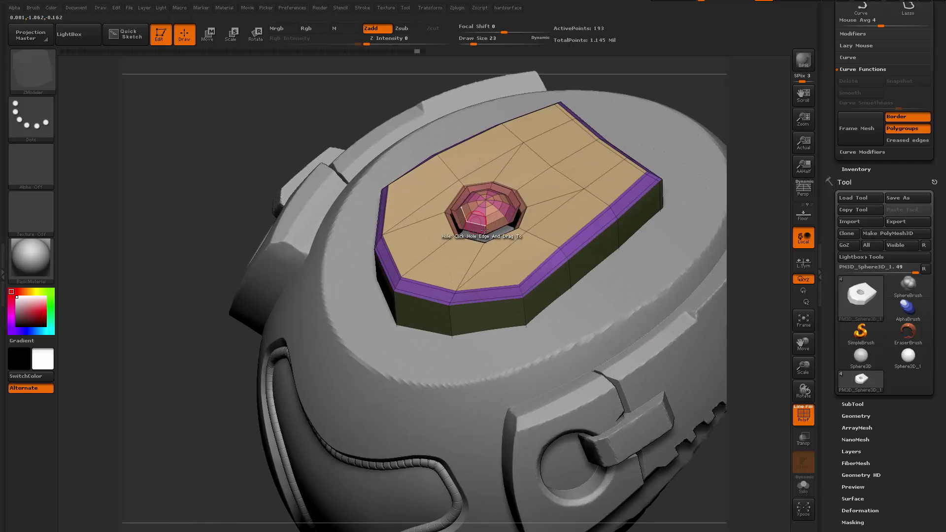
pyautogui.keyDown('alt'); pyautogui.moveTo(549, 315); pyautogui.dragTo(383, 192, button='right'); pyautogui.keyUp('alt')
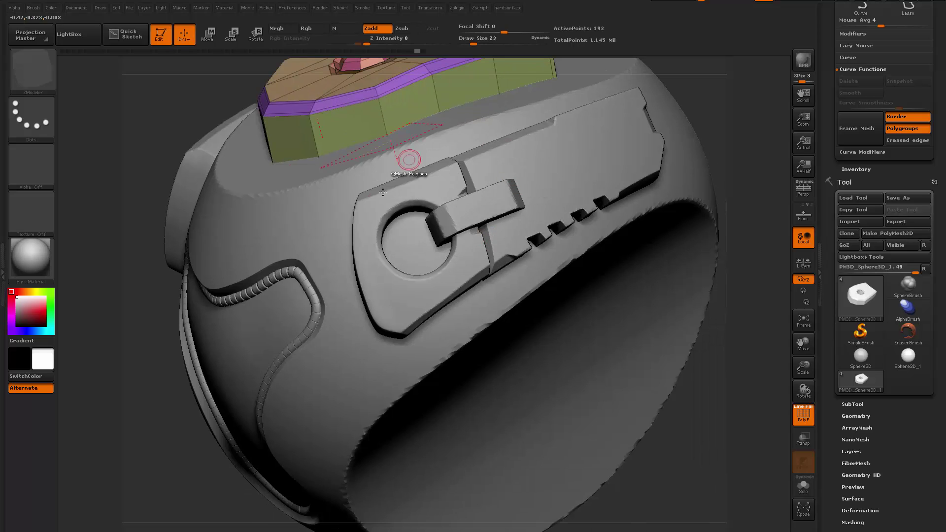
pyautogui.moveTo(573, 184)
pyautogui.mouseDown(button='right')
pyautogui.moveTo(641, 394)
pyautogui.moveTo(598, 409)
pyautogui.moveTo(606, 345)
pyautogui.moveTo(594, 394)
pyautogui.moveTo(534, 334)
pyautogui.moveTo(649, 372)
pyautogui.mouseUp(button='right')
pyautogui.moveTo(542, 321); pyautogui.dragTo(468, 306, button='right')
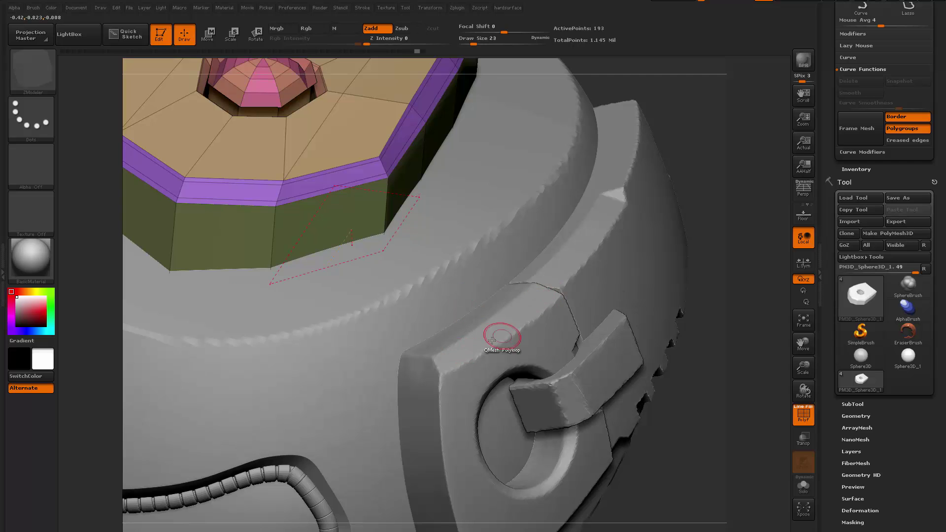
pyautogui.moveTo(492, 340); pyautogui.dragTo(485, 315, button='right')
pyautogui.moveTo(306, 187)
pyautogui.keyDown('alt'); pyautogui.mouseDown(button='right')
pyautogui.moveTo(475, 321)
pyautogui.moveTo(537, 236)
pyautogui.moveTo(535, 196)
pyautogui.moveTo(521, 330)
pyautogui.mouseUp(button='right'); pyautogui.keyUp('alt')
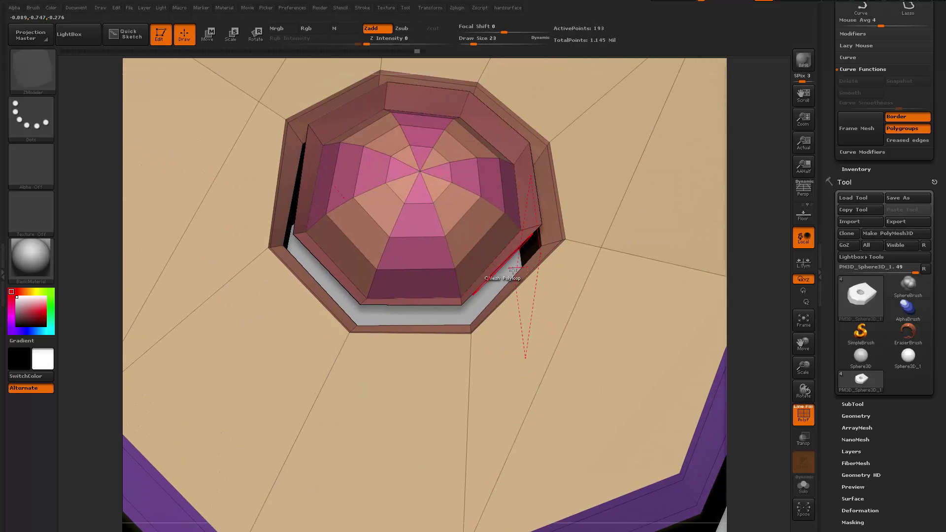
pyautogui.moveTo(513, 270); pyautogui.dragTo(545, 348, button='right')
# Step: Undo the domed cap and the extruded ring in the panel's hole
pyautogui.hotkey('ctrl', 'z')
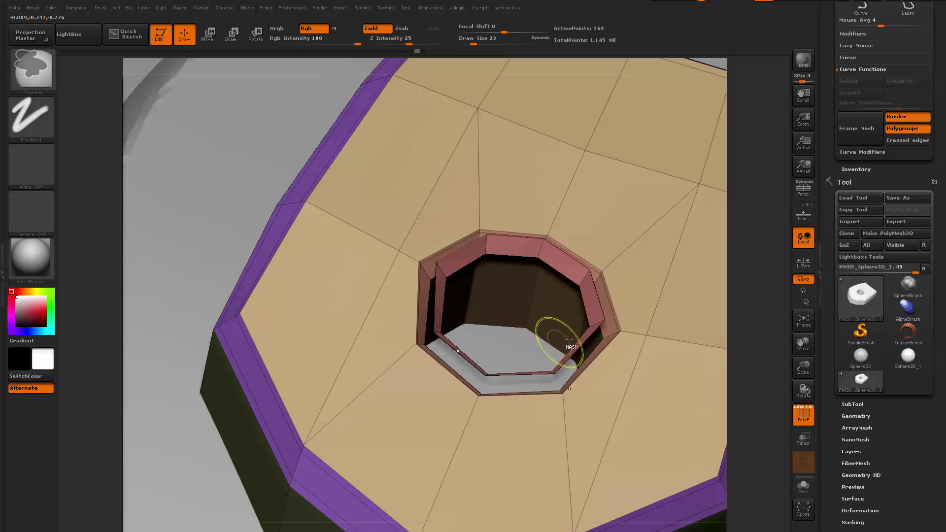
pyautogui.hotkey('ctrl', 'z')
pyautogui.keyDown('ctrl'); pyautogui.moveTo(607, 314); pyautogui.dragTo(473, 170, button='right'); pyautogui.keyUp('ctrl')
pyautogui.moveTo(577, 364)
pyautogui.keyDown('alt'); pyautogui.mouseDown(button='right')
pyautogui.moveTo(485, 253)
pyautogui.moveTo(556, 325)
pyautogui.moveTo(473, 222)
pyautogui.mouseUp(button='right'); pyautogui.keyUp('alt')
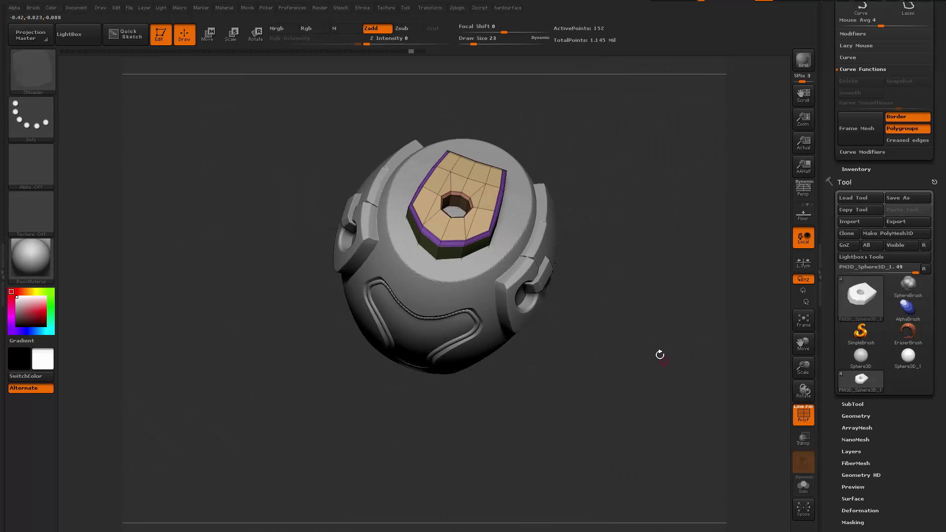
pyautogui.moveTo(659, 355)
pyautogui.mouseDown(button='right')
pyautogui.moveTo(651, 313)
pyautogui.moveTo(675, 399)
pyautogui.mouseUp(button='right')
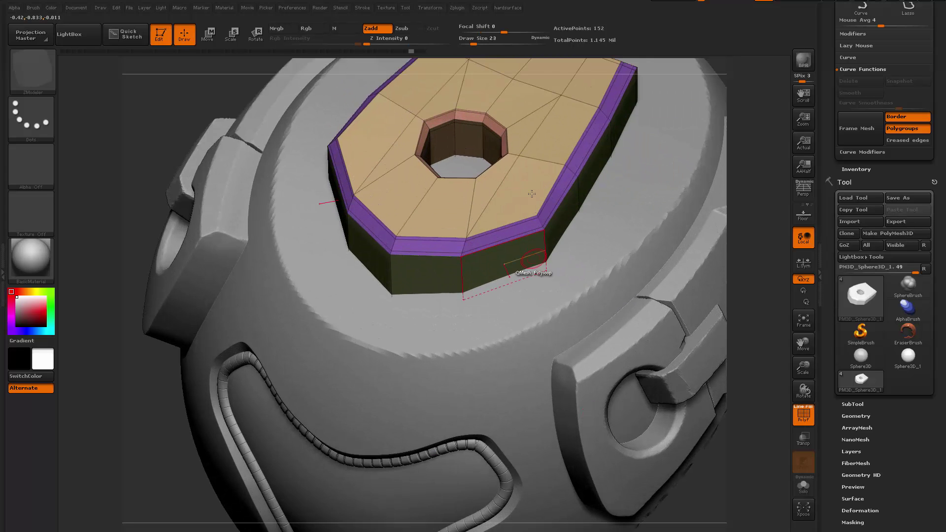
# Step: Extrude the hole's bevelled ring again with QMesh Polyloop and try a convex cap on its open edge
pyautogui.moveTo(510, 163)
pyautogui.keyDown('alt'); pyautogui.mouseDown(button='right')
pyautogui.moveTo(493, 275)
pyautogui.moveTo(502, 300)
pyautogui.mouseUp(button='right'); pyautogui.keyUp('alt')
pyautogui.moveTo(442, 220); pyautogui.dragTo(399, 225)
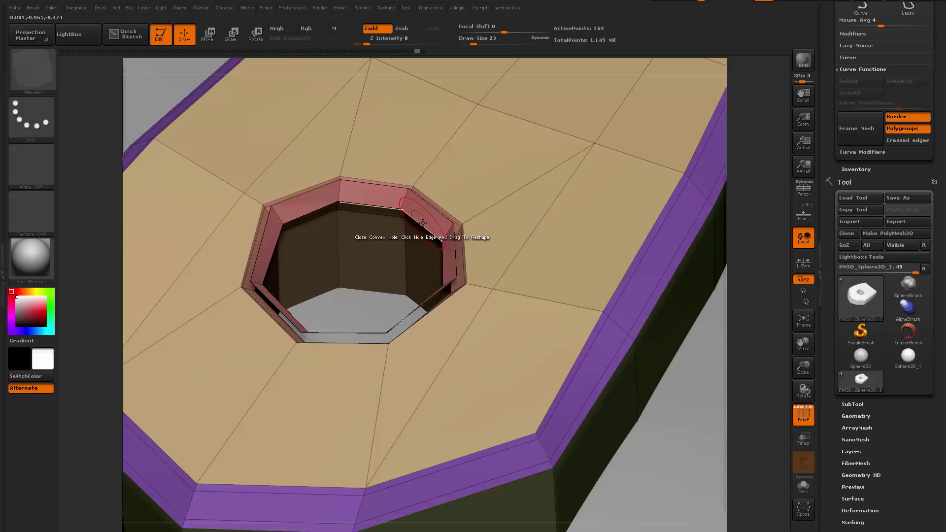
pyautogui.click(423, 222)
pyautogui.moveTo(417, 208)
pyautogui.mouseDown()
pyautogui.moveTo(446, 209)
pyautogui.moveTo(453, 195)
pyautogui.moveTo(484, 212)
pyautogui.moveTo(473, 177)
pyautogui.moveTo(481, 184)
pyautogui.moveTo(468, 190)
pyautogui.moveTo(487, 193)
pyautogui.mouseUp()
# Step: Undo the cap, the extruded ring and the latest edge loops inserted in the panel
pyautogui.hotkey('ctrl', 'z')
pyautogui.hotkey('ctrl', 'z')
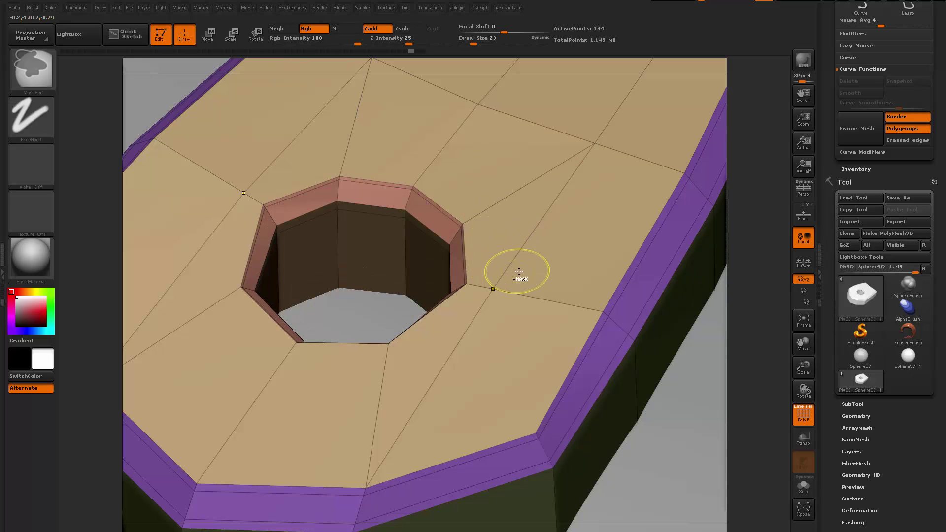
pyautogui.hotkey('ctrl', 'z')
pyautogui.moveTo(522, 220)
pyautogui.keyDown('alt'); pyautogui.mouseDown(button='right')
pyautogui.moveTo(527, 197)
pyautogui.moveTo(536, 227)
pyautogui.mouseUp(button='right'); pyautogui.keyUp('alt')
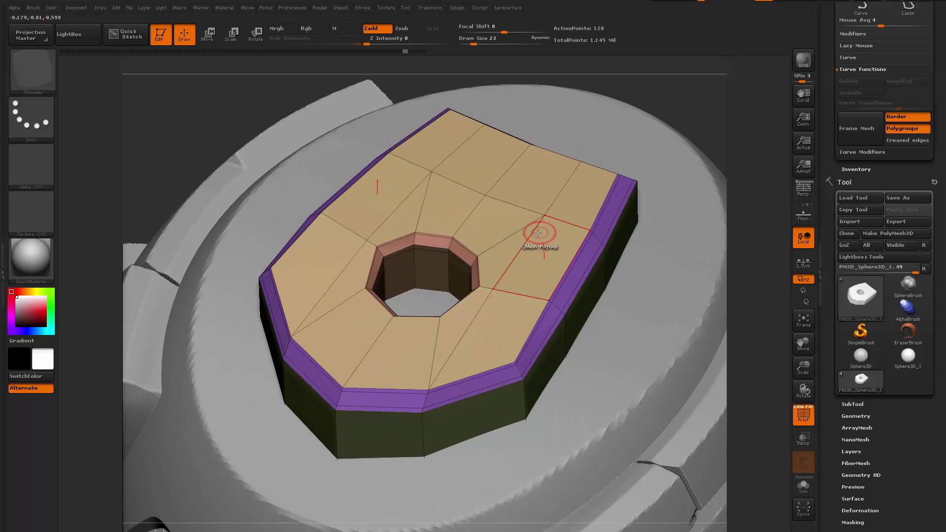
# Step: Try the Polygroup Polyloop action with the Checker option on the panel's outer side faces and undo it
pyautogui.press('space')
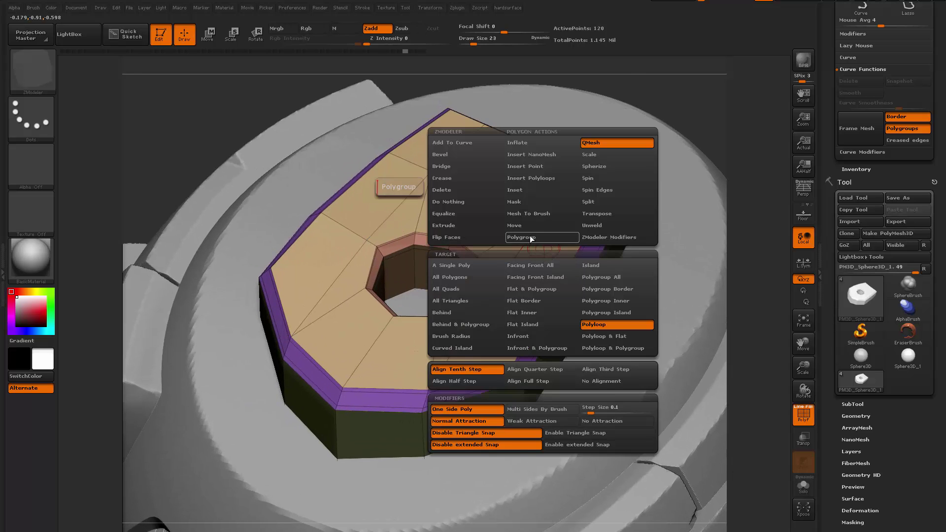
pyautogui.moveTo(530, 235); pyautogui.dragTo(517, 251, button='right')
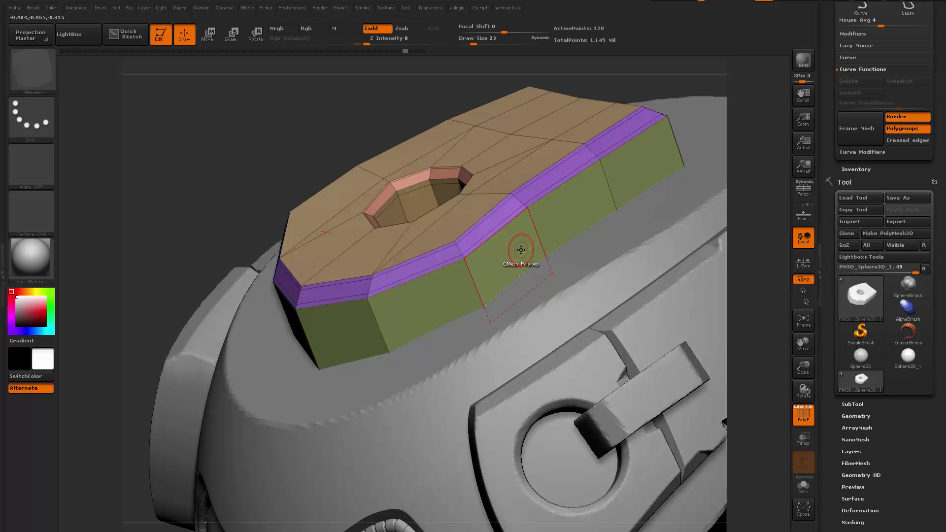
pyautogui.press('space')
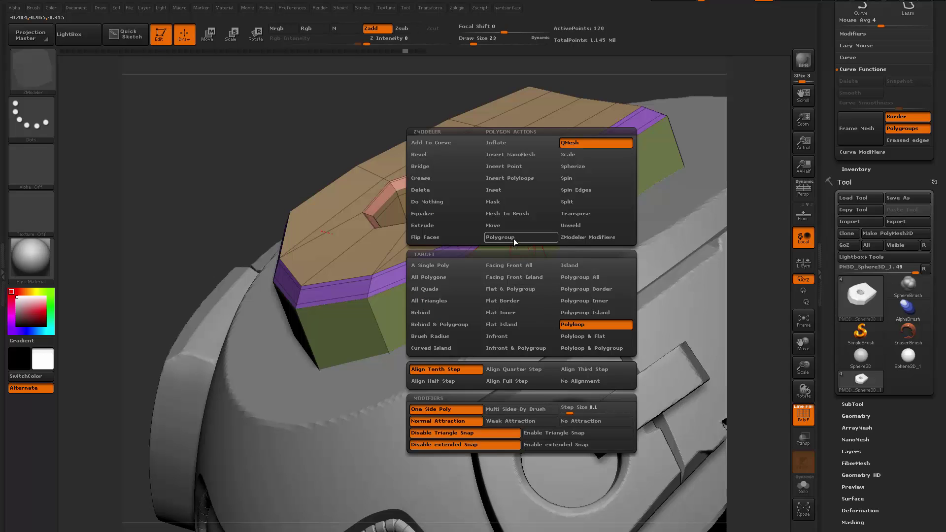
pyautogui.click(514, 239)
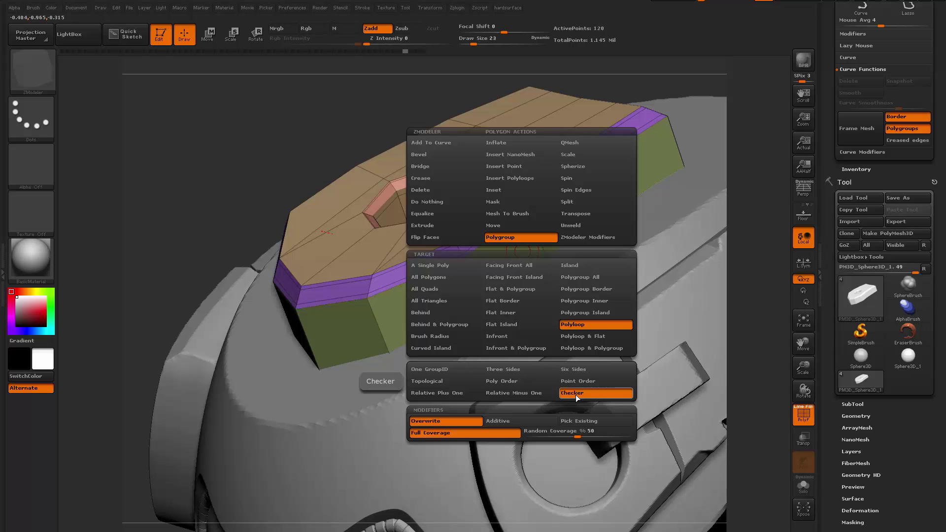
pyautogui.click(576, 395)
pyautogui.click(527, 249)
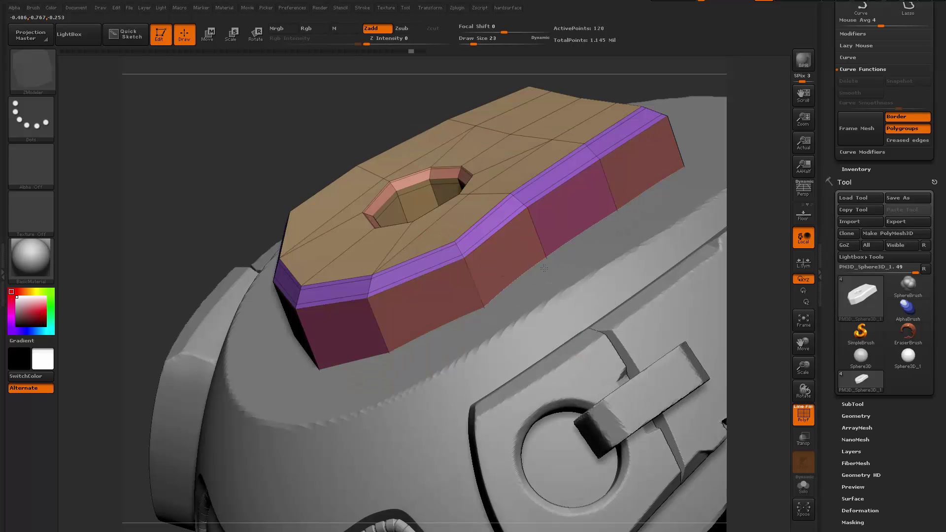
pyautogui.moveTo(544, 268)
pyautogui.mouseDown()
pyautogui.moveTo(493, 268)
pyautogui.moveTo(530, 266)
pyautogui.mouseUp()
pyautogui.hotkey('ctrl', 'z')
# Step: Apply alternating polygroups to the panel's outer side faces again with Polygroup Polyloop Checker
pyautogui.press('space')
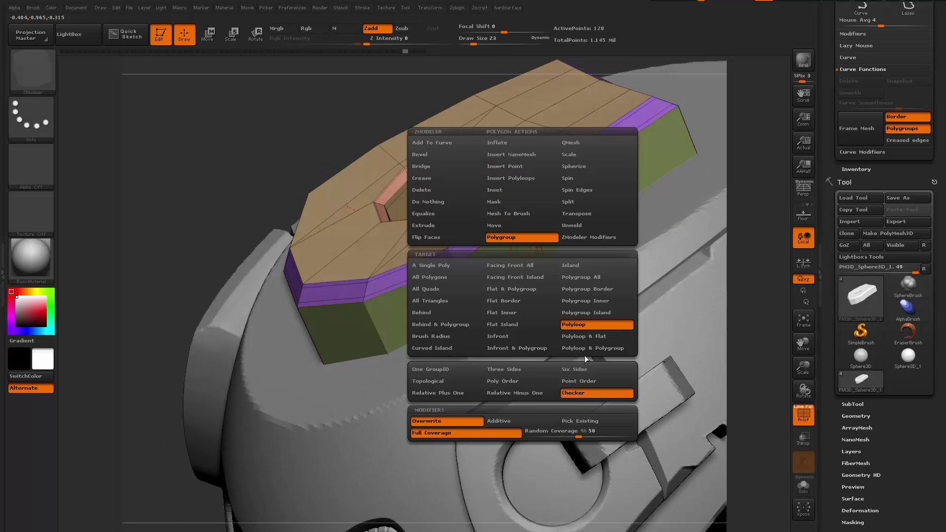
pyautogui.click(578, 327)
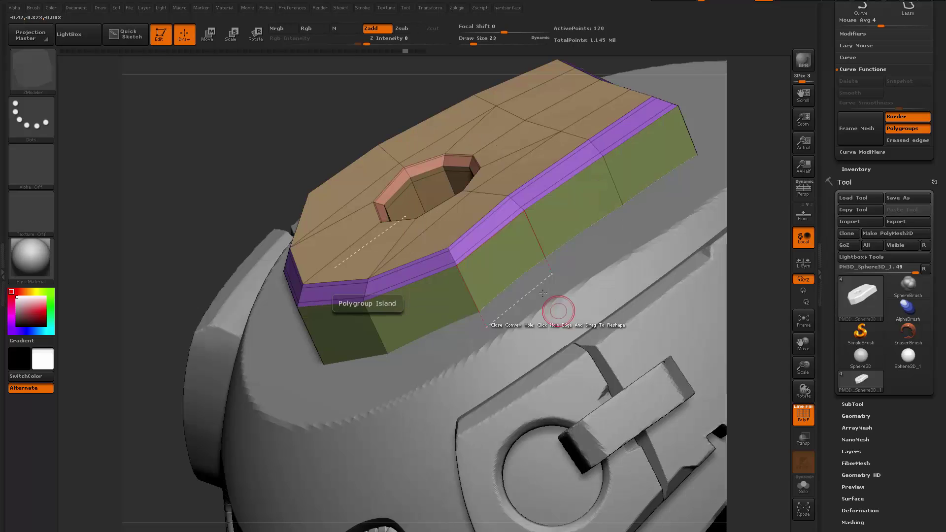
pyautogui.click(523, 253)
pyautogui.moveTo(523, 261)
pyautogui.mouseDown(button='right')
pyautogui.moveTo(599, 239)
pyautogui.moveTo(536, 243)
pyautogui.moveTo(513, 266)
pyautogui.moveTo(469, 314)
pyautogui.moveTo(476, 362)
pyautogui.moveTo(564, 275)
pyautogui.moveTo(535, 274)
pyautogui.mouseUp(button='right')
pyautogui.keyDown('alt'); pyautogui.moveTo(534, 392); pyautogui.dragTo(537, 290, button='right'); pyautogui.keyUp('alt')
# Step: Switch the polygon action to QMesh with the Polygroup All target and aim it at the checkered side faces
pyautogui.press('space')
pyautogui.click(465, 146)
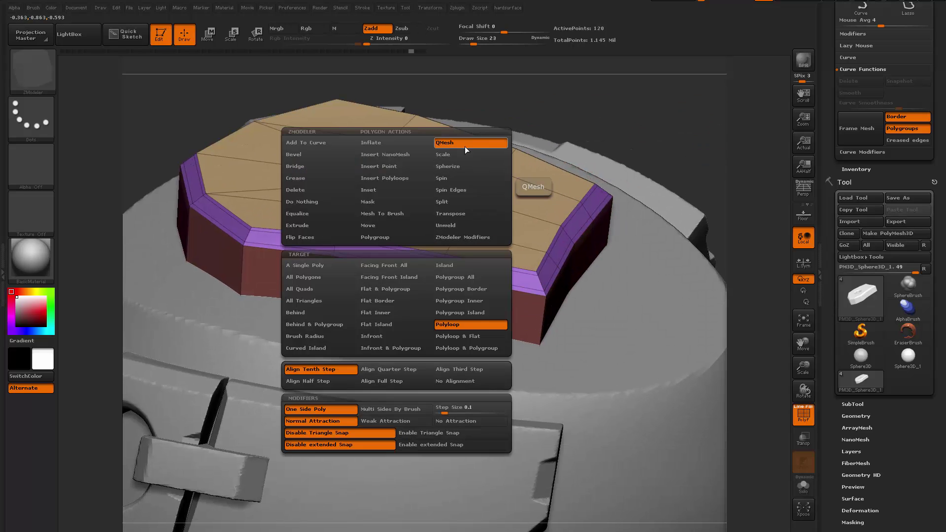
pyautogui.click(462, 338)
pyautogui.press('space')
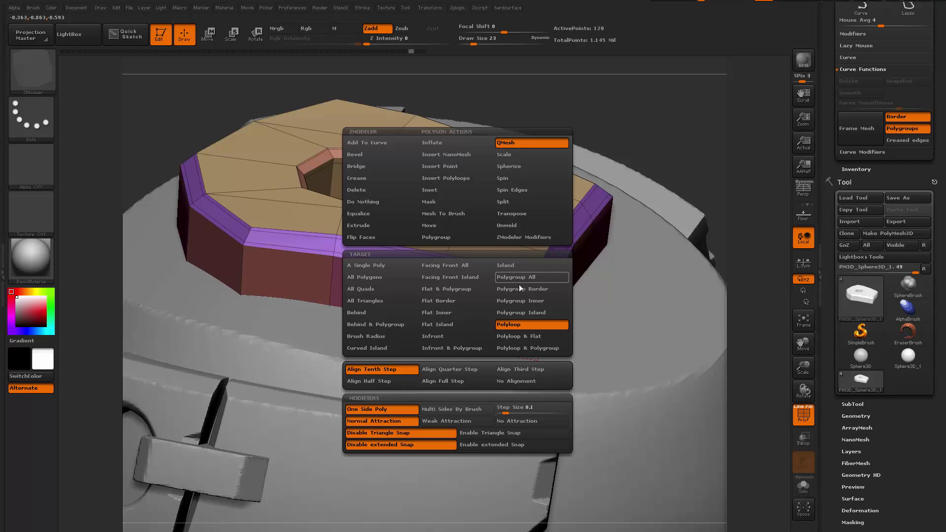
pyautogui.press('space')
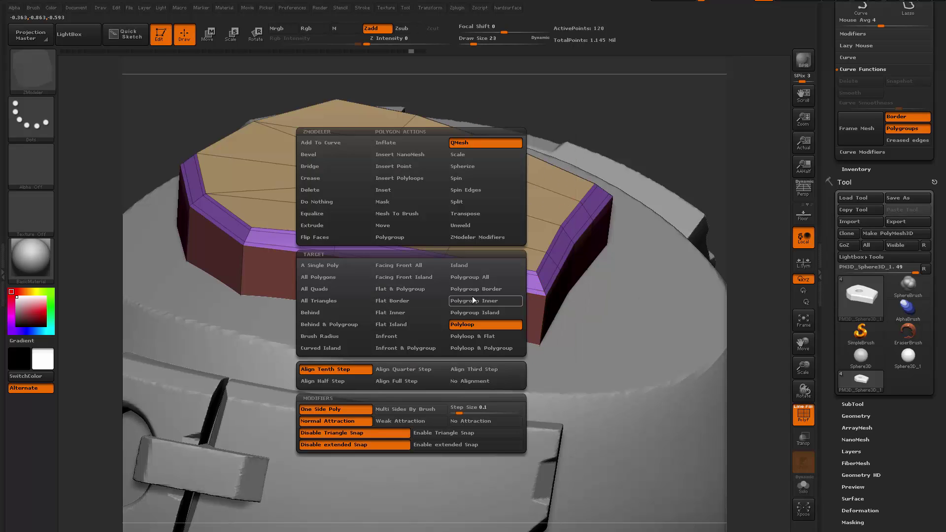
pyautogui.click(476, 289)
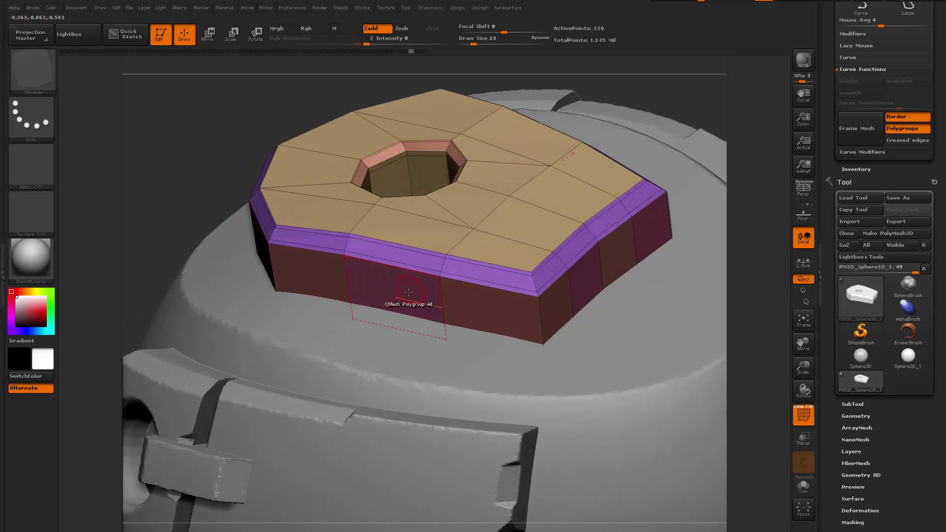
pyautogui.moveTo(394, 319); pyautogui.dragTo(394, 302)
pyautogui.press('space')
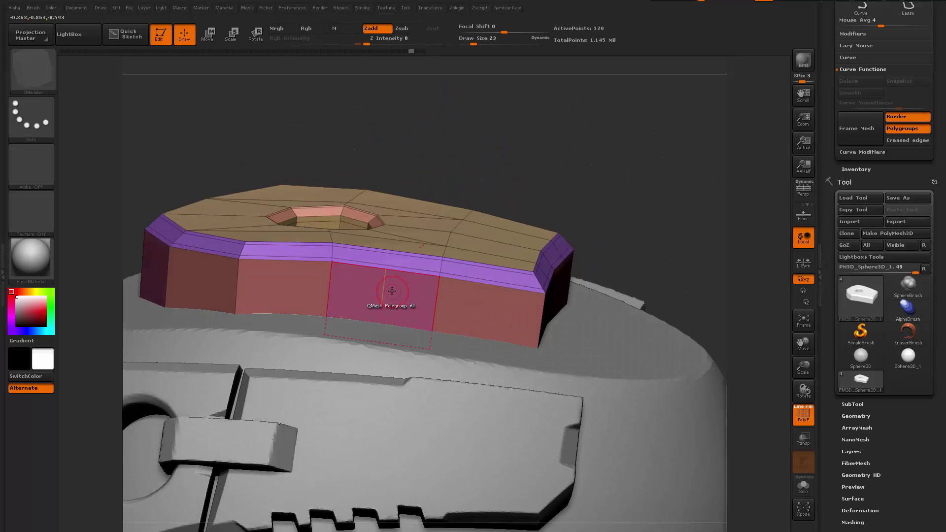
pyautogui.moveTo(391, 291); pyautogui.dragTo(408, 304)
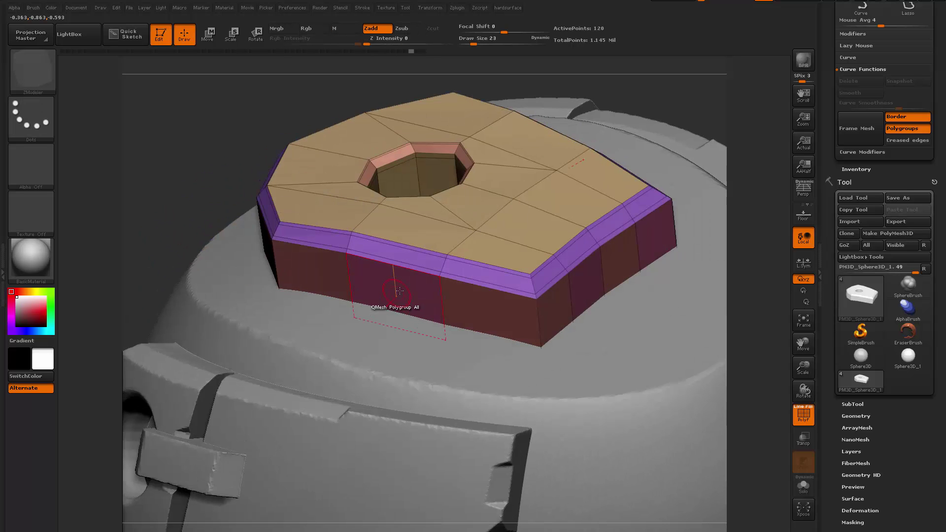
# Step: Switch the polygon action to Extrude with the Polygroup All target and try it on a side face of the panel
pyautogui.press('space')
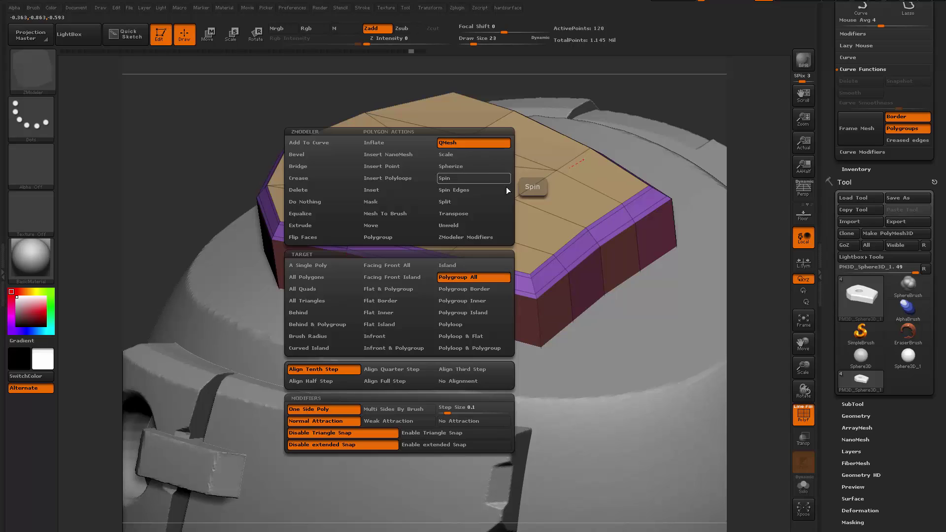
pyautogui.click(318, 214)
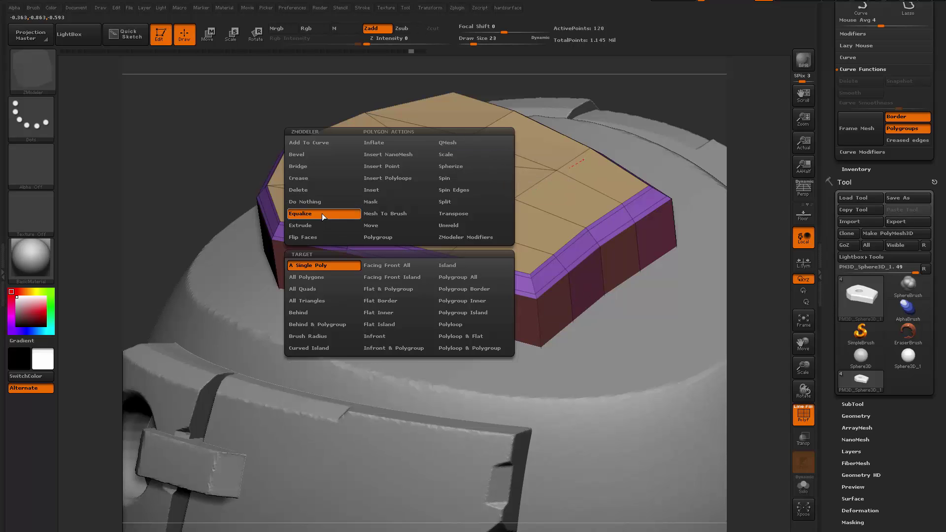
pyautogui.click(321, 226)
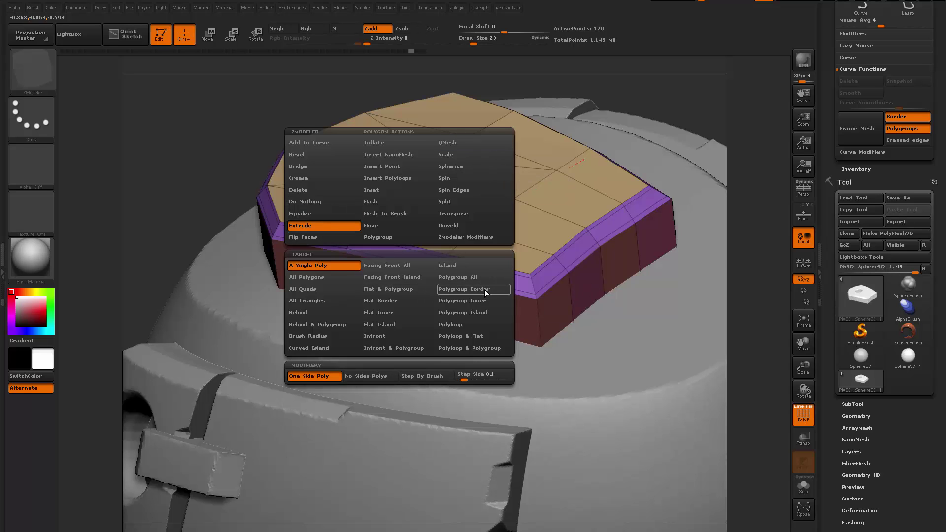
pyautogui.click(482, 277)
pyautogui.moveTo(395, 311); pyautogui.dragTo(422, 310)
pyautogui.hotkey('ctrl', 'z')
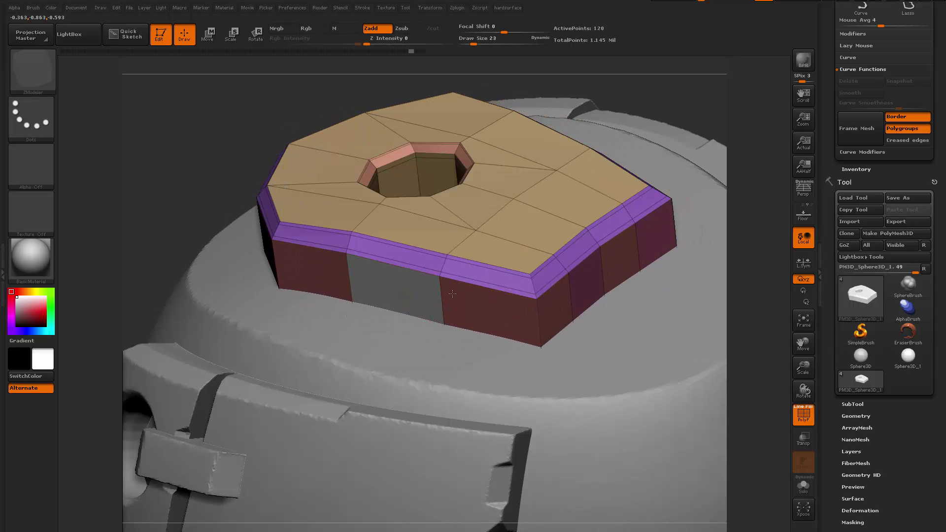
# Step: Restore the single polygroup around the panel's sides and mark spaced side faces as a temporary polygroup
pyautogui.moveTo(452, 294); pyautogui.dragTo(437, 295, button='right')
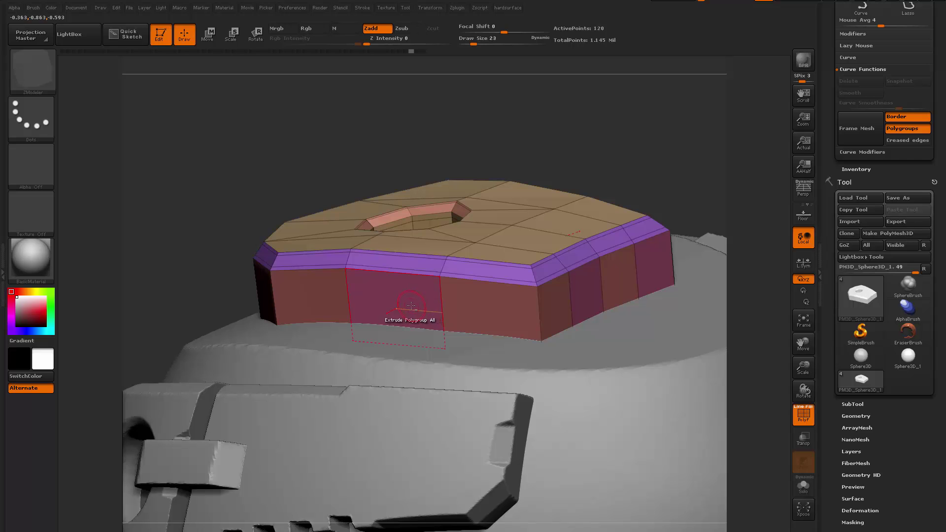
pyautogui.moveTo(676, 302); pyautogui.dragTo(704, 254, button='right')
pyautogui.moveTo(453, 277); pyautogui.dragTo(675, 207, button='right')
pyautogui.hotkey('ctrl', 'w')
pyautogui.moveTo(546, 289); pyautogui.dragTo(527, 285, button='right')
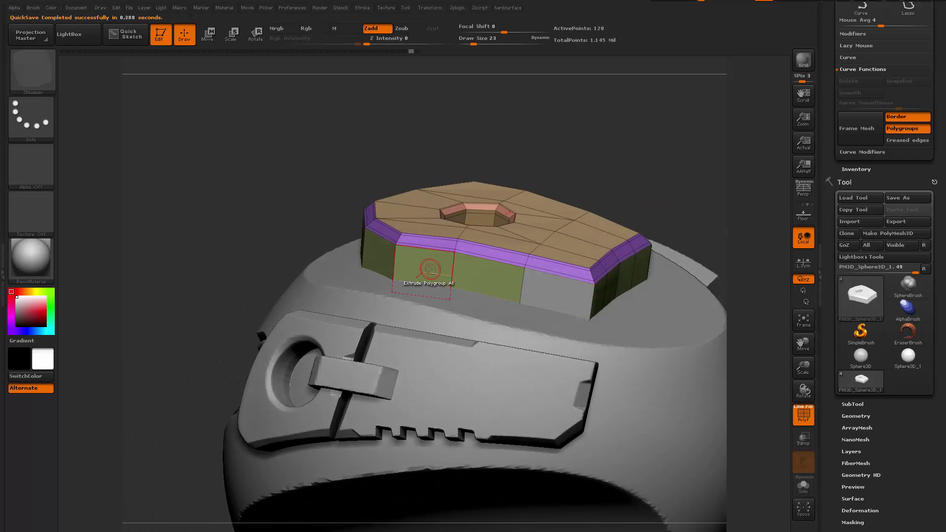
pyautogui.moveTo(429, 269); pyautogui.dragTo(411, 273, button='right')
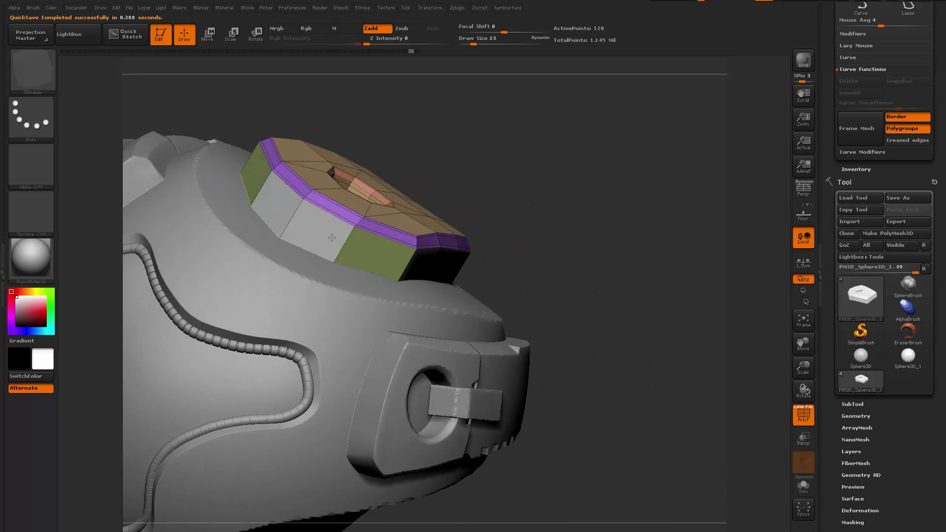
pyautogui.moveTo(603, 202); pyautogui.dragTo(480, 267, button='right')
# Step: Extrude the marked side faces outward into separate blocks around the panel's rim
pyautogui.press('space')
pyautogui.click(398, 268)
pyautogui.moveTo(480, 266); pyautogui.dragTo(494, 283)
pyautogui.press('space')
pyautogui.click(546, 278)
pyautogui.moveTo(495, 283); pyautogui.dragTo(449, 266, button='right')
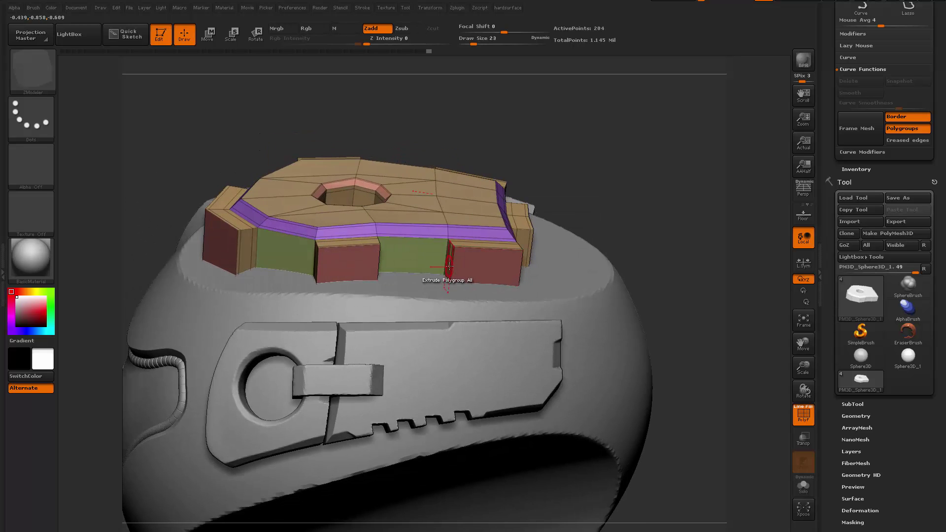
# Step: Switch the edge action to Insert and add supporting edge loops near the edges of the extruded blocks
pyautogui.press('space')
pyautogui.click(438, 274)
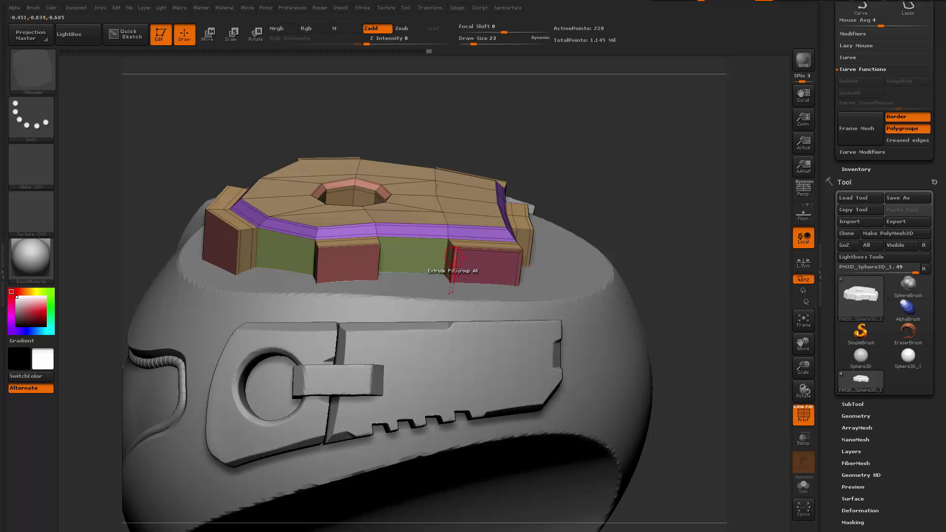
pyautogui.keyDown('alt'); pyautogui.moveTo(485, 288); pyautogui.dragTo(485, 344); pyautogui.keyUp('alt')
pyautogui.hotkey('ctrl', 'z')
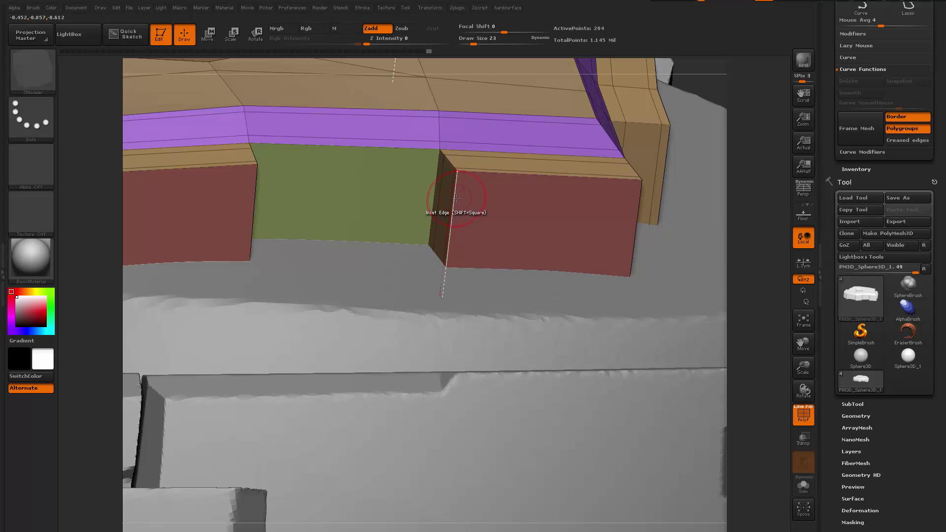
pyautogui.press('space')
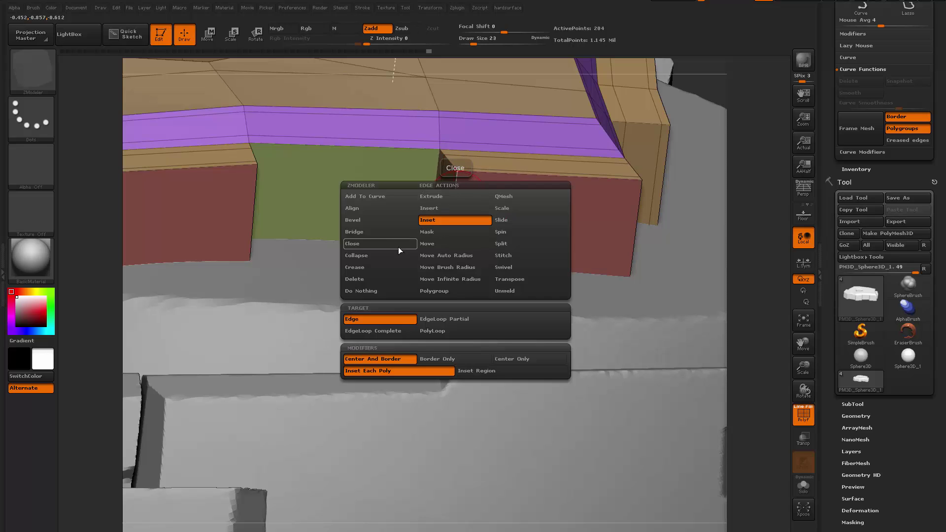
pyautogui.click(447, 208)
pyautogui.click(449, 212)
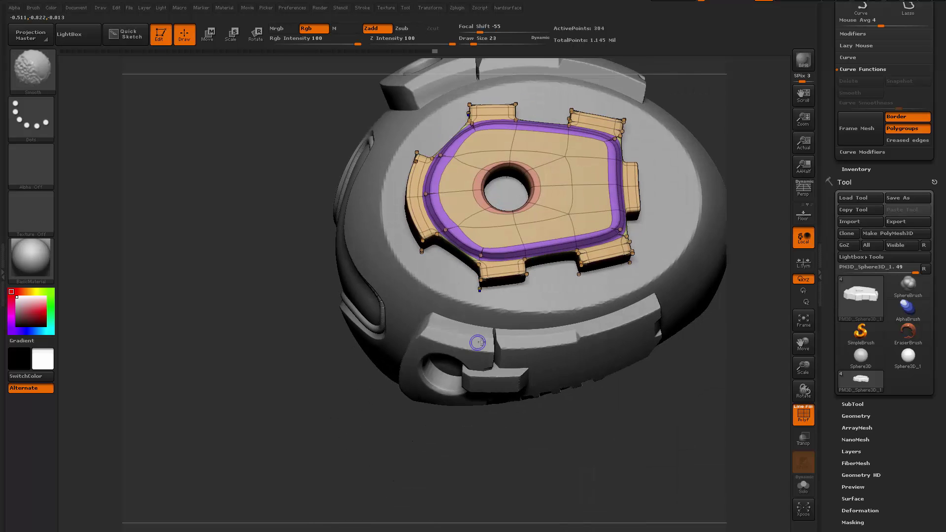
# Step: Hide the polyframe and examine the smoothed notched panel on the helmet-like model from several angles and distances
pyautogui.hotkey('shift', 'f')
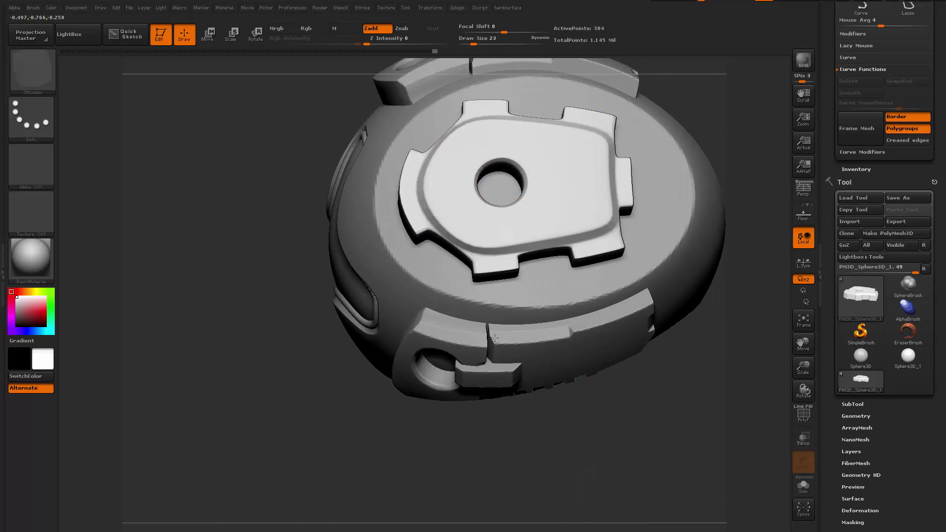
pyautogui.keyDown('alt'); pyautogui.moveTo(581, 418); pyautogui.dragTo(630, 390); pyautogui.keyUp('alt')
pyautogui.moveTo(556, 261); pyautogui.dragTo(612, 305)
pyautogui.keyDown('alt'); pyautogui.moveTo(559, 393); pyautogui.dragTo(449, 309, button='right'); pyautogui.keyUp('alt')
pyautogui.moveTo(449, 309)
pyautogui.keyDown('ctrl'); pyautogui.mouseDown(button='right')
pyautogui.moveTo(522, 355)
pyautogui.moveTo(495, 309)
pyautogui.moveTo(456, 298)
pyautogui.mouseUp(button='right'); pyautogui.keyUp('ctrl')
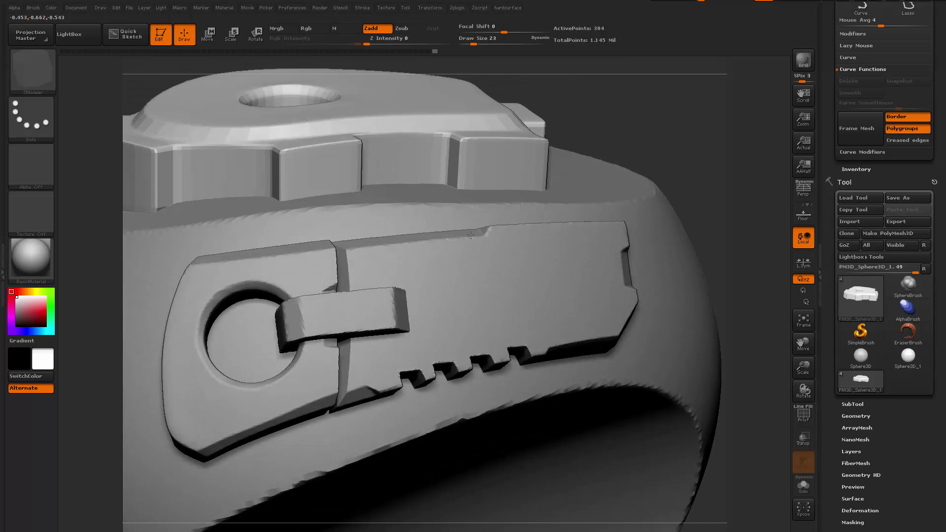
pyautogui.moveTo(441, 239); pyautogui.dragTo(461, 204, button='right')
pyautogui.moveTo(355, 314); pyautogui.dragTo(591, 345, button='right')
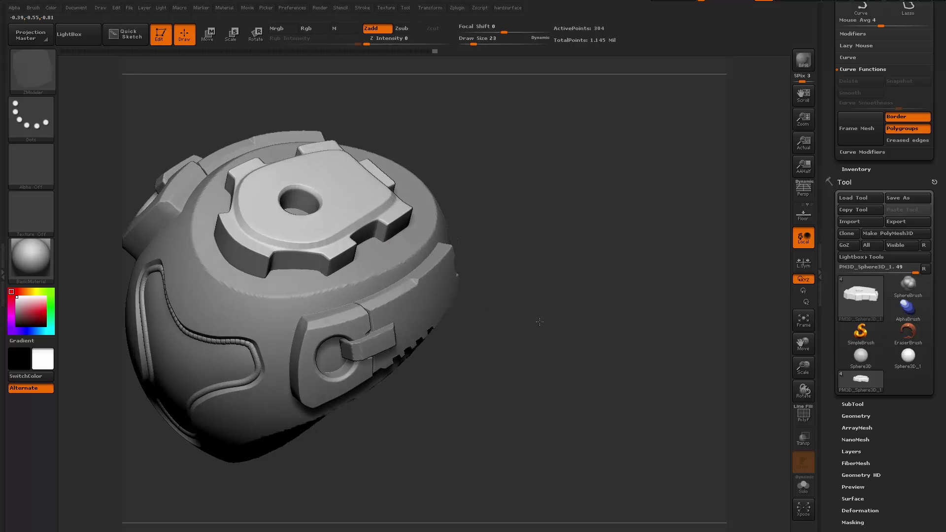
pyautogui.moveTo(539, 322); pyautogui.dragTo(529, 310)
pyautogui.moveTo(580, 231); pyautogui.dragTo(582, 173)
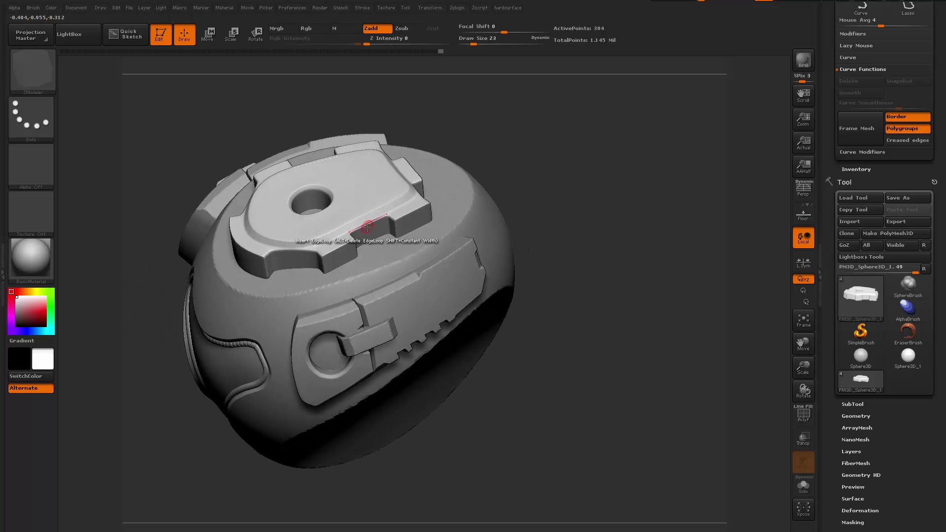
pyautogui.moveTo(579, 138); pyautogui.dragTo(542, 216)
pyautogui.moveTo(570, 303)
pyautogui.mouseDown()
pyautogui.moveTo(551, 220)
pyautogui.moveTo(551, 258)
pyautogui.moveTo(575, 264)
pyautogui.moveTo(566, 296)
pyautogui.mouseUp()
# Step: Show the polyframe and undo the blocks' edge loops and the side face extrusion
pyautogui.hotkey('shift', 'f')
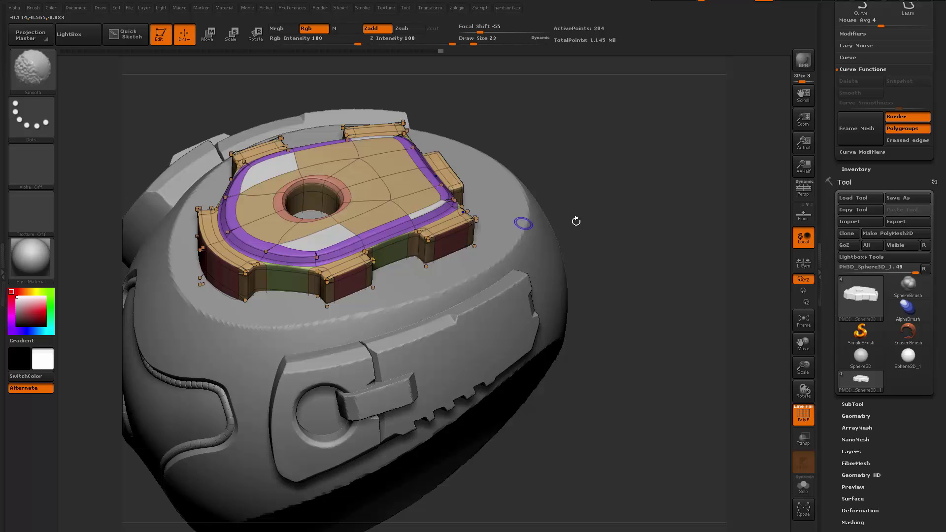
pyautogui.moveTo(576, 221); pyautogui.dragTo(622, 225)
pyautogui.hotkey('ctrl', 'z')
pyautogui.hotkey('ctrl', 'z')
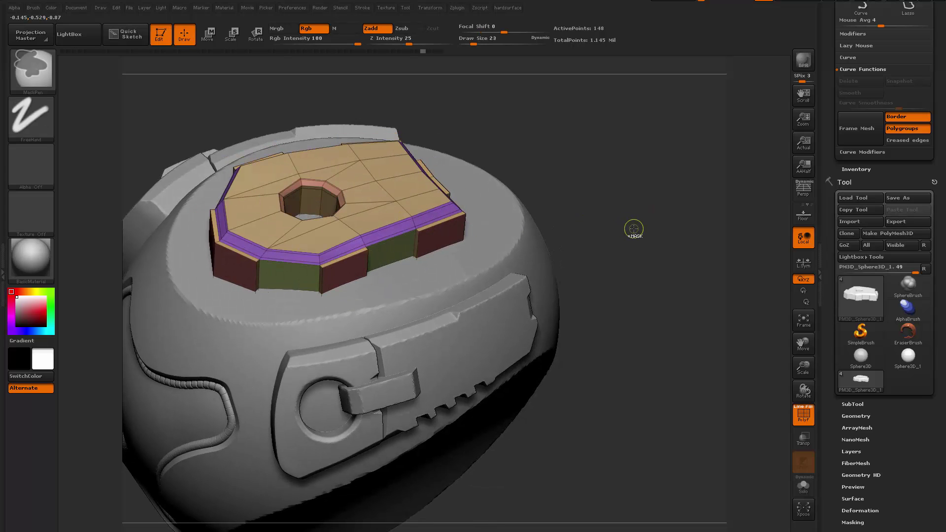
pyautogui.hotkey('ctrl', 'z')
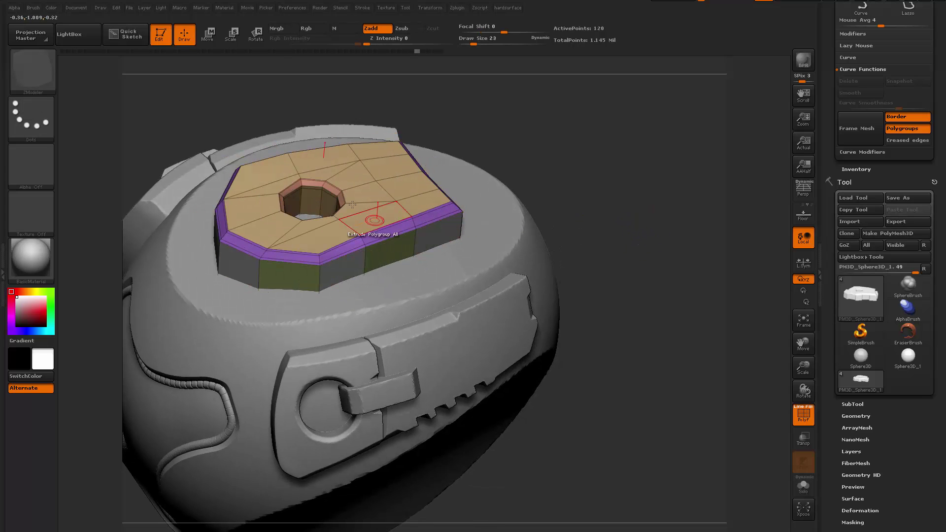
# Step: Compare the panel with and without the Dynamic Subdivision preview and polyframe, leaving both turned off
pyautogui.moveTo(589, 165); pyautogui.dragTo(535, 173)
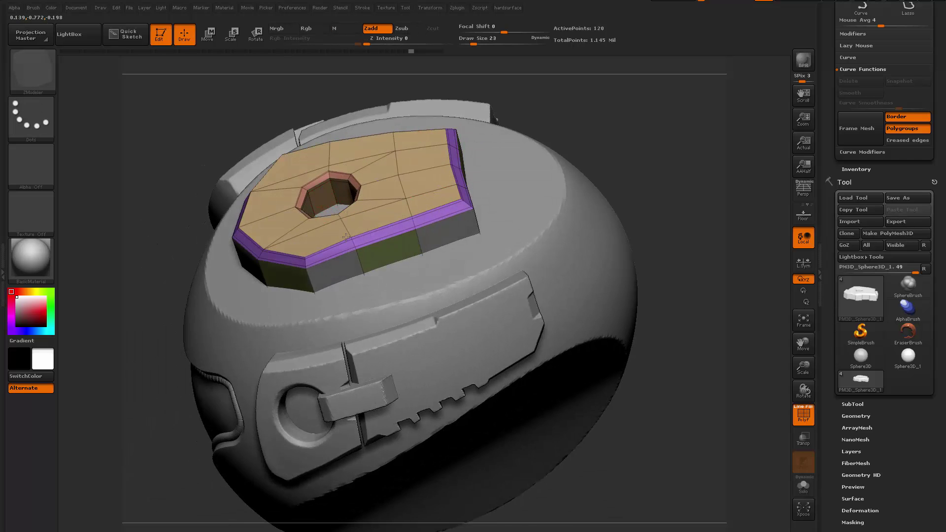
pyautogui.moveTo(339, 200); pyautogui.dragTo(487, 263, button='right')
pyautogui.hotkey('shift', 'f')
pyautogui.press('d')
pyautogui.moveTo(661, 238); pyautogui.dragTo(671, 245)
pyautogui.hotkey('shift', 'f')
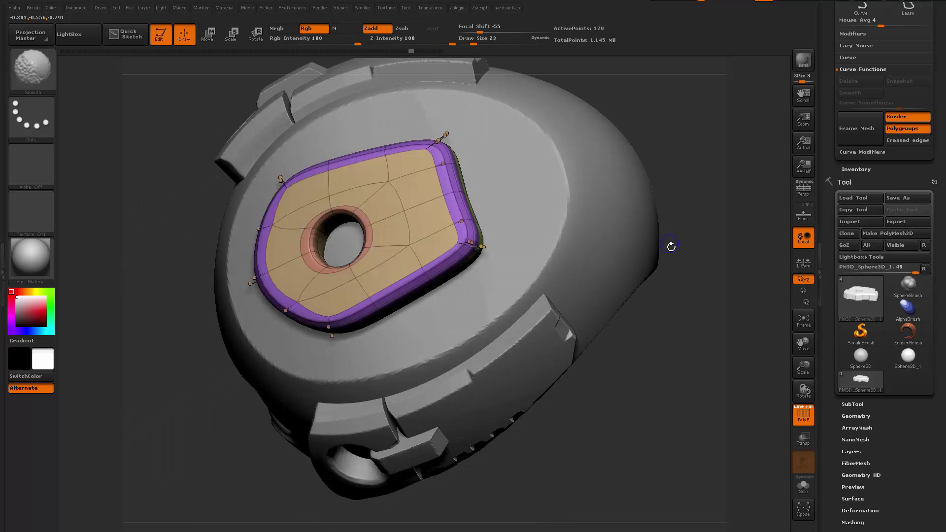
pyautogui.hotkey('shift', 'f')
pyautogui.moveTo(673, 365); pyautogui.dragTo(678, 373)
pyautogui.hotkey('shift', 'd')
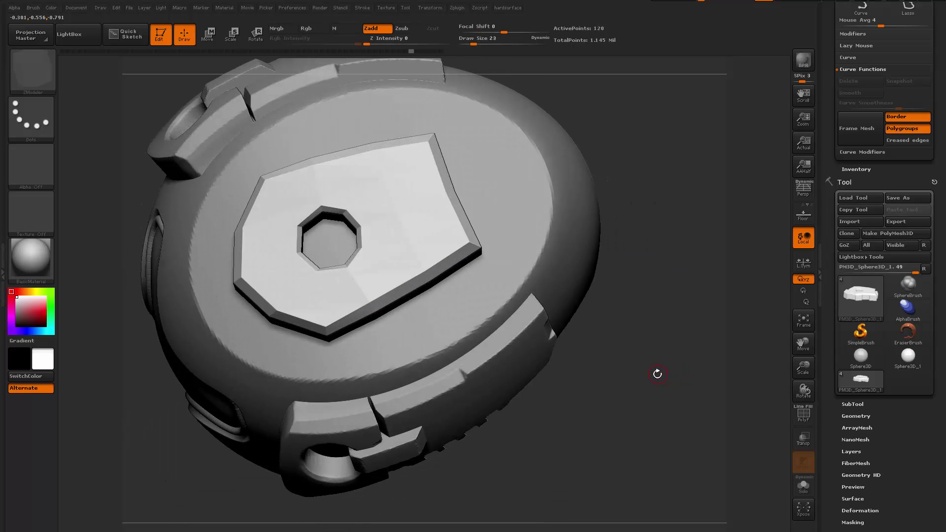
# Step: Subdivide the panel three times and delete its lower subdivision levels
pyautogui.hotkey('ctrl', 'd')
pyautogui.hotkey('ctrl', 'd')
pyautogui.hotkey('ctrl', 'd')
pyautogui.moveTo(652, 383); pyautogui.dragTo(667, 374, button='right')
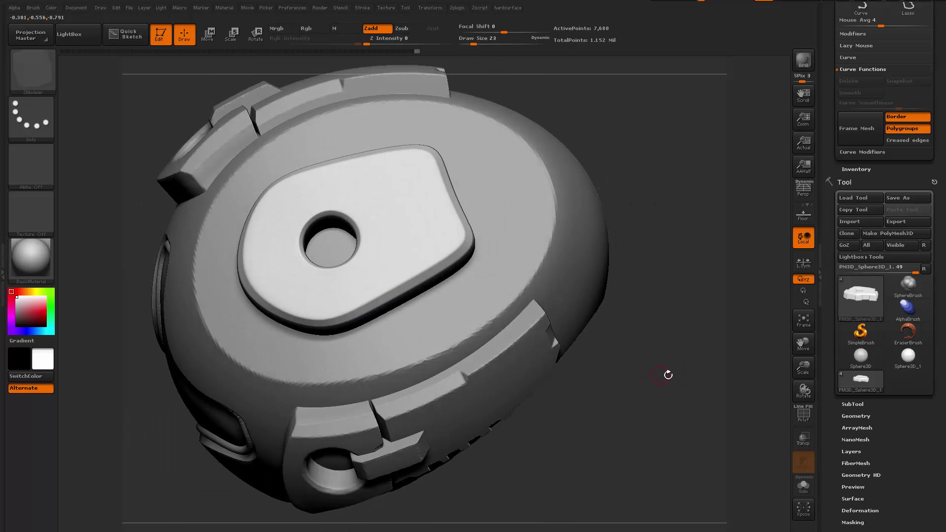
pyautogui.moveTo(829, 328); pyautogui.dragTo(829, 199)
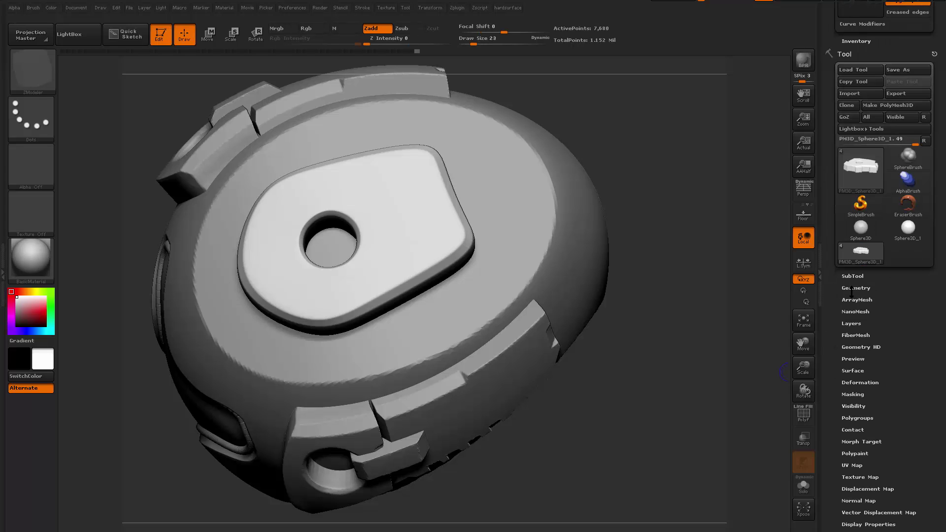
pyautogui.click(856, 287)
pyautogui.click(853, 324)
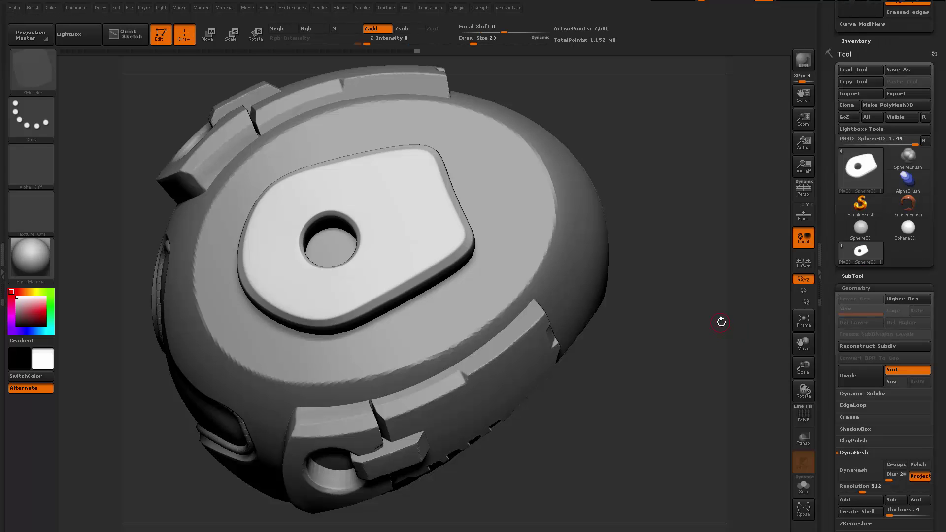
# Step: Remesh the smoothed panel with DynaMesh at resolution 256
pyautogui.click(862, 485)
pyautogui.click(860, 485)
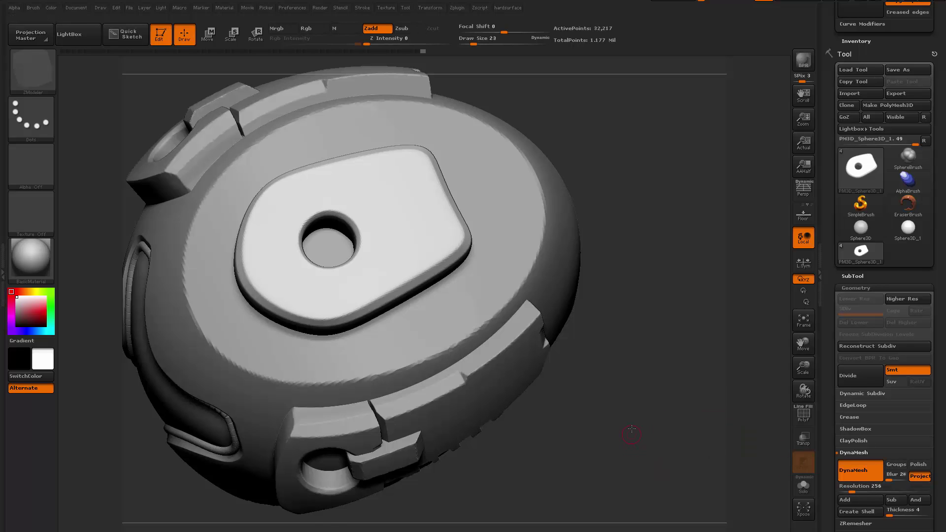
pyautogui.moveTo(632, 429)
pyautogui.mouseDown()
pyautogui.moveTo(614, 395)
pyautogui.moveTo(651, 392)
pyautogui.moveTo(640, 234)
pyautogui.moveTo(577, 173)
pyautogui.moveTo(586, 196)
pyautogui.moveTo(628, 200)
pyautogui.moveTo(634, 226)
pyautogui.moveTo(570, 397)
pyautogui.moveTo(596, 382)
pyautogui.moveTo(571, 327)
pyautogui.mouseUp()
pyautogui.hotkey('shift', 'f')
pyautogui.hotkey('shift', 'f')
# Step: Isolate the panel and cut an angled notch into its side edges with the ClipCurve brush
pyautogui.hotkey('alt', 's')
pyautogui.hotkey('ctrl', 'shift')
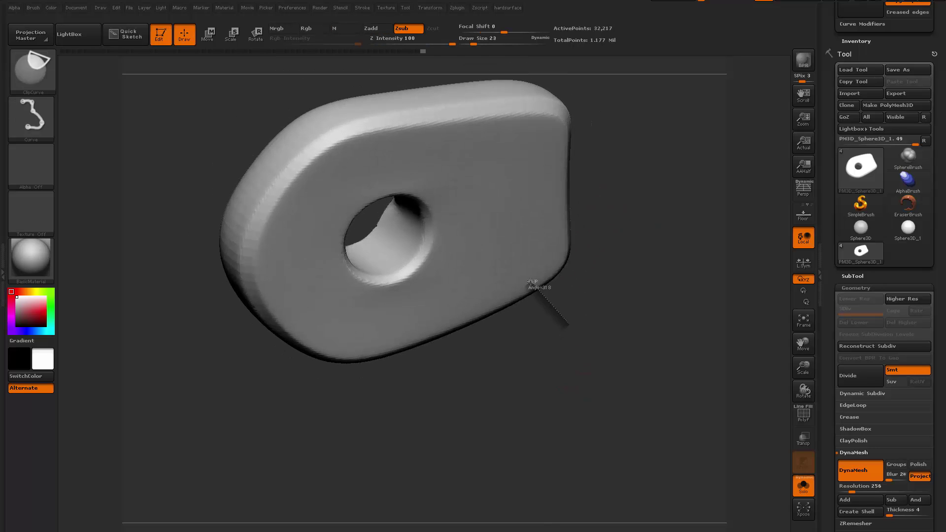
pyautogui.keyDown('ctrl'); pyautogui.keyDown('shift'); pyautogui.moveTo(464, 420); pyautogui.dragTo(468, 419); pyautogui.keyUp('shift'); pyautogui.keyUp('ctrl')
pyautogui.moveTo(473, 419); pyautogui.dragTo(592, 376)
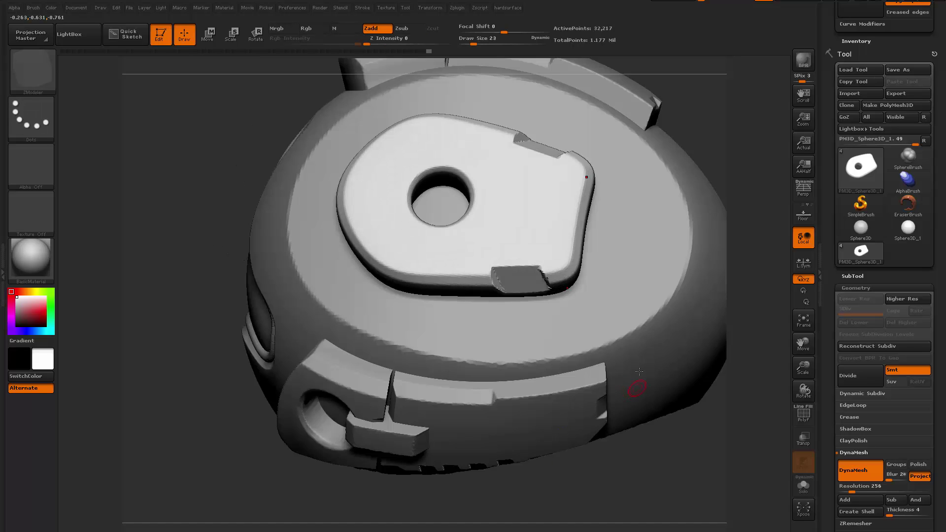
# Step: Sculpt a mirrored pair of shallow round dimples on the panel's top face between the notches, using draw size 41
pyautogui.keyDown('alt'); pyautogui.moveTo(633, 451); pyautogui.dragTo(537, 228); pyautogui.keyUp('alt')
pyautogui.press('space')
pyautogui.press('1')
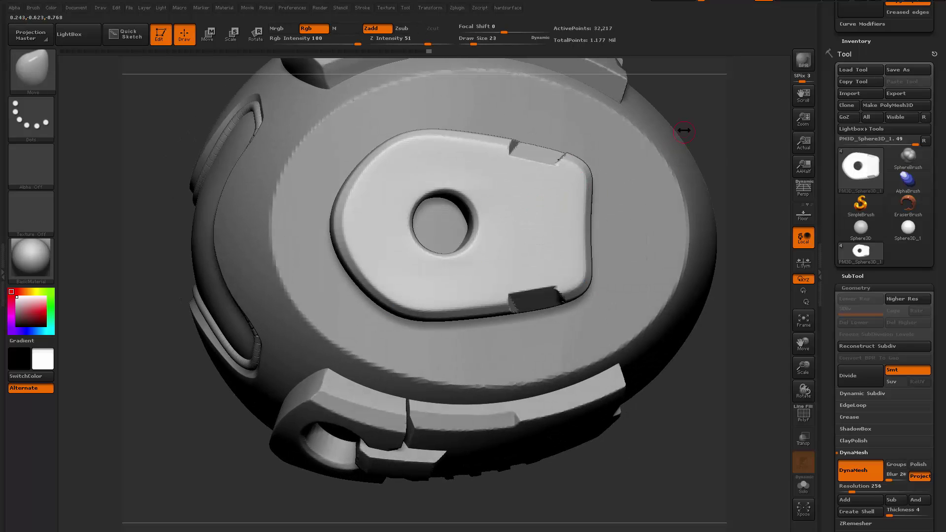
pyautogui.press('space')
pyautogui.press('2')
pyautogui.press('space')
pyautogui.moveTo(529, 209); pyautogui.dragTo(535, 201)
pyautogui.press('space')
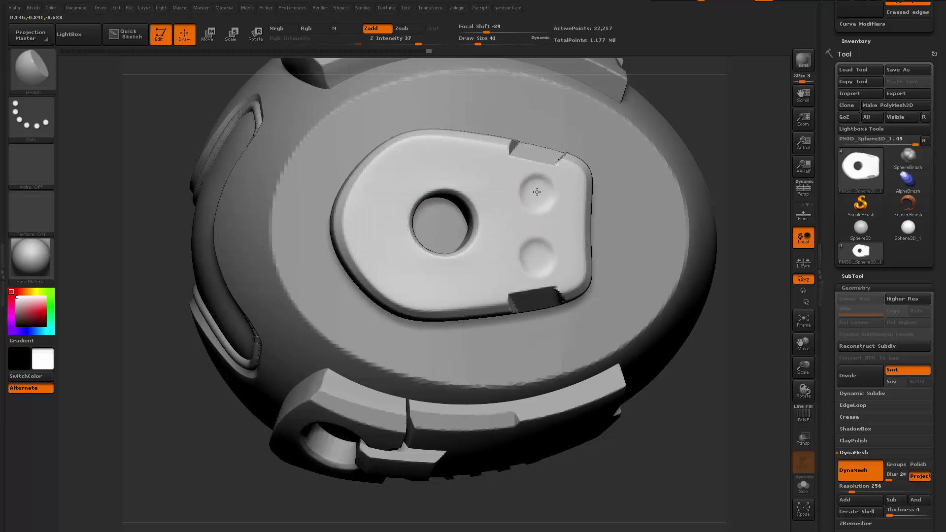
# Step: Isolate the panel from the side, trim its underside with the ClipCurve brush, and show the whole model again
pyautogui.moveTo(613, 247)
pyautogui.mouseDown()
pyautogui.moveTo(682, 231)
pyautogui.moveTo(621, 209)
pyautogui.moveTo(578, 240)
pyautogui.mouseUp()
pyautogui.moveTo(579, 239)
pyautogui.mouseDown(button='right')
pyautogui.moveTo(596, 237)
pyautogui.moveTo(465, 148)
pyautogui.moveTo(536, 376)
pyautogui.moveTo(606, 434)
pyautogui.moveTo(655, 451)
pyautogui.moveTo(667, 371)
pyautogui.moveTo(672, 448)
pyautogui.moveTo(636, 452)
pyautogui.moveTo(692, 475)
pyautogui.moveTo(693, 460)
pyautogui.moveTo(700, 480)
pyautogui.moveTo(702, 426)
pyautogui.moveTo(699, 459)
pyautogui.moveTo(697, 437)
pyautogui.mouseUp(button='right')
pyautogui.hotkey('alt', 's')
pyautogui.moveTo(672, 389); pyautogui.dragTo(662, 347, button='right')
pyautogui.keyDown('ctrl'); pyautogui.keyDown('shift'); pyautogui.moveTo(647, 304); pyautogui.dragTo(463, 222); pyautogui.keyUp('shift'); pyautogui.keyUp('ctrl')
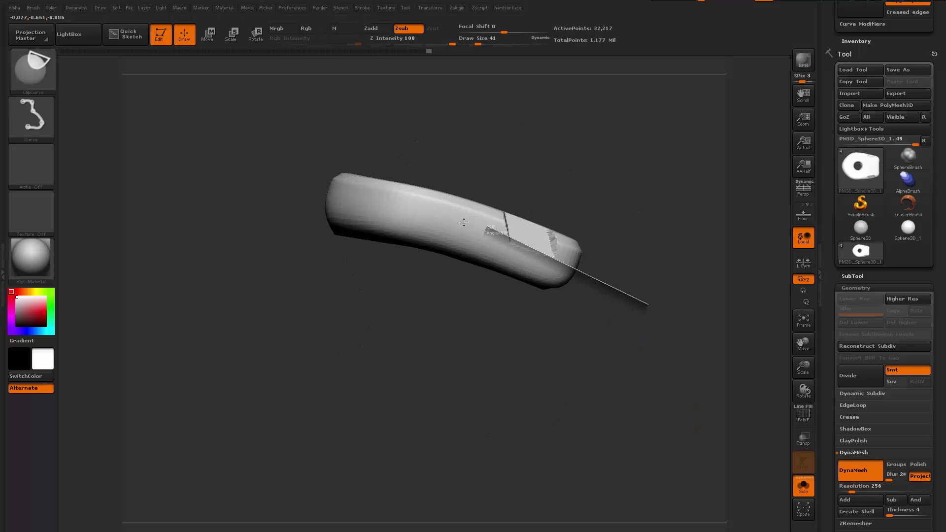
pyautogui.moveTo(258, 195)
pyautogui.keyDown('ctrl'); pyautogui.keyDown('shift'); pyautogui.mouseDown()
pyautogui.moveTo(133, 185)
pyautogui.moveTo(228, 220)
pyautogui.moveTo(190, 203)
pyautogui.mouseUp(); pyautogui.keyUp('shift'); pyautogui.keyUp('ctrl')
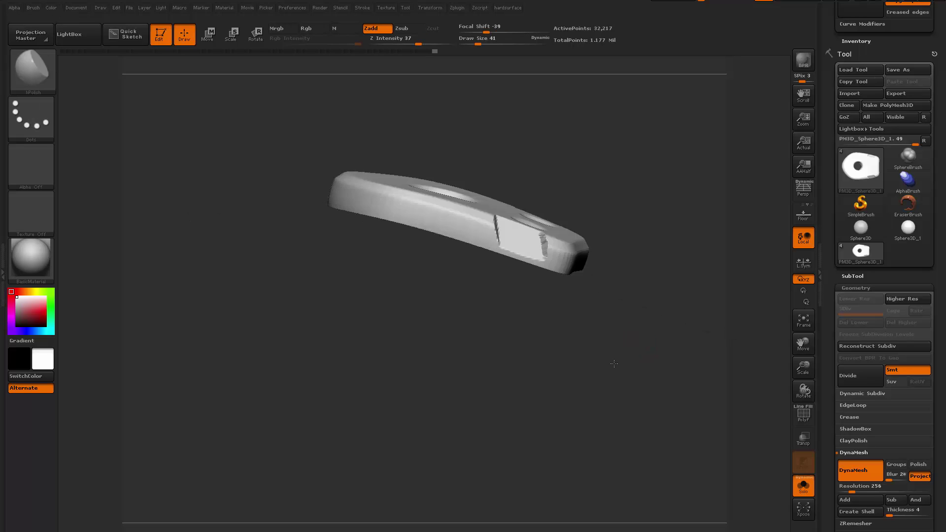
pyautogui.hotkey('alt', 's')
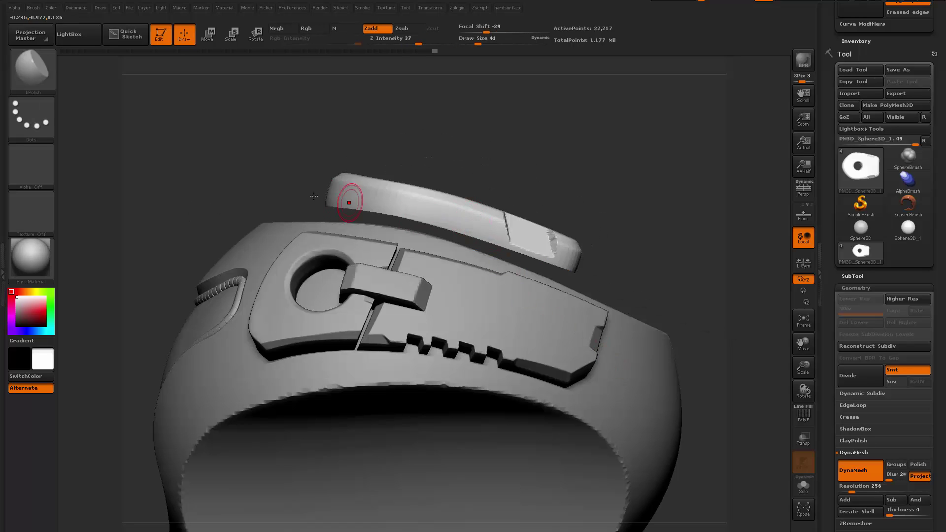
# Step: Undo the first mask, change the masking stroke and mask the upper part of the panel
pyautogui.moveTo(255, 192)
pyautogui.keyDown('ctrl'); pyautogui.mouseDown()
pyautogui.moveTo(349, 239)
pyautogui.moveTo(487, 264)
pyautogui.mouseUp(); pyautogui.keyUp('ctrl')
pyautogui.hotkey('ctrl', 'z')
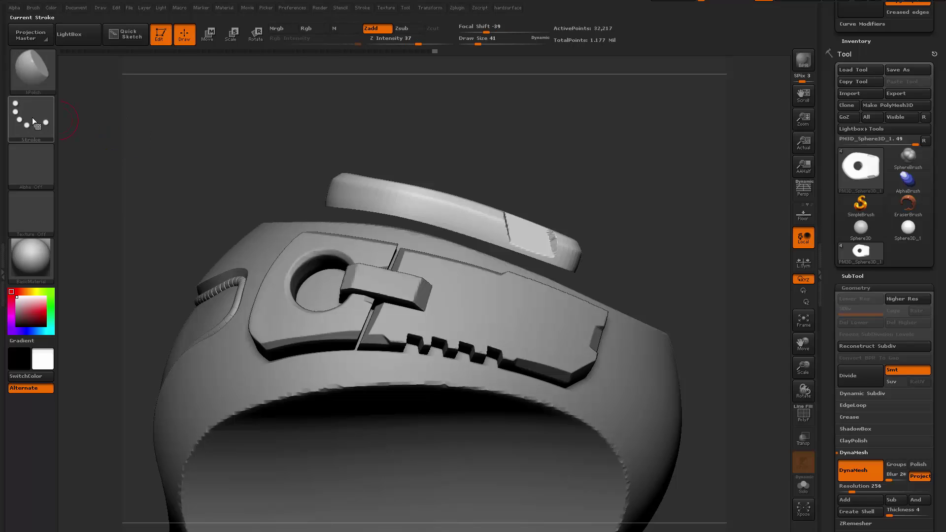
pyautogui.keyDown('ctrl'); pyautogui.click(31, 118); pyautogui.keyUp('ctrl')
pyautogui.click(183, 156)
pyautogui.moveTo(234, 276)
pyautogui.keyDown('ctrl'); pyautogui.mouseDown()
pyautogui.moveTo(641, 365)
pyautogui.moveTo(581, 266)
pyautogui.moveTo(498, 243)
pyautogui.moveTo(232, 219)
pyautogui.moveTo(225, 183)
pyautogui.mouseUp(); pyautogui.keyUp('ctrl')
# Step: Move the panel's unmasked underside down to thicken it, clear the mask and remesh with DynaMesh
pyautogui.press('w')
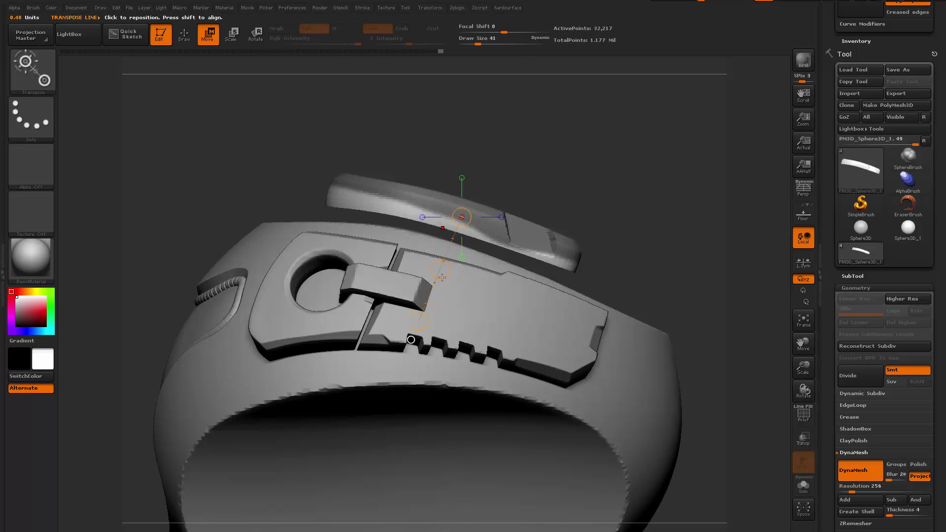
pyautogui.moveTo(442, 277); pyautogui.dragTo(431, 301)
pyautogui.press('q')
pyautogui.moveTo(634, 178); pyautogui.dragTo(651, 244)
pyautogui.keyDown('ctrl'); pyautogui.moveTo(701, 147); pyautogui.dragTo(736, 212); pyautogui.keyUp('ctrl')
pyautogui.moveTo(720, 148)
pyautogui.keyDown('ctrl'); pyautogui.mouseDown()
pyautogui.moveTo(748, 210)
pyautogui.moveTo(704, 201)
pyautogui.mouseUp(); pyautogui.keyUp('ctrl')
# Step: Isolate the panel and polish the side and rim around the notched end using draw sizes 104 and 46
pyautogui.hotkey('shift', 'alt', 's')
pyautogui.press('space')
pyautogui.moveTo(555, 261); pyautogui.dragTo(565, 261)
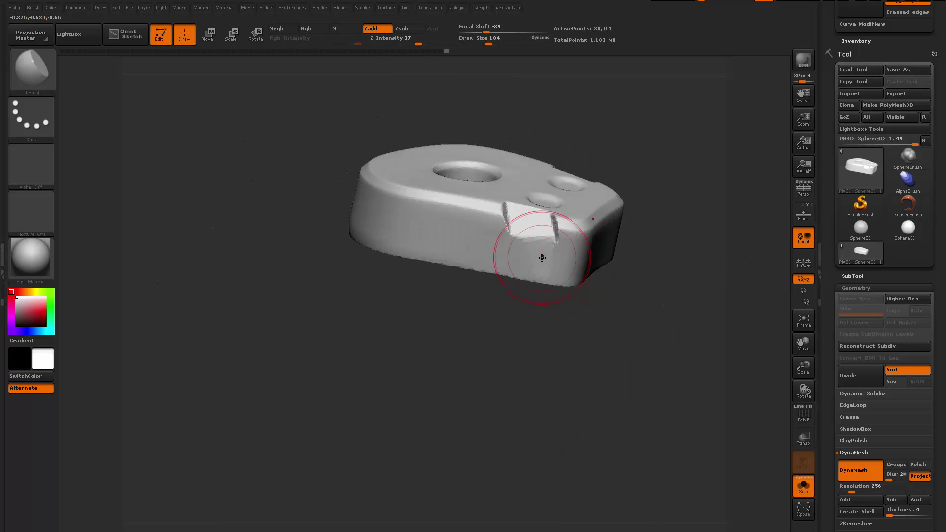
pyautogui.moveTo(628, 291); pyautogui.dragTo(639, 345)
pyautogui.press('space')
pyautogui.moveTo(563, 251); pyautogui.dragTo(558, 246)
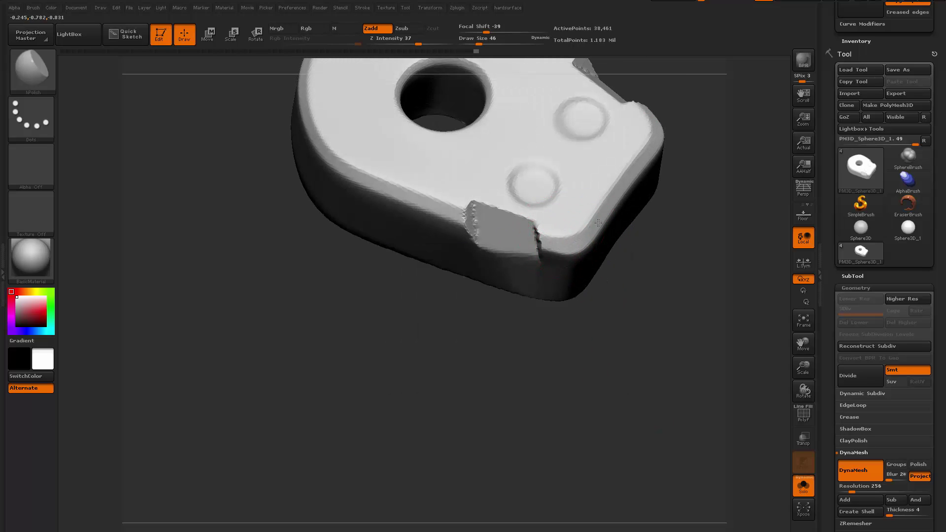
pyautogui.hotkey('shift', 'alt', 's')
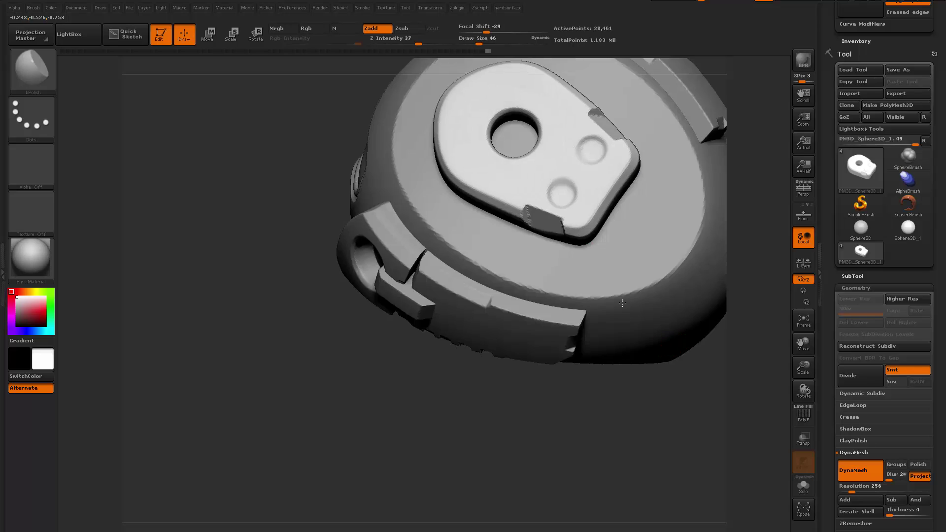
# Step: Make the main helmet body the active subtool and toggle the visibility of the panel subtool
pyautogui.moveTo(601, 446)
pyautogui.mouseDown()
pyautogui.moveTo(517, 432)
pyautogui.moveTo(621, 403)
pyautogui.moveTo(573, 413)
pyautogui.mouseUp()
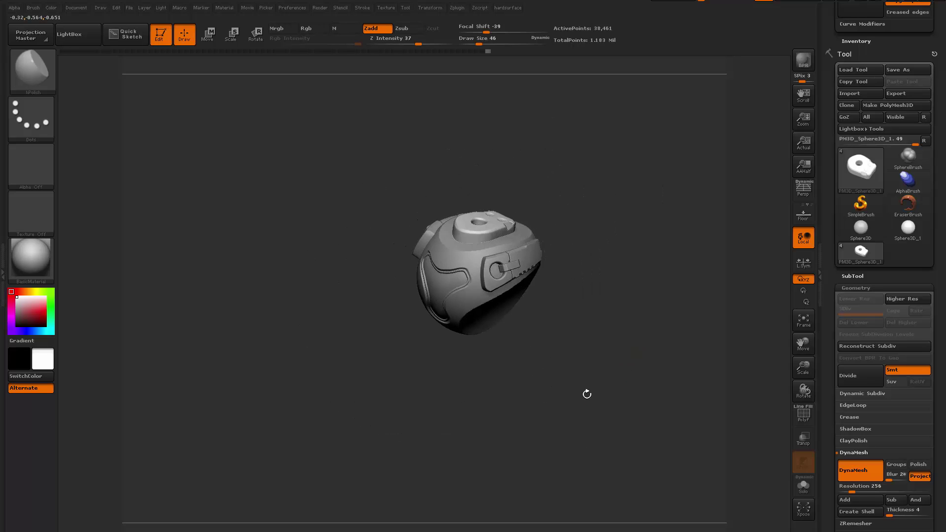
pyautogui.keyDown('alt'); pyautogui.moveTo(619, 369); pyautogui.dragTo(646, 355); pyautogui.keyUp('alt')
pyautogui.keyDown('alt'); pyautogui.moveTo(648, 244); pyautogui.dragTo(510, 213); pyautogui.keyUp('alt')
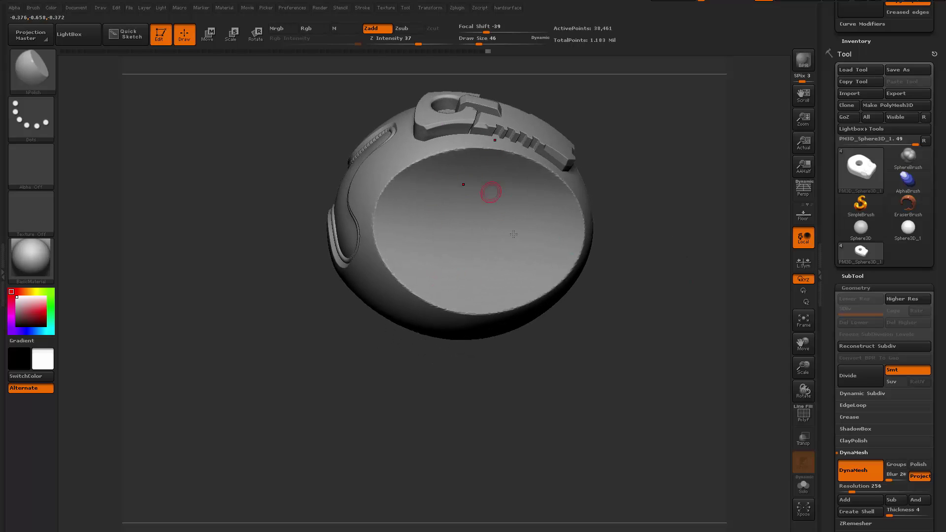
pyautogui.keyDown('alt'); pyautogui.moveTo(629, 304); pyautogui.dragTo(619, 327); pyautogui.keyUp('alt')
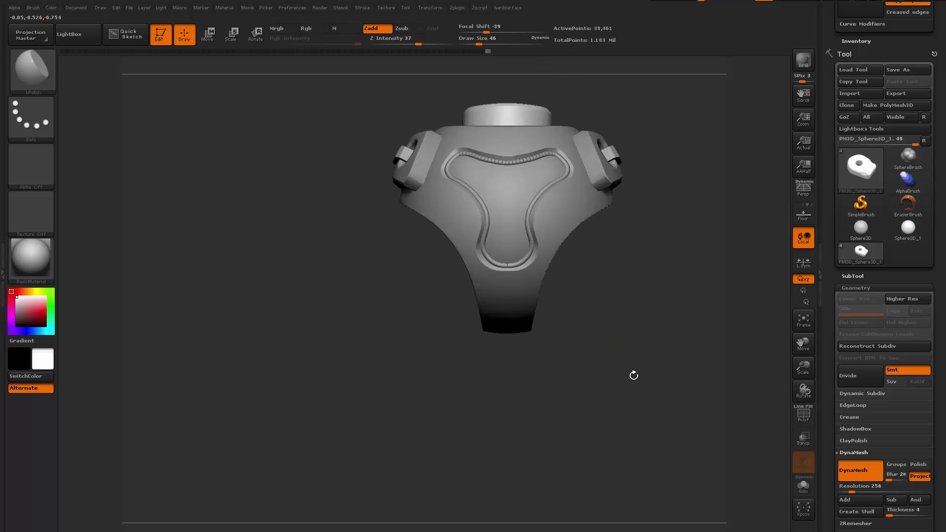
pyautogui.moveTo(634, 376); pyautogui.dragTo(554, 180)
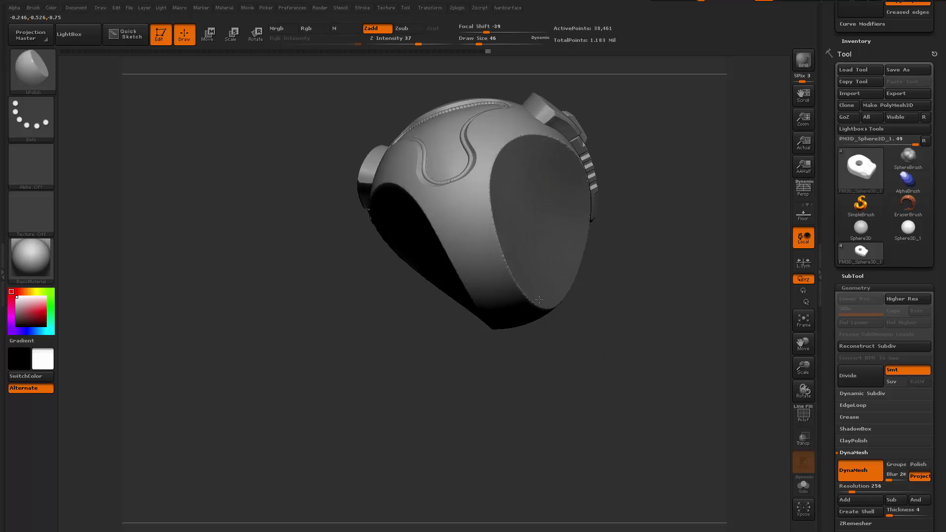
pyautogui.keyDown('alt'); pyautogui.click(477, 255); pyautogui.keyUp('alt')
pyautogui.moveTo(523, 371); pyautogui.dragTo(526, 340)
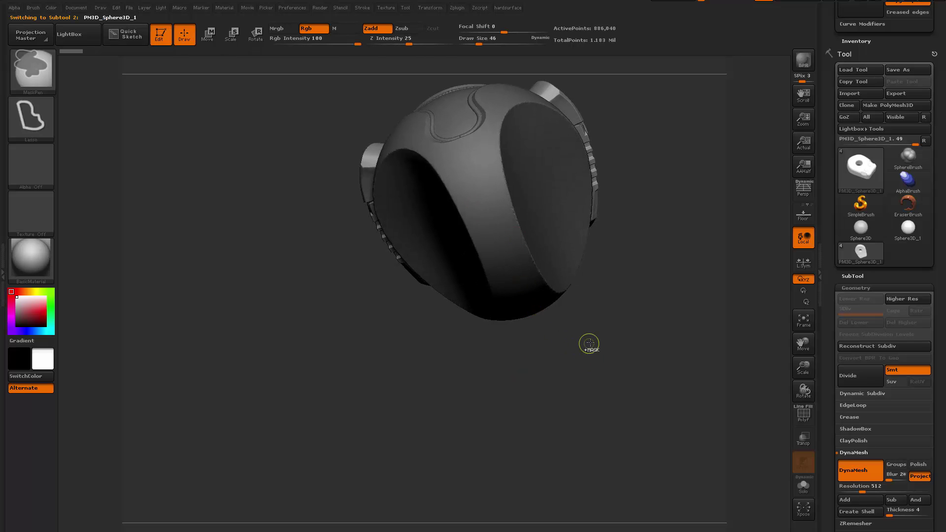
pyautogui.moveTo(589, 342)
pyautogui.keyDown('ctrl'); pyautogui.mouseDown()
pyautogui.moveTo(589, 333)
pyautogui.moveTo(587, 417)
pyautogui.moveTo(616, 347)
pyautogui.moveTo(685, 329)
pyautogui.mouseUp(); pyautogui.keyUp('ctrl')
pyautogui.hotkey('shift', 'f')
pyautogui.hotkey('shift', 'f')
pyautogui.click(847, 277)
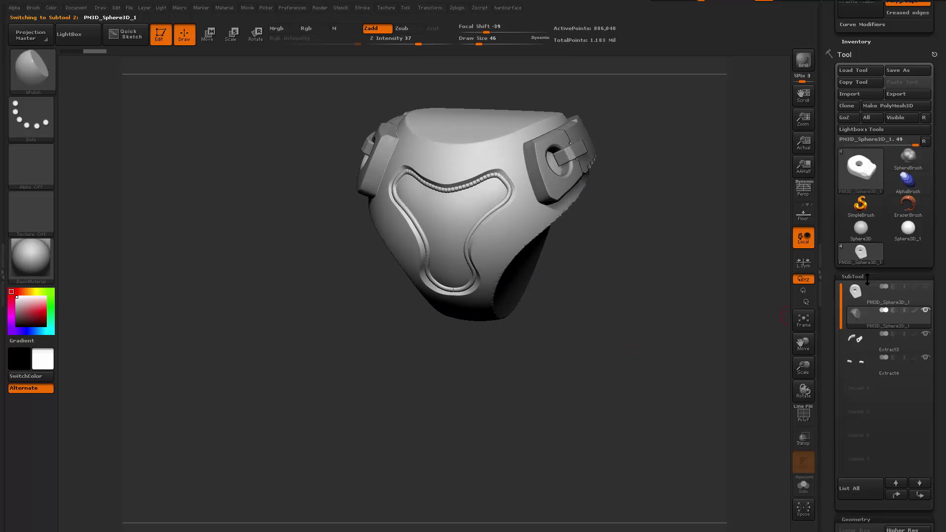
pyautogui.click(926, 287)
# Step: Duplicate the helmet body subtool and make the lower of the two copies active
pyautogui.moveTo(600, 385); pyautogui.dragTo(560, 358)
pyautogui.hotkey('shift', 'f')
pyautogui.hotkey('shift', 'f')
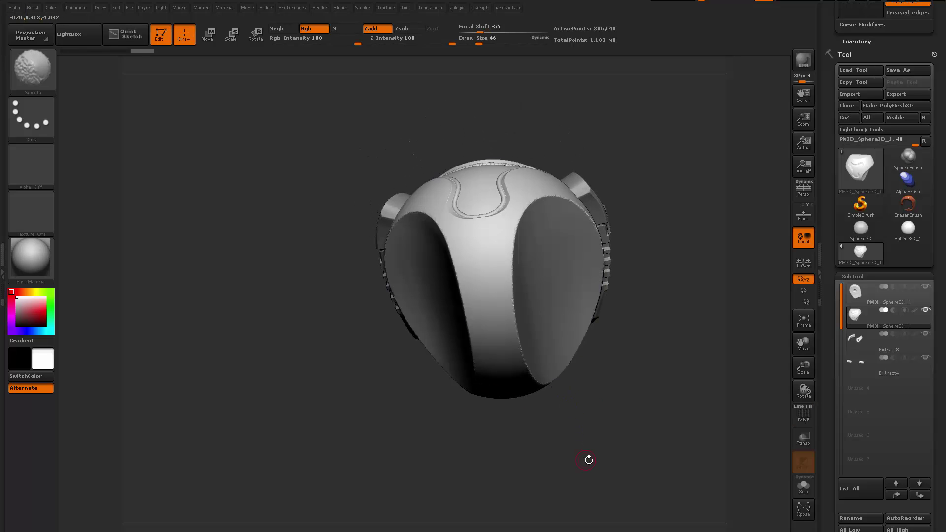
pyautogui.moveTo(590, 458); pyautogui.dragTo(752, 377)
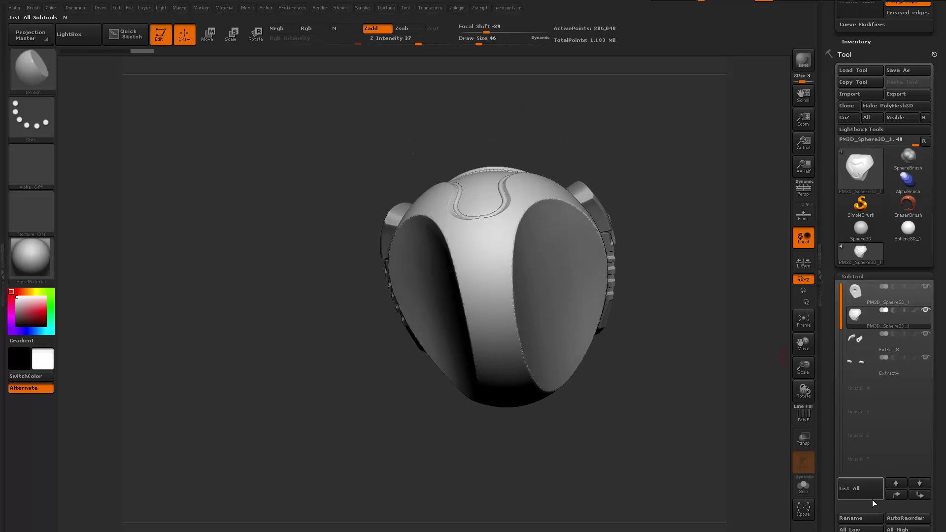
pyautogui.scroll(-5, 829, 454)
pyautogui.click(861, 386)
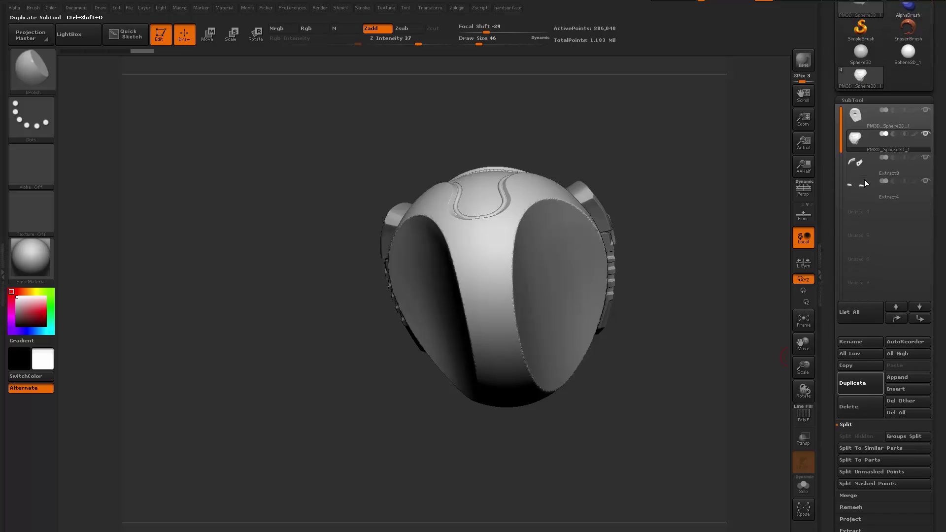
pyautogui.click(869, 164)
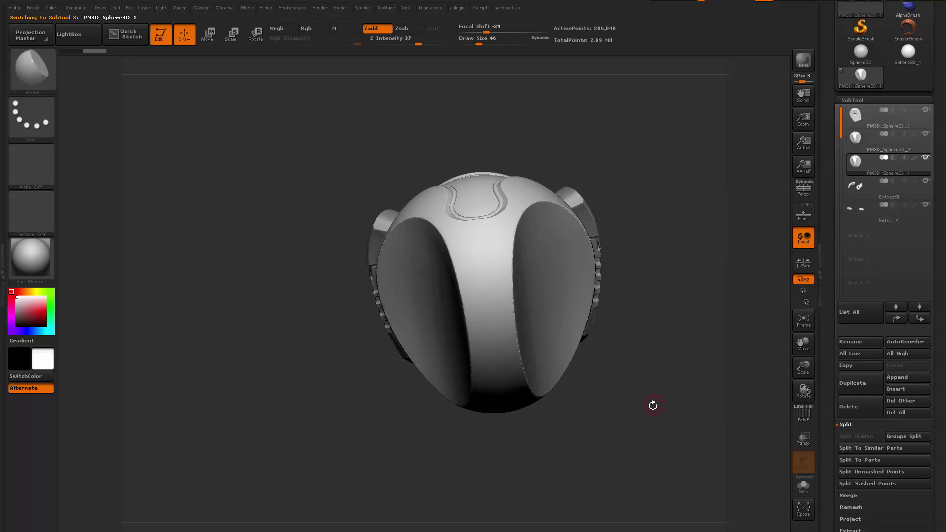
# Step: Isolate the active body copy and display only its main outer polygroup
pyautogui.hotkey('alt', 's')
pyautogui.hotkey('shift', 'f')
pyautogui.moveTo(631, 415); pyautogui.dragTo(600, 412)
pyautogui.keyDown('ctrl'); pyautogui.keyDown('shift'); pyautogui.click(593, 324); pyautogui.keyUp('shift'); pyautogui.keyUp('ctrl')
pyautogui.moveTo(666, 377); pyautogui.dragTo(784, 425)
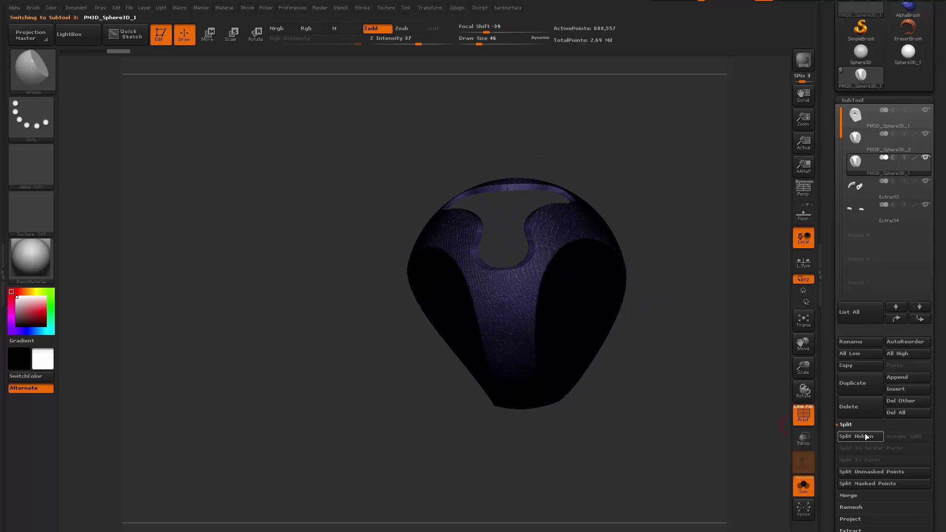
# Step: Delete the hidden geometry from the body copy using Modify Topology
pyautogui.scroll(-3, 852, 410)
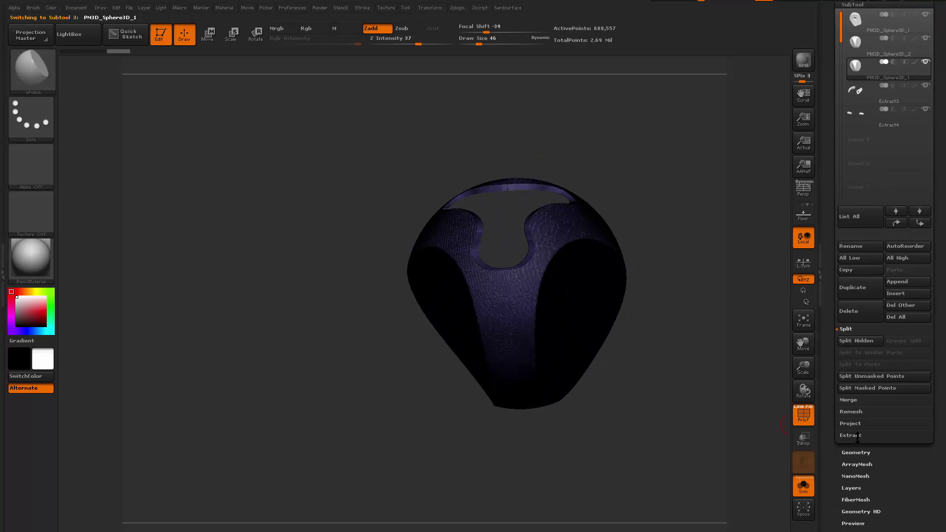
pyautogui.click(857, 453)
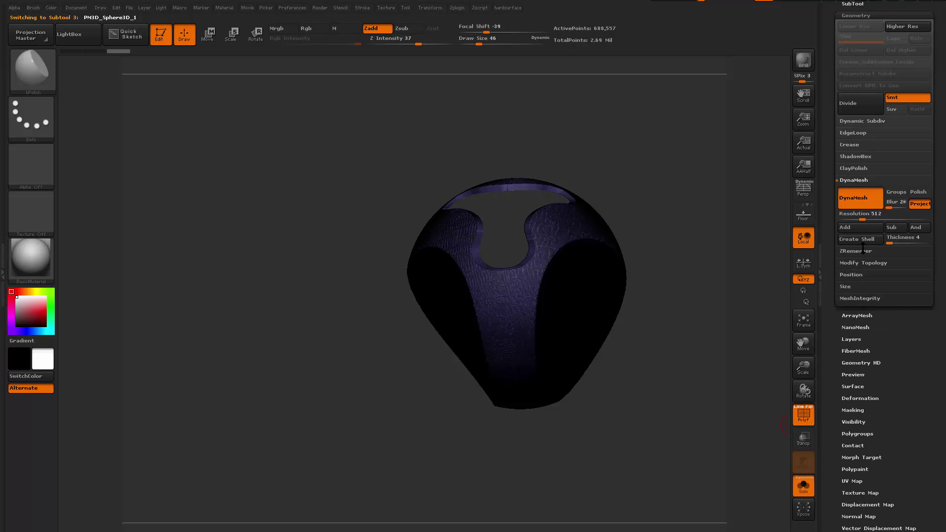
pyautogui.click(863, 262)
pyautogui.click(863, 254)
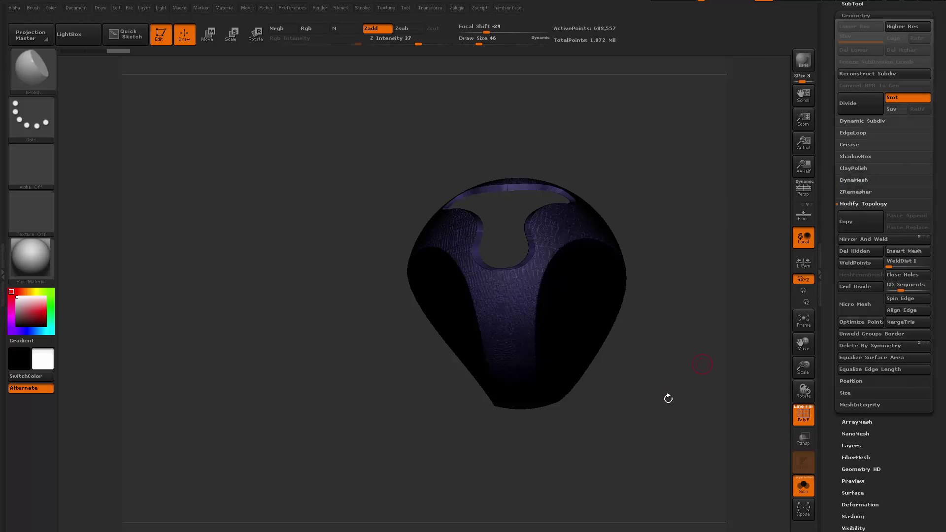
# Step: Hide the polyframe and choose the SliceCurve brush for cutting the body copy
pyautogui.moveTo(668, 397); pyautogui.dragTo(633, 390)
pyautogui.hotkey('shift', 'f')
pyautogui.press('b')
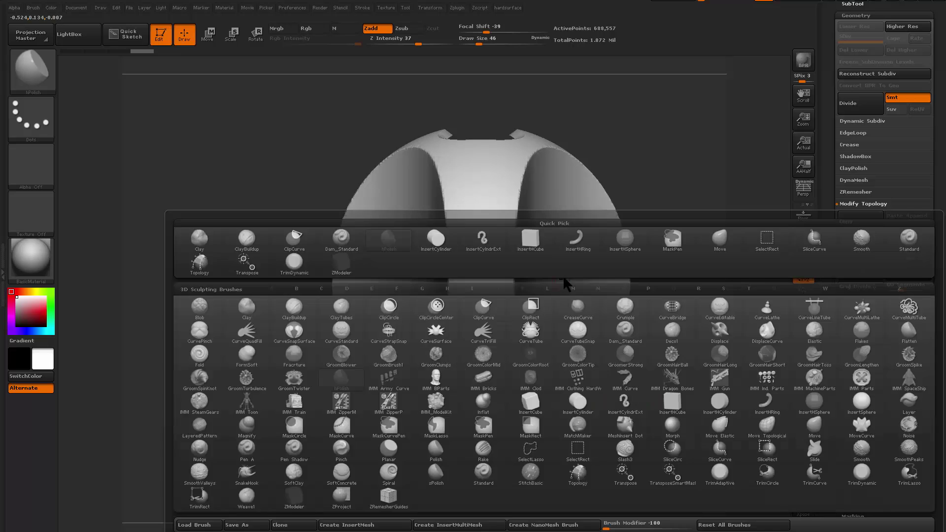
pyautogui.press('s')
pyautogui.click(721, 456)
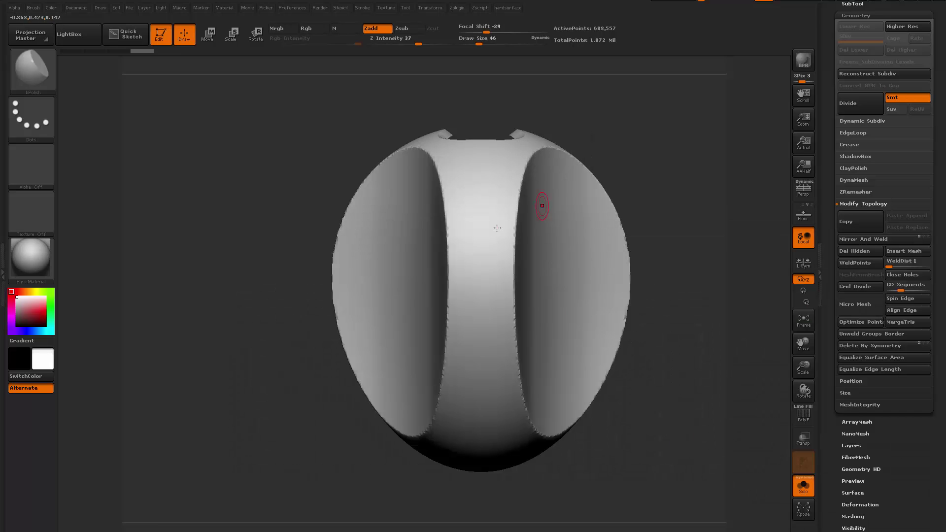
# Step: Try a straight horizontal slice across the upper part of the body shell, check its polygroups and undo it
pyautogui.keyDown('ctrl'); pyautogui.keyDown('shift'); pyautogui.moveTo(378, 183); pyautogui.dragTo(644, 185); pyautogui.keyUp('shift'); pyautogui.keyUp('ctrl')
pyautogui.hotkey('shift', 'f')
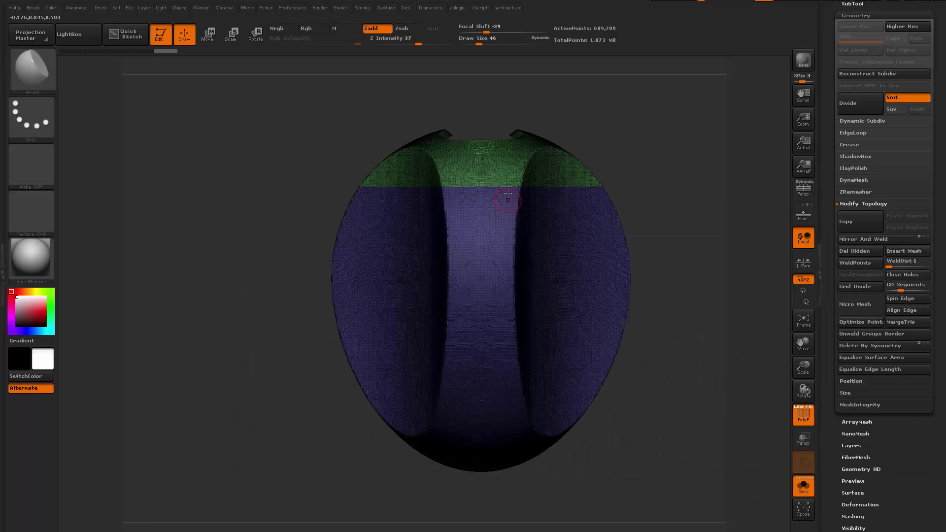
pyautogui.keyDown('ctrl'); pyautogui.keyDown('shift'); pyautogui.moveTo(499, 228); pyautogui.dragTo(510, 213); pyautogui.keyUp('shift'); pyautogui.keyUp('ctrl')
pyautogui.moveTo(657, 183); pyautogui.dragTo(628, 232)
pyautogui.hotkey('ctrl', 'z')
# Step: Try a curved slice across the body shell's middle strip below the cutout, then undo it
pyautogui.keyDown('ctrl'); pyautogui.keyDown('shift'); pyautogui.moveTo(571, 210); pyautogui.dragTo(525, 172); pyautogui.keyUp('shift'); pyautogui.keyUp('ctrl')
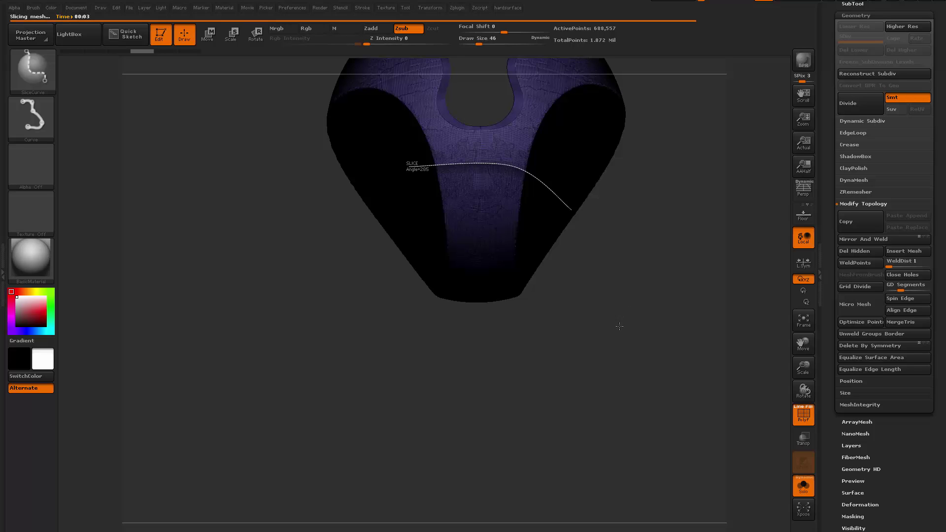
pyautogui.moveTo(618, 310)
pyautogui.mouseDown()
pyautogui.moveTo(615, 240)
pyautogui.moveTo(630, 396)
pyautogui.moveTo(613, 300)
pyautogui.mouseUp()
pyautogui.moveTo(650, 234); pyautogui.dragTo(692, 318)
pyautogui.hotkey('ctrl', 'z')
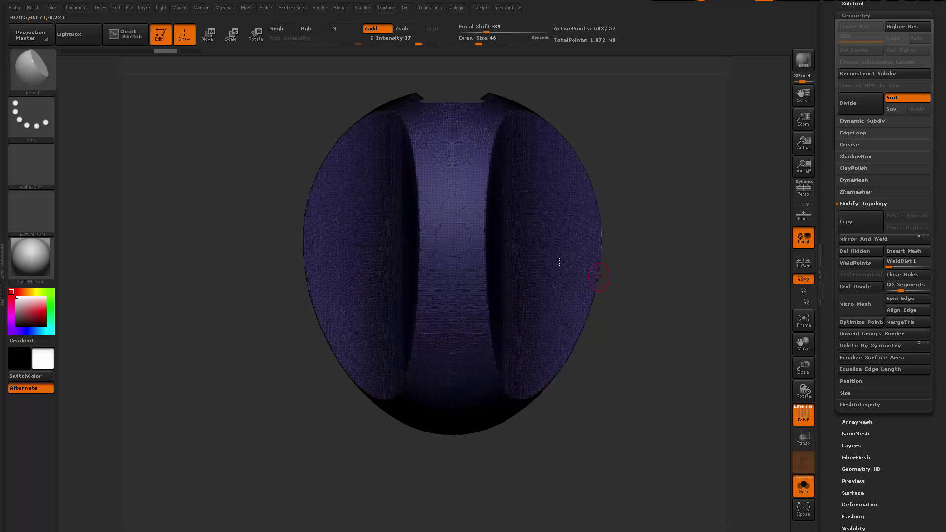
# Step: Slice the middle strip below the cutout into its own polygroup, then try an angled slice at its side and undo it
pyautogui.moveTo(658, 126); pyautogui.dragTo(657, 275)
pyautogui.keyDown('ctrl'); pyautogui.keyDown('shift'); pyautogui.moveTo(562, 448); pyautogui.dragTo(324, 447); pyautogui.keyUp('shift'); pyautogui.keyUp('ctrl')
pyautogui.moveTo(599, 441); pyautogui.dragTo(512, 185)
pyautogui.keyDown('ctrl'); pyautogui.keyDown('shift'); pyautogui.moveTo(548, 315); pyautogui.dragTo(549, 316); pyautogui.keyUp('shift'); pyautogui.keyUp('ctrl')
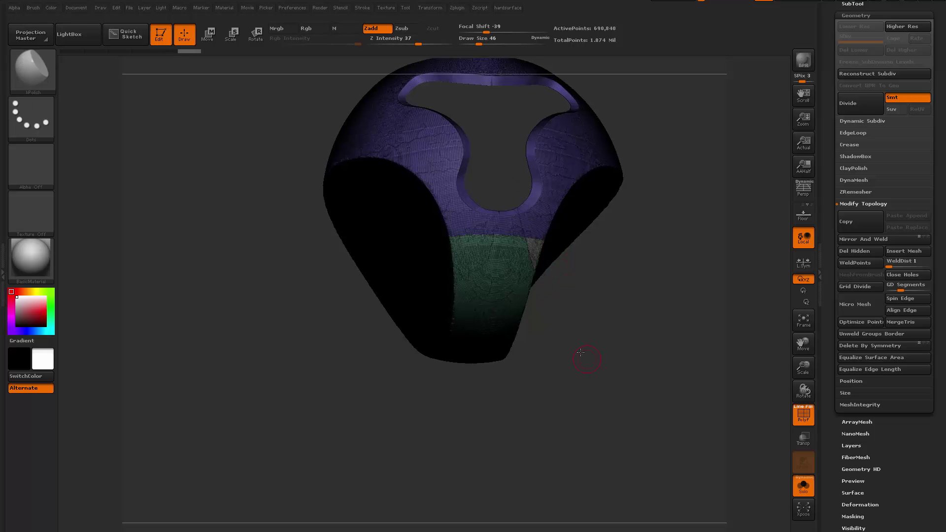
pyautogui.moveTo(590, 355); pyautogui.dragTo(565, 321)
pyautogui.hotkey('ctrl', 'z')
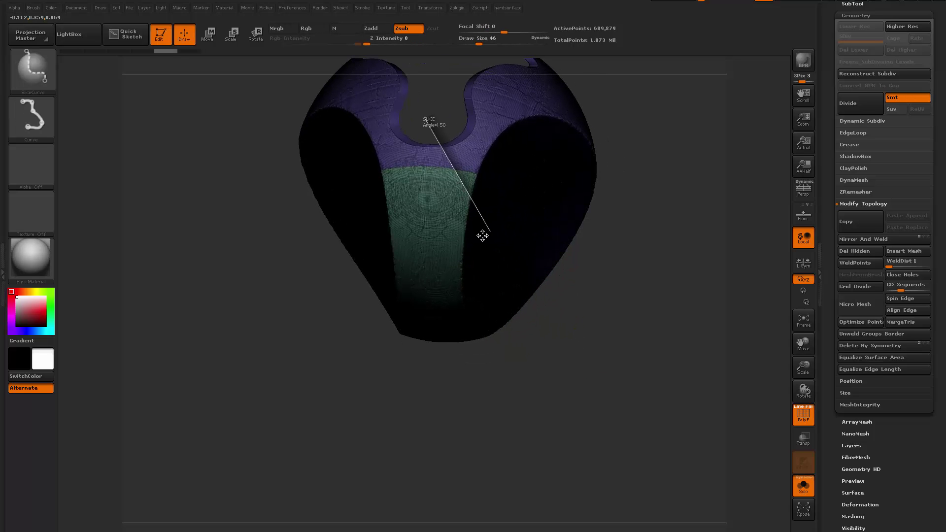
# Step: Slice a narrow band with an angled corner along one side of the middle strip and mirror it across using Mirror And Weld
pyautogui.keyDown('ctrl'); pyautogui.keyDown('shift'); pyautogui.moveTo(482, 236); pyautogui.dragTo(483, 240); pyautogui.keyUp('shift'); pyautogui.keyUp('ctrl')
pyautogui.keyDown('shift'); pyautogui.moveTo(567, 298); pyautogui.dragTo(611, 455); pyautogui.keyUp('shift')
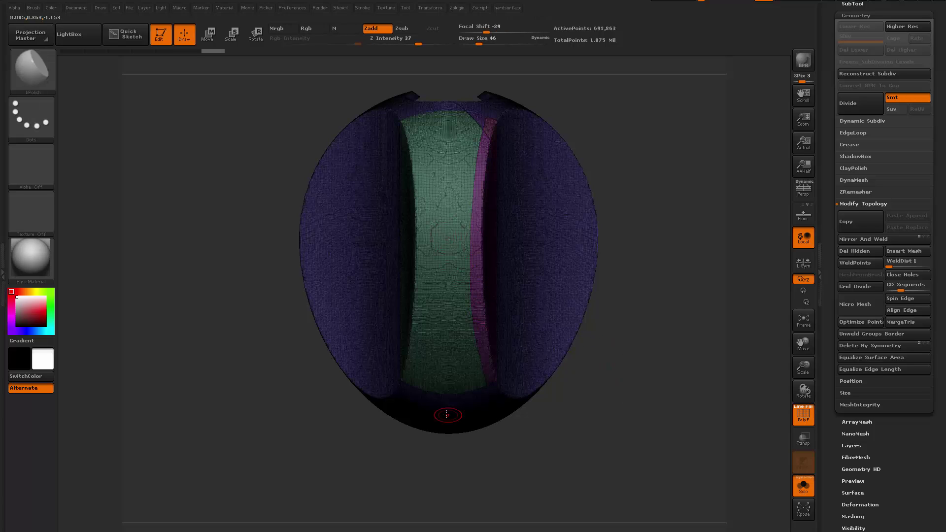
pyautogui.moveTo(581, 431); pyautogui.dragTo(635, 405)
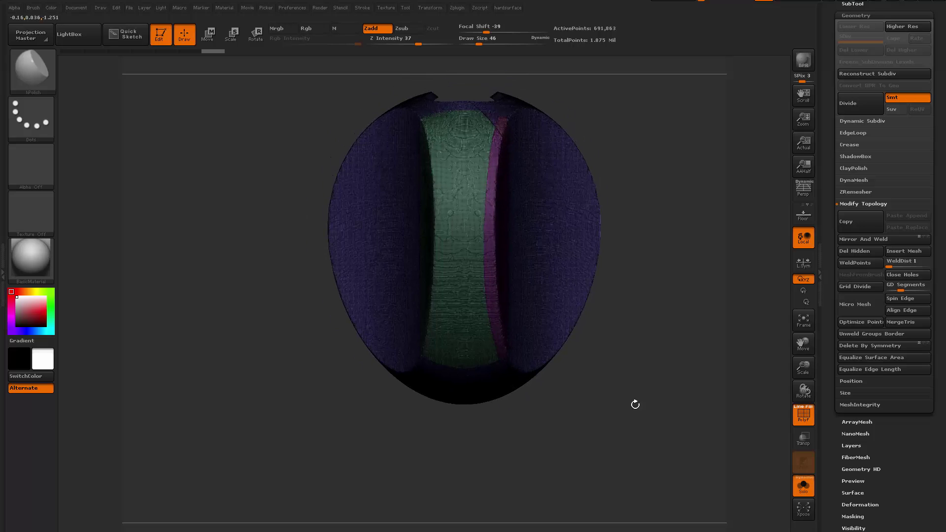
pyautogui.click(880, 242)
pyautogui.keyDown('alt'); pyautogui.moveTo(674, 300); pyautogui.dragTo(692, 328); pyautogui.keyUp('alt')
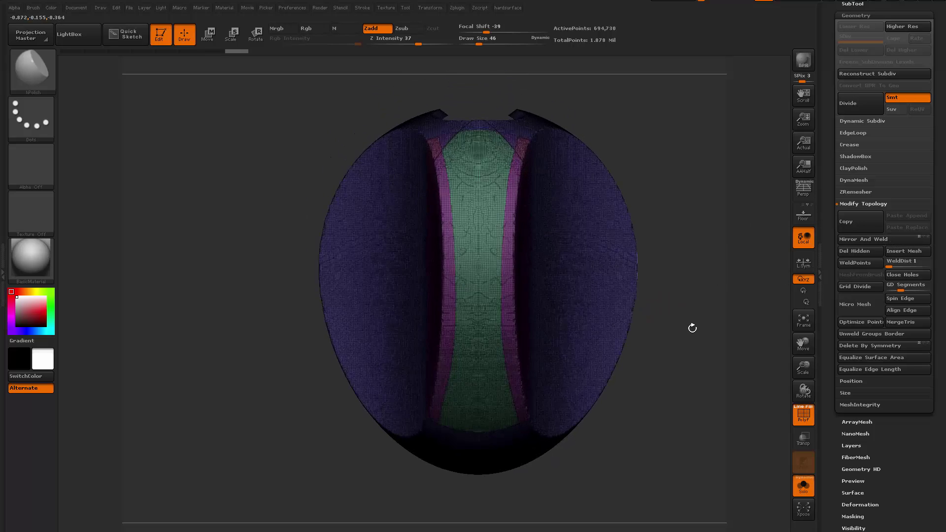
pyautogui.hotkey('shift', 'f')
pyautogui.hotkey('shift', 'f')
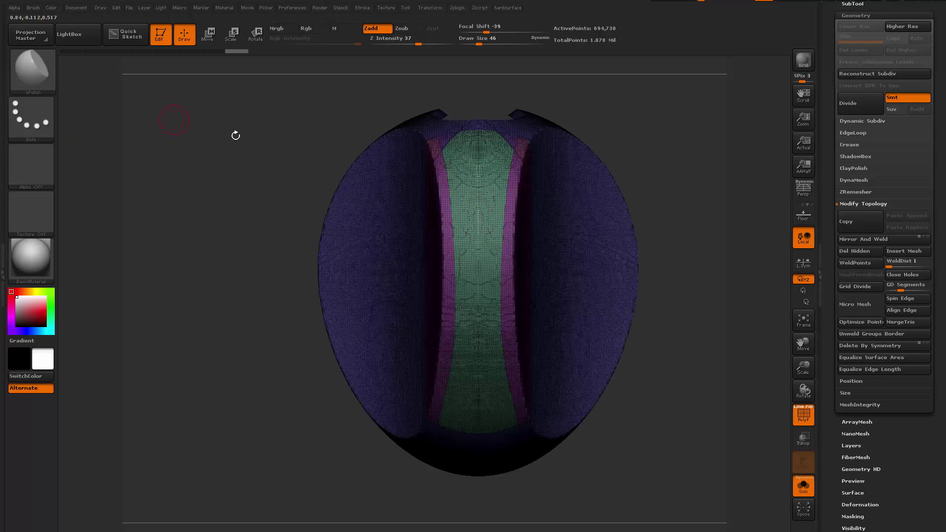
# Step: Choose the SliceCirc brush and set its stroke to Circle for slicing the middle strip
pyautogui.press('b')
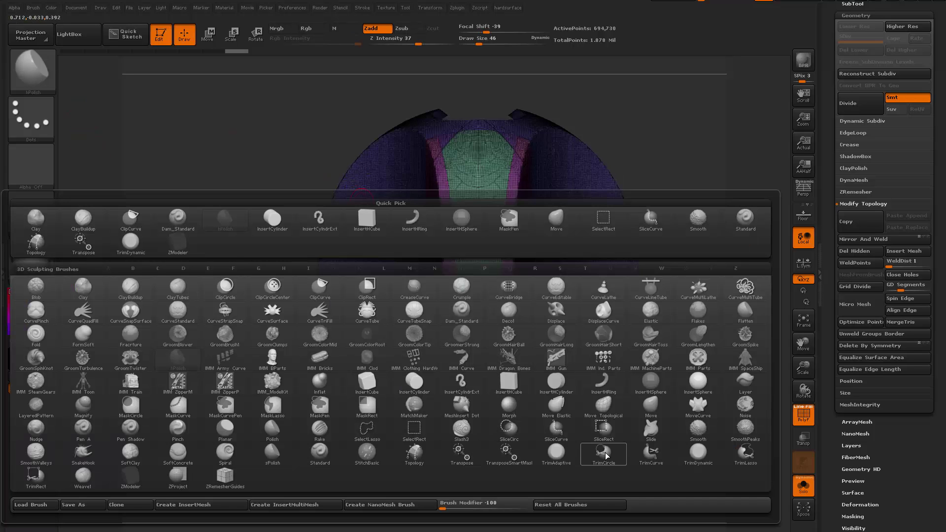
pyautogui.click(503, 436)
pyautogui.hotkey('ctrl', 'shift')
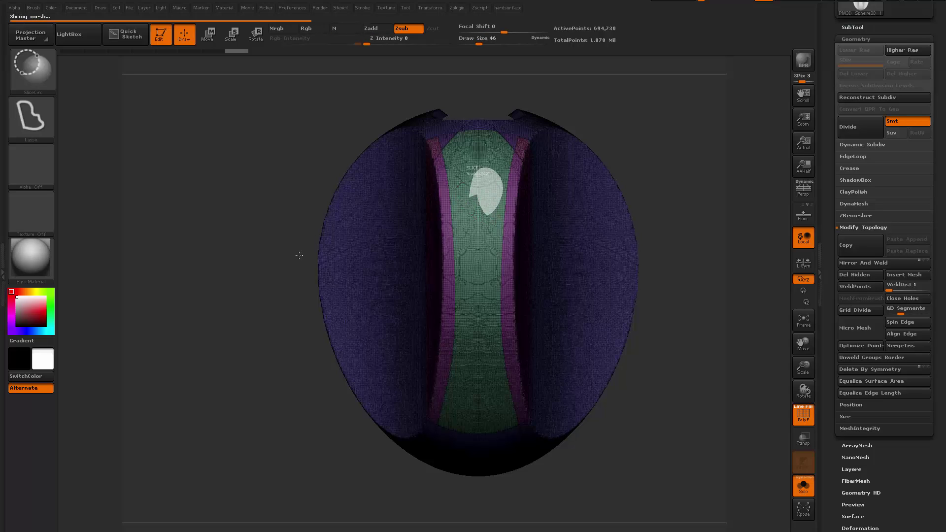
pyautogui.click(44, 118)
pyautogui.hotkey('ctrl', 'shift')
pyautogui.keyDown('ctrl'); pyautogui.keyDown('shift'); pyautogui.click(46, 112); pyautogui.keyUp('shift'); pyautogui.keyUp('ctrl')
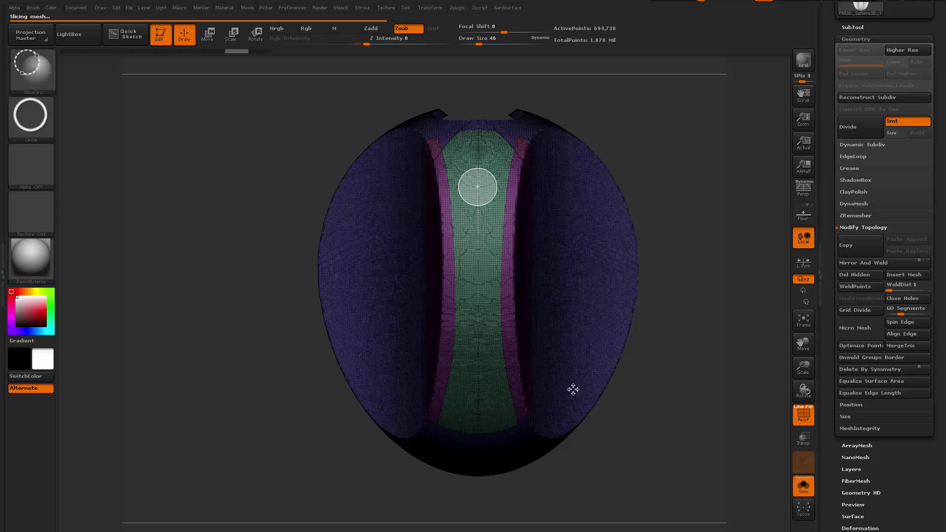
# Step: Slice three circles along the centerline of the middle strip and two more over one of its side edges
pyautogui.hotkey('ctrl', 'shift')
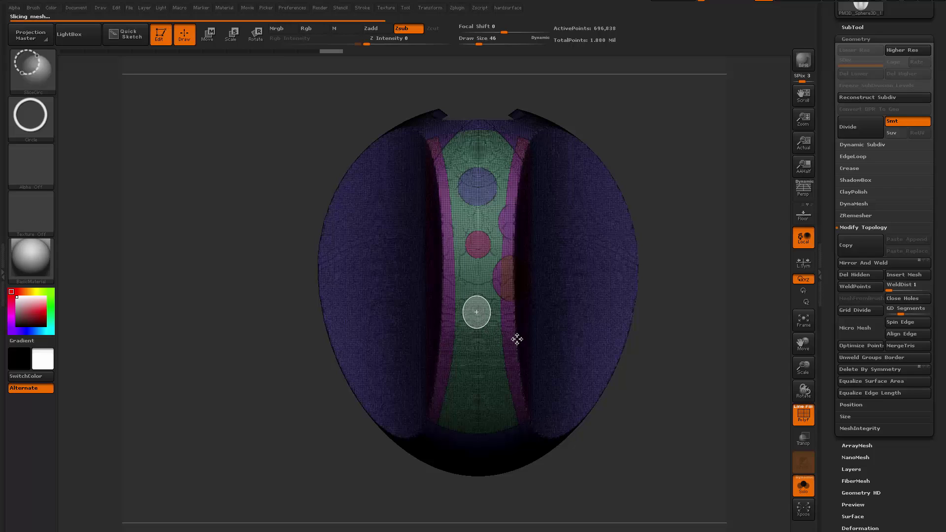
pyautogui.moveTo(658, 400)
pyautogui.keyDown('alt'); pyautogui.mouseDown()
pyautogui.moveTo(642, 407)
pyautogui.moveTo(642, 373)
pyautogui.moveTo(644, 394)
pyautogui.mouseUp(); pyautogui.keyUp('alt')
pyautogui.moveTo(644, 394)
pyautogui.keyDown('alt'); pyautogui.mouseDown()
pyautogui.moveTo(700, 449)
pyautogui.moveTo(708, 413)
pyautogui.mouseUp(); pyautogui.keyUp('alt')
pyautogui.hotkey('ctrl', 'z')
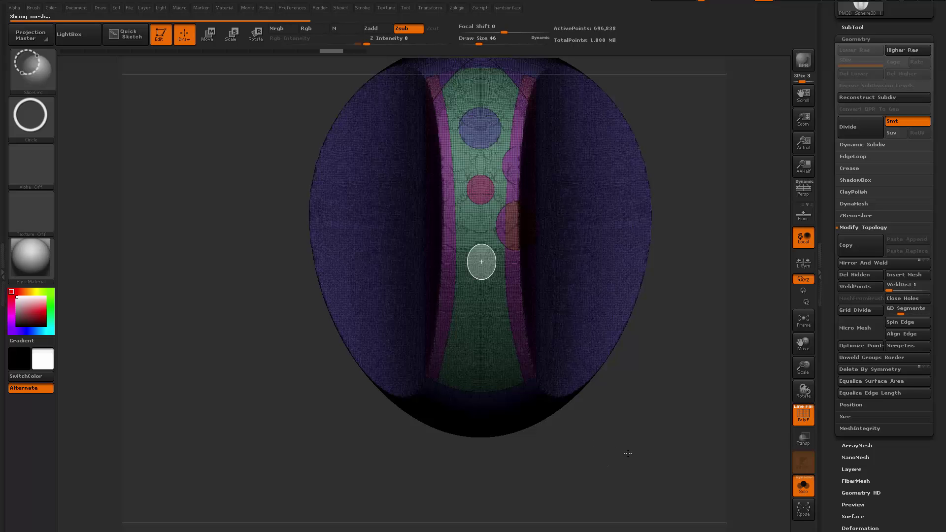
pyautogui.moveTo(688, 422)
pyautogui.keyDown('alt'); pyautogui.mouseDown()
pyautogui.moveTo(658, 399)
pyautogui.moveTo(656, 353)
pyautogui.moveTo(686, 422)
pyautogui.moveTo(683, 456)
pyautogui.mouseUp(); pyautogui.keyUp('alt')
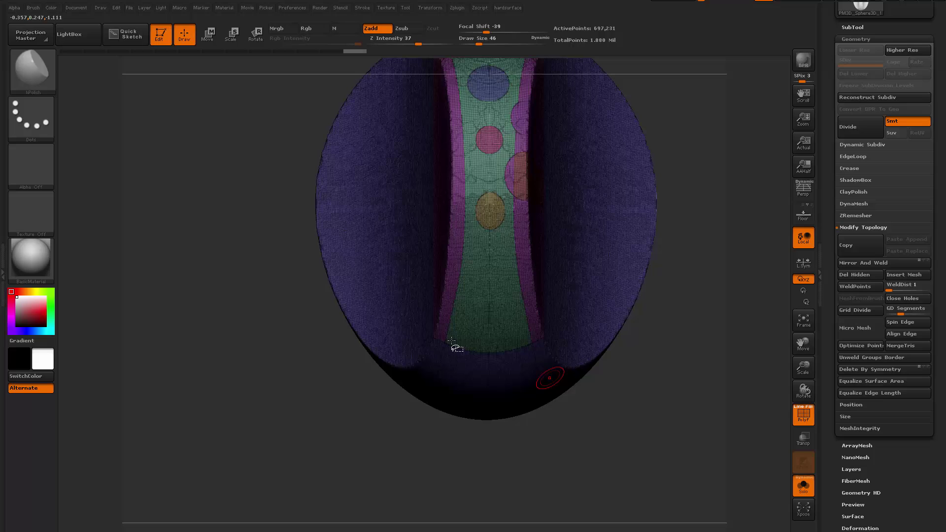
# Step: Slice matching angular notches into both lower sides of the middle strip using a different stroke, and isolate its central polygroup
pyautogui.keyDown('ctrl'); pyautogui.keyDown('shift'); pyautogui.click(25, 116); pyautogui.keyUp('shift'); pyautogui.keyUp('ctrl')
pyautogui.click(186, 126)
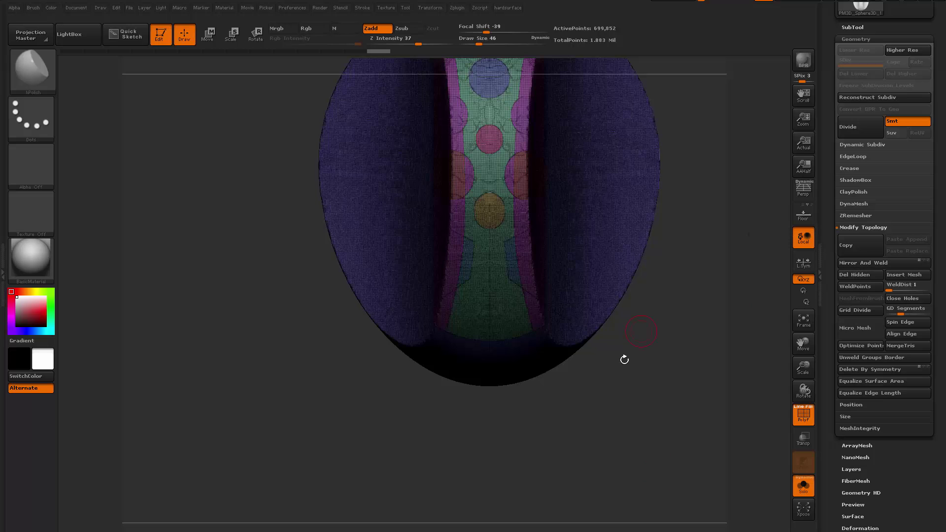
pyautogui.keyDown('ctrl'); pyautogui.keyDown('shift'); pyautogui.click(509, 317); pyautogui.keyUp('shift'); pyautogui.keyUp('ctrl')
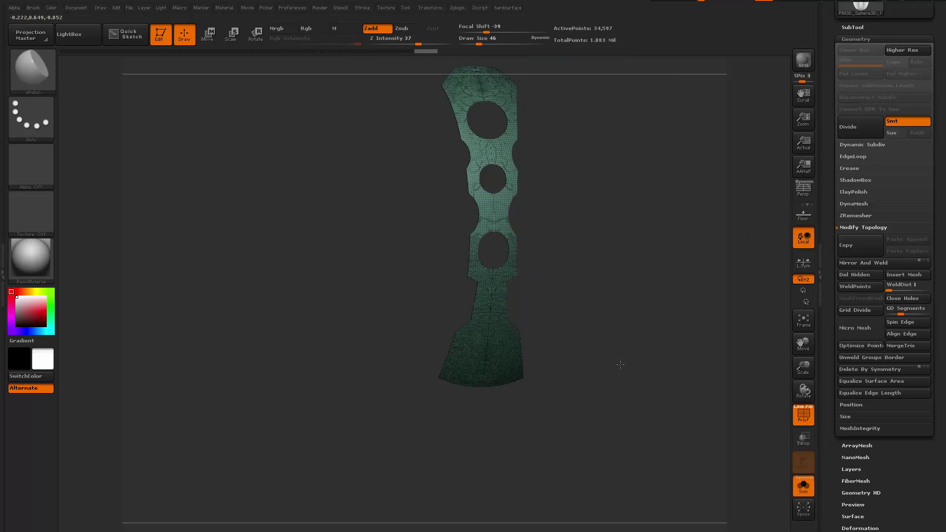
# Step: Delete the hidden geometry of the perforated strip
pyautogui.moveTo(621, 364); pyautogui.dragTo(647, 341)
pyautogui.moveTo(647, 341); pyautogui.dragTo(622, 349)
pyautogui.hotkey('shift', 'f')
pyautogui.hotkey('shift', 'f')
pyautogui.click(857, 275)
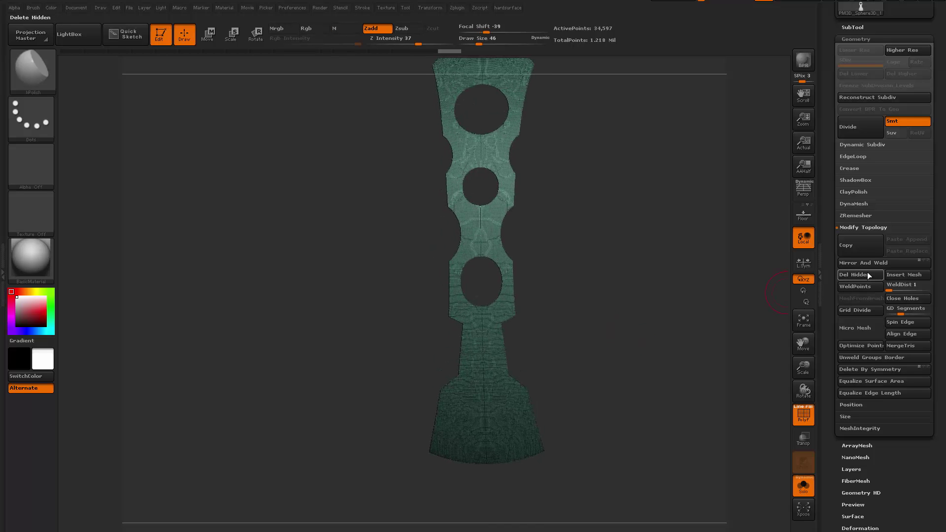
# Step: Remesh the strip with ZRemesher at a target polygon count of 5 and show its wireframe
pyautogui.moveTo(684, 316)
pyautogui.mouseDown()
pyautogui.moveTo(662, 321)
pyautogui.moveTo(670, 319)
pyautogui.mouseUp()
pyautogui.hotkey('shift', 'f')
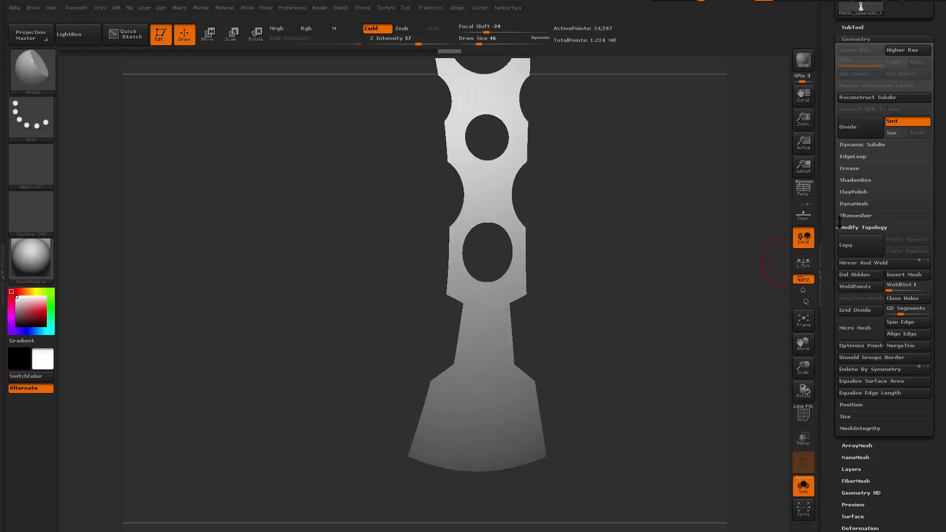
pyautogui.click(855, 216)
pyautogui.click(861, 236)
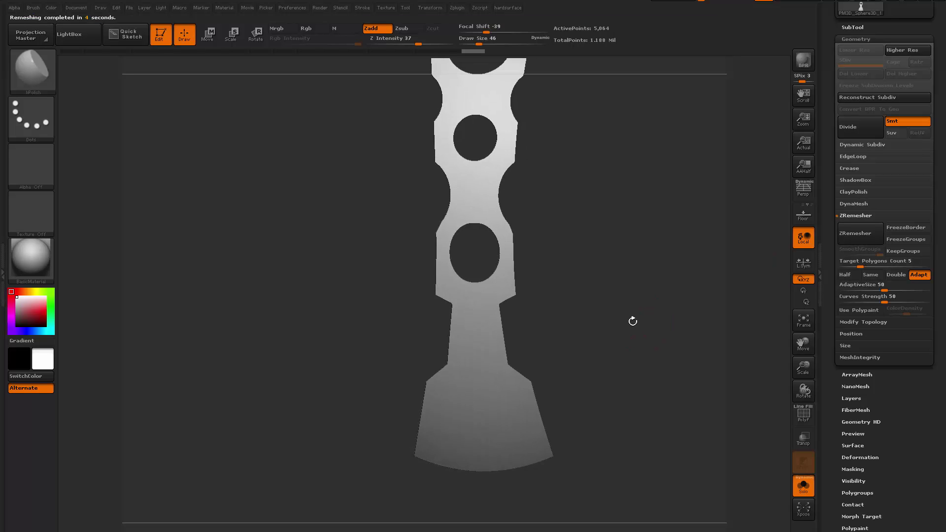
pyautogui.hotkey('shift', 'f')
pyautogui.moveTo(631, 313); pyautogui.dragTo(713, 288)
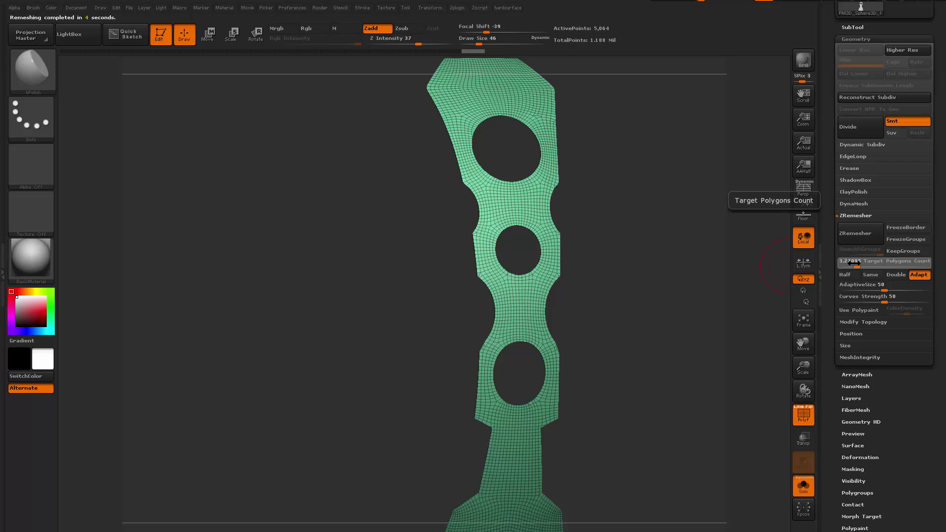
# Step: Try remeshing the strip at target polygon counts of 0.1 and 0.9447, undoing each attempt
pyautogui.moveTo(859, 263); pyautogui.dragTo(841, 264)
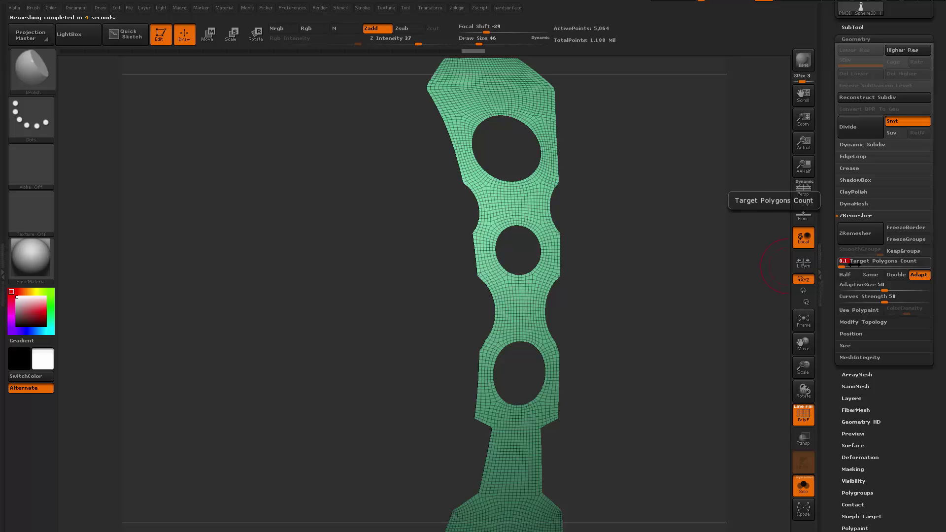
pyautogui.click(861, 236)
pyautogui.moveTo(707, 301)
pyautogui.mouseDown()
pyautogui.moveTo(694, 304)
pyautogui.moveTo(702, 313)
pyautogui.mouseUp()
pyautogui.hotkey('ctrl', 'z')
pyautogui.moveTo(842, 264); pyautogui.dragTo(849, 266)
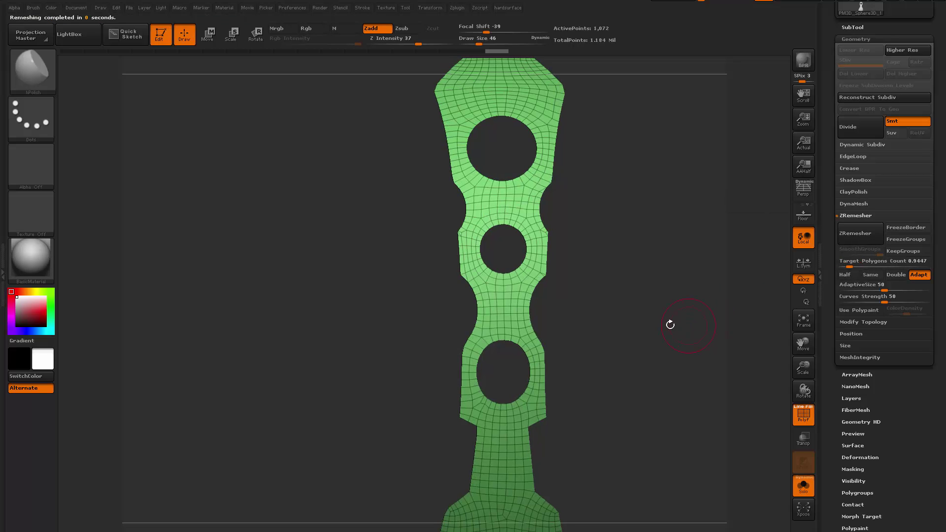
pyautogui.moveTo(634, 221); pyautogui.dragTo(647, 227)
pyautogui.hotkey('ctrl', 'z')
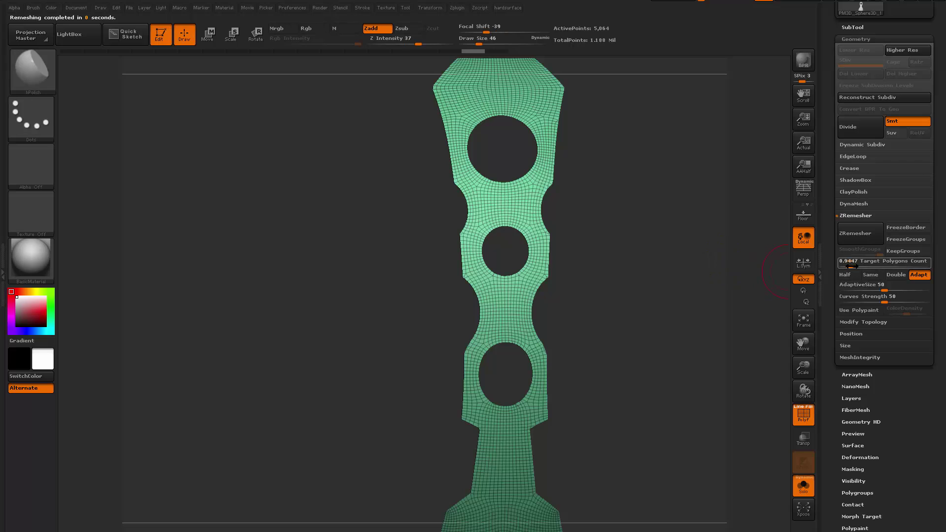
# Step: Remesh the strip at a target polygon count of 0.65764, and reduce it further with the Half option
pyautogui.click(847, 263)
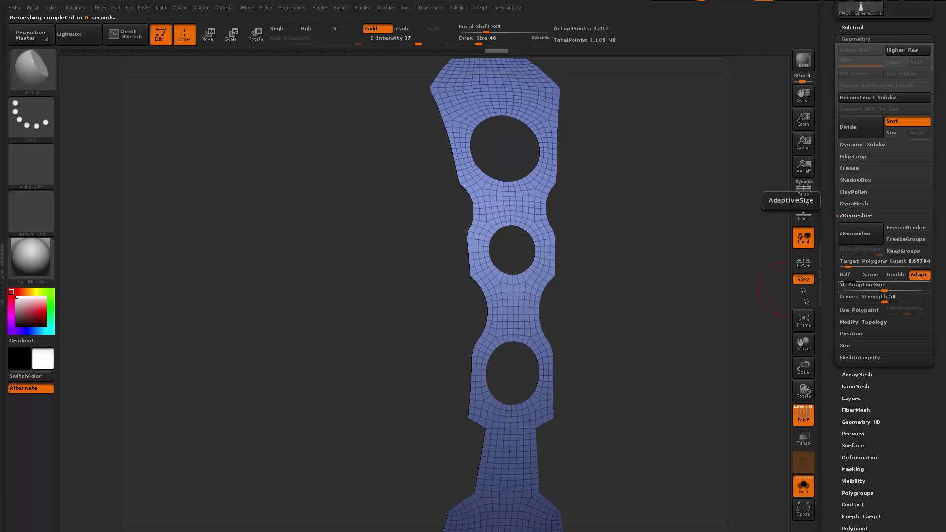
pyautogui.click(848, 275)
pyautogui.click(855, 236)
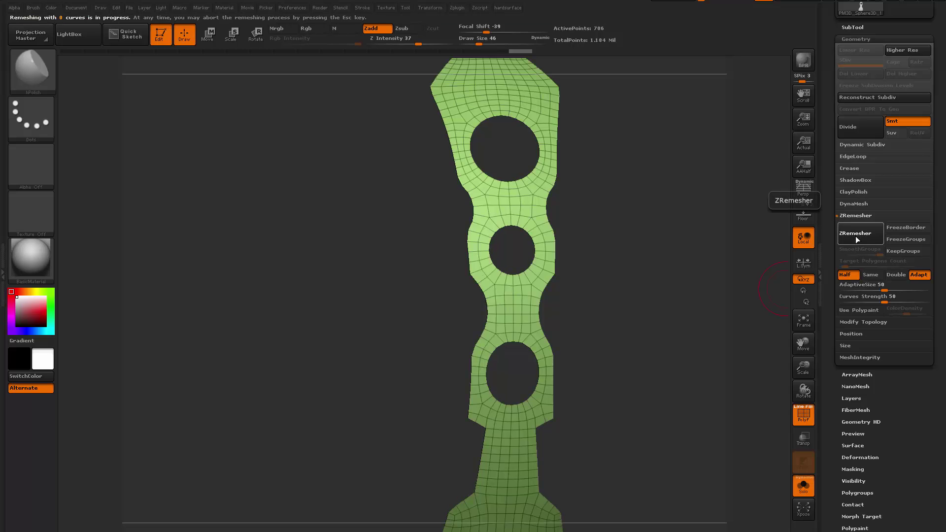
# Step: Switch to the ZModeler brush and set its polygon action to QMesh with All Polygons as the target
pyautogui.moveTo(706, 321)
pyautogui.mouseDown()
pyautogui.moveTo(655, 290)
pyautogui.moveTo(634, 214)
pyautogui.moveTo(653, 250)
pyautogui.moveTo(647, 271)
pyautogui.moveTo(678, 290)
pyautogui.moveTo(604, 312)
pyautogui.mouseUp()
pyautogui.press('b')
pyautogui.press('z')
pyautogui.press('m')
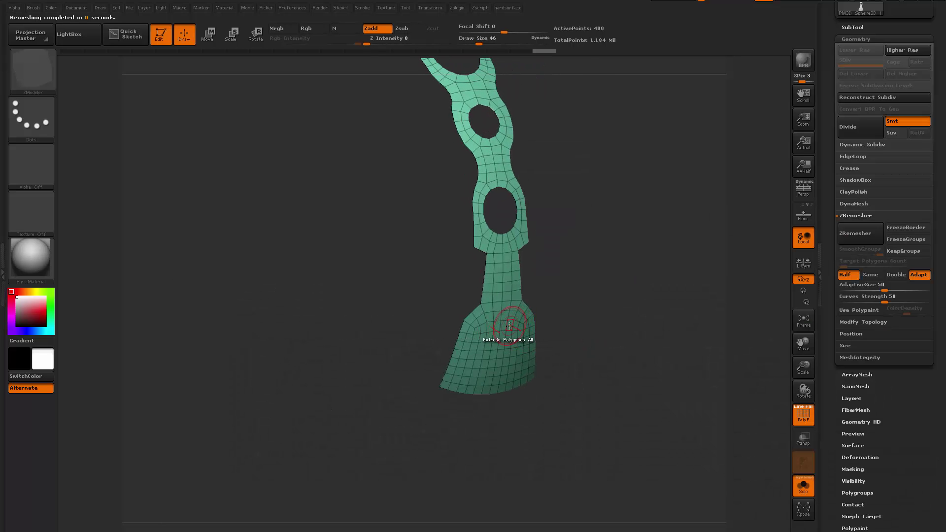
pyautogui.press('space')
pyautogui.click(567, 140)
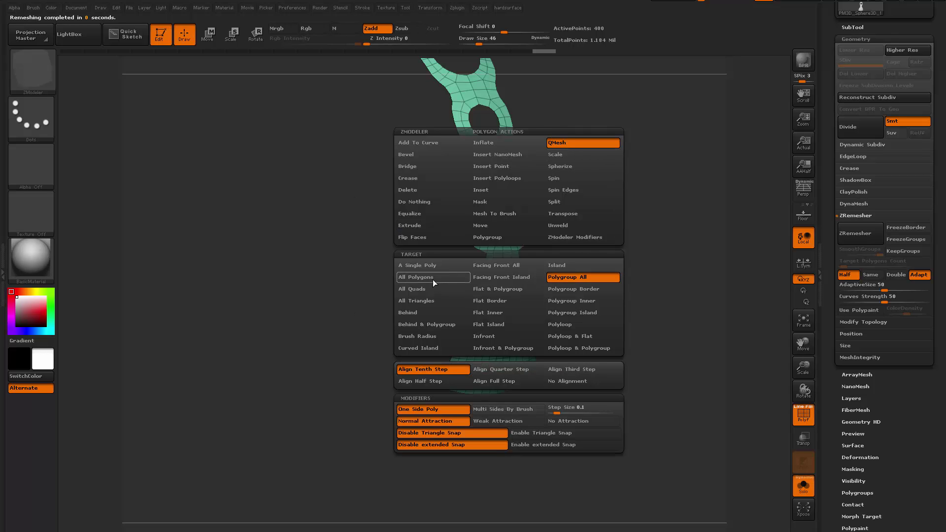
pyautogui.click(592, 277)
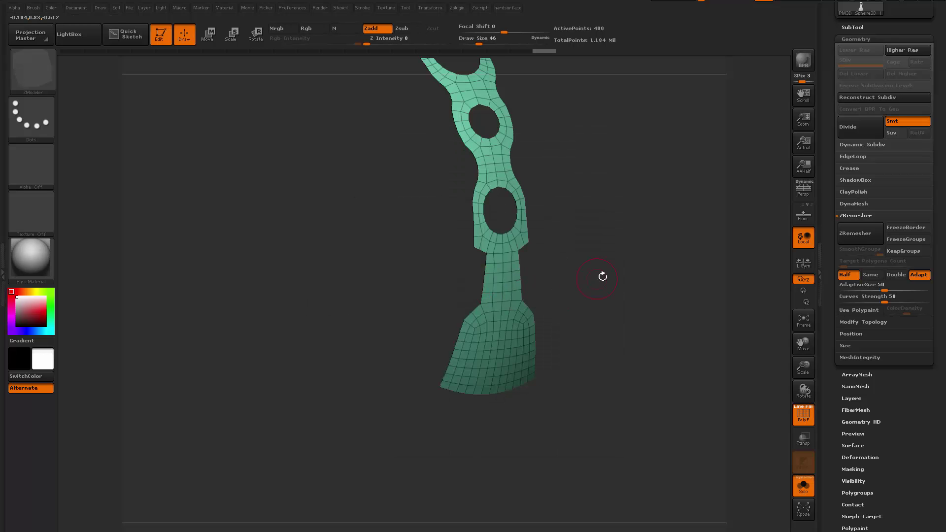
# Step: Try thickening the strip with QMesh, check it against the rest of the model, and undo the extrusion
pyautogui.moveTo(507, 271); pyautogui.dragTo(527, 267)
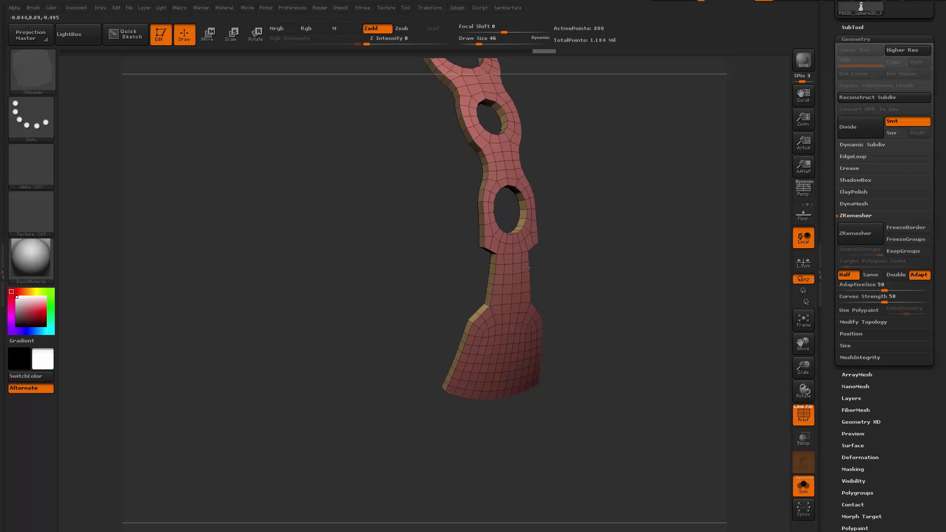
pyautogui.hotkey('shift', 's')
pyautogui.keyDown('alt'); pyautogui.moveTo(614, 297); pyautogui.dragTo(633, 276); pyautogui.keyUp('alt')
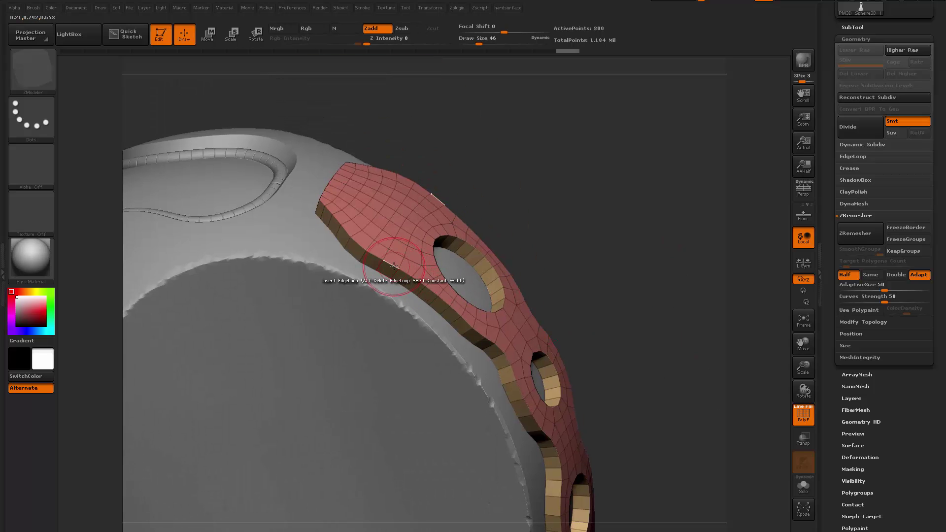
pyautogui.hotkey('ctrl', 'z')
# Step: Outline the strip's borders and polygroups with Frame Mesh curves and thicken the strip with two QMesh extrusions
pyautogui.moveTo(527, 202); pyautogui.dragTo(586, 163)
pyautogui.click(363, 8)
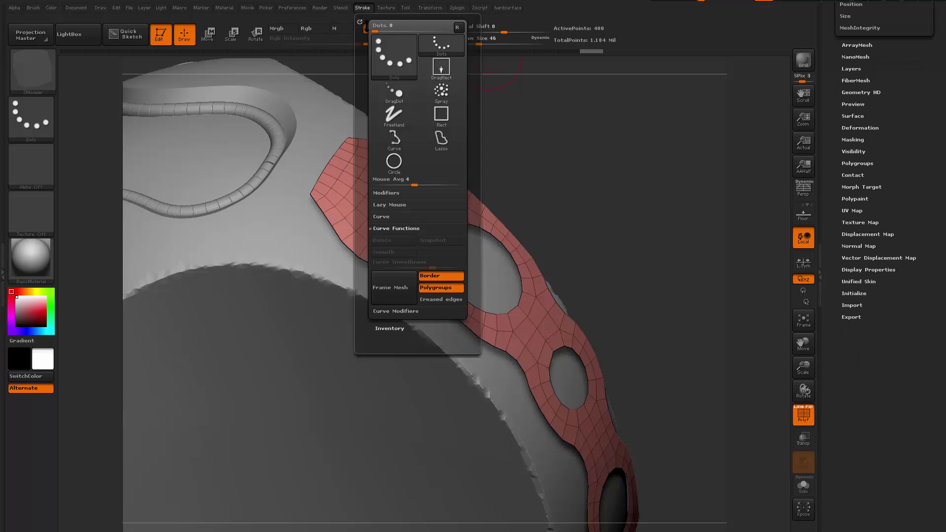
pyautogui.click(400, 291)
pyautogui.moveTo(599, 226); pyautogui.dragTo(611, 241)
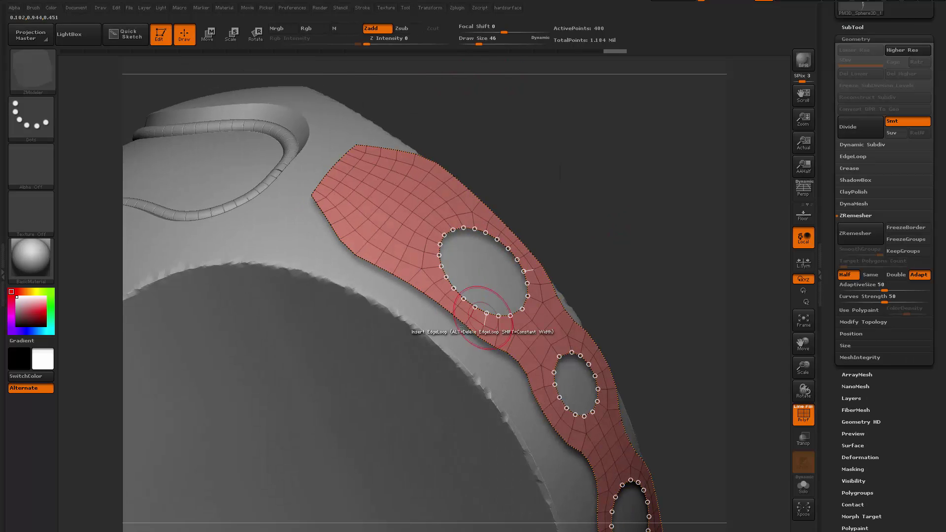
pyautogui.click(456, 320)
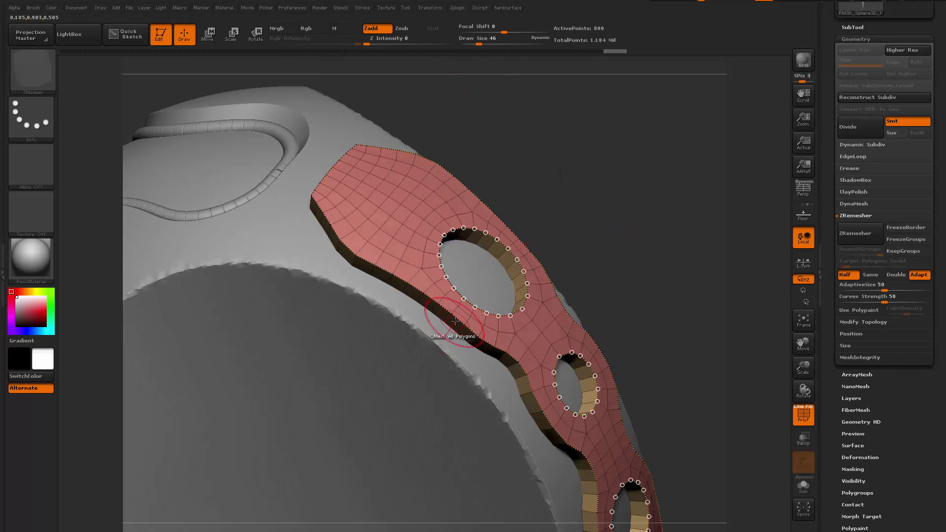
pyautogui.click(459, 319)
# Step: Check the thickened strip with the wireframe toggled and isolate it from the rest of the model
pyautogui.moveTo(573, 290)
pyautogui.keyDown('alt'); pyautogui.mouseDown()
pyautogui.moveTo(630, 264)
pyautogui.moveTo(633, 324)
pyautogui.mouseUp(); pyautogui.keyUp('alt')
pyautogui.hotkey('shift', 'f')
pyautogui.hotkey('shift', 'f')
pyautogui.moveTo(648, 411); pyautogui.dragTo(571, 426)
pyautogui.hotkey('alt', 's')
pyautogui.moveTo(508, 426)
pyautogui.mouseDown()
pyautogui.moveTo(472, 473)
pyautogui.moveTo(517, 310)
pyautogui.mouseUp()
# Step: Insert supporting edge loops along both bands of the strip's outer side wall with ZModeler
pyautogui.press('b')
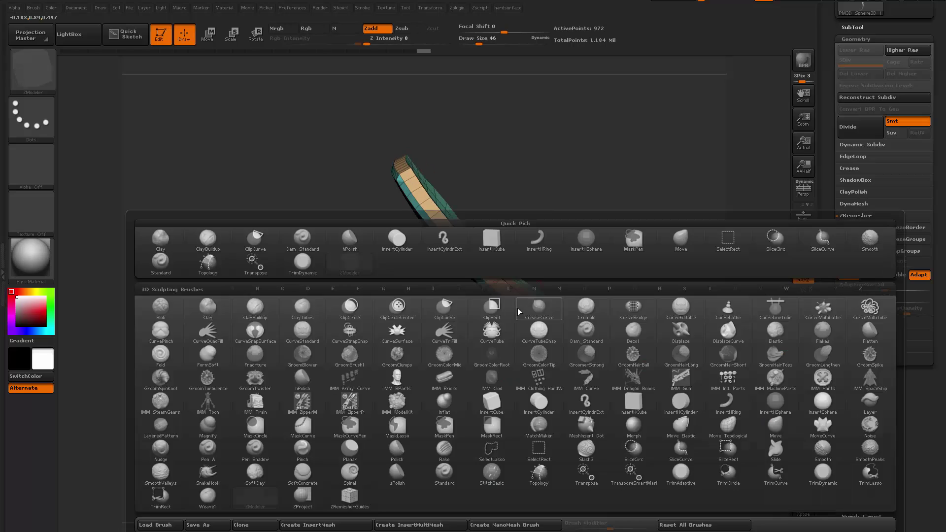
pyautogui.press('z')
pyautogui.press('m')
pyautogui.moveTo(572, 197); pyautogui.dragTo(591, 330)
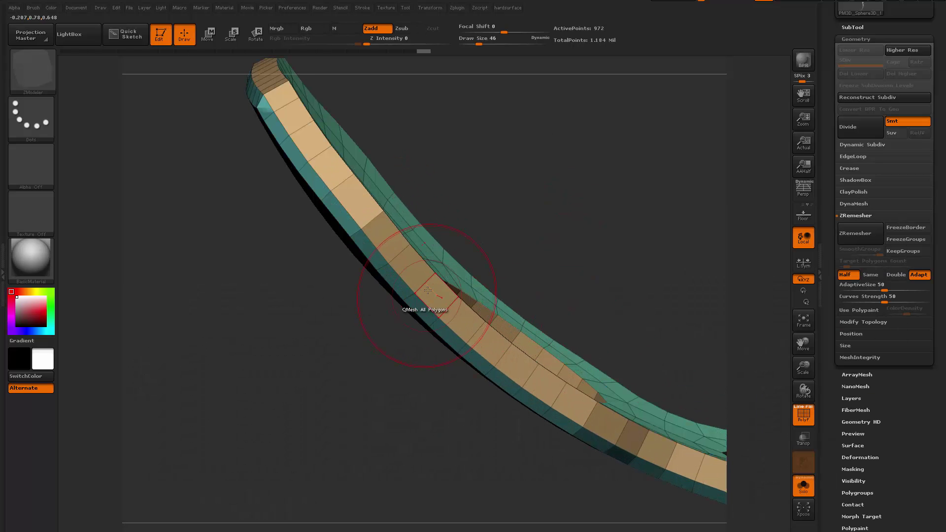
pyautogui.press('space')
pyautogui.click(424, 263)
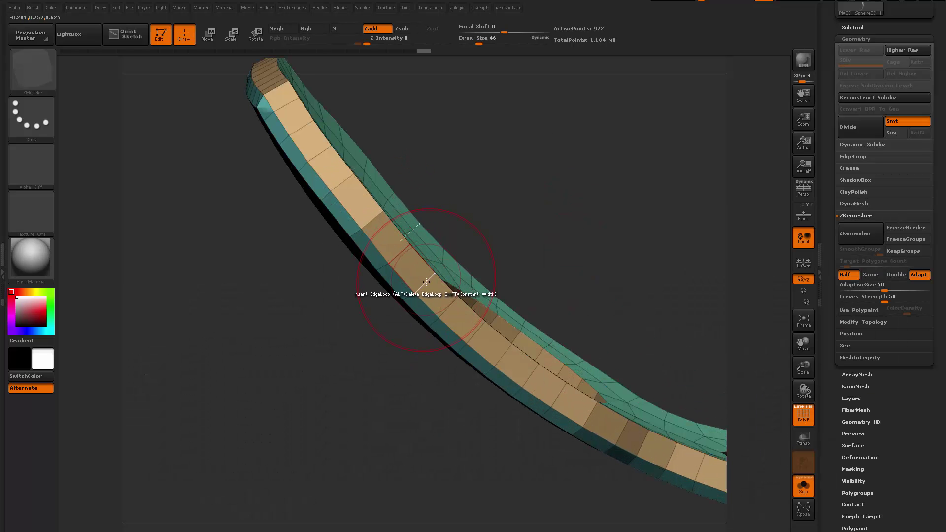
pyautogui.click(427, 282)
pyautogui.moveTo(419, 289); pyautogui.dragTo(412, 295)
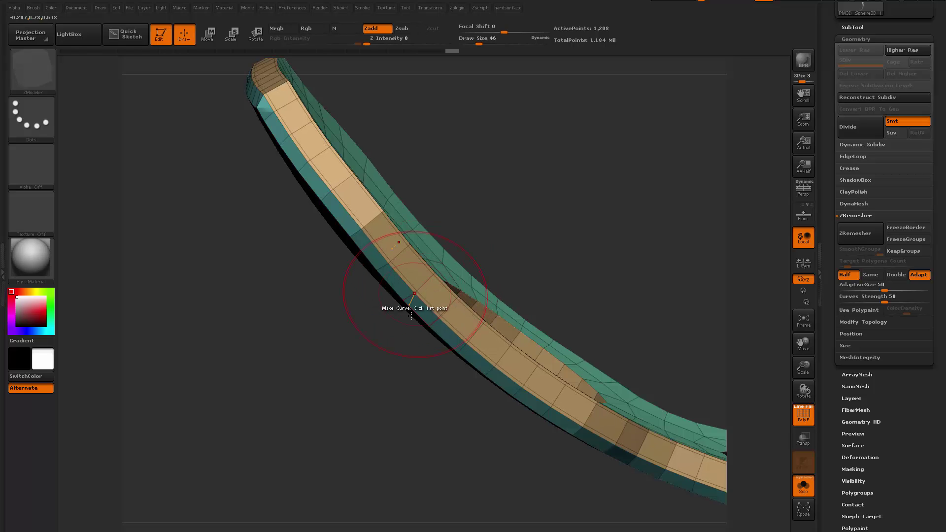
pyautogui.moveTo(347, 374); pyautogui.dragTo(415, 318)
pyautogui.click(405, 299)
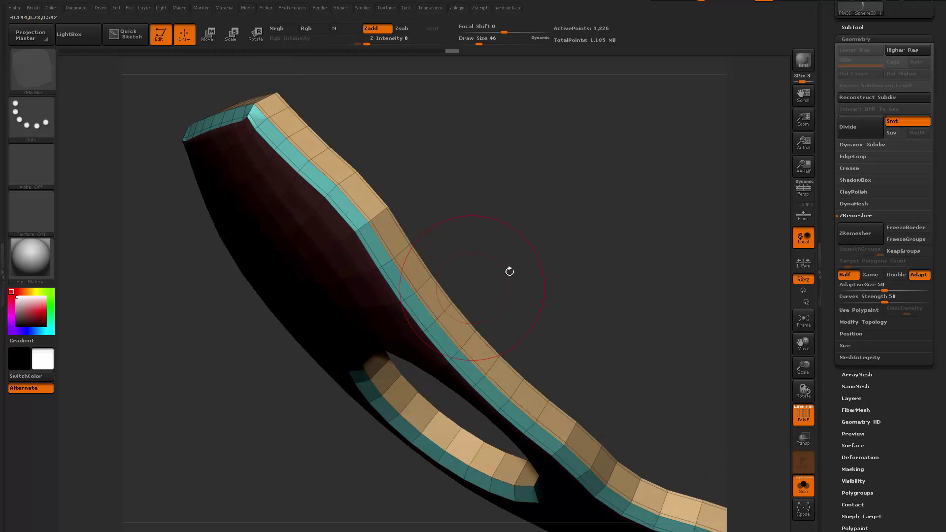
# Step: Insert supporting edge loops around the inner walls of the strip's largest and middle holes
pyautogui.moveTo(509, 272); pyautogui.dragTo(622, 315)
pyautogui.click(491, 382)
pyautogui.click(507, 372)
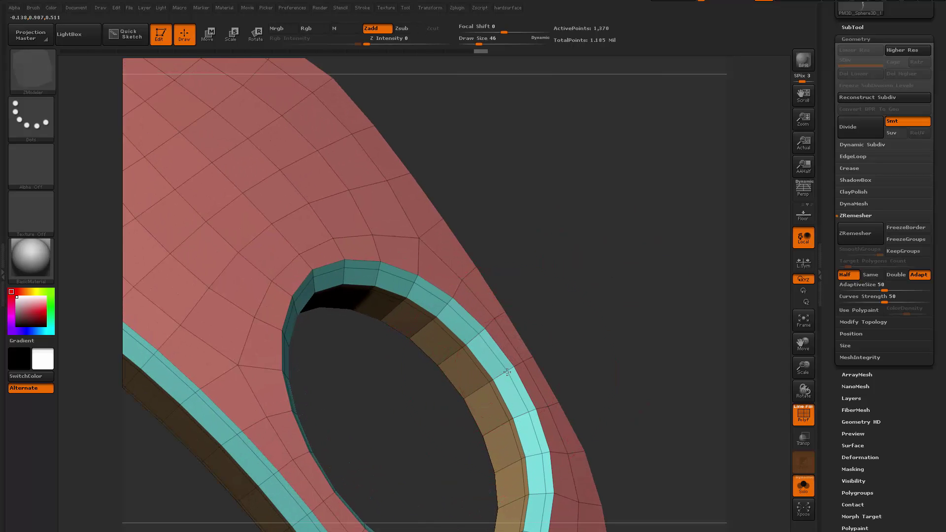
pyautogui.moveTo(507, 372); pyautogui.dragTo(512, 369)
pyautogui.keyDown('alt'); pyautogui.moveTo(604, 236); pyautogui.dragTo(585, 143); pyautogui.keyUp('alt')
pyautogui.keyDown('alt'); pyautogui.moveTo(664, 313); pyautogui.dragTo(598, 150); pyautogui.keyUp('alt')
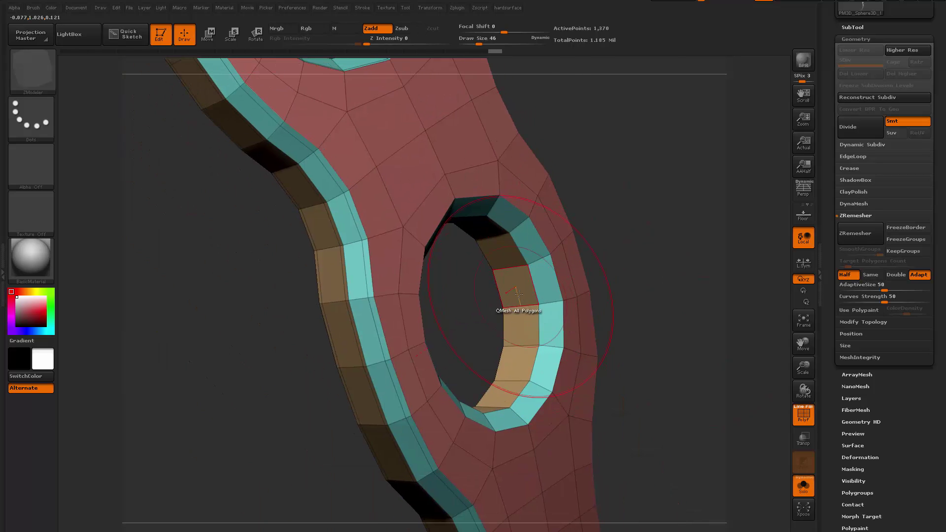
pyautogui.moveTo(519, 294); pyautogui.dragTo(546, 257)
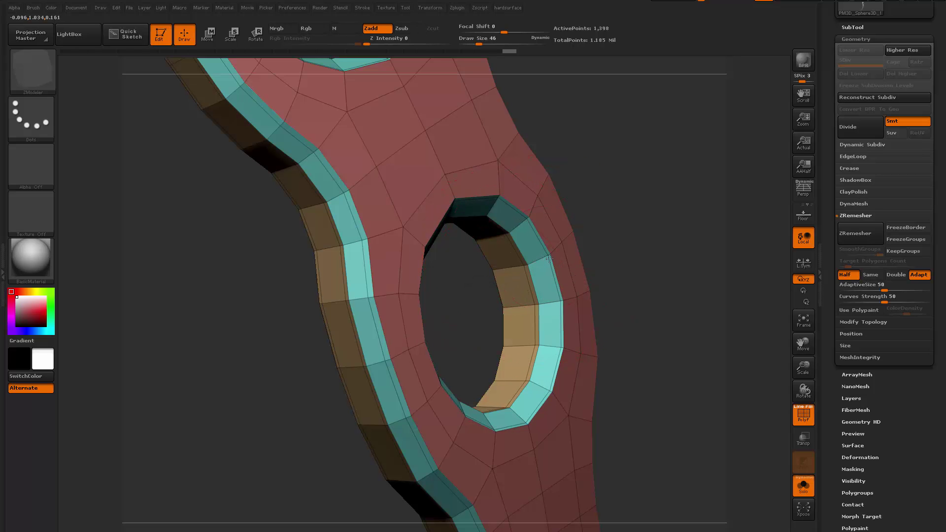
pyautogui.moveTo(616, 309); pyautogui.dragTo(690, 271)
# Step: Turn on Dynamic Subdivision for the strip and show the rest of the model around it
pyautogui.press('d')
pyautogui.moveTo(689, 271); pyautogui.dragTo(515, 376)
pyautogui.hotkey('shift', 'f')
pyautogui.hotkey('alt', 's')
pyautogui.moveTo(590, 488)
pyautogui.keyDown('alt'); pyautogui.mouseDown()
pyautogui.moveTo(606, 235)
pyautogui.moveTo(596, 300)
pyautogui.moveTo(485, 442)
pyautogui.moveTo(456, 443)
pyautogui.mouseUp(); pyautogui.keyUp('alt')
pyautogui.hotkey('shift', 'f')
pyautogui.hotkey('shift', 'f')
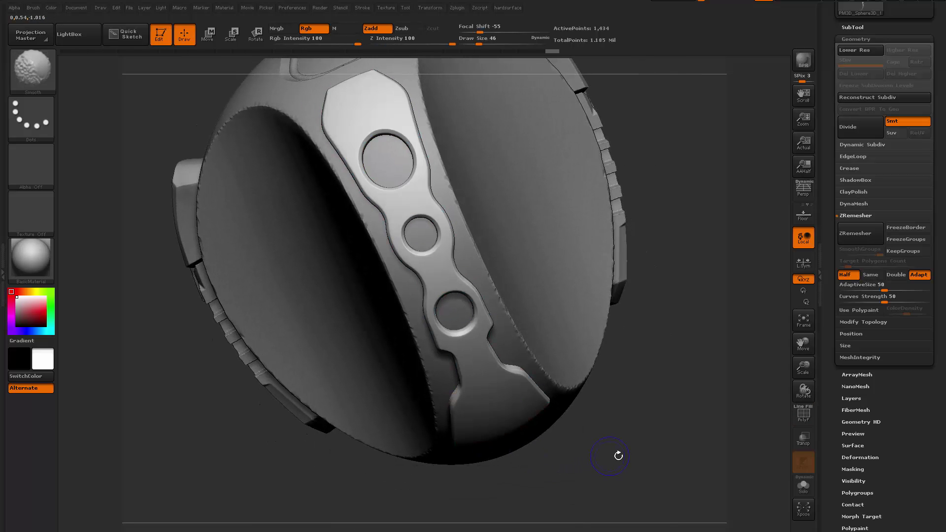
# Step: Examine the strip on the full model from several angles, with Dynamic Subdivision and the wireframe toggled for comparison
pyautogui.hotkey('shift', 'f')
pyautogui.hotkey('shift', 'd')
pyautogui.moveTo(648, 458); pyautogui.dragTo(636, 486)
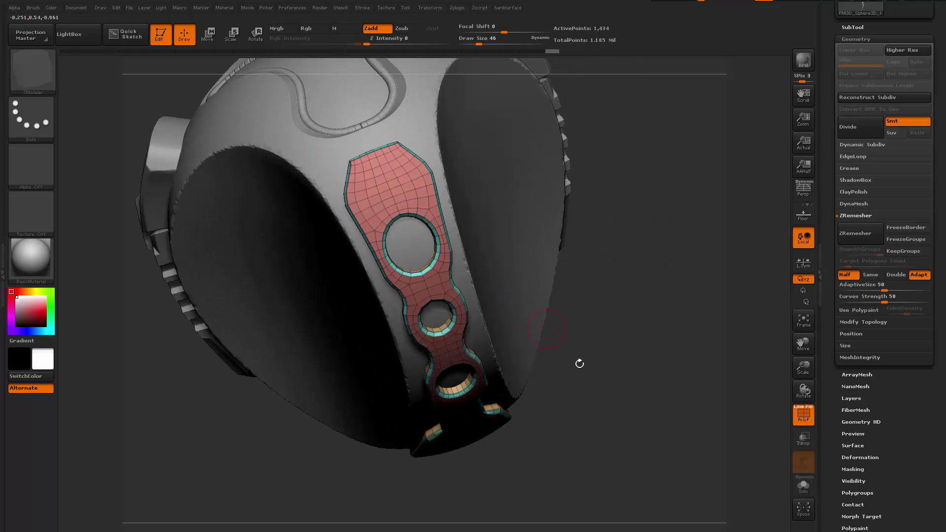
pyautogui.moveTo(580, 363); pyautogui.dragTo(391, 241)
pyautogui.moveTo(319, 429); pyautogui.dragTo(276, 394)
pyautogui.press('f')
pyautogui.moveTo(348, 405); pyautogui.dragTo(364, 422)
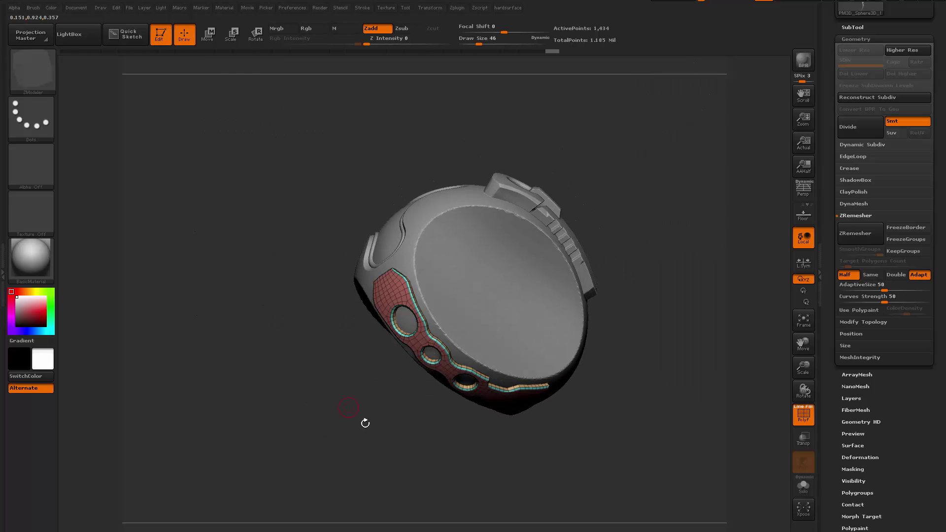
pyautogui.press('d')
pyautogui.press('f')
pyautogui.moveTo(404, 531); pyautogui.dragTo(401, 527)
pyautogui.hotkey('shift', 'f')
pyautogui.moveTo(389, 481)
pyautogui.mouseDown()
pyautogui.moveTo(391, 468)
pyautogui.moveTo(508, 474)
pyautogui.moveTo(499, 327)
pyautogui.moveTo(591, 459)
pyautogui.moveTo(503, 423)
pyautogui.moveTo(473, 431)
pyautogui.moveTo(535, 433)
pyautogui.moveTo(506, 430)
pyautogui.moveTo(529, 423)
pyautogui.moveTo(627, 450)
pyautogui.moveTo(687, 430)
pyautogui.moveTo(640, 426)
pyautogui.mouseUp()
pyautogui.moveTo(644, 329)
pyautogui.mouseDown()
pyautogui.moveTo(602, 323)
pyautogui.moveTo(645, 325)
pyautogui.moveTo(677, 374)
pyautogui.moveTo(642, 348)
pyautogui.moveTo(605, 396)
pyautogui.moveTo(633, 342)
pyautogui.moveTo(522, 289)
pyautogui.mouseUp()
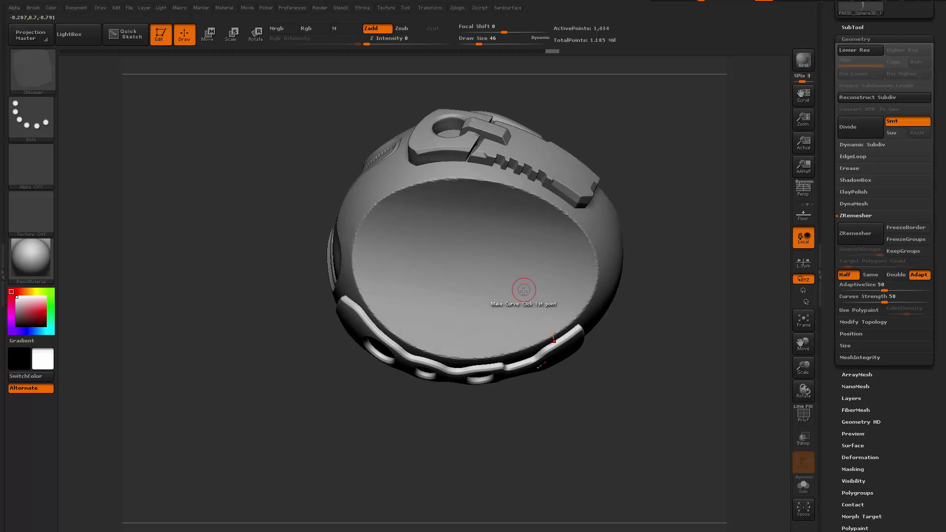
pyautogui.press('shift')
pyautogui.hotkey('shift', 'f')
pyautogui.moveTo(619, 393); pyautogui.dragTo(647, 389)
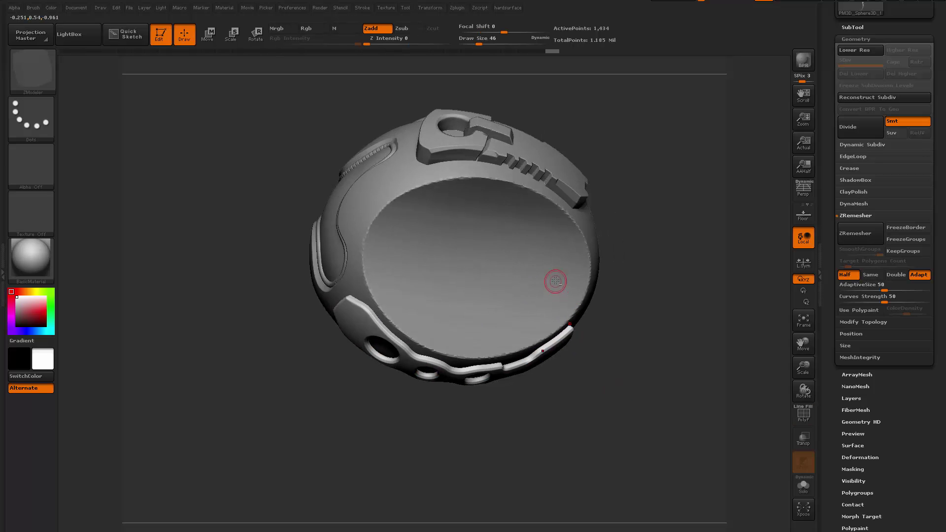
# Step: Select the main body subtool and switch to the Move brush
pyautogui.keyDown('alt'); pyautogui.click(555, 281); pyautogui.keyUp('alt')
pyautogui.moveTo(619, 353); pyautogui.dragTo(665, 375)
pyautogui.moveTo(576, 365); pyautogui.dragTo(609, 392)
pyautogui.press('space')
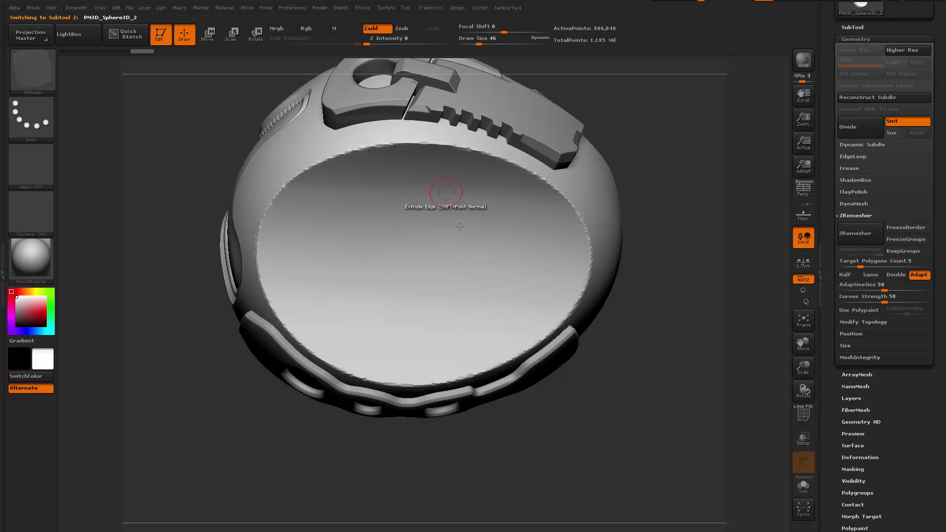
pyautogui.press('b')
pyautogui.press('m')
pyautogui.press('v')
pyautogui.press('space')
pyautogui.moveTo(456, 227); pyautogui.dragTo(460, 226)
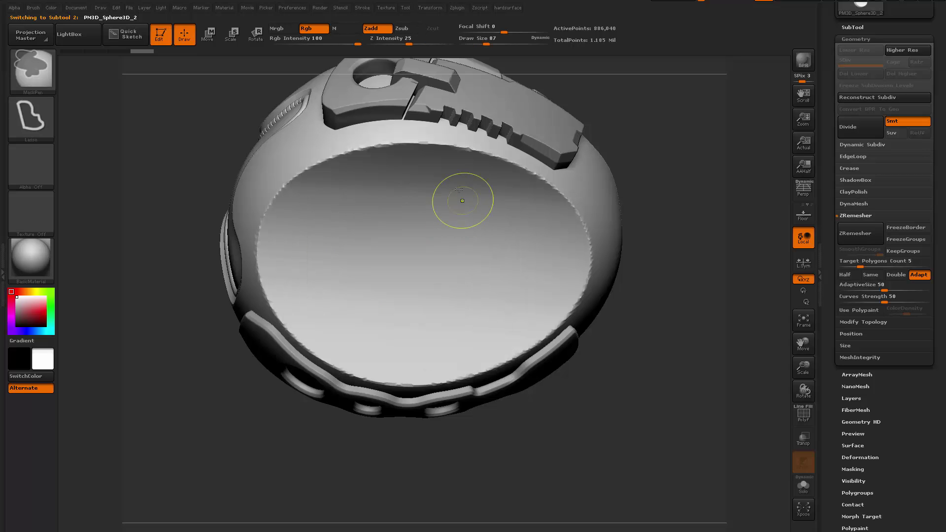
# Step: Try to mask the body's oval face and step through the undo history to bring the missing body back
pyautogui.moveTo(460, 195)
pyautogui.keyDown('ctrl'); pyautogui.mouseDown()
pyautogui.moveTo(321, 264)
pyautogui.moveTo(528, 323)
pyautogui.moveTo(473, 199)
pyautogui.moveTo(462, 198)
pyautogui.mouseUp(); pyautogui.keyUp('ctrl')
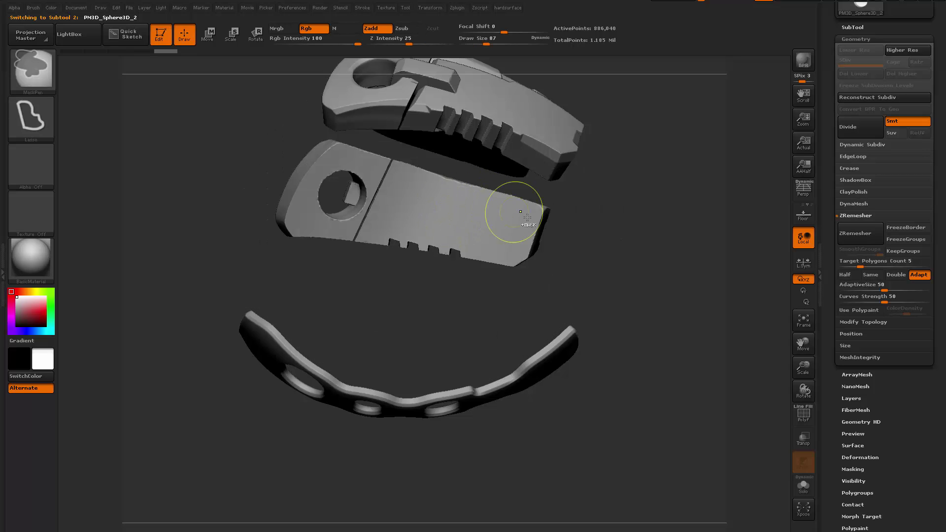
pyautogui.moveTo(661, 285); pyautogui.dragTo(671, 327)
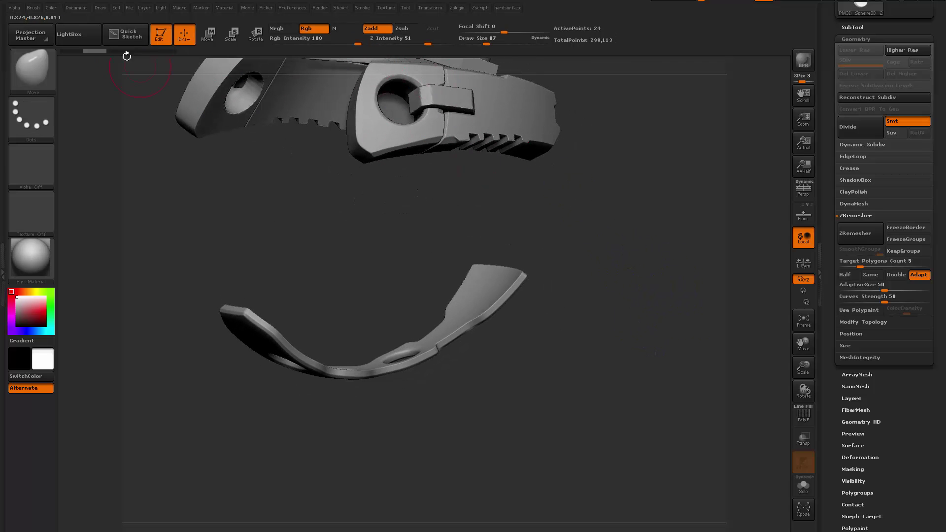
pyautogui.moveTo(74, 52); pyautogui.dragTo(195, 76)
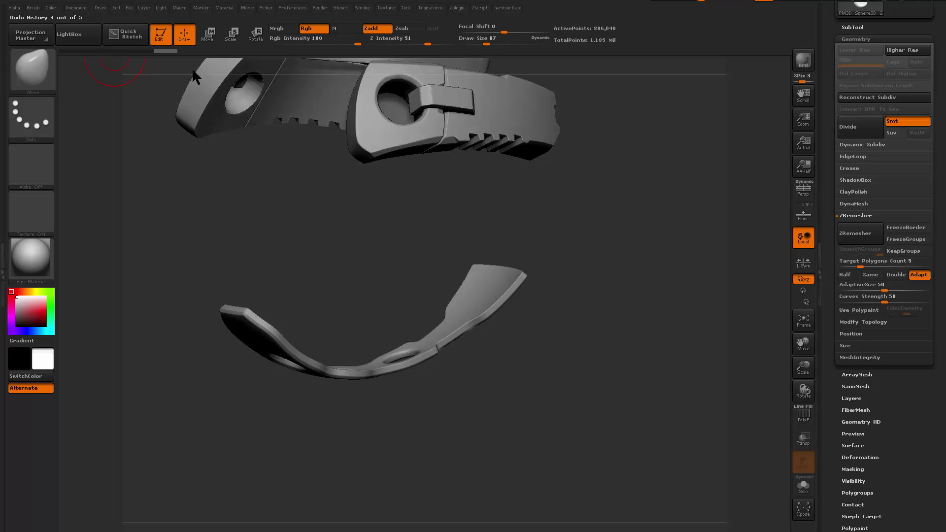
pyautogui.click(852, 28)
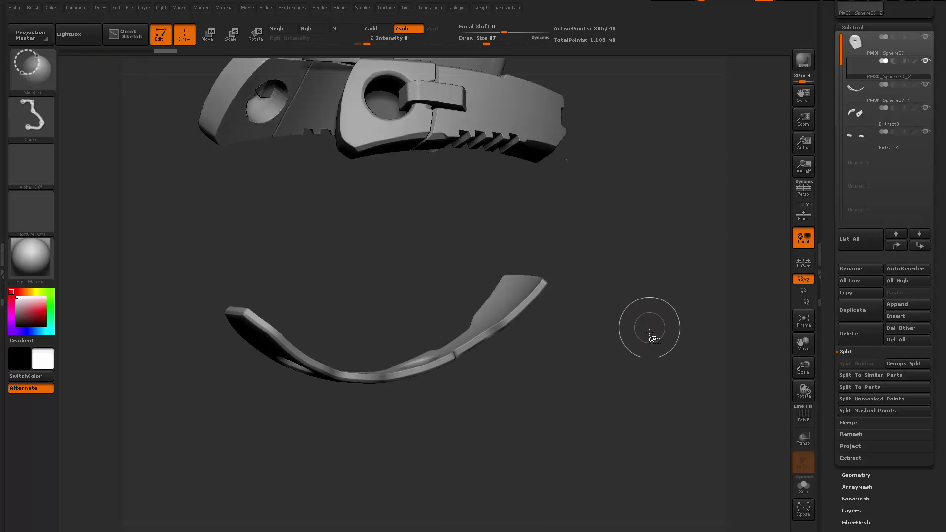
pyautogui.moveTo(648, 327); pyautogui.dragTo(634, 332)
pyautogui.hotkey('ctrl', 'z')
pyautogui.hotkey('ctrl', 'z')
pyautogui.hotkey('ctrl', 'z')
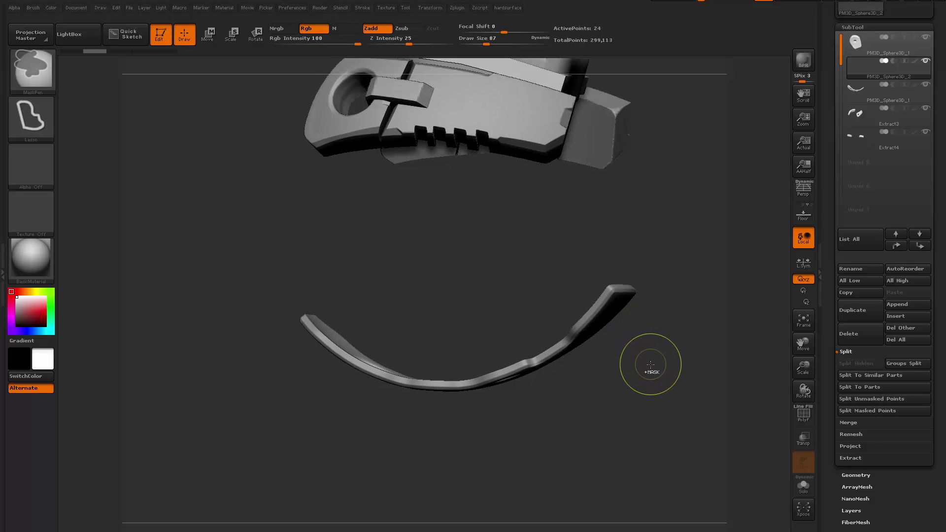
# Step: Isolate the subtool PM3D_Sphere3D_2 and step forward in its undo history to recover the body mesh
pyautogui.moveTo(650, 368); pyautogui.dragTo(793, 166)
pyautogui.moveTo(861, 72)
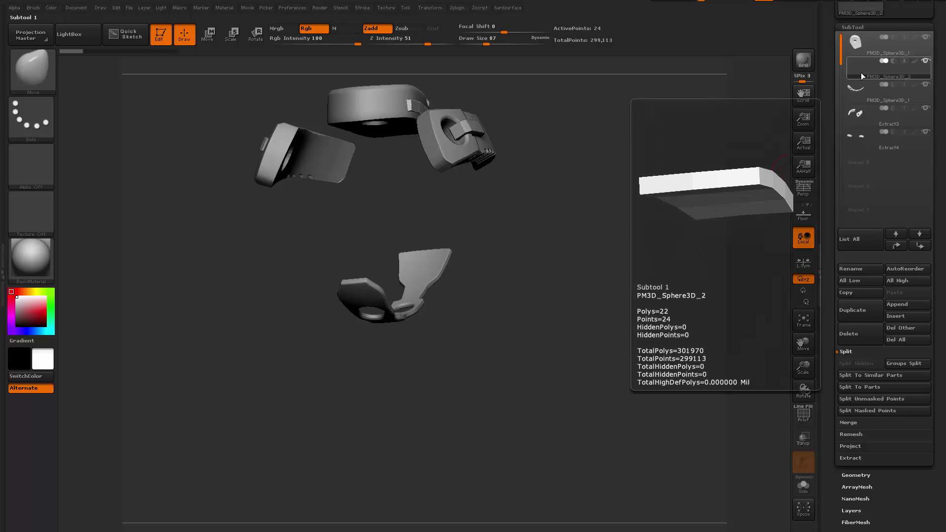
pyautogui.moveTo(596, 296); pyautogui.dragTo(629, 330)
pyautogui.hotkey('alt', 's')
pyautogui.hotkey('shift', 'f')
pyautogui.hotkey('shift', 'f')
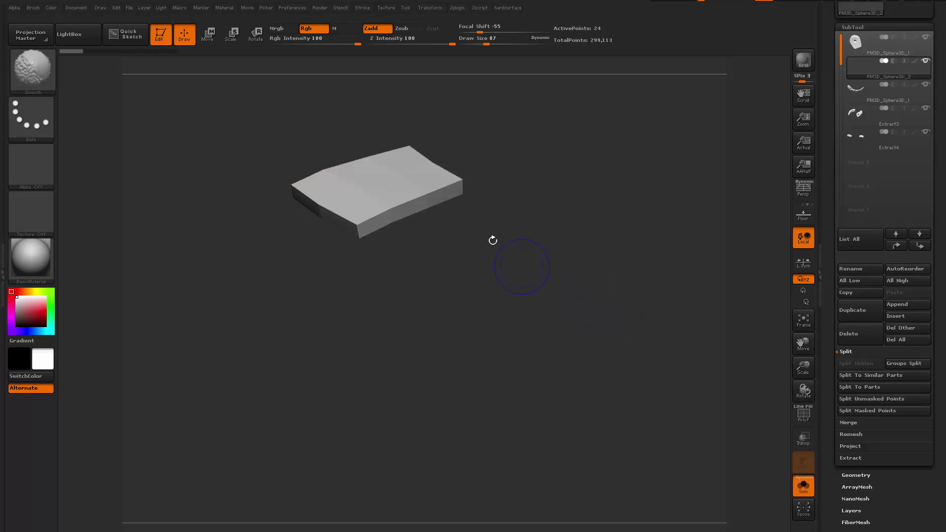
pyautogui.moveTo(85, 53); pyautogui.dragTo(147, 60)
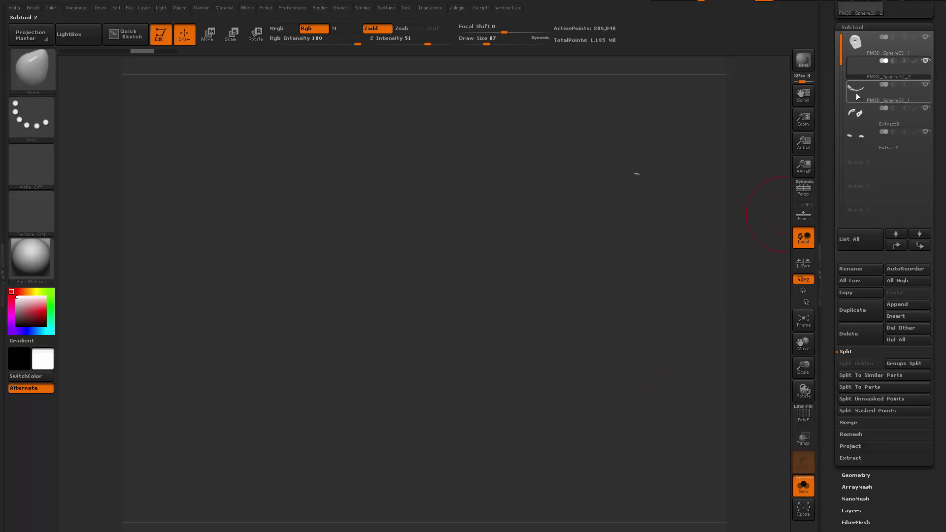
pyautogui.click(856, 72)
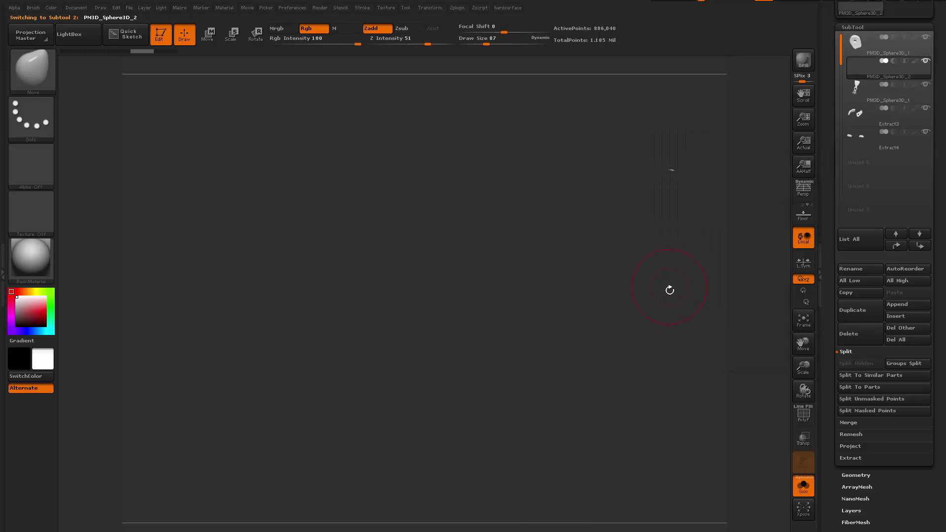
pyautogui.hotkey('shift', 'f')
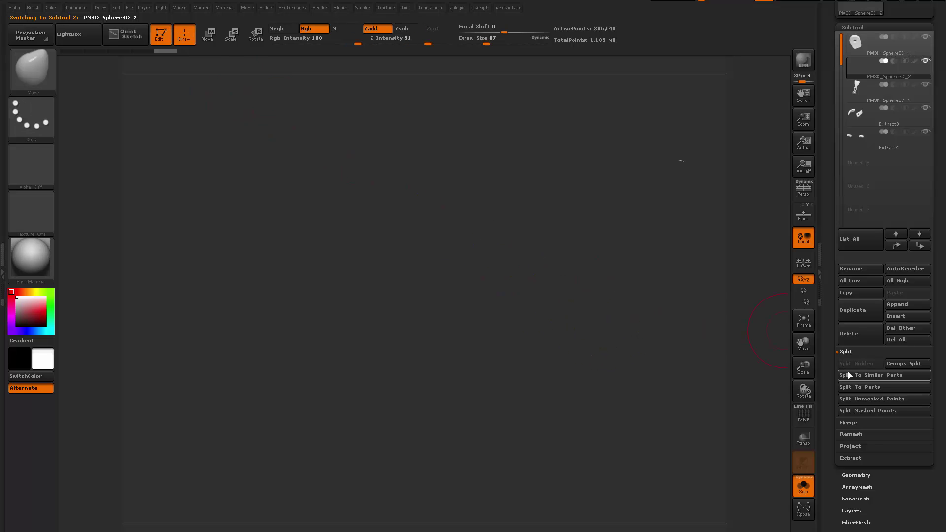
# Step: Step the isolated subtool's undo history back to the thin plate and look into its Modify Topology options
pyautogui.click(847, 474)
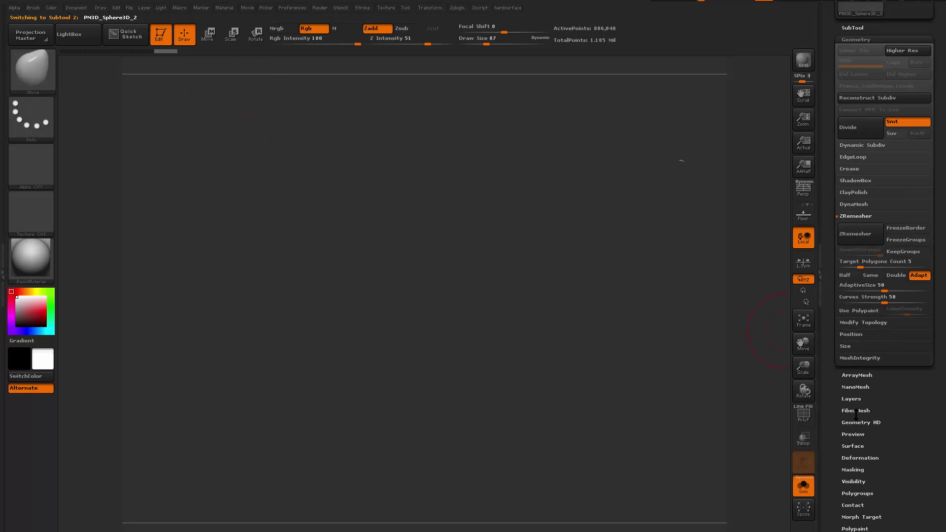
pyautogui.moveTo(168, 48); pyautogui.dragTo(119, 50)
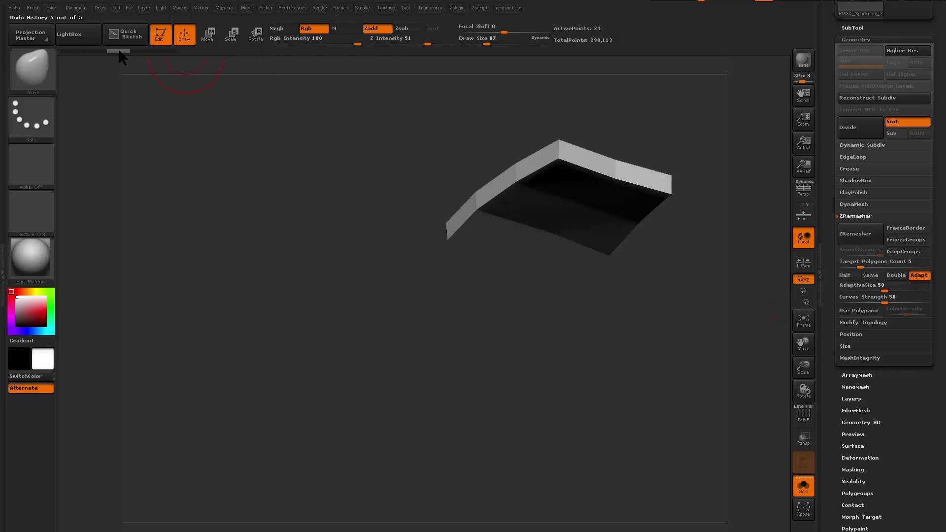
pyautogui.moveTo(384, 286); pyautogui.dragTo(702, 385)
pyautogui.click(866, 321)
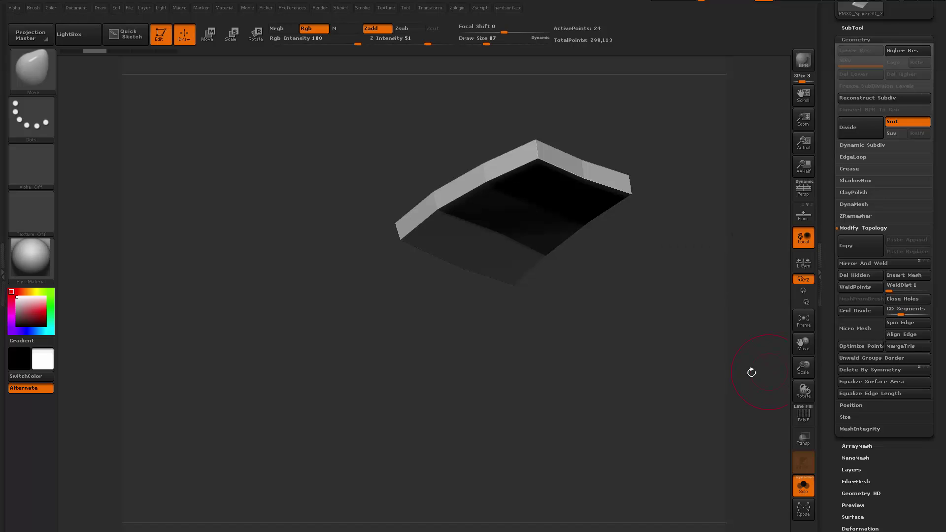
pyautogui.click(850, 28)
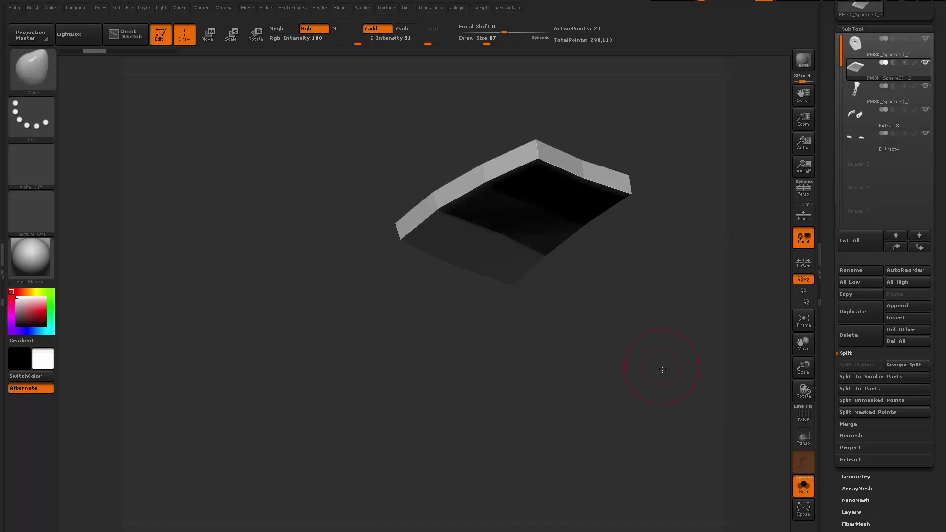
# Step: Examine the isolated plate from several angles with its wireframe and polygroups shown
pyautogui.moveTo(661, 369)
pyautogui.mouseDown()
pyautogui.moveTo(675, 382)
pyautogui.moveTo(647, 378)
pyautogui.moveTo(618, 334)
pyautogui.moveTo(655, 284)
pyautogui.moveTo(645, 301)
pyautogui.moveTo(632, 239)
pyautogui.moveTo(620, 291)
pyautogui.moveTo(640, 250)
pyautogui.mouseUp()
pyautogui.click(674, 383)
pyautogui.click(637, 246)
pyautogui.hotkey('shift', 'f')
pyautogui.hotkey('shift', 'f')
pyautogui.hotkey('shift', 'f')
pyautogui.keyDown('alt'); pyautogui.moveTo(640, 218); pyautogui.dragTo(610, 233); pyautogui.keyUp('alt')
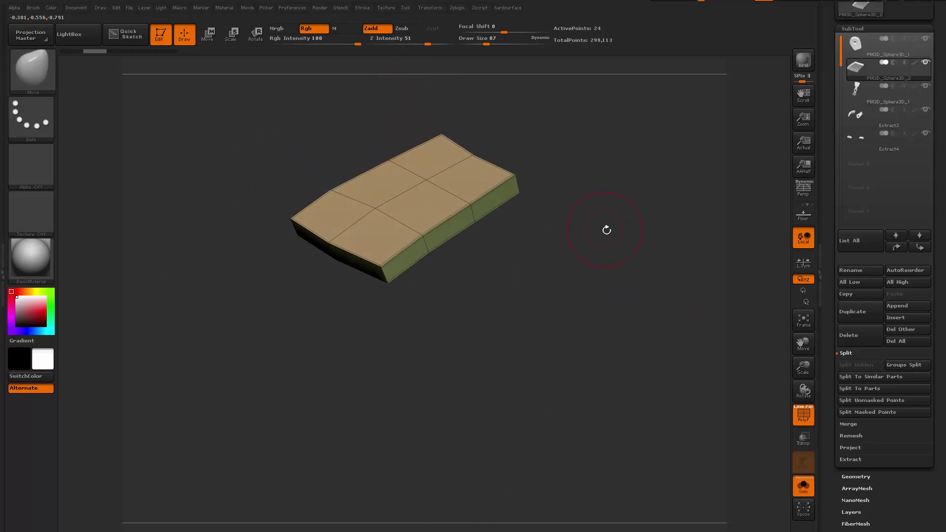
pyautogui.moveTo(554, 260); pyautogui.dragTo(557, 237)
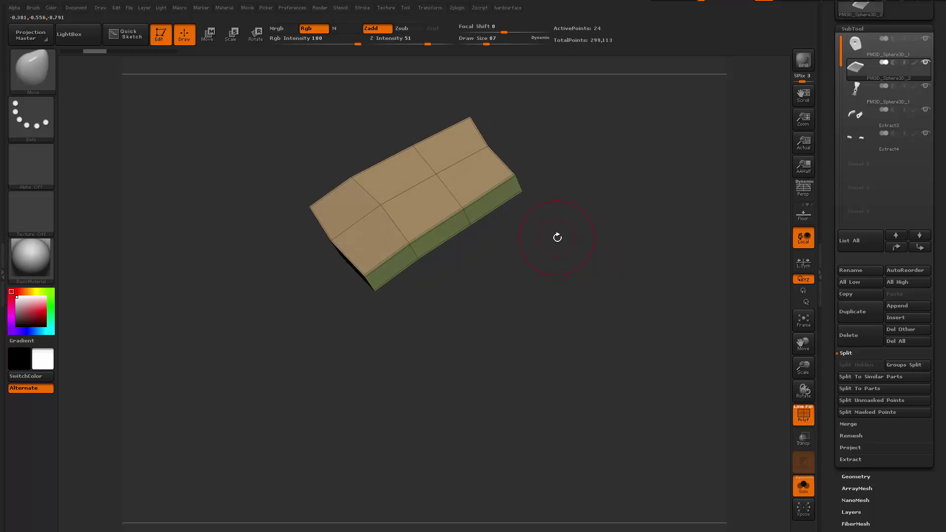
pyautogui.press('n')
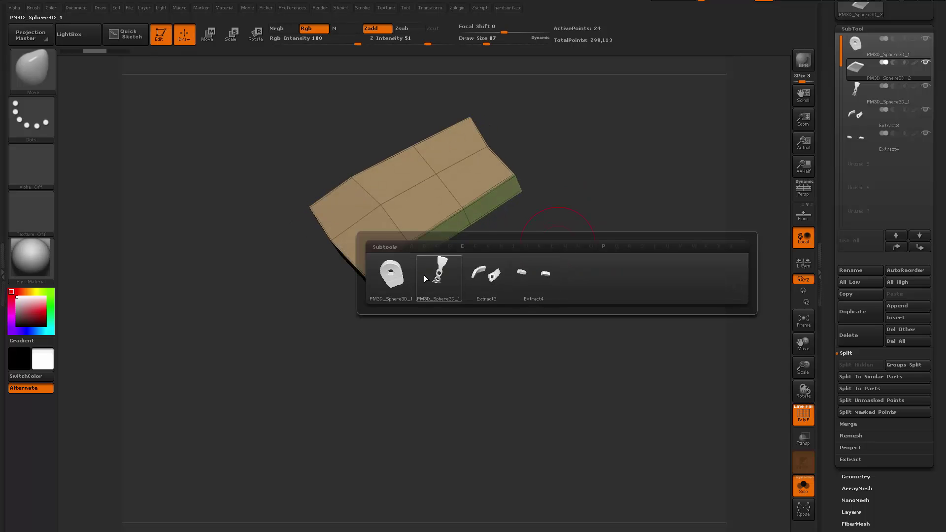
pyautogui.moveTo(418, 279)
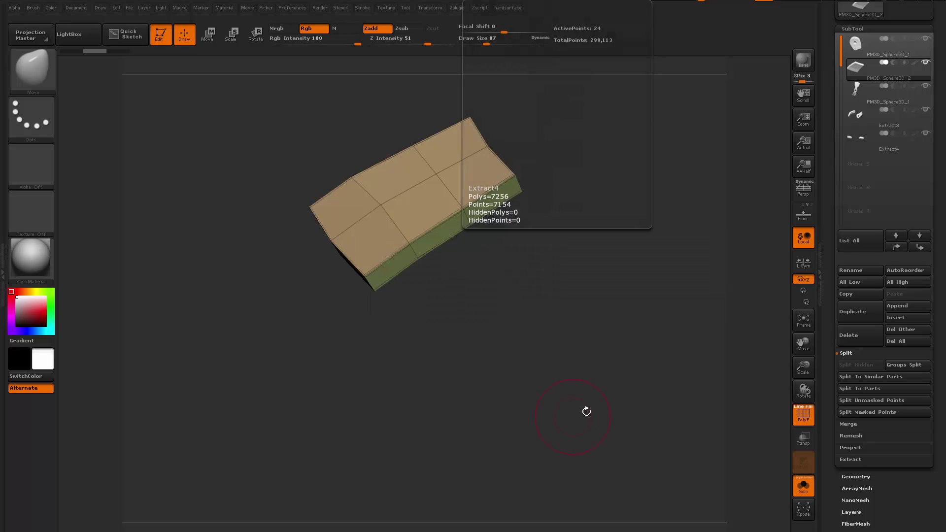
pyautogui.moveTo(675, 286); pyautogui.dragTo(640, 277)
pyautogui.click(860, 339)
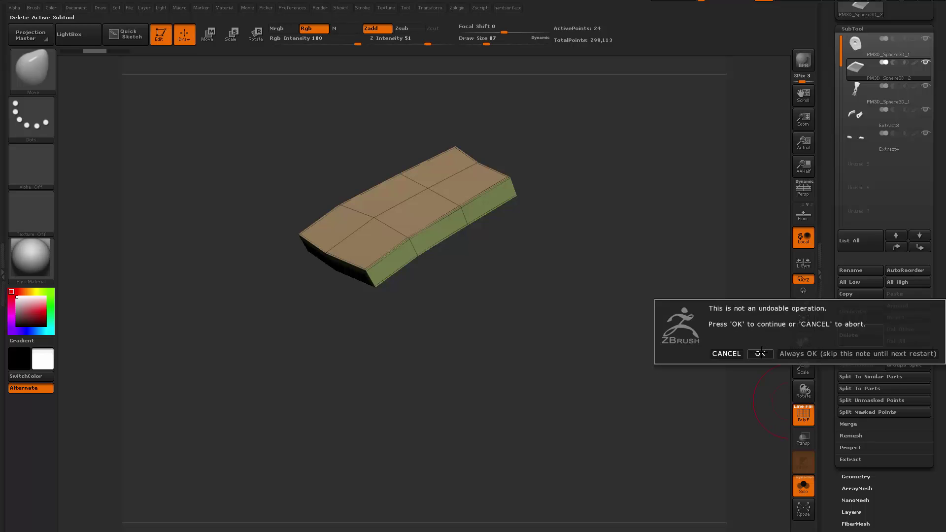
pyautogui.click(727, 354)
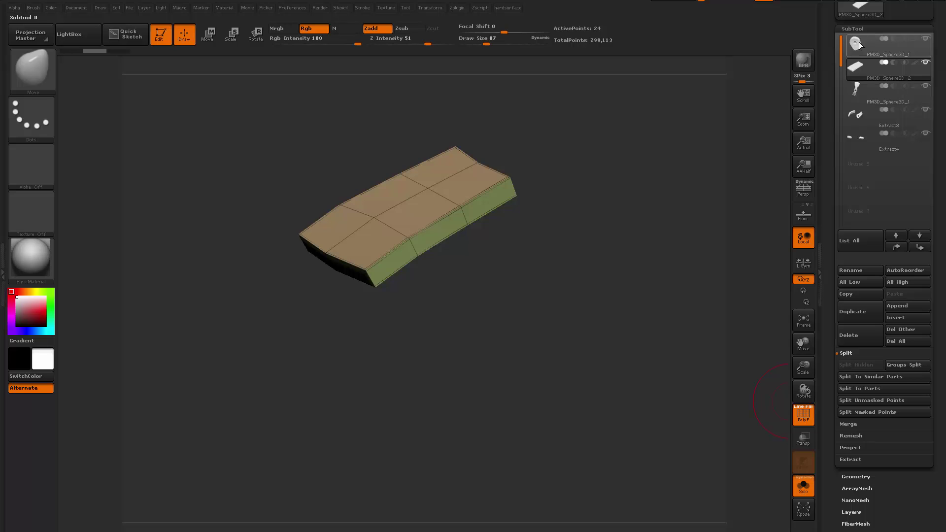
# Step: Duplicate the first subtool, PM3D_Sphere3D_1, and roll the copy's undo history back to the full rounded body
pyautogui.click(859, 43)
pyautogui.moveTo(633, 317); pyautogui.dragTo(650, 340)
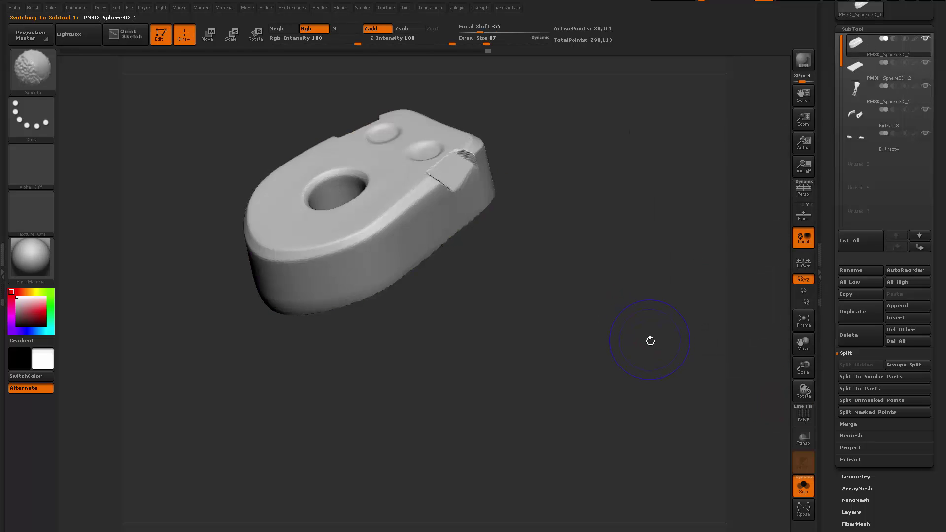
pyautogui.hotkey('shift', 'f')
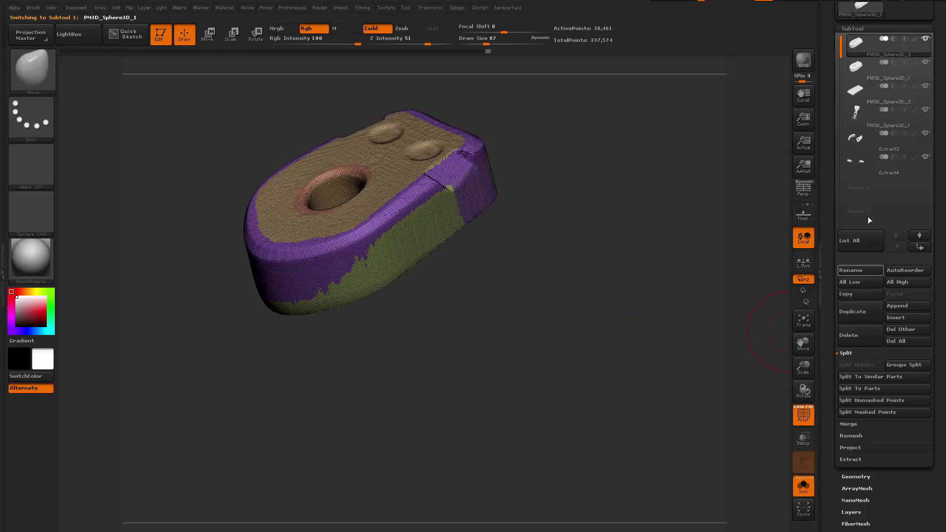
pyautogui.moveTo(489, 50)
pyautogui.mouseDown()
pyautogui.moveTo(387, 51)
pyautogui.moveTo(264, 73)
pyautogui.moveTo(270, 78)
pyautogui.mouseUp()
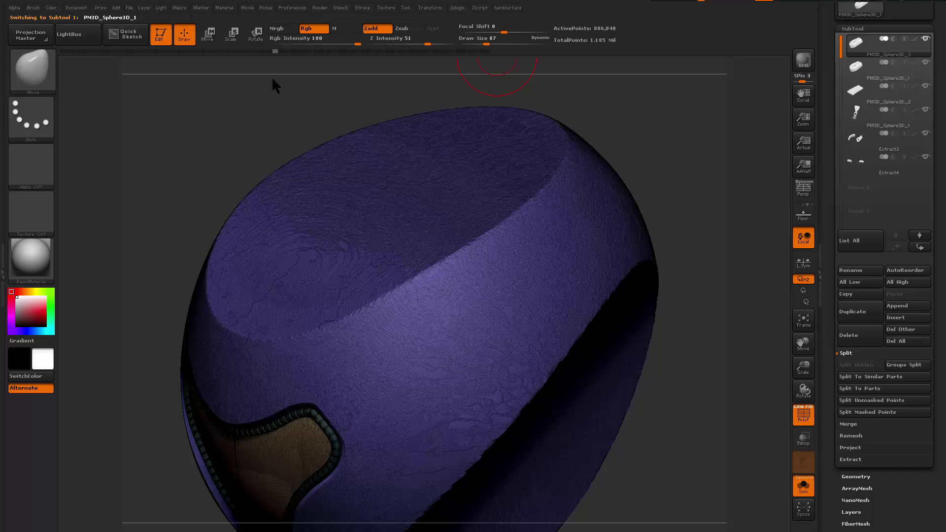
pyautogui.keyDown('alt'); pyautogui.moveTo(669, 154); pyautogui.dragTo(684, 154); pyautogui.keyUp('alt')
pyautogui.hotkey('shift', 'f')
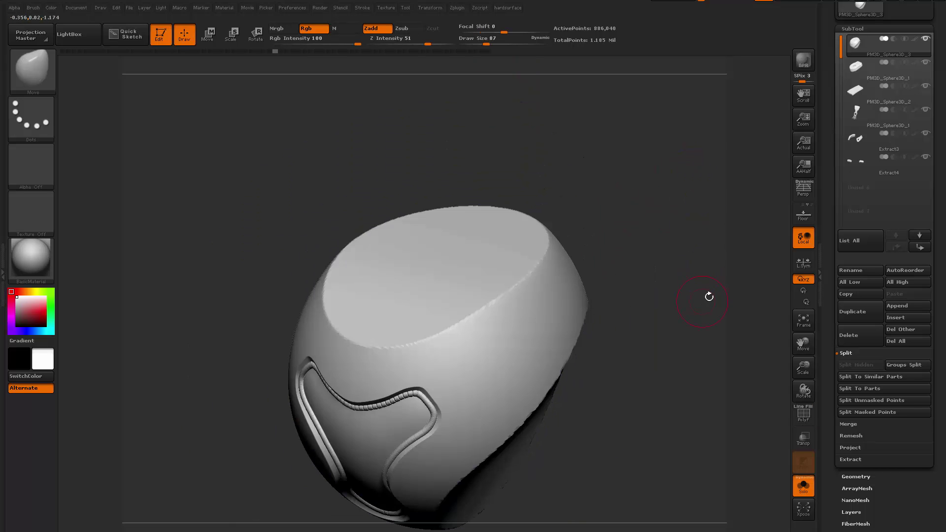
# Step: Show all subtools together again and delete the leftover plate subtool PM3D_Sphere3D_2
pyautogui.moveTo(710, 296)
pyautogui.keyDown('alt'); pyautogui.mouseDown()
pyautogui.moveTo(692, 227)
pyautogui.moveTo(714, 330)
pyautogui.moveTo(703, 343)
pyautogui.moveTo(778, 165)
pyautogui.mouseUp(); pyautogui.keyUp('alt')
pyautogui.click(858, 97)
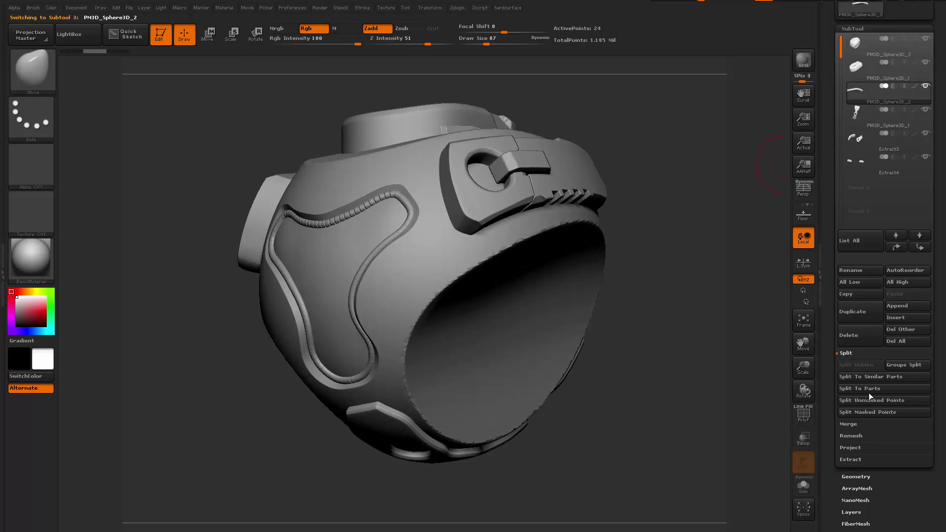
pyautogui.click(871, 335)
pyautogui.click(760, 350)
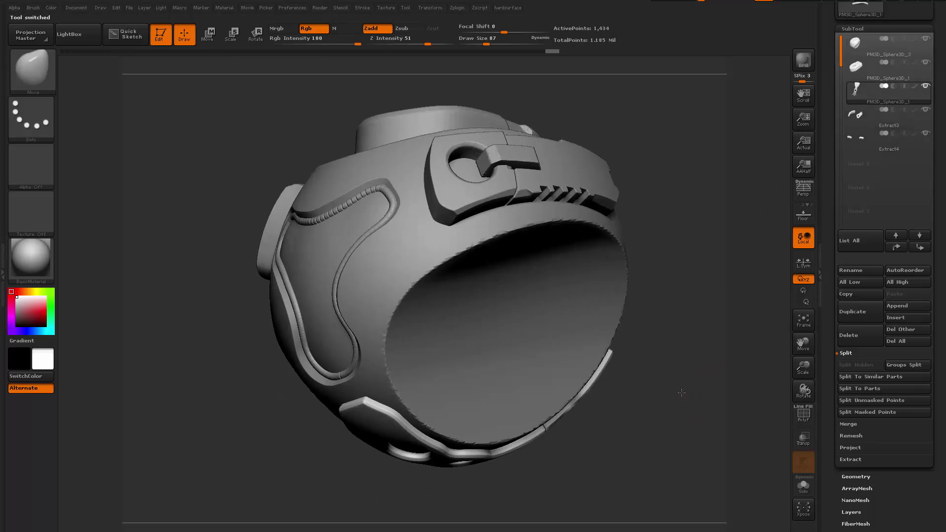
# Step: Start masking on the recovered body, accept removing the newer undo history entries, and set the mask stroke to FreeHand
pyautogui.moveTo(729, 357); pyautogui.dragTo(710, 303)
pyautogui.keyDown('ctrl'); pyautogui.moveTo(488, 194); pyautogui.dragTo(479, 200); pyautogui.keyUp('ctrl')
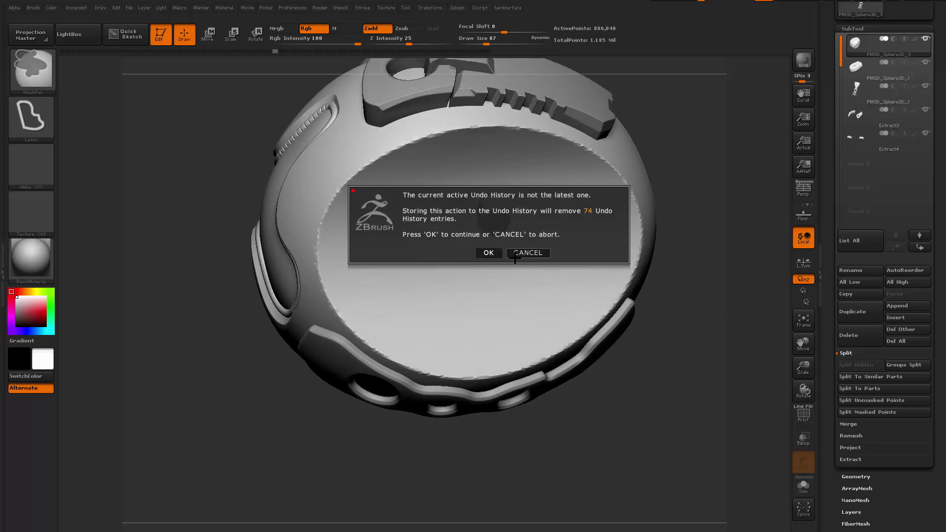
pyautogui.click(489, 253)
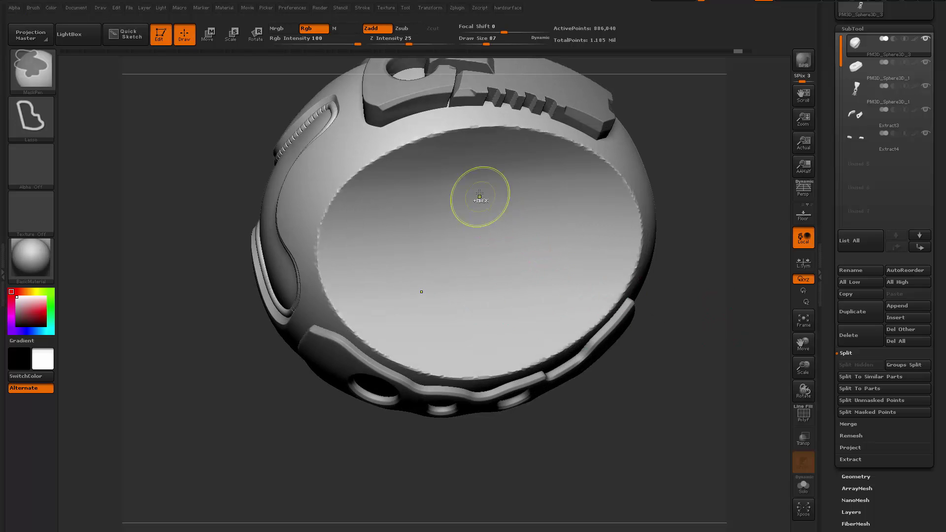
pyautogui.click(31, 117)
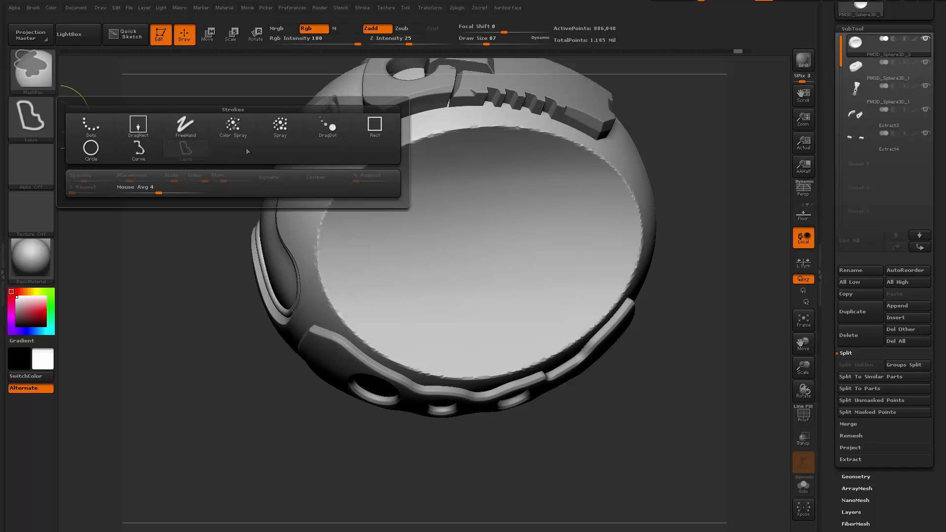
pyautogui.keyDown('ctrl'); pyautogui.click(199, 135); pyautogui.keyUp('ctrl')
# Step: Paint a mask over the body's oval face at draw size 104, leaving an even unmasked rim around it
pyautogui.moveTo(213, 300); pyautogui.dragTo(200, 303)
pyautogui.press('space')
pyautogui.moveTo(490, 218); pyautogui.dragTo(492, 219)
pyautogui.moveTo(536, 184)
pyautogui.keyDown('ctrl'); pyautogui.mouseDown()
pyautogui.moveTo(375, 243)
pyautogui.moveTo(493, 168)
pyautogui.moveTo(492, 232)
pyautogui.moveTo(384, 188)
pyautogui.moveTo(381, 288)
pyautogui.moveTo(460, 315)
pyautogui.moveTo(584, 276)
pyautogui.moveTo(599, 212)
pyautogui.moveTo(521, 186)
pyautogui.mouseUp(); pyautogui.keyUp('ctrl')
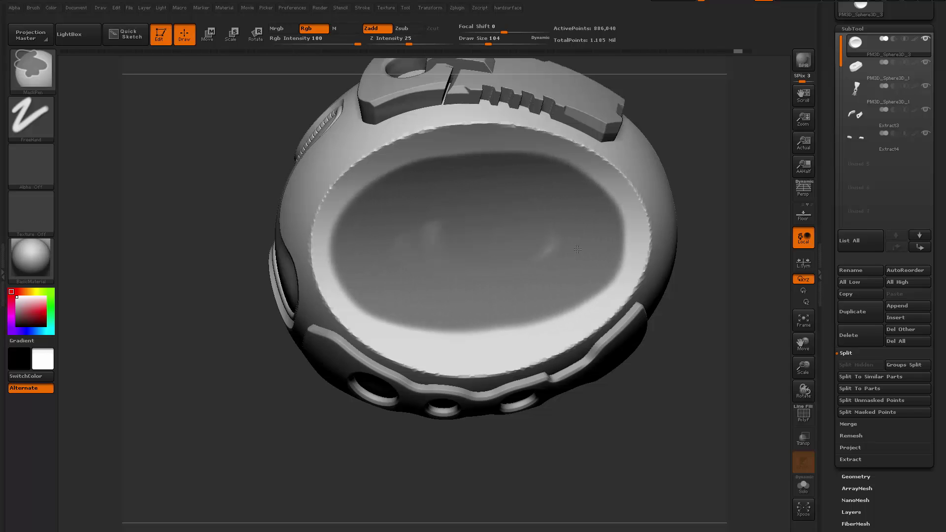
pyautogui.moveTo(411, 309)
pyautogui.keyDown('ctrl'); pyautogui.mouseDown()
pyautogui.moveTo(485, 318)
pyautogui.moveTo(565, 286)
pyautogui.mouseUp(); pyautogui.keyUp('ctrl')
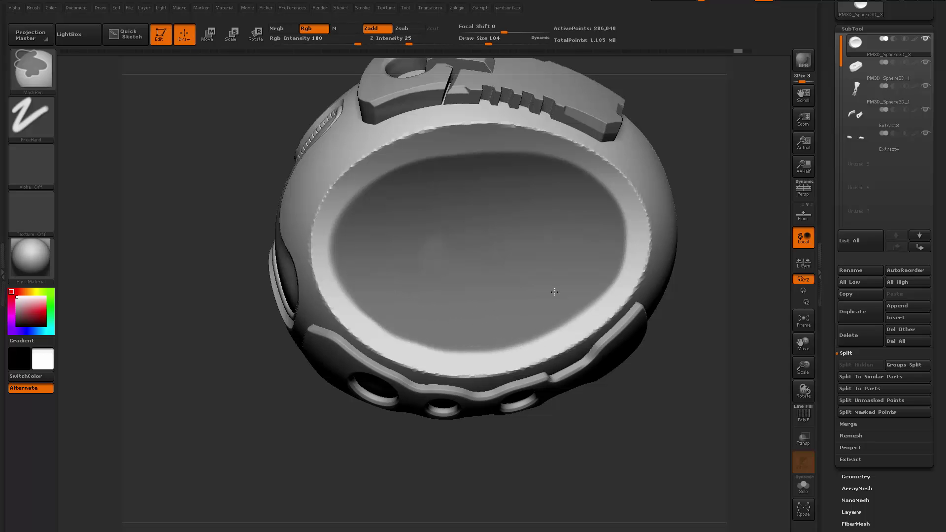
# Step: Soften the oval face's mask and turn the masked area into its own polygroup, with the wireframe shown
pyautogui.keyDown('alt'); pyautogui.moveTo(414, 458); pyautogui.dragTo(475, 463); pyautogui.keyUp('alt')
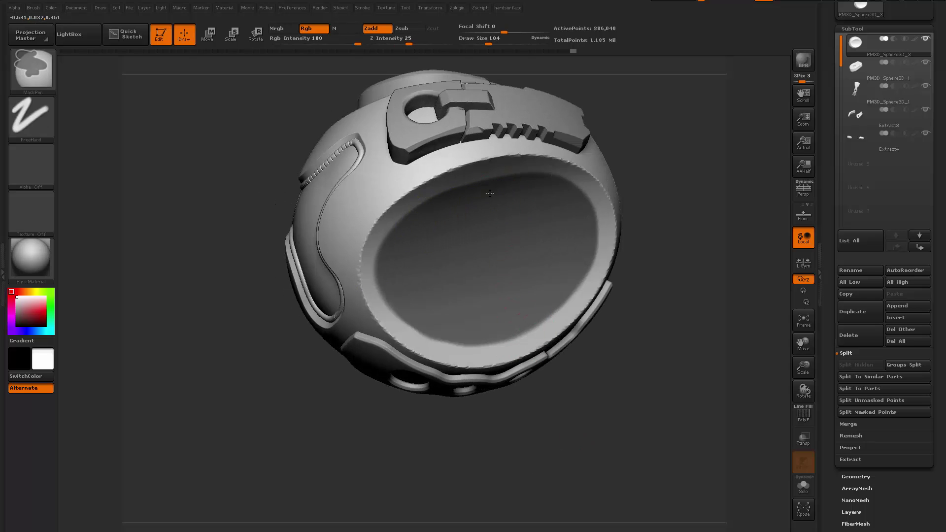
pyautogui.keyDown('ctrl'); pyautogui.click(475, 195); pyautogui.keyUp('ctrl')
pyautogui.moveTo(609, 433)
pyautogui.keyDown('alt'); pyautogui.mouseDown()
pyautogui.moveTo(602, 389)
pyautogui.moveTo(591, 384)
pyautogui.mouseUp(); pyautogui.keyUp('alt')
pyautogui.keyDown('alt'); pyautogui.moveTo(591, 385); pyautogui.dragTo(592, 419); pyautogui.keyUp('alt')
pyautogui.moveTo(638, 362)
pyautogui.mouseDown()
pyautogui.moveTo(674, 376)
pyautogui.moveTo(711, 370)
pyautogui.moveTo(706, 382)
pyautogui.mouseUp()
pyautogui.hotkey('ctrl', 'w')
pyautogui.hotkey('shift', 'f')
# Step: Isolate the oval face's polygroup and smooth it with two passes of Polish By Features, the second at 44
pyautogui.keyDown('ctrl'); pyautogui.keyDown('shift'); pyautogui.click(526, 253); pyautogui.keyUp('shift'); pyautogui.keyUp('ctrl')
pyautogui.moveTo(678, 347); pyautogui.dragTo(690, 347)
pyautogui.keyDown('alt'); pyautogui.moveTo(690, 347); pyautogui.dragTo(720, 345); pyautogui.keyUp('alt')
pyautogui.moveTo(830, 340); pyautogui.dragTo(841, 274)
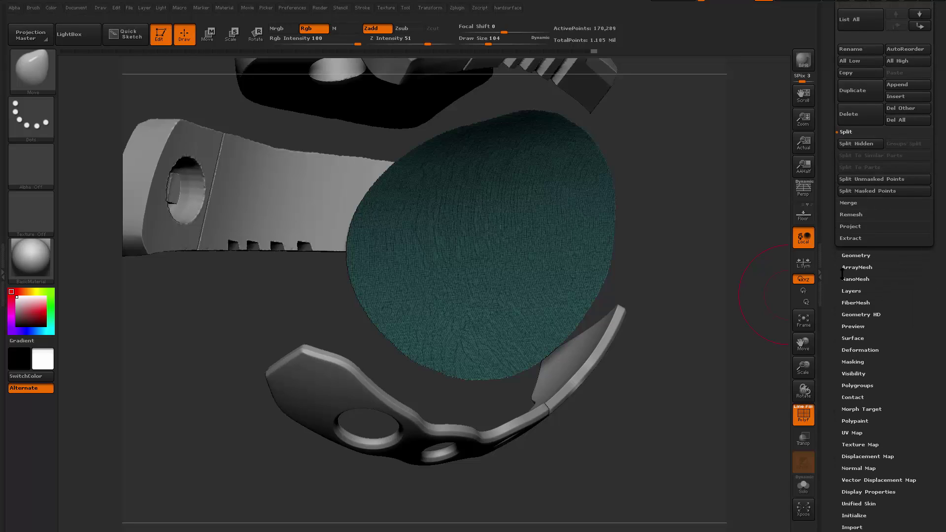
pyautogui.click(852, 255)
pyautogui.scroll(5, 841, 286)
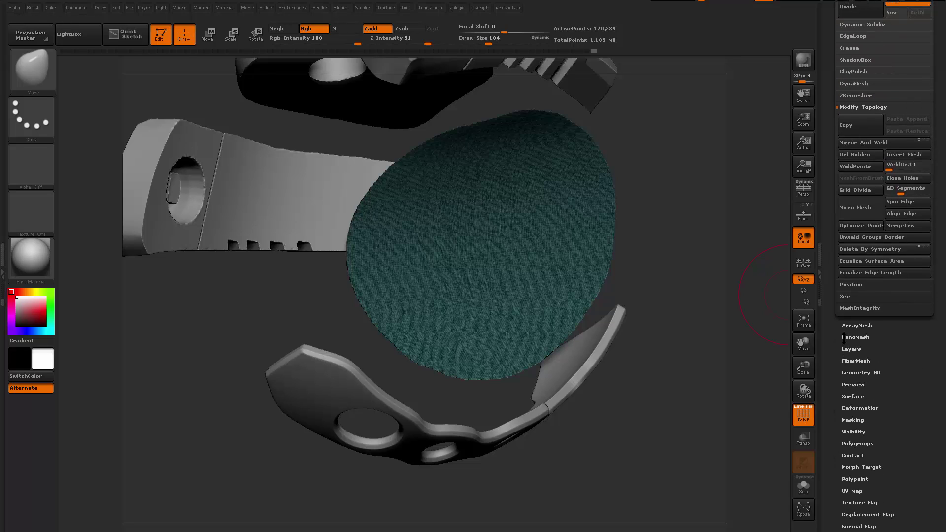
pyautogui.moveTo(841, 349); pyautogui.dragTo(840, 355)
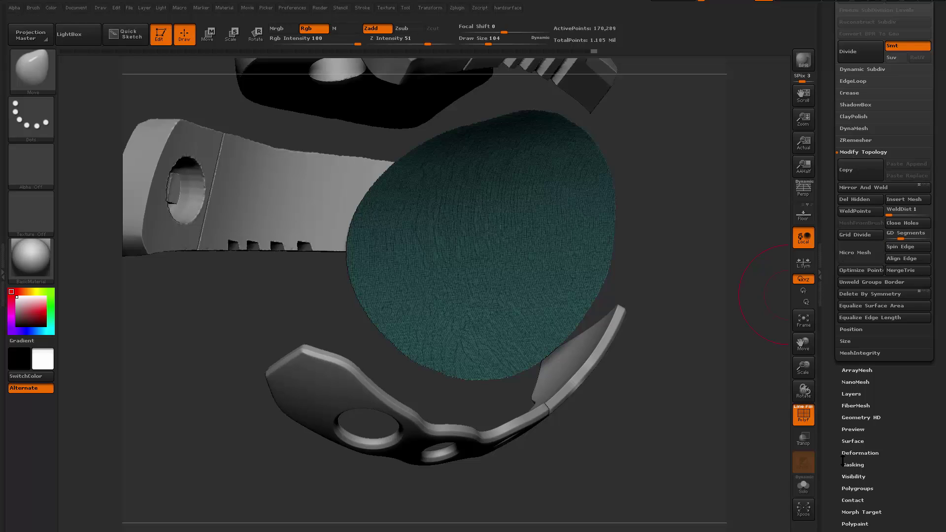
pyautogui.click(857, 453)
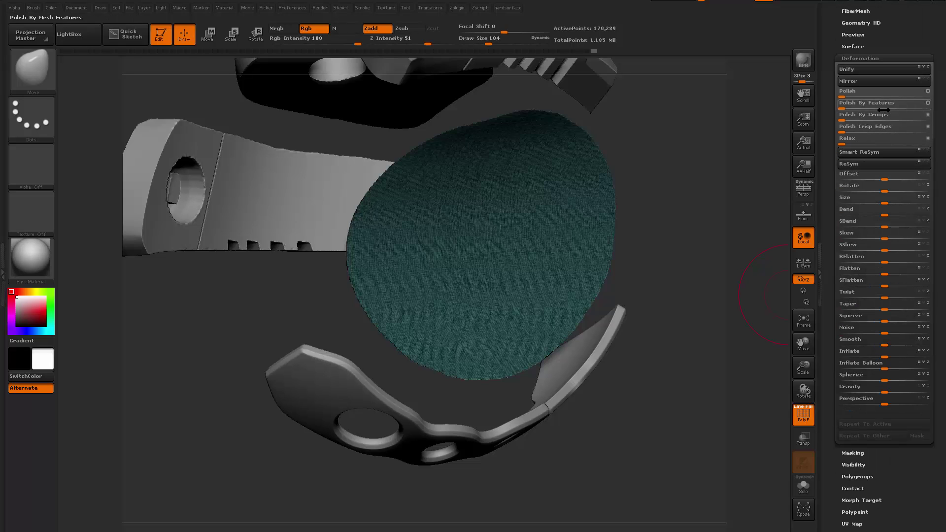
pyautogui.moveTo(846, 106); pyautogui.dragTo(938, 106)
pyautogui.moveTo(705, 286); pyautogui.dragTo(755, 236)
pyautogui.moveTo(846, 107); pyautogui.dragTo(887, 106)
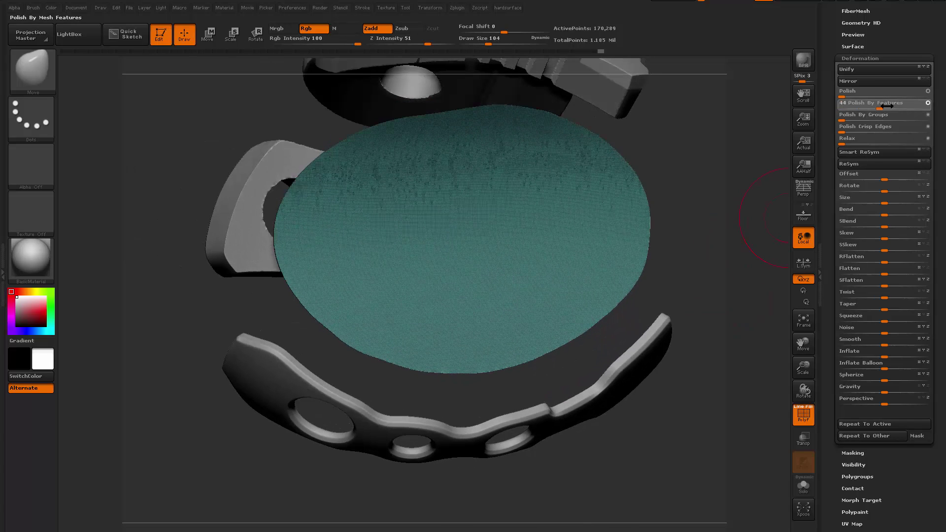
# Step: Invert the visibility to inspect the body around the oval opening and bring the whole mesh back into view
pyautogui.moveTo(729, 266)
pyautogui.mouseDown()
pyautogui.moveTo(709, 264)
pyautogui.moveTo(718, 277)
pyautogui.moveTo(709, 279)
pyautogui.moveTo(630, 262)
pyautogui.mouseUp()
pyautogui.hotkey('shift', 'f')
pyautogui.hotkey('shift', 'f')
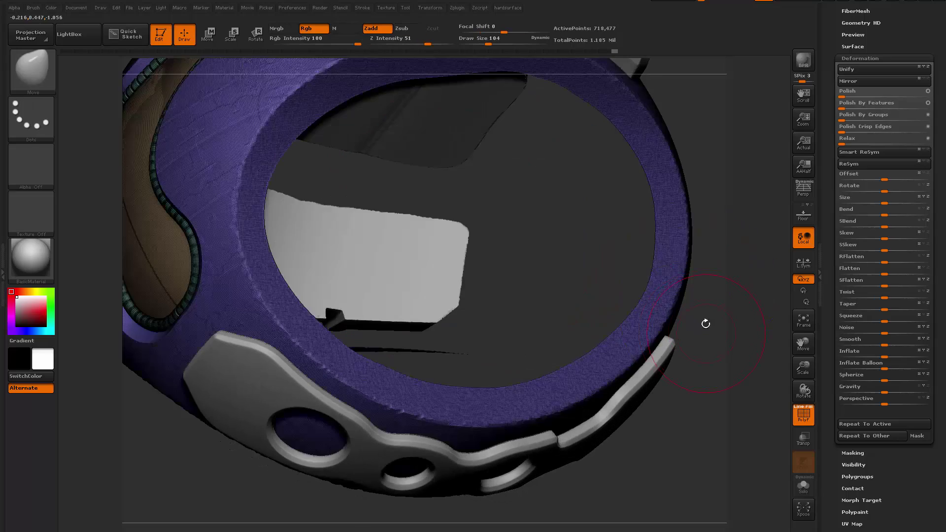
pyautogui.moveTo(706, 324); pyautogui.dragTo(726, 319)
pyautogui.keyDown('ctrl'); pyautogui.keyDown('shift'); pyautogui.click(726, 326); pyautogui.keyUp('shift'); pyautogui.keyUp('ctrl')
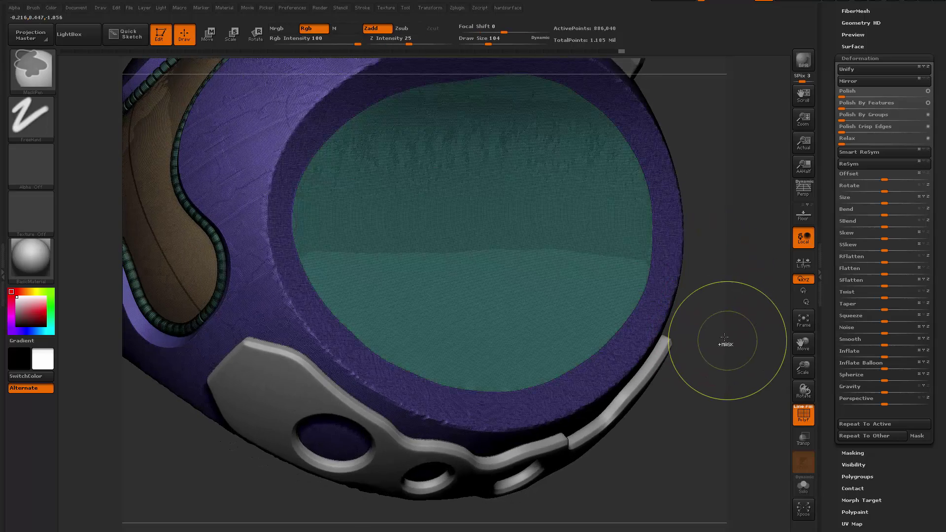
# Step: Mask everything except the oval face's polygroup and extrude the face inward with the transpose line
pyautogui.press('w')
pyautogui.keyDown('ctrl'); pyautogui.click(570, 254); pyautogui.keyUp('ctrl')
pyautogui.press('q')
pyautogui.moveTo(700, 258)
pyautogui.mouseDown()
pyautogui.moveTo(725, 261)
pyautogui.moveTo(727, 280)
pyautogui.mouseUp()
pyautogui.press('w')
pyautogui.keyDown('ctrl'); pyautogui.moveTo(568, 224); pyautogui.dragTo(553, 223); pyautogui.keyUp('ctrl')
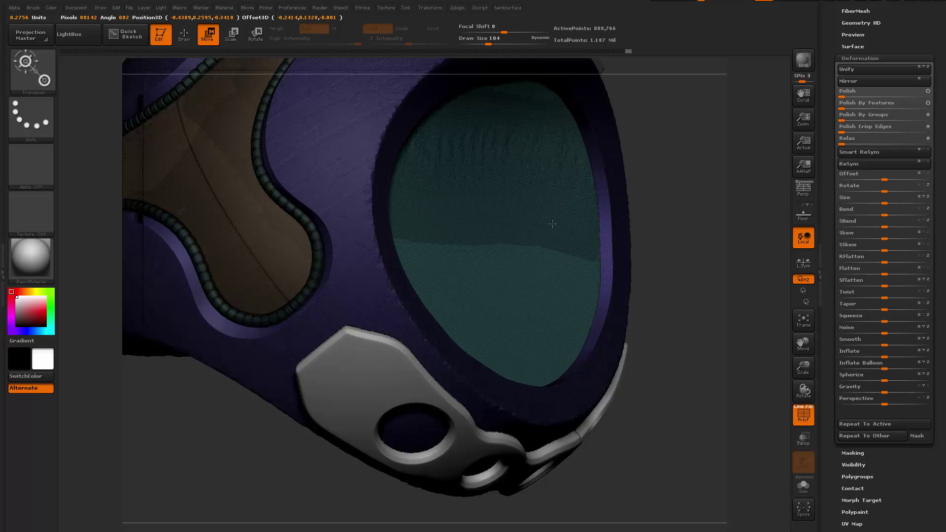
# Step: Scale the extruded oval face down slightly with Transpose Scale so the recess wall tapers
pyautogui.moveTo(712, 277); pyautogui.dragTo(674, 276)
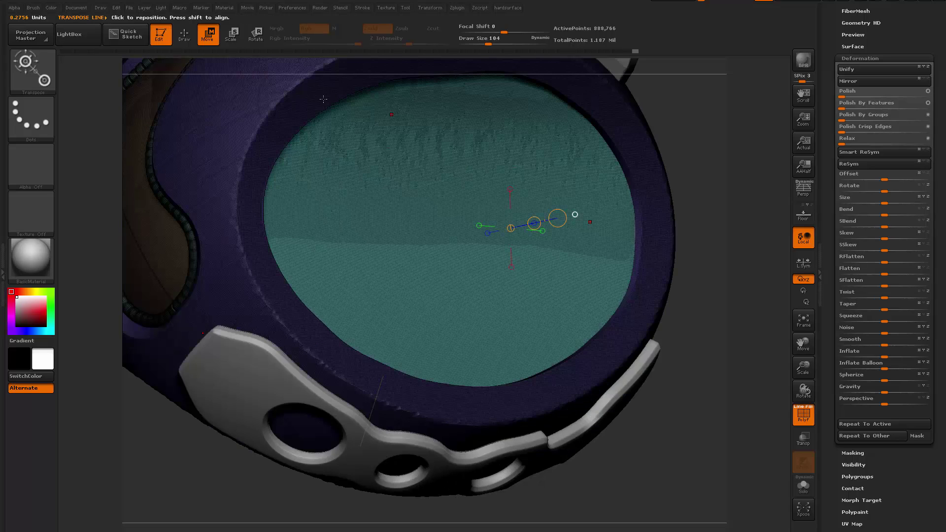
pyautogui.click(235, 43)
pyautogui.moveTo(422, 192); pyautogui.dragTo(451, 194, button='right')
pyautogui.moveTo(560, 218); pyautogui.dragTo(550, 218)
pyautogui.moveTo(571, 215); pyautogui.dragTo(542, 292, button='right')
pyautogui.moveTo(642, 418)
pyautogui.mouseDown()
pyautogui.moveTo(683, 378)
pyautogui.moveTo(720, 369)
pyautogui.moveTo(722, 358)
pyautogui.moveTo(696, 343)
pyautogui.moveTo(671, 427)
pyautogui.moveTo(689, 413)
pyautogui.moveTo(657, 396)
pyautogui.moveTo(695, 410)
pyautogui.mouseUp()
# Step: Return to sculpting with the wireframe hidden and nudge the recessed face's upper area with the Move brush at draw size 202
pyautogui.press('q')
pyautogui.hotkey('shift', 'f')
pyautogui.moveTo(694, 410)
pyautogui.mouseDown()
pyautogui.moveTo(663, 387)
pyautogui.moveTo(671, 387)
pyautogui.moveTo(662, 409)
pyautogui.mouseUp()
pyautogui.keyDown('ctrl'); pyautogui.click(665, 419); pyautogui.keyUp('ctrl')
pyautogui.press('space')
pyautogui.moveTo(498, 249); pyautogui.dragTo(507, 249)
pyautogui.moveTo(474, 180); pyautogui.dragTo(473, 176)
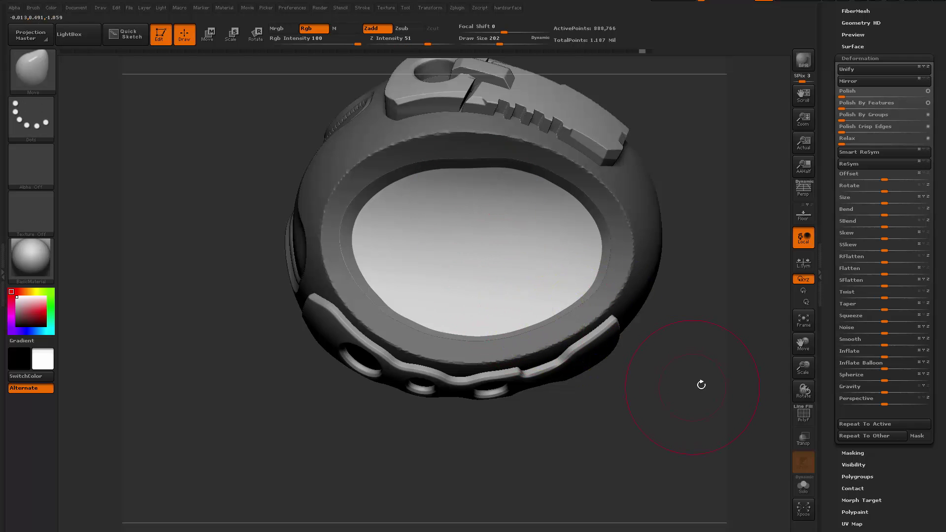
pyautogui.moveTo(701, 384)
pyautogui.mouseDown()
pyautogui.moveTo(688, 380)
pyautogui.moveTo(698, 392)
pyautogui.mouseUp()
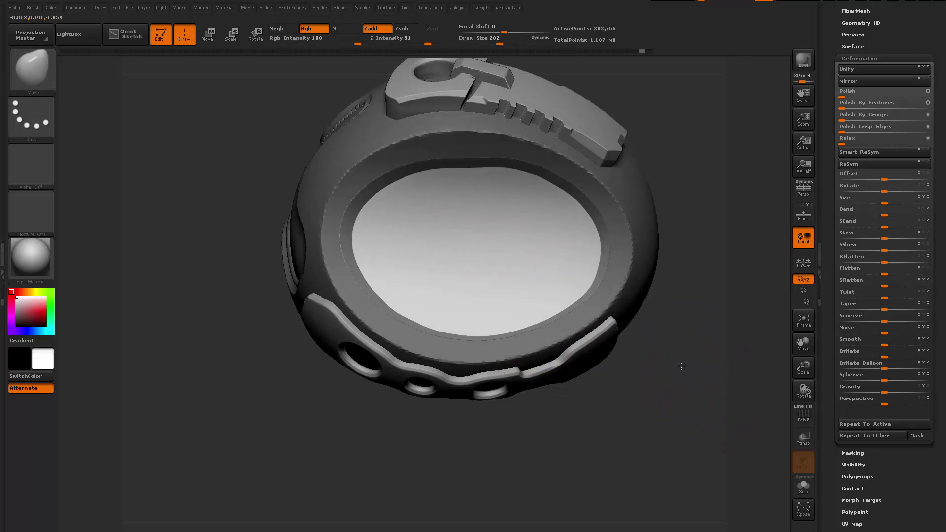
# Step: Clear the mask and even out the lower inner edge of the recess with the Move brush at draw size 124
pyautogui.press('space')
pyautogui.moveTo(479, 186); pyautogui.dragTo(469, 186)
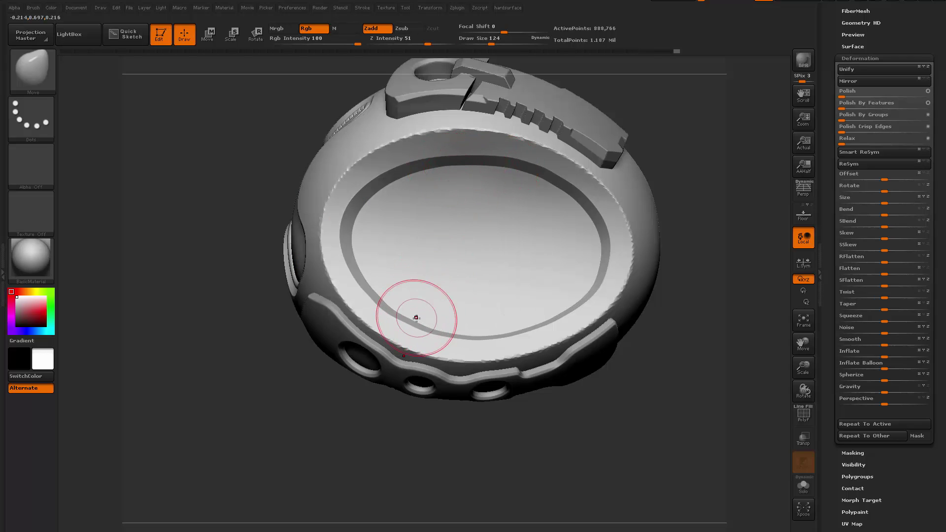
pyautogui.moveTo(416, 322); pyautogui.dragTo(415, 323)
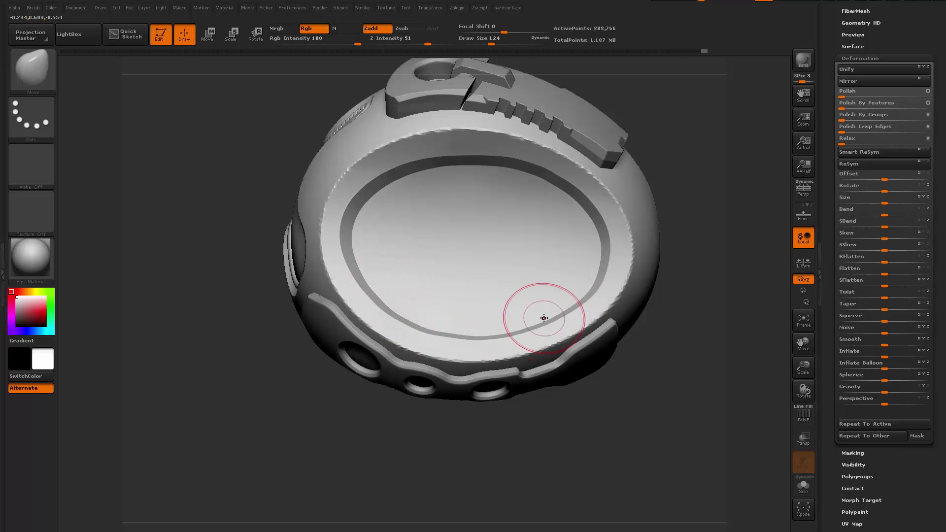
pyautogui.moveTo(492, 338); pyautogui.dragTo(478, 343)
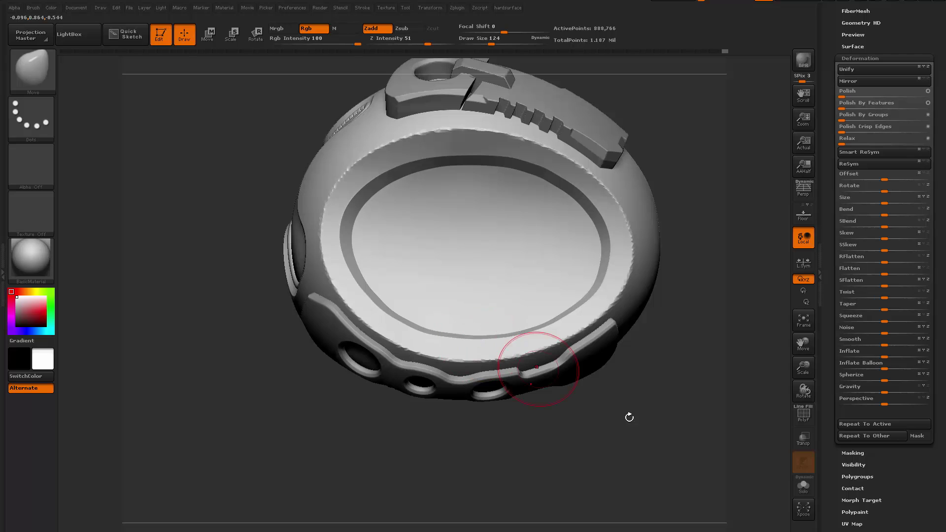
# Step: Examine the recess wall and the jagged outer rim edge up close, with and without the wireframe
pyautogui.moveTo(627, 392)
pyautogui.keyDown('alt'); pyautogui.mouseDown()
pyautogui.moveTo(667, 492)
pyautogui.moveTo(650, 469)
pyautogui.moveTo(613, 464)
pyautogui.moveTo(635, 431)
pyautogui.moveTo(568, 297)
pyautogui.mouseUp(); pyautogui.keyUp('alt')
pyautogui.moveTo(666, 373)
pyautogui.mouseDown()
pyautogui.moveTo(649, 383)
pyautogui.moveTo(678, 412)
pyautogui.moveTo(646, 448)
pyautogui.mouseUp()
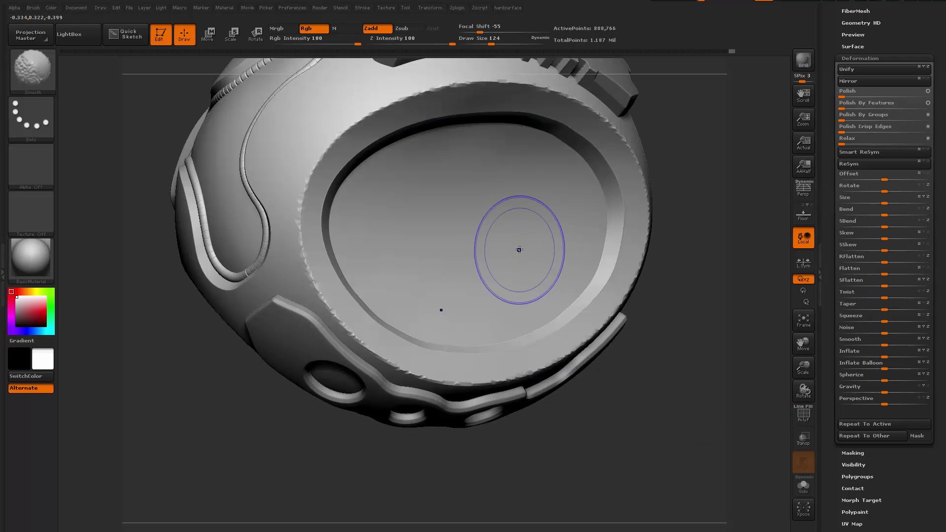
pyautogui.hotkey('shift', 'f')
pyautogui.moveTo(699, 403)
pyautogui.mouseDown()
pyautogui.moveTo(665, 390)
pyautogui.moveTo(694, 391)
pyautogui.mouseUp()
pyautogui.hotkey('shift', 'f')
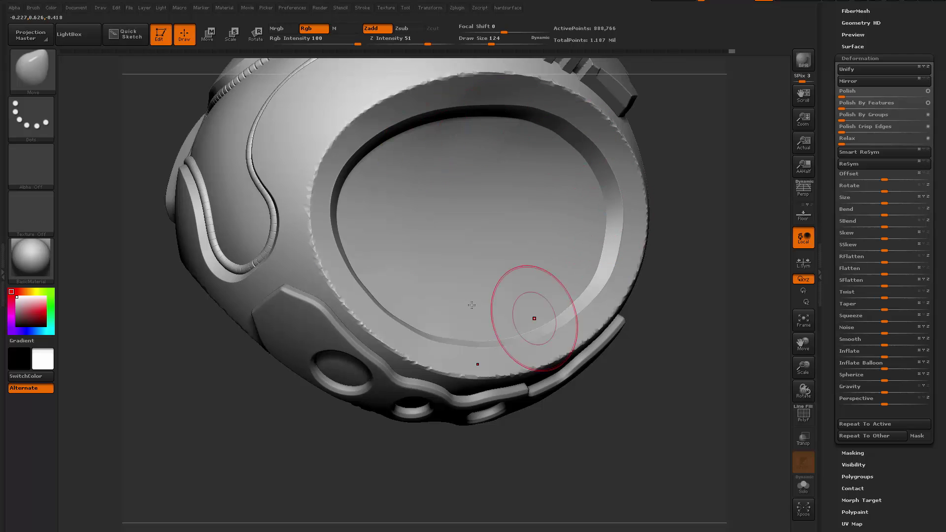
pyautogui.moveTo(678, 336)
pyautogui.mouseDown()
pyautogui.moveTo(592, 412)
pyautogui.moveTo(664, 425)
pyautogui.moveTo(640, 253)
pyautogui.mouseUp()
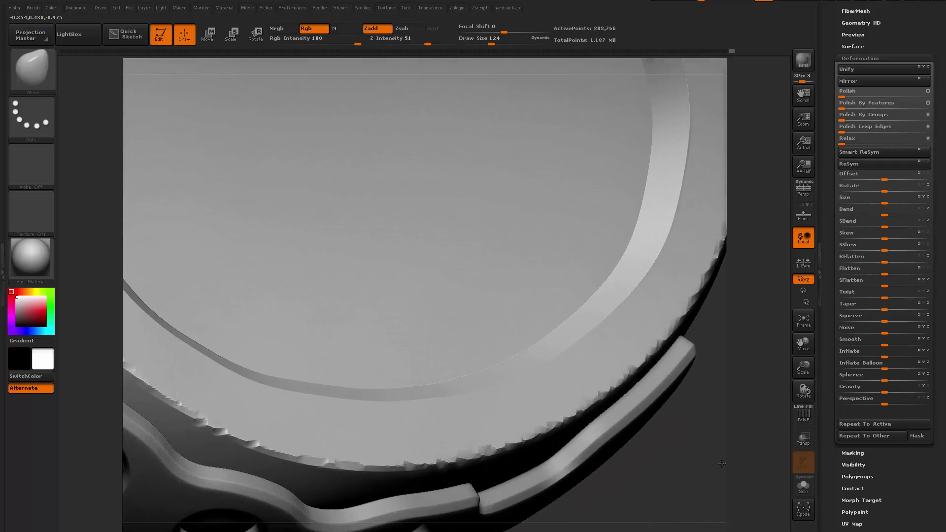
pyautogui.hotkey('shift', 'f')
pyautogui.keyDown('alt'); pyautogui.moveTo(621, 279); pyautogui.dragTo(583, 342, button='right'); pyautogui.keyUp('alt')
pyautogui.moveTo(506, 268); pyautogui.dragTo(508, 236)
# Step: Mask everything except the recessed oval face's polygroup and return to sculpting with the wireframe hidden
pyautogui.press('w')
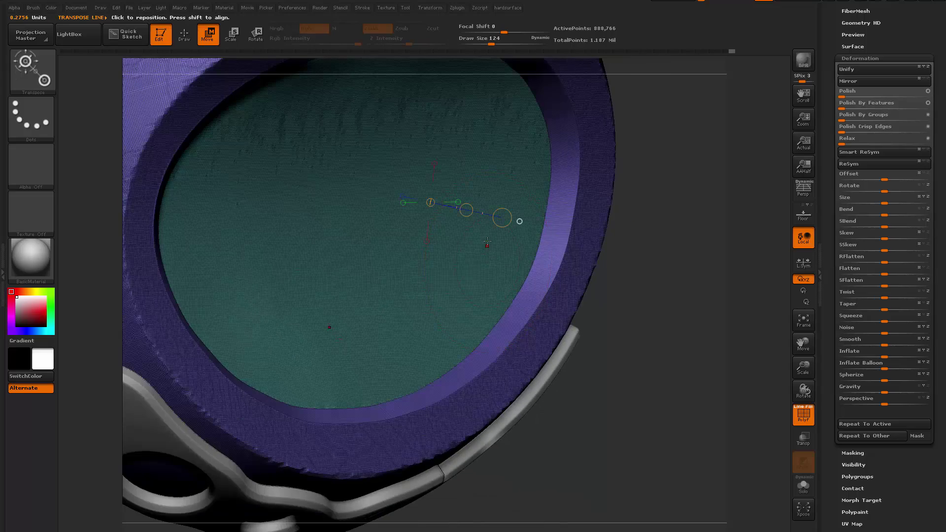
pyautogui.keyDown('ctrl'); pyautogui.click(489, 245); pyautogui.keyUp('ctrl')
pyautogui.moveTo(645, 340)
pyautogui.mouseDown()
pyautogui.moveTo(670, 370)
pyautogui.moveTo(627, 342)
pyautogui.moveTo(616, 305)
pyautogui.mouseUp()
pyautogui.press('q')
pyautogui.hotkey('shift', 'f')
pyautogui.moveTo(615, 306); pyautogui.dragTo(582, 296)
# Step: Set up the Standard brush with the DragRect stroke and the round BrushAlpha alpha
pyautogui.press('b')
pyautogui.press('s')
pyautogui.press('t')
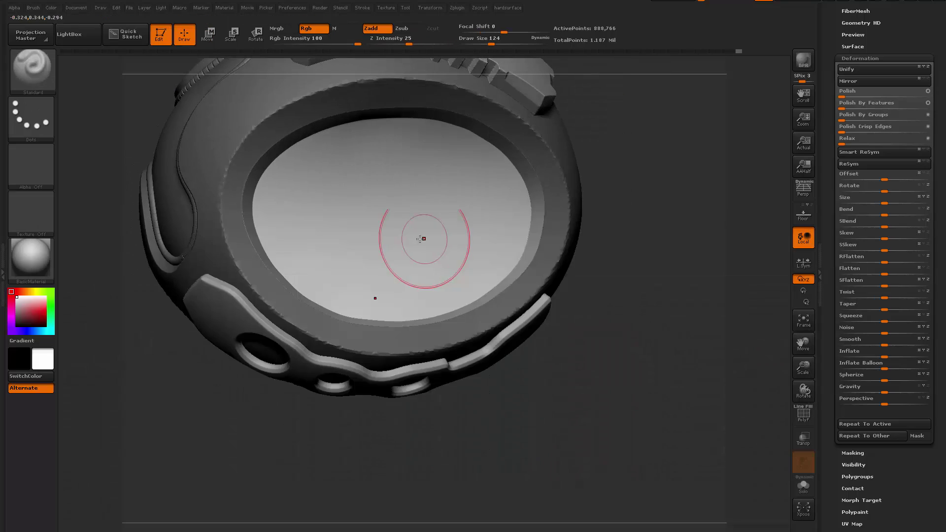
pyautogui.click(37, 119)
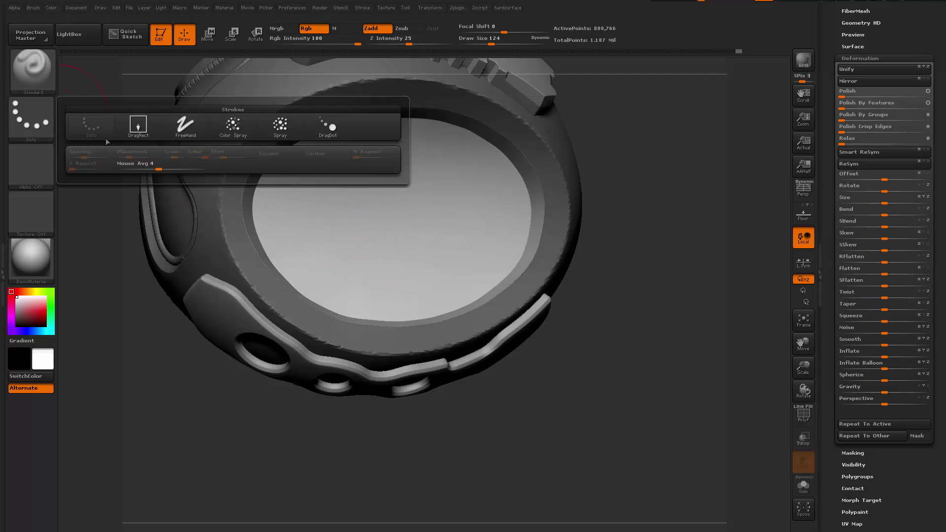
pyautogui.click(138, 127)
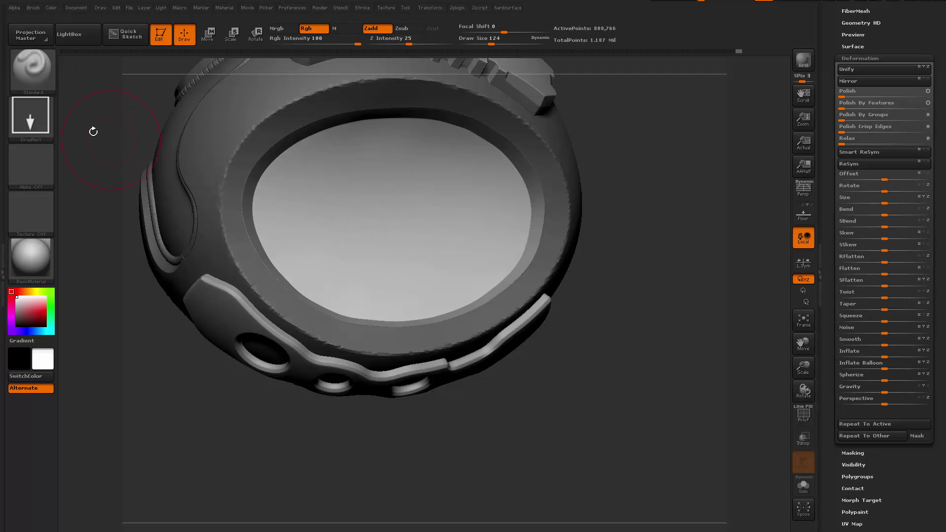
pyautogui.click(47, 156)
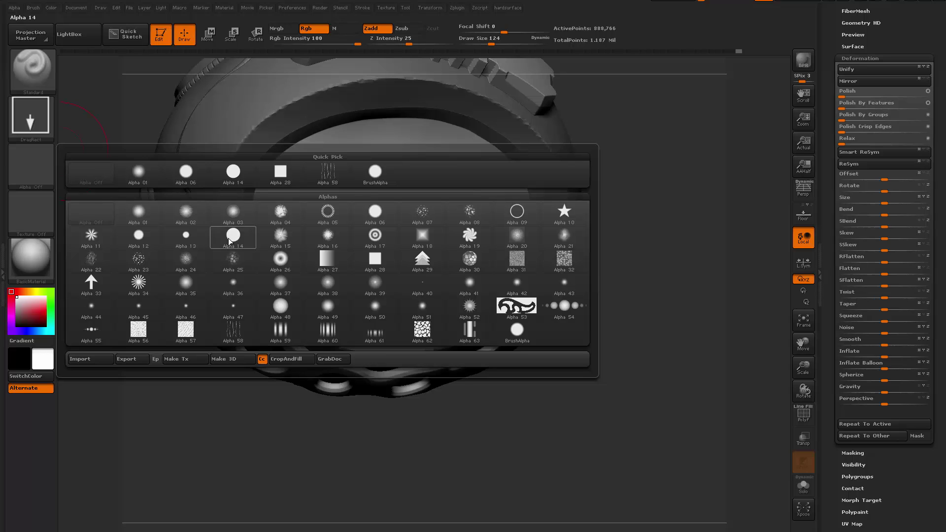
pyautogui.moveTo(183, 243)
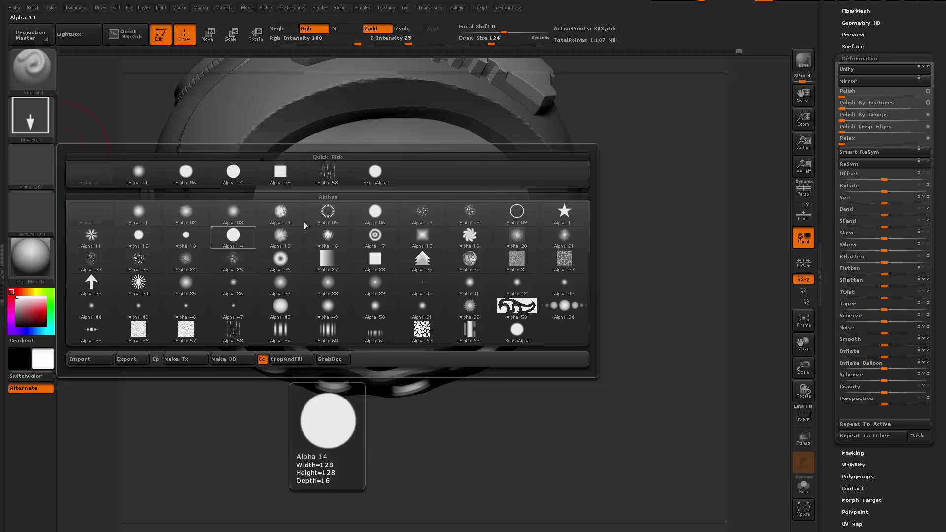
pyautogui.moveTo(194, 223)
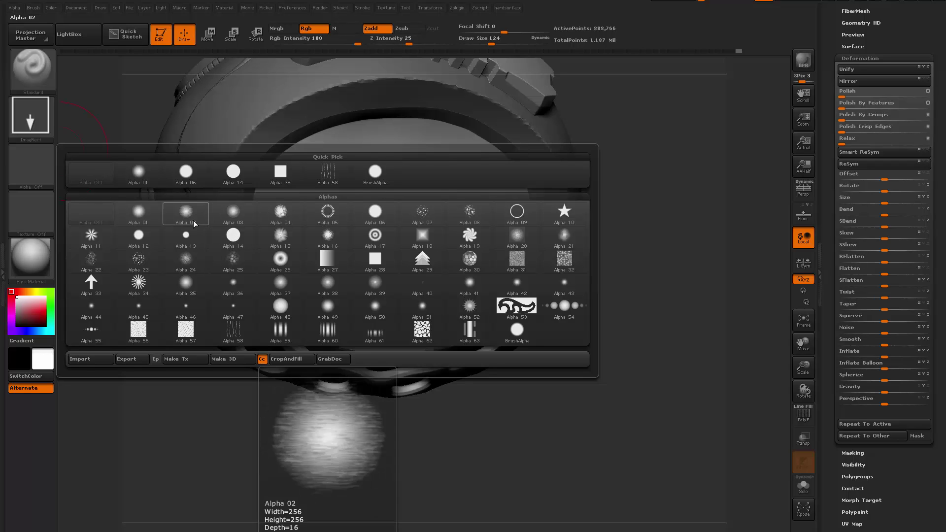
pyautogui.click(378, 173)
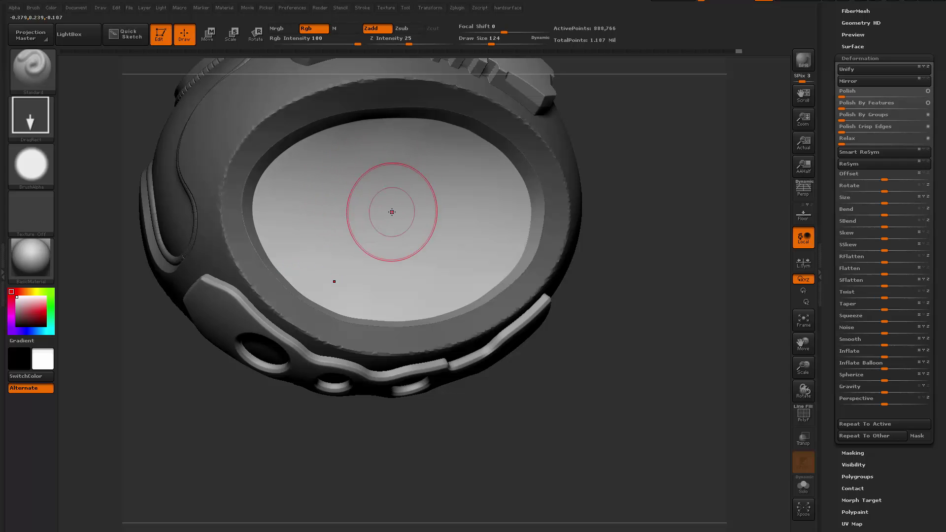
# Step: Try stamping a single round dot onto the recessed oval face and undo it
pyautogui.moveTo(392, 211)
pyautogui.mouseDown()
pyautogui.moveTo(402, 231)
pyautogui.moveTo(439, 223)
pyautogui.mouseUp()
pyautogui.hotkey('ctrl', 'z')
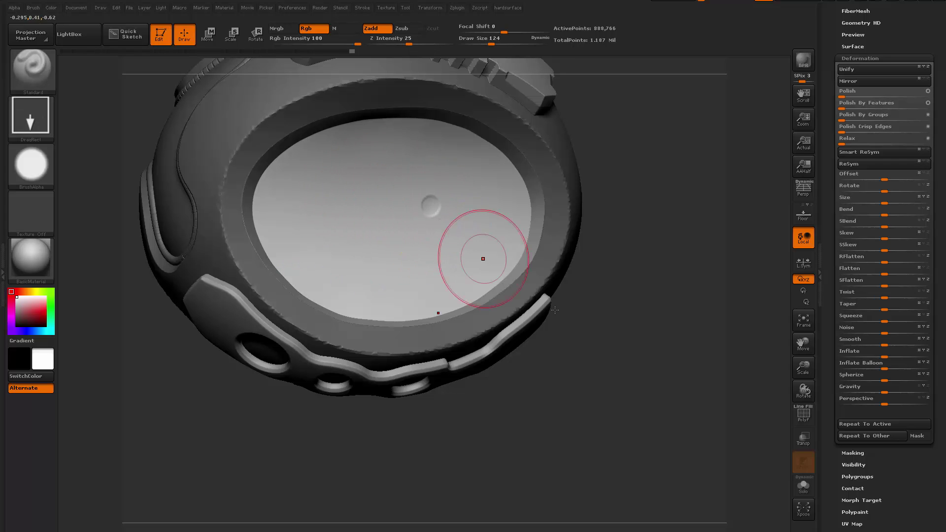
pyautogui.moveTo(675, 352)
pyautogui.mouseDown()
pyautogui.moveTo(641, 361)
pyautogui.moveTo(673, 359)
pyautogui.moveTo(675, 404)
pyautogui.mouseUp()
pyautogui.moveTo(708, 439)
pyautogui.keyDown('alt'); pyautogui.mouseDown()
pyautogui.moveTo(684, 421)
pyautogui.moveTo(682, 401)
pyautogui.moveTo(634, 373)
pyautogui.moveTo(659, 380)
pyautogui.moveTo(670, 434)
pyautogui.mouseUp(); pyautogui.keyUp('alt')
pyautogui.hotkey('ctrl', 'z')
# Step: Dock the Alpha palette beside the canvas and tile the round alpha with 16 horizontal and 16 vertical tiles
pyautogui.click(19, 8)
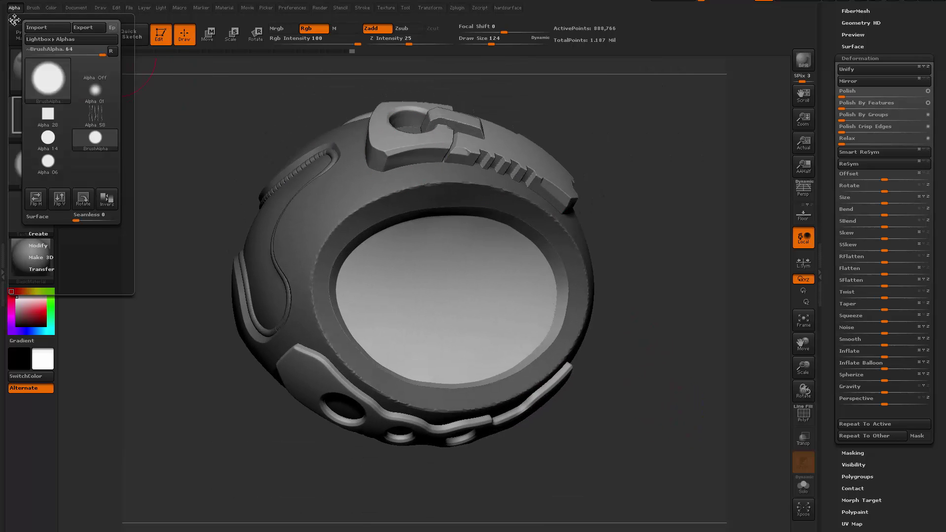
pyautogui.click(14, 19)
pyautogui.moveTo(838, 120)
pyautogui.mouseDown()
pyautogui.moveTo(850, 346)
pyautogui.moveTo(853, 242)
pyautogui.mouseUp()
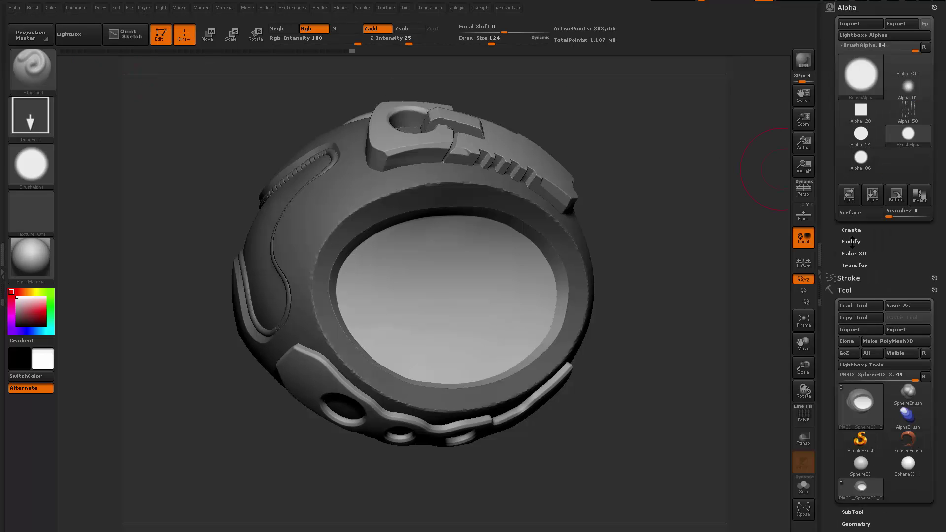
pyautogui.click(851, 242)
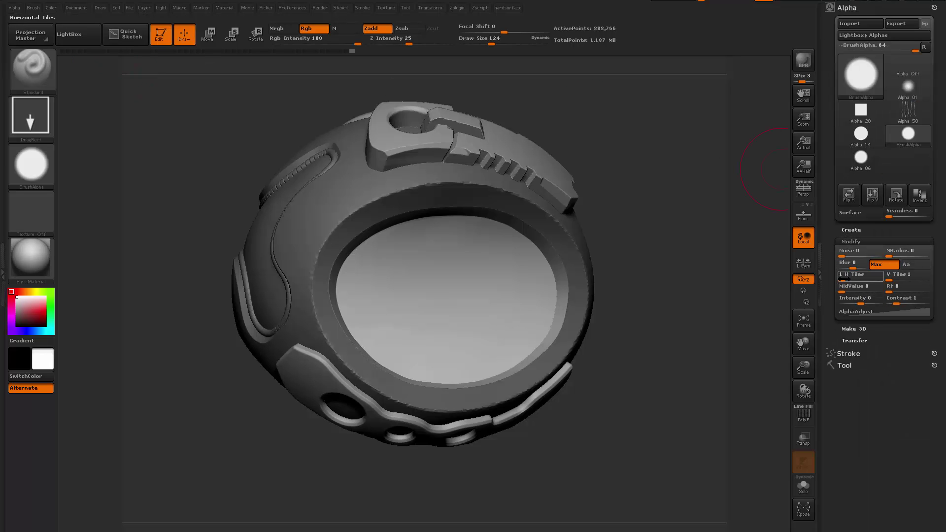
pyautogui.moveTo(844, 279); pyautogui.dragTo(916, 279)
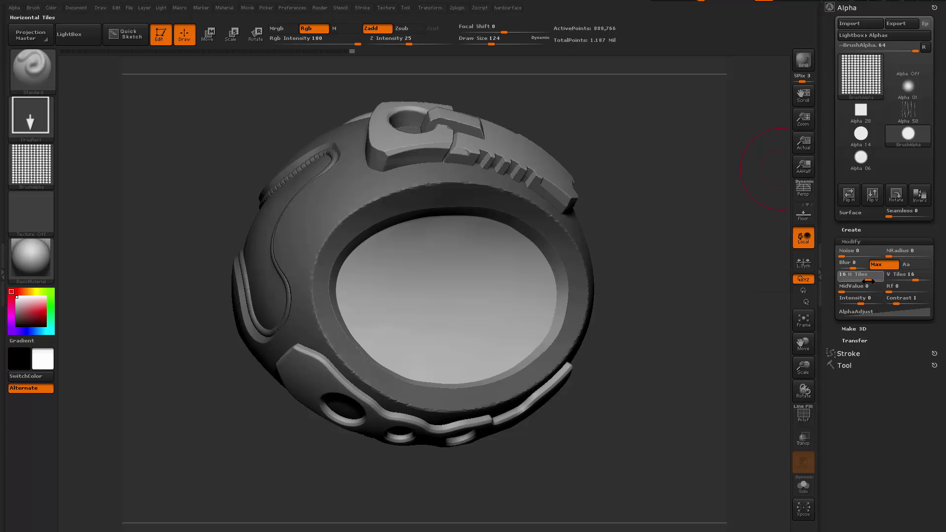
pyautogui.click(868, 281)
# Step: Try stamping the tiled dot alpha across the oval face, setting the draw size to 104, and undo the stamps
pyautogui.moveTo(681, 376); pyautogui.dragTo(659, 373)
pyautogui.moveTo(447, 295)
pyautogui.mouseDown()
pyautogui.moveTo(477, 350)
pyautogui.moveTo(459, 485)
pyautogui.mouseUp()
pyautogui.moveTo(593, 444); pyautogui.dragTo(631, 460)
pyautogui.hotkey('ctrl', 'z')
pyautogui.press('space')
pyautogui.click(490, 287)
pyautogui.moveTo(440, 290)
pyautogui.mouseDown()
pyautogui.moveTo(475, 340)
pyautogui.moveTo(532, 369)
pyautogui.moveTo(654, 374)
pyautogui.mouseUp()
pyautogui.hotkey('ctrl', 'z')
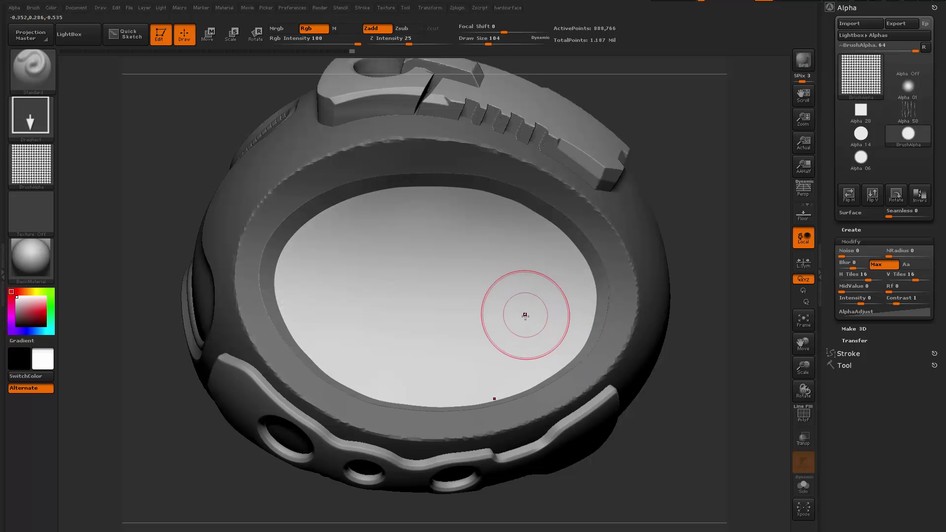
# Step: Lower the Z Intensity to 8 and stamp the tiled dot pattern across the whole recessed oval face
pyautogui.press('space')
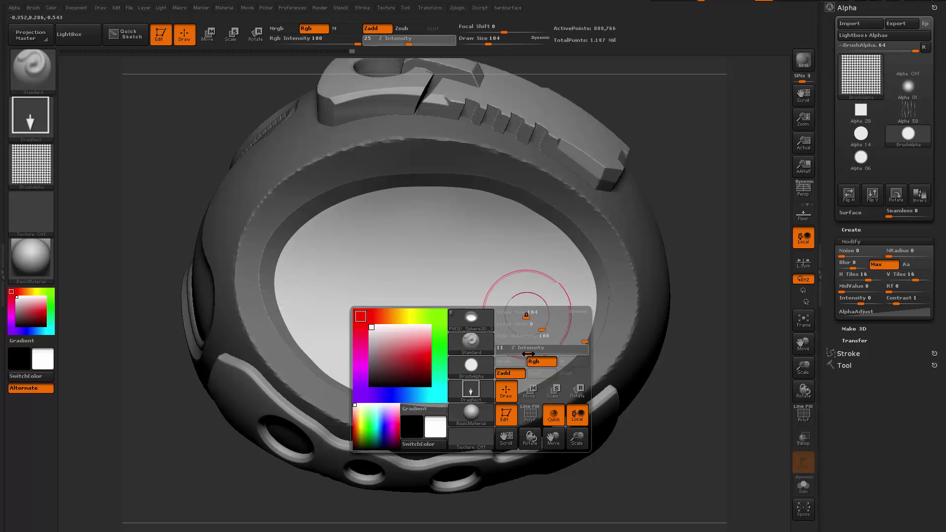
pyautogui.moveTo(528, 353); pyautogui.dragTo(524, 353)
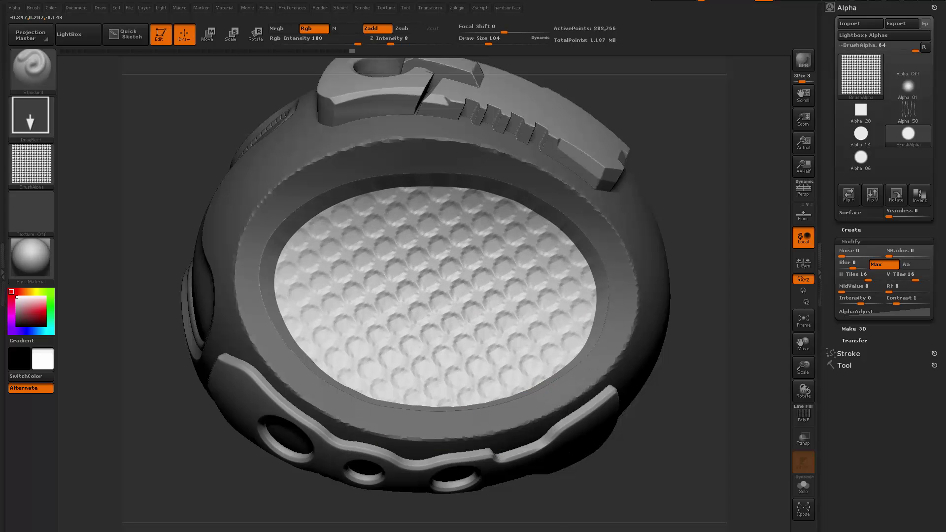
pyautogui.moveTo(484, 501); pyautogui.dragTo(428, 526)
pyautogui.moveTo(660, 496); pyautogui.dragTo(636, 328)
pyautogui.press('shift')
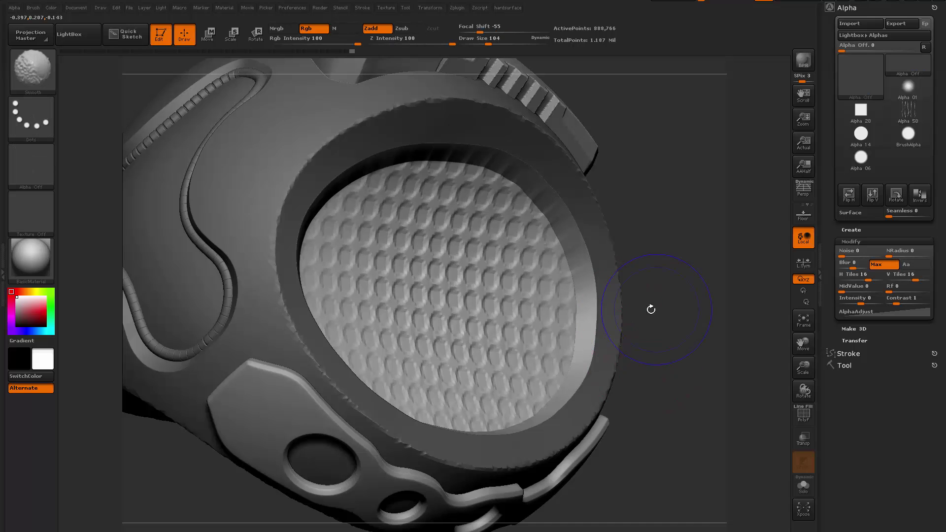
# Step: Examine the recessed face, its wall and the masked rim up close with the polygroup wireframe shown
pyautogui.hotkey('shift', 'f')
pyautogui.moveTo(665, 284); pyautogui.dragTo(687, 274)
pyautogui.keyDown('ctrl'); pyautogui.moveTo(690, 272); pyautogui.dragTo(726, 342); pyautogui.keyUp('ctrl')
pyautogui.hotkey('shift', 'f')
pyautogui.press('f')
pyautogui.moveTo(662, 339); pyautogui.dragTo(593, 426)
pyautogui.moveTo(679, 385)
pyautogui.keyDown('alt'); pyautogui.mouseDown()
pyautogui.moveTo(678, 349)
pyautogui.moveTo(494, 300)
pyautogui.mouseUp(); pyautogui.keyUp('alt')
pyautogui.hotkey('shift', 'f')
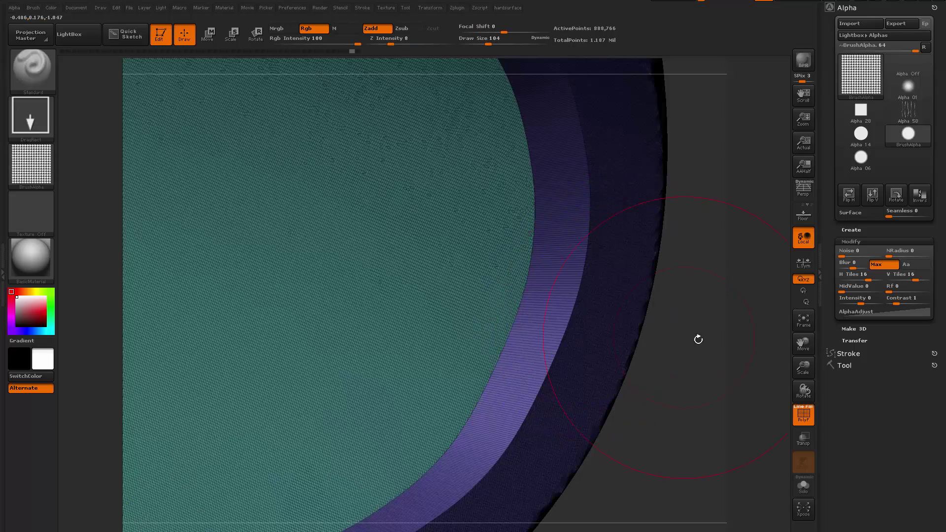
# Step: Insert an edge loop with ZModeler along the recess wall, close to the border of the oval face
pyautogui.moveTo(699, 338)
pyautogui.mouseDown()
pyautogui.moveTo(710, 321)
pyautogui.moveTo(725, 344)
pyautogui.mouseUp()
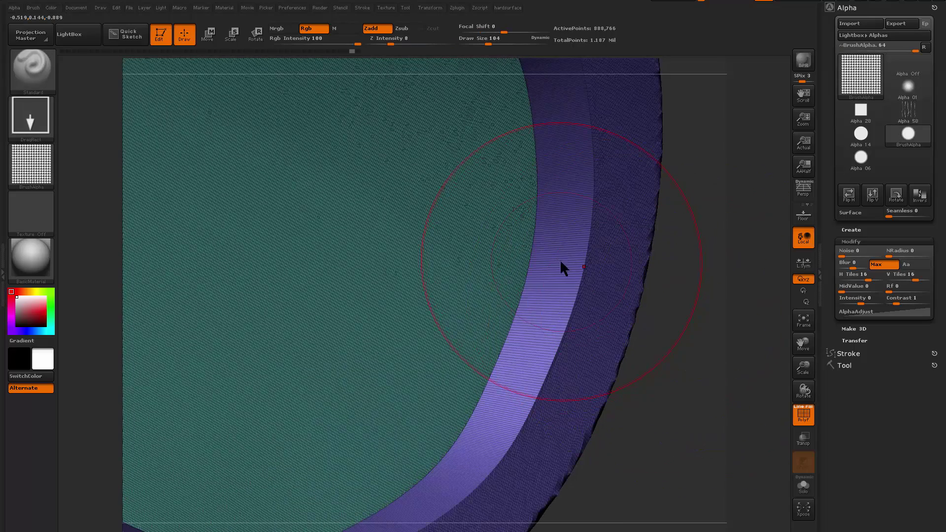
pyautogui.press('b')
pyautogui.press('z')
pyautogui.press('m')
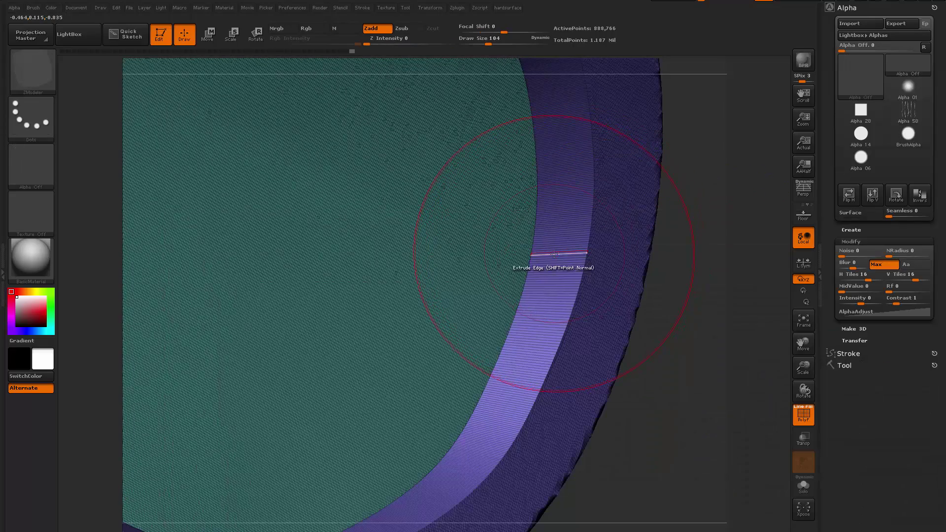
pyautogui.rightClick(550, 254)
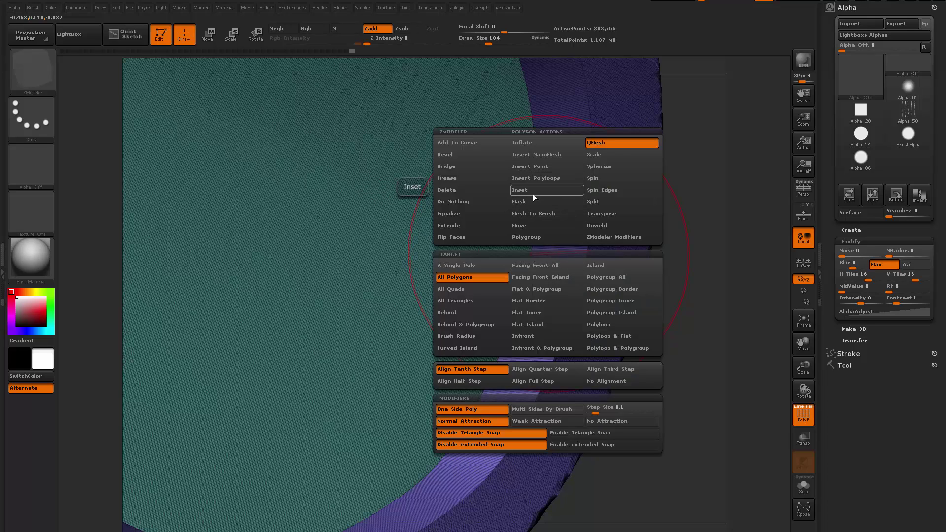
pyautogui.press('space')
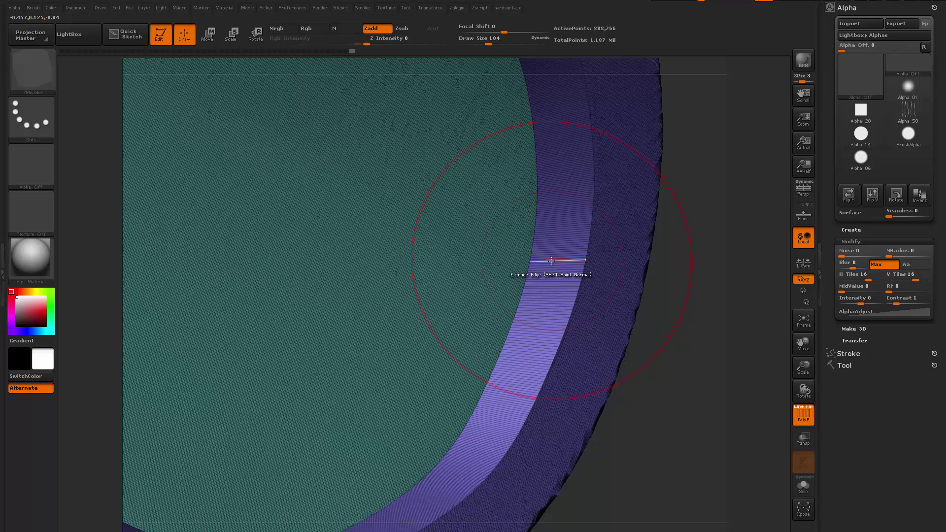
pyautogui.rightClick(548, 261)
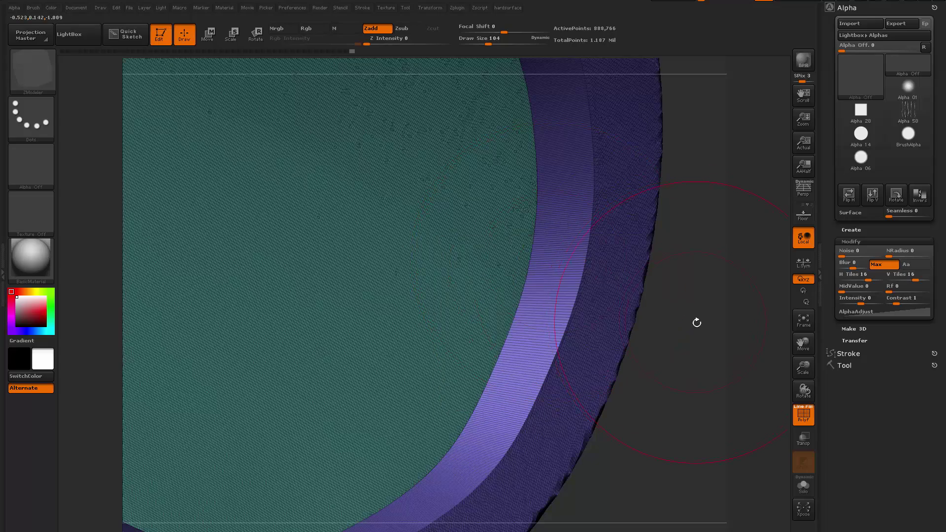
pyautogui.moveTo(682, 351); pyautogui.dragTo(720, 354)
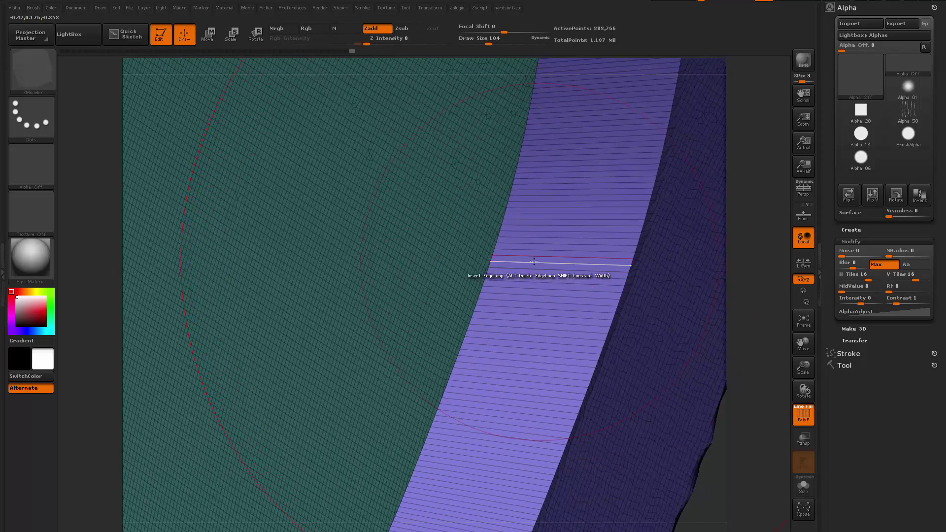
pyautogui.click(502, 258)
pyautogui.scroll(-6, 523, 266)
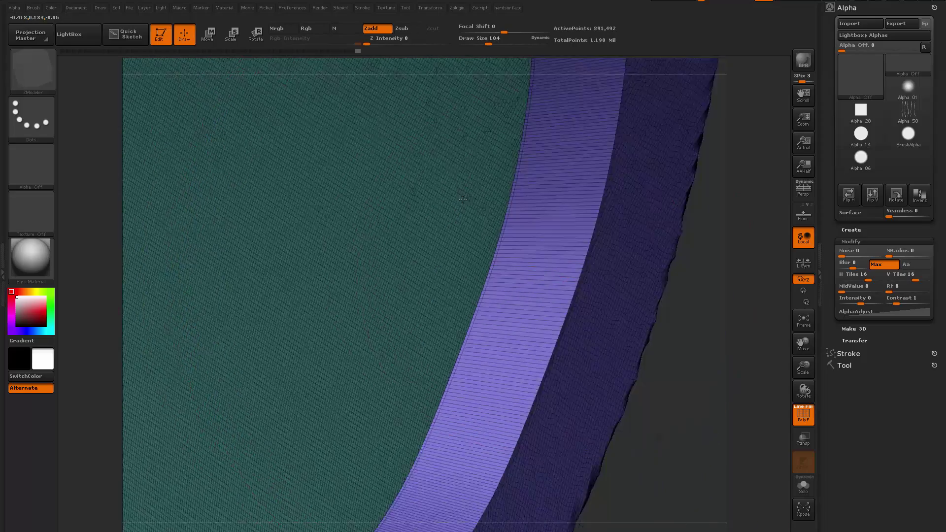
pyautogui.press('w')
pyautogui.keyDown('alt'); pyautogui.moveTo(616, 275); pyautogui.dragTo(641, 417); pyautogui.keyUp('alt')
# Step: Hide the polygroup wireframe, return to the Standard brush and try stamping the tiled dots across the oval face, undoing the stamps
pyautogui.hotkey('shift', 'f')
pyautogui.press('b')
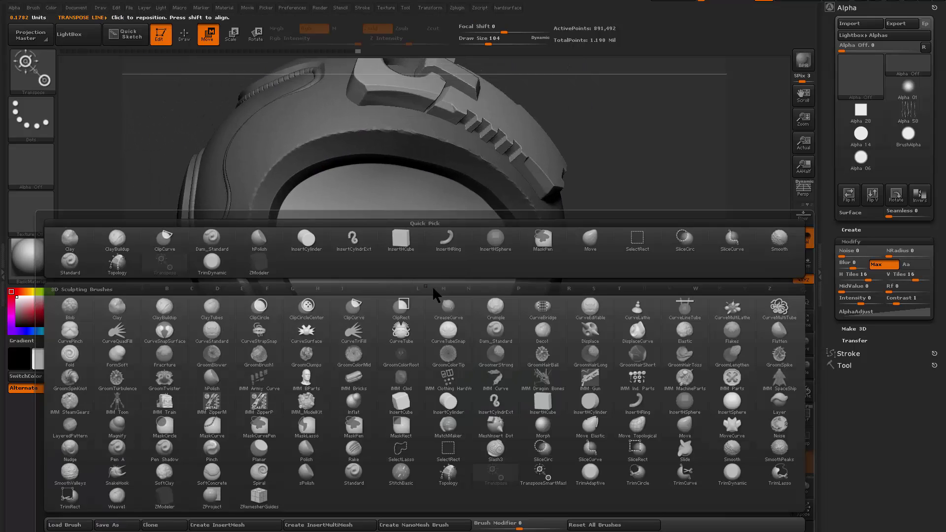
pyautogui.click(433, 286)
pyautogui.moveTo(392, 251)
pyautogui.mouseDown()
pyautogui.moveTo(433, 296)
pyautogui.moveTo(369, 458)
pyautogui.moveTo(340, 451)
pyautogui.moveTo(326, 435)
pyautogui.moveTo(322, 456)
pyautogui.moveTo(326, 436)
pyautogui.mouseUp()
pyautogui.moveTo(382, 487)
pyautogui.mouseDown()
pyautogui.moveTo(504, 483)
pyautogui.moveTo(616, 501)
pyautogui.moveTo(487, 437)
pyautogui.moveTo(491, 444)
pyautogui.moveTo(507, 416)
pyautogui.moveTo(476, 387)
pyautogui.moveTo(600, 483)
pyautogui.moveTo(619, 480)
pyautogui.mouseUp()
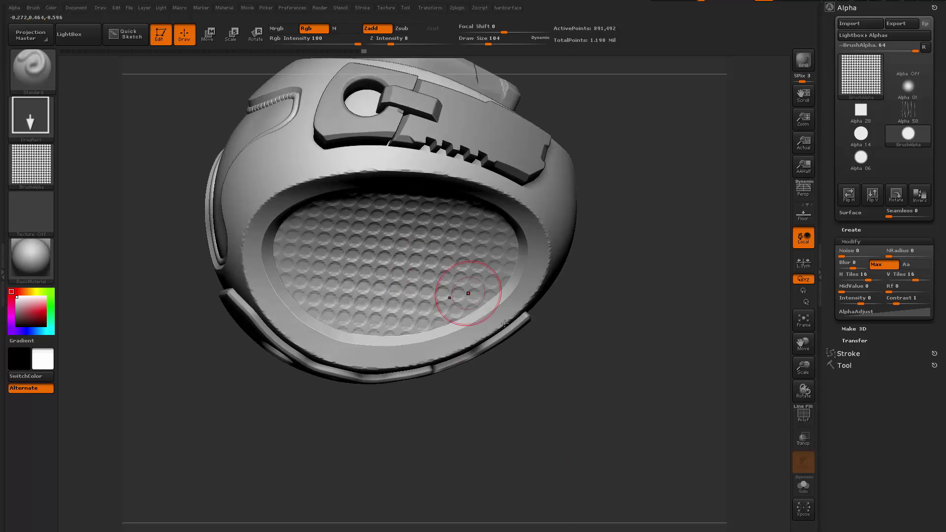
pyautogui.moveTo(535, 367)
pyautogui.mouseDown()
pyautogui.moveTo(616, 368)
pyautogui.moveTo(542, 365)
pyautogui.mouseUp()
pyautogui.hotkey('ctrl', 'z')
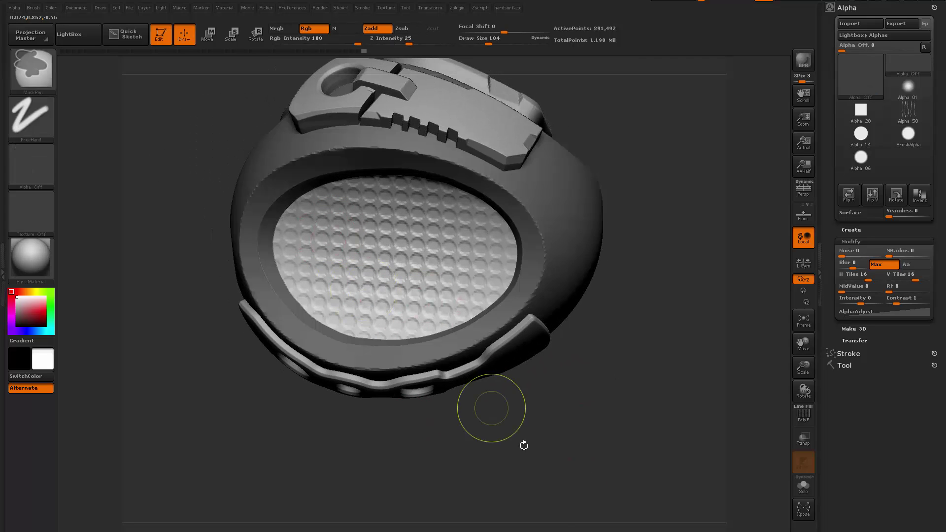
pyautogui.moveTo(524, 445); pyautogui.dragTo(537, 454)
pyautogui.hotkey('ctrl', 'z')
# Step: Set the draw size to 108 and Focal Shift to -88, try stamping the dots on the oval face and undo it
pyautogui.press('space')
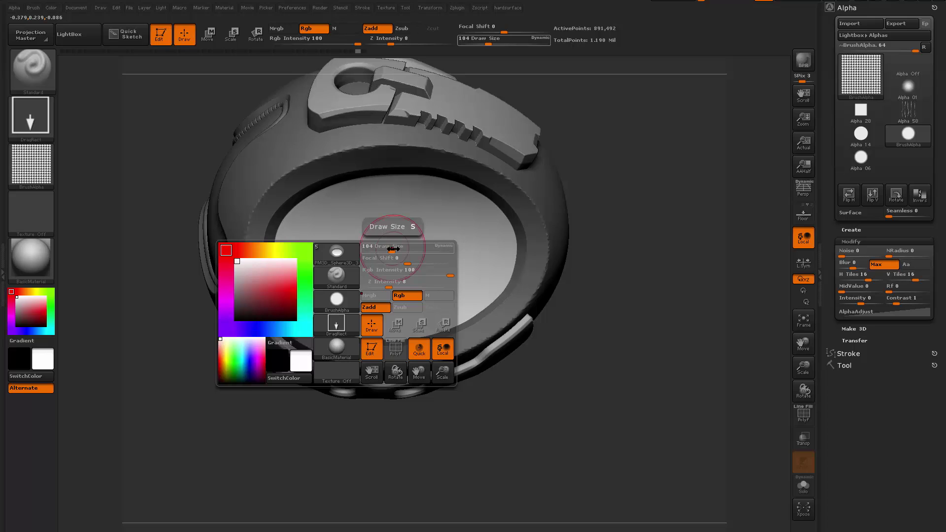
pyautogui.moveTo(401, 265)
pyautogui.mouseDown()
pyautogui.moveTo(417, 266)
pyautogui.moveTo(369, 262)
pyautogui.mouseUp()
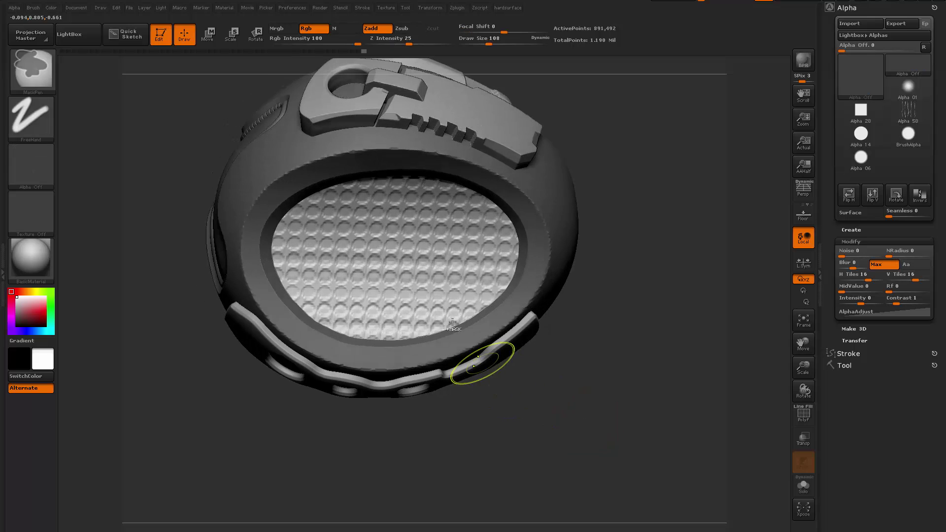
pyautogui.moveTo(407, 346)
pyautogui.mouseDown()
pyautogui.moveTo(380, 439)
pyautogui.moveTo(397, 442)
pyautogui.mouseUp()
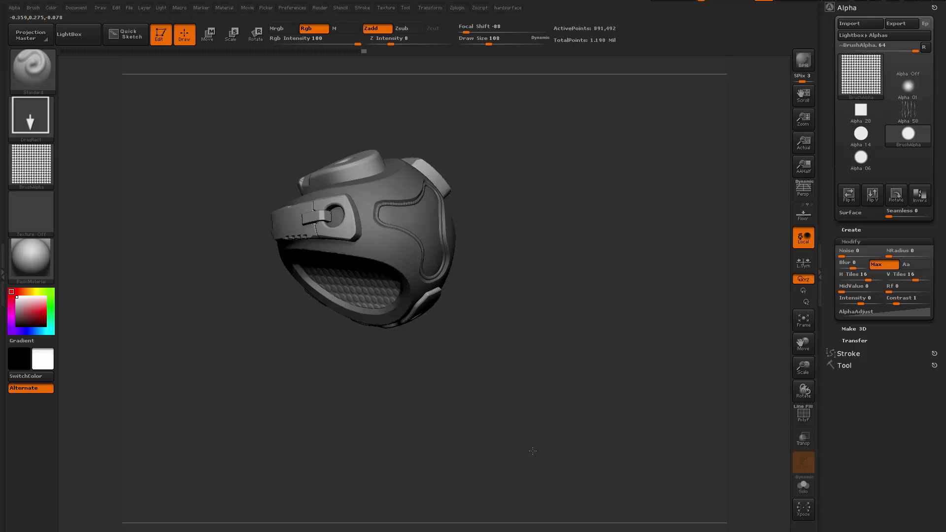
pyautogui.moveTo(519, 450)
pyautogui.mouseDown()
pyautogui.moveTo(521, 368)
pyautogui.moveTo(496, 380)
pyautogui.moveTo(442, 357)
pyautogui.moveTo(495, 370)
pyautogui.moveTo(480, 396)
pyautogui.mouseUp()
pyautogui.hotkey('ctrl', 'z')
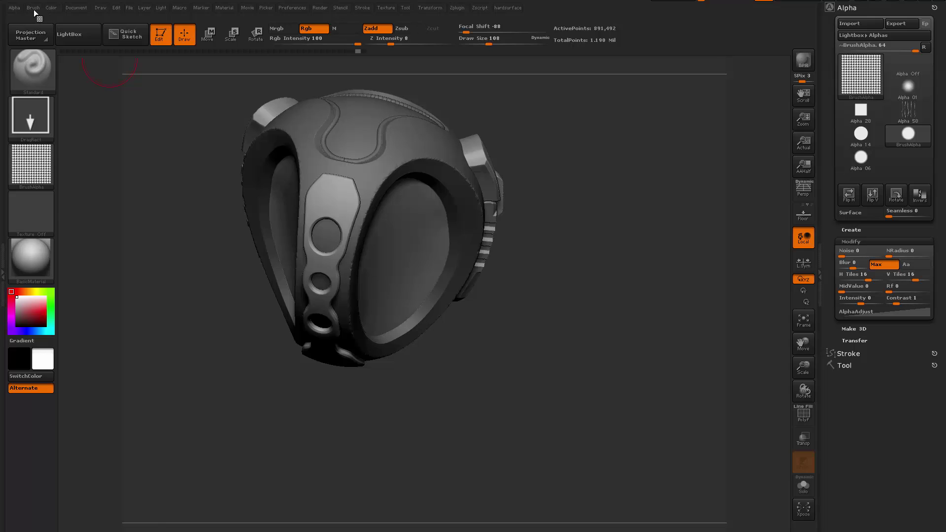
# Step: Enable BackfaceMask in the auto masking settings of the Standard brush
pyautogui.click(33, 8)
pyautogui.scroll(-3, 125, 355)
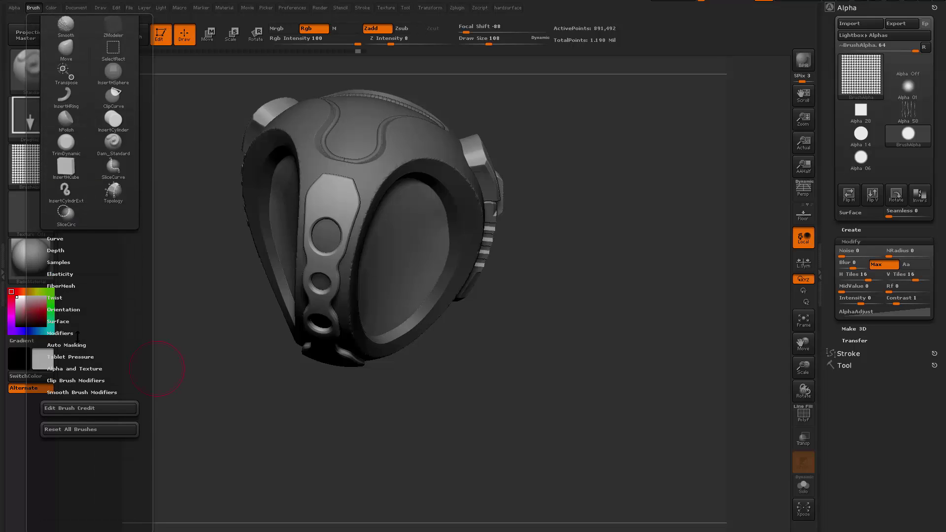
pyautogui.click(59, 333)
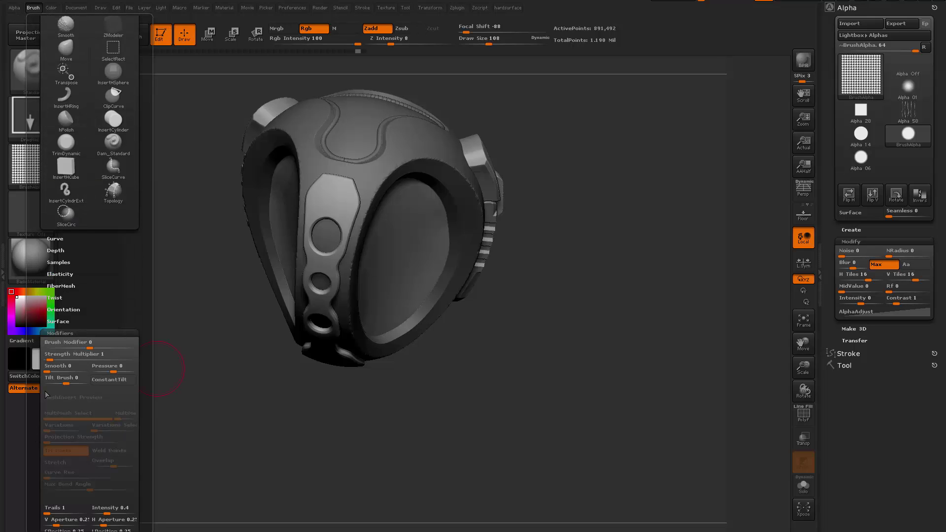
pyautogui.scroll(-5, 80, 342)
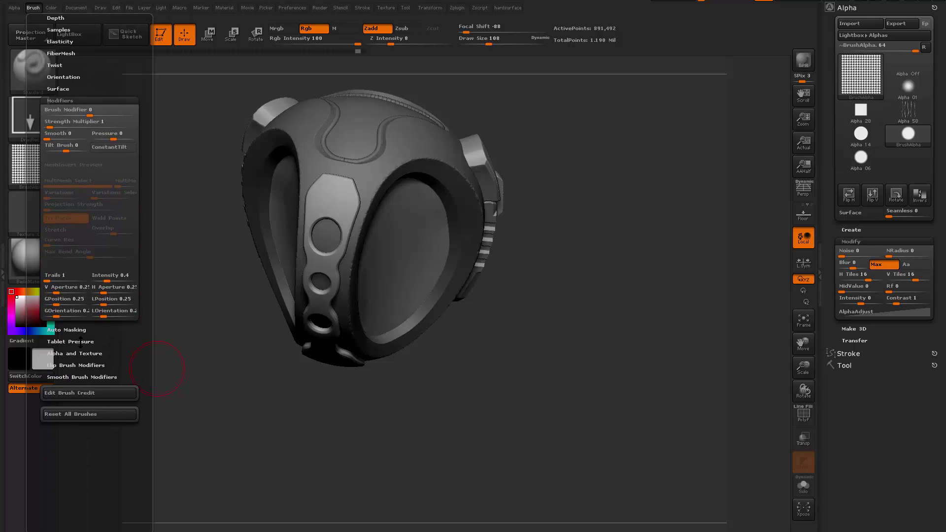
pyautogui.moveTo(80, 349); pyautogui.dragTo(80, 329)
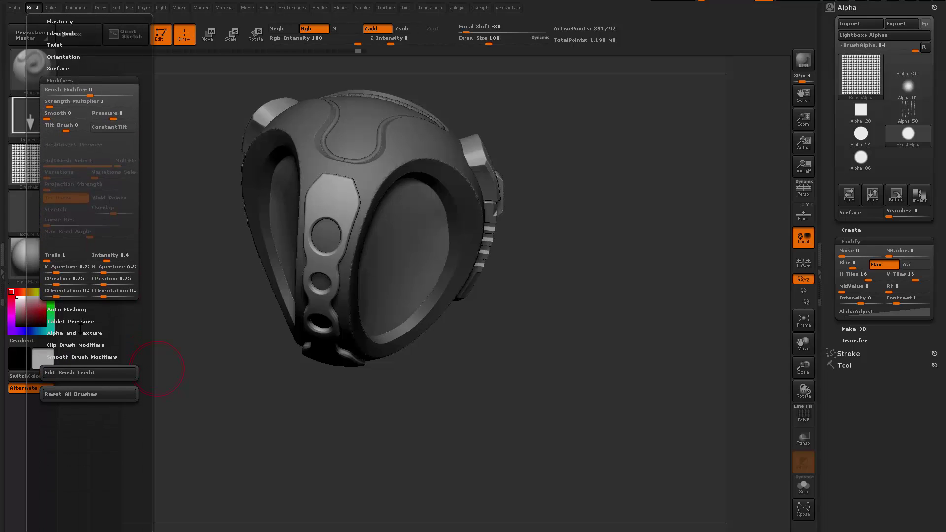
pyautogui.click(78, 309)
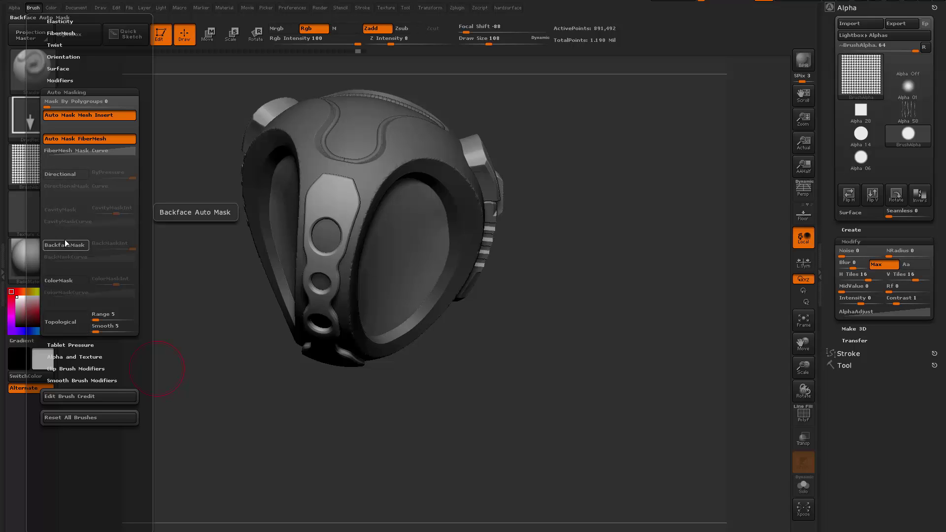
# Step: Stamp the tiled dot pattern across the recessed oval face, undoing the first stamp and placing it again
pyautogui.moveTo(408, 445); pyautogui.dragTo(365, 446)
pyautogui.moveTo(388, 266)
pyautogui.mouseDown()
pyautogui.moveTo(439, 390)
pyautogui.moveTo(500, 416)
pyautogui.mouseUp()
pyautogui.moveTo(384, 419); pyautogui.dragTo(433, 416)
pyautogui.hotkey('ctrl', 'z')
pyautogui.moveTo(503, 411); pyautogui.dragTo(427, 329)
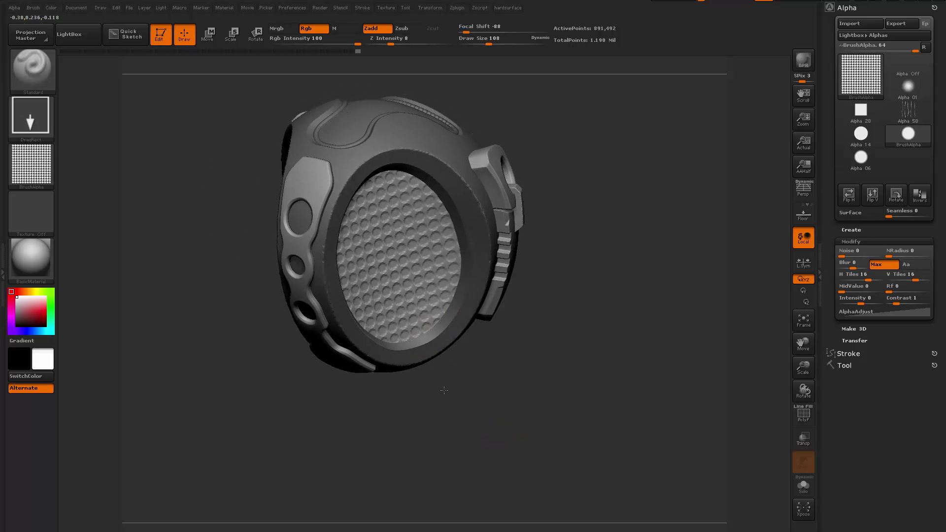
pyautogui.moveTo(460, 413); pyautogui.dragTo(491, 364)
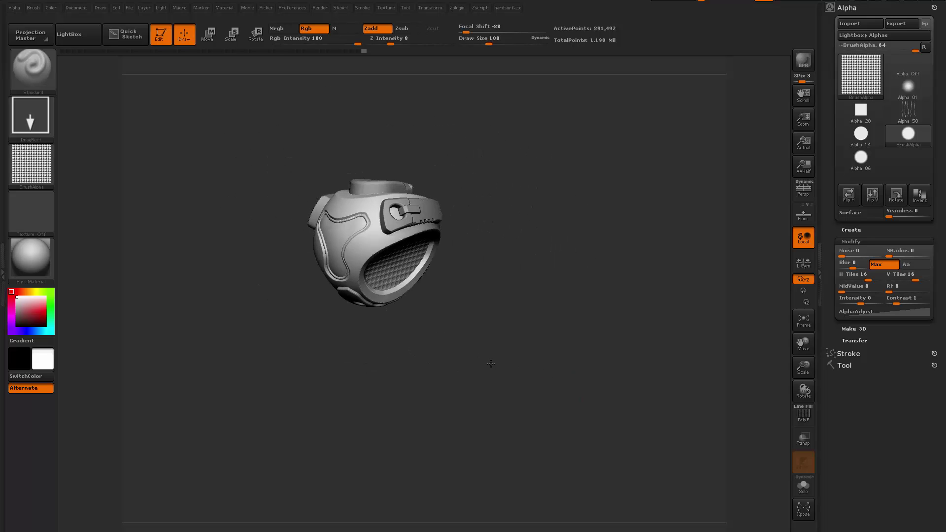
# Step: Isolate the main body and polish the jagged outer edge of the oval opening with the hPolish brush
pyautogui.moveTo(541, 397)
pyautogui.mouseDown()
pyautogui.moveTo(540, 416)
pyautogui.moveTo(560, 405)
pyautogui.moveTo(572, 416)
pyautogui.moveTo(567, 406)
pyautogui.mouseUp()
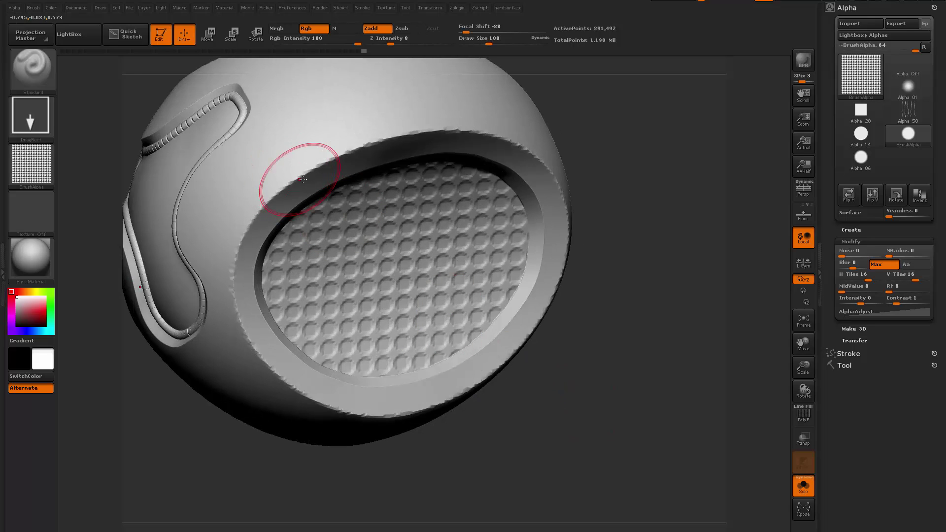
pyautogui.press('b')
pyautogui.press('h')
pyautogui.press('p')
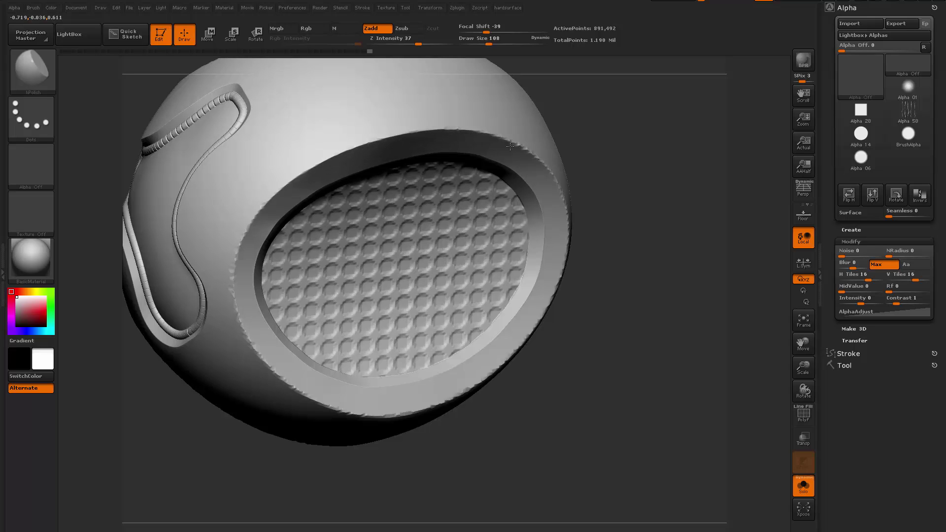
pyautogui.moveTo(639, 261)
pyautogui.mouseDown()
pyautogui.moveTo(598, 244)
pyautogui.moveTo(594, 259)
pyautogui.mouseUp()
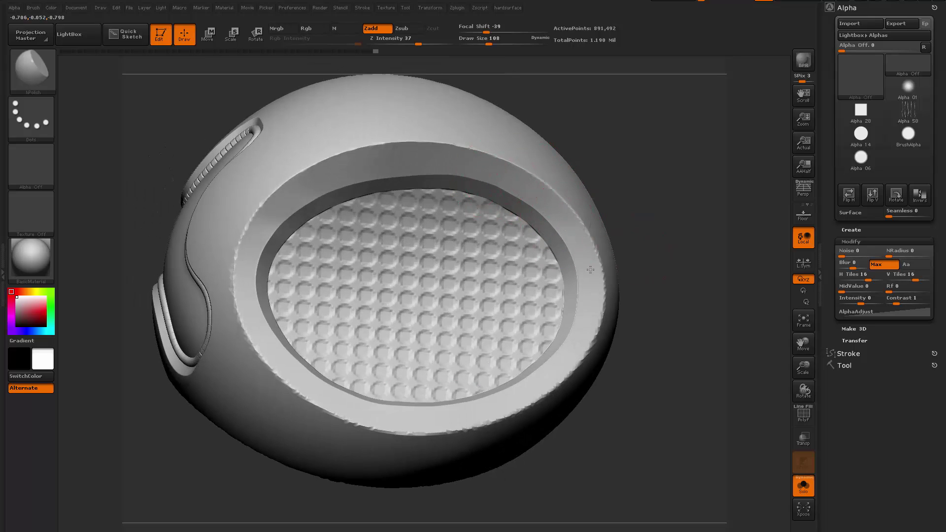
pyautogui.moveTo(591, 281); pyautogui.dragTo(581, 341)
pyautogui.moveTo(516, 389); pyautogui.dragTo(433, 412)
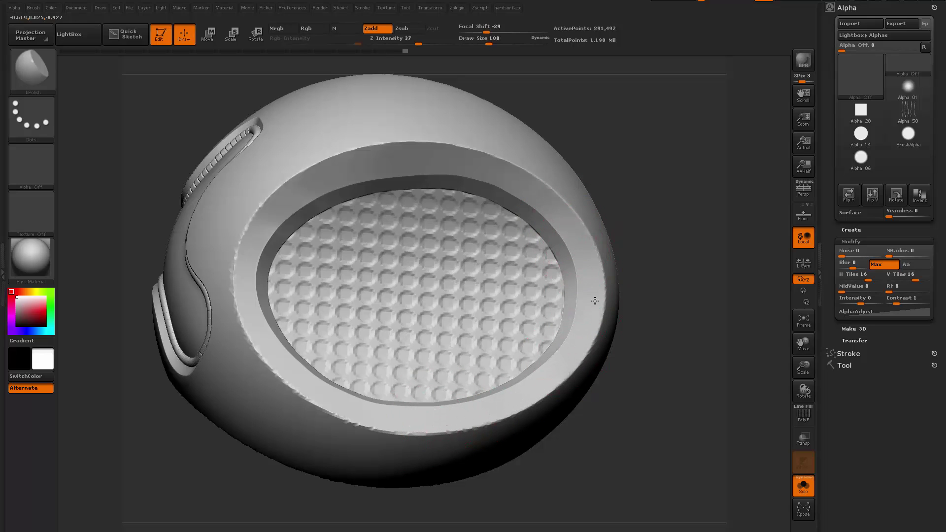
pyautogui.moveTo(586, 240); pyautogui.dragTo(536, 189)
pyautogui.moveTo(586, 361); pyautogui.dragTo(559, 388)
pyautogui.moveTo(264, 218)
pyautogui.mouseDown()
pyautogui.moveTo(253, 231)
pyautogui.moveTo(265, 216)
pyautogui.mouseUp()
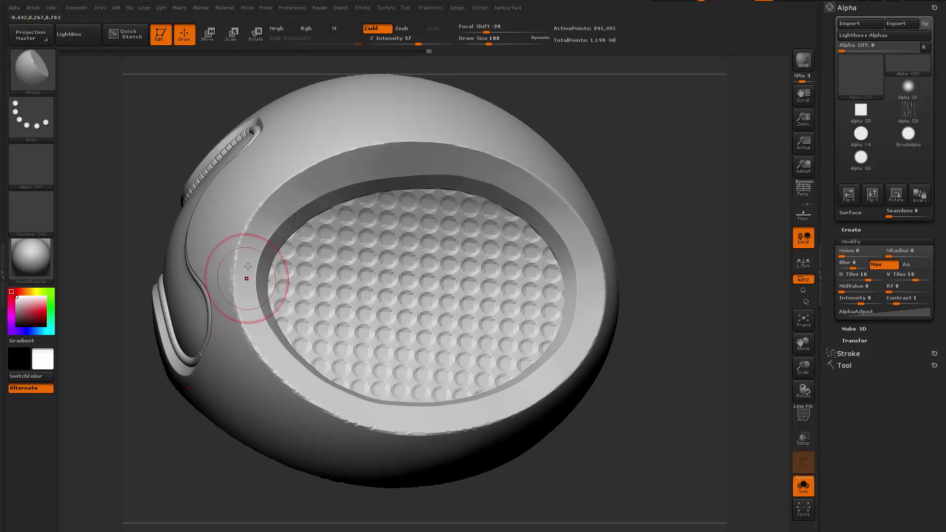
# Step: Set the draw size to 71, polish the remaining outer edge of the oval opening and smooth it
pyautogui.press('space')
pyautogui.moveTo(250, 253); pyautogui.dragTo(245, 253)
pyautogui.moveTo(273, 213); pyautogui.dragTo(255, 246)
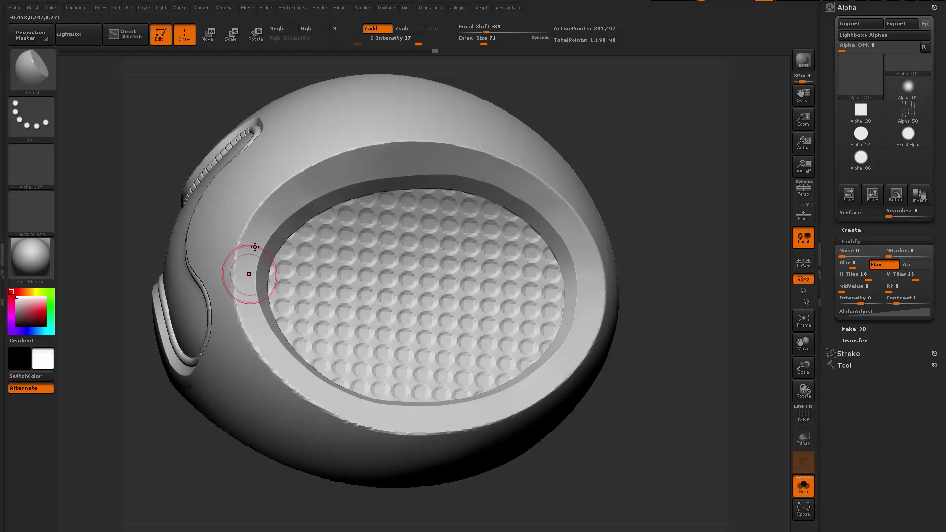
pyautogui.moveTo(261, 360); pyautogui.dragTo(240, 296)
pyautogui.press('shift')
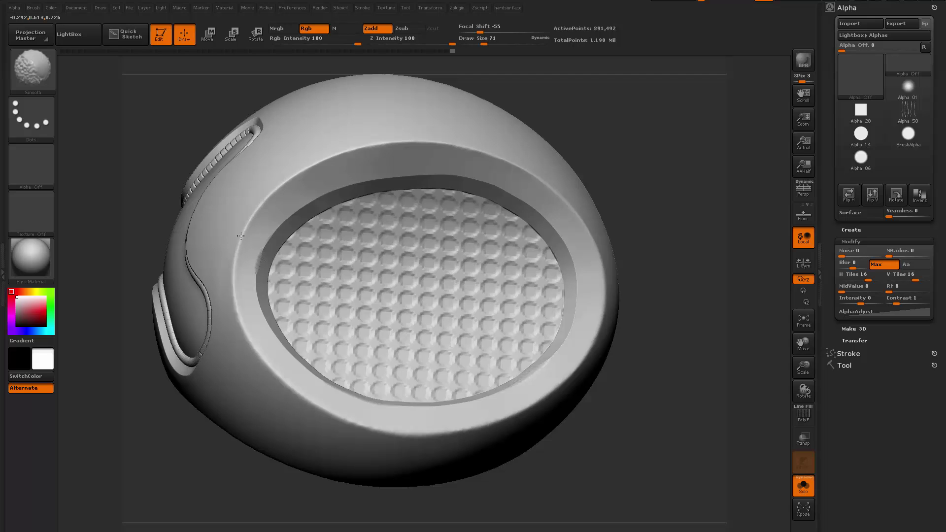
# Step: Undo the last polish stroke, set the draw size to 51 and smooth the rough spots along the opening's outer edge
pyautogui.moveTo(636, 266)
pyautogui.keyDown('alt'); pyautogui.mouseDown()
pyautogui.moveTo(608, 179)
pyautogui.moveTo(665, 239)
pyautogui.mouseUp(); pyautogui.keyUp('alt')
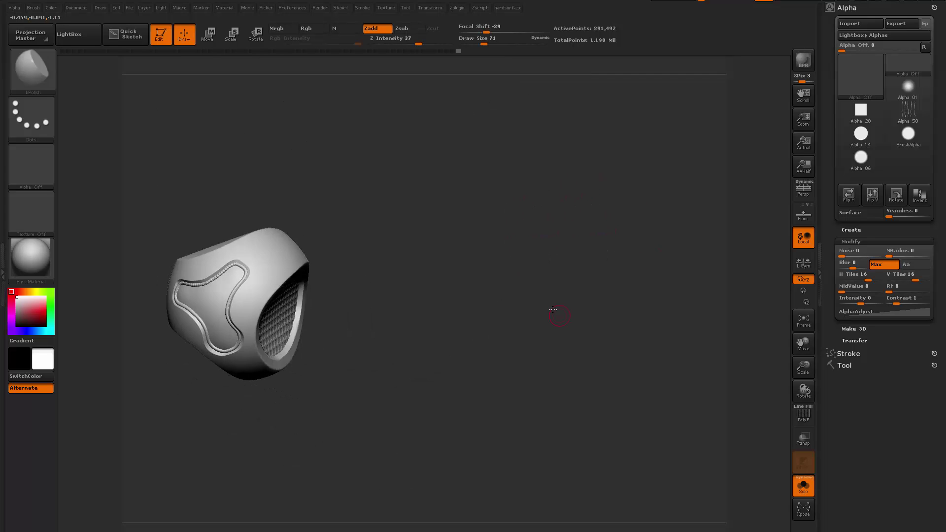
pyautogui.moveTo(557, 317)
pyautogui.keyDown('alt'); pyautogui.mouseDown()
pyautogui.moveTo(596, 383)
pyautogui.moveTo(553, 411)
pyautogui.moveTo(582, 346)
pyautogui.mouseUp(); pyautogui.keyUp('alt')
pyautogui.moveTo(583, 347)
pyautogui.mouseDown()
pyautogui.moveTo(596, 389)
pyautogui.moveTo(611, 362)
pyautogui.mouseUp()
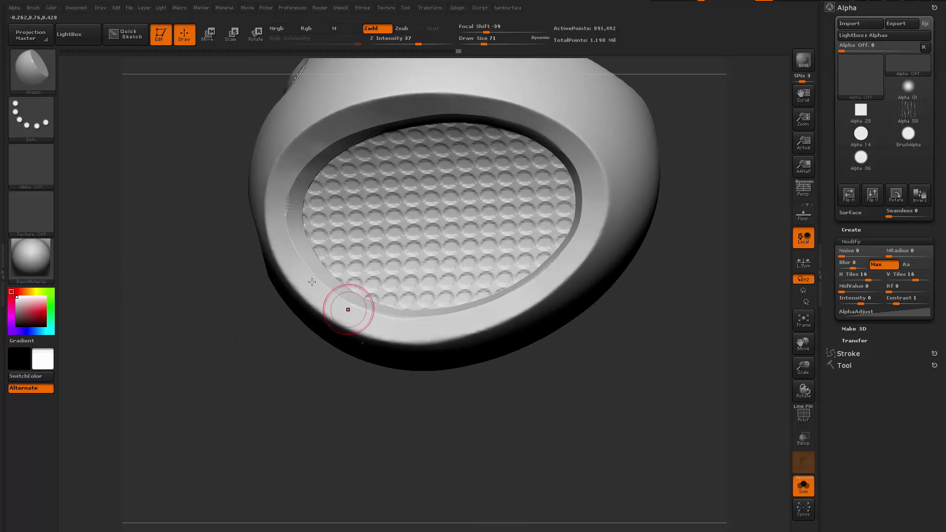
pyautogui.hotkey('ctrl', 'z')
pyautogui.moveTo(298, 353); pyautogui.dragTo(291, 473)
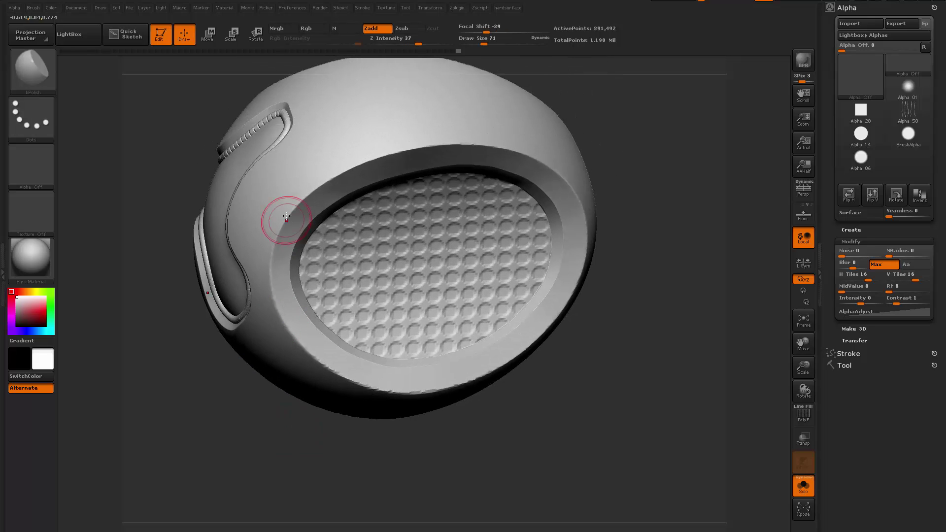
pyautogui.press('space')
pyautogui.moveTo(283, 218); pyautogui.dragTo(279, 219)
pyautogui.press('shift')
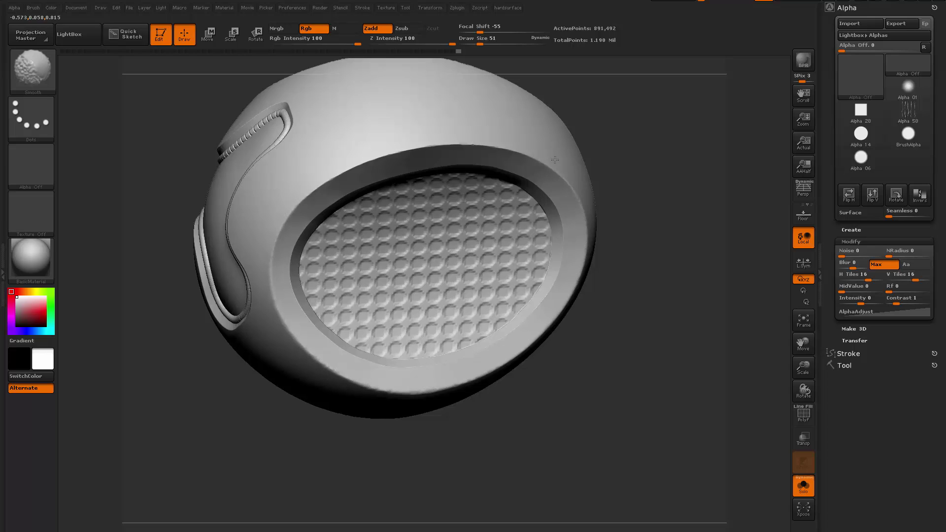
# Step: Show all parts of the model again and select the InsertCylndrExt brush
pyautogui.moveTo(670, 229)
pyautogui.keyDown('alt'); pyautogui.mouseDown()
pyautogui.moveTo(642, 211)
pyautogui.moveTo(670, 226)
pyautogui.mouseUp(); pyautogui.keyUp('alt')
pyautogui.moveTo(606, 333)
pyautogui.mouseDown()
pyautogui.moveTo(555, 343)
pyautogui.moveTo(584, 363)
pyautogui.moveTo(675, 231)
pyautogui.moveTo(596, 345)
pyautogui.moveTo(445, 302)
pyautogui.moveTo(545, 363)
pyautogui.moveTo(338, 231)
pyautogui.moveTo(384, 232)
pyautogui.moveTo(433, 259)
pyautogui.mouseUp()
pyautogui.hotkey('alt', 's')
pyautogui.press('b')
pyautogui.click(505, 404)
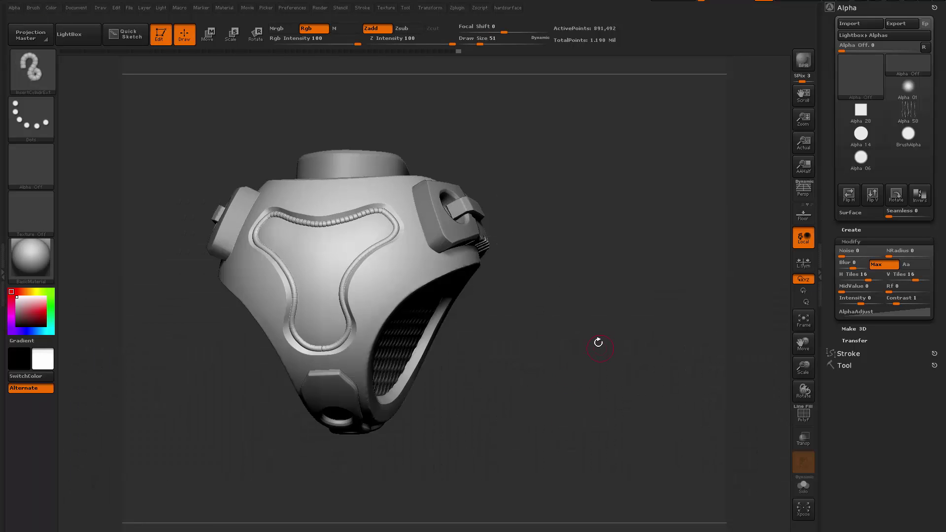
# Step: Try drawing a cylinder insert curve on the body between the corded panel and the oval opening, and undo it
pyautogui.moveTo(569, 467)
pyautogui.mouseDown()
pyautogui.moveTo(577, 443)
pyautogui.moveTo(575, 452)
pyautogui.moveTo(549, 422)
pyautogui.moveTo(545, 400)
pyautogui.moveTo(572, 448)
pyautogui.moveTo(556, 444)
pyautogui.mouseUp()
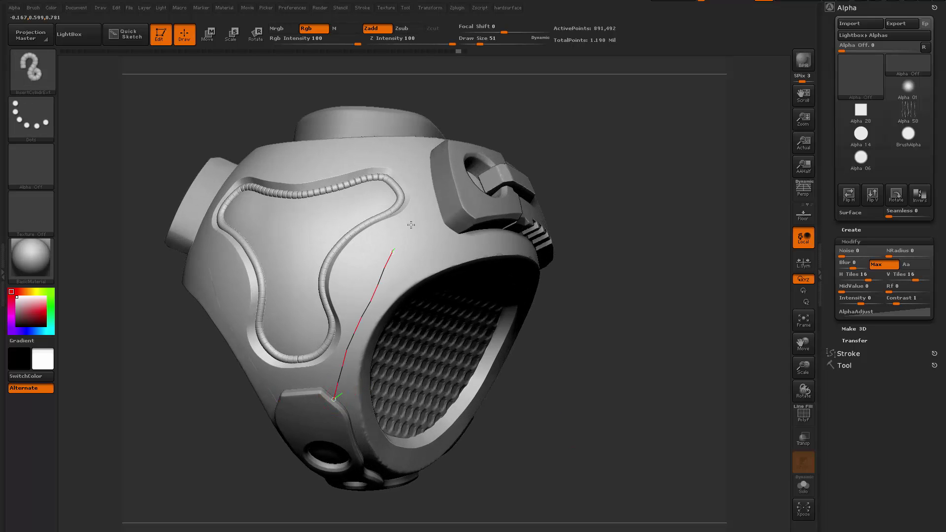
pyautogui.moveTo(448, 195); pyautogui.dragTo(443, 197)
pyautogui.moveTo(626, 345)
pyautogui.mouseDown()
pyautogui.moveTo(600, 319)
pyautogui.moveTo(549, 347)
pyautogui.moveTo(545, 334)
pyautogui.moveTo(587, 384)
pyautogui.mouseUp()
pyautogui.hotkey('shift', 'f')
pyautogui.keyDown('ctrl'); pyautogui.moveTo(610, 335); pyautogui.dragTo(485, 427); pyautogui.keyUp('ctrl')
pyautogui.hotkey('shift', 'f')
pyautogui.moveTo(563, 336)
pyautogui.mouseDown()
pyautogui.moveTo(650, 349)
pyautogui.moveTo(569, 344)
pyautogui.moveTo(573, 400)
pyautogui.mouseUp()
pyautogui.moveTo(573, 400)
pyautogui.mouseDown()
pyautogui.moveTo(583, 403)
pyautogui.moveTo(522, 389)
pyautogui.moveTo(571, 430)
pyautogui.moveTo(547, 419)
pyautogui.mouseUp()
pyautogui.hotkey('ctrl', 'z')
pyautogui.hotkey('ctrl', 'z')
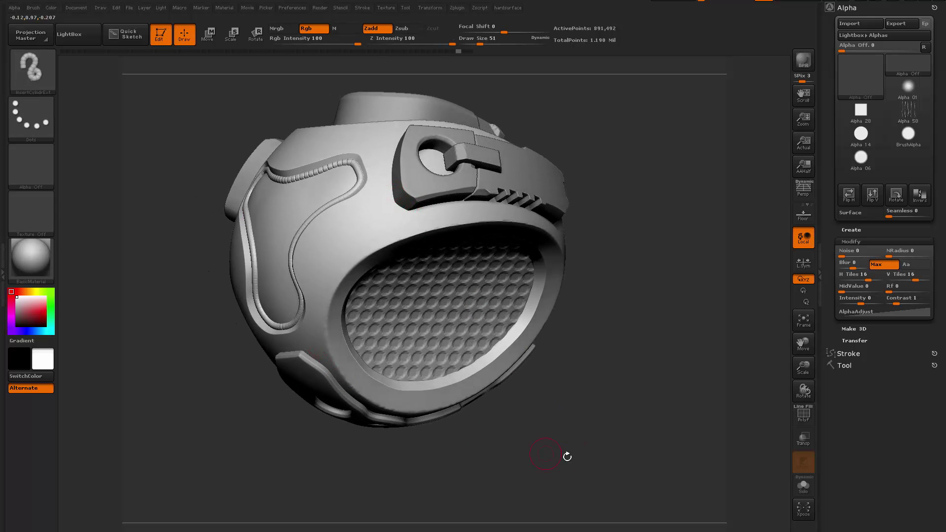
# Step: Draw a cylinder insert curve from the buckle plate down between the corded panel and the oval opening to the lower plate
pyautogui.moveTo(567, 456)
pyautogui.mouseDown()
pyautogui.moveTo(561, 433)
pyautogui.moveTo(567, 461)
pyautogui.mouseUp()
pyautogui.keyDown('alt'); pyautogui.moveTo(561, 394); pyautogui.dragTo(556, 367); pyautogui.keyUp('alt')
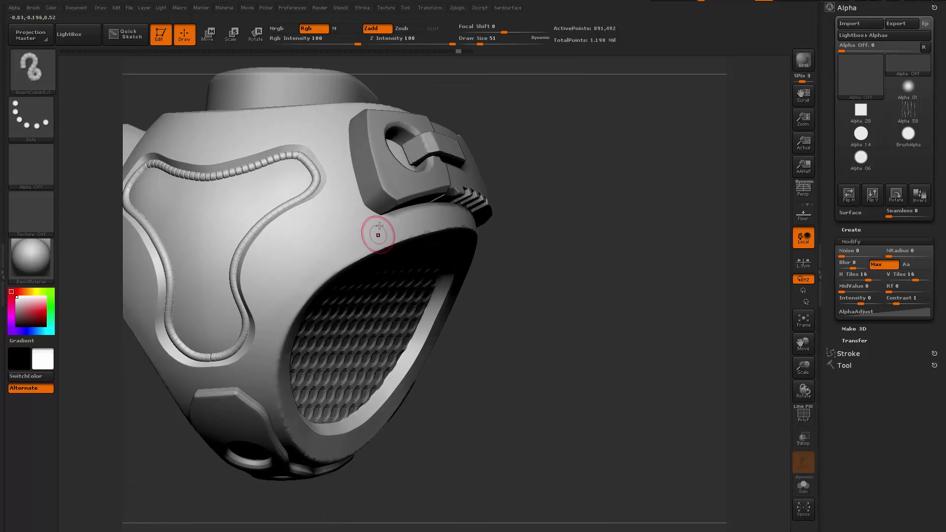
pyautogui.moveTo(266, 421); pyautogui.dragTo(266, 418)
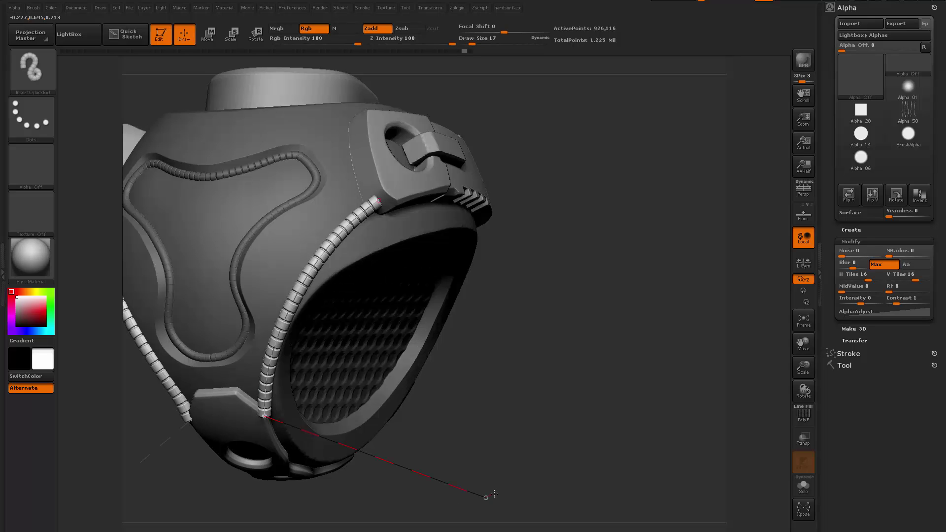
pyautogui.hotkey('ctrl', 'z')
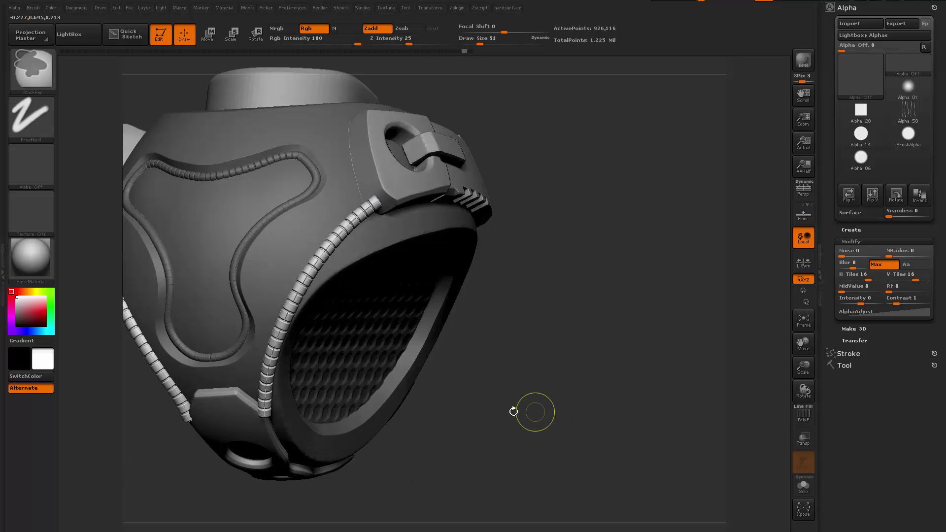
pyautogui.moveTo(513, 412); pyautogui.dragTo(569, 530)
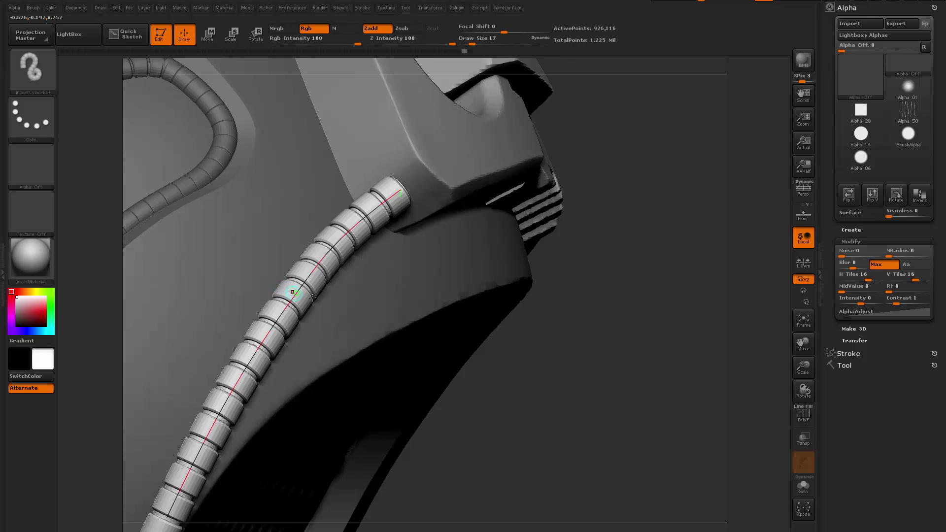
pyautogui.keyDown('alt'); pyautogui.moveTo(488, 384); pyautogui.dragTo(362, 247); pyautogui.keyUp('alt')
pyautogui.moveTo(562, 414); pyautogui.dragTo(541, 424)
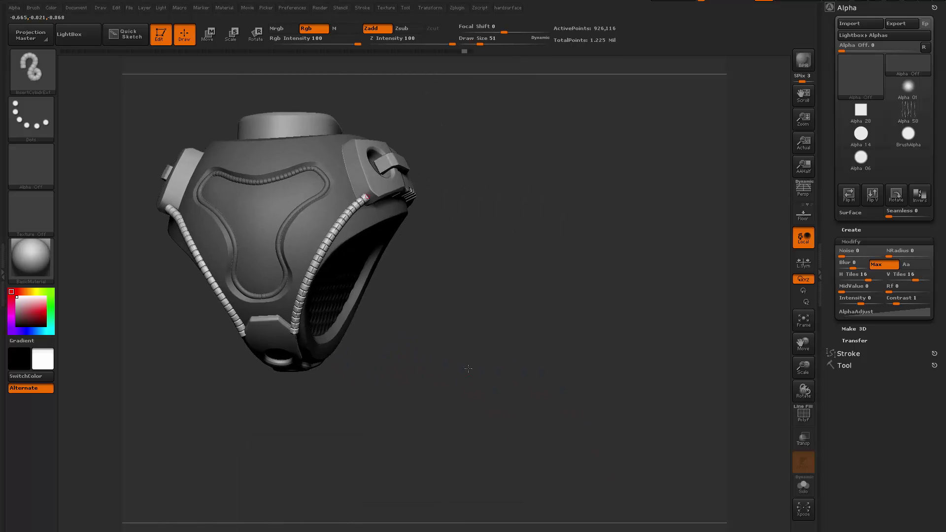
# Step: Extend the cylinder curve from the buckle plate along the upper rim of the oval opening, beneath the strap plate
pyautogui.keyDown('alt'); pyautogui.moveTo(468, 369); pyautogui.dragTo(426, 310); pyautogui.keyUp('alt')
pyautogui.moveTo(493, 404); pyautogui.dragTo(405, 433)
pyautogui.hotkey('ctrl', 'z')
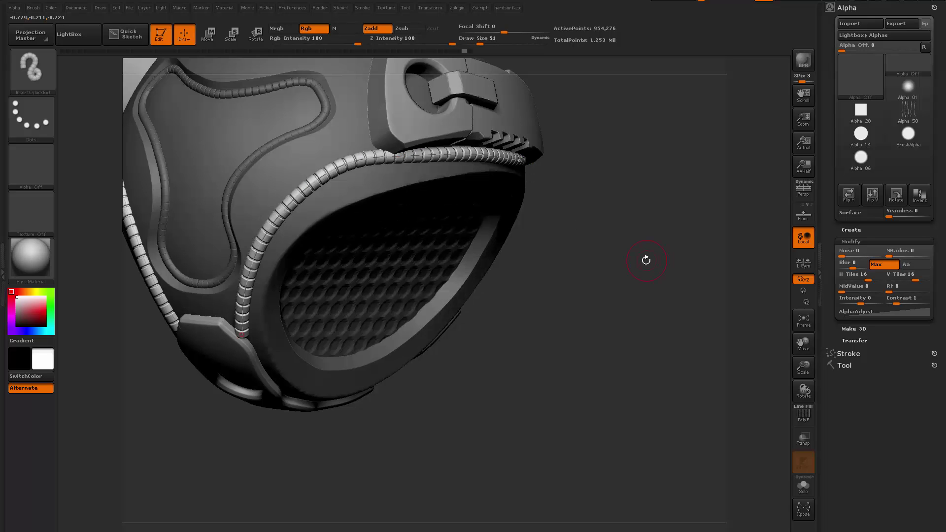
pyautogui.moveTo(645, 260); pyautogui.dragTo(577, 235)
pyautogui.moveTo(462, 161); pyautogui.dragTo(514, 170)
pyautogui.hotkey('ctrl', 'z')
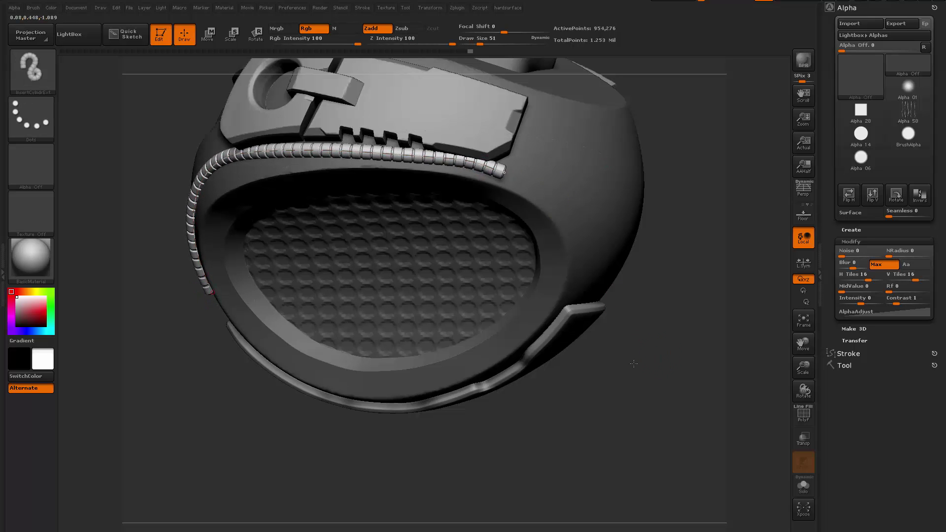
# Step: Extend the cord's upper end in a rounded loop back to the notched end of the strap plate
pyautogui.moveTo(655, 363)
pyautogui.keyDown('alt'); pyautogui.mouseDown()
pyautogui.moveTo(561, 414)
pyautogui.moveTo(524, 295)
pyautogui.moveTo(405, 225)
pyautogui.mouseUp(); pyautogui.keyUp('alt')
pyautogui.hotkey('ctrl', 'z')
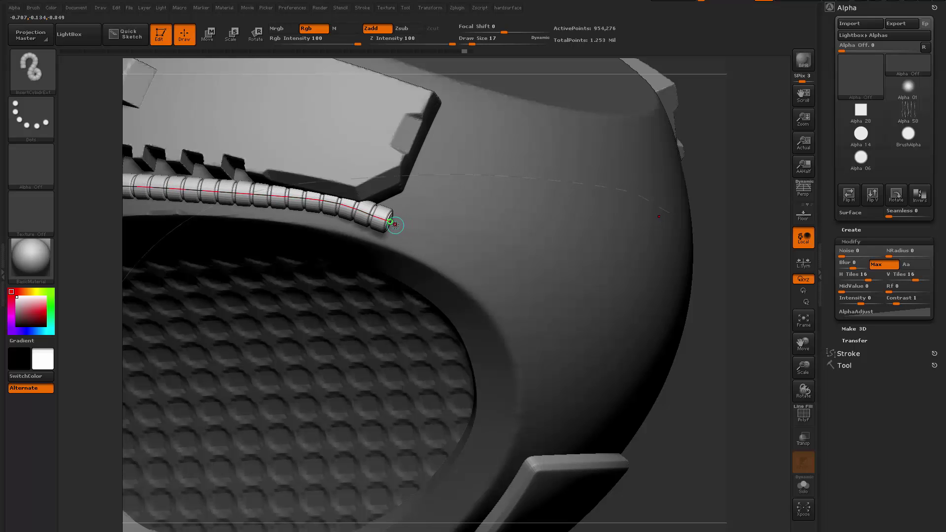
pyautogui.keyDown('ctrl'); pyautogui.moveTo(415, 246); pyautogui.dragTo(404, 236, button='right'); pyautogui.keyUp('ctrl')
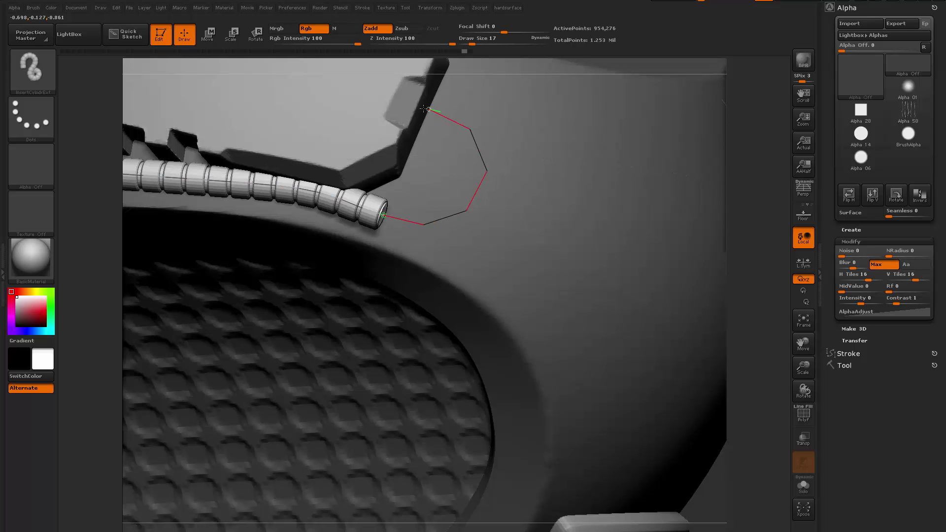
pyautogui.press('f')
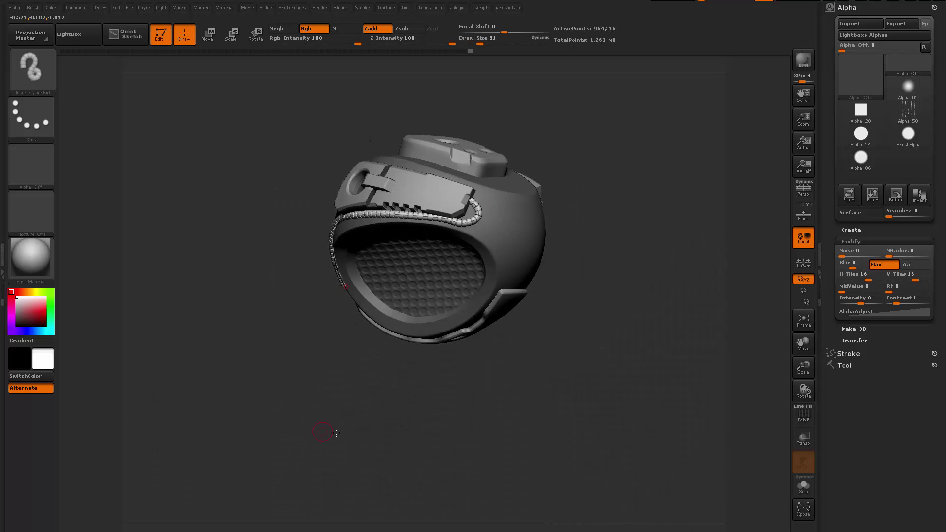
# Step: Extend the cord's lower end down to the angled side edge of the lower plate, undoing the stray curve
pyautogui.moveTo(323, 433)
pyautogui.mouseDown()
pyautogui.moveTo(441, 433)
pyautogui.moveTo(473, 395)
pyautogui.moveTo(527, 384)
pyautogui.moveTo(531, 428)
pyautogui.moveTo(391, 178)
pyautogui.mouseUp()
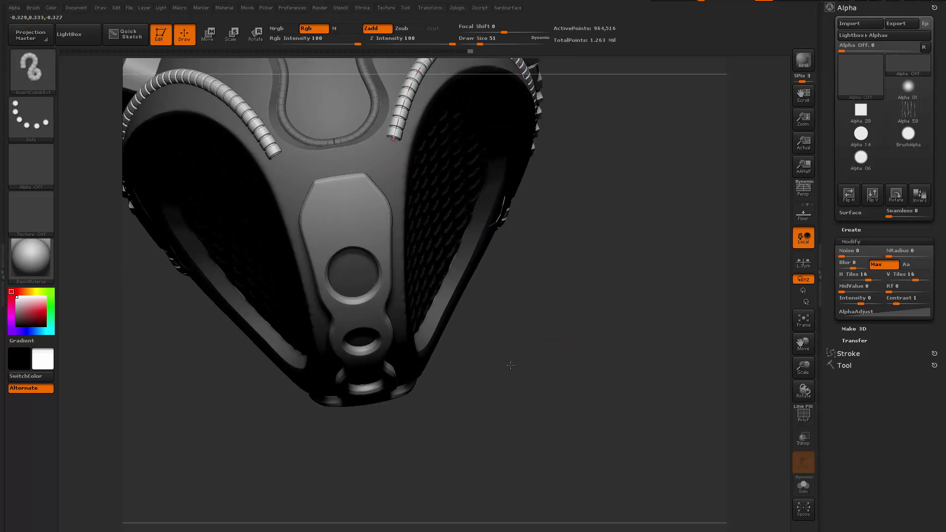
pyautogui.keyDown('alt'); pyautogui.moveTo(509, 364); pyautogui.dragTo(468, 326); pyautogui.keyUp('alt')
pyautogui.moveTo(391, 163); pyautogui.dragTo(394, 202)
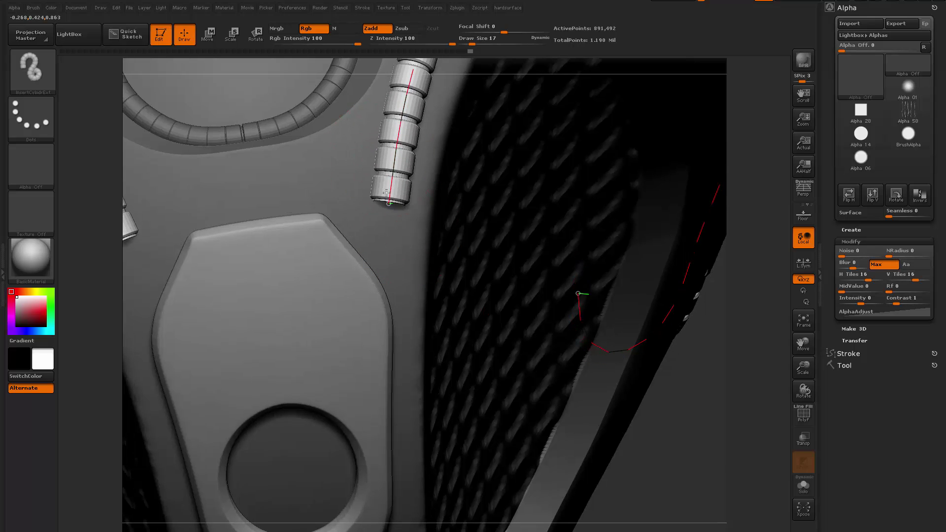
pyautogui.hotkey('ctrl', 'z')
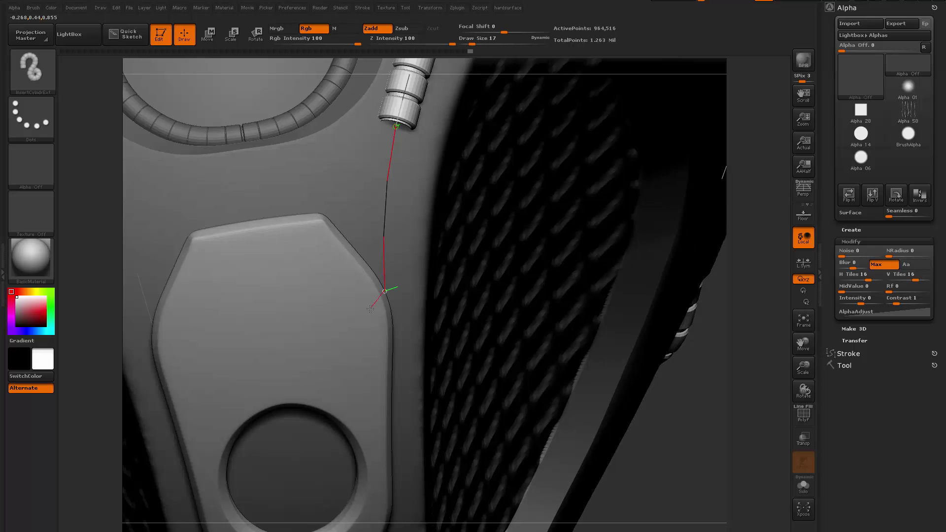
pyautogui.moveTo(396, 368); pyautogui.dragTo(397, 370)
pyautogui.keyDown('alt'); pyautogui.moveTo(640, 419); pyautogui.dragTo(562, 466); pyautogui.keyUp('alt')
pyautogui.moveTo(549, 434)
pyautogui.keyDown('alt'); pyautogui.mouseDown()
pyautogui.moveTo(505, 445)
pyautogui.moveTo(569, 441)
pyautogui.moveTo(560, 451)
pyautogui.moveTo(612, 526)
pyautogui.moveTo(596, 408)
pyautogui.moveTo(548, 410)
pyautogui.mouseUp(); pyautogui.keyUp('alt')
pyautogui.moveTo(407, 301); pyautogui.dragTo(393, 275, button='right')
# Step: Extend the cord onto the lower plate near its circular recess and adjust the end with the Move brush at draw size 163
pyautogui.moveTo(649, 412); pyautogui.dragTo(640, 461)
pyautogui.moveTo(641, 461); pyautogui.dragTo(574, 353)
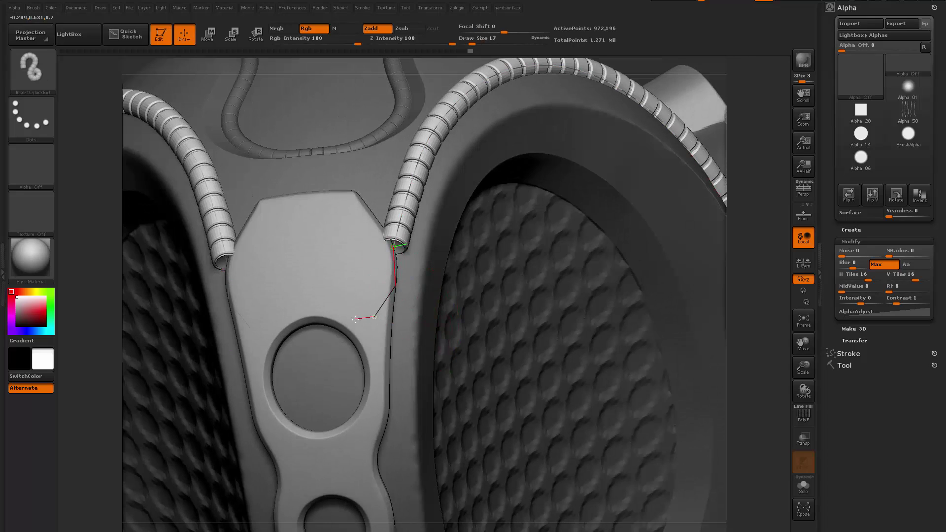
pyautogui.moveTo(387, 356)
pyautogui.mouseDown(button='right')
pyautogui.moveTo(409, 355)
pyautogui.moveTo(377, 312)
pyautogui.mouseUp(button='right')
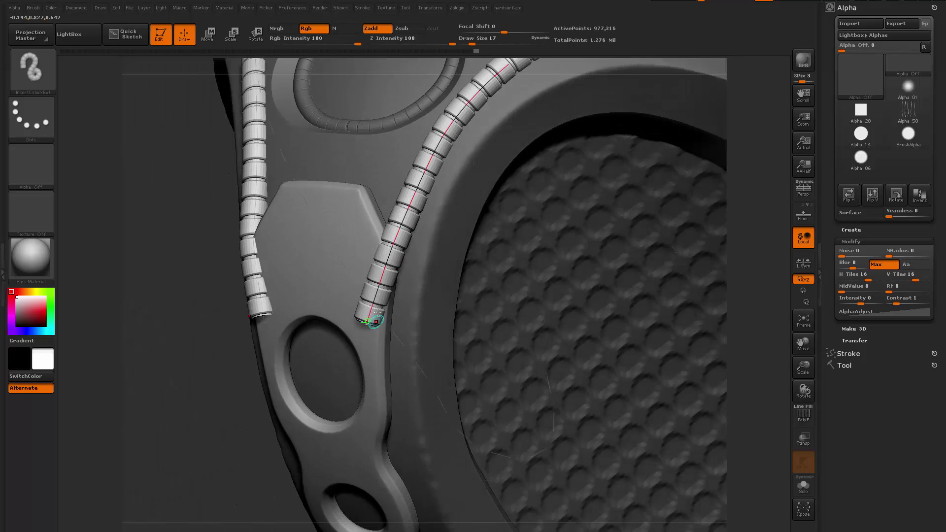
pyautogui.press('space')
pyautogui.moveTo(365, 289); pyautogui.dragTo(389, 291)
pyautogui.moveTo(393, 292)
pyautogui.mouseDown(button='right')
pyautogui.moveTo(370, 303)
pyautogui.moveTo(450, 325)
pyautogui.moveTo(478, 375)
pyautogui.moveTo(527, 390)
pyautogui.moveTo(570, 382)
pyautogui.moveTo(583, 413)
pyautogui.moveTo(553, 380)
pyautogui.moveTo(522, 383)
pyautogui.moveTo(527, 408)
pyautogui.moveTo(607, 417)
pyautogui.moveTo(585, 418)
pyautogui.moveTo(523, 367)
pyautogui.moveTo(547, 394)
pyautogui.moveTo(562, 391)
pyautogui.mouseUp(button='right')
# Step: Switch the active tool to a Cylinder3D primitive and display its polyframe
pyautogui.moveTo(831, 213)
pyautogui.mouseDown()
pyautogui.moveTo(828, 154)
pyautogui.moveTo(851, 219)
pyautogui.moveTo(851, 195)
pyautogui.mouseUp()
pyautogui.click(844, 186)
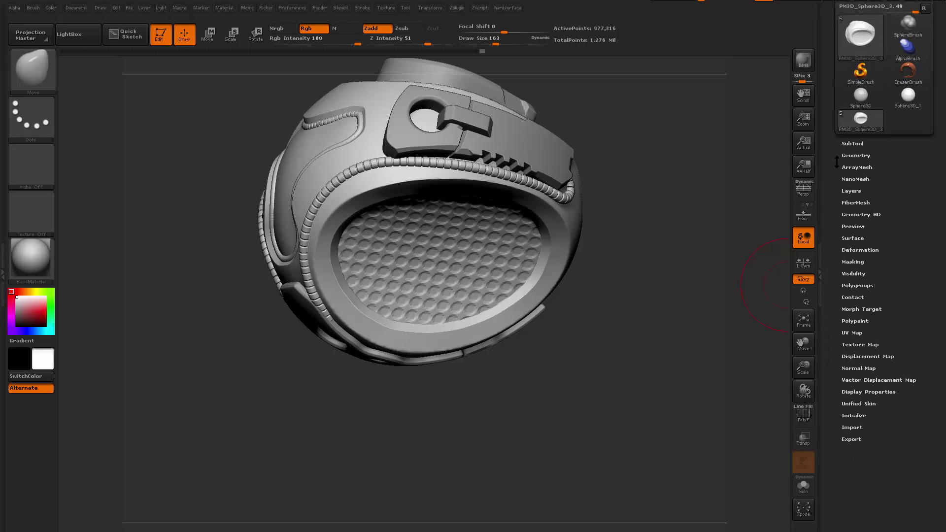
pyautogui.moveTo(836, 162); pyautogui.dragTo(843, 204)
pyautogui.click(873, 133)
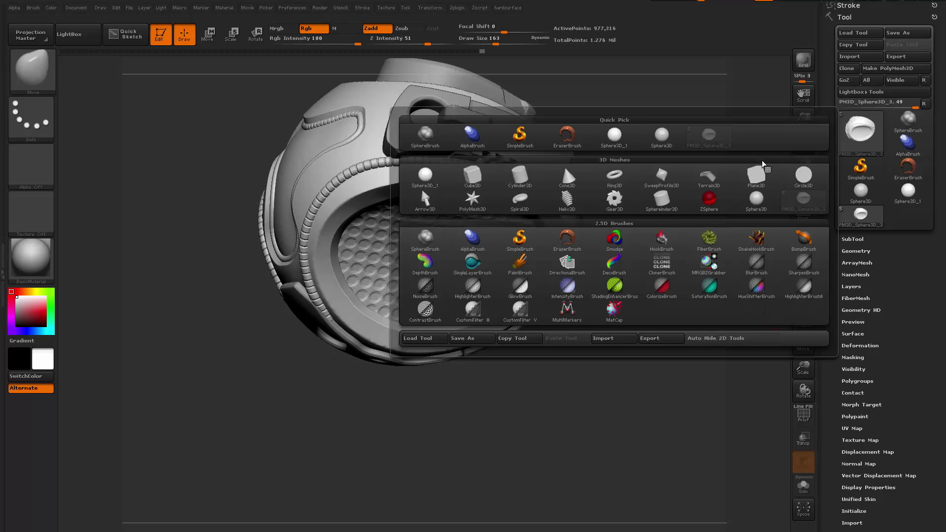
pyautogui.click(527, 185)
pyautogui.moveTo(606, 312); pyautogui.dragTo(788, 343)
pyautogui.hotkey('shift', 'f')
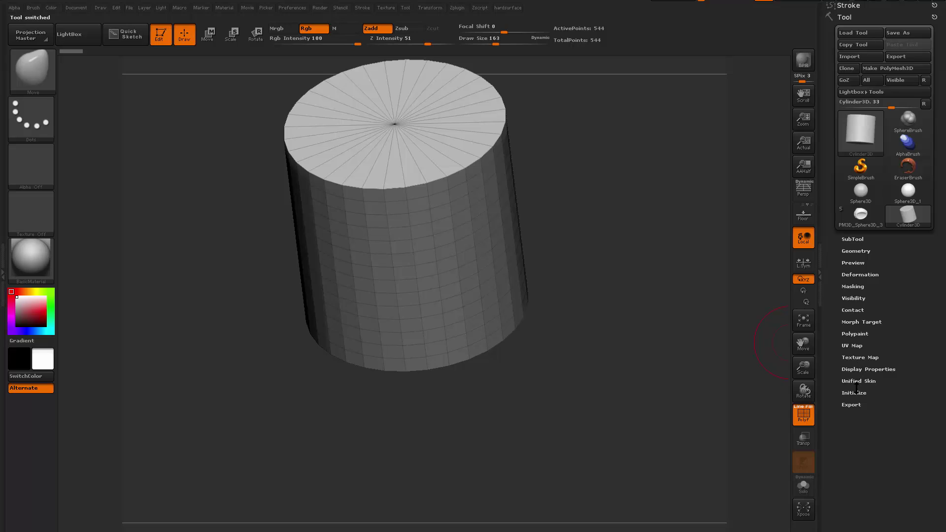
# Step: Initialize the cylinder with an inner radius of 0, HDivide 8 and VDivide 4
pyautogui.click(854, 393)
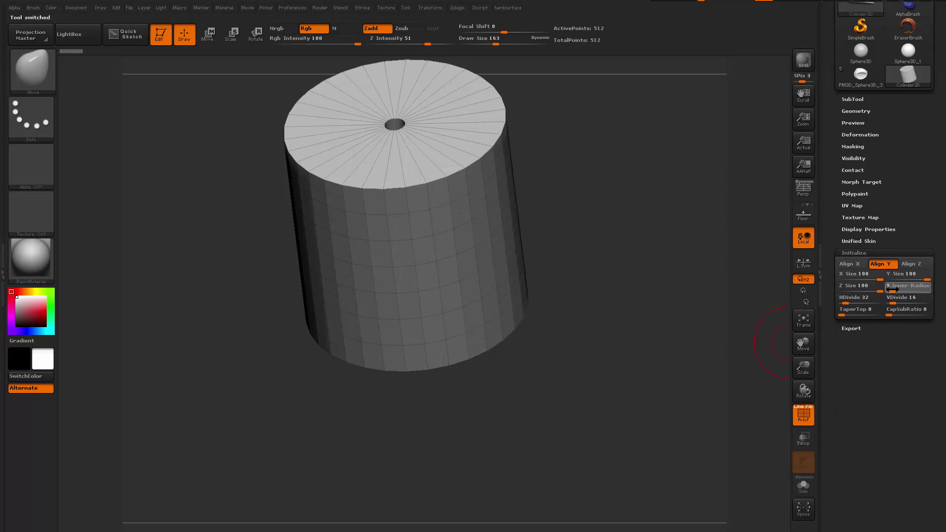
pyautogui.moveTo(895, 291); pyautogui.dragTo(895, 291)
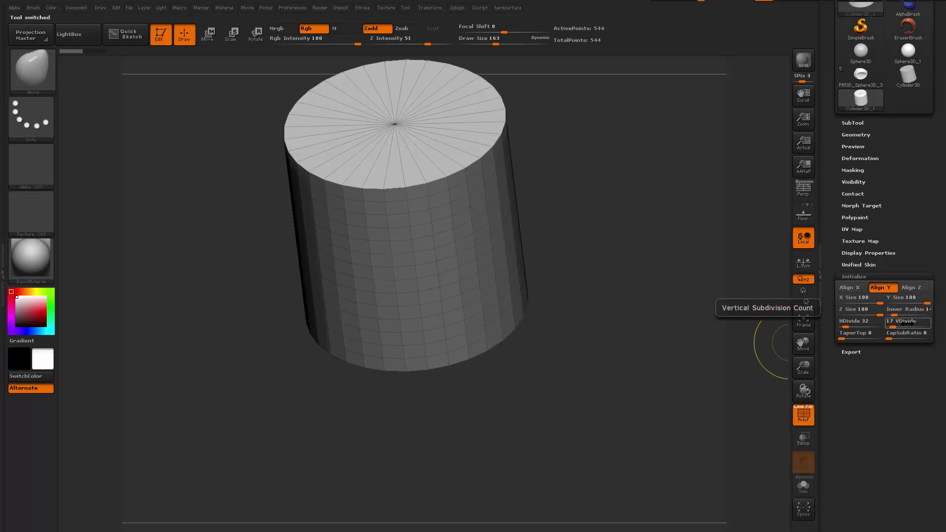
pyautogui.moveTo(906, 323); pyautogui.dragTo(895, 326)
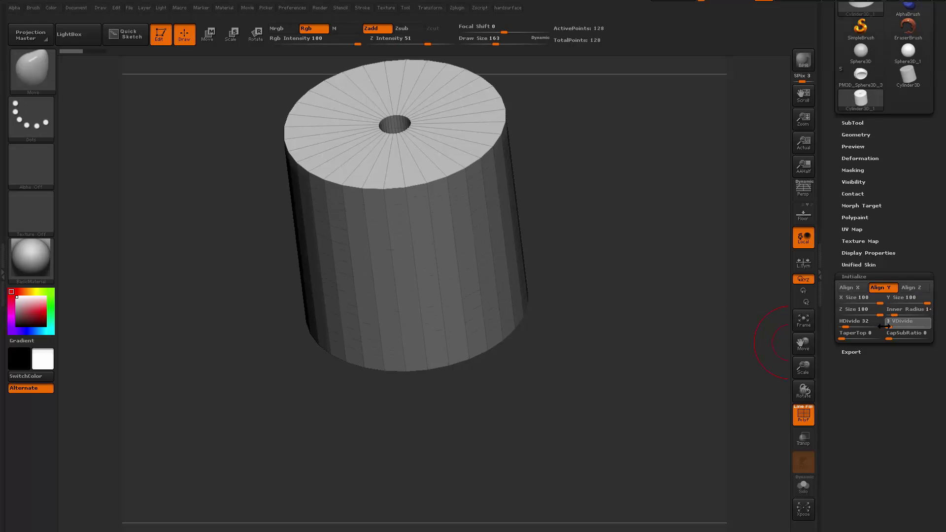
pyautogui.moveTo(848, 326)
pyautogui.mouseDown()
pyautogui.moveTo(841, 326)
pyautogui.moveTo(848, 326)
pyautogui.mouseUp()
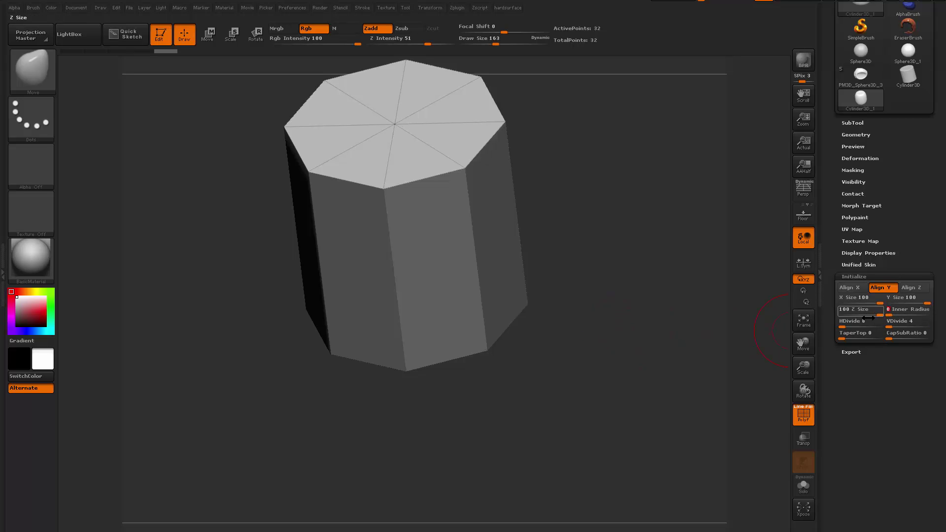
pyautogui.moveTo(629, 327); pyautogui.dragTo(657, 340)
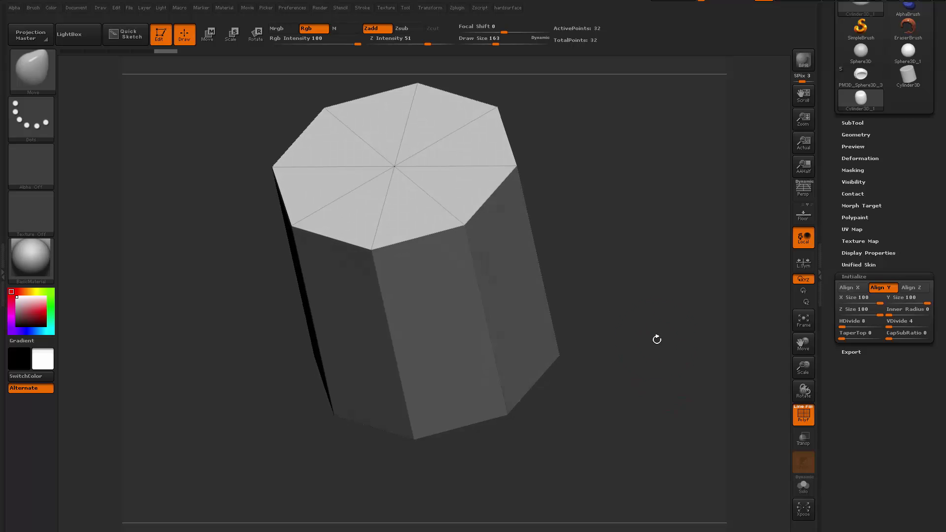
# Step: Select the ZModeler brush and convert the eight-sided cylinder to a PolyMesh3D
pyautogui.moveTo(608, 270); pyautogui.dragTo(608, 245)
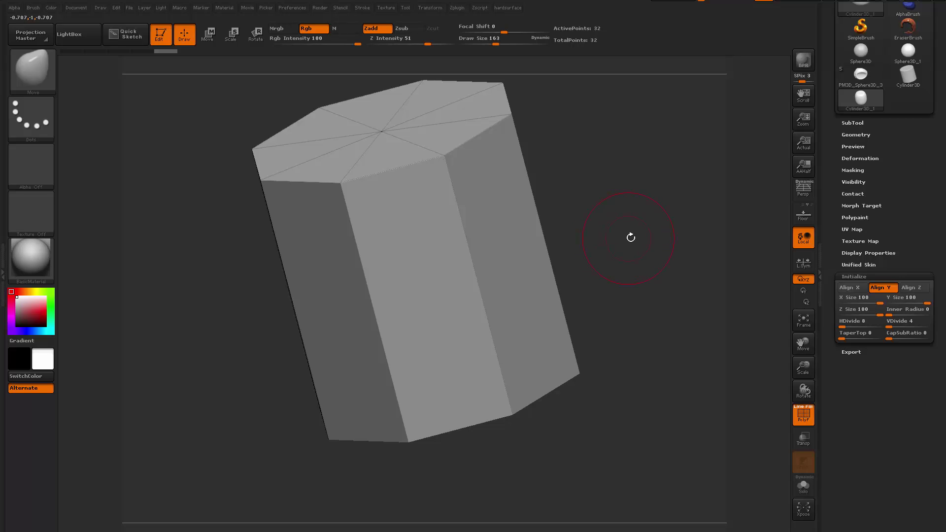
pyautogui.moveTo(630, 238); pyautogui.dragTo(596, 239)
pyautogui.press('b')
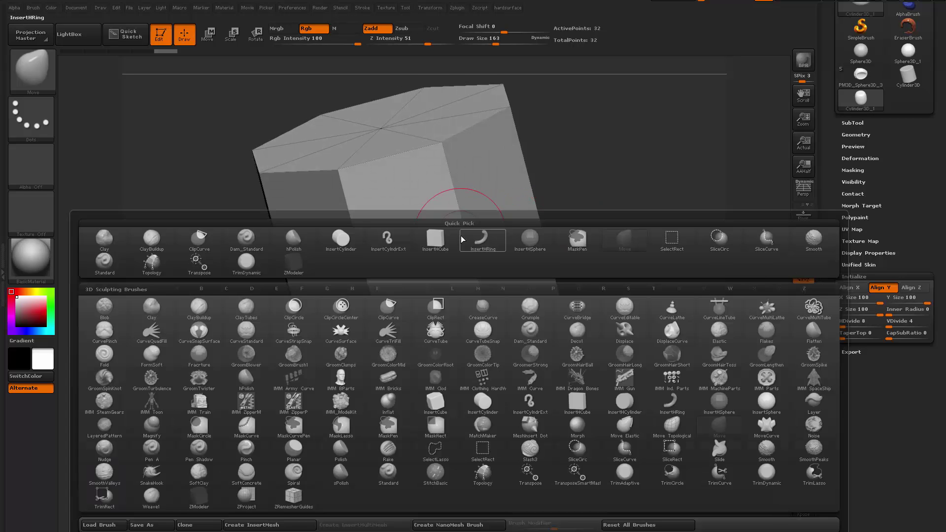
pyautogui.press('z')
pyautogui.press('m')
pyautogui.moveTo(634, 197)
pyautogui.mouseDown()
pyautogui.moveTo(607, 205)
pyautogui.moveTo(680, 190)
pyautogui.mouseUp()
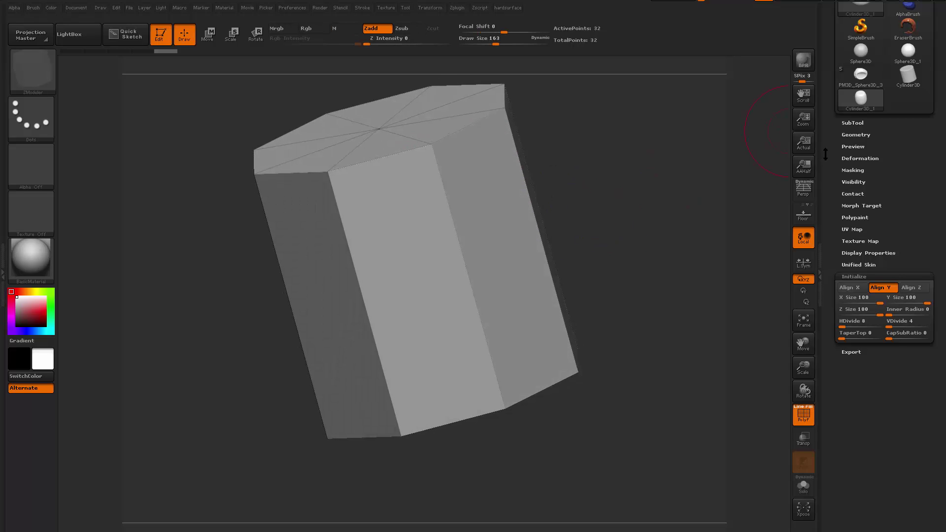
pyautogui.moveTo(826, 148); pyautogui.dragTo(826, 302)
pyautogui.click(900, 83)
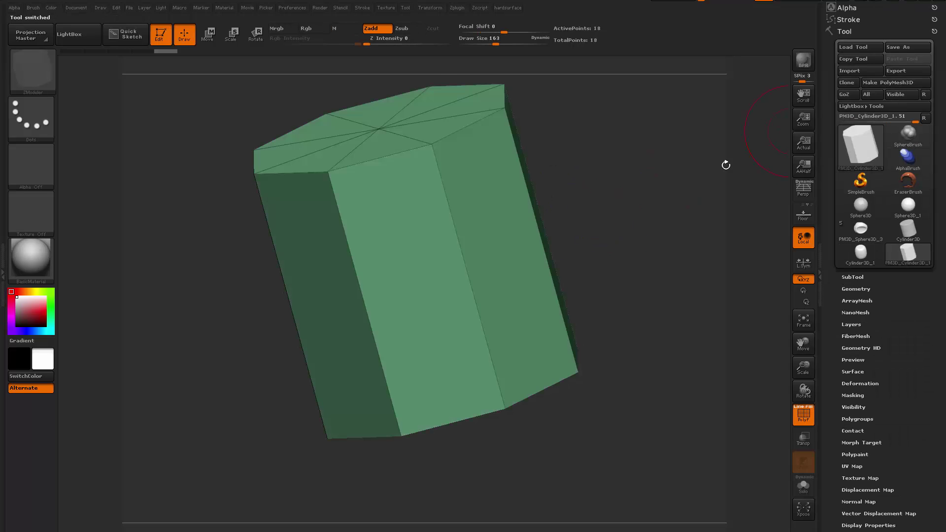
# Step: Insert two single edge loops around the cylinder, dividing its sides into roughly equal thirds
pyautogui.press('f')
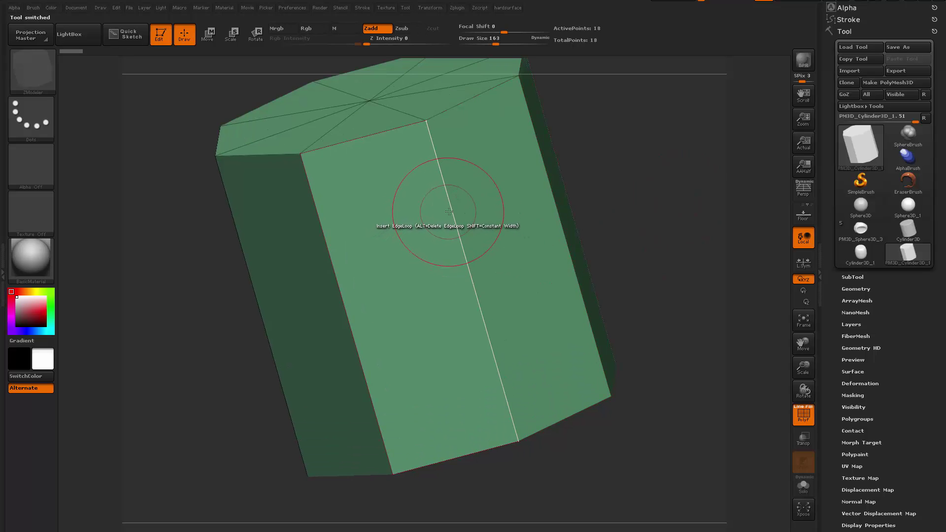
pyautogui.click(449, 211)
pyautogui.click(485, 328)
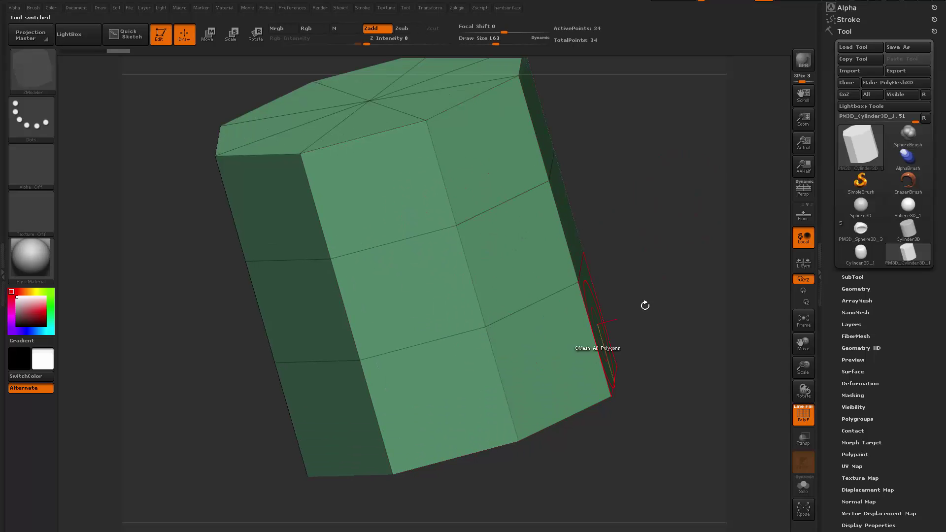
pyautogui.moveTo(645, 305); pyautogui.dragTo(567, 276)
# Step: Set the ZModeler edge action to Bevel and bevel both inserted edge loops into narrow bands
pyautogui.press('space')
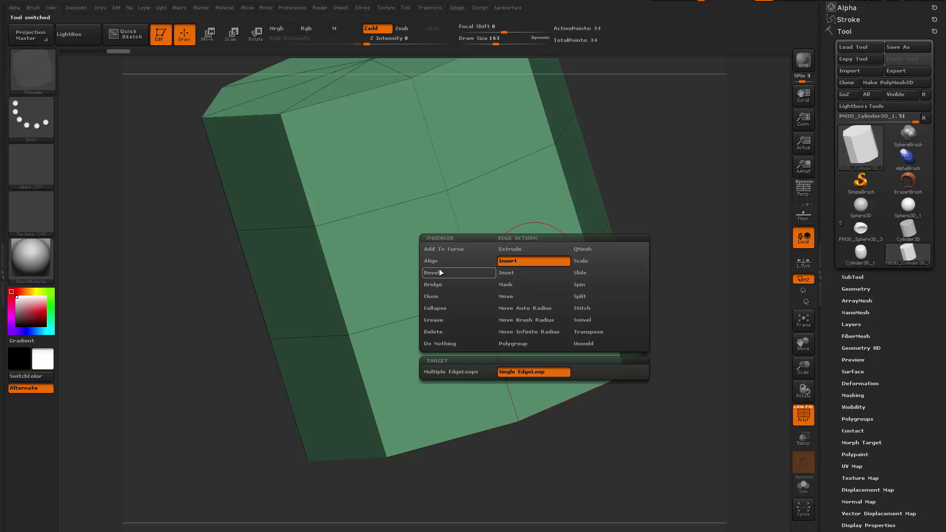
pyautogui.click(440, 272)
pyautogui.click(521, 285)
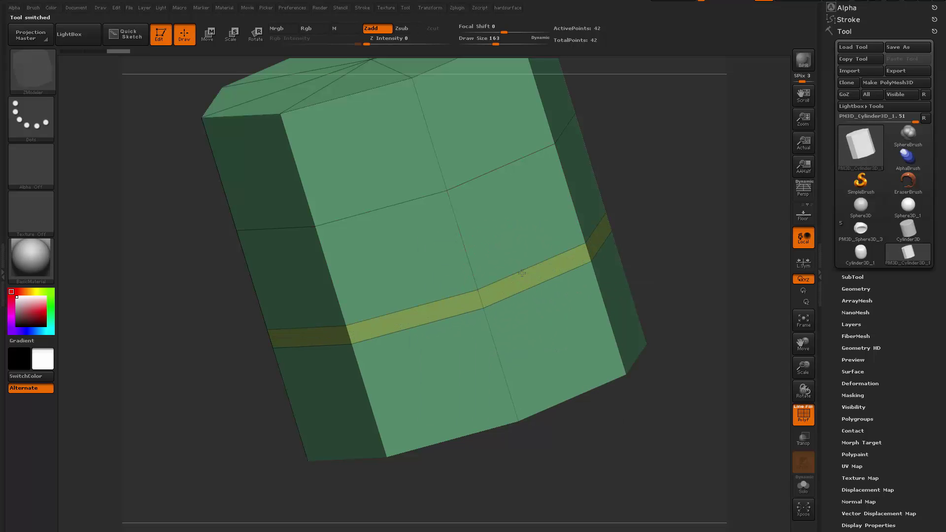
pyautogui.click(485, 173)
pyautogui.moveTo(642, 156); pyautogui.dragTo(614, 159)
# Step: Set the polygon action to QMesh with target Polygroup All and push the upper narrow band inward as a groove
pyautogui.press('space')
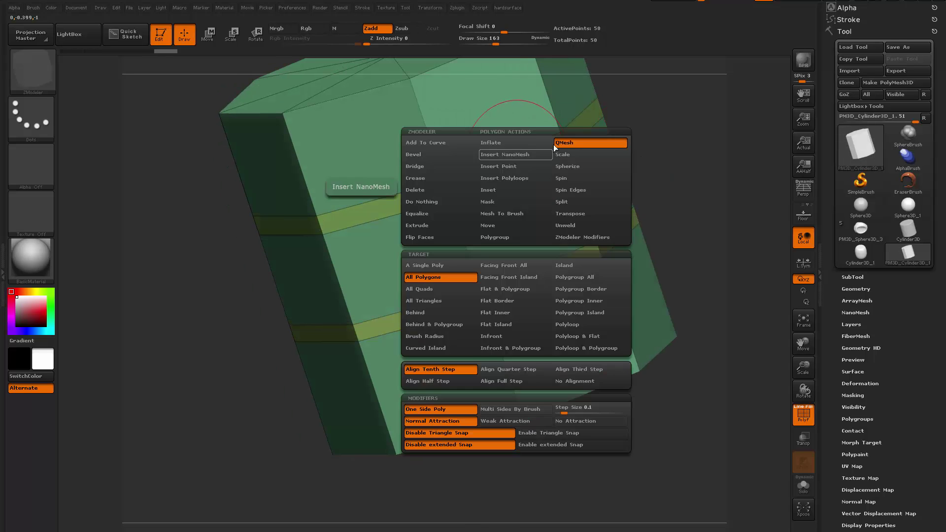
pyautogui.click(581, 143)
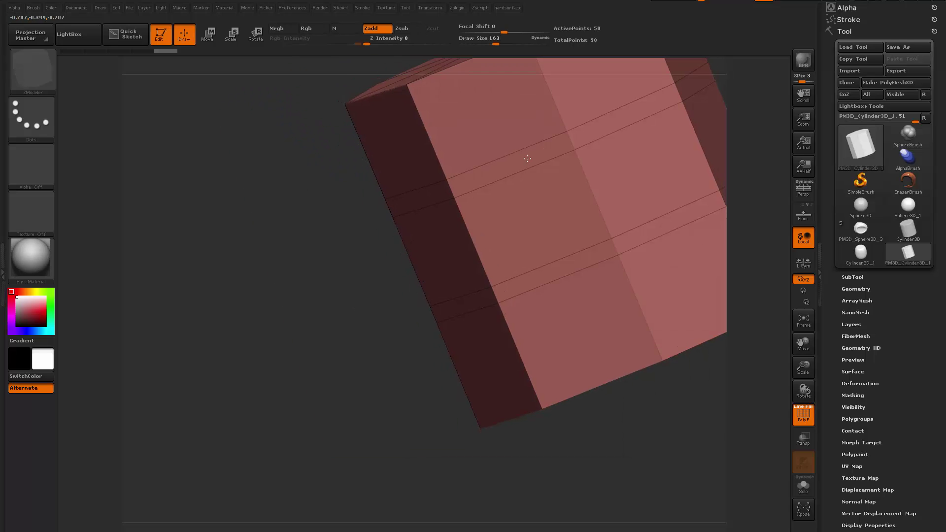
pyautogui.press('space')
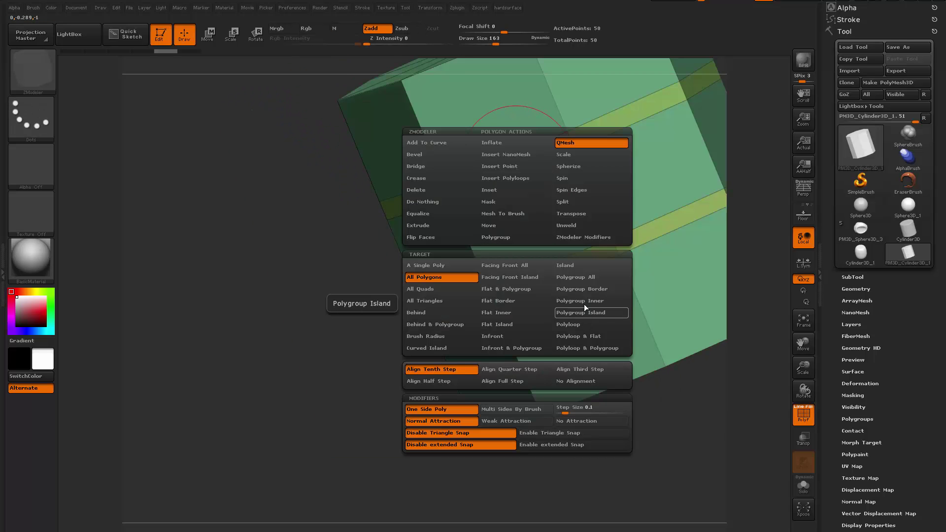
pyautogui.click(580, 277)
pyautogui.moveTo(346, 353); pyautogui.dragTo(334, 341)
pyautogui.moveTo(512, 176); pyautogui.dragTo(521, 167)
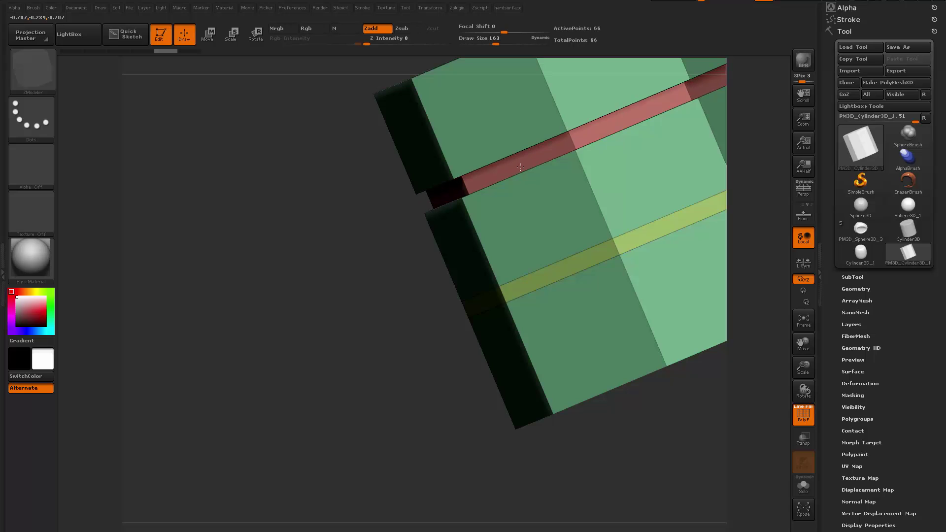
# Step: Push the lower narrow band inward with QMesh Polygroup All to form the cylinder's second groove
pyautogui.moveTo(518, 279); pyautogui.dragTo(567, 266)
pyautogui.keyDown('alt'); pyautogui.moveTo(438, 419); pyautogui.dragTo(441, 359); pyautogui.keyUp('alt')
pyautogui.moveTo(441, 358); pyautogui.dragTo(518, 283)
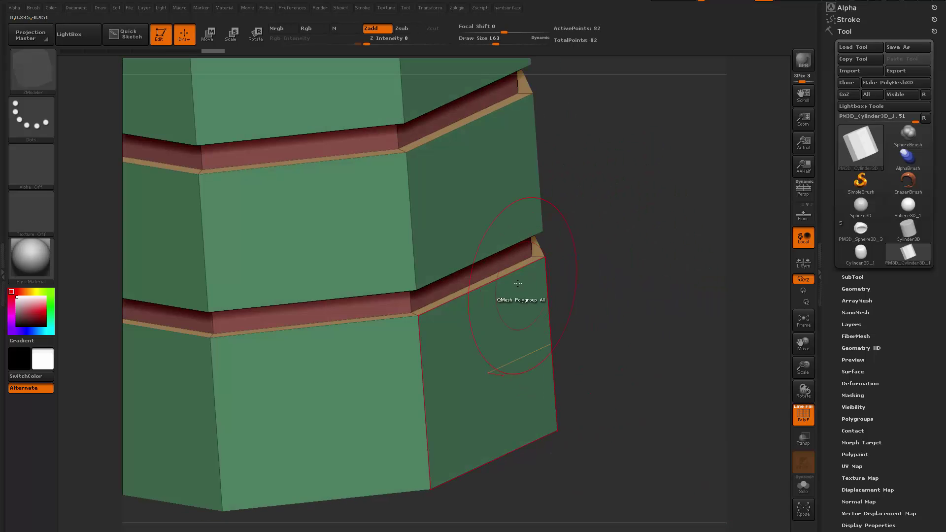
# Step: Try a wide bevel on the edge loop beneath the lower groove and undo it
pyautogui.press('space')
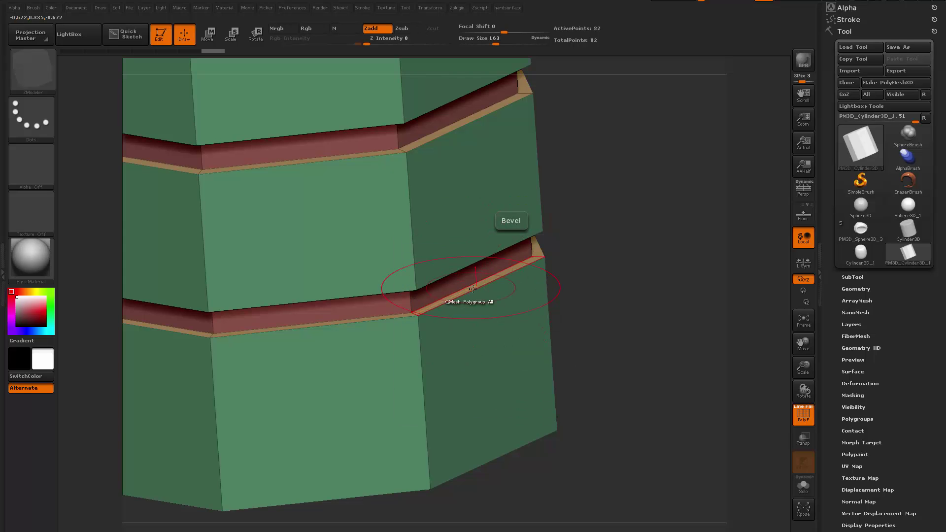
pyautogui.moveTo(470, 290); pyautogui.dragTo(477, 268)
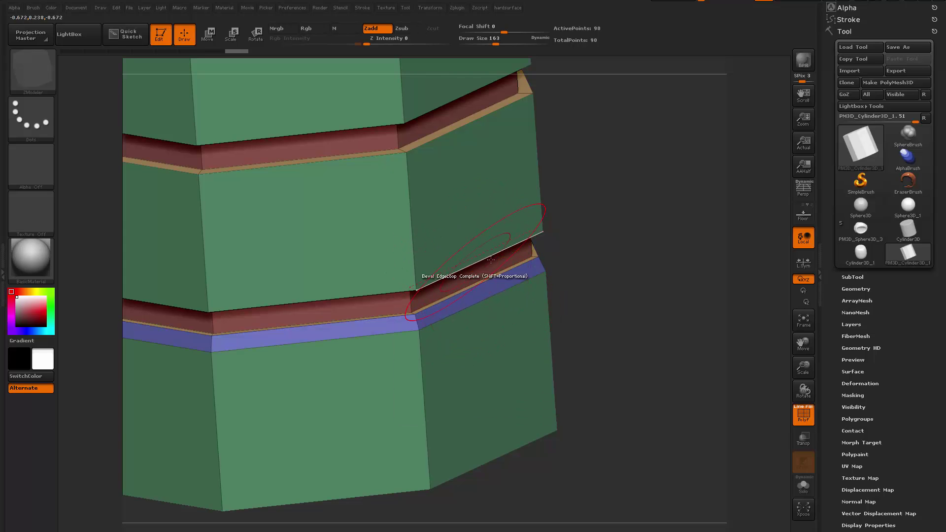
pyautogui.moveTo(646, 281); pyautogui.dragTo(660, 308)
pyautogui.hotkey('ctrl', 'z')
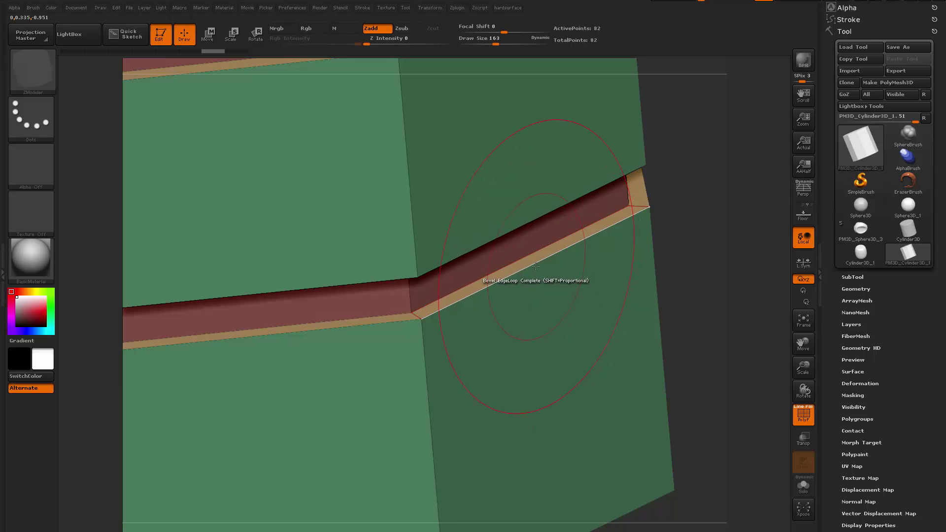
# Step: Bevel the edge loop along the lower groove's rim into a very narrow band
pyautogui.moveTo(535, 264); pyautogui.dragTo(529, 262)
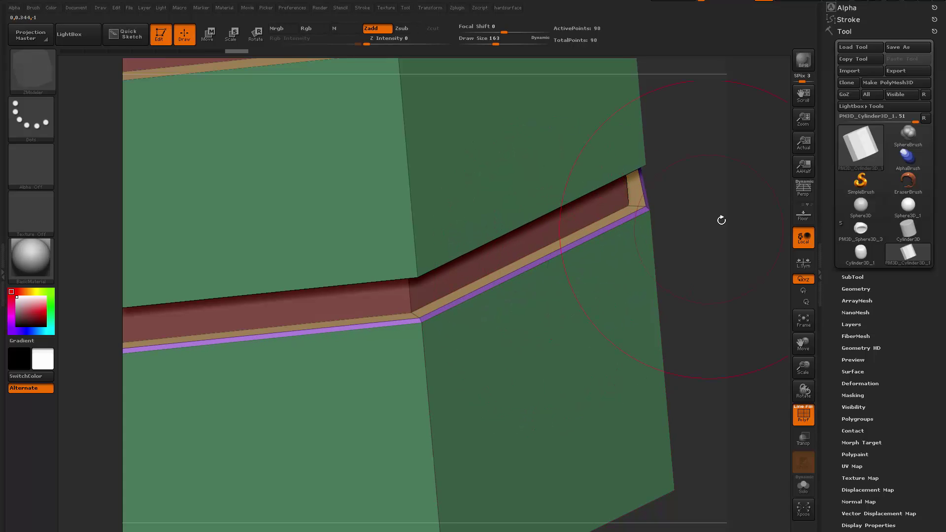
pyautogui.moveTo(721, 220); pyautogui.dragTo(686, 166)
pyautogui.click(573, 161)
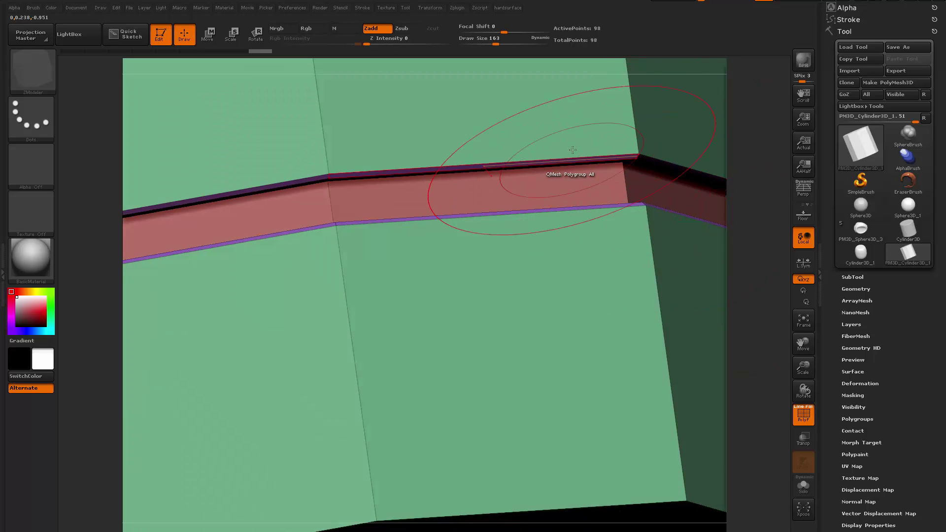
pyautogui.keyDown('alt'); pyautogui.moveTo(555, 201); pyautogui.dragTo(541, 332, button='right'); pyautogui.keyUp('alt')
pyautogui.moveTo(523, 226); pyautogui.dragTo(475, 237, button='right')
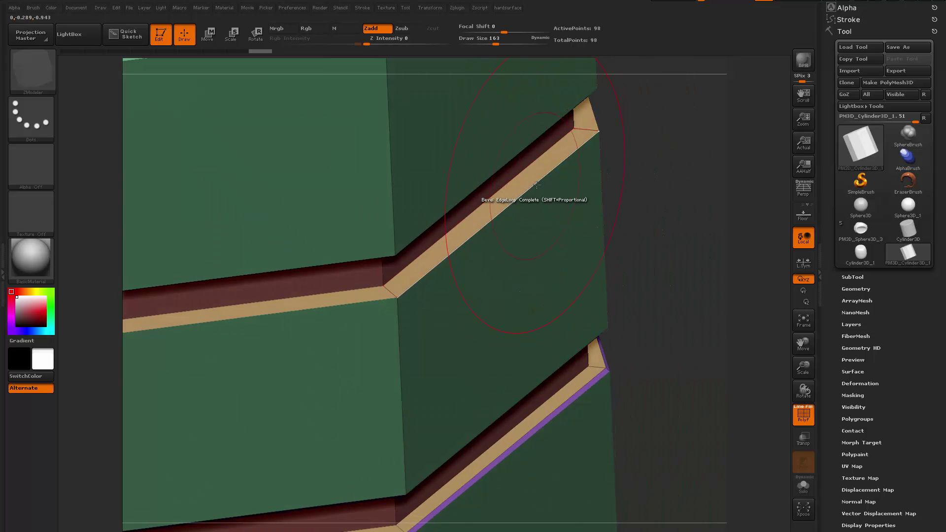
# Step: Bevel the upper groove's rim and the cylinder's end cap edges into very narrow bands
pyautogui.moveTo(533, 184); pyautogui.dragTo(527, 192)
pyautogui.moveTo(530, 197)
pyautogui.mouseDown(button='right')
pyautogui.moveTo(574, 106)
pyautogui.moveTo(564, 253)
pyautogui.moveTo(545, 228)
pyautogui.moveTo(527, 241)
pyautogui.moveTo(502, 190)
pyautogui.moveTo(578, 241)
pyautogui.mouseUp(button='right')
pyautogui.click(527, 241)
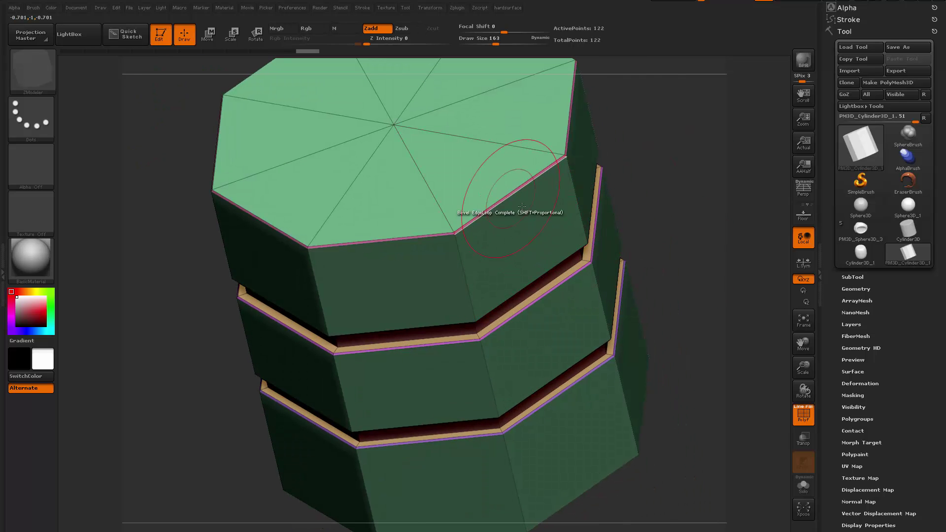
pyautogui.moveTo(522, 206); pyautogui.dragTo(529, 398, button='right')
pyautogui.click(589, 247)
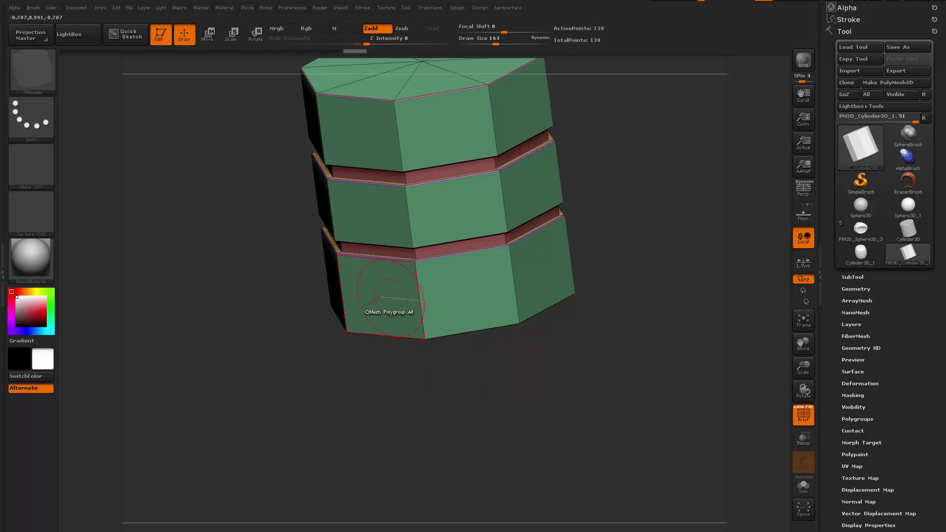
# Step: Try pulling the cylinder's side faces with QMesh Polygroup All and undo the change
pyautogui.moveTo(405, 383); pyautogui.dragTo(372, 388)
pyautogui.moveTo(378, 296); pyautogui.dragTo(370, 310)
pyautogui.moveTo(382, 398); pyautogui.dragTo(411, 391)
pyautogui.hotkey('ctrl', 'z')
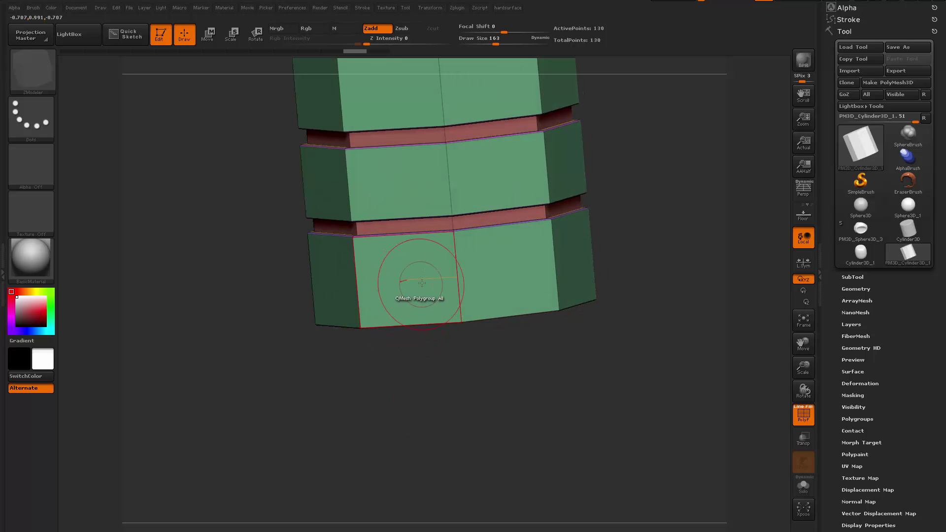
# Step: Set the polygon action to Polygroup with target Polyloop and Checker, and apply alternating polygroups around the lowest section
pyautogui.press('space')
pyautogui.click(421, 238)
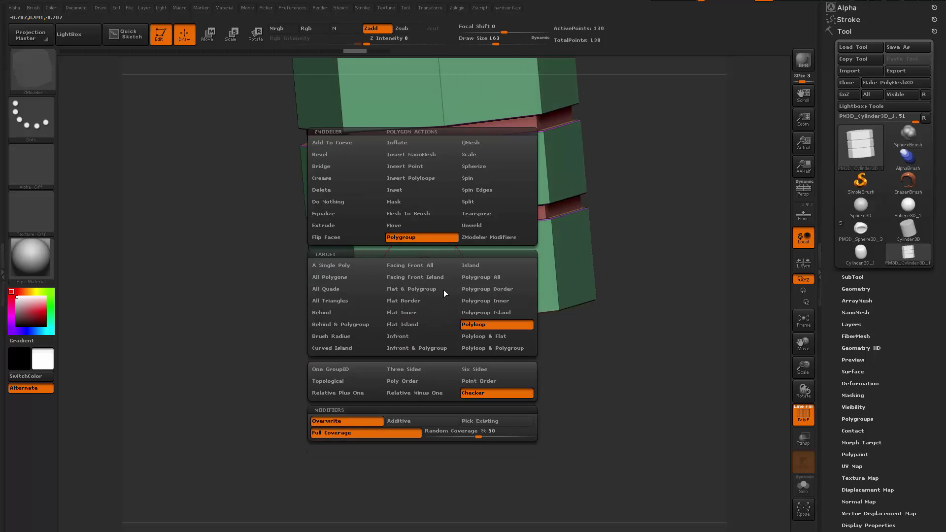
pyautogui.moveTo(553, 367); pyautogui.dragTo(508, 338)
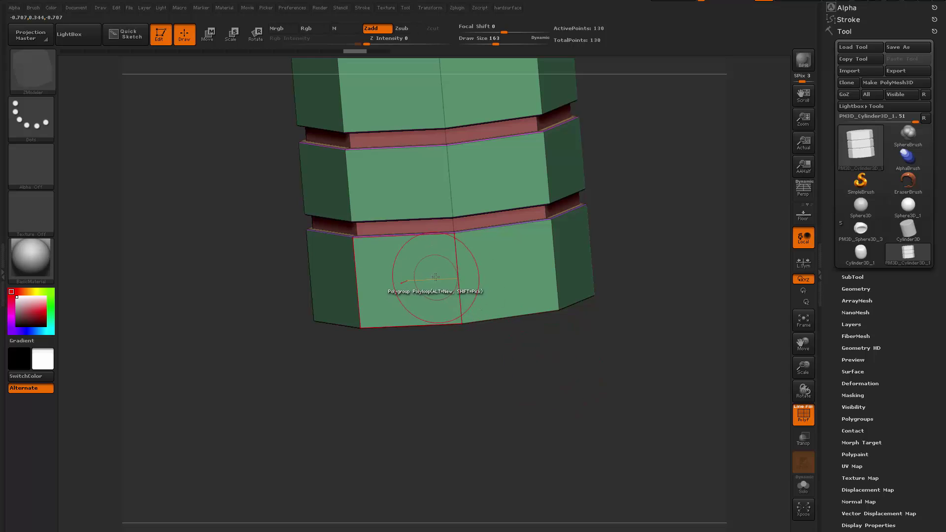
pyautogui.click(443, 291)
pyautogui.moveTo(512, 388); pyautogui.dragTo(487, 384)
# Step: Set the polygon action to QMesh, try pulling the alternating lower panels outward, and undo the attempts
pyautogui.press('space')
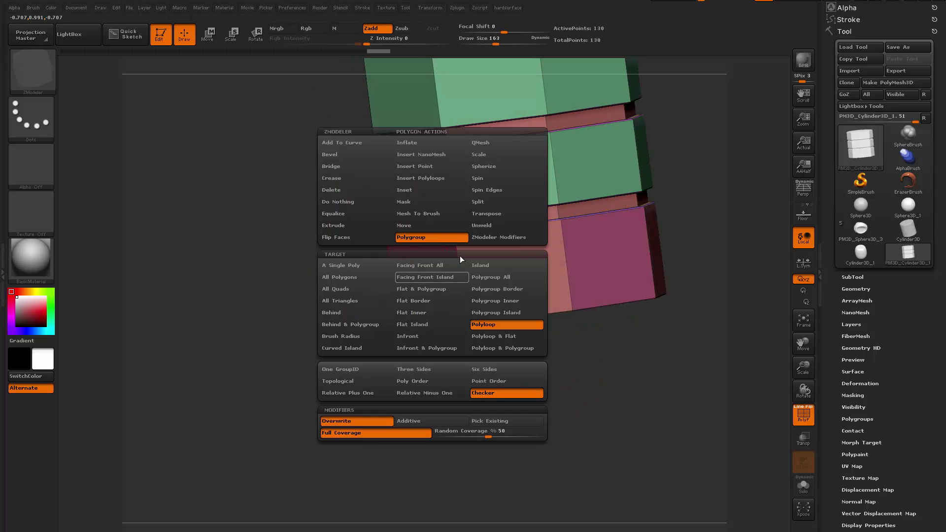
pyautogui.click(513, 147)
pyautogui.moveTo(477, 416); pyautogui.dragTo(458, 413)
pyautogui.moveTo(443, 291); pyautogui.dragTo(414, 291)
pyautogui.moveTo(468, 395); pyautogui.dragTo(485, 463)
pyautogui.hotkey('ctrl', 'z')
pyautogui.moveTo(429, 267); pyautogui.dragTo(398, 286)
pyautogui.hotkey('ctrl', 'z')
# Step: Set the polygon action to Extrude with target Polygroup All and extrude the alternating lower panels outward by a thin amount
pyautogui.keyDown('alt'); pyautogui.moveTo(390, 342); pyautogui.dragTo(449, 365); pyautogui.keyUp('alt')
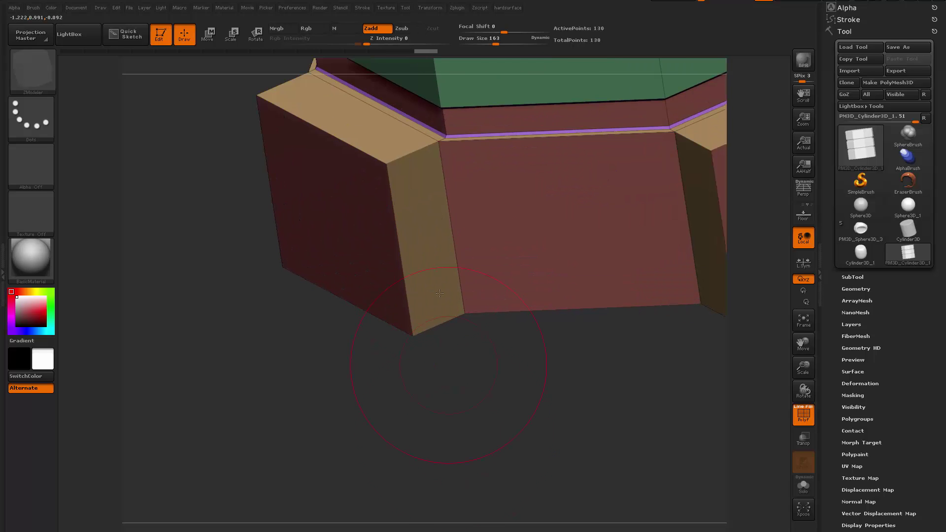
pyautogui.click(423, 152)
pyautogui.press('space')
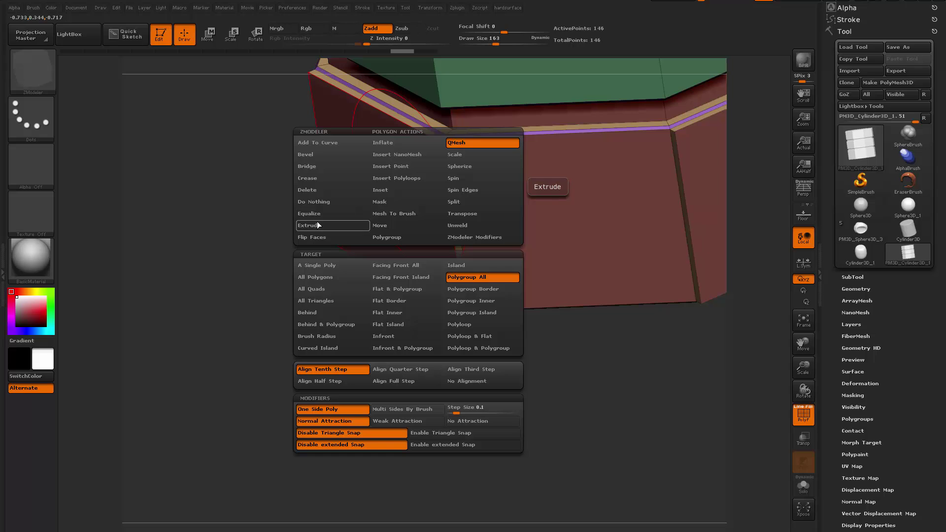
pyautogui.click(325, 225)
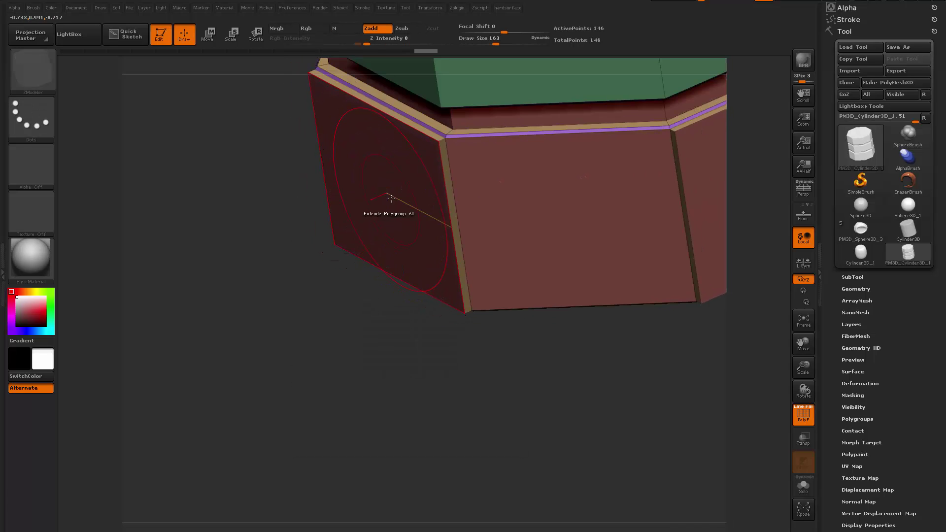
pyautogui.moveTo(393, 196); pyautogui.dragTo(388, 208)
# Step: Extrude the alternating lower panels a second time, farther outward, with separate polygroups for the new faces
pyautogui.press('alt')
pyautogui.press('alt')
pyautogui.press('alt')
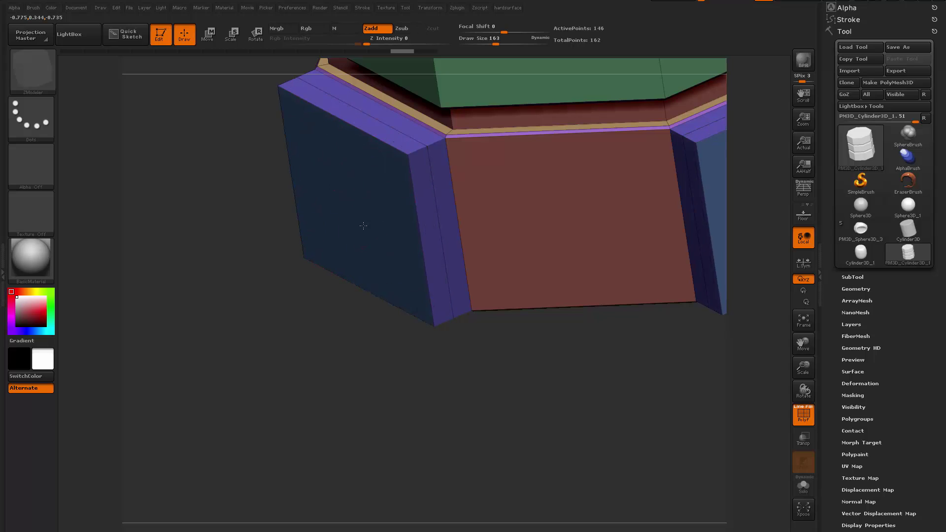
pyautogui.hotkey('ctrl', 'z')
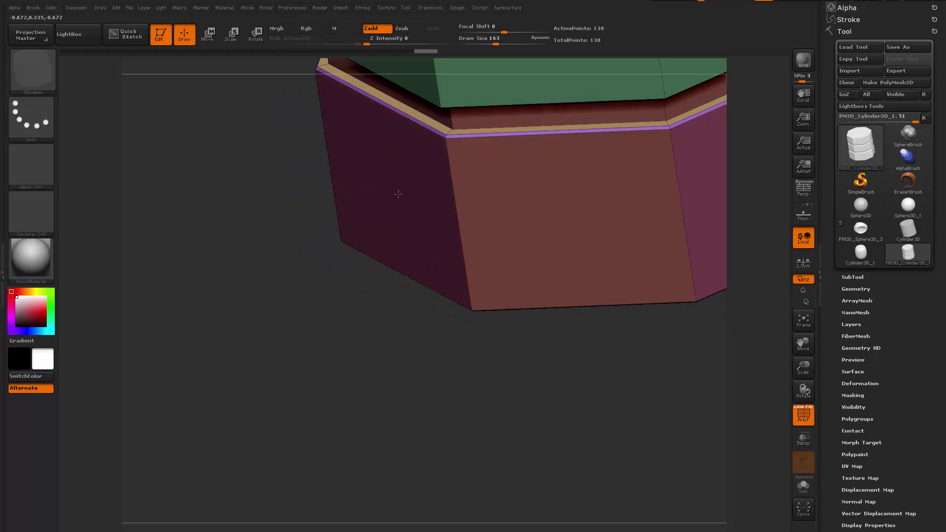
pyautogui.hotkey('ctrl', 'shift', 'z')
pyautogui.moveTo(406, 193); pyautogui.dragTo(364, 221)
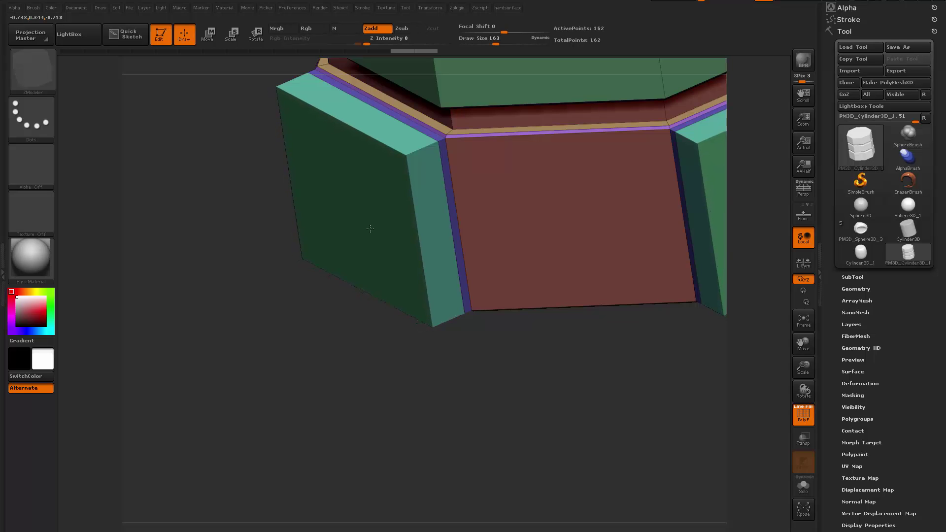
# Step: Try beveling the front edge loop of a single raised panel and undo it
pyautogui.moveTo(444, 355); pyautogui.dragTo(476, 397)
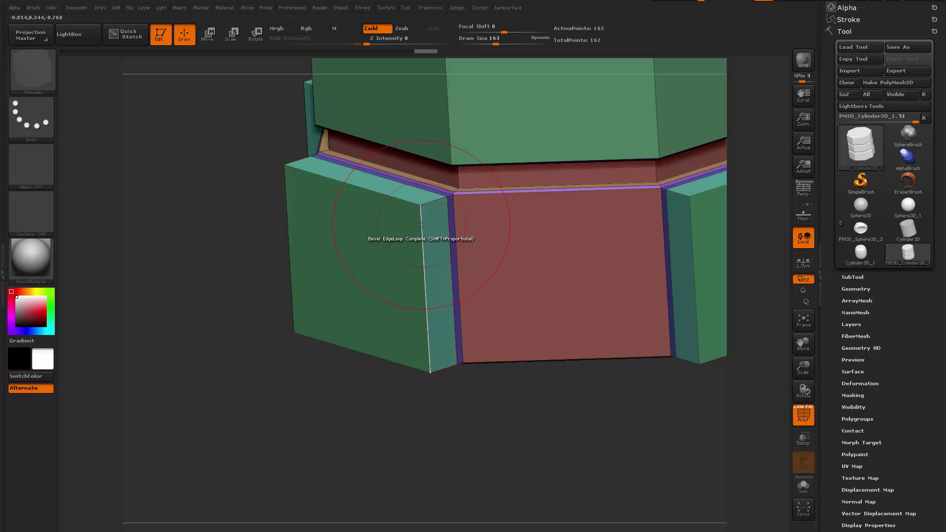
pyautogui.moveTo(421, 225); pyautogui.dragTo(418, 215)
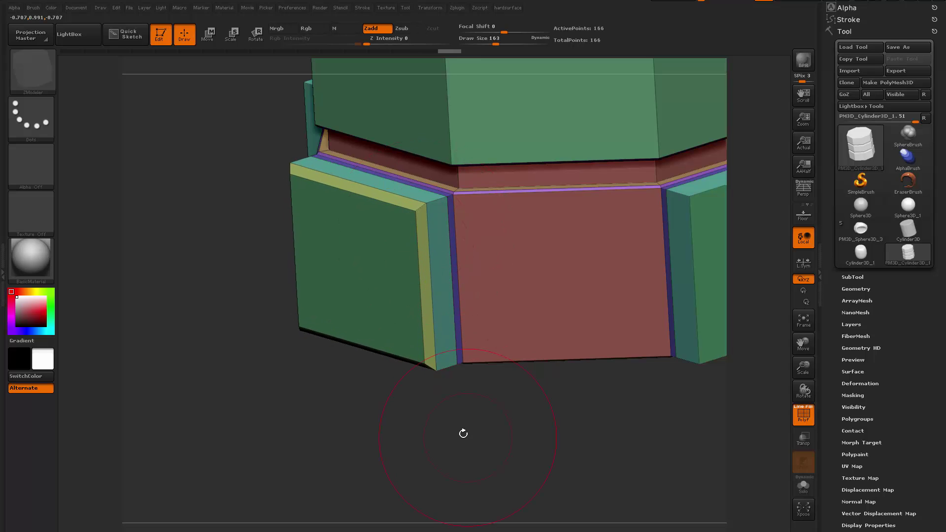
pyautogui.moveTo(463, 434); pyautogui.dragTo(457, 428)
pyautogui.hotkey('ctrl', 'z')
# Step: Bevel the outer edges of all raised panels with target Polygroup All and insert supporting edge loops around them
pyautogui.press('space')
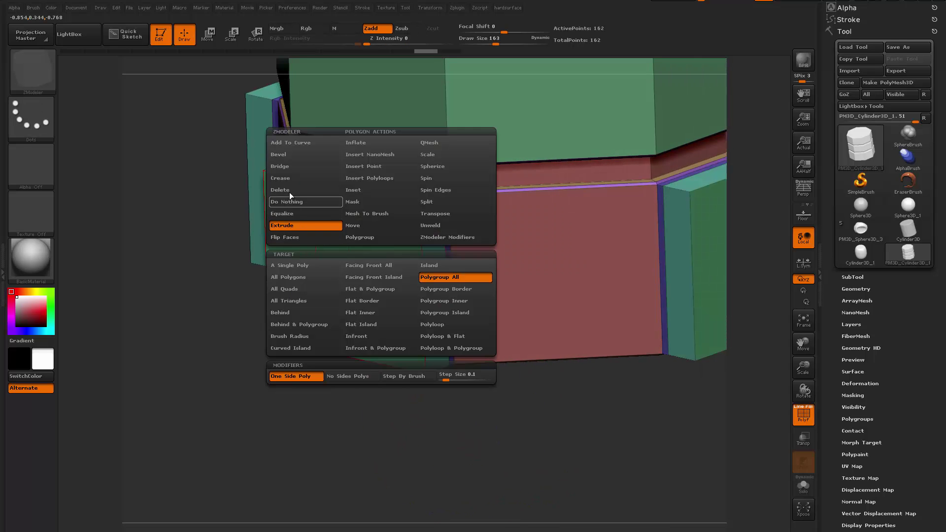
pyautogui.click(292, 157)
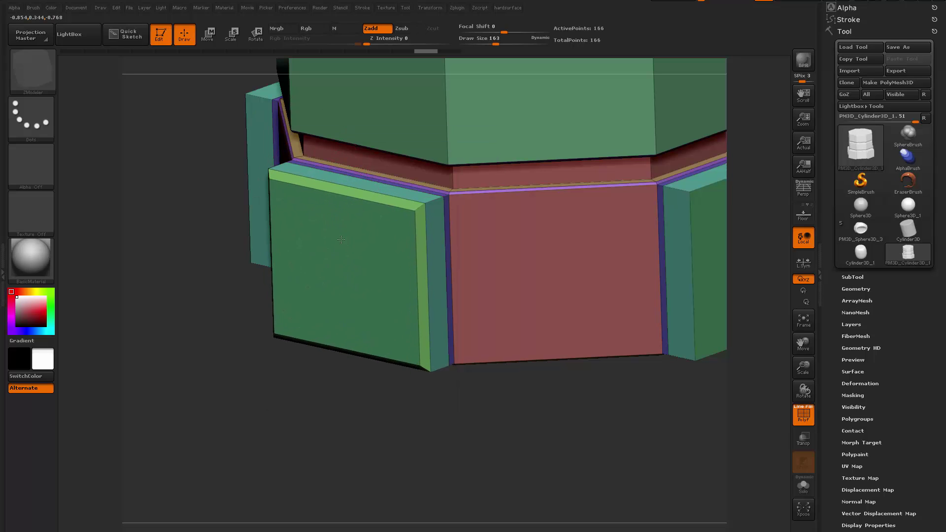
pyautogui.press('space')
pyautogui.click(431, 267)
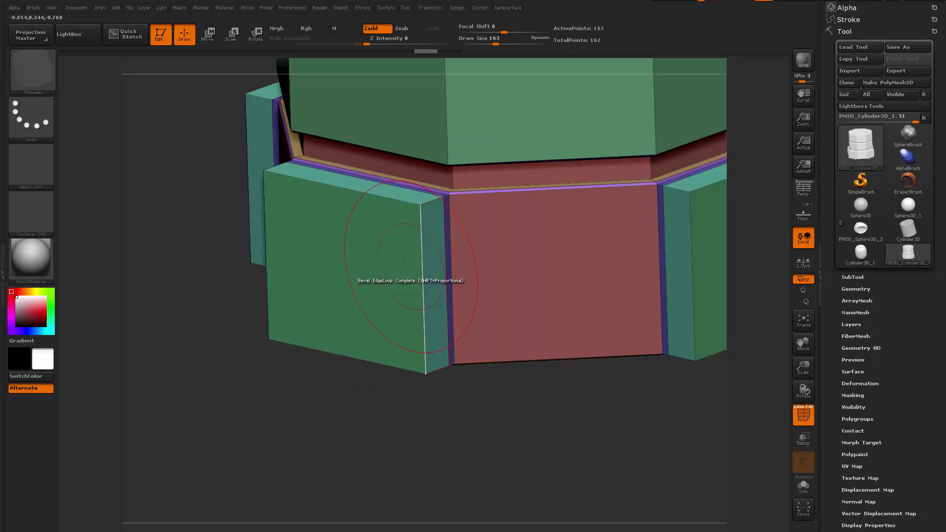
pyautogui.moveTo(397, 260); pyautogui.dragTo(416, 240)
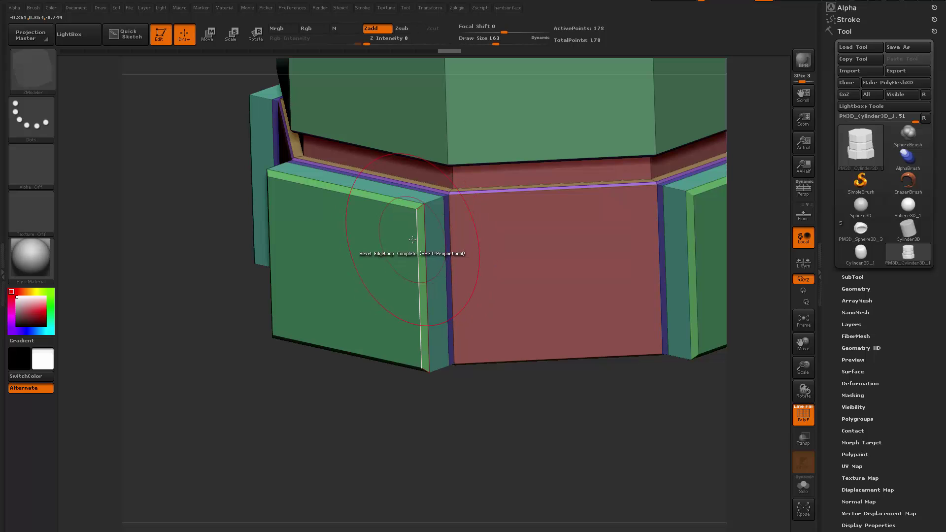
pyautogui.press('space')
pyautogui.click(391, 250)
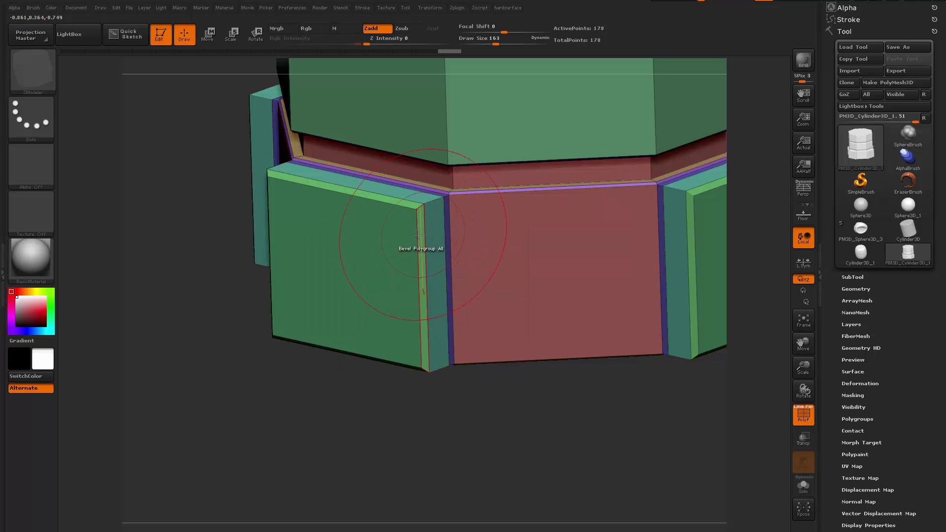
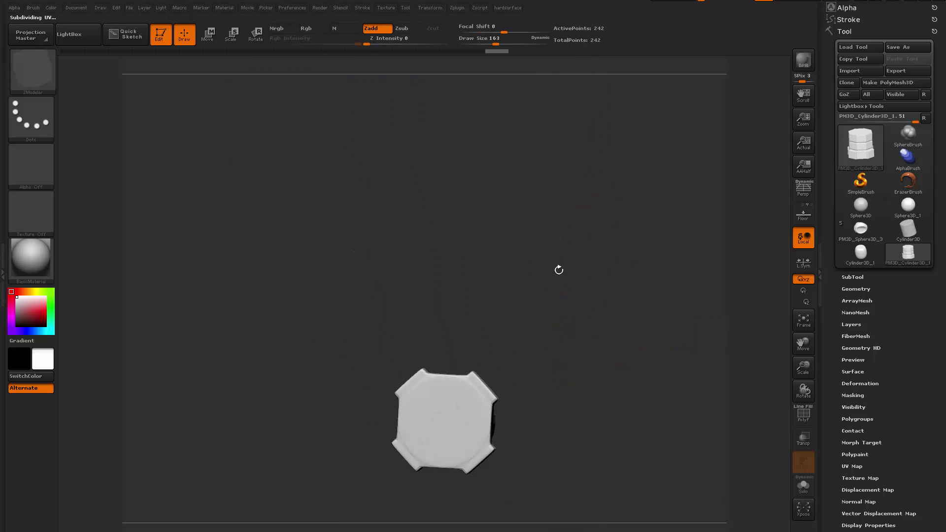
# Step: Inspect the subdivided part with the polyframe toggled on and off, and return to the lowest subdivision level
pyautogui.moveTo(559, 269)
pyautogui.mouseDown()
pyautogui.moveTo(573, 438)
pyautogui.moveTo(627, 463)
pyautogui.moveTo(570, 397)
pyautogui.moveTo(583, 402)
pyautogui.moveTo(563, 414)
pyautogui.moveTo(612, 439)
pyautogui.moveTo(640, 435)
pyautogui.moveTo(637, 397)
pyautogui.moveTo(628, 416)
pyautogui.moveTo(585, 423)
pyautogui.moveTo(646, 406)
pyautogui.moveTo(664, 332)
pyautogui.moveTo(665, 296)
pyautogui.moveTo(652, 312)
pyautogui.moveTo(661, 290)
pyautogui.moveTo(654, 323)
pyautogui.moveTo(747, 174)
pyautogui.moveTo(686, 155)
pyautogui.moveTo(709, 448)
pyautogui.moveTo(685, 175)
pyautogui.moveTo(665, 370)
pyautogui.moveTo(665, 279)
pyautogui.moveTo(644, 243)
pyautogui.moveTo(613, 258)
pyautogui.mouseUp()
pyautogui.hotkey('shift', 'f')
pyautogui.hotkey('shift', 'f')
pyautogui.hotkey('shift', 'f')
pyautogui.hotkey('shift', 'f')
pyautogui.hotkey('shift', 'f')
pyautogui.hotkey('shift', 'd')
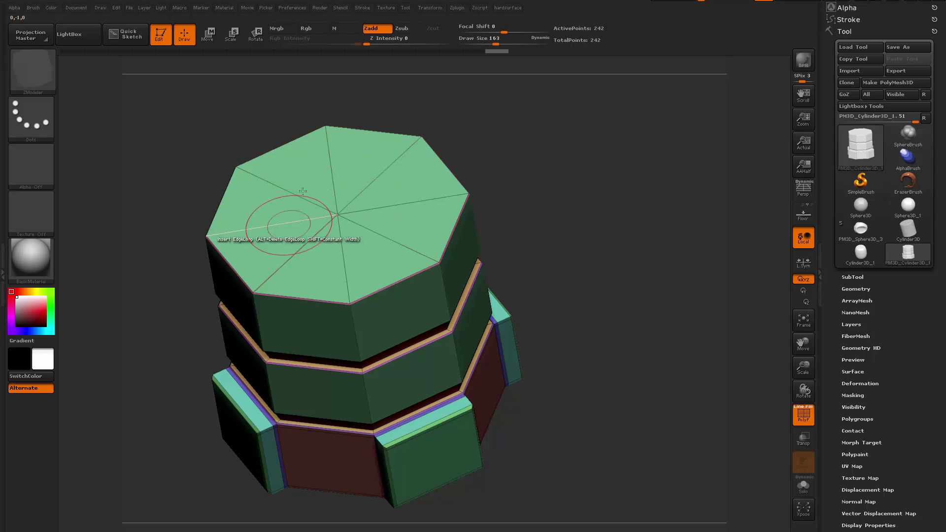
# Step: Set the polygon action to Delete with target Flat Island and delete the cylinder's top and bottom cap faces
pyautogui.press('space')
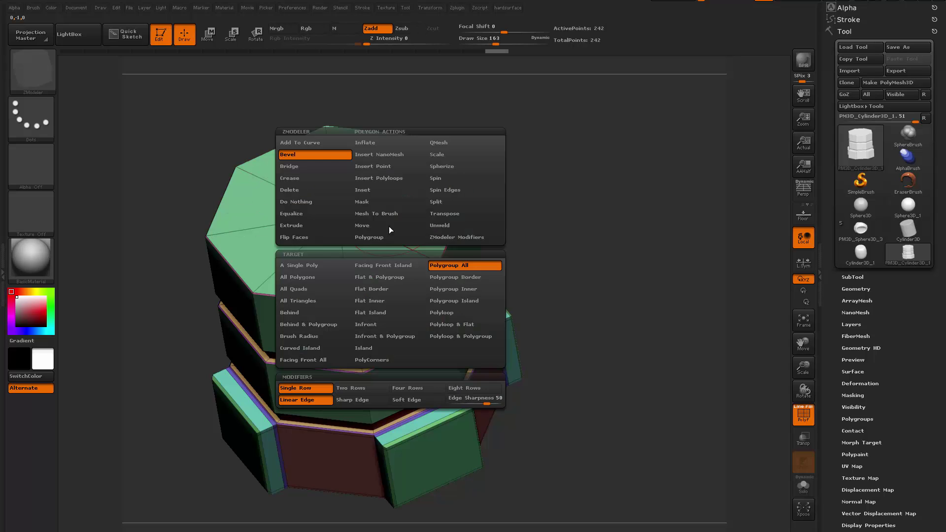
pyautogui.click(302, 194)
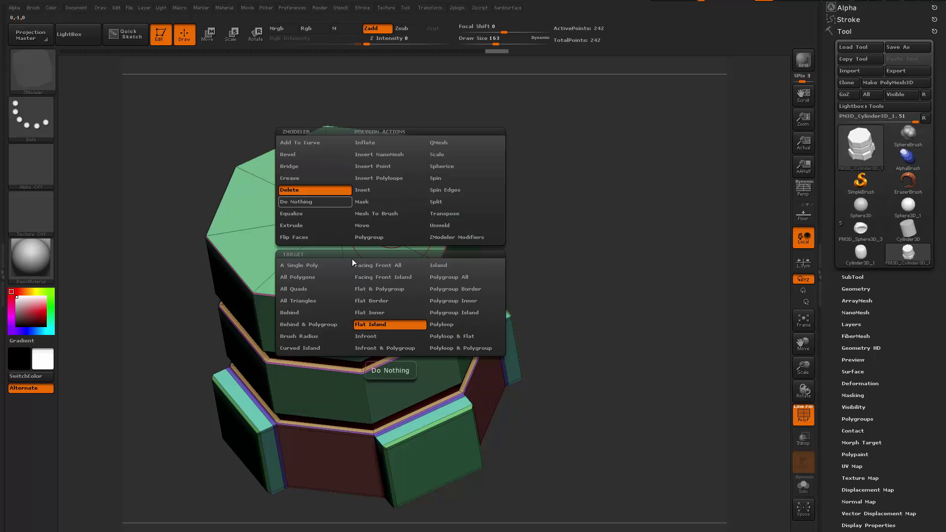
pyautogui.click(391, 323)
pyautogui.moveTo(566, 222); pyautogui.dragTo(513, 234)
pyautogui.click(428, 220)
pyautogui.moveTo(559, 256); pyautogui.dragTo(511, 407)
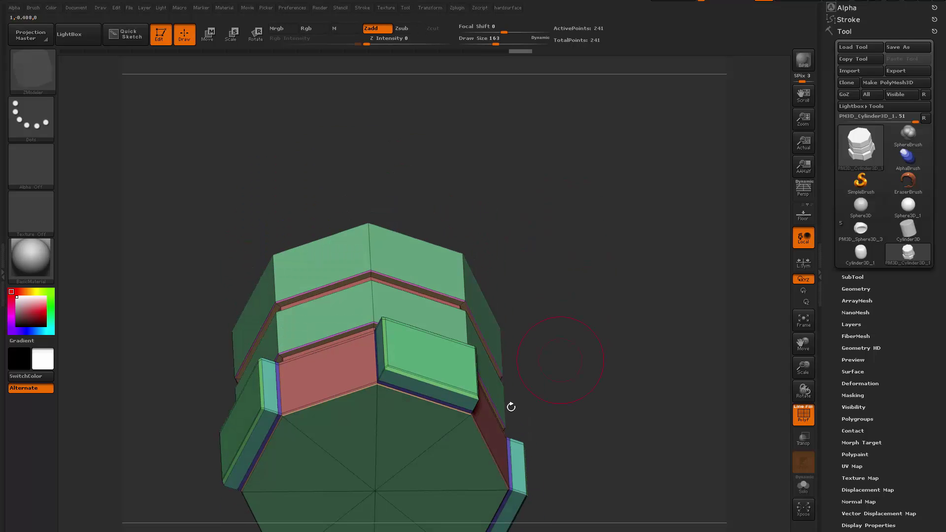
pyautogui.click(393, 427)
# Step: Create a new InsertMesh brush from the open-ended paneled cylinder in a straight front view
pyautogui.moveTo(613, 271); pyautogui.dragTo(640, 310)
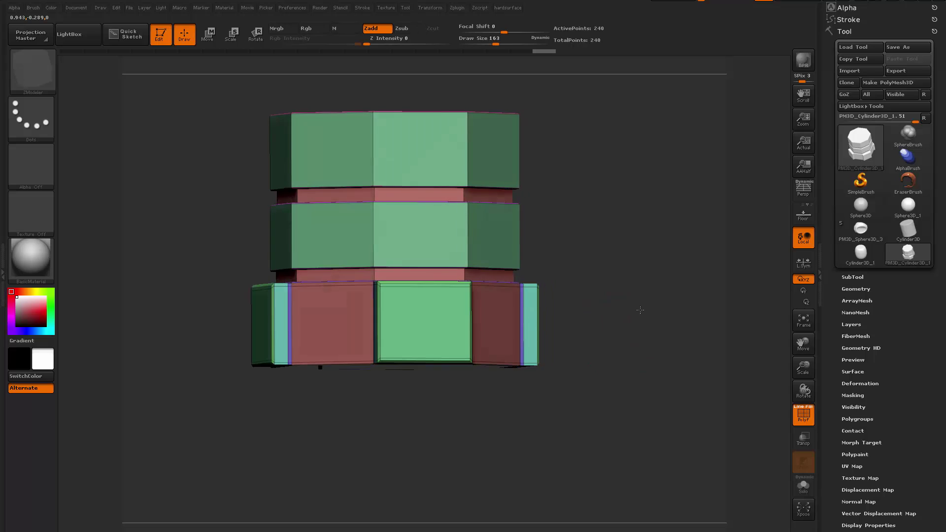
pyautogui.moveTo(638, 249)
pyautogui.keyDown('shift'); pyautogui.mouseDown()
pyautogui.moveTo(634, 229)
pyautogui.moveTo(625, 287)
pyautogui.mouseUp(); pyautogui.keyUp('shift')
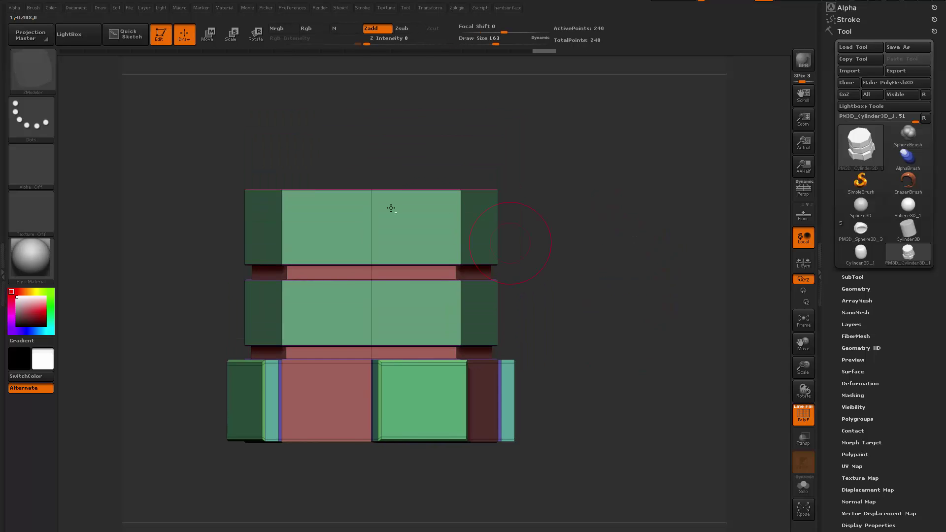
pyautogui.click(32, 8)
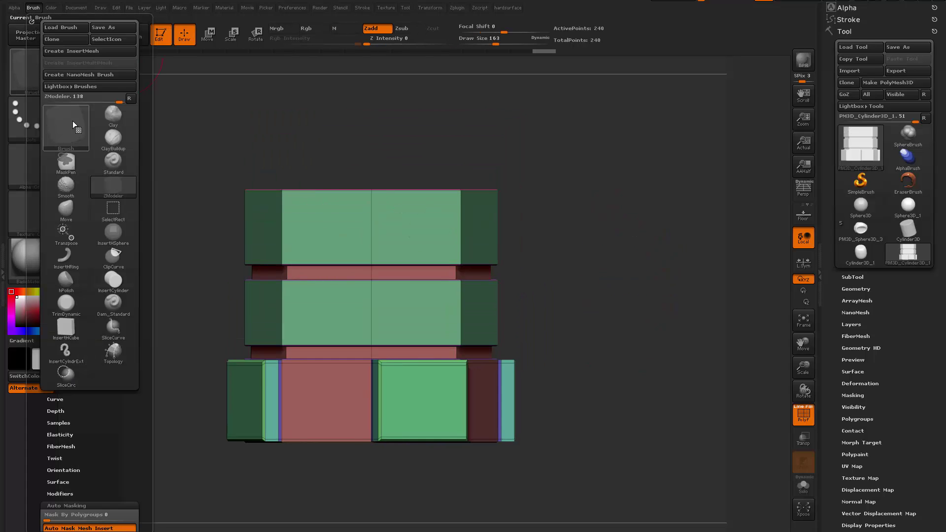
pyautogui.click(92, 52)
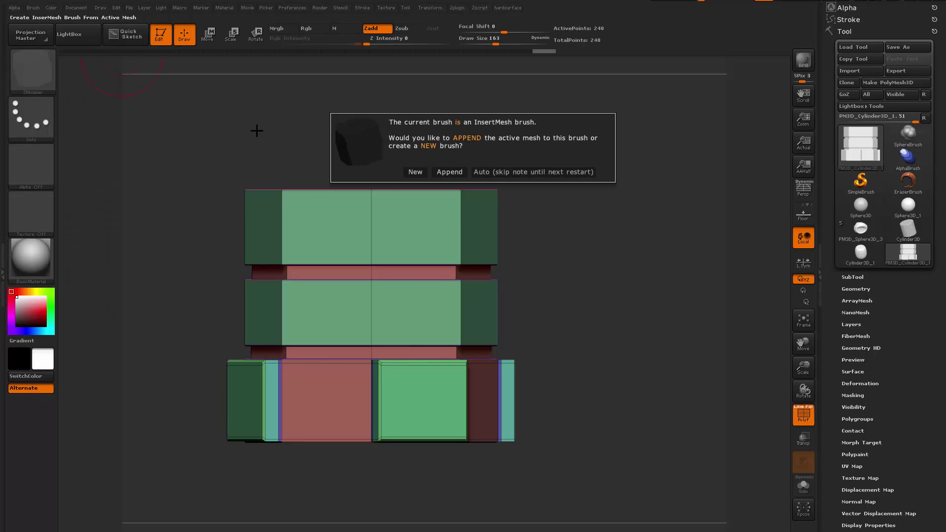
pyautogui.click(416, 172)
# Step: Insert several test copies of the new brush mesh at various sizes and angles over the cylinder
pyautogui.moveTo(321, 213); pyautogui.dragTo(352, 284)
pyautogui.moveTo(426, 225); pyautogui.dragTo(437, 315)
pyautogui.moveTo(366, 262); pyautogui.dragTo(368, 353)
pyautogui.moveTo(296, 329); pyautogui.dragTo(319, 388)
pyautogui.moveTo(440, 323); pyautogui.dragTo(458, 382)
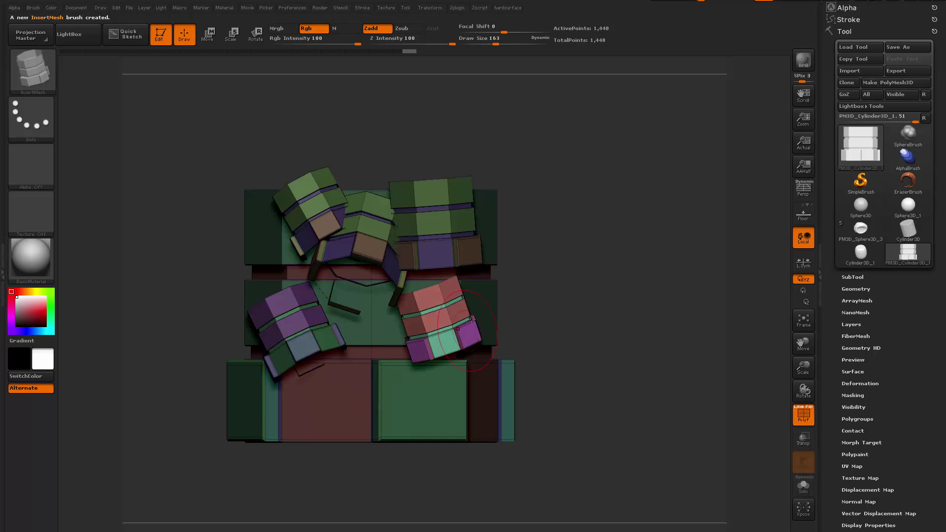
pyautogui.moveTo(493, 297); pyautogui.dragTo(485, 325)
pyautogui.moveTo(536, 233)
pyautogui.mouseDown()
pyautogui.moveTo(544, 250)
pyautogui.moveTo(535, 273)
pyautogui.mouseUp()
pyautogui.moveTo(617, 209); pyautogui.dragTo(616, 246)
pyautogui.moveTo(454, 220); pyautogui.dragTo(470, 276)
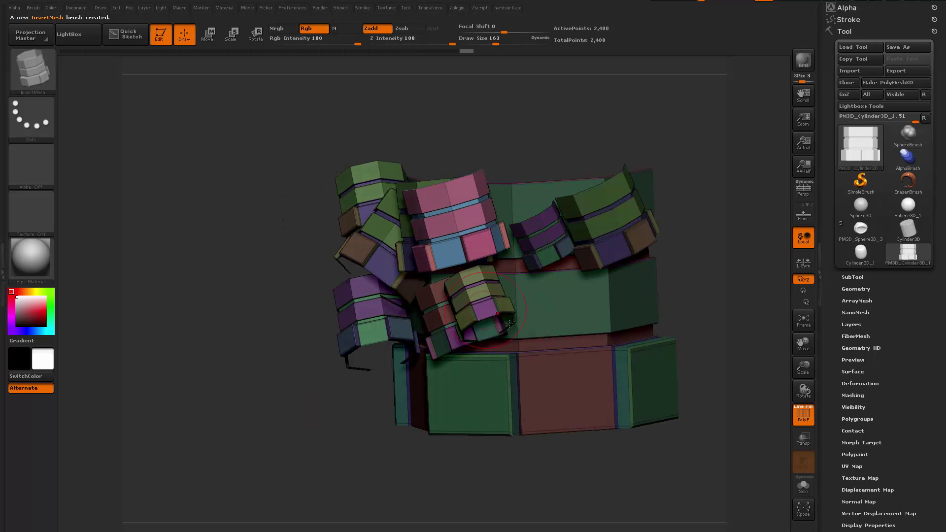
# Step: Undo all the test insertions so only the original cylinder remains
pyautogui.moveTo(724, 336); pyautogui.dragTo(744, 374)
pyautogui.hotkey('ctrl', 'z')
pyautogui.hotkey('ctrl', 'z')
pyautogui.hotkey('ctrl', 'z')
pyautogui.hotkey('ctrl', 'z')
pyautogui.hotkey('ctrl', 'z')
pyautogui.hotkey('ctrl', 'z')
pyautogui.hotkey('ctrl', 'z')
pyautogui.hotkey('ctrl', 'z')
pyautogui.hotkey('ctrl', 'z')
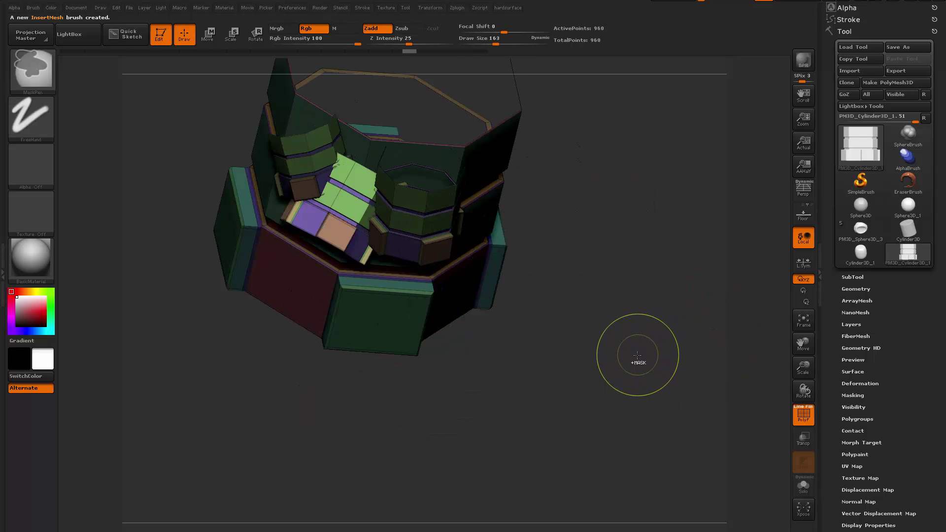
pyautogui.hotkey('ctrl', 'z')
pyautogui.moveTo(634, 364); pyautogui.dragTo(638, 323)
pyautogui.keyDown('alt'); pyautogui.moveTo(638, 323); pyautogui.dragTo(633, 264); pyautogui.keyUp('alt')
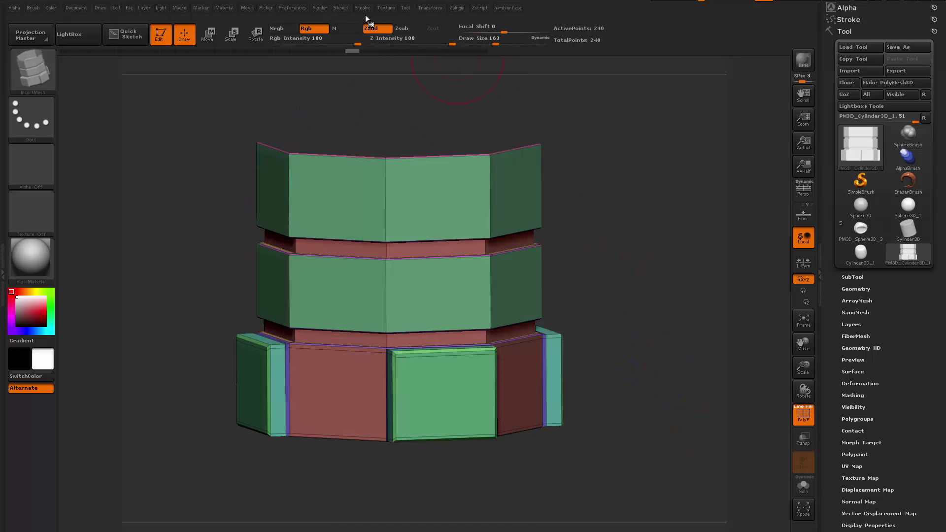
# Step: Enable Curve Mode for the InsertMesh brush, draw a test curve diagonally across the cylinder and inspect its segments
pyautogui.click(362, 8)
pyautogui.click(356, 20)
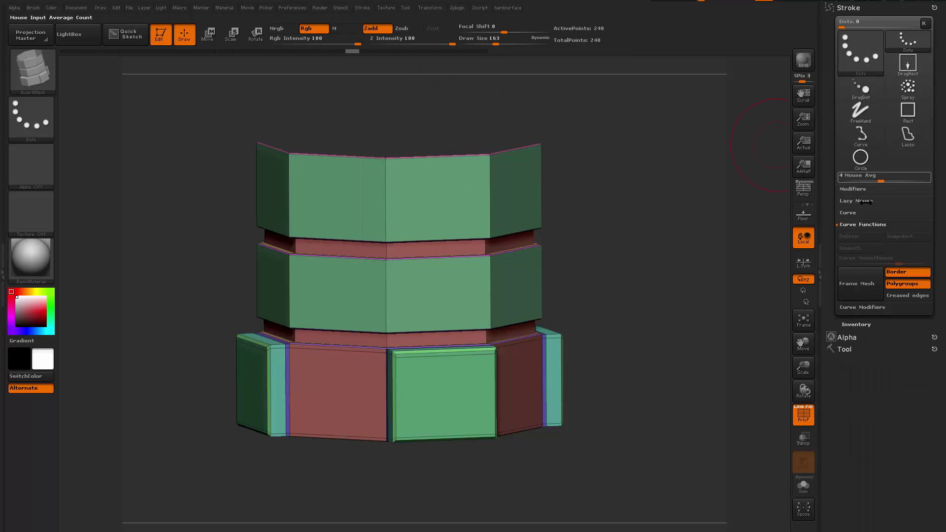
pyautogui.click(865, 214)
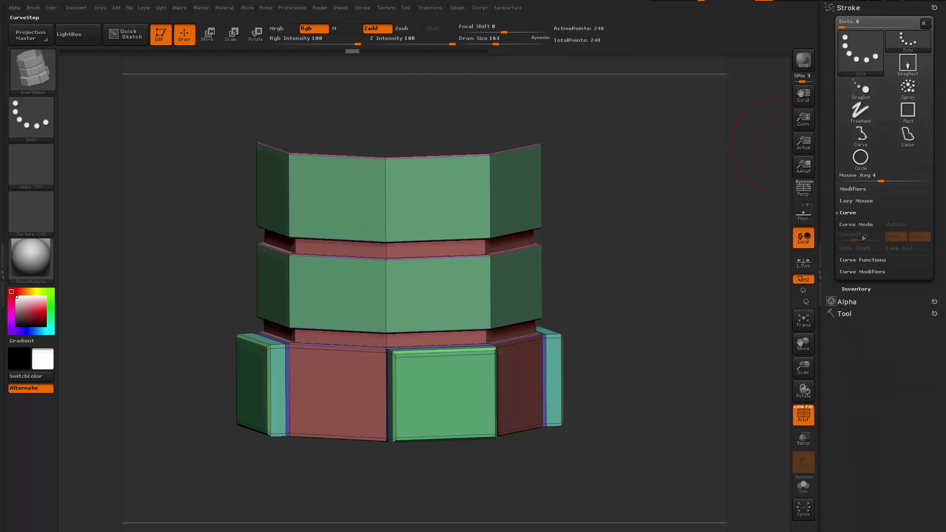
pyautogui.moveTo(566, 322); pyautogui.dragTo(579, 276)
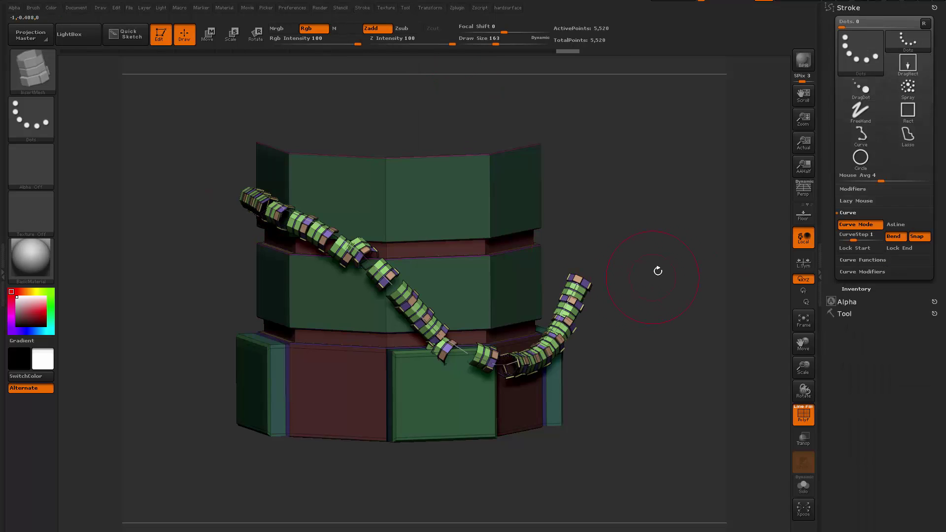
pyautogui.moveTo(659, 271)
pyautogui.mouseDown()
pyautogui.moveTo(628, 268)
pyautogui.moveTo(653, 264)
pyautogui.moveTo(626, 379)
pyautogui.mouseUp()
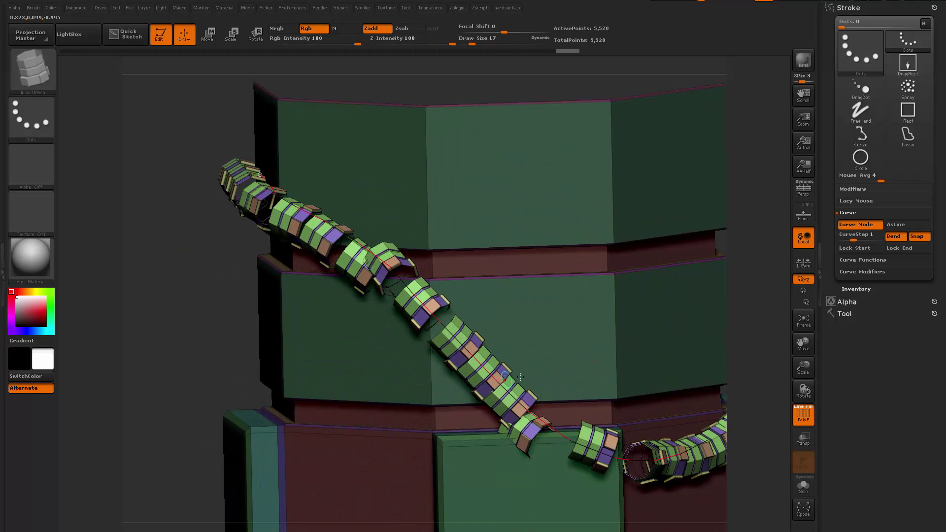
pyautogui.keyDown('alt'); pyautogui.moveTo(521, 377); pyautogui.dragTo(382, 359); pyautogui.keyUp('alt')
pyautogui.moveTo(322, 349)
pyautogui.keyDown('alt'); pyautogui.mouseDown()
pyautogui.moveTo(317, 282)
pyautogui.moveTo(315, 305)
pyautogui.mouseUp(); pyautogui.keyUp('alt')
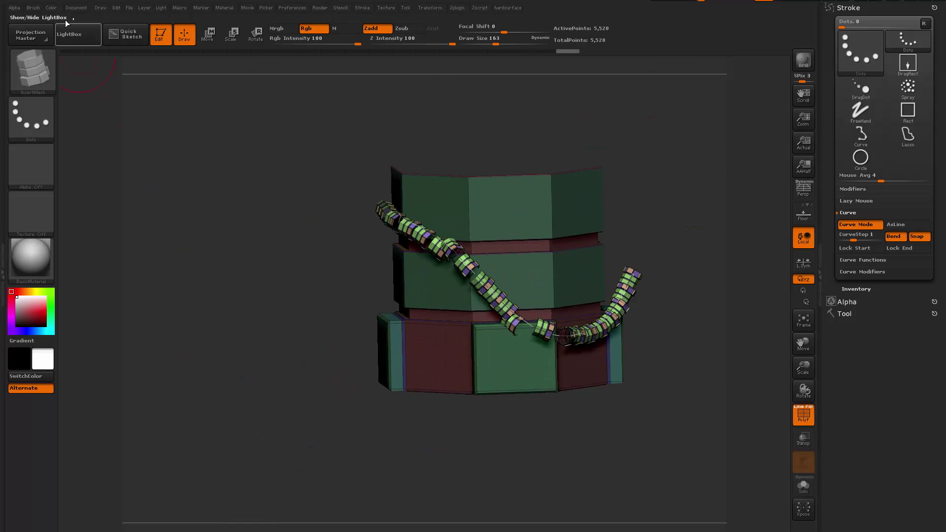
# Step: In the brush modifiers, disable Tri Parts and enable Weld Points and Stretch
pyautogui.click(36, 9)
pyautogui.click(28, 22)
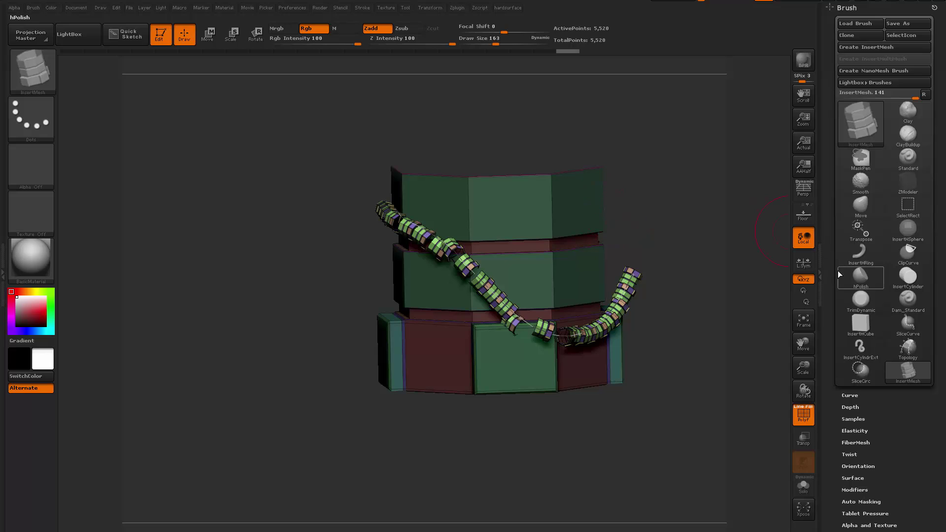
pyautogui.scroll(-5, 837, 270)
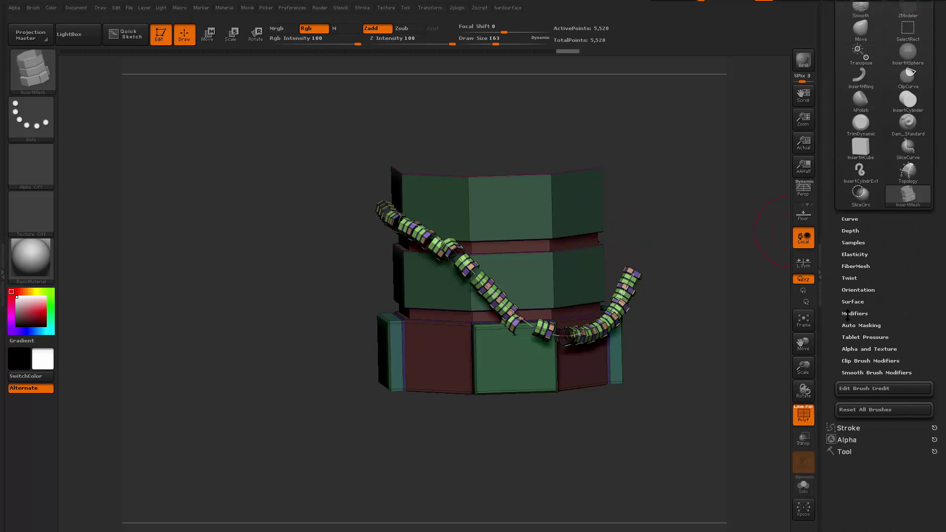
pyautogui.click(853, 314)
pyautogui.scroll(-6, 830, 344)
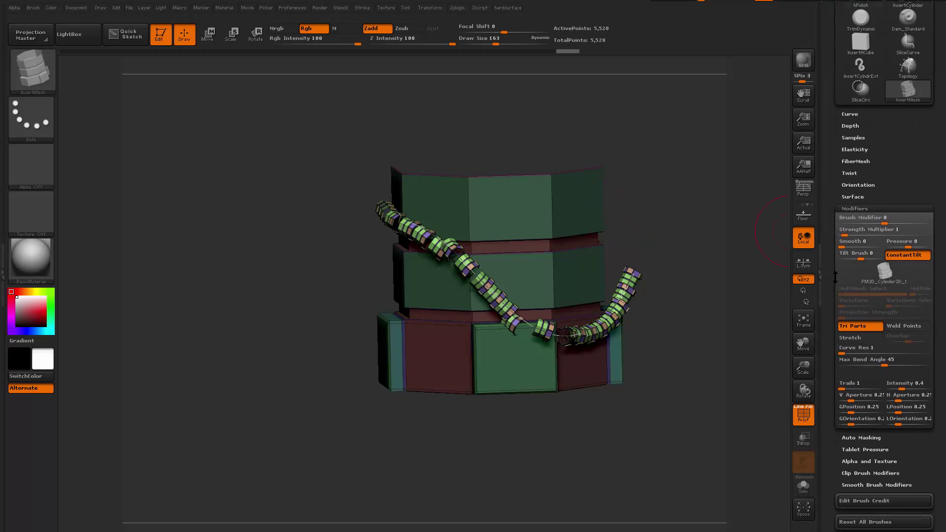
pyautogui.click(866, 232)
pyautogui.click(902, 231)
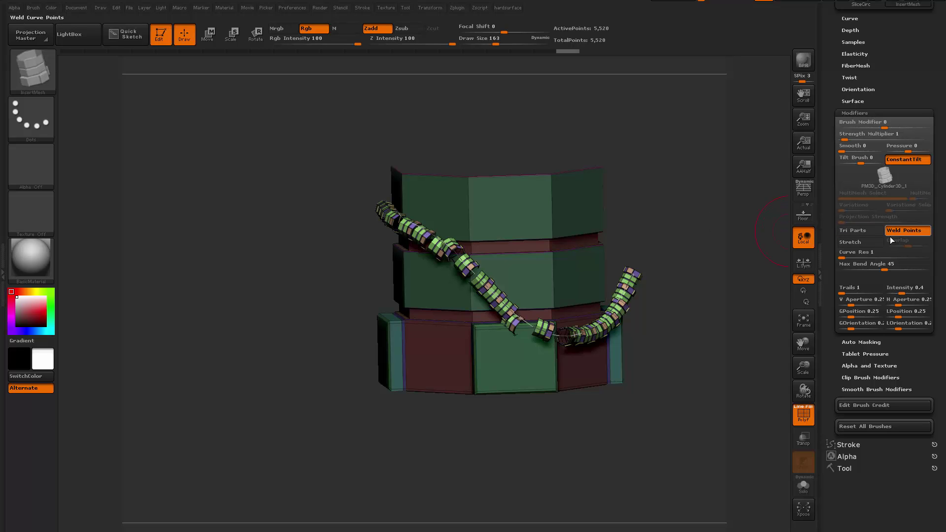
pyautogui.click(849, 243)
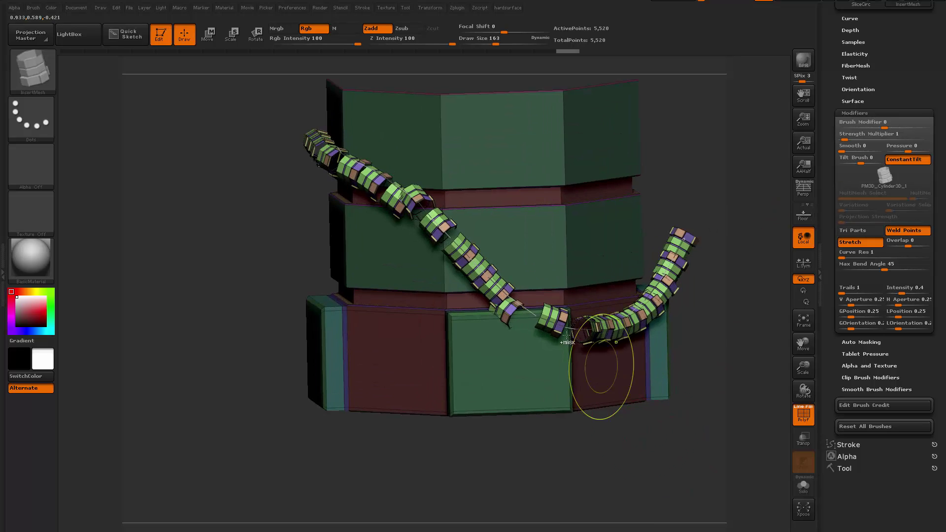
# Step: Redraw the test curve across the cylinder with welded segments and preview it smoothed, then return to the unsmoothed display
pyautogui.moveTo(471, 251); pyautogui.dragTo(677, 327)
pyautogui.moveTo(744, 309); pyautogui.dragTo(606, 316)
pyautogui.moveTo(676, 267); pyautogui.dragTo(634, 384)
pyautogui.press('d')
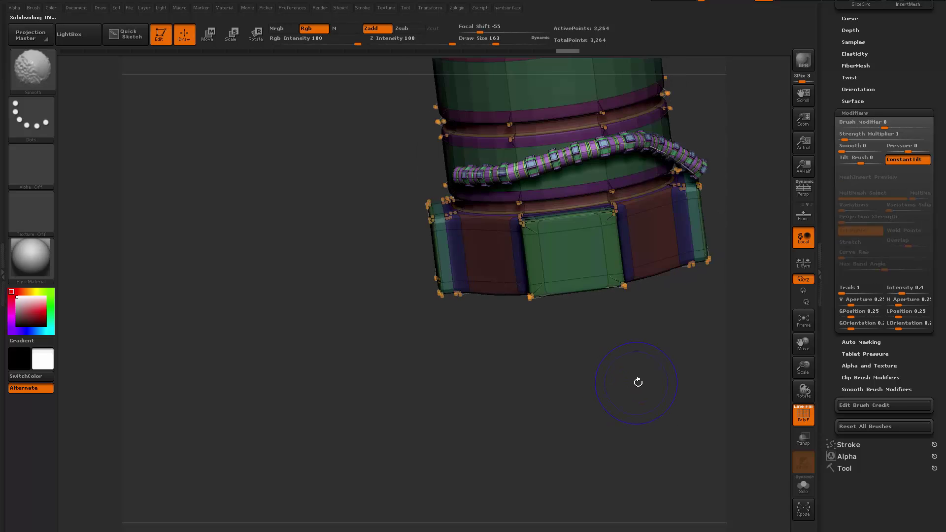
pyautogui.hotkey('shift', 'd')
pyautogui.moveTo(638, 389)
pyautogui.mouseDown()
pyautogui.moveTo(574, 403)
pyautogui.moveTo(536, 435)
pyautogui.moveTo(544, 444)
pyautogui.moveTo(581, 443)
pyautogui.moveTo(566, 418)
pyautogui.moveTo(586, 414)
pyautogui.mouseUp()
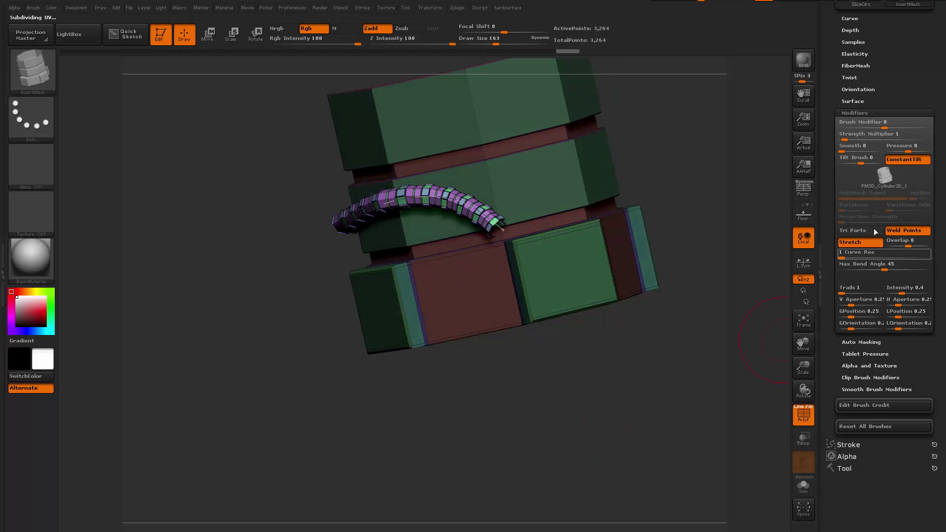
# Step: Switch the active tool to the mask model PM3D_Sphere3D_3 and turn off its polyframe display
pyautogui.scroll(-5, 831, 215)
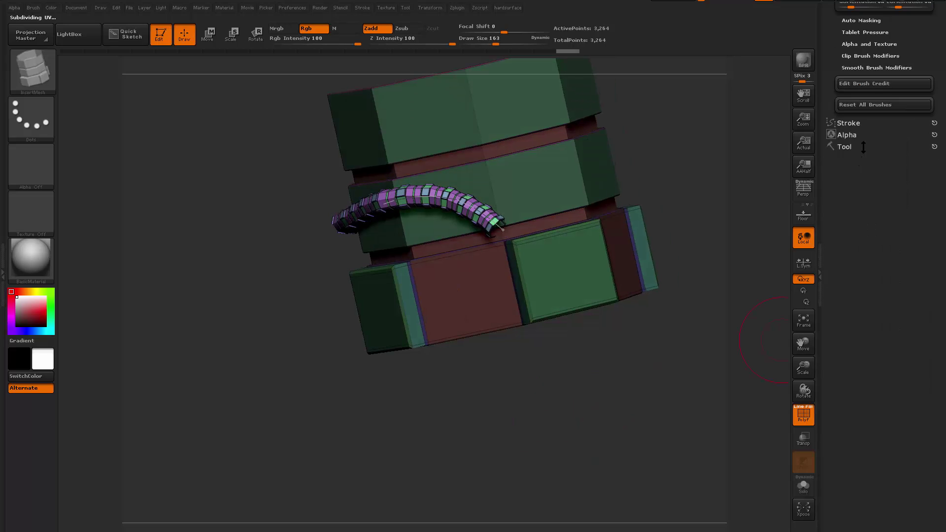
pyautogui.click(863, 147)
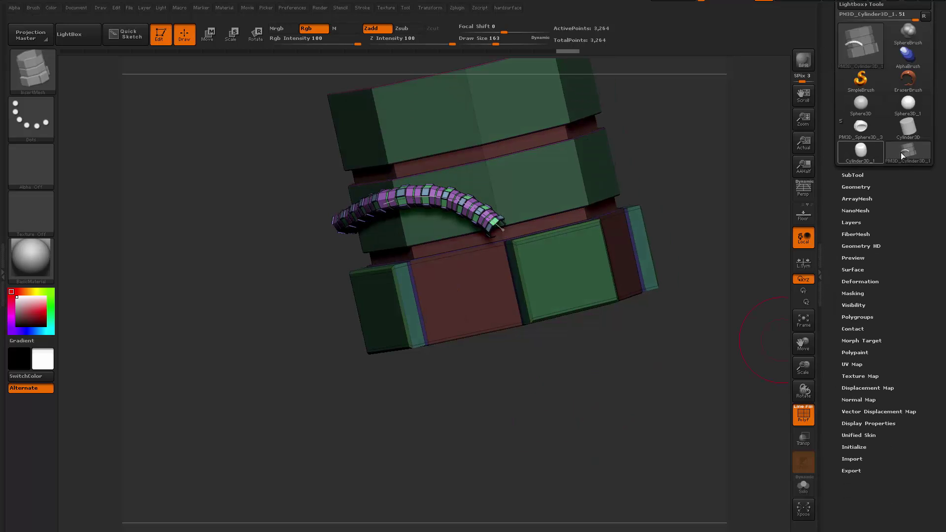
pyautogui.click(861, 129)
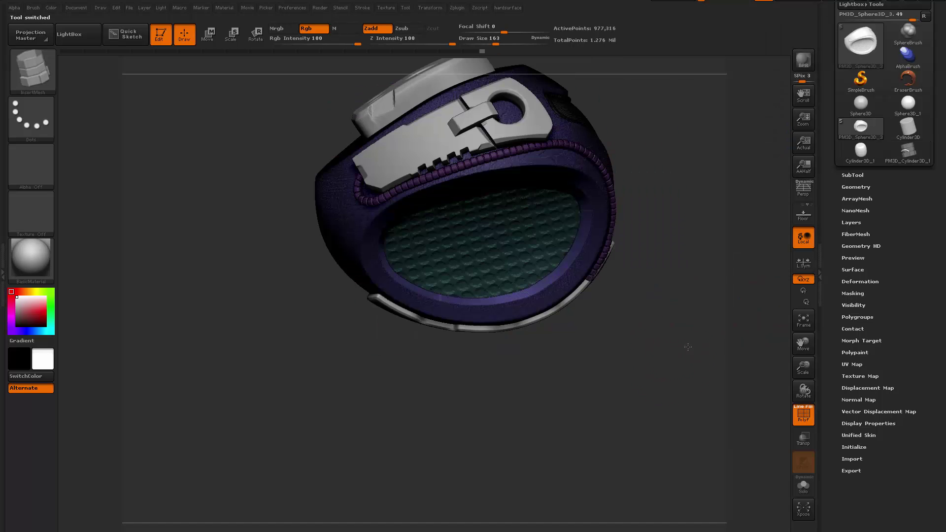
pyautogui.moveTo(688, 343)
pyautogui.mouseDown()
pyautogui.moveTo(715, 311)
pyautogui.moveTo(598, 385)
pyautogui.moveTo(623, 384)
pyautogui.moveTo(611, 399)
pyautogui.moveTo(629, 405)
pyautogui.moveTo(620, 403)
pyautogui.moveTo(672, 374)
pyautogui.moveTo(680, 324)
pyautogui.moveTo(647, 243)
pyautogui.mouseUp()
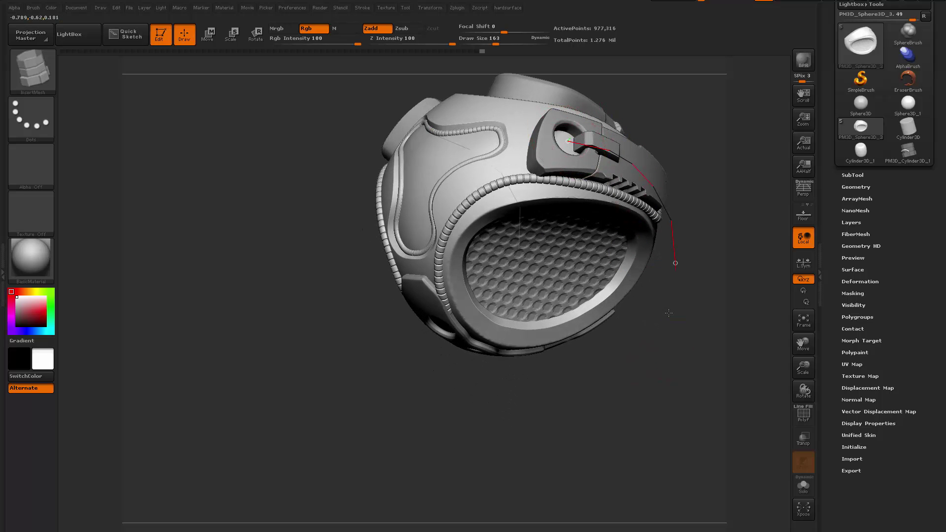
# Step: Try drawing a hose curve from the side clip's round hole around to the front port and undo it
pyautogui.click(465, 347)
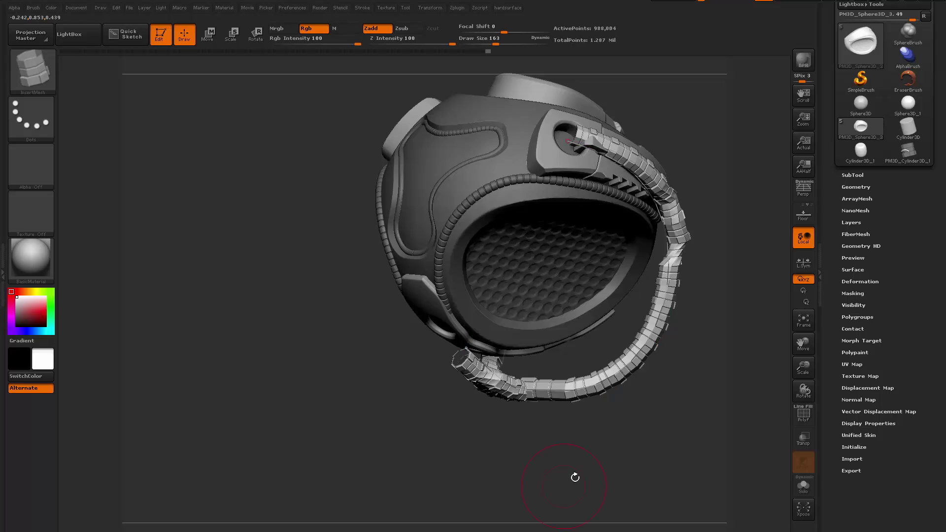
pyautogui.moveTo(626, 452)
pyautogui.mouseDown()
pyautogui.moveTo(616, 450)
pyautogui.moveTo(675, 446)
pyautogui.moveTo(687, 434)
pyautogui.moveTo(638, 425)
pyautogui.moveTo(690, 429)
pyautogui.moveTo(665, 443)
pyautogui.moveTo(702, 409)
pyautogui.moveTo(702, 367)
pyautogui.mouseUp()
pyautogui.hotkey('ctrl', 'z')
# Step: Turn off Snap in the brush's curve settings while keeping Curve Mode and Bend enabled
pyautogui.moveTo(829, 156); pyautogui.dragTo(824, 332)
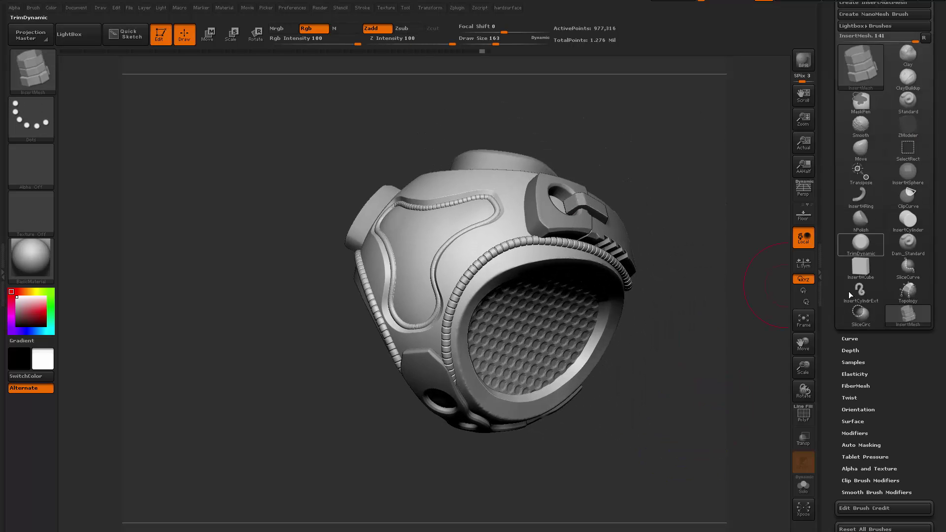
pyautogui.moveTo(830, 390)
pyautogui.mouseDown()
pyautogui.moveTo(830, 377)
pyautogui.moveTo(846, 400)
pyautogui.moveTo(850, 316)
pyautogui.mouseUp()
pyautogui.click(850, 326)
pyautogui.click(848, 298)
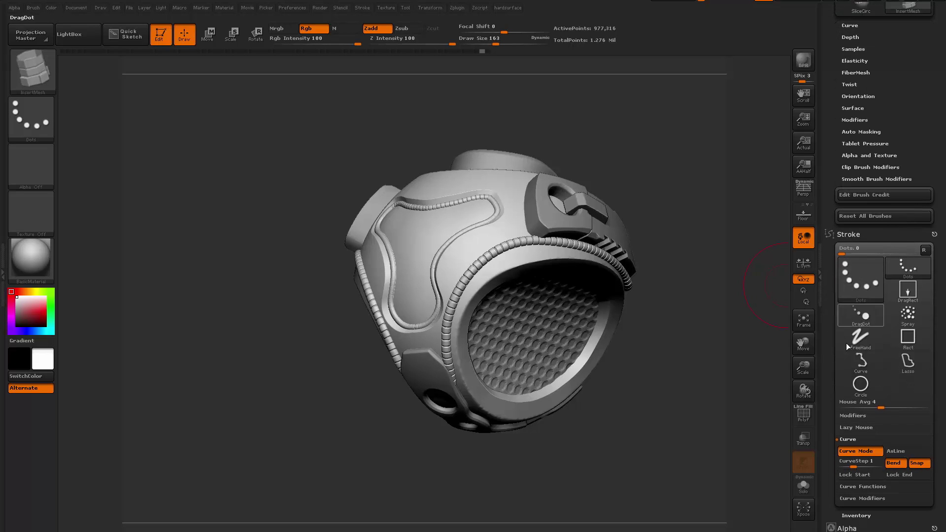
pyautogui.moveTo(830, 369); pyautogui.dragTo(839, 321)
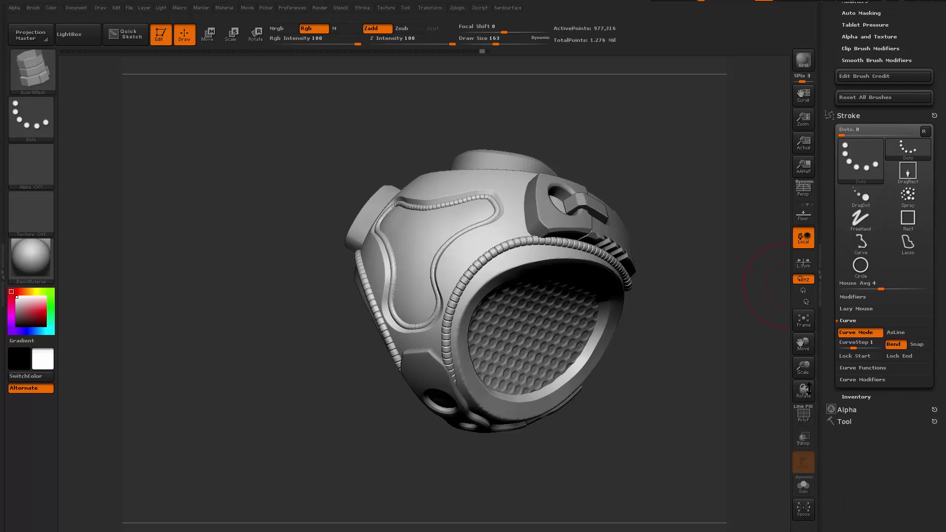
# Step: Try drawing the hose curve in front view from the side clip out to the lower port and undo it
pyautogui.moveTo(754, 367)
pyautogui.mouseDown()
pyautogui.moveTo(556, 296)
pyautogui.moveTo(575, 287)
pyautogui.mouseUp()
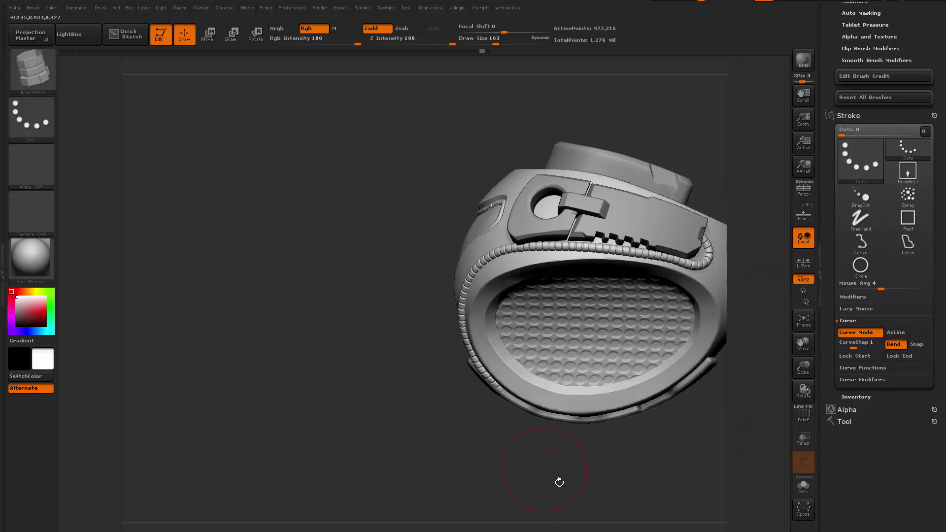
pyautogui.moveTo(559, 482)
pyautogui.keyDown('shift'); pyautogui.mouseDown()
pyautogui.moveTo(620, 462)
pyautogui.moveTo(608, 238)
pyautogui.moveTo(549, 196)
pyautogui.mouseUp(); pyautogui.keyUp('shift')
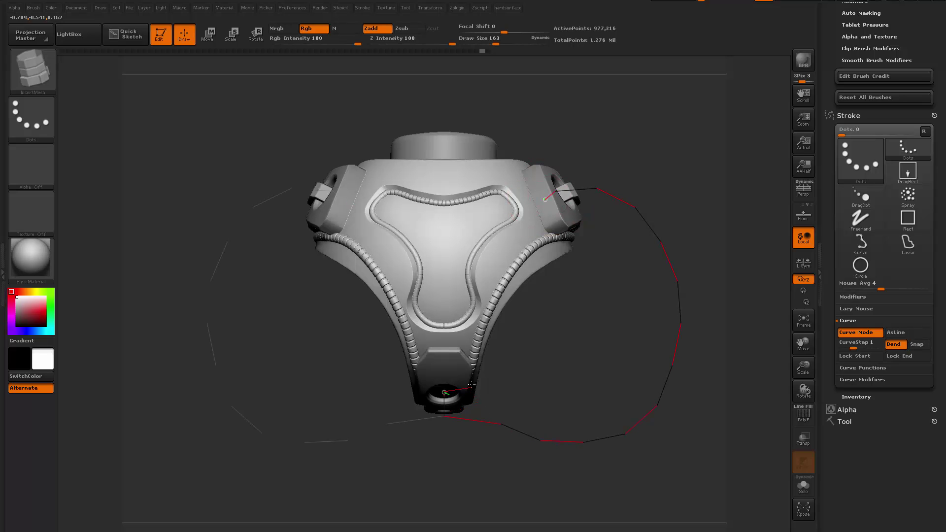
pyautogui.hotkey('ctrl', 'z')
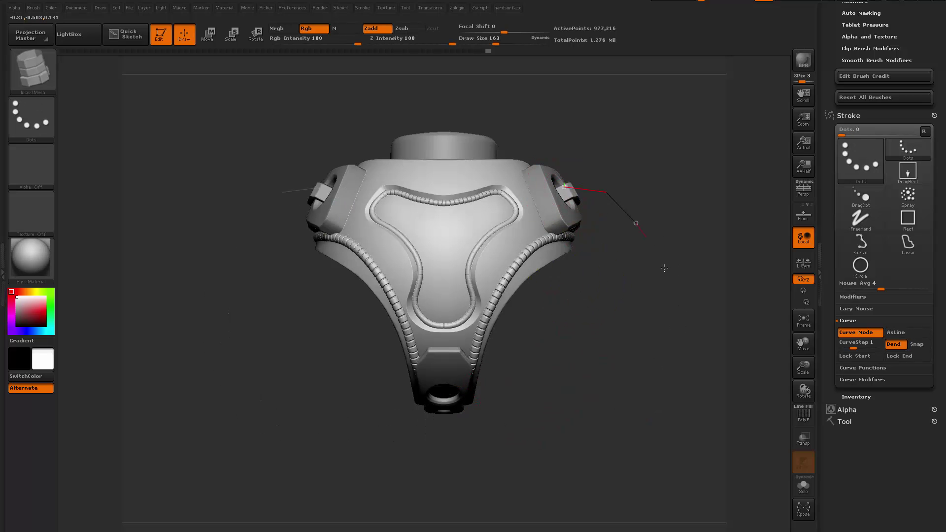
pyautogui.hotkey('ctrl', 'z')
# Step: Draw a hose curve in front view from the side clip in a wide arc to the mask's lower front port
pyautogui.moveTo(457, 384); pyautogui.dragTo(457, 385)
pyautogui.moveTo(639, 459)
pyautogui.mouseDown()
pyautogui.moveTo(639, 404)
pyautogui.moveTo(577, 486)
pyautogui.moveTo(528, 342)
pyautogui.moveTo(495, 327)
pyautogui.moveTo(488, 313)
pyautogui.mouseUp()
pyautogui.moveTo(547, 433); pyautogui.dragTo(418, 428)
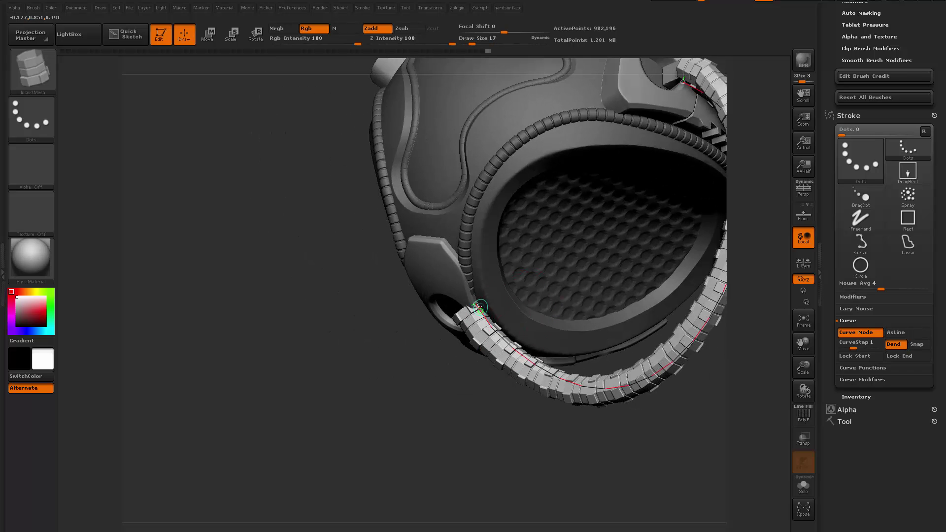
# Step: Move the lower end of the hose curve up toward the round front port and readjust the brush size
pyautogui.moveTo(477, 306); pyautogui.dragTo(488, 294)
pyautogui.moveTo(491, 482); pyautogui.dragTo(482, 478)
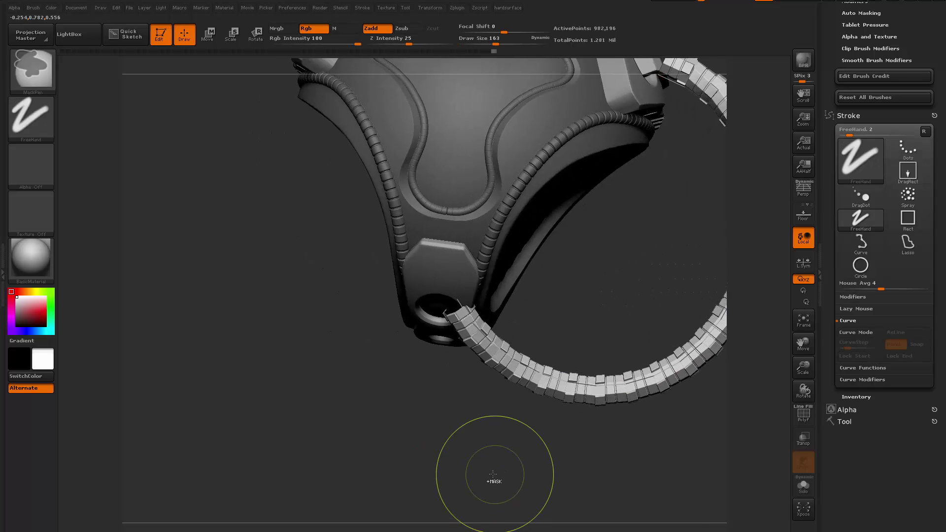
pyautogui.moveTo(464, 307); pyautogui.dragTo(462, 276)
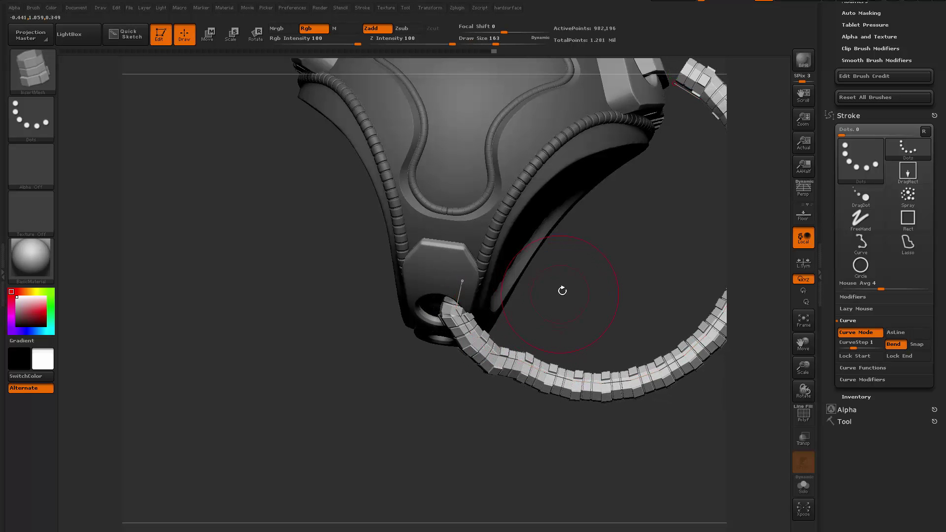
pyautogui.press('space')
pyautogui.moveTo(562, 291); pyautogui.dragTo(537, 291)
pyautogui.click(542, 391)
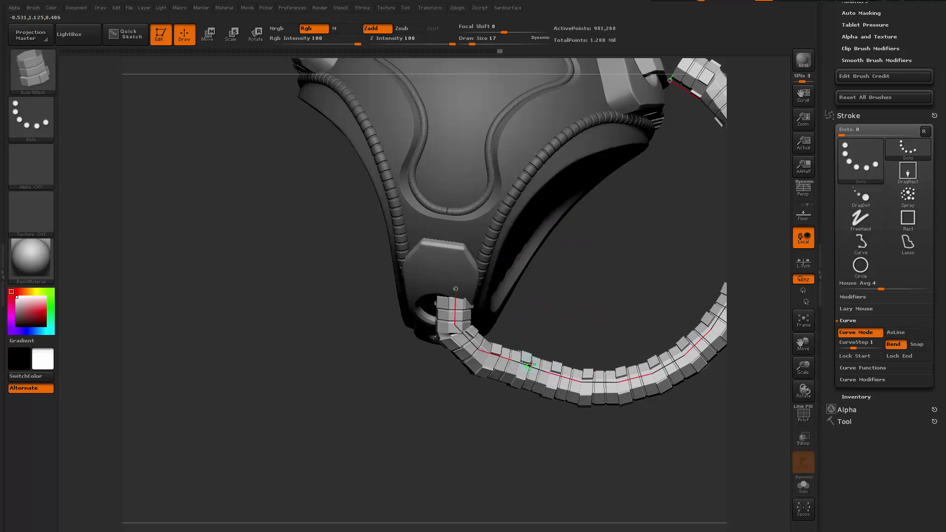
# Step: Bend the lower stretch of the hose curve into a rounded arc leading out of the front port
pyautogui.moveTo(529, 365)
pyautogui.mouseDown()
pyautogui.moveTo(540, 361)
pyautogui.moveTo(534, 371)
pyautogui.moveTo(547, 384)
pyautogui.mouseUp()
pyautogui.press('space')
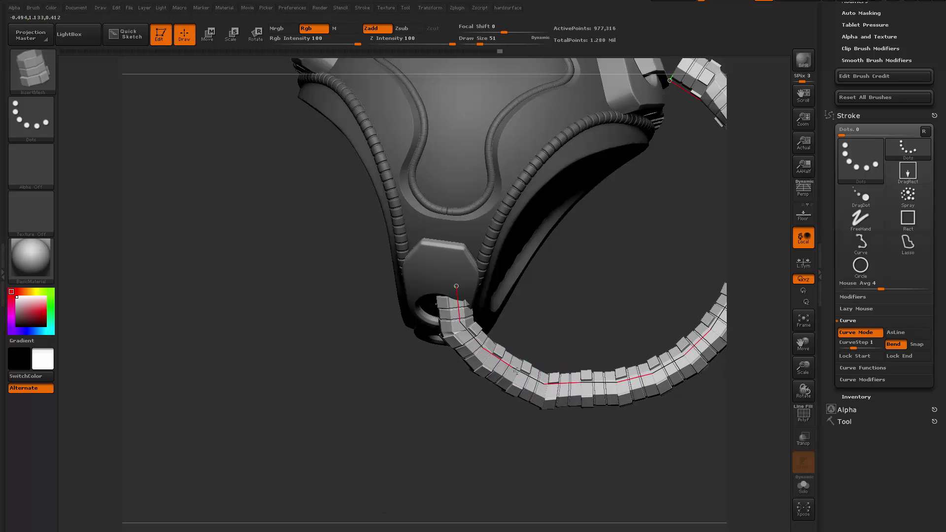
pyautogui.moveTo(473, 341); pyautogui.dragTo(469, 331)
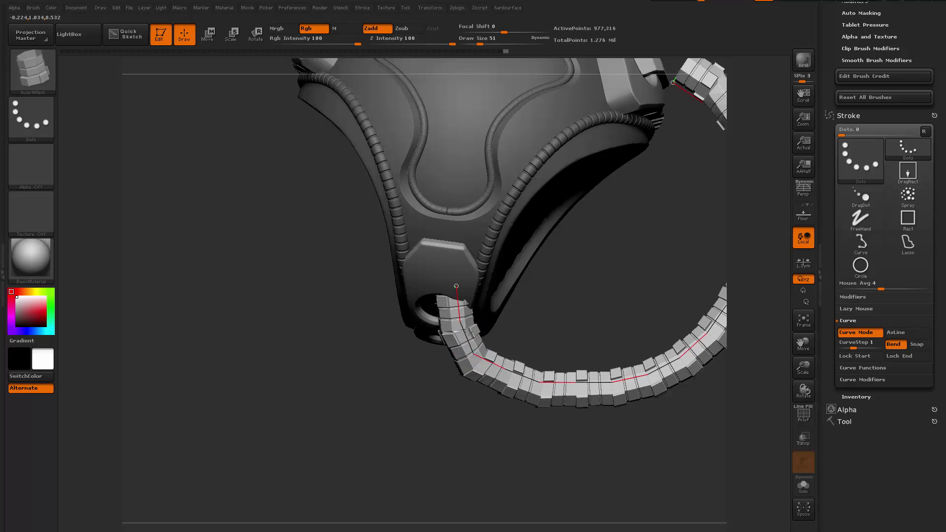
# Step: Try regenerating the hose along its curve with a smaller brush size and undo it
pyautogui.press('space')
pyautogui.moveTo(562, 298); pyautogui.dragTo(543, 298)
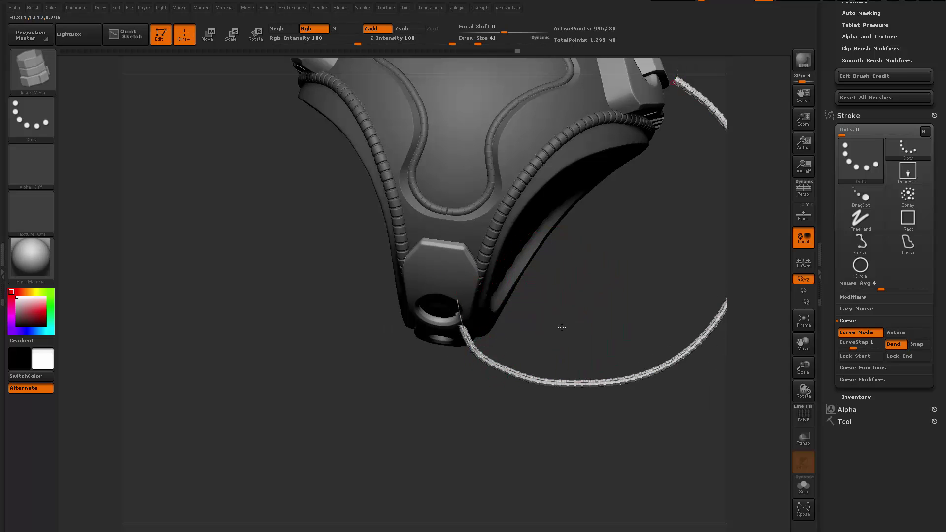
pyautogui.click(514, 359)
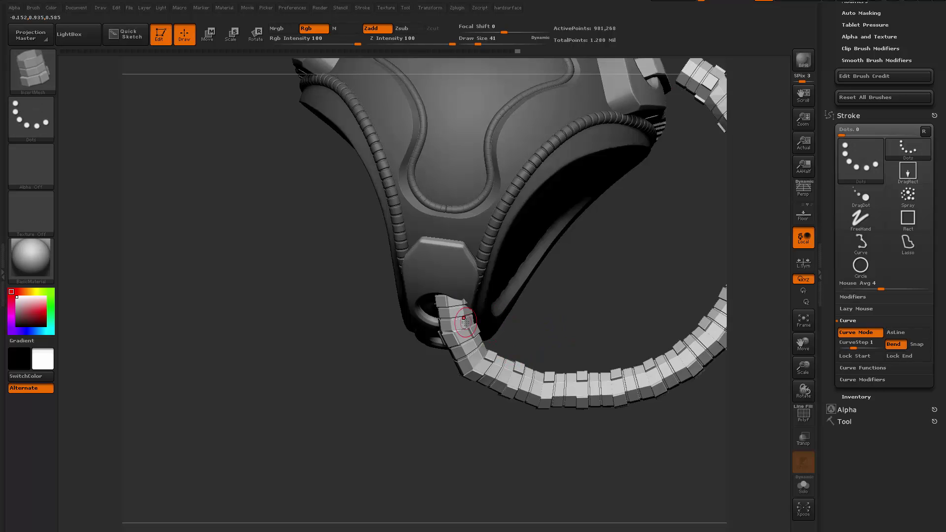
# Step: Readjust the brush size and nudge the hose curve's lower endpoint so the first segments sit over the front port
pyautogui.press('space')
pyautogui.moveTo(468, 325); pyautogui.dragTo(530, 334)
pyautogui.press('shift')
pyautogui.press('space')
pyautogui.moveTo(456, 288); pyautogui.dragTo(453, 286)
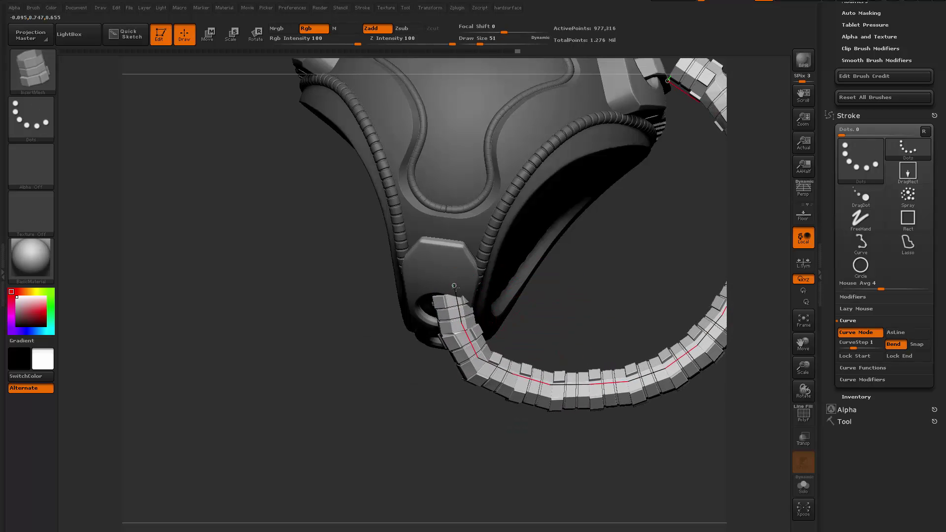
# Step: Align the hose's lower end with the front port in depth, working from an angled view
pyautogui.moveTo(550, 330)
pyautogui.mouseDown()
pyautogui.moveTo(586, 298)
pyautogui.moveTo(497, 309)
pyautogui.moveTo(525, 318)
pyautogui.mouseUp()
pyautogui.moveTo(435, 318); pyautogui.dragTo(424, 322)
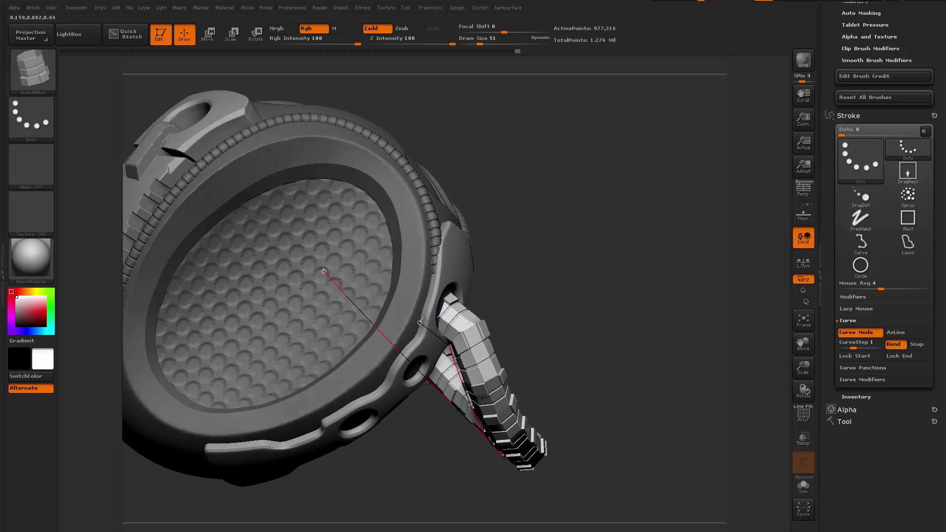
pyautogui.moveTo(498, 380); pyautogui.dragTo(550, 431)
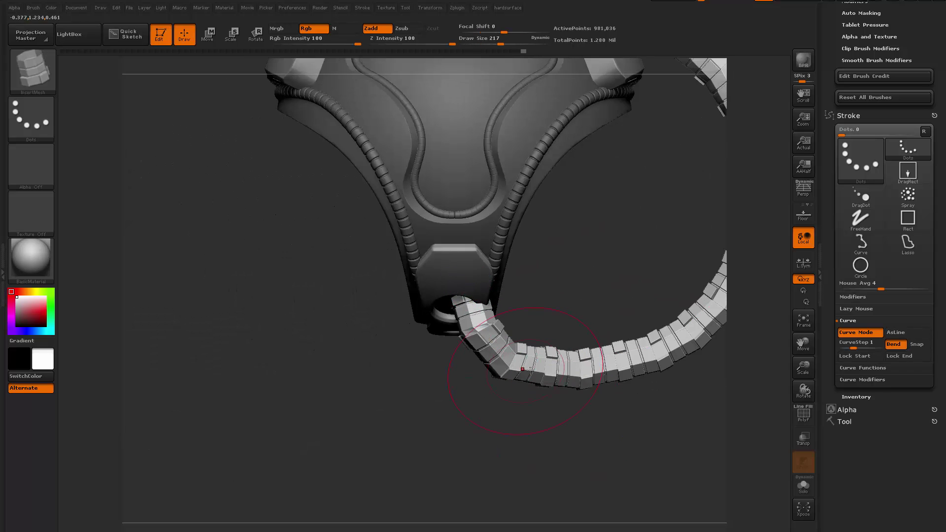
pyautogui.moveTo(547, 361)
pyautogui.mouseDown()
pyautogui.moveTo(545, 375)
pyautogui.moveTo(613, 366)
pyautogui.mouseUp()
# Step: Turn off Bend in the curve settings and pull the hose's upper end onto the side clip
pyautogui.keyDown('alt'); pyautogui.moveTo(645, 209); pyautogui.dragTo(570, 277); pyautogui.keyUp('alt')
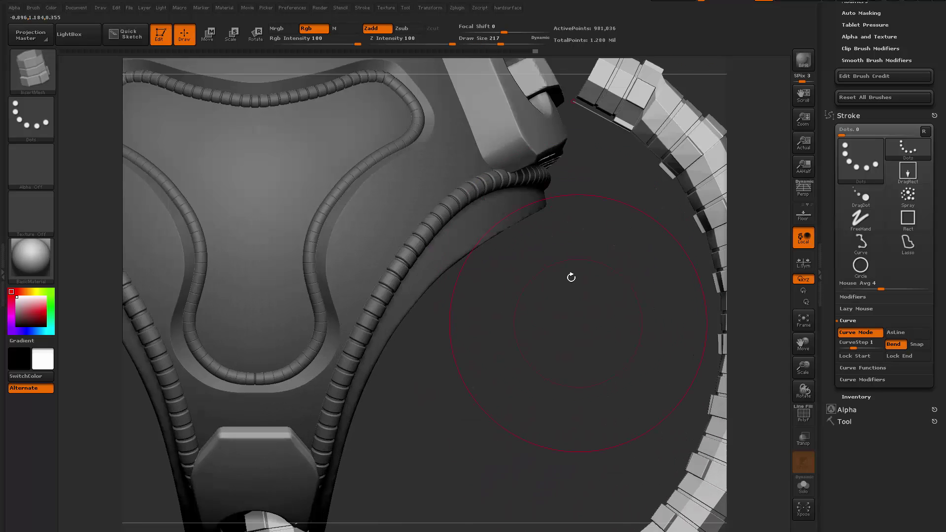
pyautogui.keyDown('alt'); pyautogui.moveTo(563, 117); pyautogui.dragTo(571, 230); pyautogui.keyUp('alt')
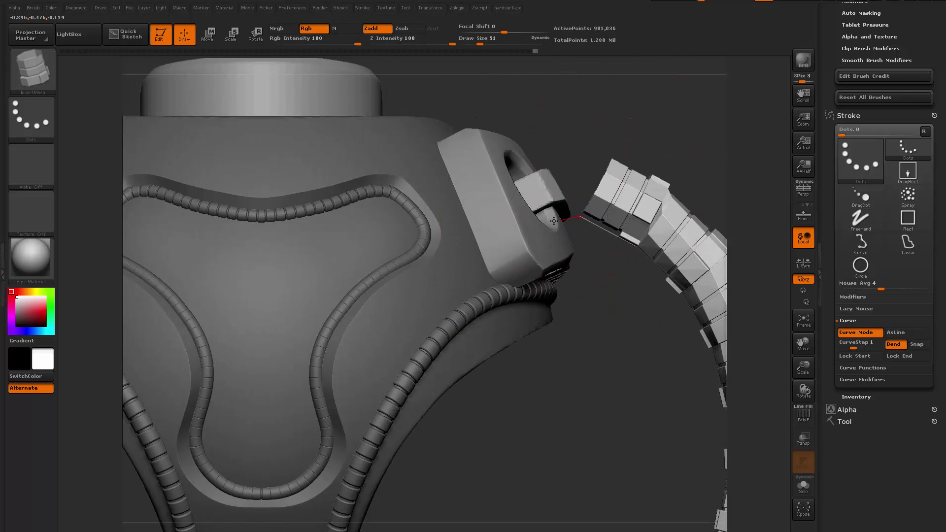
pyautogui.moveTo(463, 254); pyautogui.dragTo(465, 250)
pyautogui.moveTo(622, 331); pyautogui.dragTo(573, 290)
pyautogui.hotkey('ctrl', 'z')
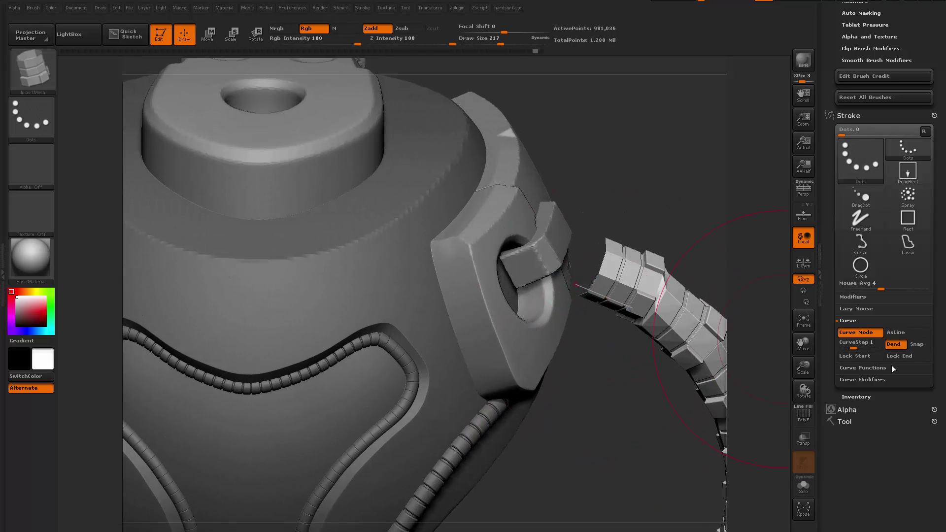
pyautogui.moveTo(754, 389); pyautogui.dragTo(601, 284)
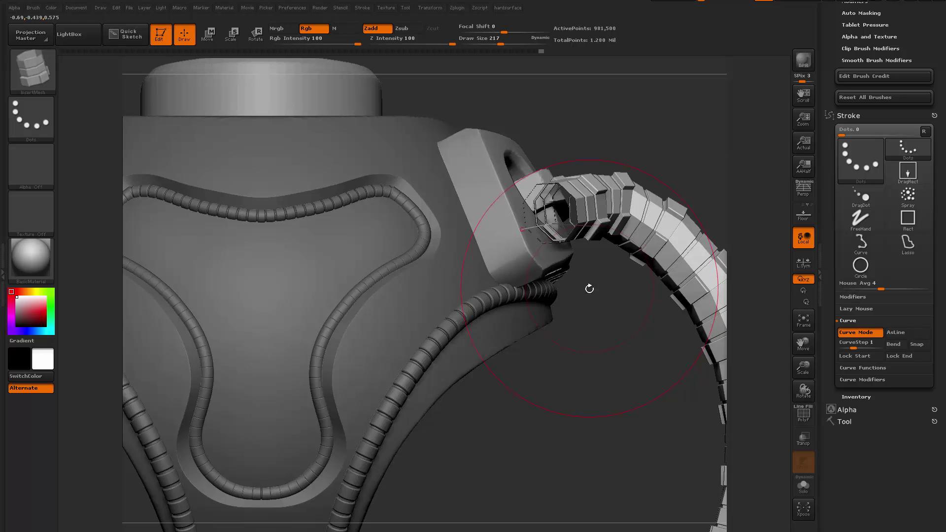
pyautogui.moveTo(589, 288)
pyautogui.mouseDown()
pyautogui.moveTo(592, 417)
pyautogui.moveTo(612, 374)
pyautogui.moveTo(600, 298)
pyautogui.moveTo(613, 205)
pyautogui.moveTo(604, 176)
pyautogui.mouseUp()
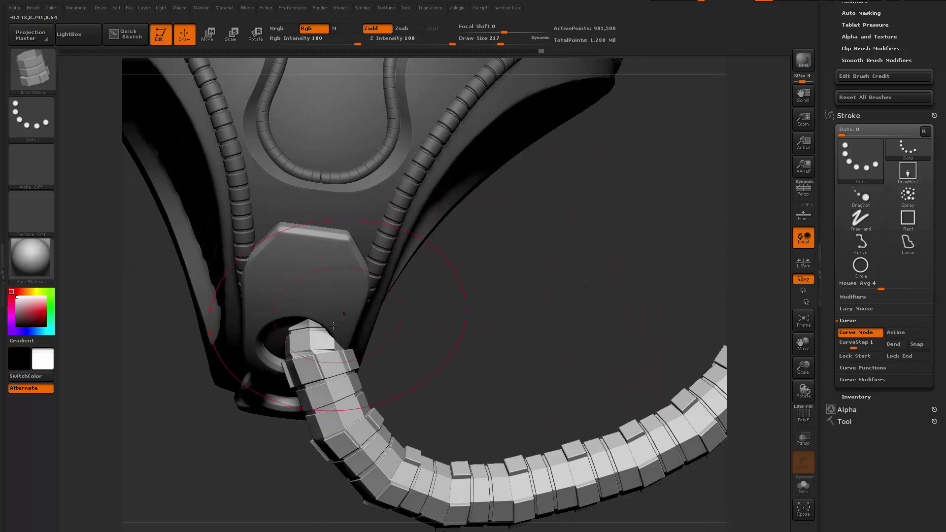
# Step: Turn on Lock End in the curve settings and try moving the hose's upper end deeper into the side clip
pyautogui.click(318, 318)
pyautogui.click(425, 302)
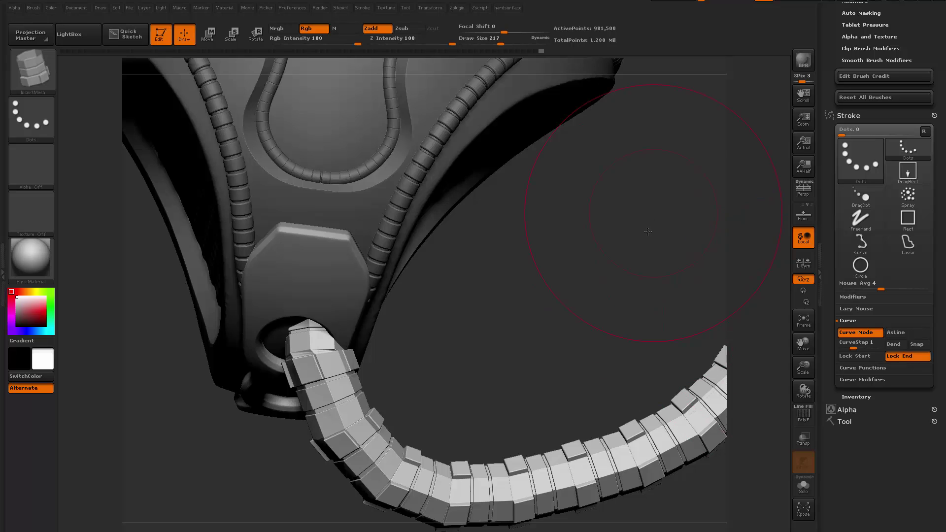
pyautogui.moveTo(648, 231); pyautogui.dragTo(544, 394)
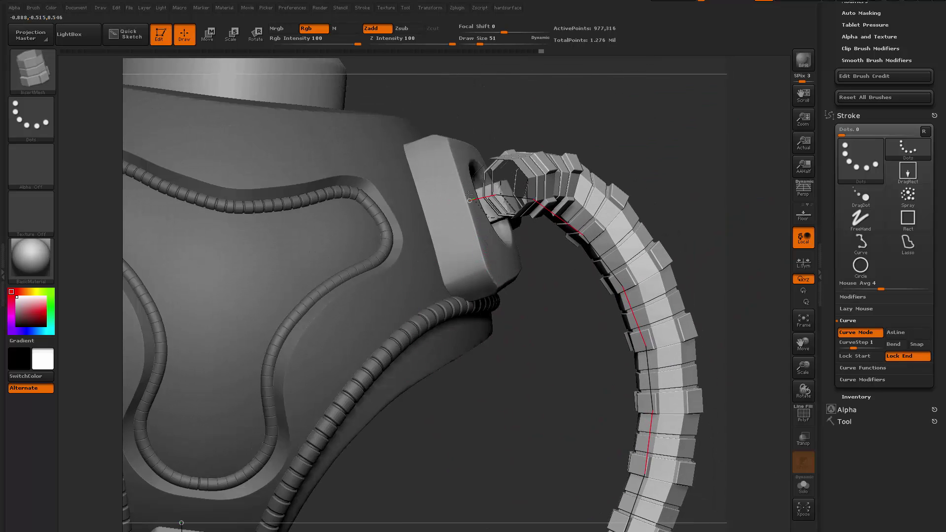
pyautogui.click(554, 301)
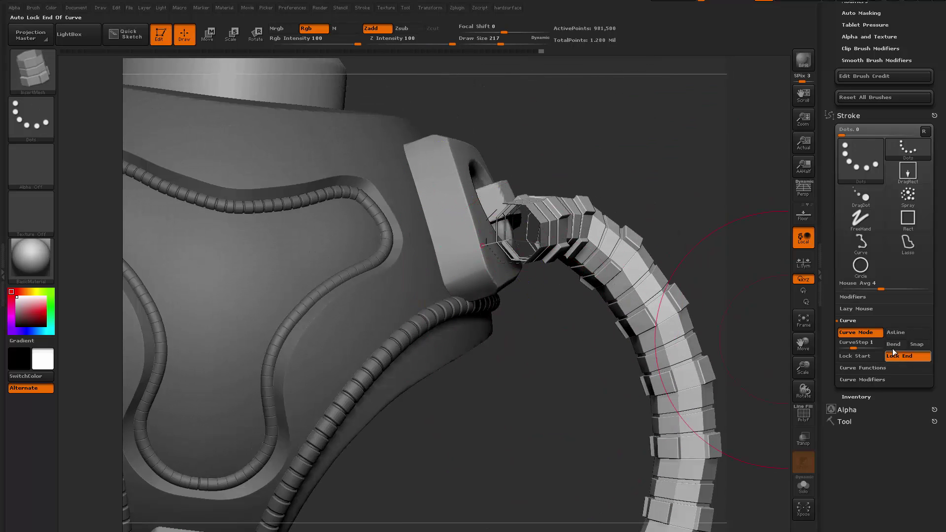
# Step: Re-enable Bend and reshape the upper part of the hose curve so it curls into the side clip's round hole
pyautogui.moveTo(560, 363); pyautogui.dragTo(526, 337)
pyautogui.moveTo(481, 243); pyautogui.dragTo(451, 154)
pyautogui.moveTo(587, 312)
pyautogui.mouseDown()
pyautogui.moveTo(601, 277)
pyautogui.moveTo(583, 179)
pyautogui.moveTo(613, 298)
pyautogui.moveTo(513, 323)
pyautogui.moveTo(486, 265)
pyautogui.mouseUp()
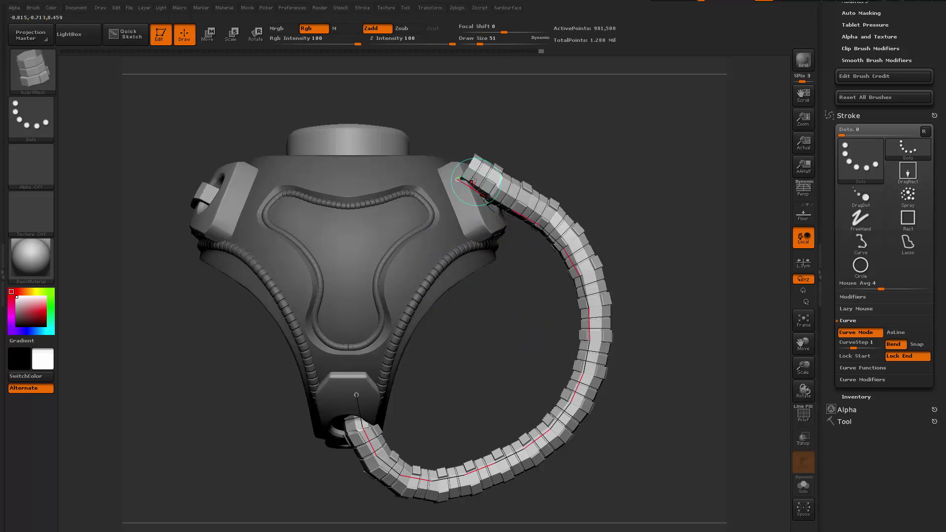
pyautogui.moveTo(447, 167); pyautogui.dragTo(468, 220)
pyautogui.moveTo(525, 352); pyautogui.dragTo(504, 296)
pyautogui.moveTo(601, 187); pyautogui.dragTo(548, 178)
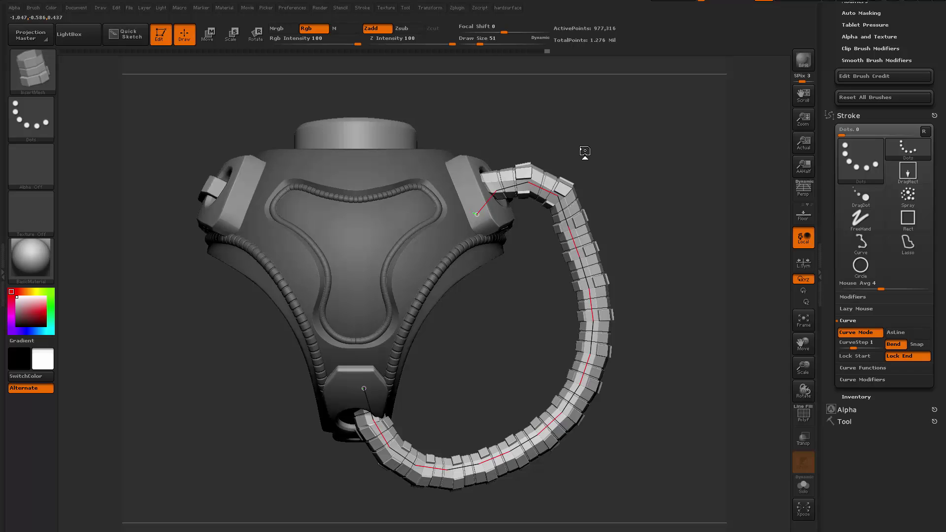
# Step: Check the hose from the side and above, and nudge the curve's upper endpoint slightly further into the side clip
pyautogui.moveTo(605, 188); pyautogui.dragTo(533, 197)
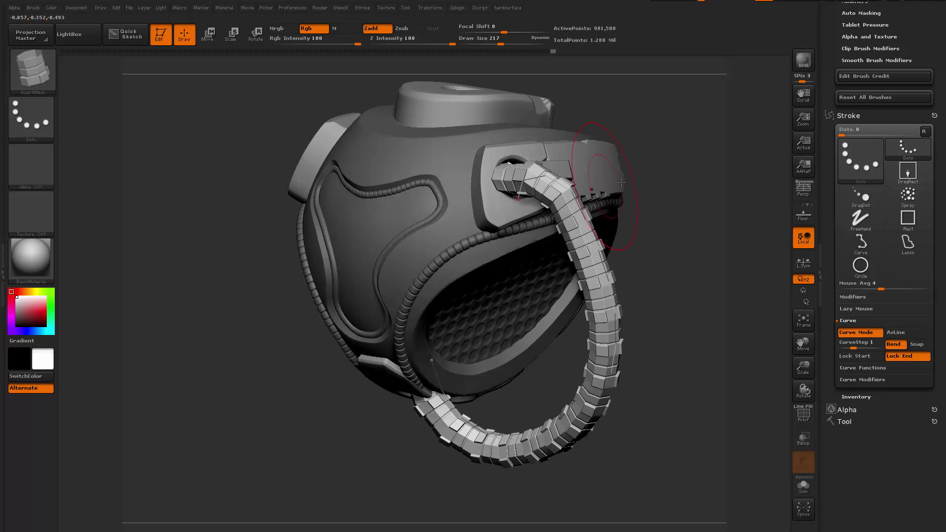
pyautogui.moveTo(676, 220); pyautogui.dragTo(633, 265)
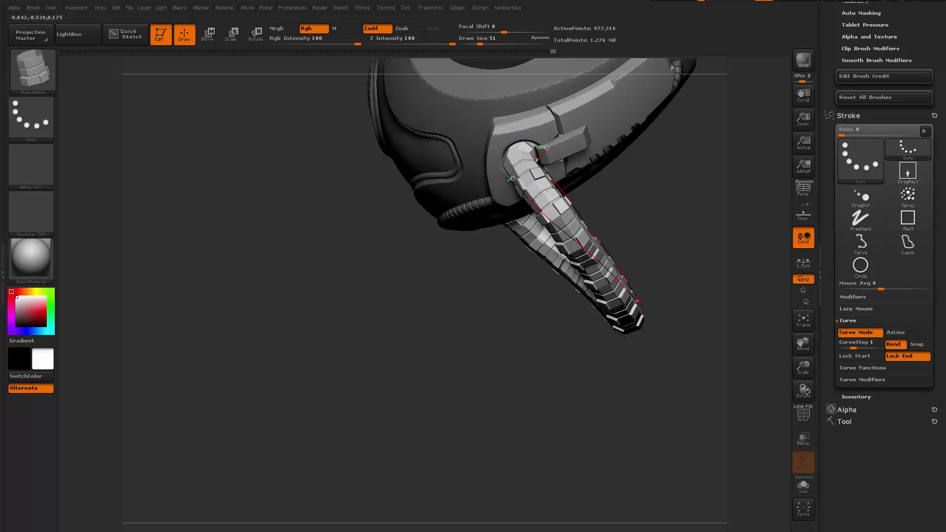
pyautogui.moveTo(681, 241)
pyautogui.mouseDown()
pyautogui.moveTo(712, 191)
pyautogui.moveTo(671, 223)
pyautogui.moveTo(668, 204)
pyautogui.moveTo(607, 184)
pyautogui.mouseUp()
pyautogui.press('space')
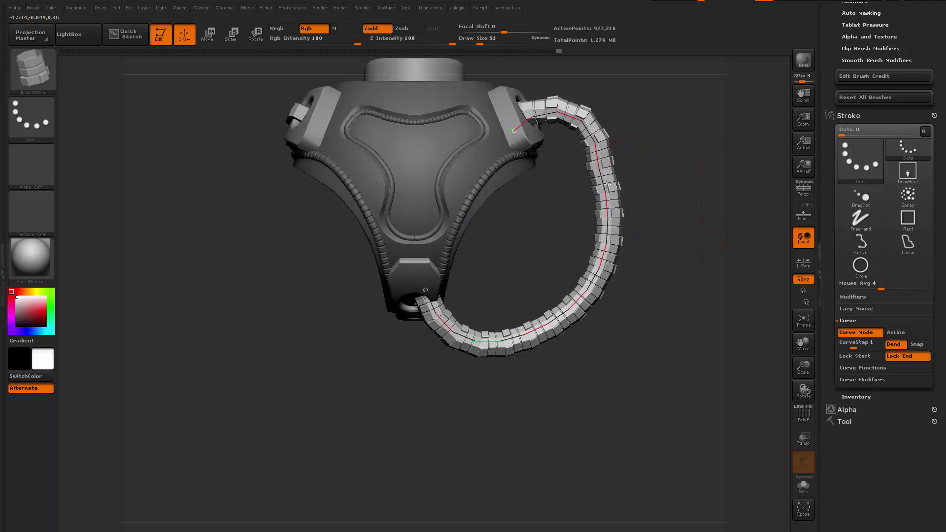
pyautogui.moveTo(513, 131); pyautogui.dragTo(510, 136)
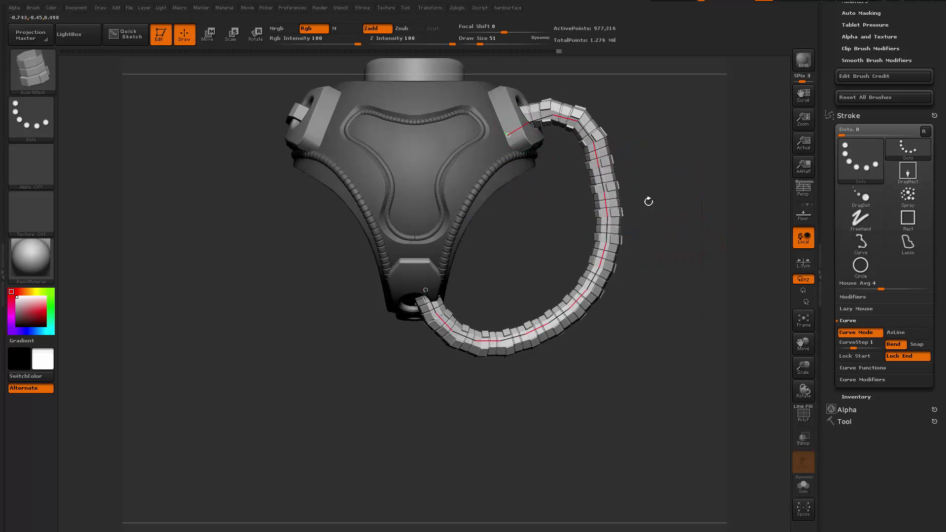
# Step: Hide the mask body and use Split Hidden to separate the hose into its own subtool
pyautogui.moveTo(649, 201)
pyautogui.mouseDown()
pyautogui.moveTo(659, 220)
pyautogui.moveTo(649, 243)
pyautogui.moveTo(670, 276)
pyautogui.mouseUp()
pyautogui.moveTo(503, 224)
pyautogui.mouseDown()
pyautogui.moveTo(623, 330)
pyautogui.moveTo(560, 328)
pyautogui.moveTo(600, 341)
pyautogui.moveTo(613, 383)
pyautogui.moveTo(628, 377)
pyautogui.mouseUp()
pyautogui.moveTo(629, 377)
pyautogui.mouseDown()
pyautogui.moveTo(652, 342)
pyautogui.moveTo(635, 336)
pyautogui.moveTo(644, 328)
pyautogui.moveTo(625, 294)
pyautogui.moveTo(640, 296)
pyautogui.mouseUp()
pyautogui.keyDown('ctrl'); pyautogui.keyDown('shift'); pyautogui.click(581, 245); pyautogui.keyUp('shift'); pyautogui.keyUp('ctrl')
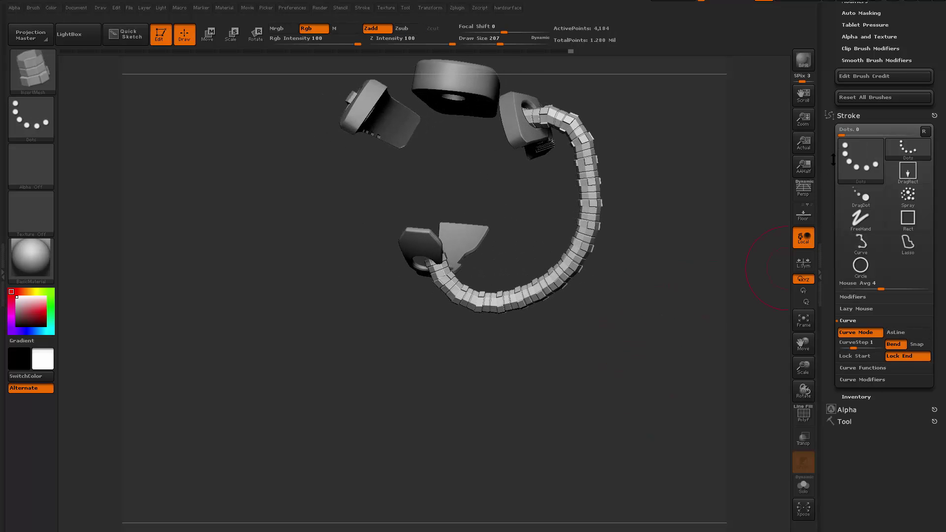
pyautogui.click(845, 421)
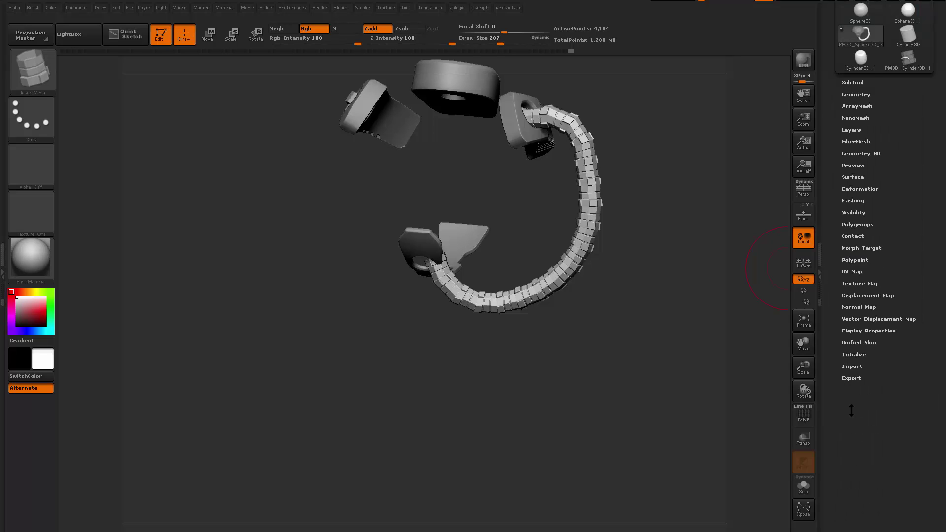
pyautogui.scroll(1, 851, 410)
pyautogui.click(858, 104)
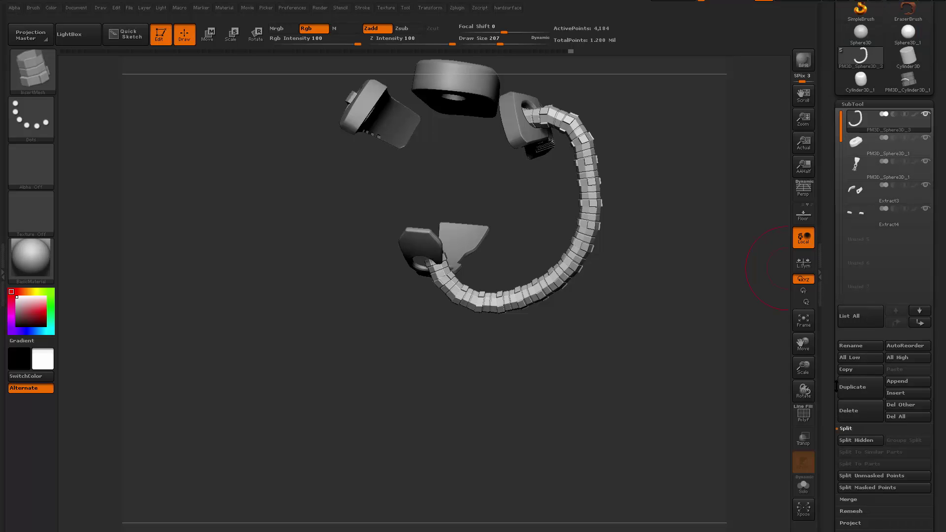
pyautogui.click(858, 440)
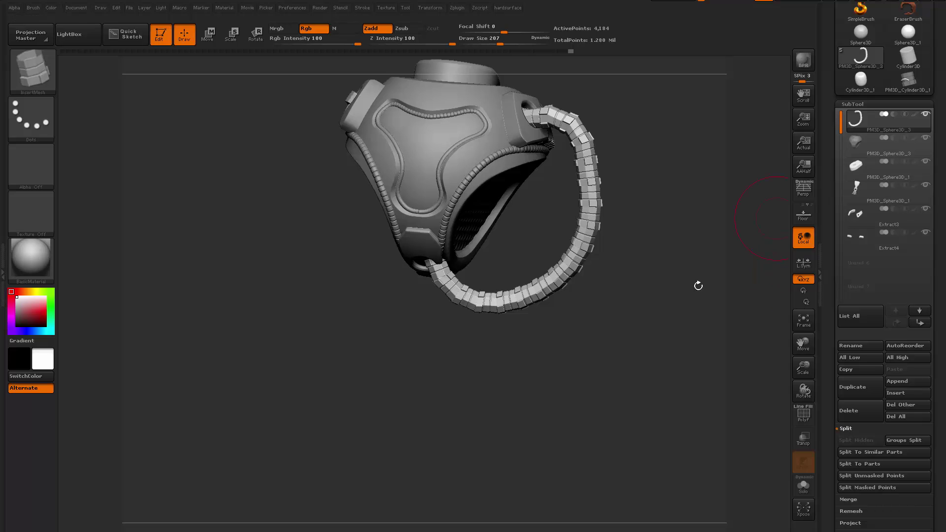
# Step: Duplicate the hose onto the opposite side of the mask with Mirror And Weld
pyautogui.moveTo(696, 283); pyautogui.dragTo(733, 216)
pyautogui.moveTo(680, 245); pyautogui.dragTo(625, 213)
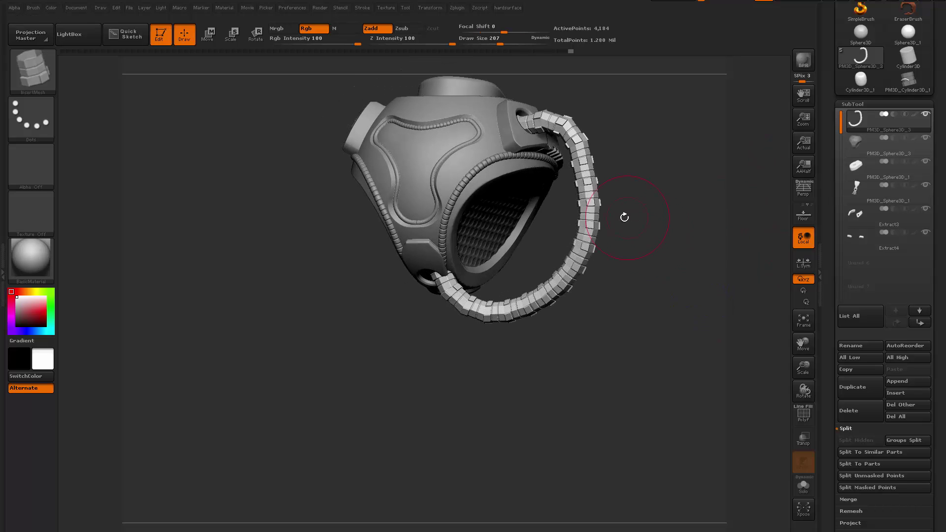
pyautogui.hotkey('shift', 'f')
pyautogui.moveTo(680, 296)
pyautogui.keyDown('shift'); pyautogui.mouseDown()
pyautogui.moveTo(700, 318)
pyautogui.moveTo(663, 348)
pyautogui.moveTo(688, 340)
pyautogui.mouseUp(); pyautogui.keyUp('shift')
pyautogui.hotkey('shift', 'f')
pyautogui.moveTo(503, 222); pyautogui.dragTo(788, 424)
pyautogui.moveTo(833, 458); pyautogui.dragTo(846, 349)
pyautogui.click(860, 290)
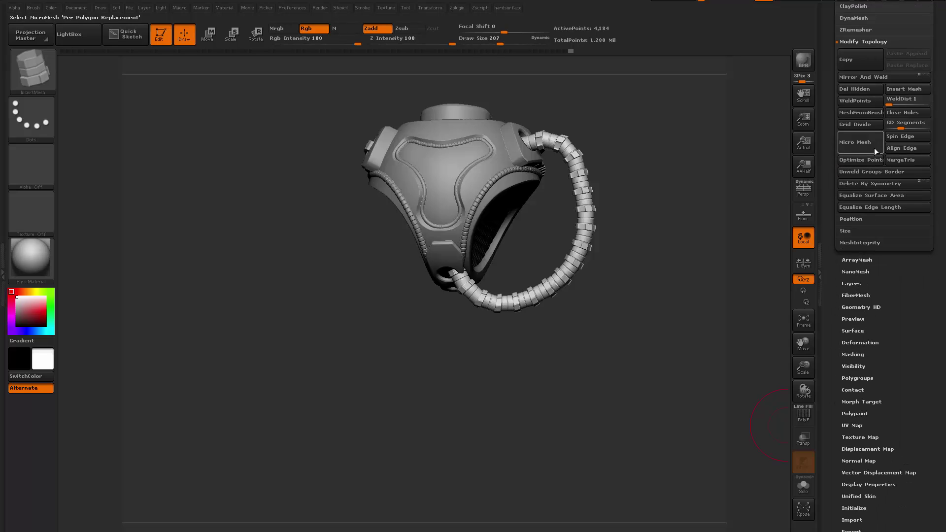
pyautogui.click(869, 80)
pyautogui.moveTo(646, 299)
pyautogui.mouseDown()
pyautogui.moveTo(662, 334)
pyautogui.moveTo(631, 314)
pyautogui.moveTo(628, 344)
pyautogui.mouseUp()
pyautogui.hotkey('shift', 'f')
pyautogui.hotkey('shift', 'f')
pyautogui.moveTo(628, 343)
pyautogui.mouseDown()
pyautogui.moveTo(604, 345)
pyautogui.moveTo(650, 361)
pyautogui.moveTo(669, 391)
pyautogui.moveTo(670, 358)
pyautogui.mouseUp()
pyautogui.press('space')
pyautogui.moveTo(600, 242)
pyautogui.mouseDown()
pyautogui.moveTo(616, 242)
pyautogui.moveTo(600, 262)
pyautogui.moveTo(607, 211)
pyautogui.moveTo(609, 223)
pyautogui.moveTo(624, 225)
pyautogui.mouseUp()
pyautogui.press('space')
pyautogui.hotkey('ctrl', 'z')
# Step: Switch to the Move brush with a draw size of 639 for reshaping the mirrored hoses
pyautogui.press('space')
pyautogui.press('b')
pyautogui.press('m')
pyautogui.press('v')
pyautogui.moveTo(601, 310); pyautogui.dragTo(630, 307)
pyautogui.moveTo(633, 367); pyautogui.dragTo(724, 389)
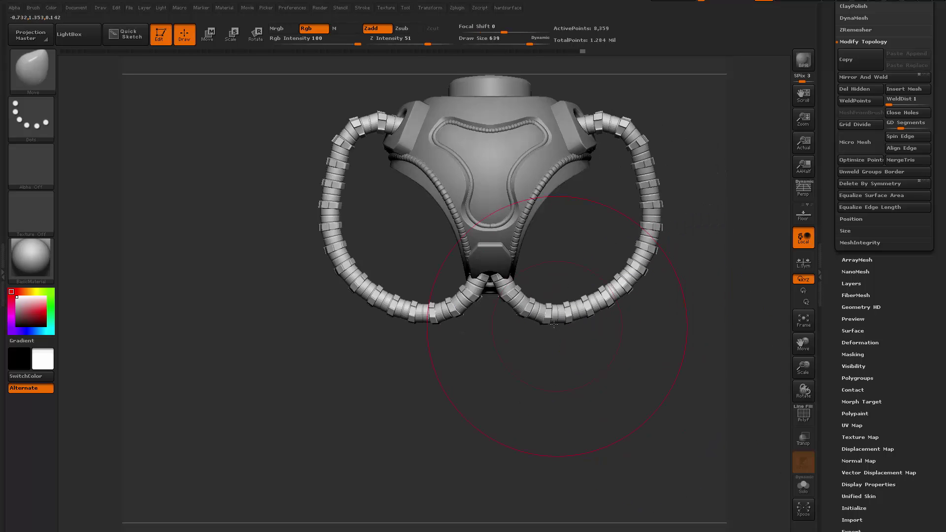
# Step: Try pushing the upper bends of the hoses inward with the Move brush and undo it
pyautogui.keyDown('alt'); pyautogui.moveTo(606, 234); pyautogui.dragTo(607, 279); pyautogui.keyUp('alt')
pyautogui.moveTo(632, 186); pyautogui.dragTo(614, 166)
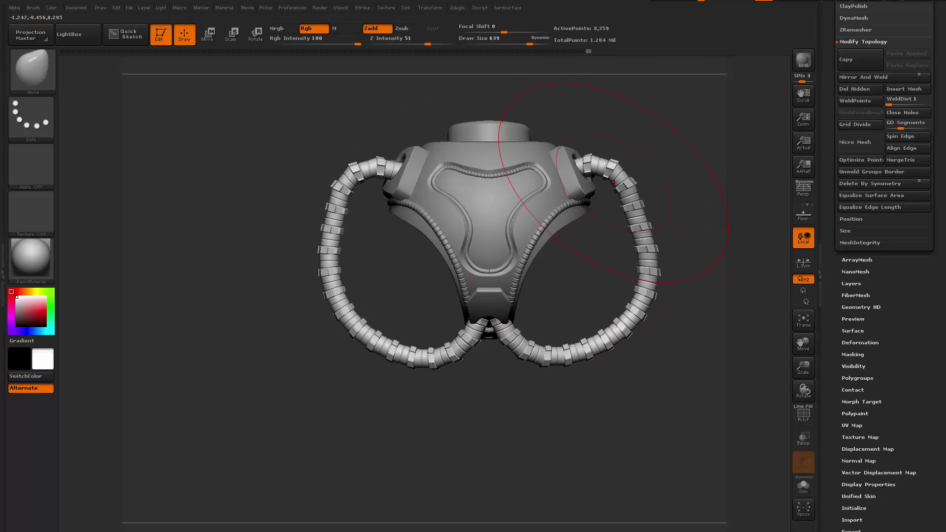
pyautogui.hotkey('ctrl', 'z')
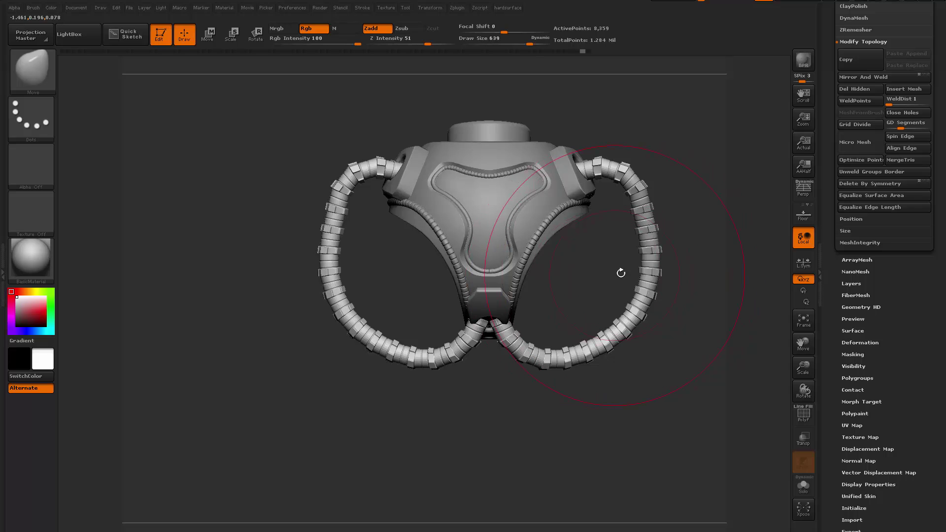
# Step: Push the outer sides of both hoses slightly inward with the Move brush and reduce the draw size to 408
pyautogui.moveTo(650, 259); pyautogui.dragTo(644, 257)
pyautogui.moveTo(641, 212); pyautogui.dragTo(631, 211)
pyautogui.moveTo(647, 252); pyautogui.dragTo(641, 253)
pyautogui.moveTo(739, 362)
pyautogui.mouseDown()
pyautogui.moveTo(645, 372)
pyautogui.moveTo(658, 363)
pyautogui.mouseUp()
pyautogui.moveTo(653, 402); pyautogui.dragTo(706, 399)
pyautogui.press('space')
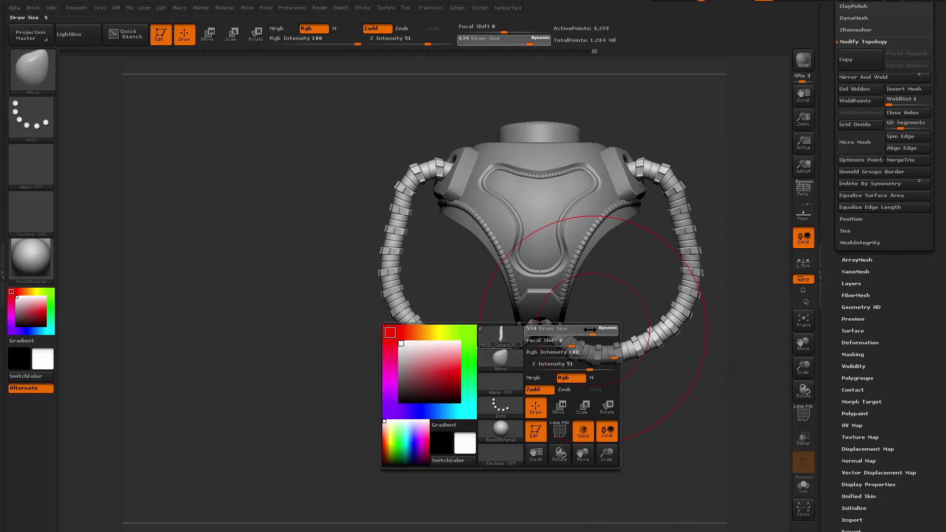
pyautogui.moveTo(597, 329); pyautogui.dragTo(583, 329)
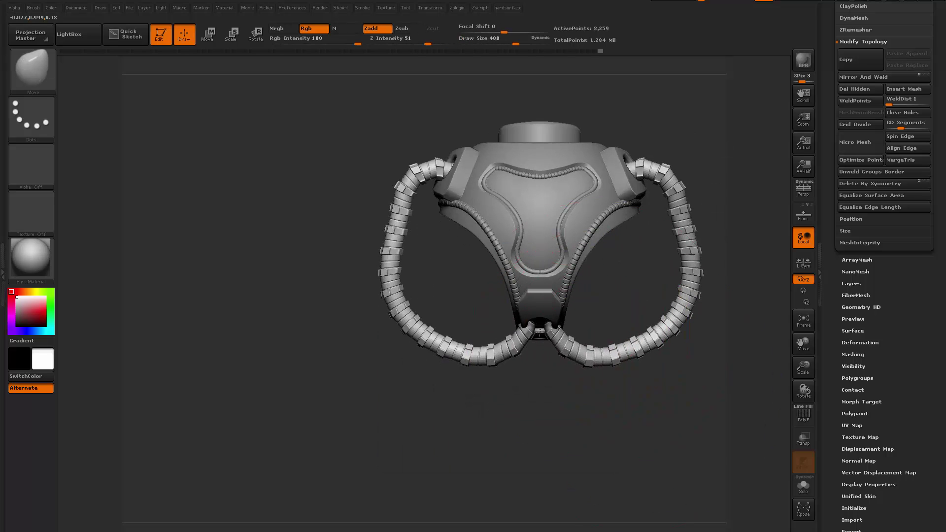
# Step: Undo the most recent Move brush adjustments to the two hoses
pyautogui.moveTo(547, 346); pyautogui.dragTo(545, 346)
pyautogui.moveTo(605, 432)
pyautogui.mouseDown()
pyautogui.moveTo(579, 389)
pyautogui.moveTo(618, 441)
pyautogui.moveTo(570, 417)
pyautogui.moveTo(574, 424)
pyautogui.moveTo(596, 425)
pyautogui.moveTo(586, 412)
pyautogui.moveTo(606, 420)
pyautogui.moveTo(533, 433)
pyautogui.moveTo(611, 456)
pyautogui.mouseUp()
pyautogui.hotkey('ctrl', 'z')
pyautogui.hotkey('ctrl', 'z')
pyautogui.hotkey('ctrl', 'z')
pyautogui.hotkey('ctrl', 'z')
pyautogui.hotkey('ctrl', 'z')
pyautogui.hotkey('ctrl', 'z')
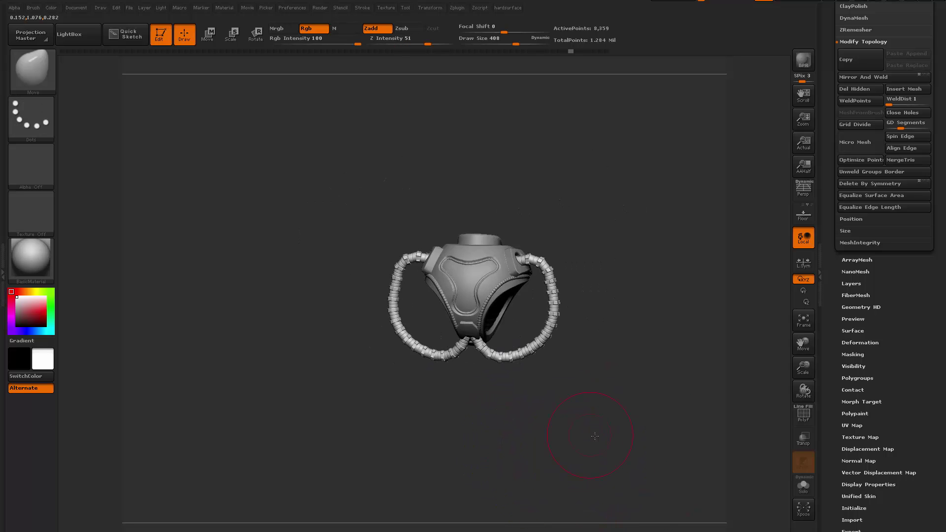
# Step: Make the mask body the active subtool and reduce the Move brush's draw size to 167
pyautogui.keyDown('alt'); pyautogui.moveTo(553, 391); pyautogui.dragTo(591, 351); pyautogui.keyUp('alt')
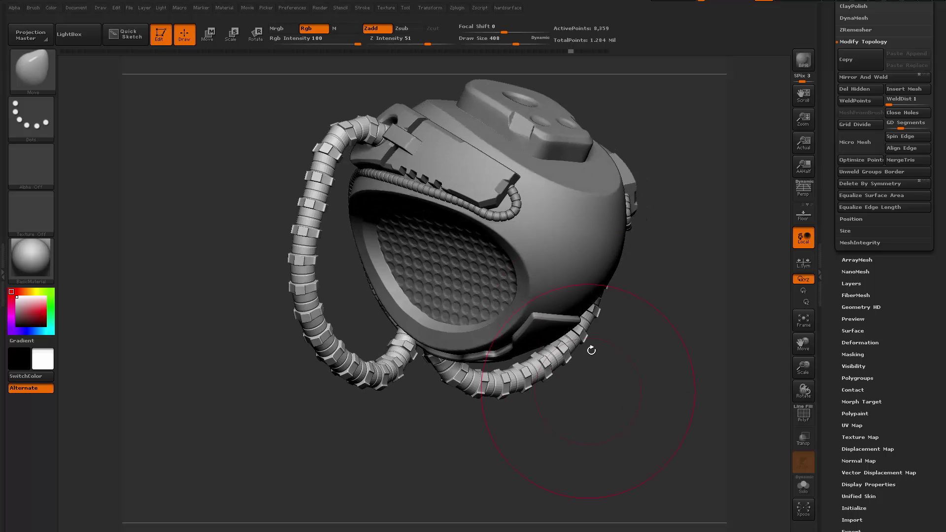
pyautogui.keyDown('alt'); pyautogui.click(566, 278); pyautogui.keyUp('alt')
pyautogui.moveTo(675, 276); pyautogui.dragTo(585, 257)
pyautogui.press('space')
pyautogui.press('space')
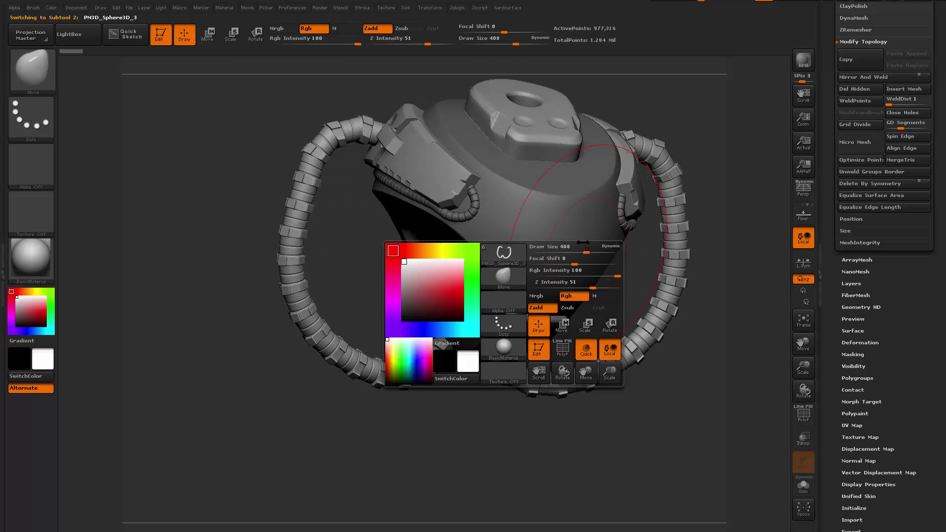
pyautogui.press('space')
pyautogui.press('space')
pyautogui.moveTo(583, 274); pyautogui.dragTo(571, 274)
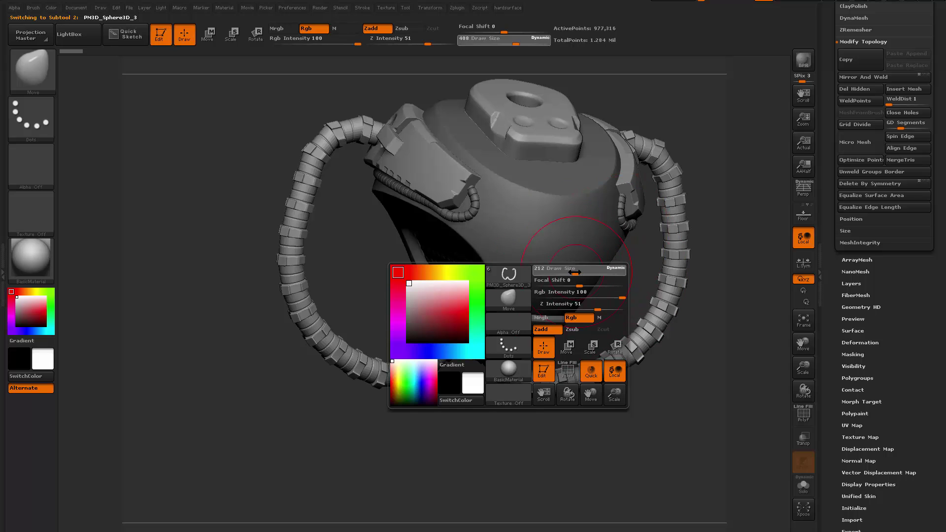
# Step: Inspect how the hoses fit the mask from the front, sides and back, and view the mask body in isolation
pyautogui.moveTo(628, 411); pyautogui.dragTo(640, 378)
pyautogui.moveTo(641, 378)
pyautogui.mouseDown()
pyautogui.moveTo(606, 367)
pyautogui.moveTo(649, 363)
pyautogui.moveTo(606, 374)
pyautogui.moveTo(594, 352)
pyautogui.mouseUp()
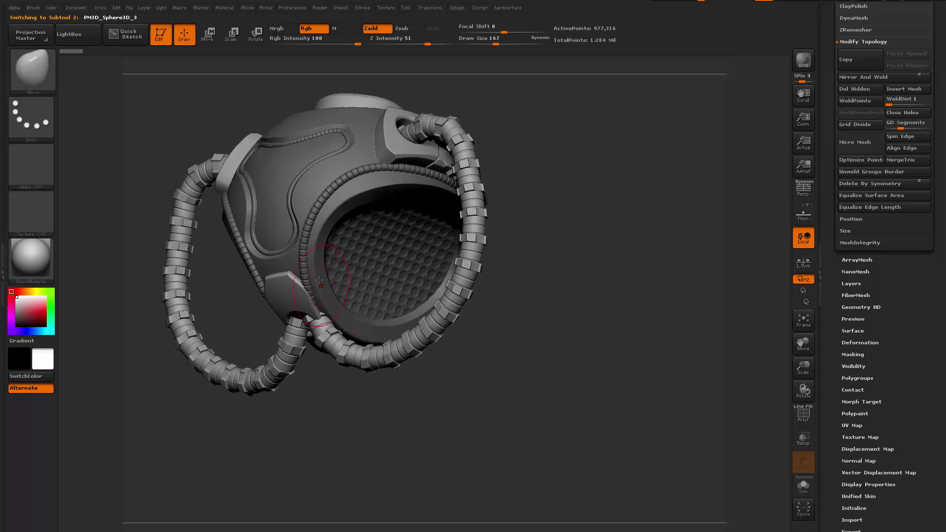
pyautogui.moveTo(625, 284)
pyautogui.mouseDown()
pyautogui.moveTo(559, 289)
pyautogui.moveTo(699, 377)
pyautogui.moveTo(641, 384)
pyautogui.moveTo(672, 389)
pyautogui.moveTo(690, 414)
pyautogui.mouseUp()
pyautogui.moveTo(690, 374)
pyautogui.mouseDown()
pyautogui.moveTo(661, 342)
pyautogui.moveTo(666, 276)
pyautogui.mouseUp()
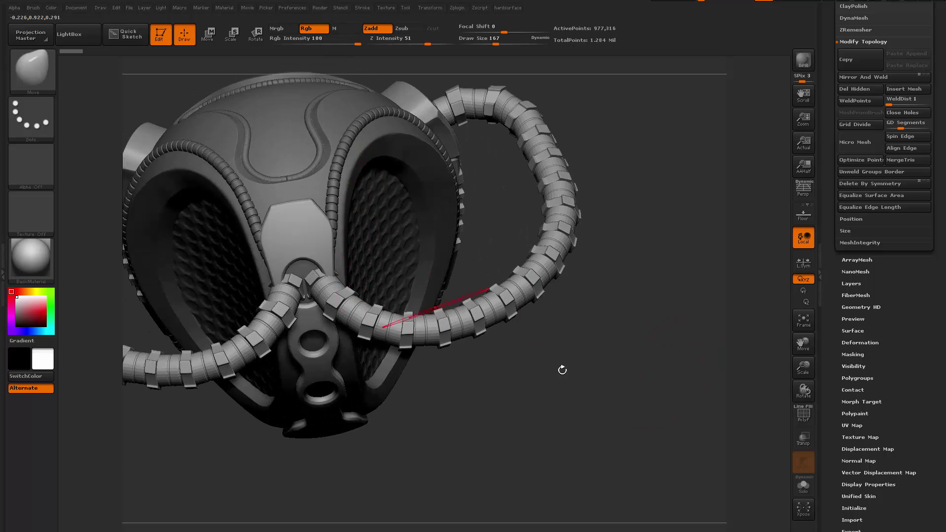
pyautogui.moveTo(562, 370); pyautogui.dragTo(599, 428)
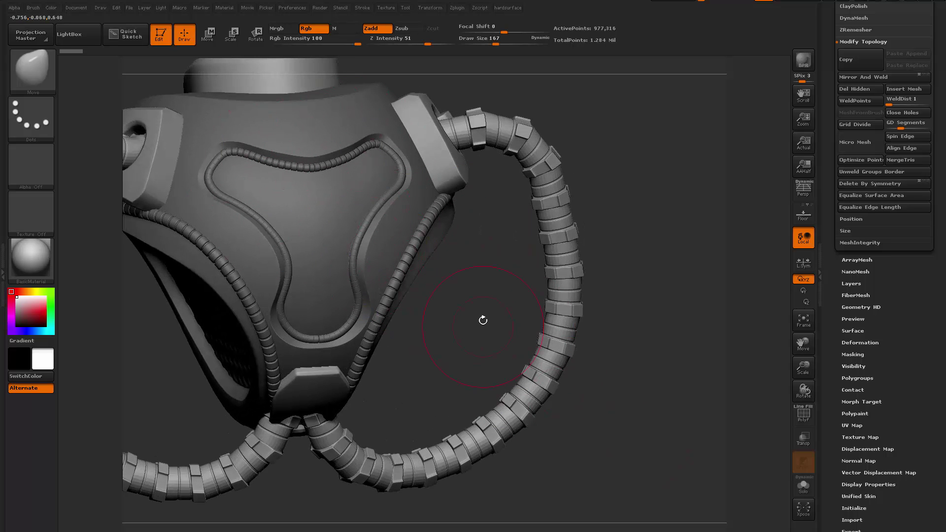
pyautogui.moveTo(482, 320); pyautogui.dragTo(415, 181)
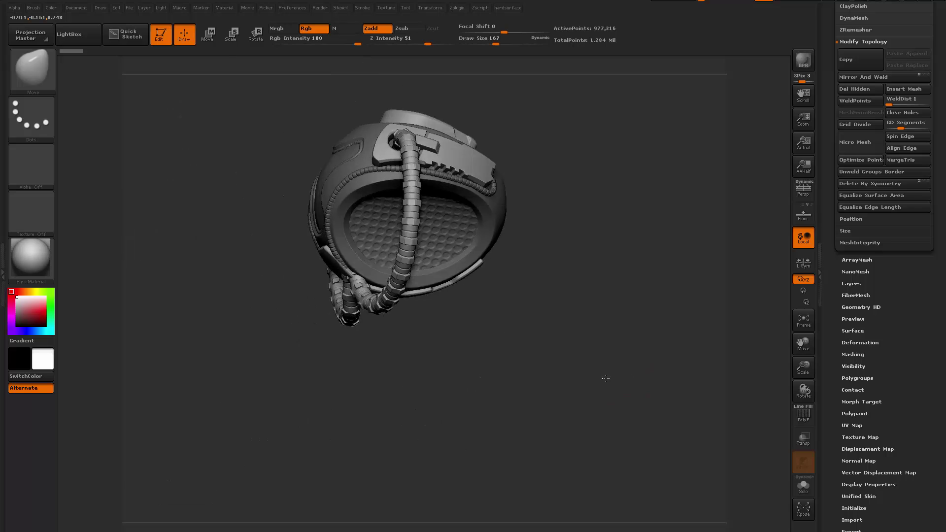
pyautogui.moveTo(562, 383); pyautogui.dragTo(537, 400)
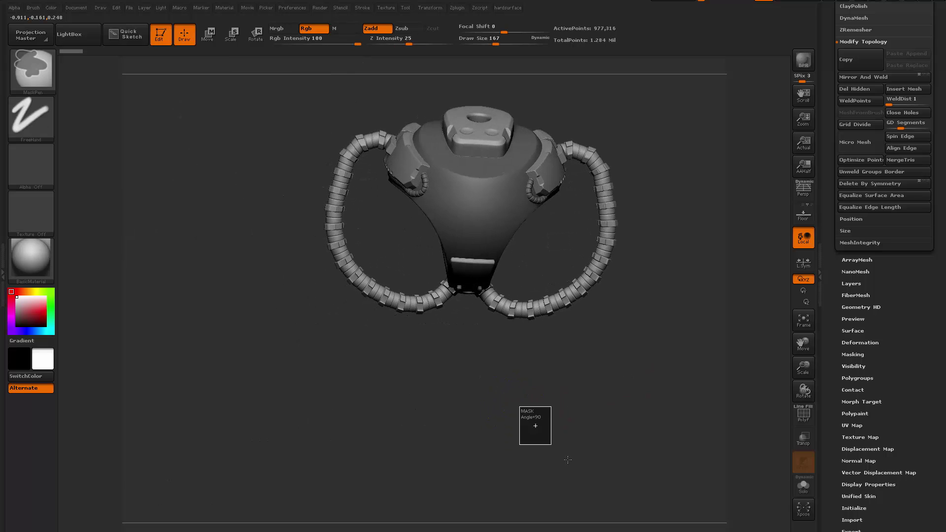
pyautogui.moveTo(671, 425); pyautogui.dragTo(658, 436)
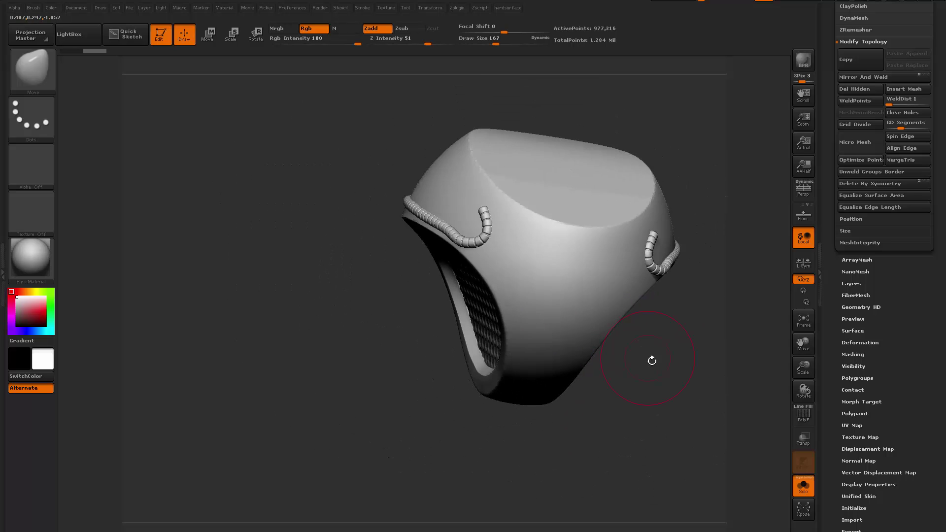
pyautogui.moveTo(652, 361); pyautogui.dragTo(751, 358)
# Step: Make the hoses the active subtool and open their Dynamic Subdiv settings
pyautogui.keyDown('alt'); pyautogui.click(506, 338); pyautogui.keyUp('alt')
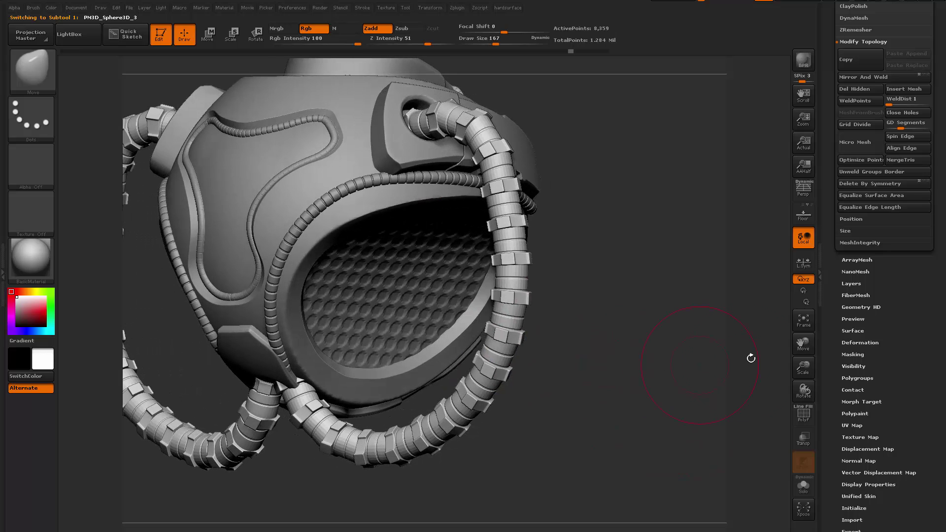
pyautogui.scroll(1, 843, 298)
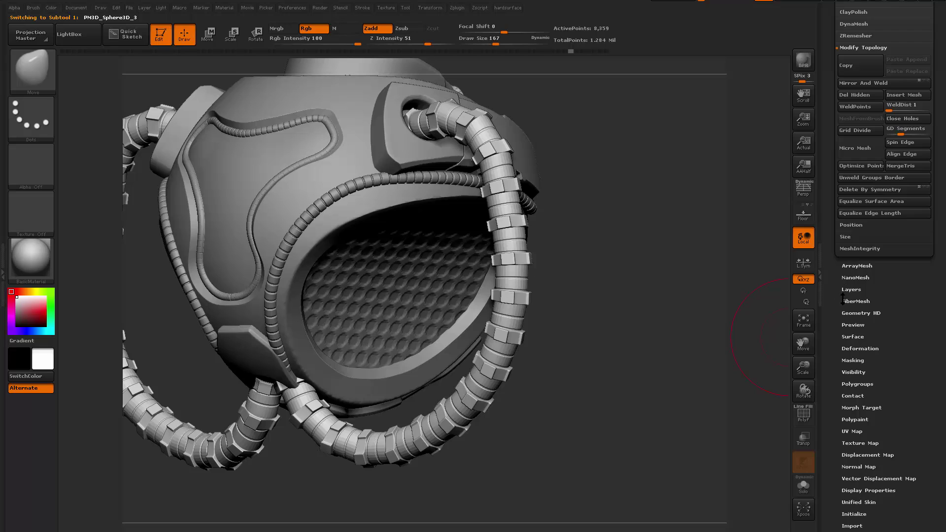
pyautogui.scroll(10, 842, 298)
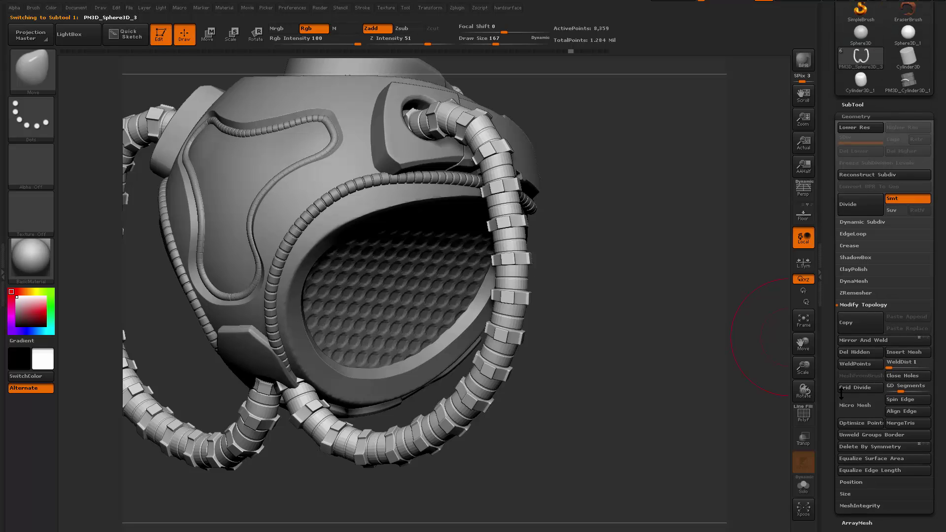
pyautogui.moveTo(841, 394); pyautogui.dragTo(841, 391)
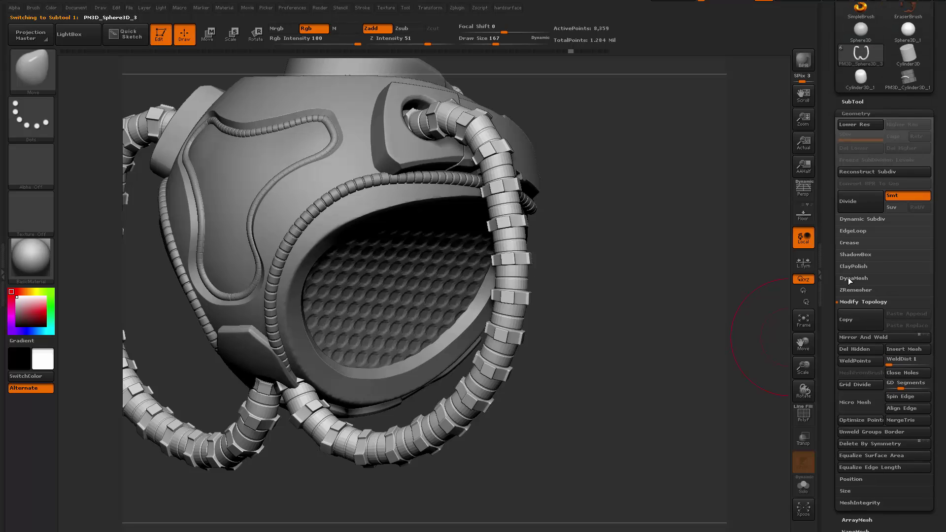
pyautogui.click(870, 220)
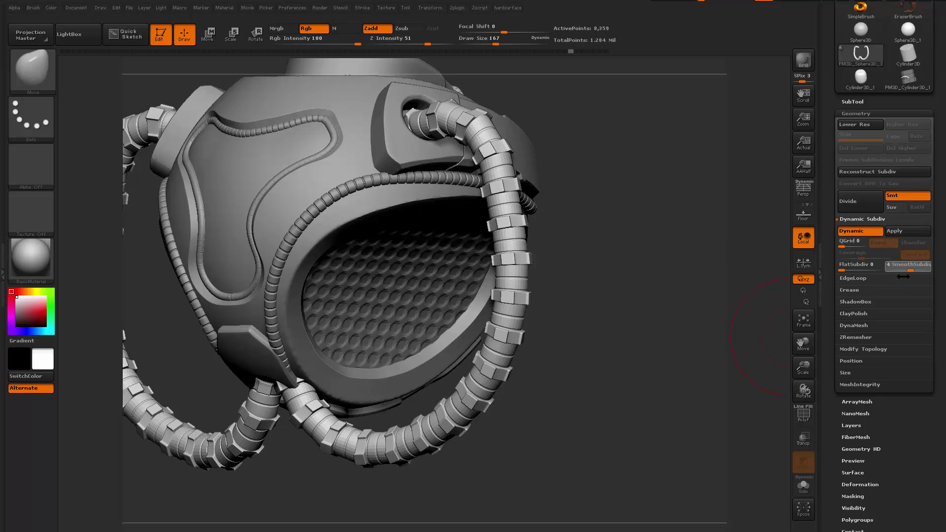
# Step: Examine the overall silhouette of the mask and its smoothed hoses from the side, back and front
pyautogui.moveTo(650, 387)
pyautogui.mouseDown()
pyautogui.moveTo(661, 388)
pyautogui.moveTo(622, 334)
pyautogui.moveTo(659, 376)
pyautogui.moveTo(585, 353)
pyautogui.mouseUp()
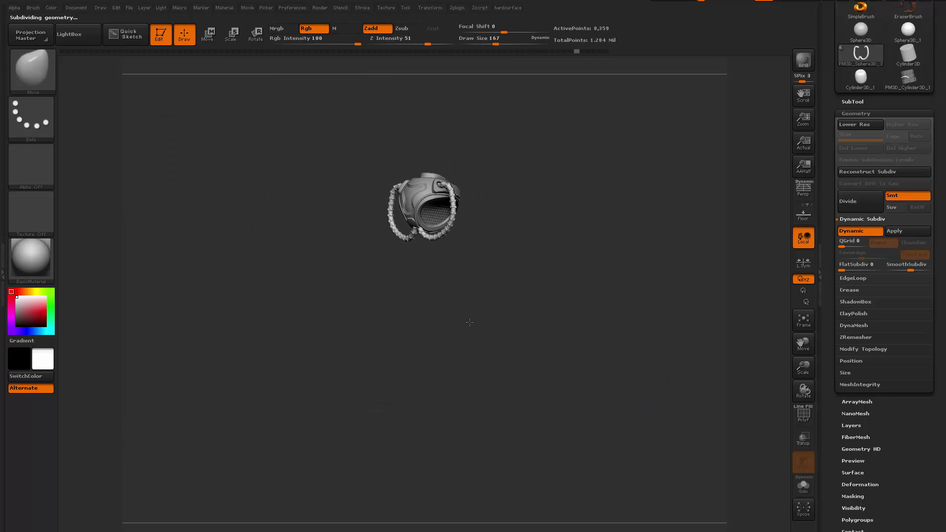
pyautogui.moveTo(512, 382)
pyautogui.keyDown('alt'); pyautogui.mouseDown()
pyautogui.moveTo(542, 384)
pyautogui.moveTo(514, 377)
pyautogui.moveTo(596, 340)
pyautogui.mouseUp(); pyautogui.keyUp('alt')
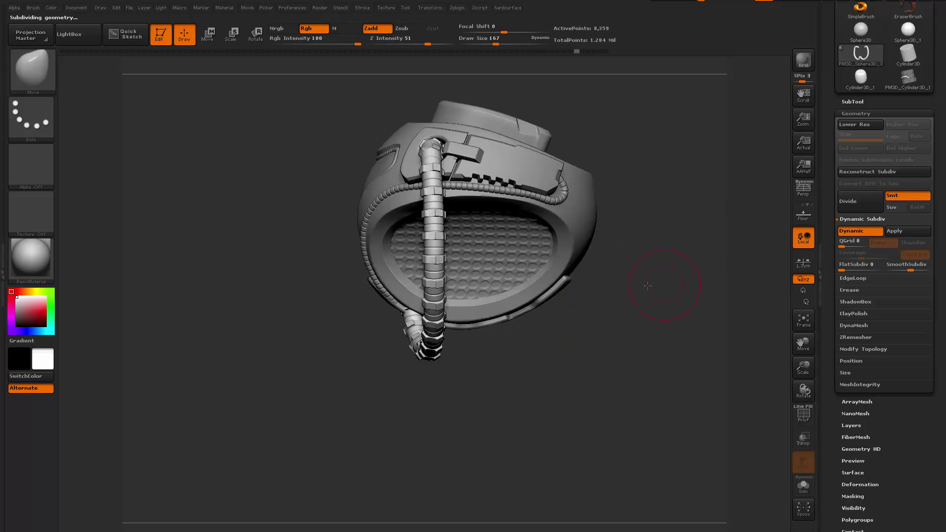
pyautogui.moveTo(648, 285); pyautogui.dragTo(569, 235)
pyautogui.moveTo(541, 416)
pyautogui.mouseDown()
pyautogui.moveTo(595, 397)
pyautogui.moveTo(622, 418)
pyautogui.moveTo(566, 398)
pyautogui.mouseUp()
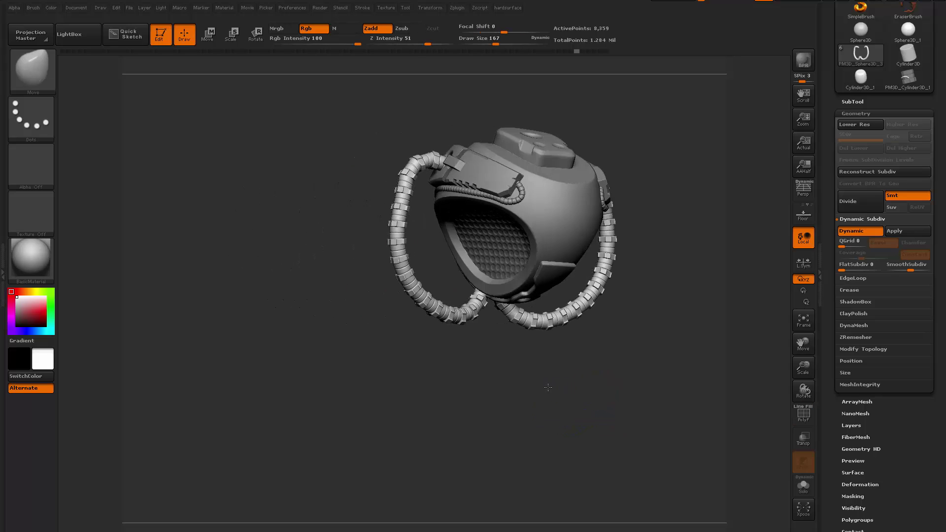
pyautogui.keyDown('alt'); pyautogui.moveTo(627, 394); pyautogui.dragTo(616, 325); pyautogui.keyUp('alt')
pyautogui.keyDown('alt'); pyautogui.moveTo(638, 362); pyautogui.dragTo(562, 327); pyautogui.keyUp('alt')
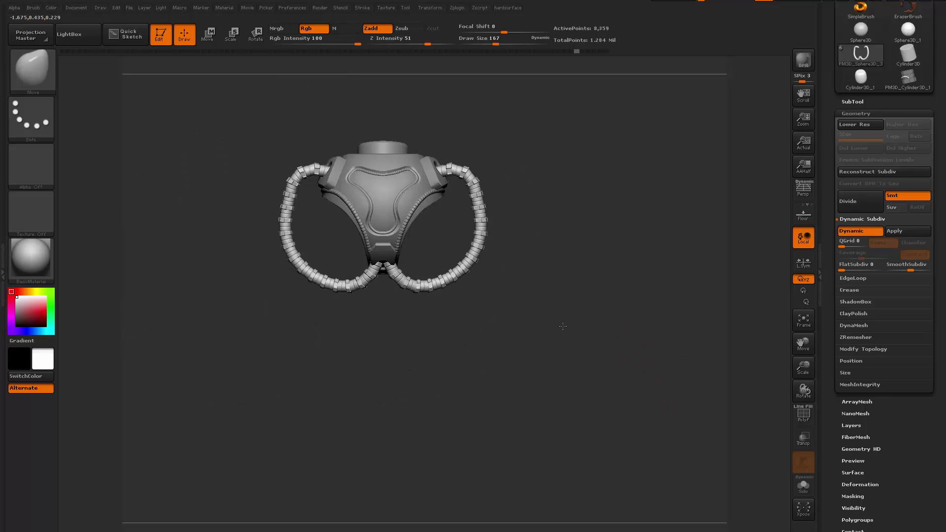
pyautogui.moveTo(607, 363); pyautogui.dragTo(598, 344)
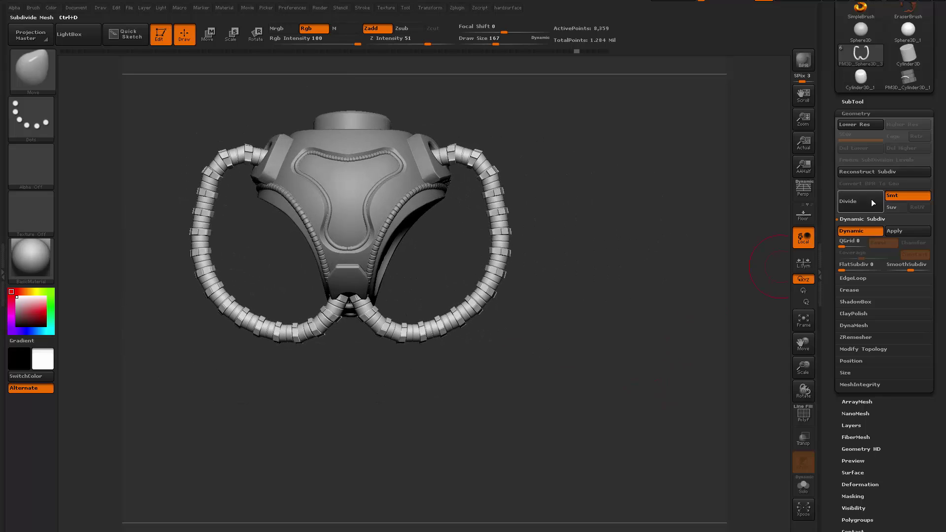